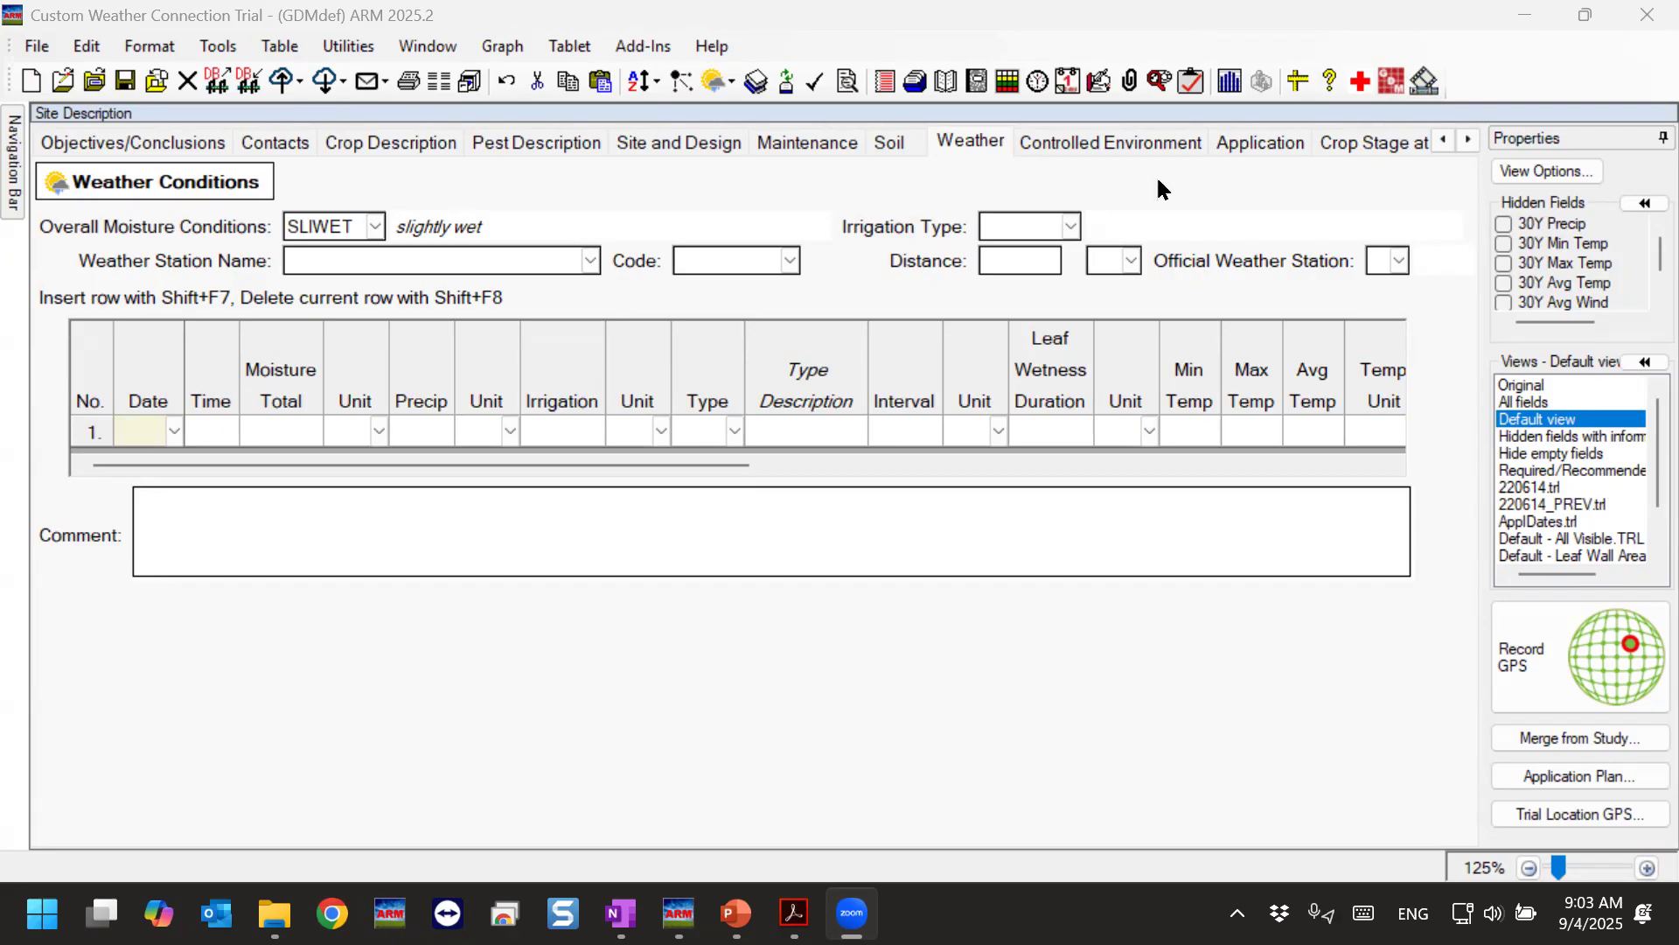
Open the General Trial section of the site description to examine the trial's dates and location.
click(805, 682)
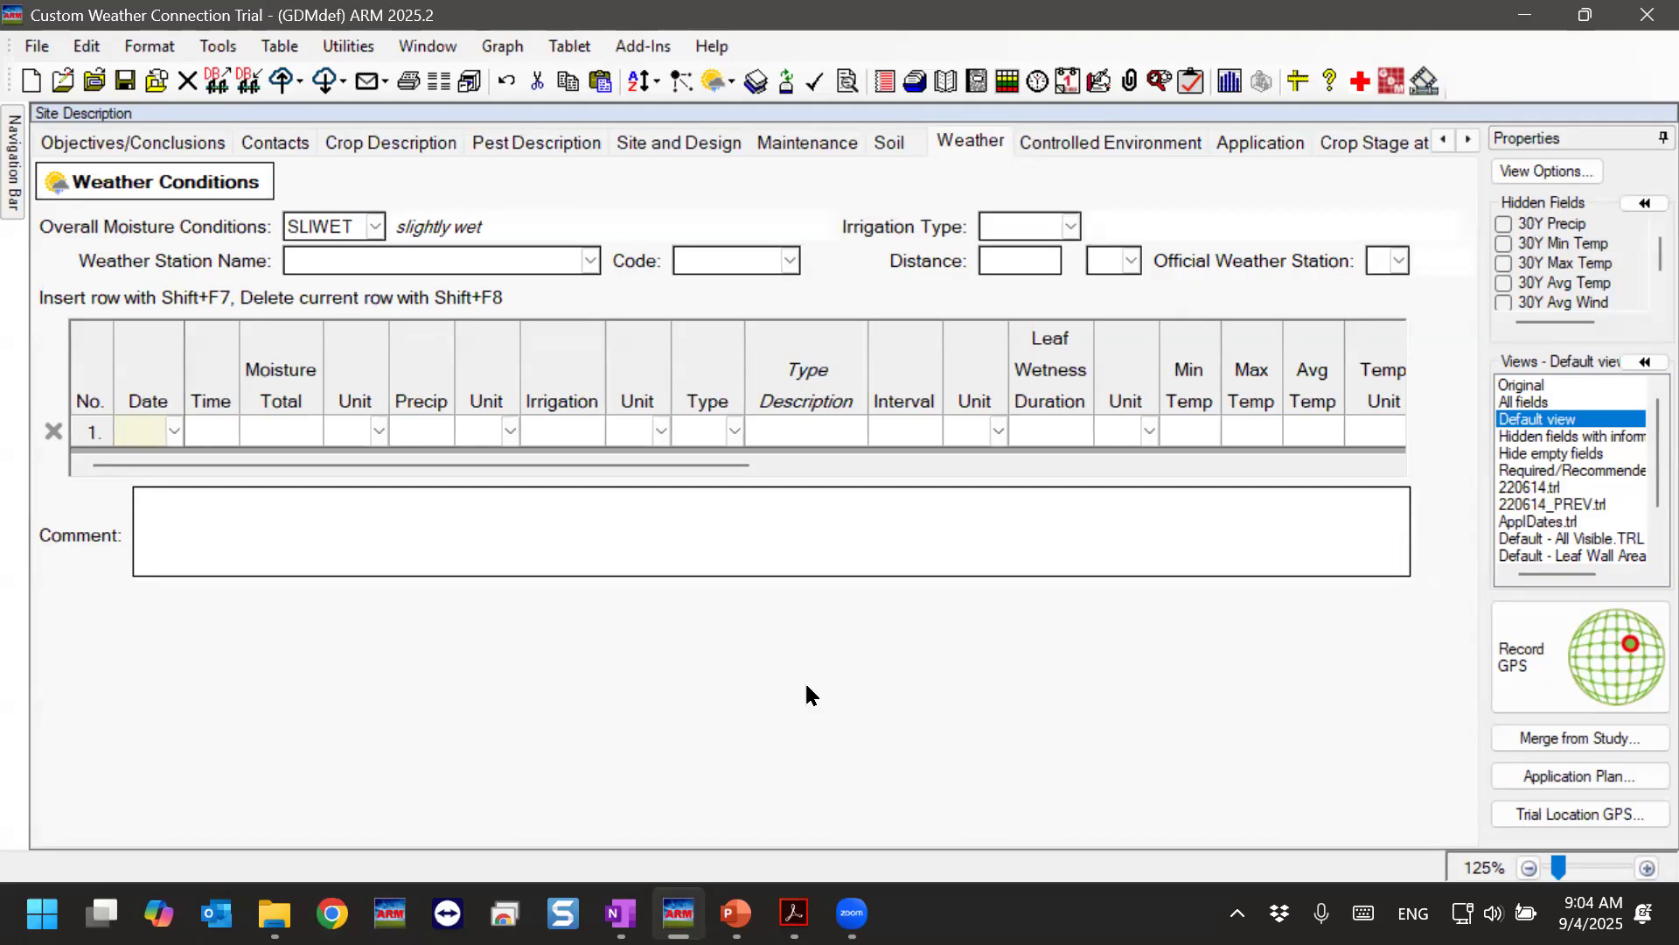
click(1443, 140)
click(1443, 140)
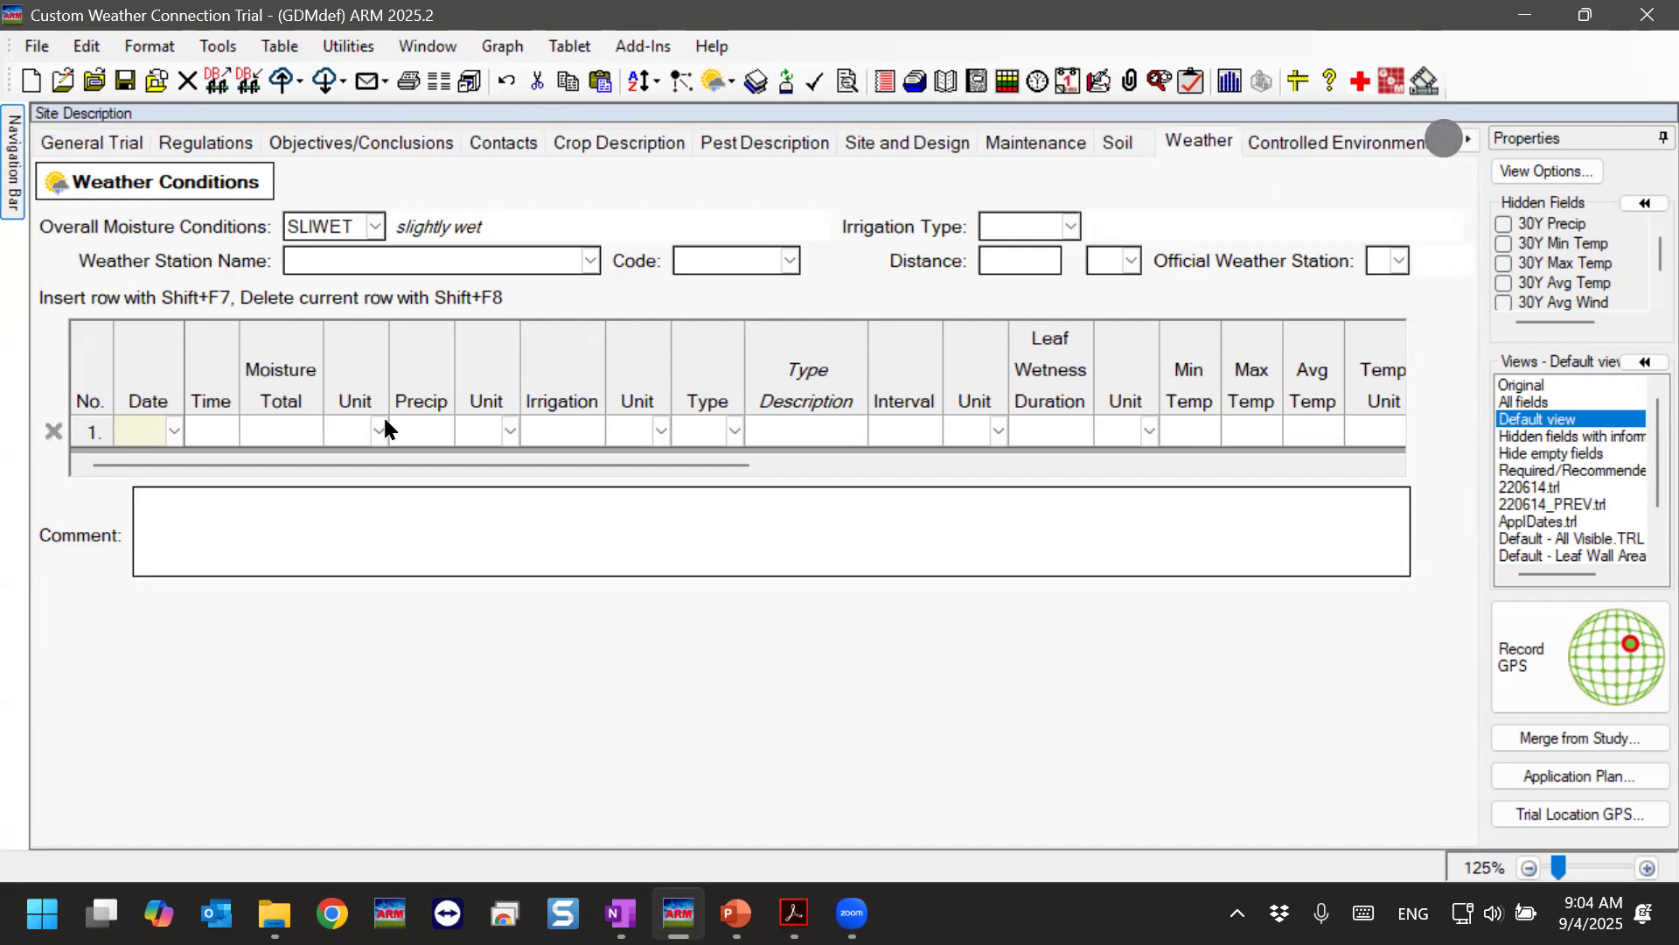
click(72, 145)
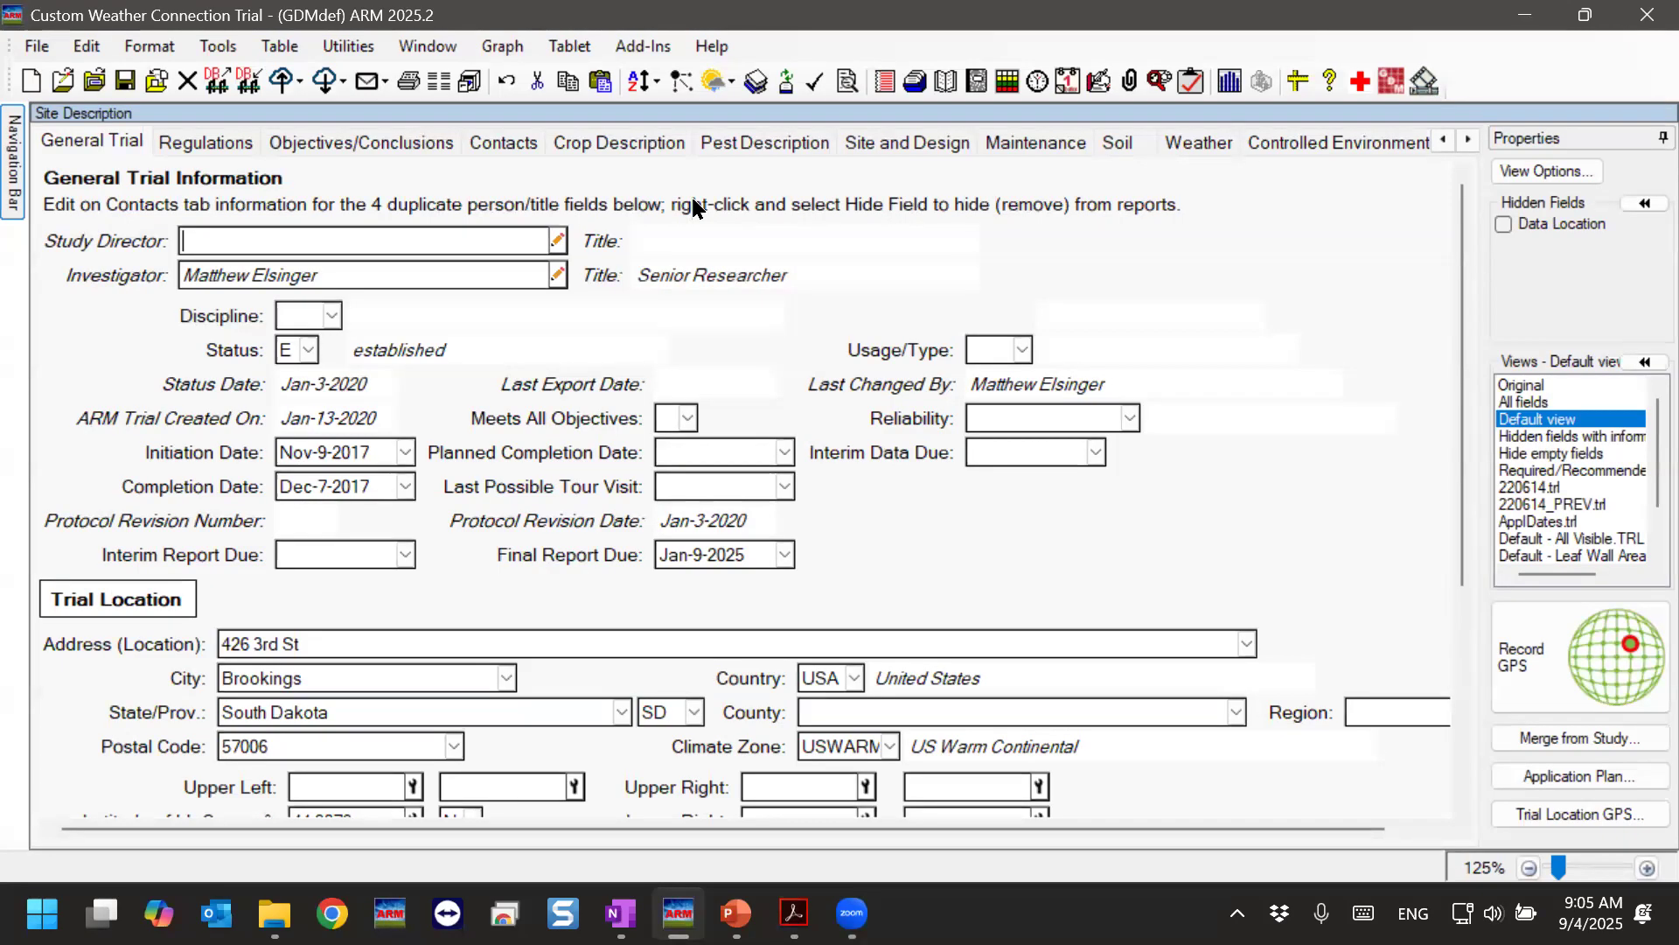
Return to the Weather section and examine the weather table's columns through to the additional comments.
click(1198, 145)
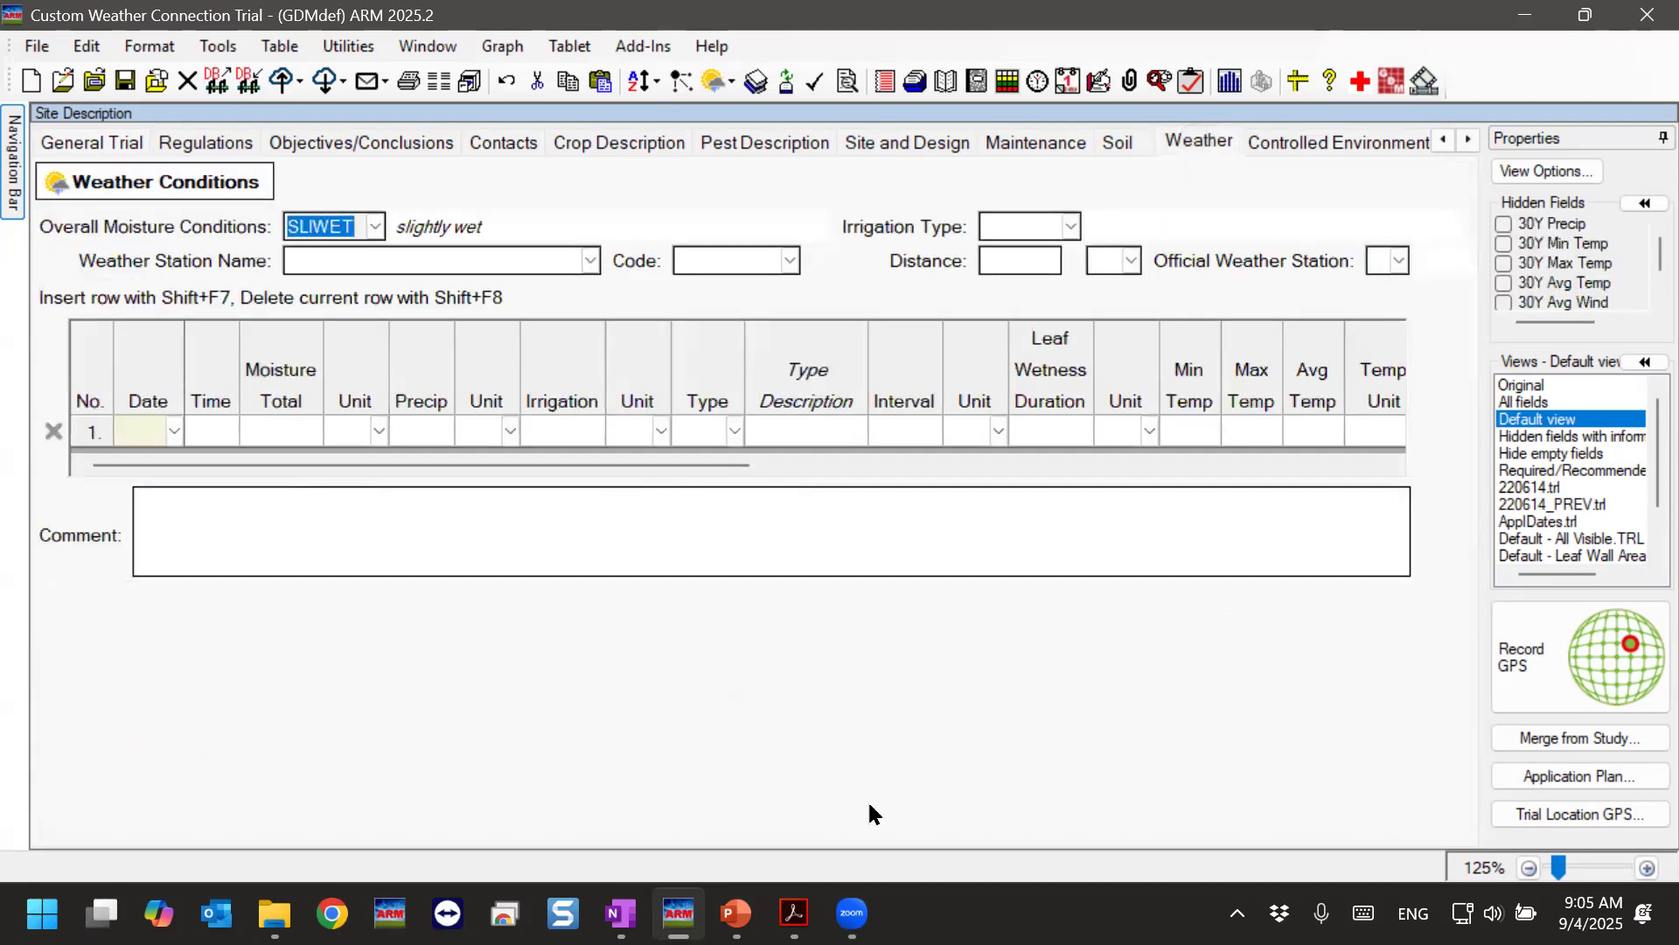
drag(172, 465, 363, 475)
click(1395, 465)
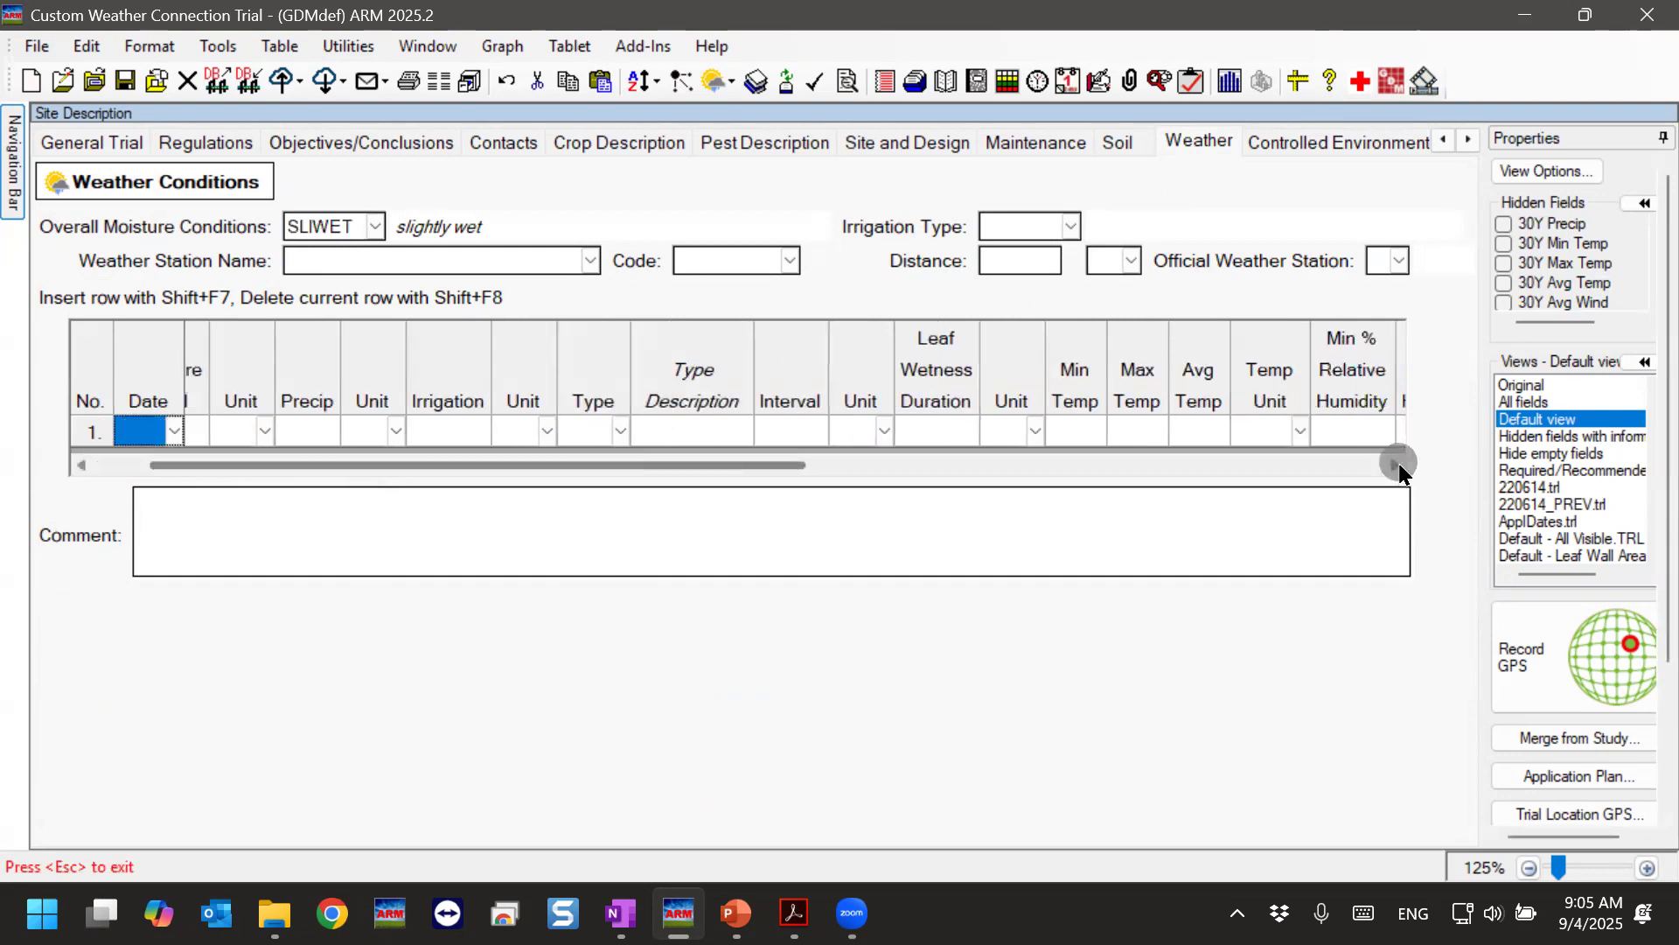
click(1399, 465)
click(1398, 465)
click(1399, 464)
click(1399, 464)
click(1398, 464)
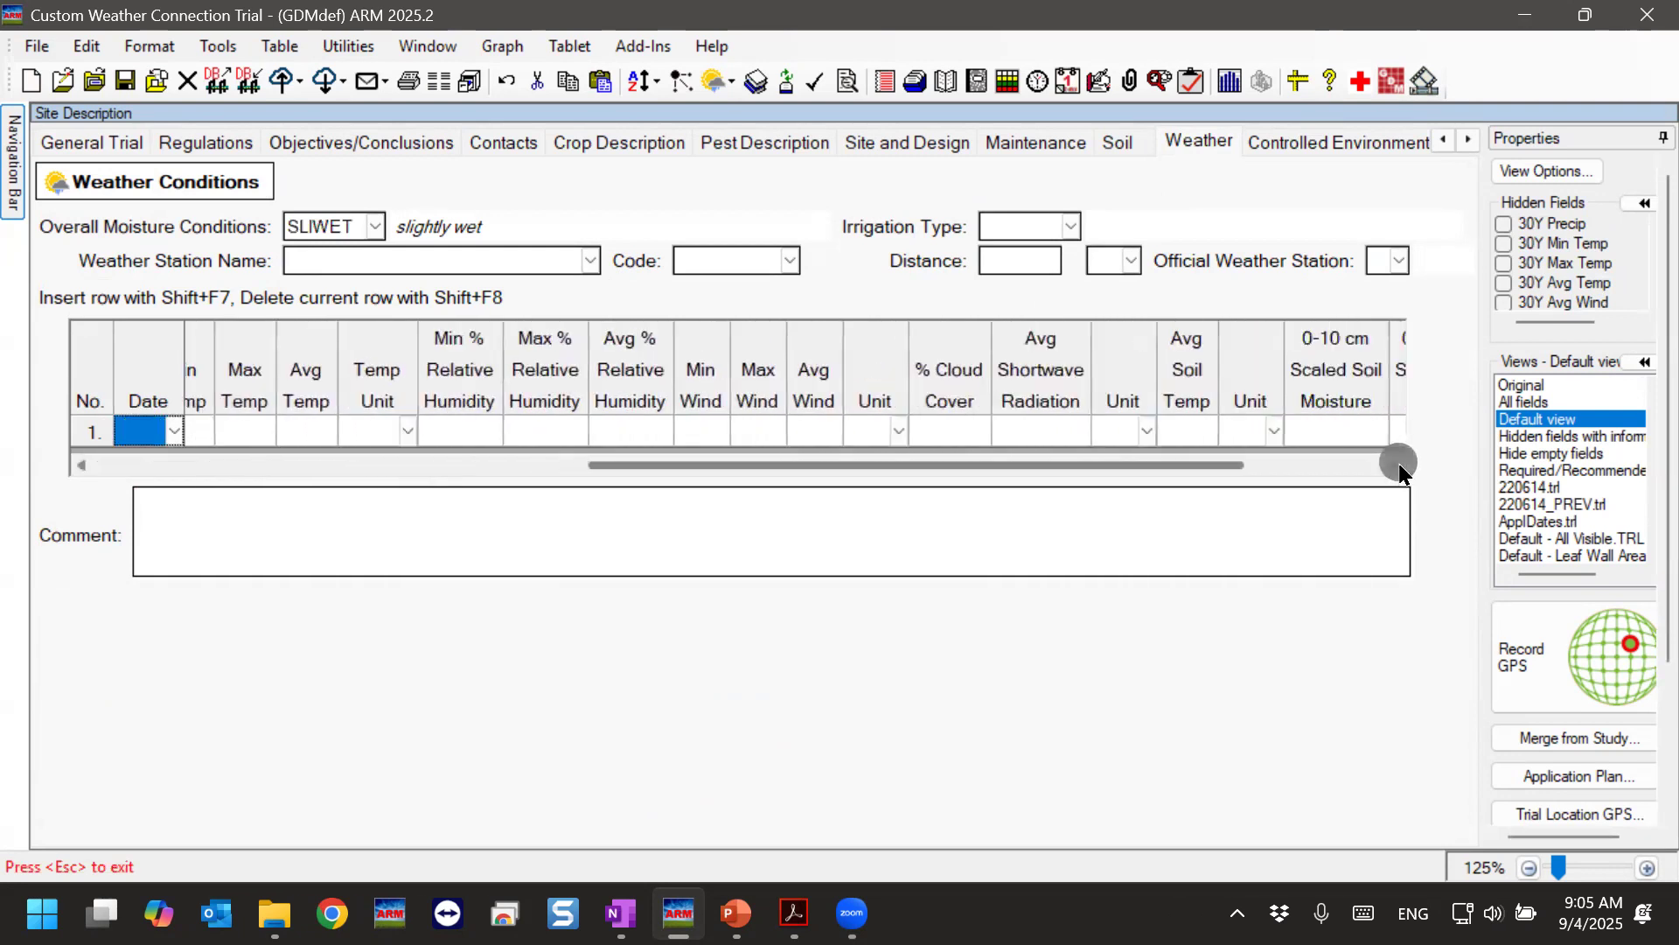
click(1399, 465)
click(1399, 465)
right_click(1398, 464)
key(Escape)
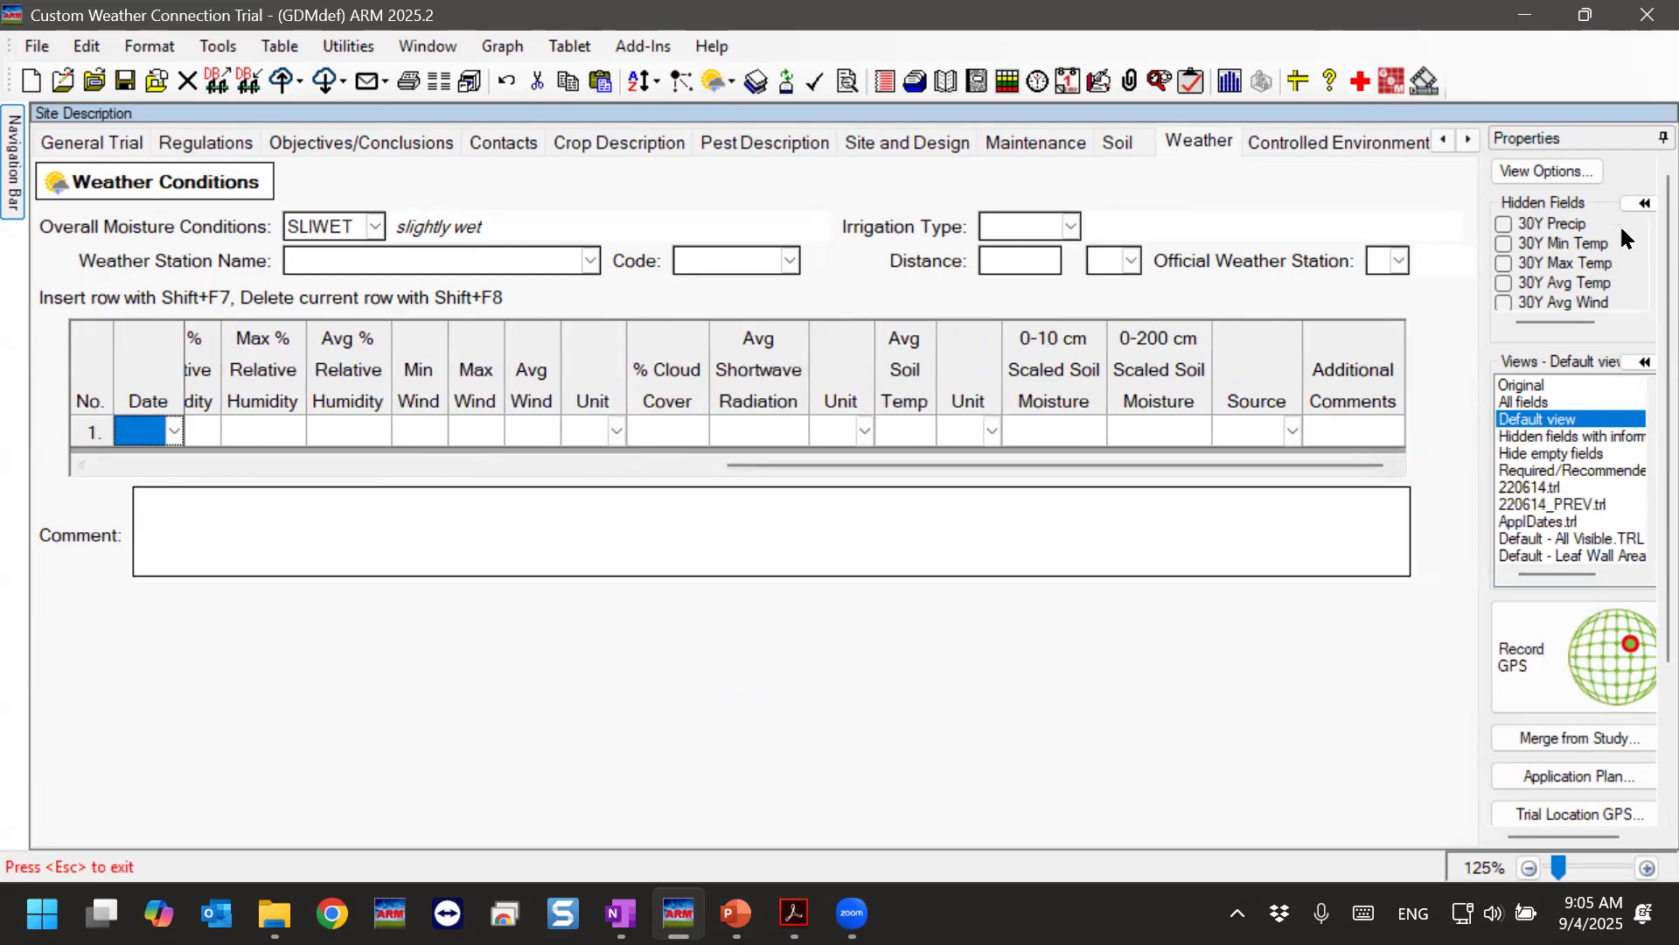
click(1638, 205)
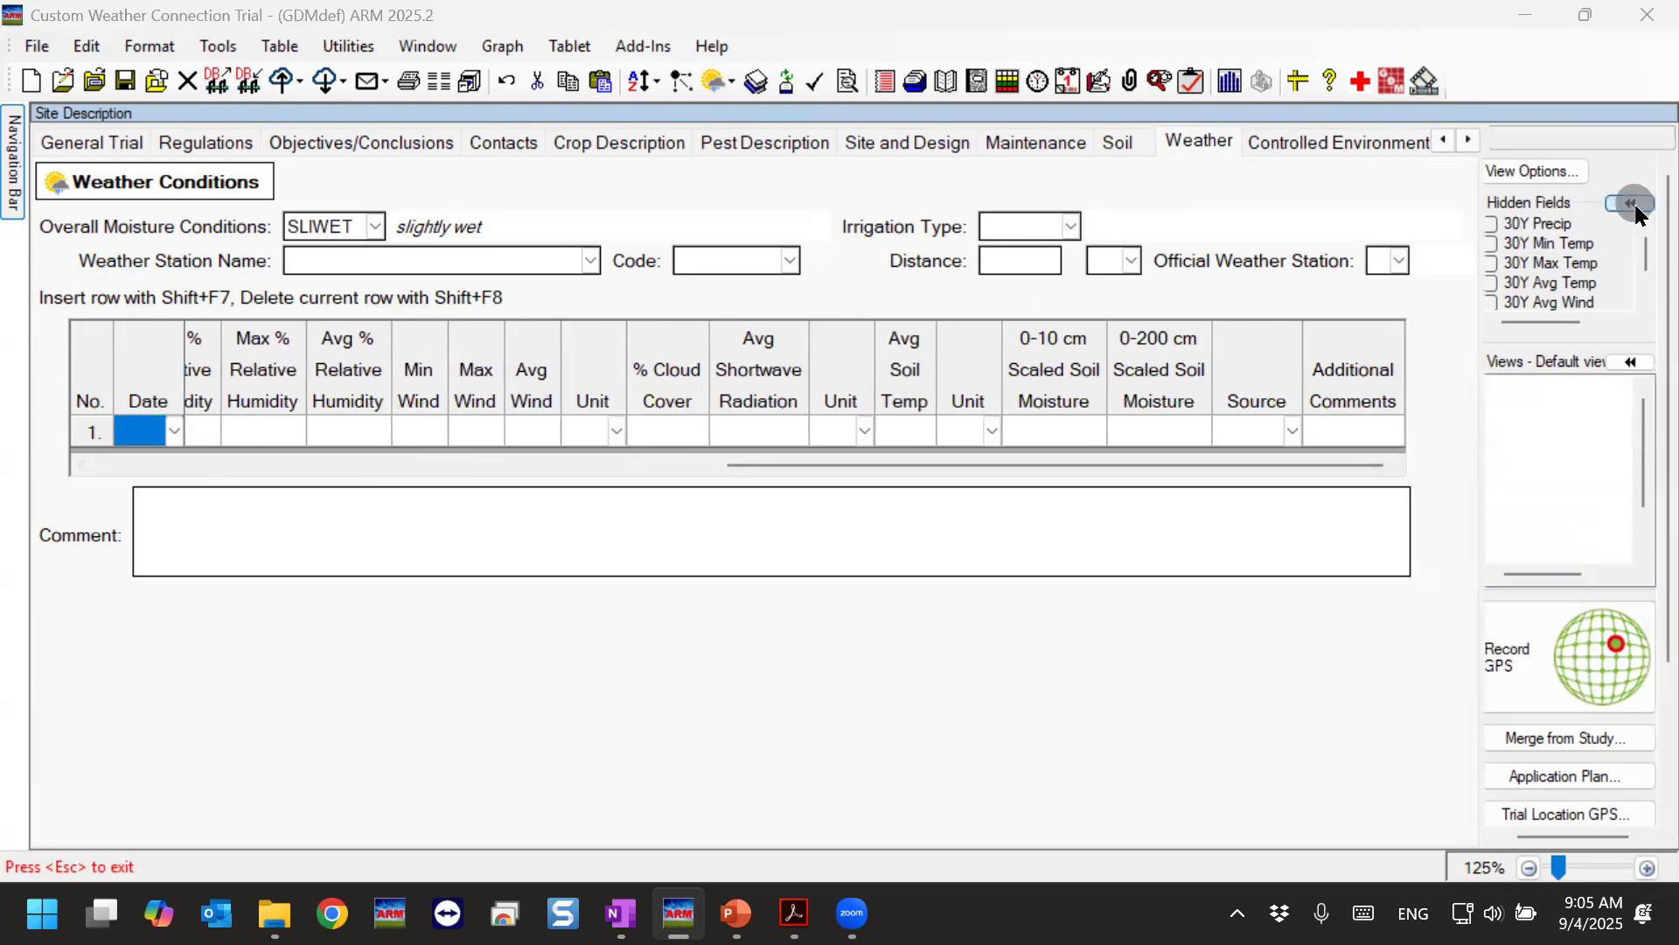
click(1151, 689)
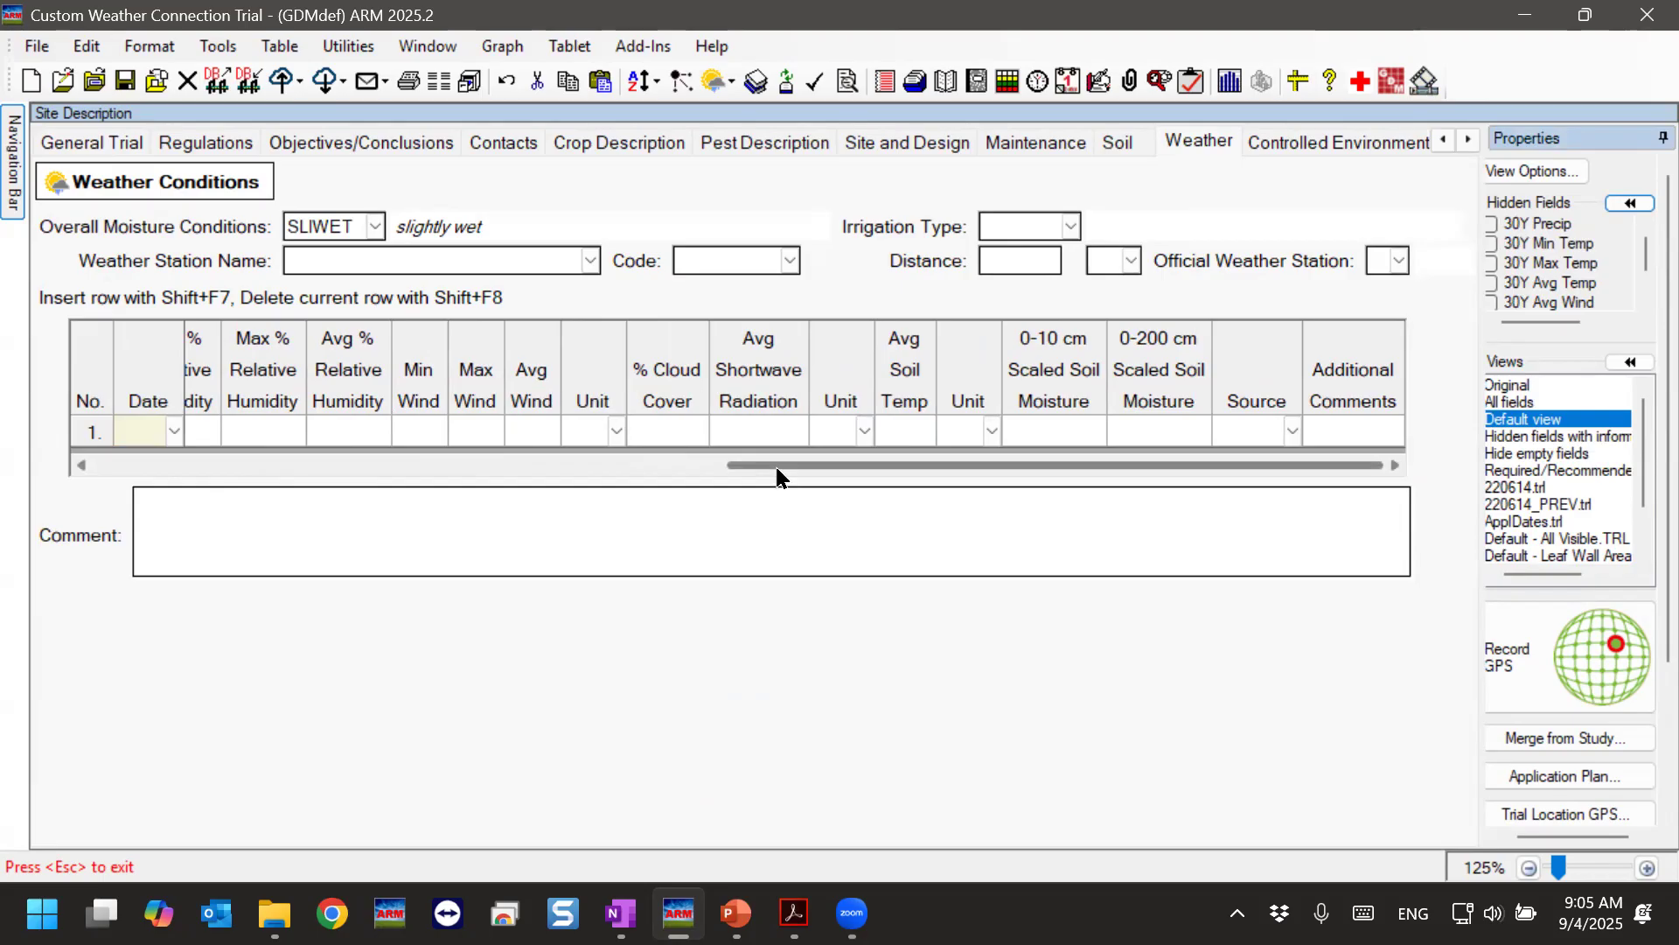
click(83, 467)
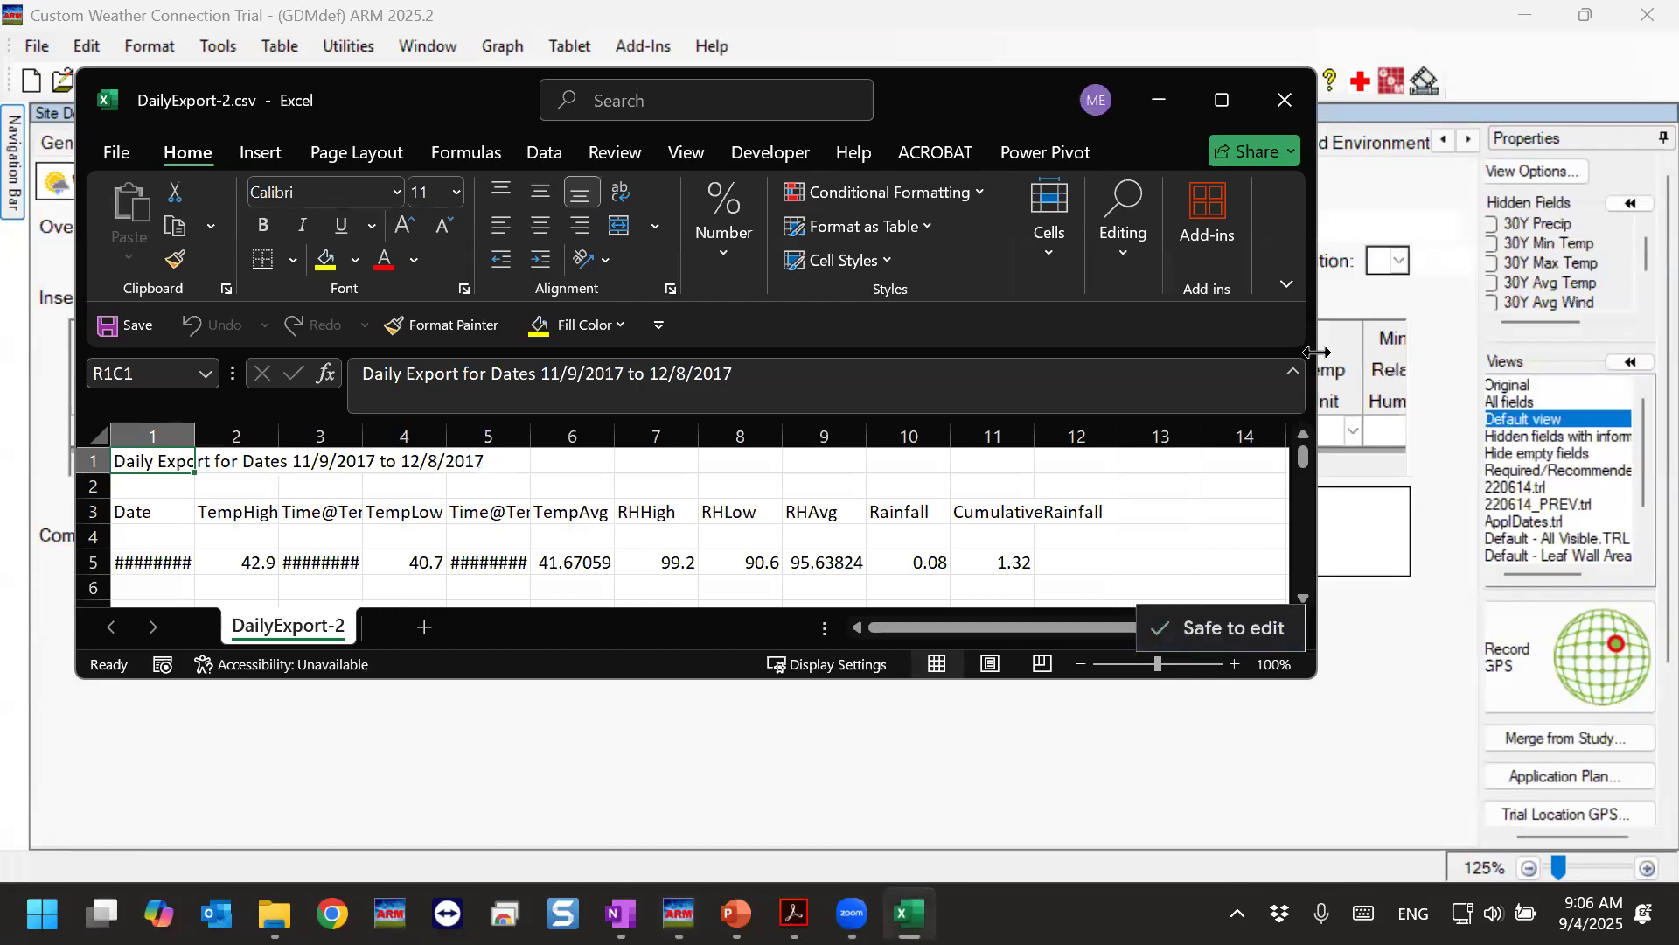
Maximize the DailyExport-2.csv workbook and display it in full-screen mode.
click(1222, 99)
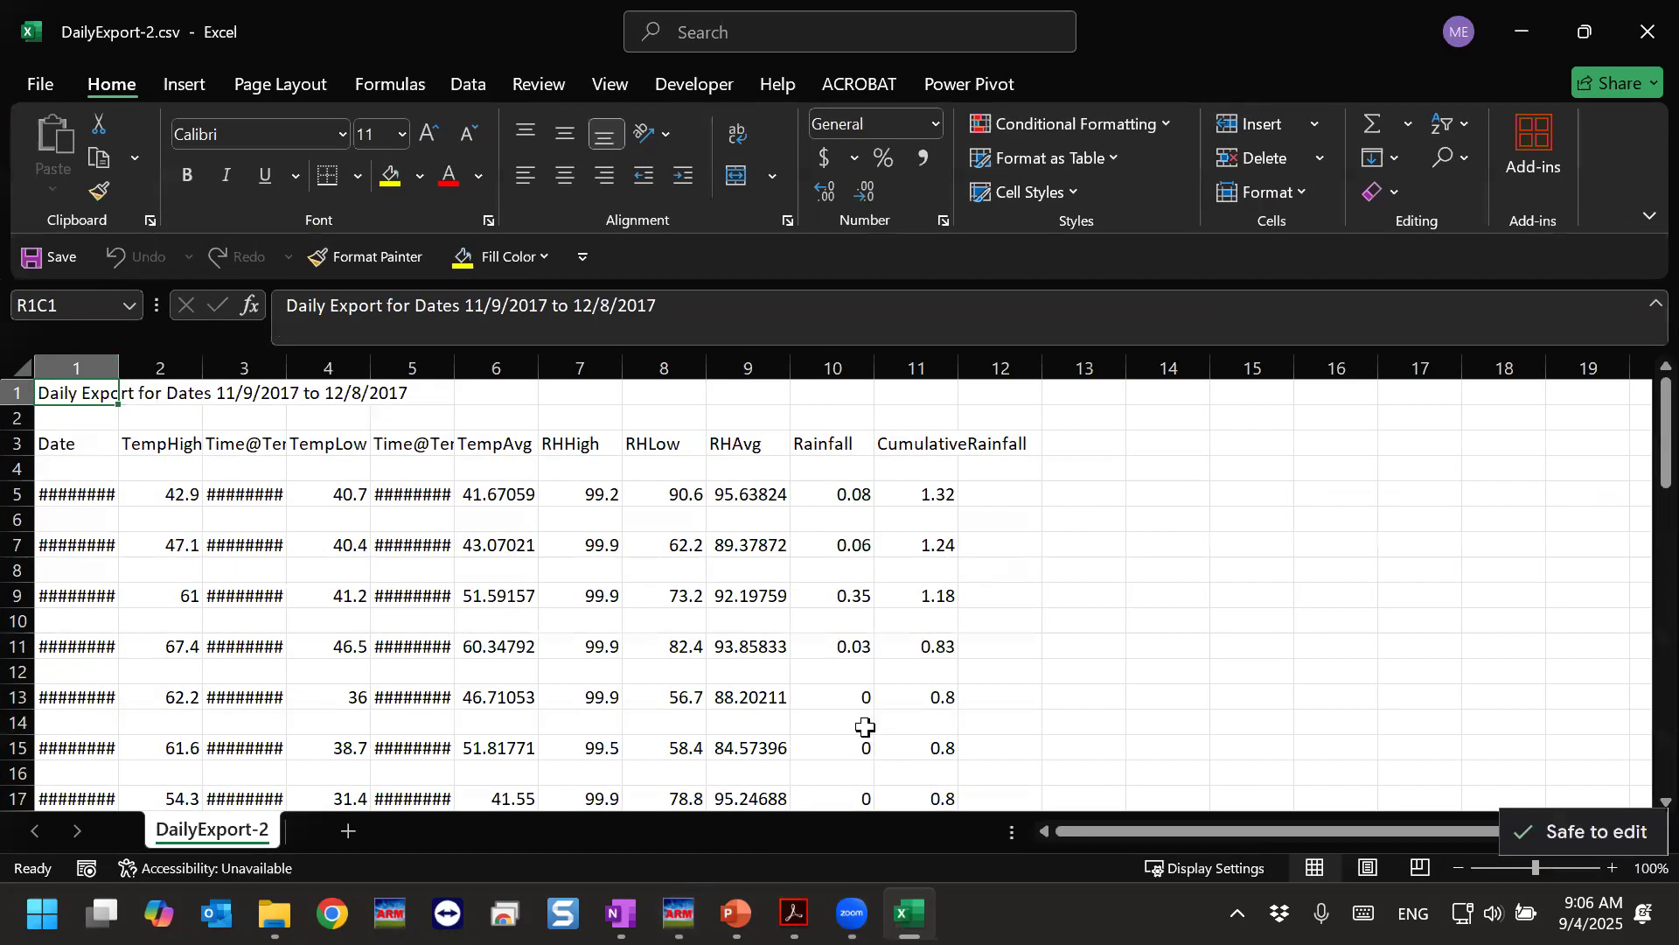
click(1649, 215)
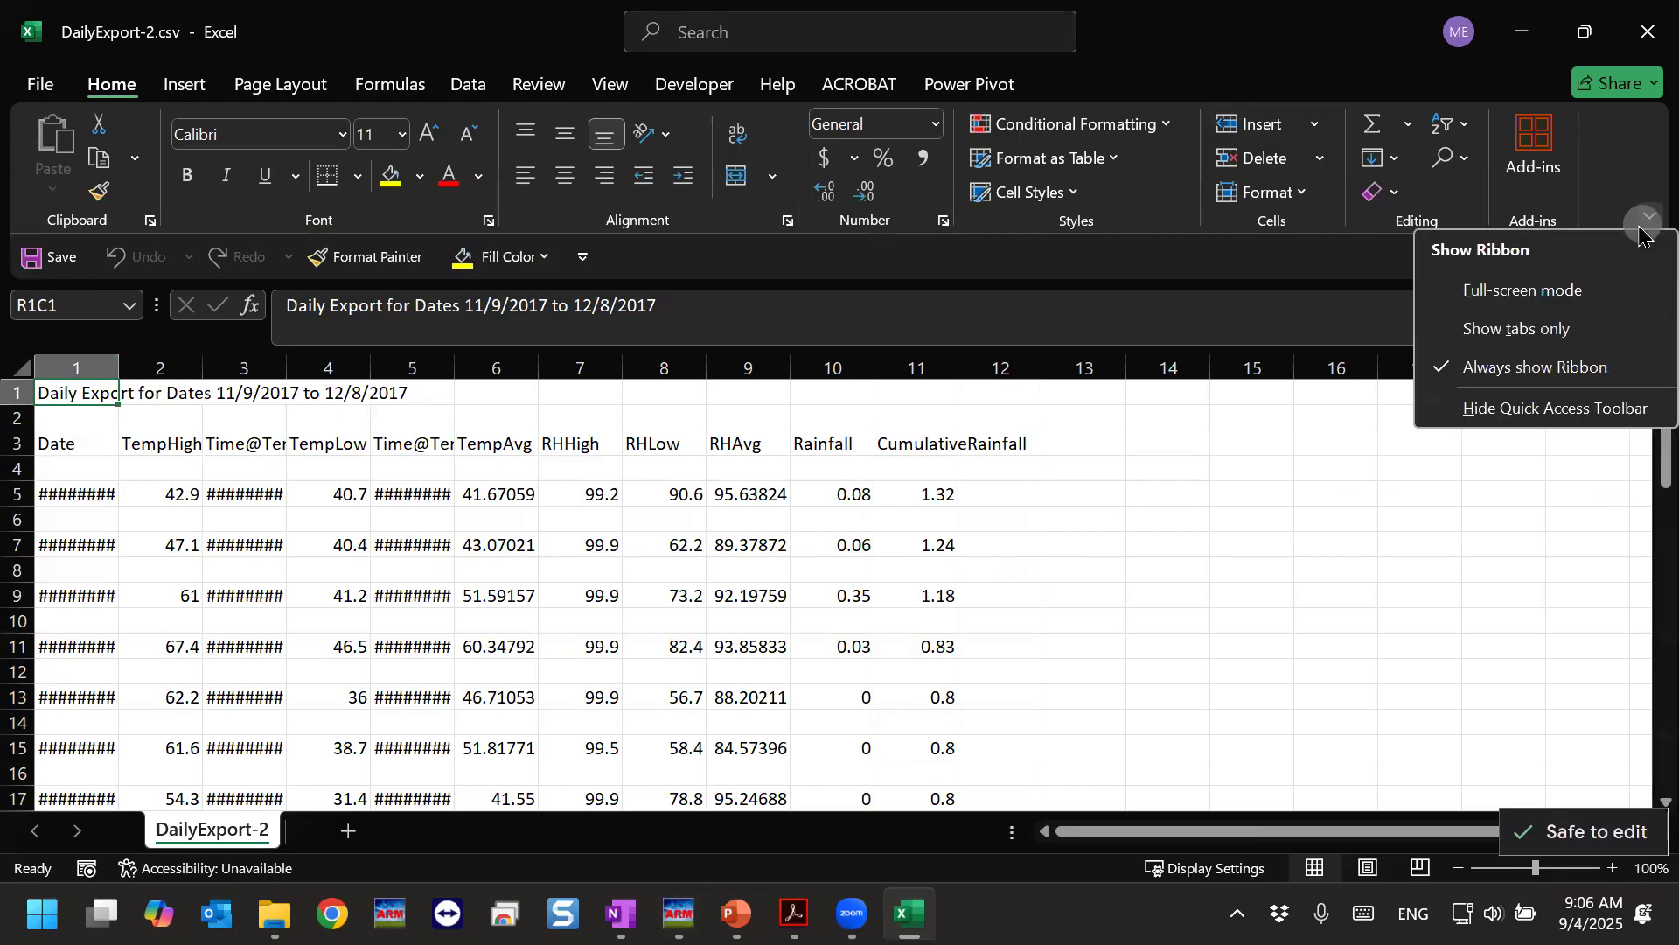
click(1536, 292)
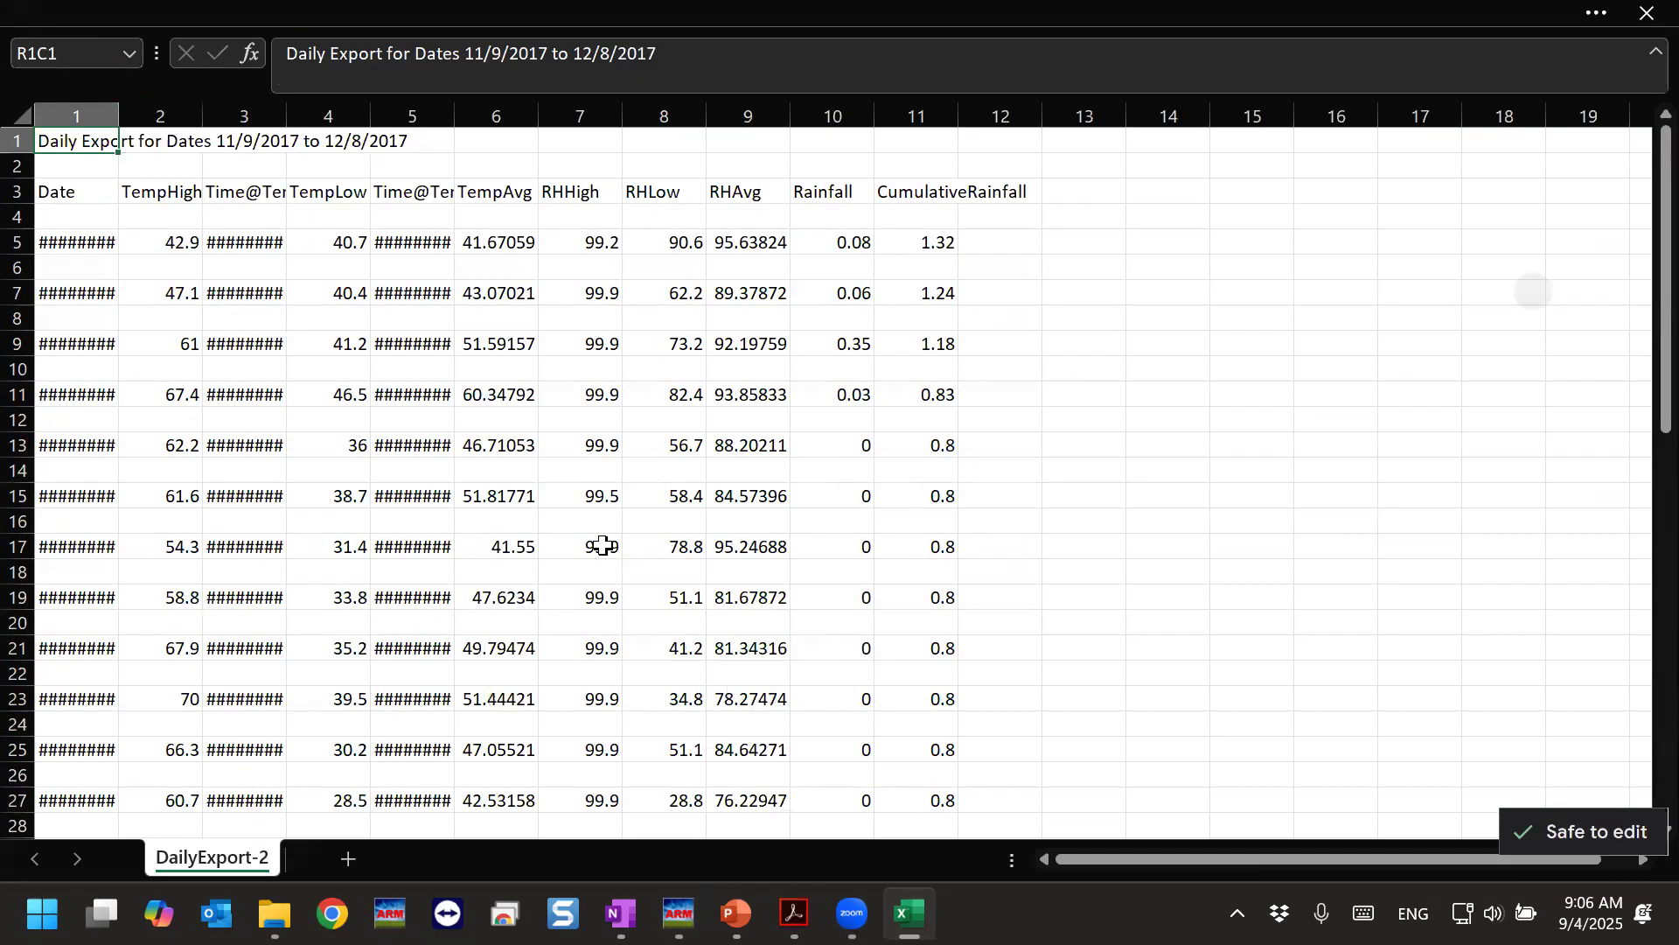
Widen the Date, Time@TempHigh and Time@TempLow columns to fit their full dates and times.
double_click(118, 116)
drag(406, 113, 162, 117)
drag(331, 116, 367, 116)
double_click(367, 116)
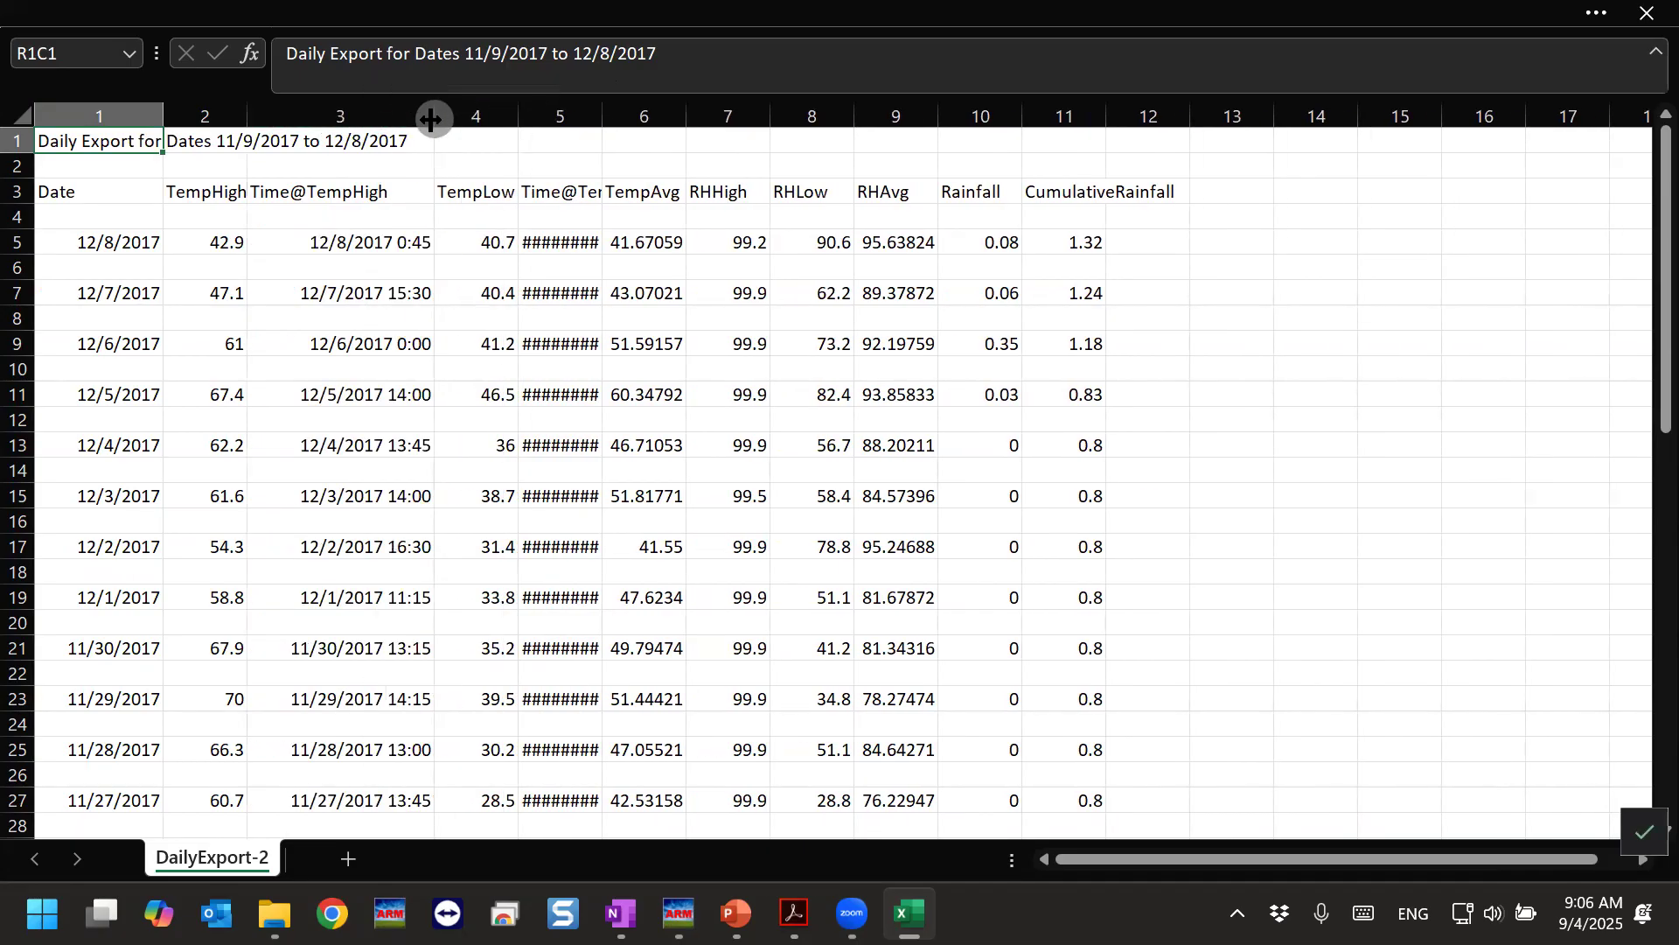
drag(607, 116, 708, 113)
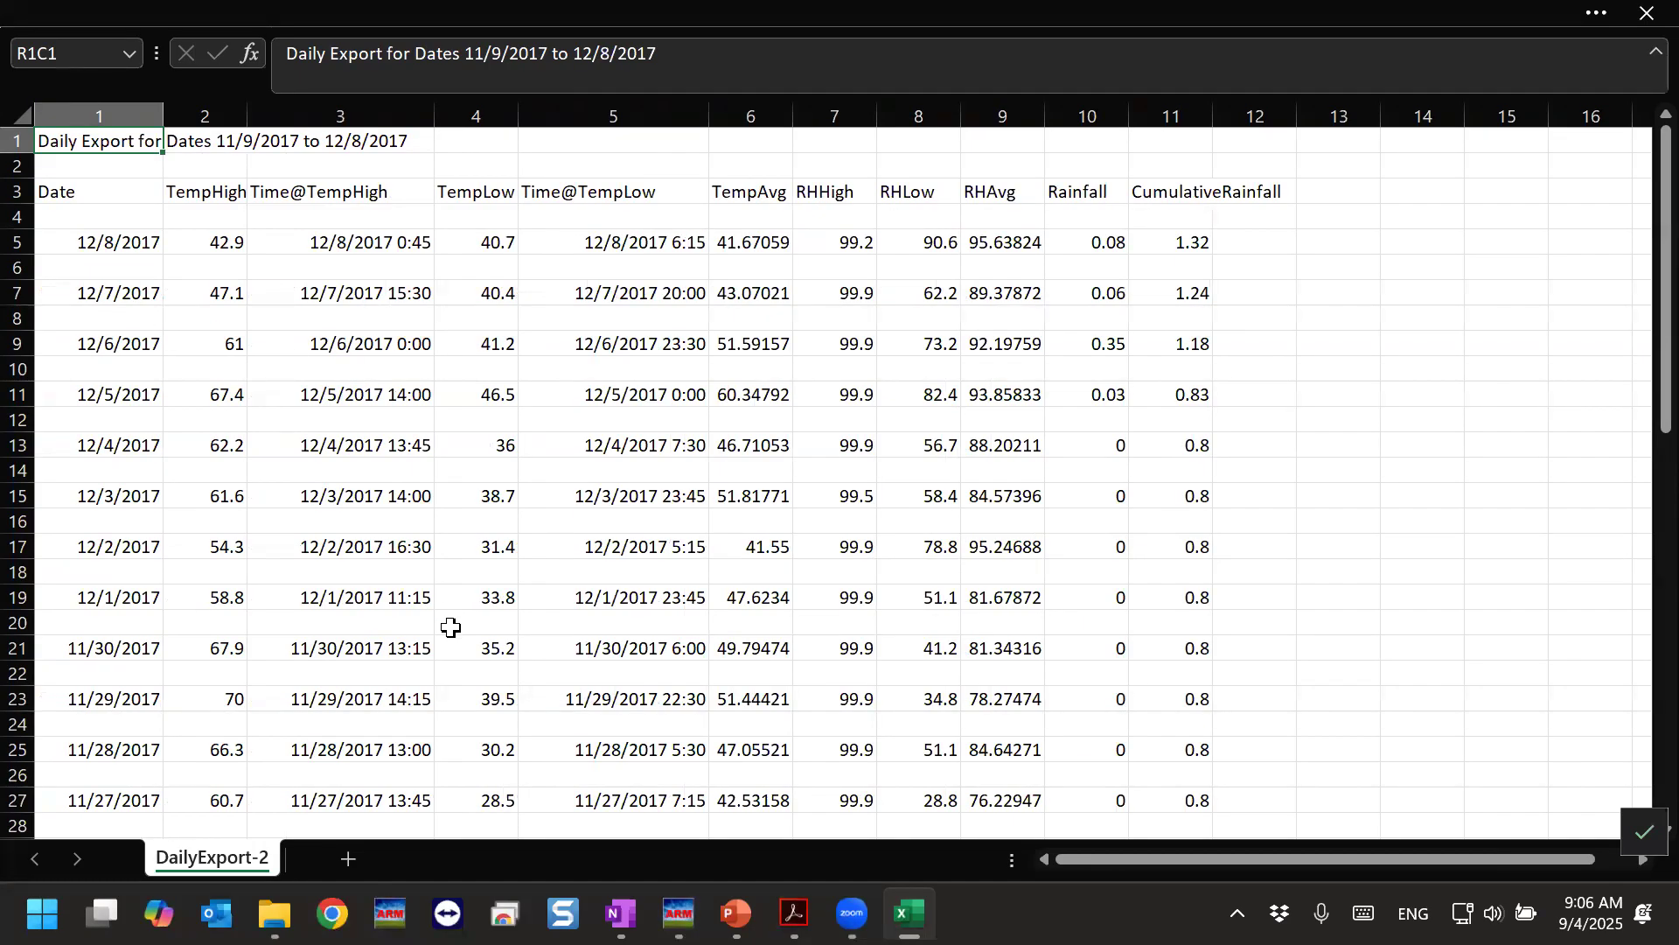
Examine the dates in the first column to see how the daily weather records are arranged.
click(107, 237)
click(120, 292)
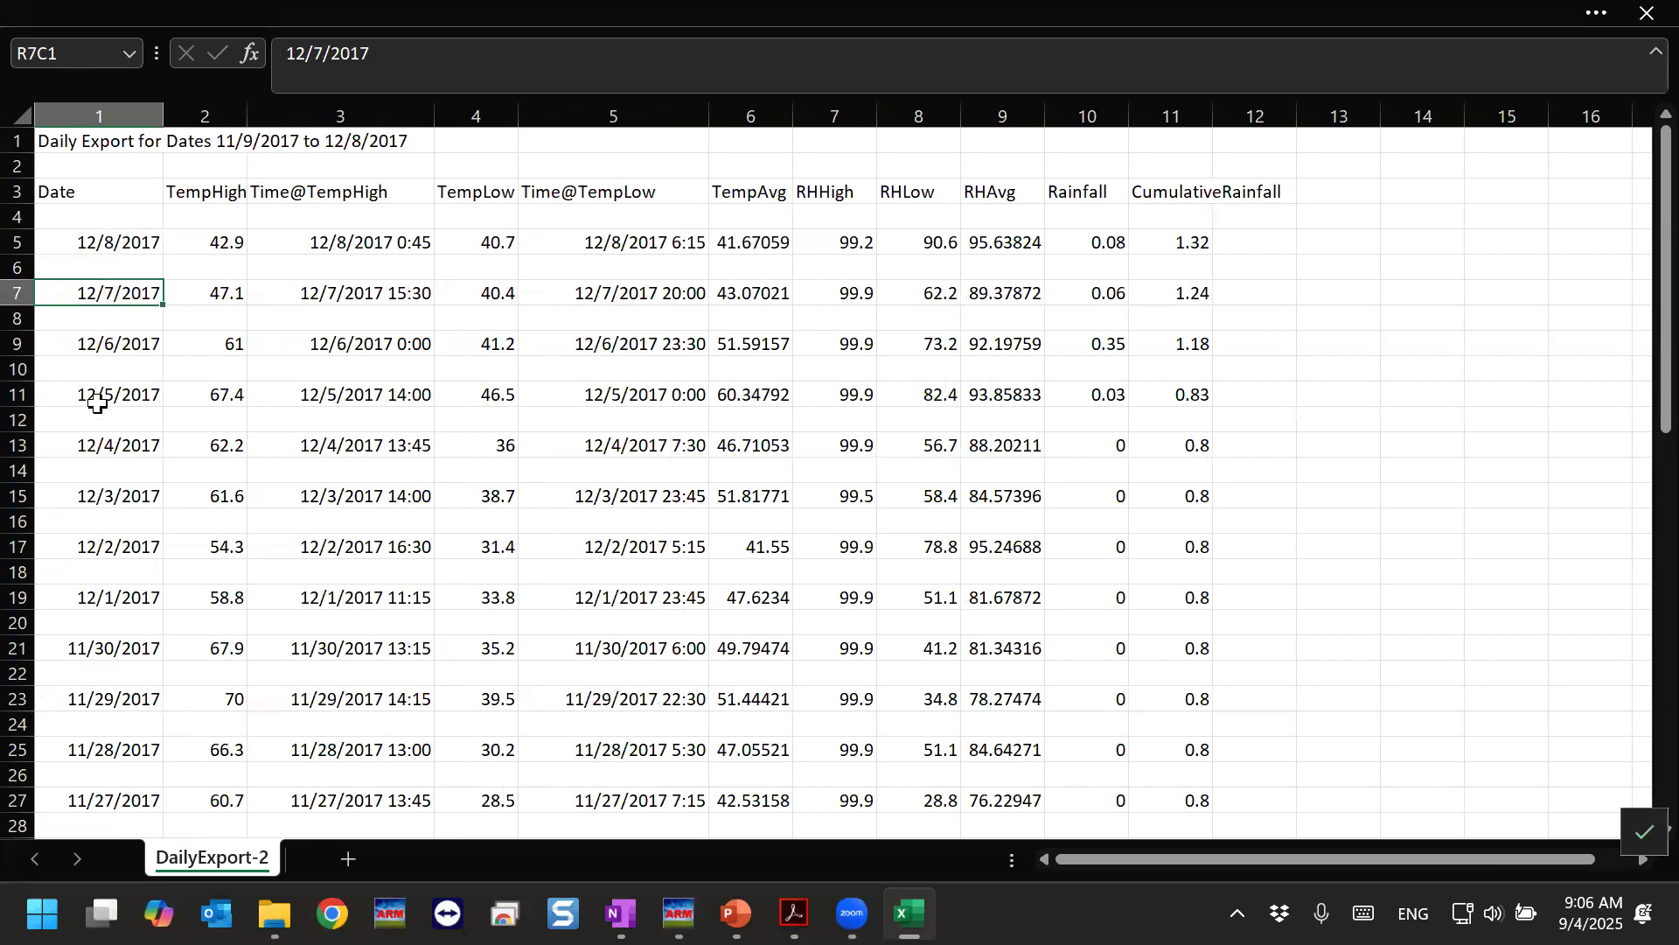
click(92, 342)
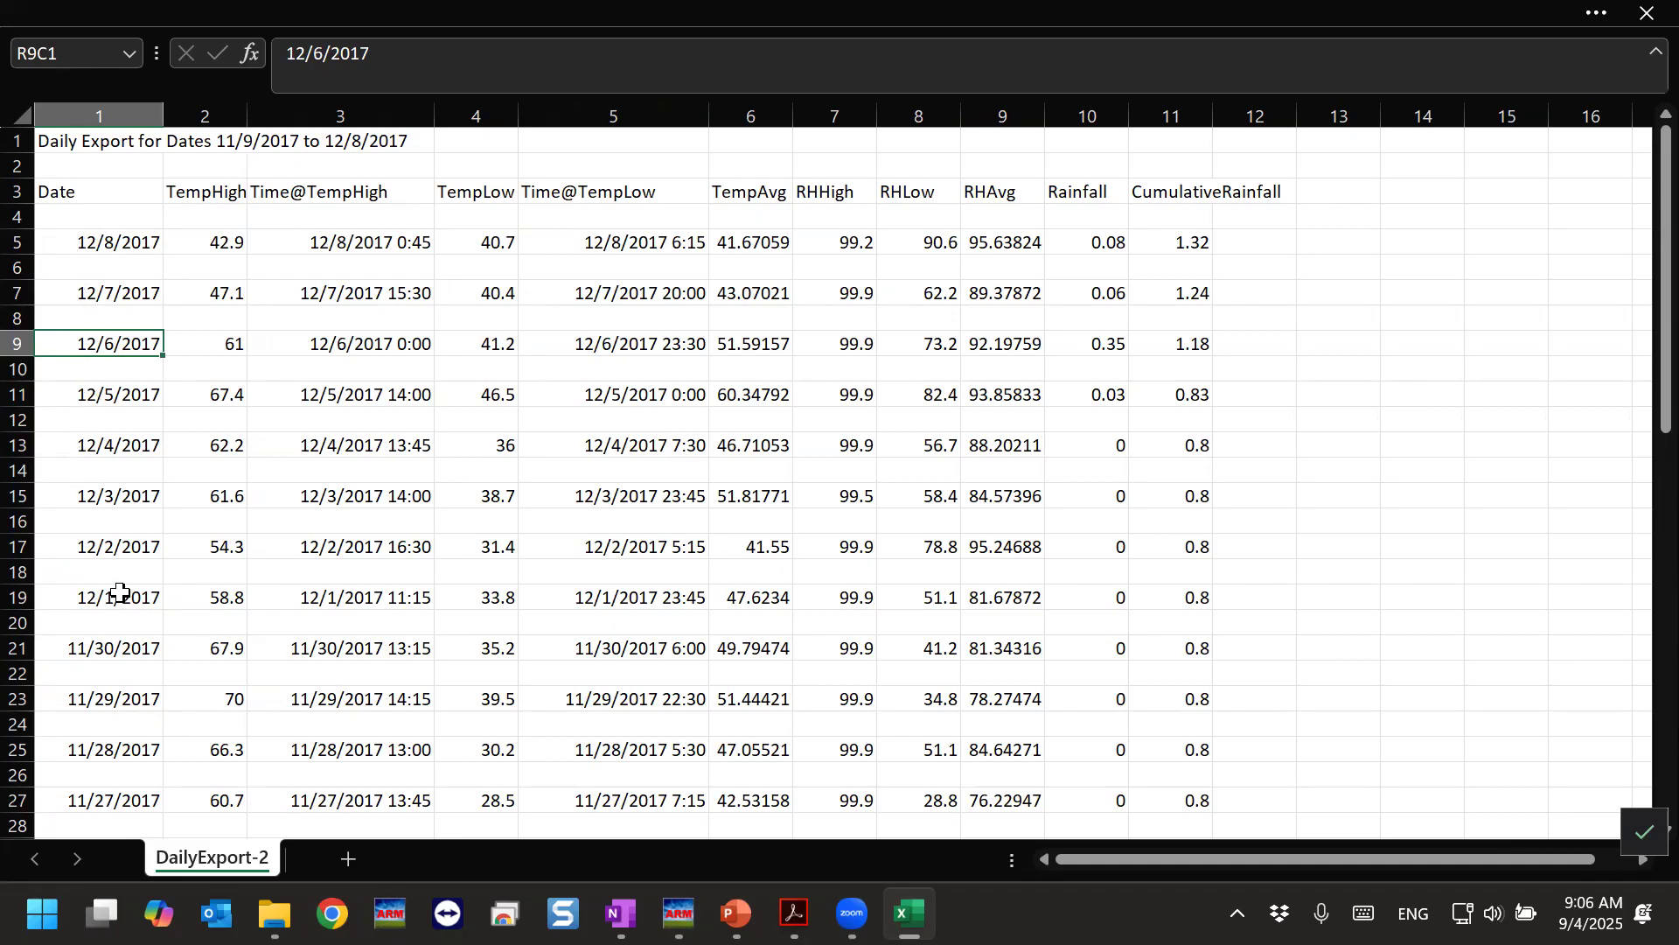
scroll(149, 612, down, 4)
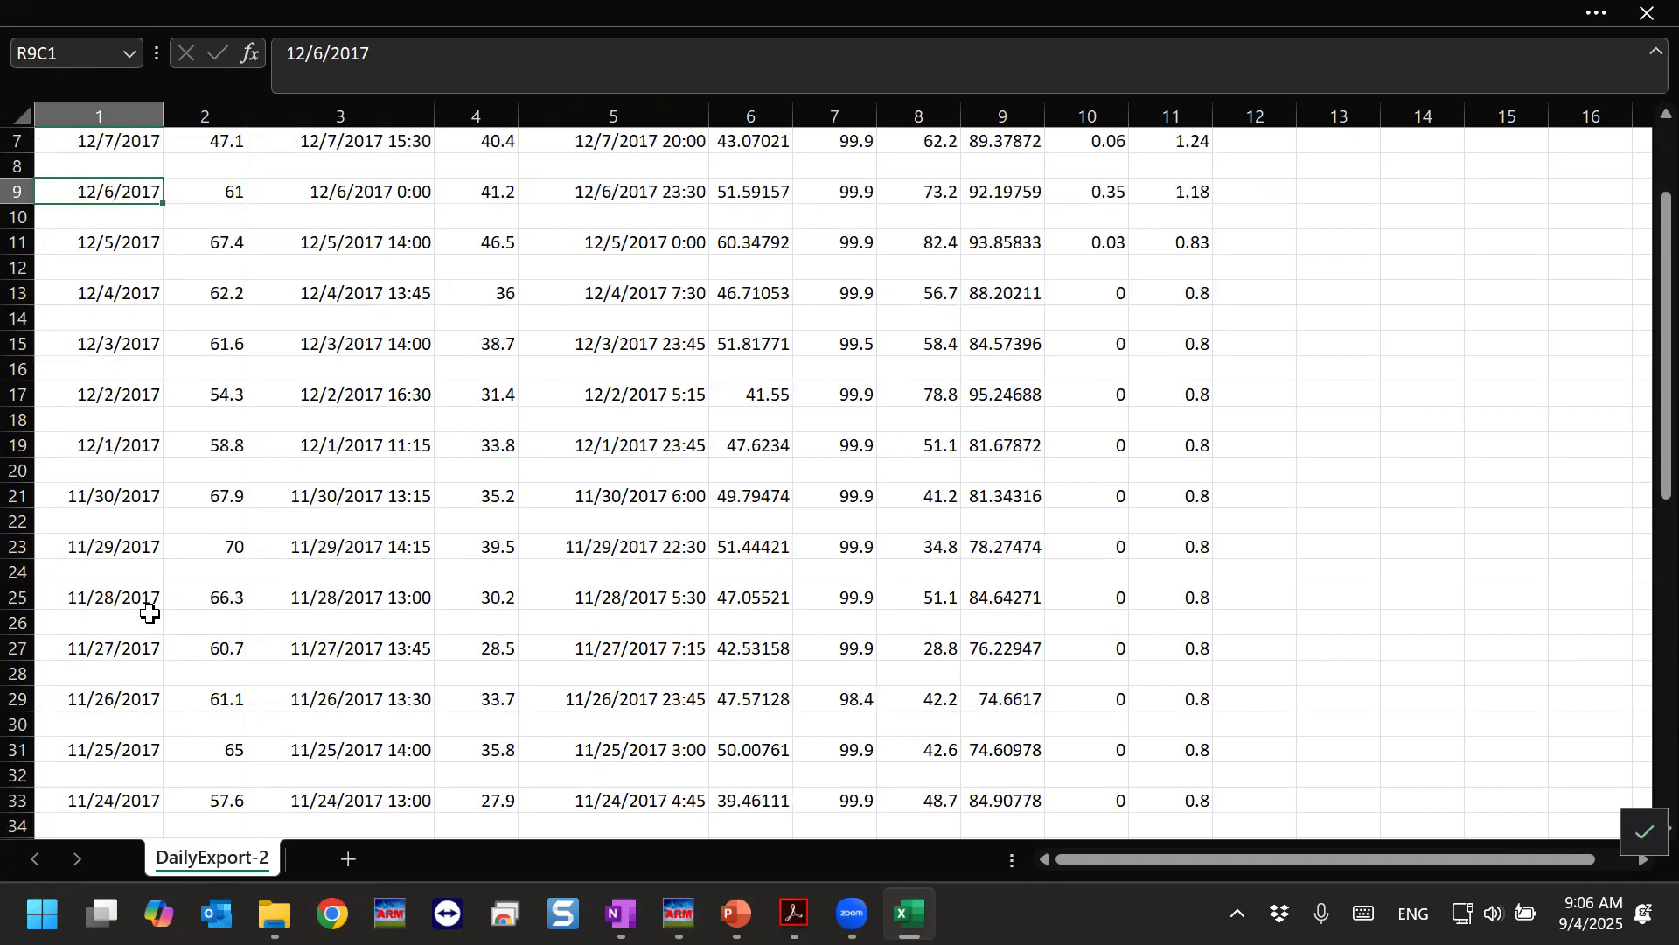
scroll(212, 581, down, 12)
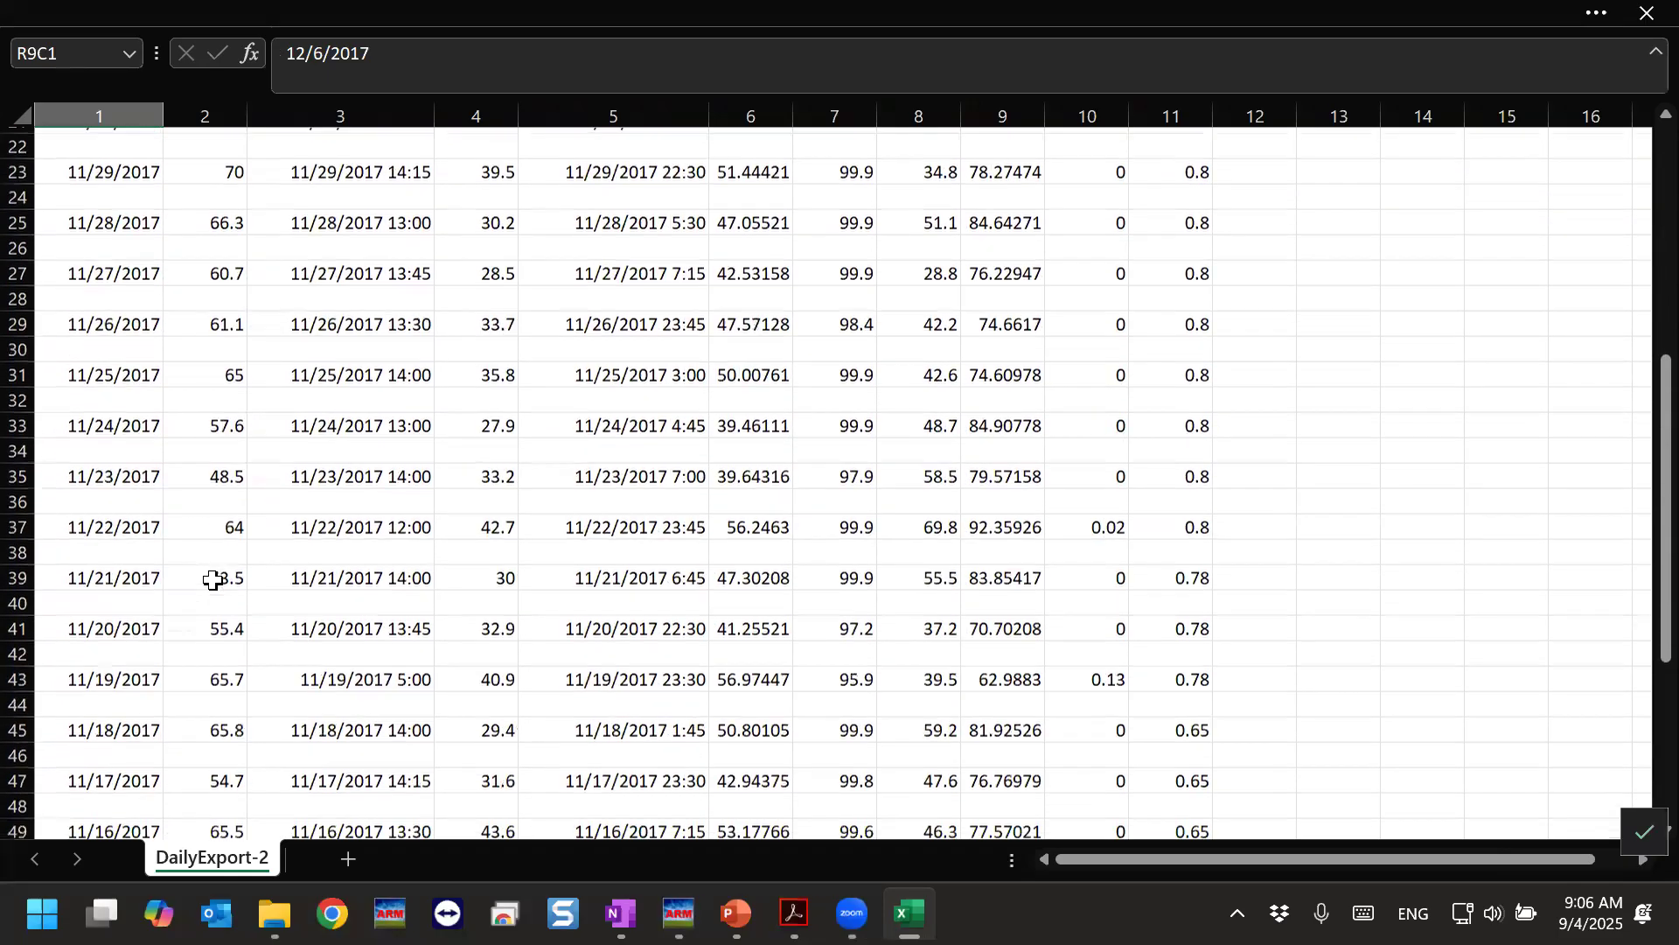
scroll(212, 581, up, 7)
scroll(212, 581, up, 9)
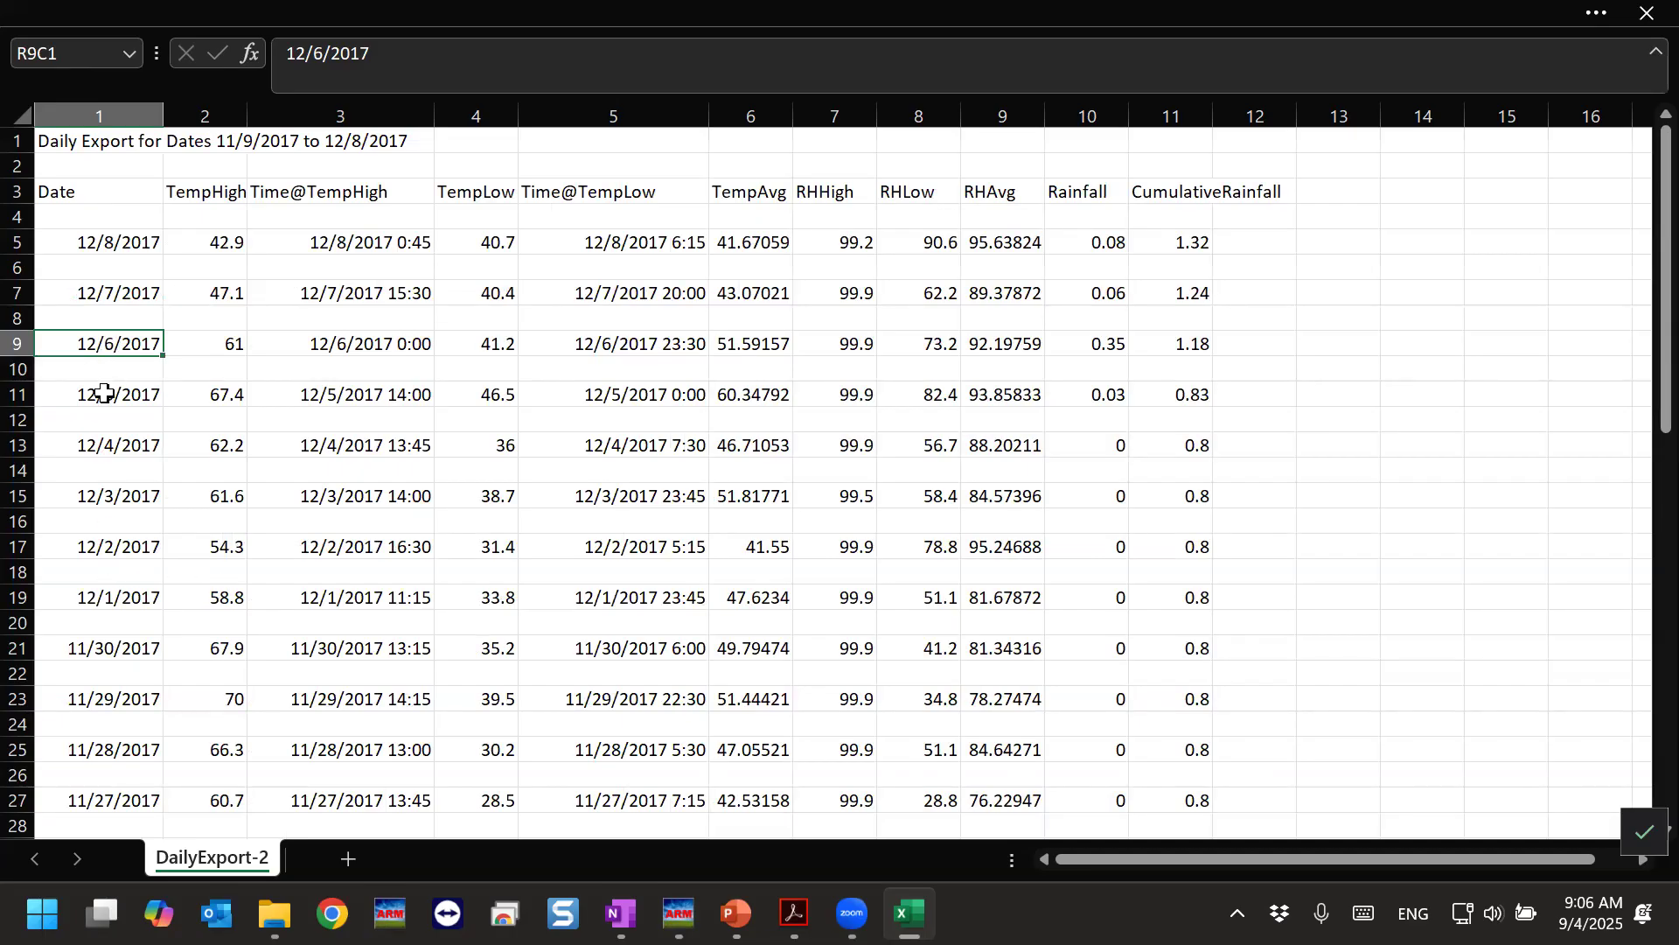
Inspect the 12/6/2017 high temperature and its time, plus the TempHigh, TempLow and RHHigh column headings.
click(231, 341)
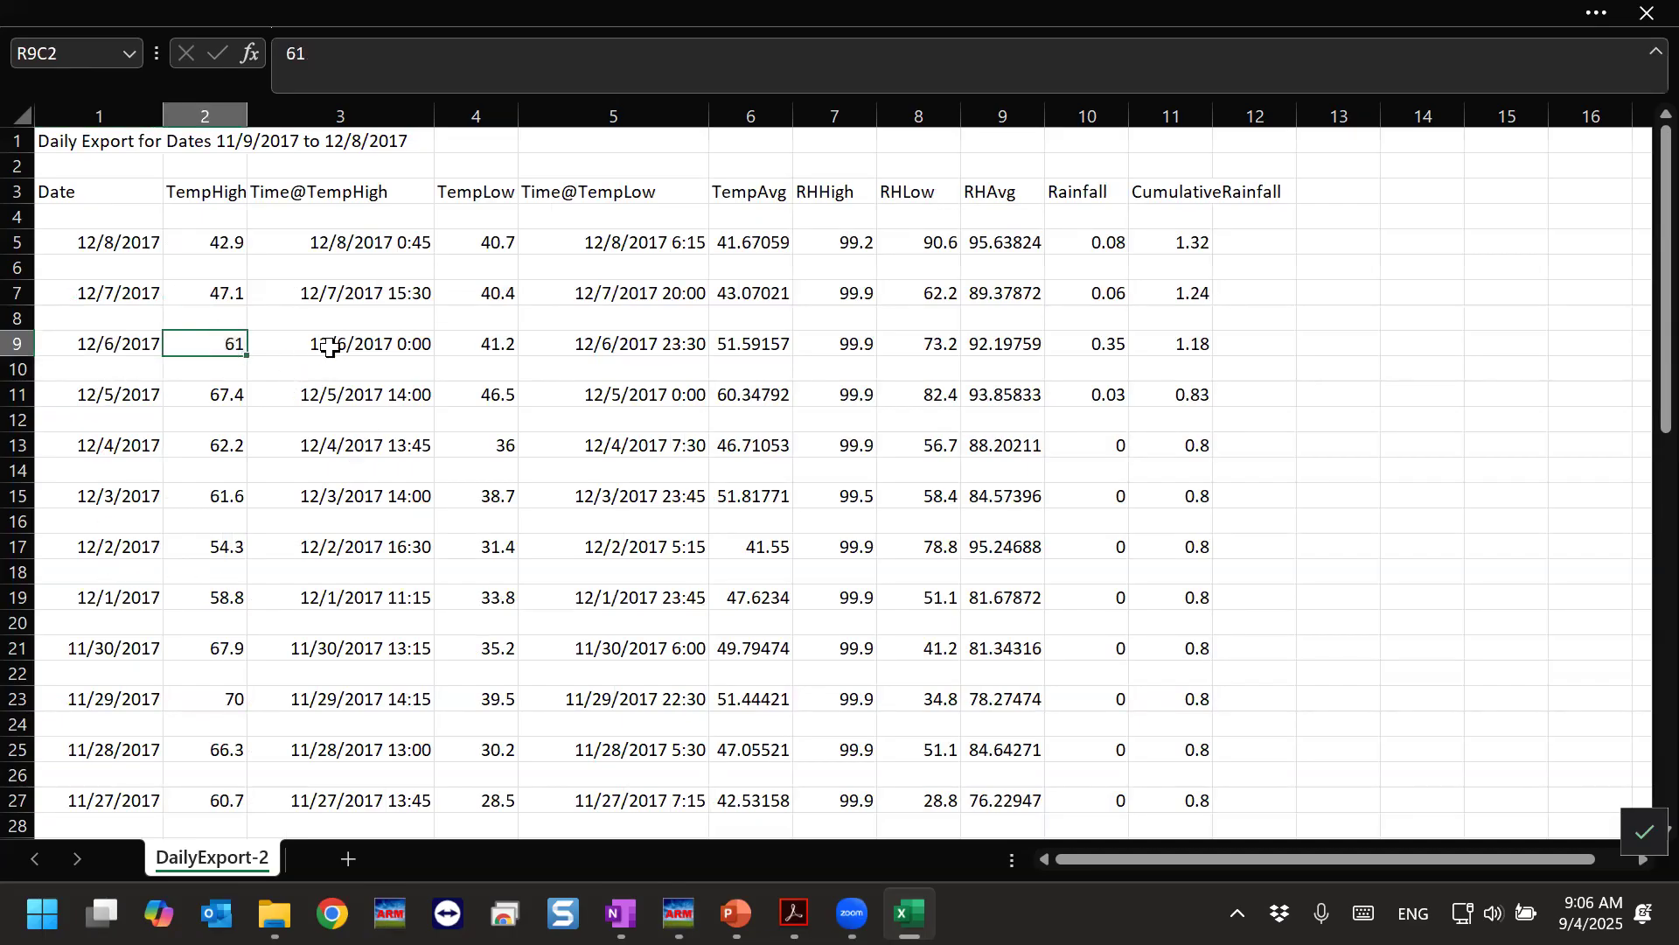
click(378, 343)
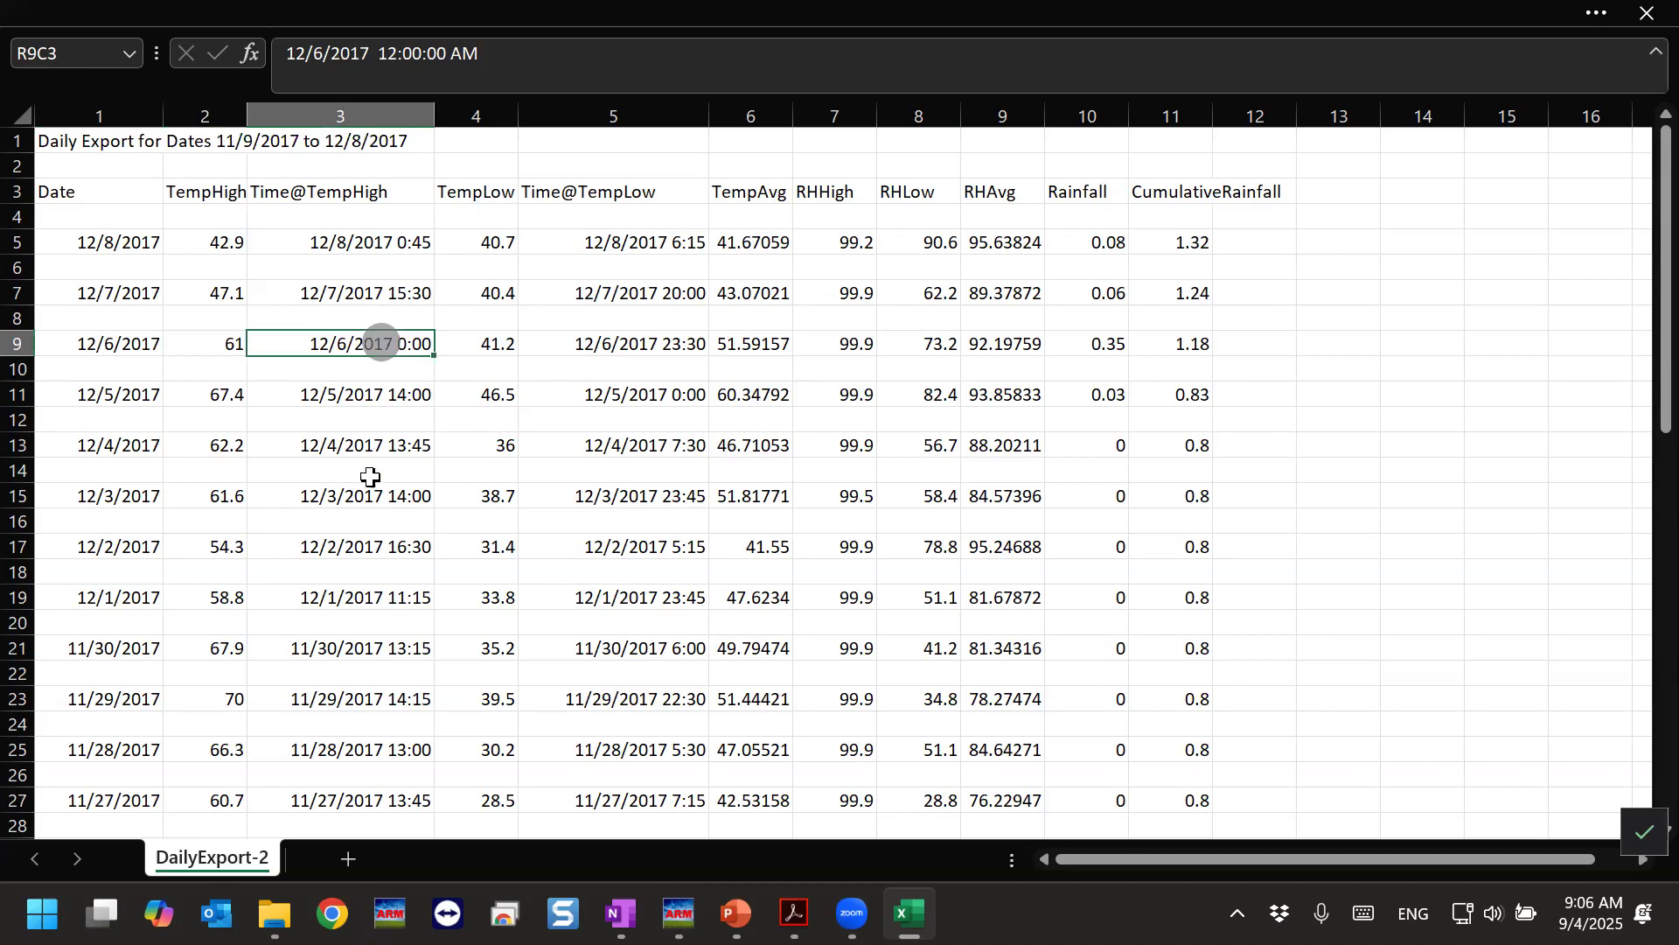
click(209, 344)
click(231, 184)
click(465, 189)
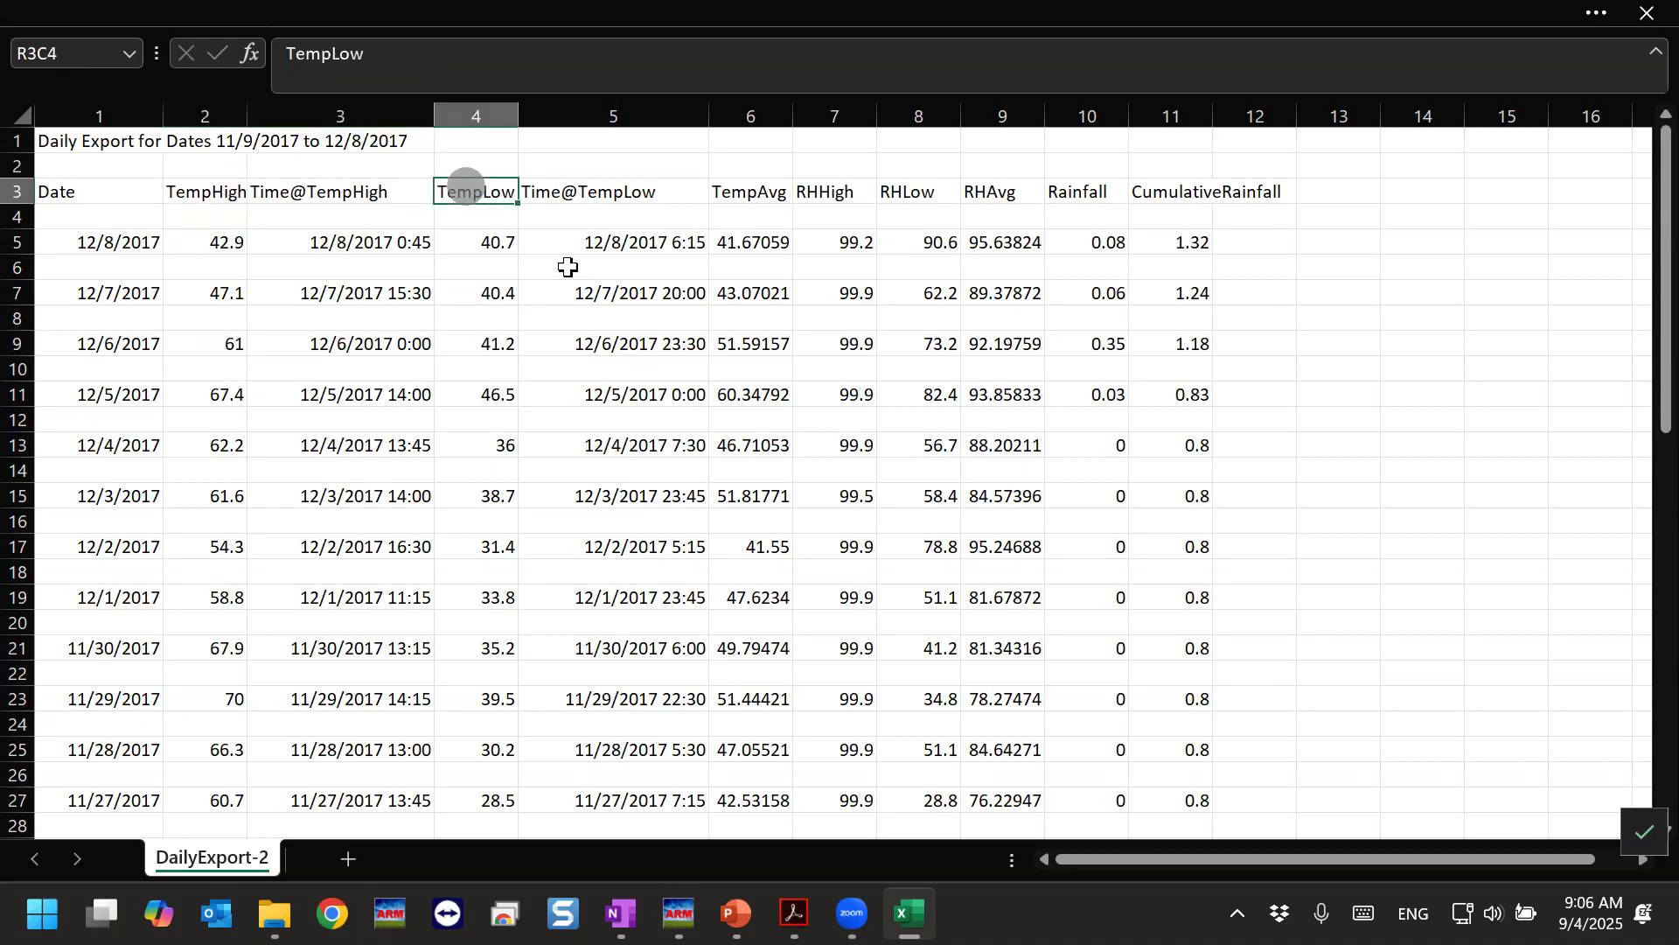
click(840, 184)
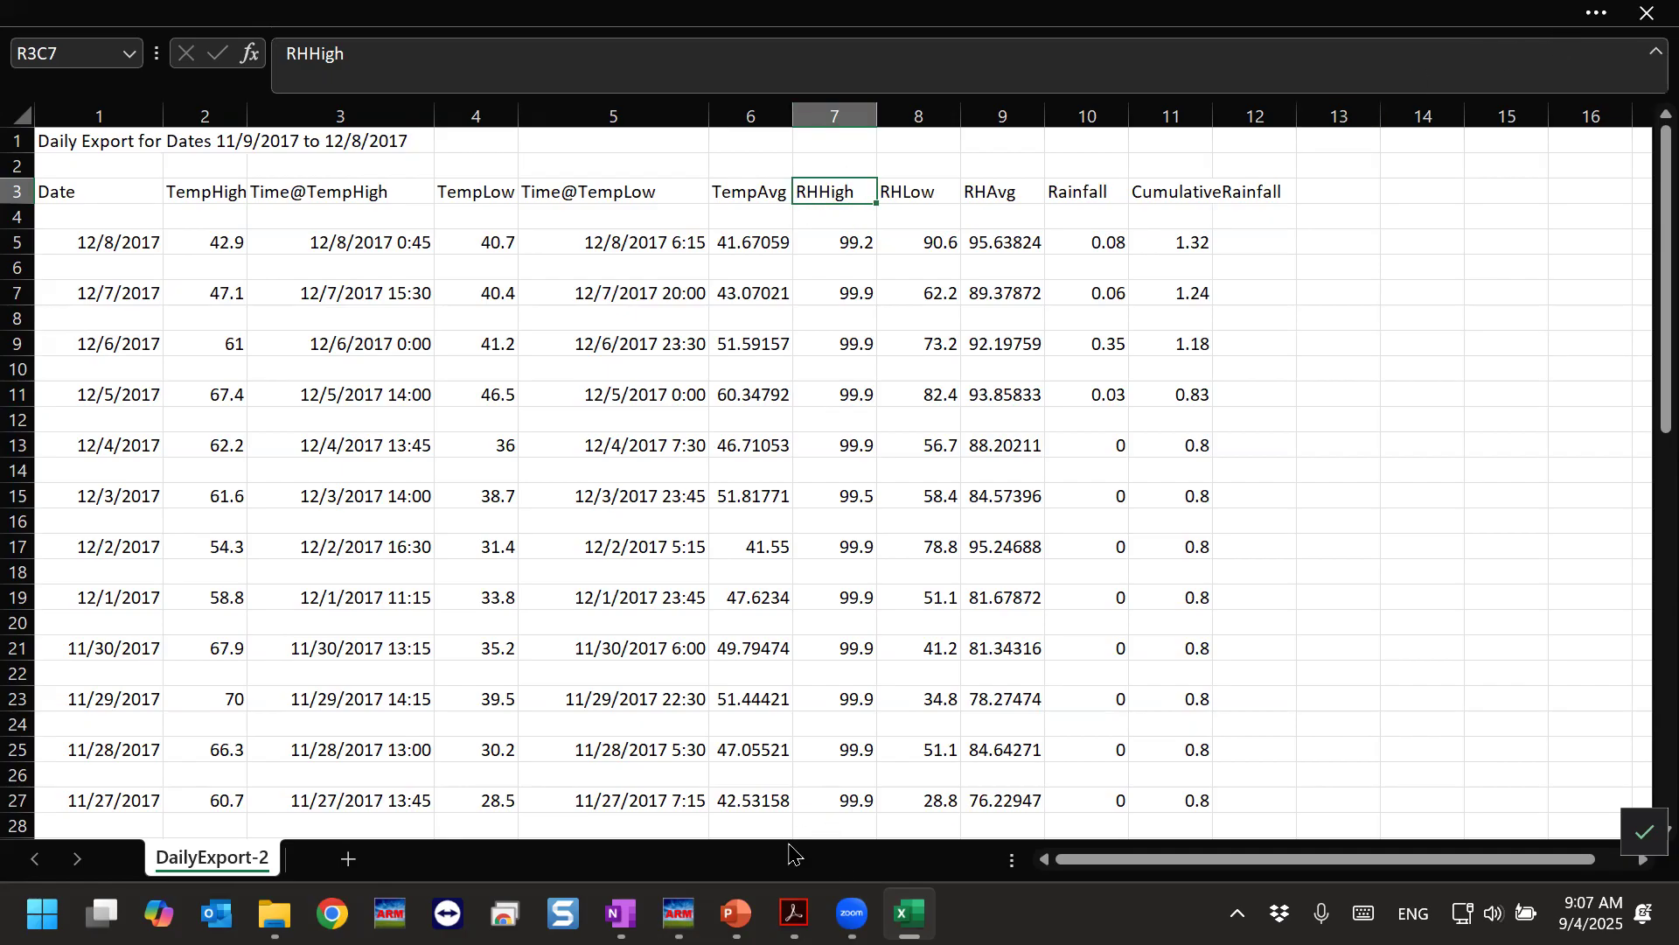
Switch to the ARM trial and locate the Max % Relative Humidity field in the weather table.
click(679, 914)
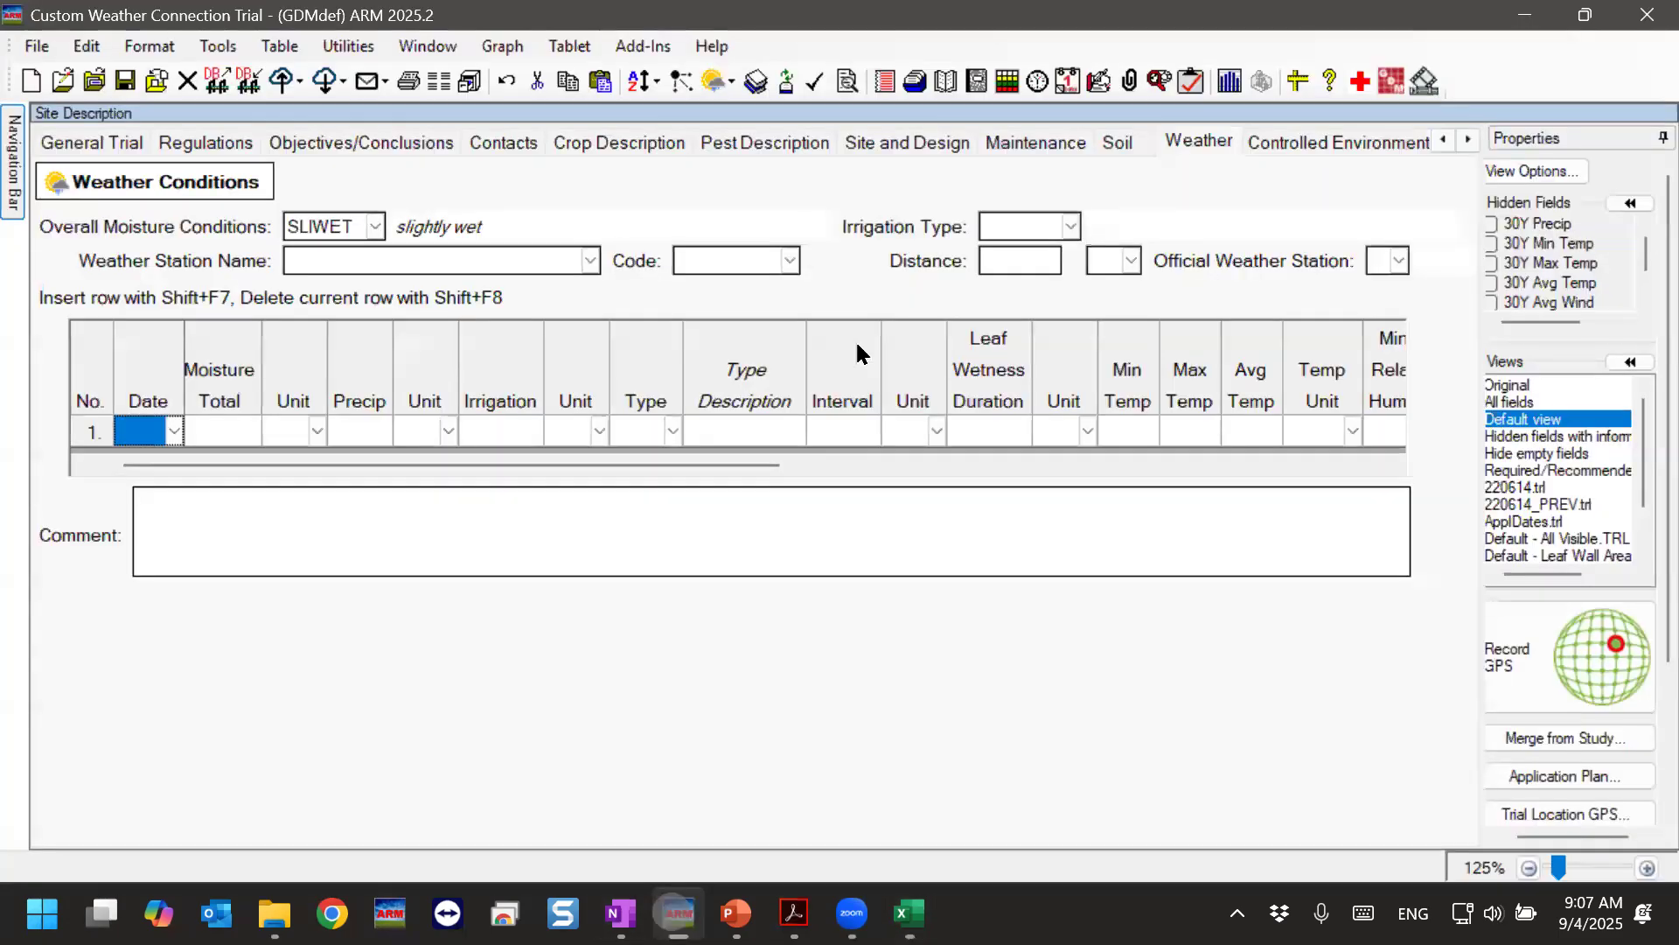
drag(617, 468, 930, 480)
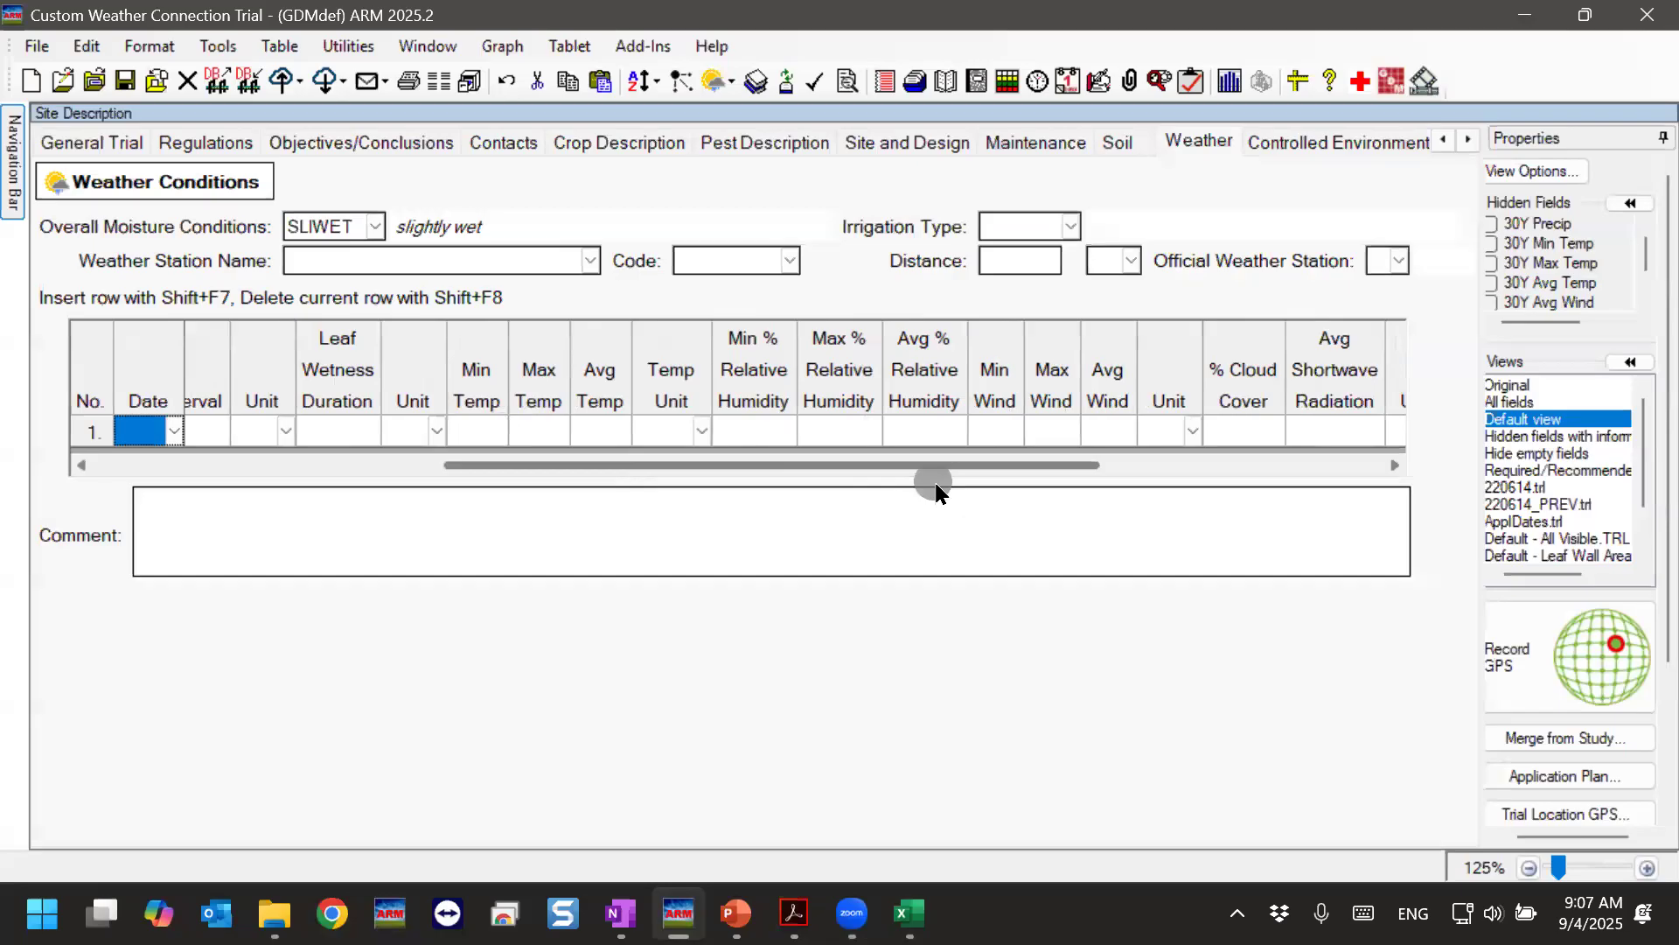
click(831, 429)
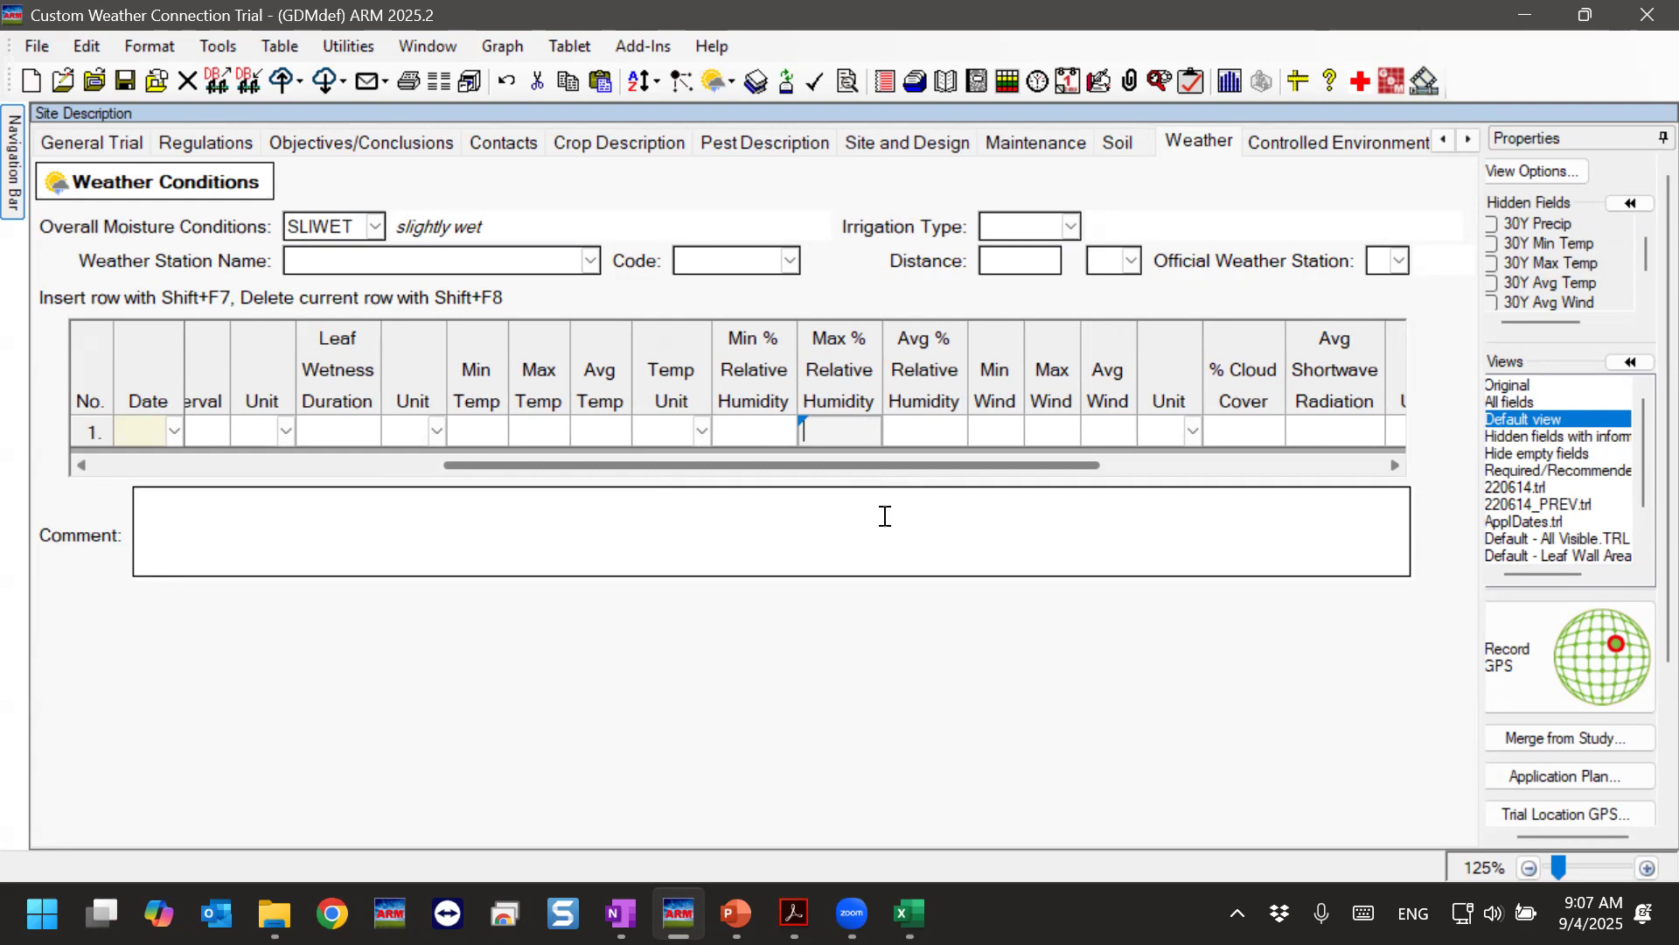
Switch to the Excel weather export and review the daily records from 12/7/2017 back to 11/29/2017.
click(910, 912)
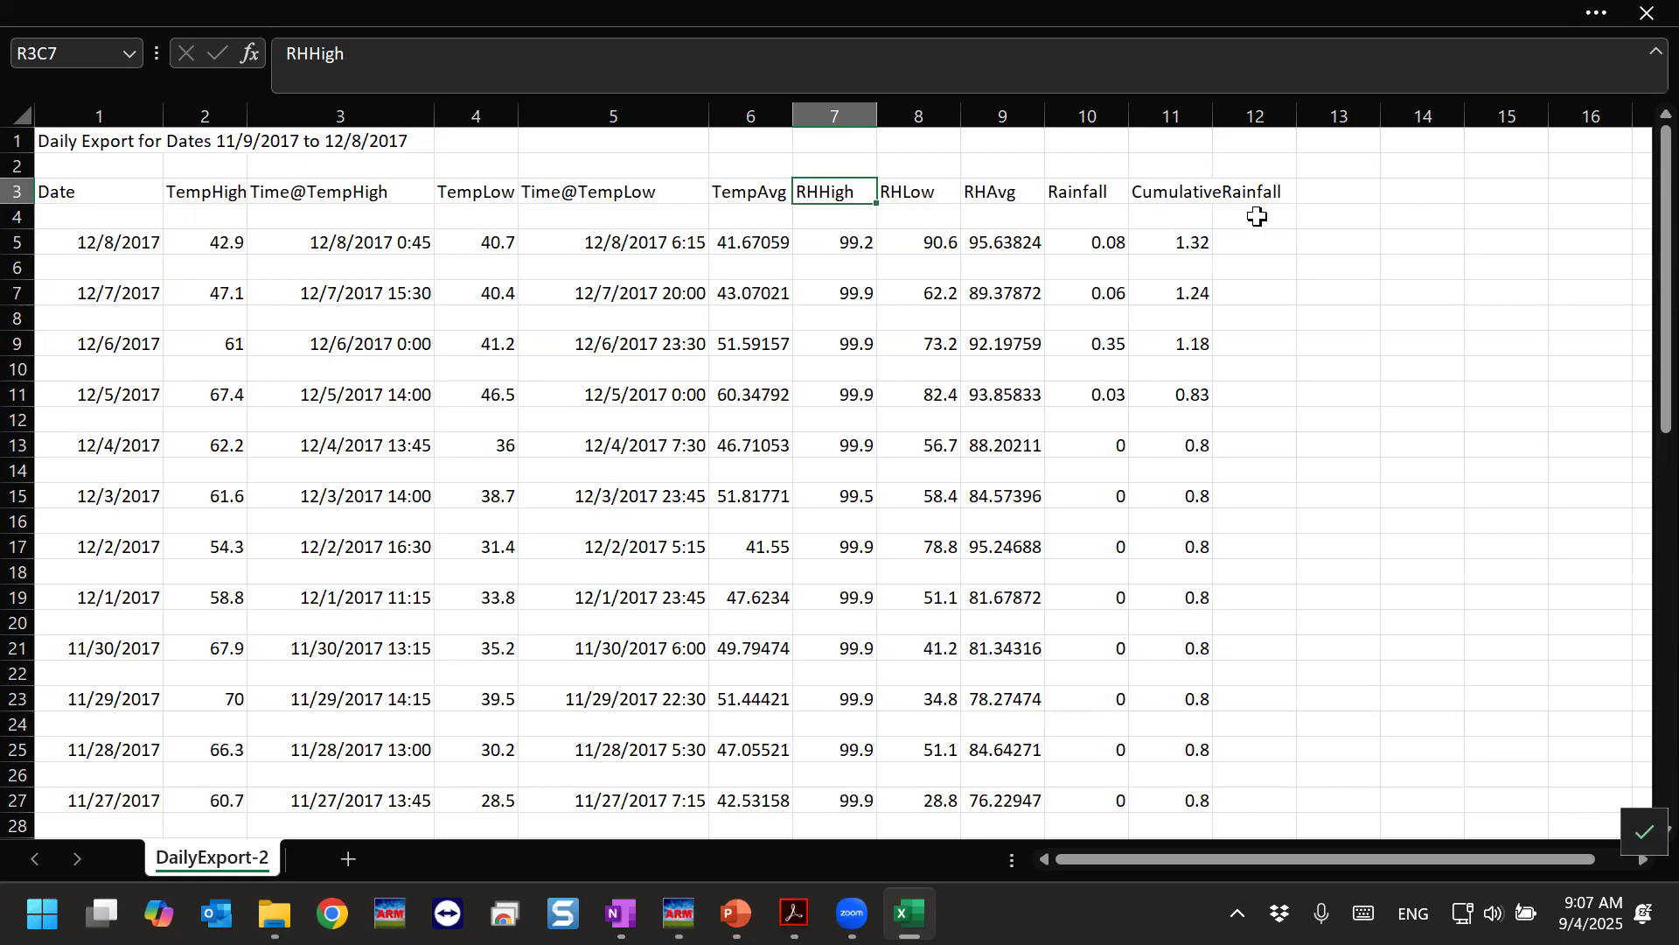
drag(175, 289, 1172, 696)
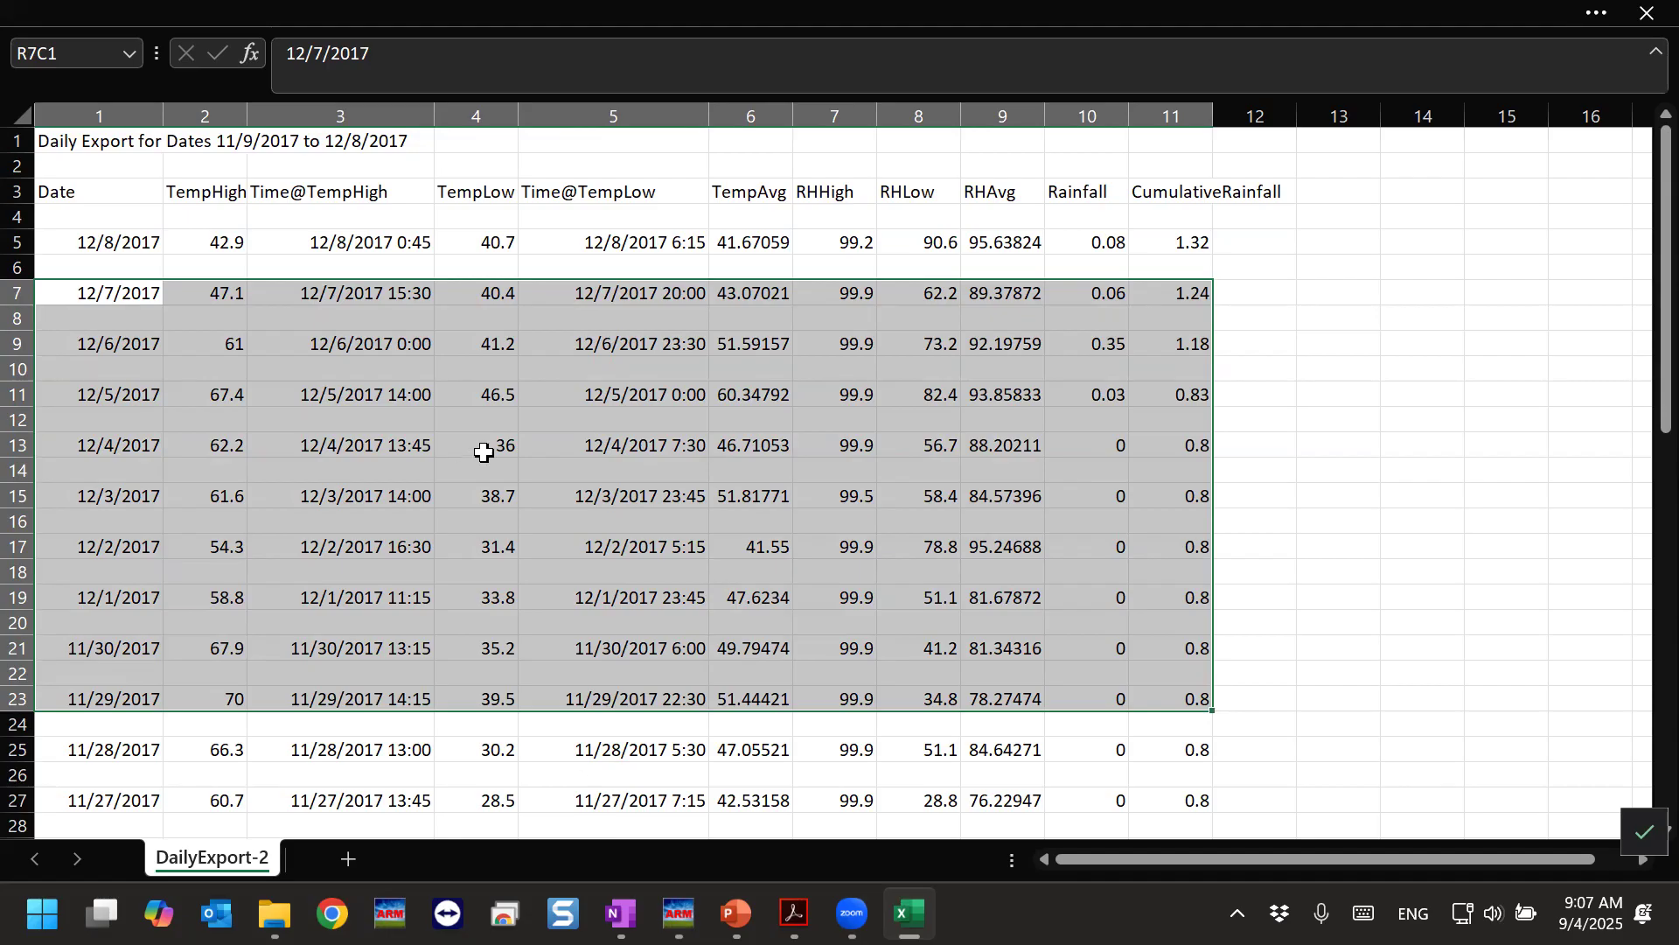
click(484, 420)
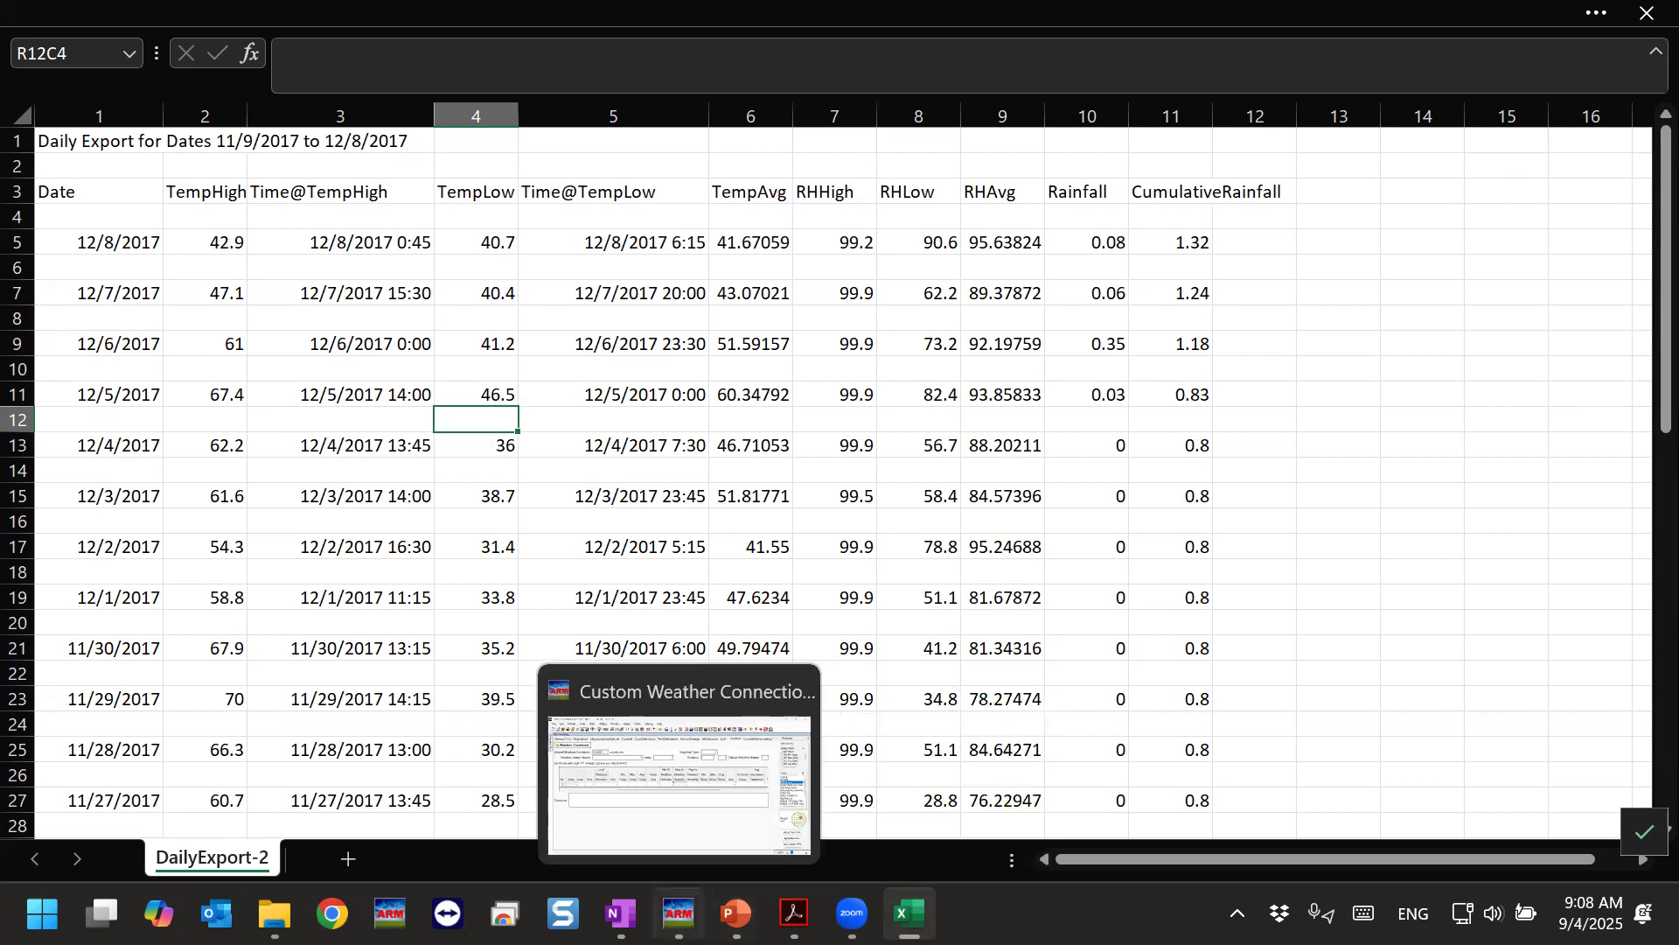
Switch to the ARM trial and open the weather data import for the current trial.
click(670, 785)
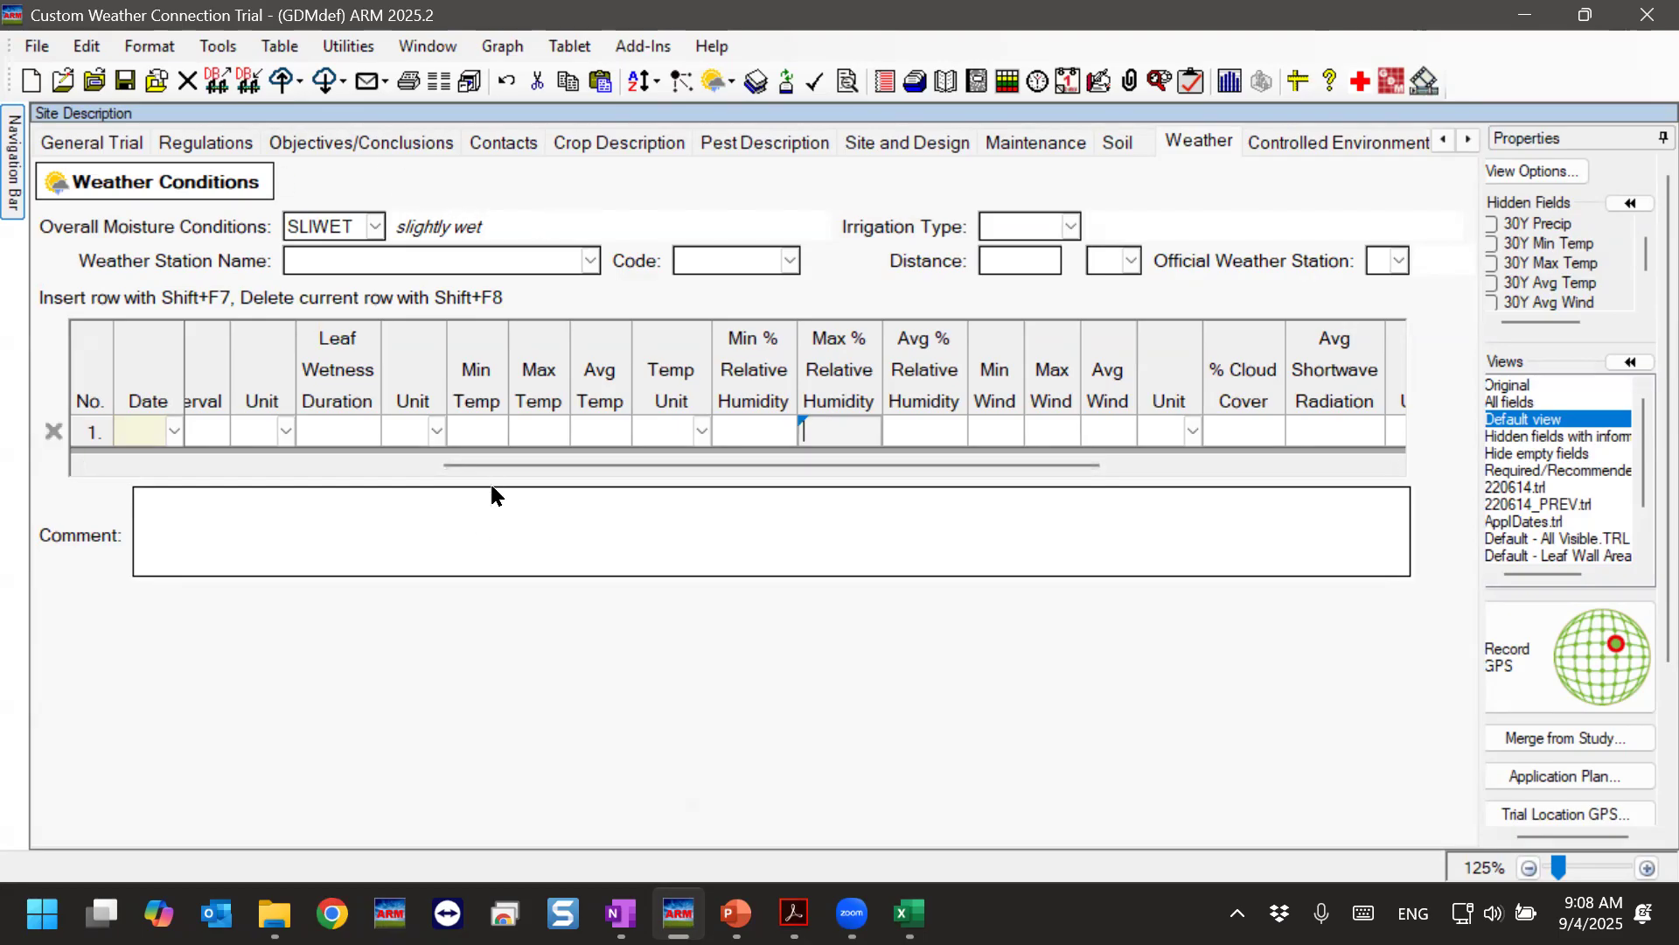
drag(490, 464, 101, 455)
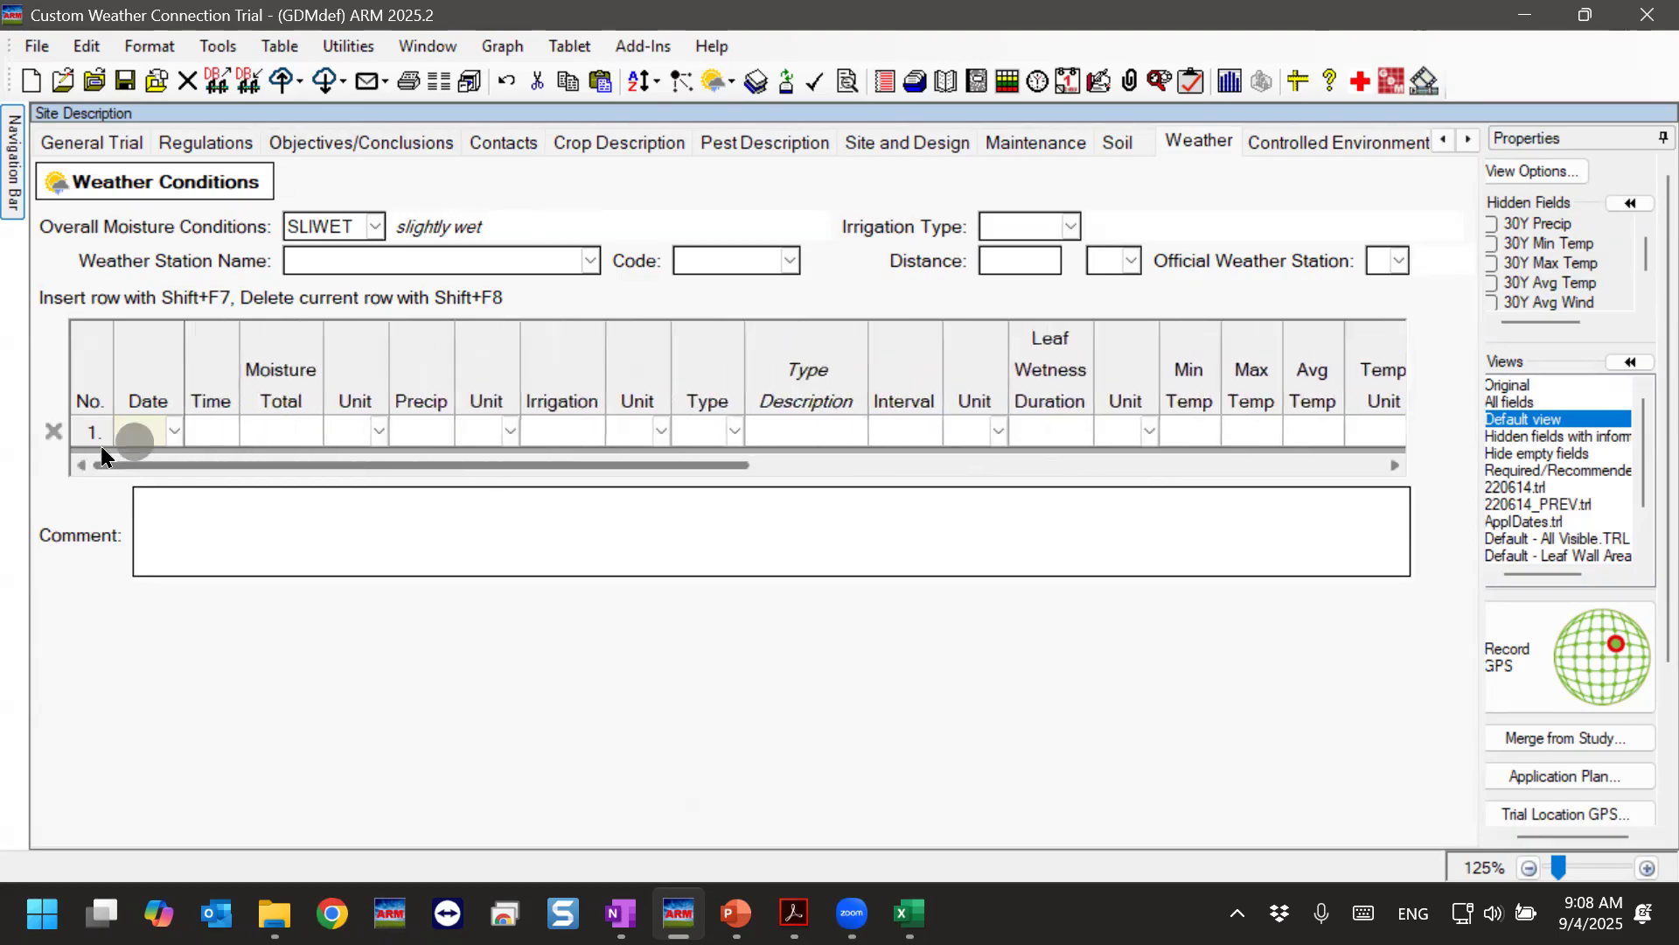
click(216, 56)
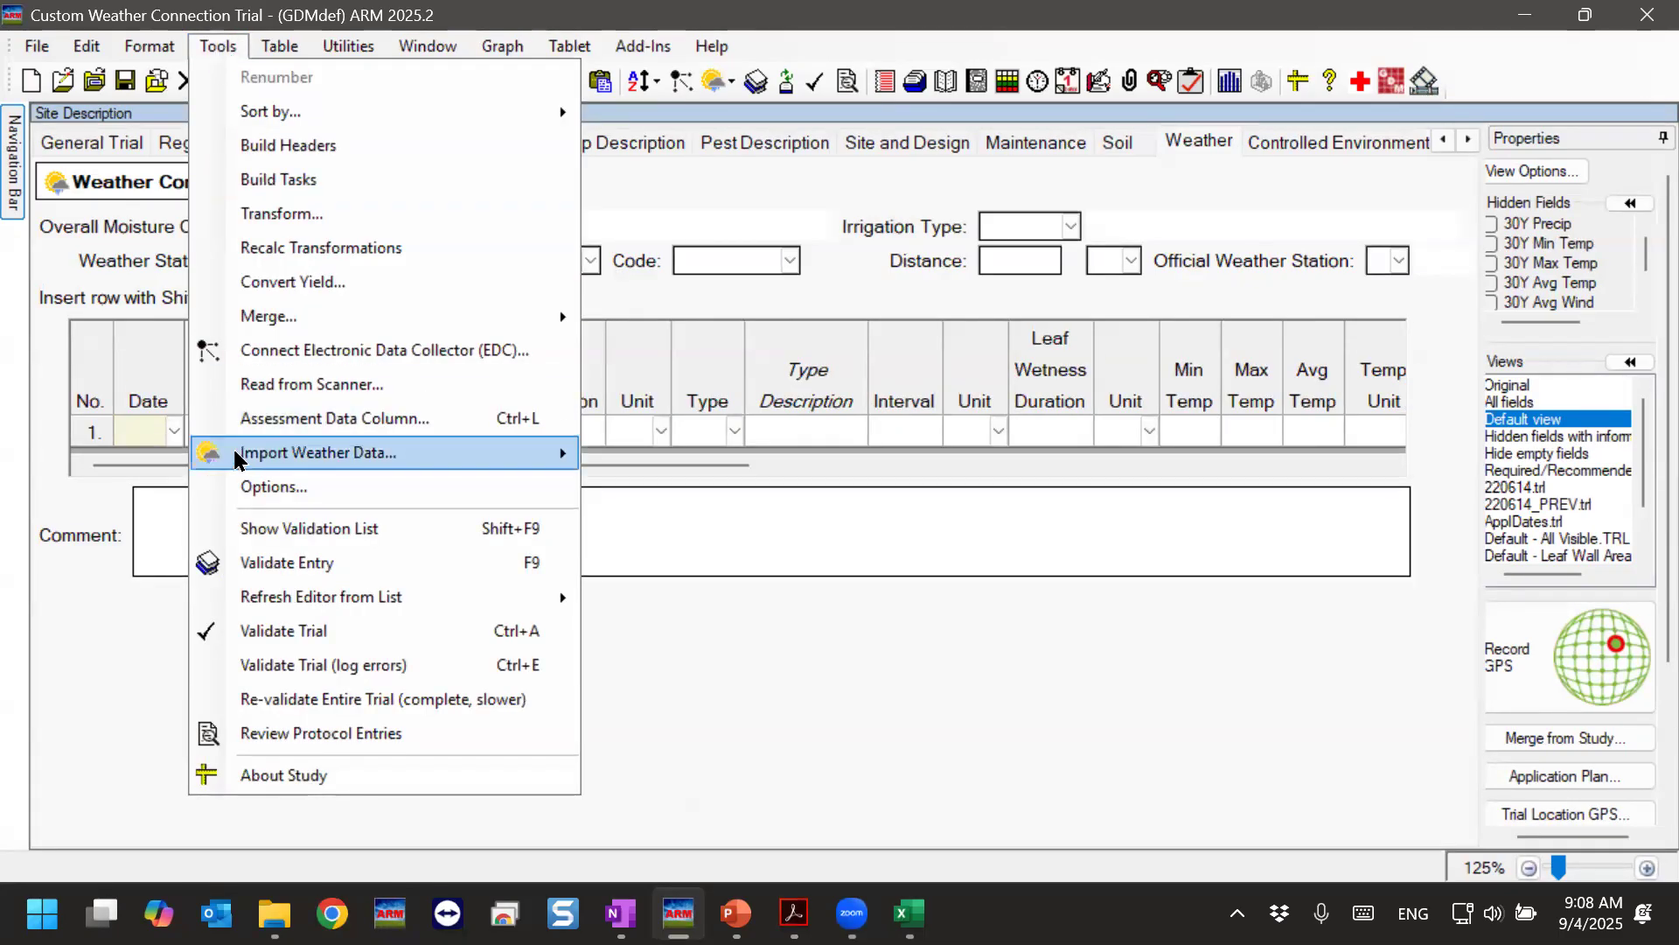
mouse_move(304, 462)
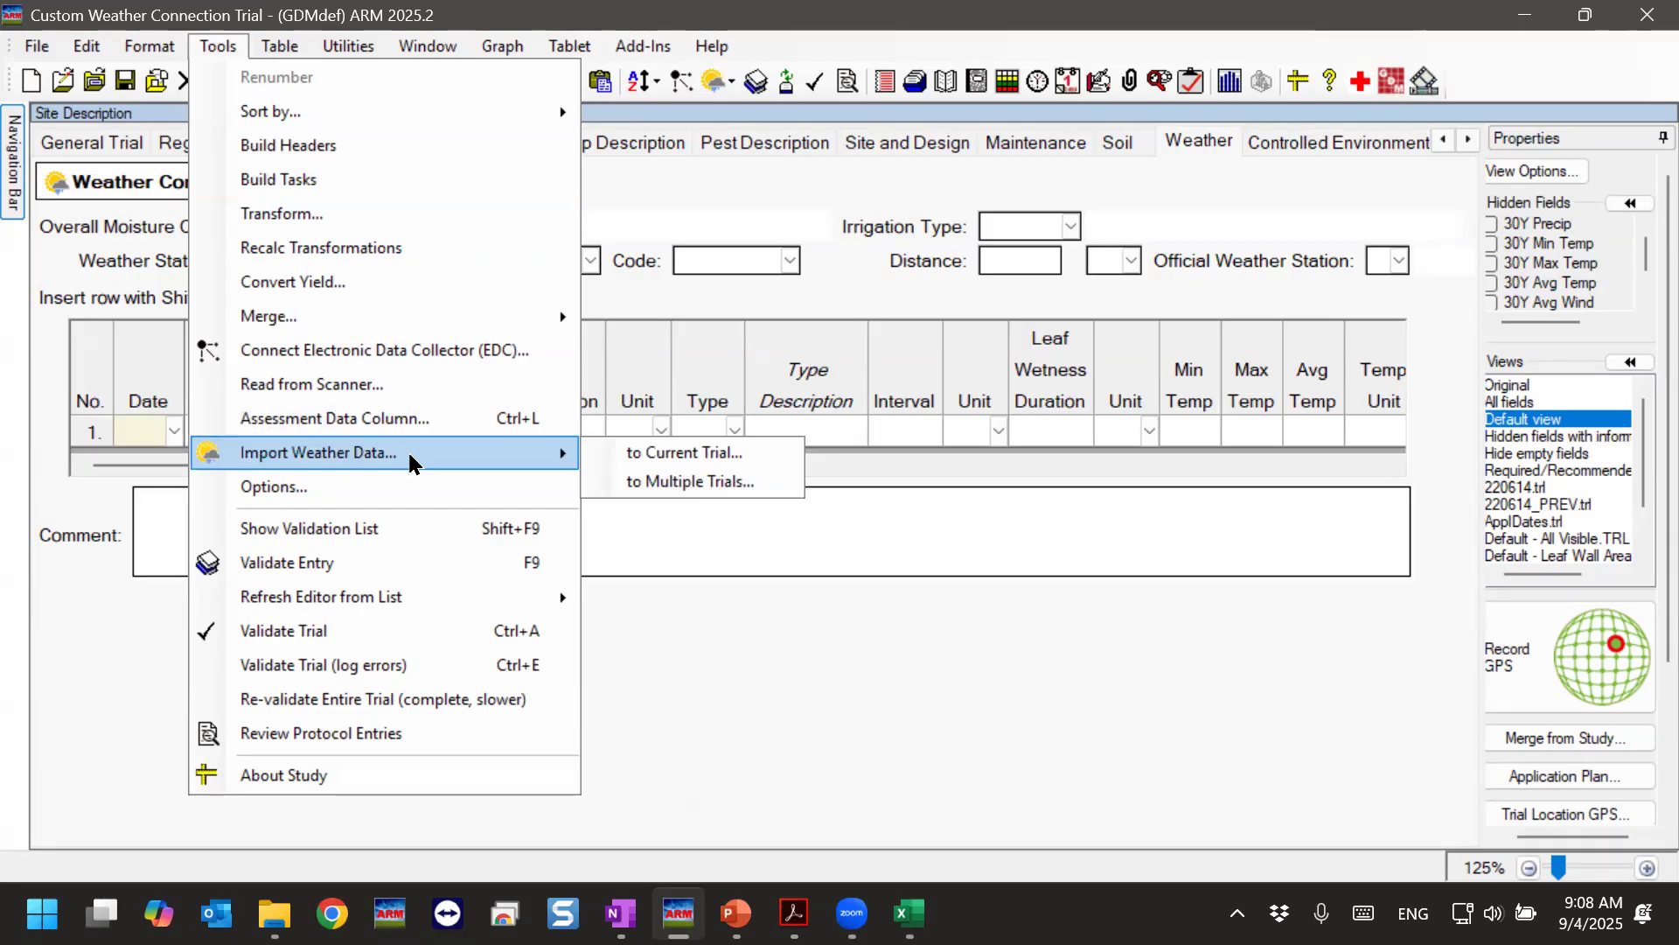
click(721, 455)
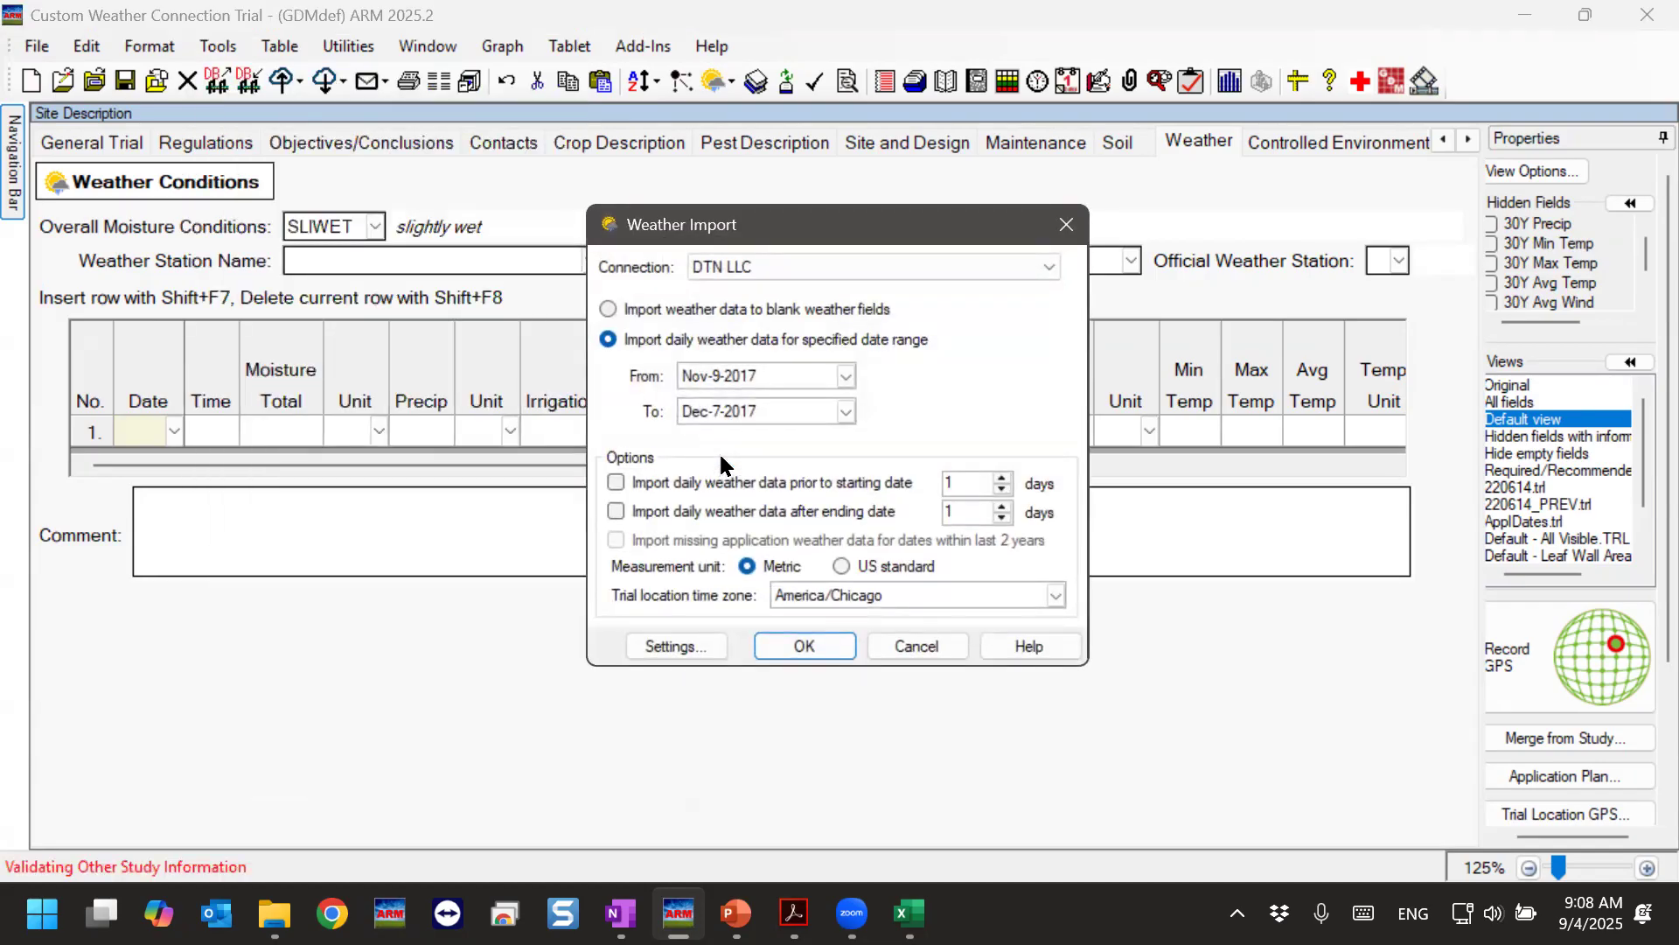
Start a new custom connection for the weather import.
click(845, 231)
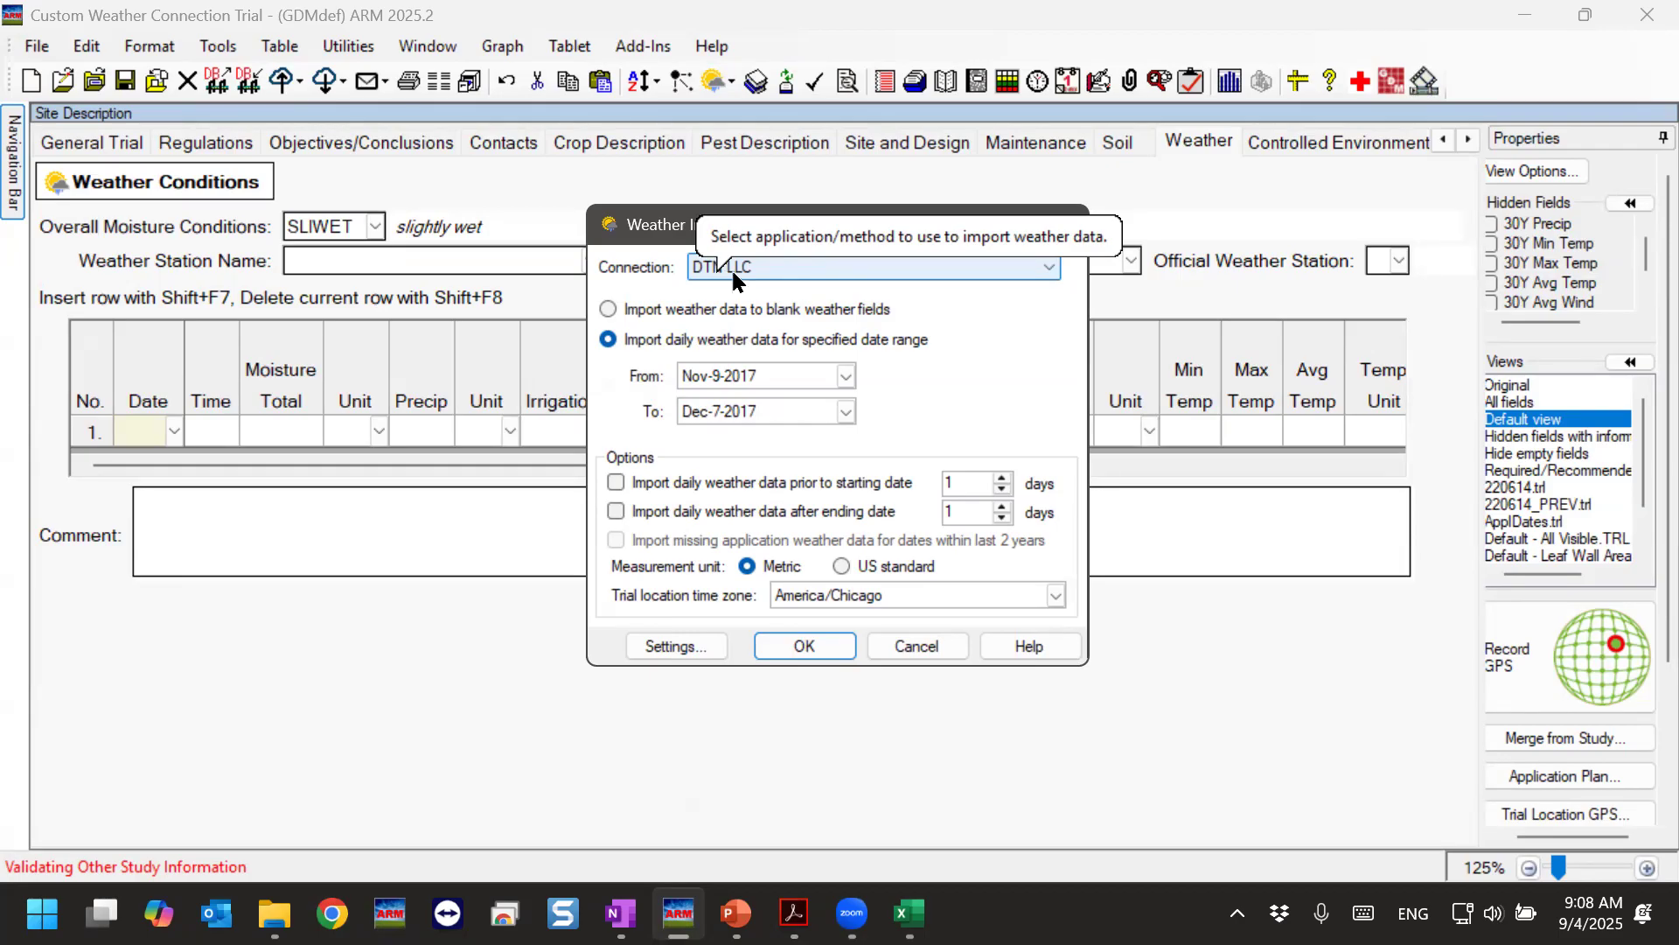
click(1047, 268)
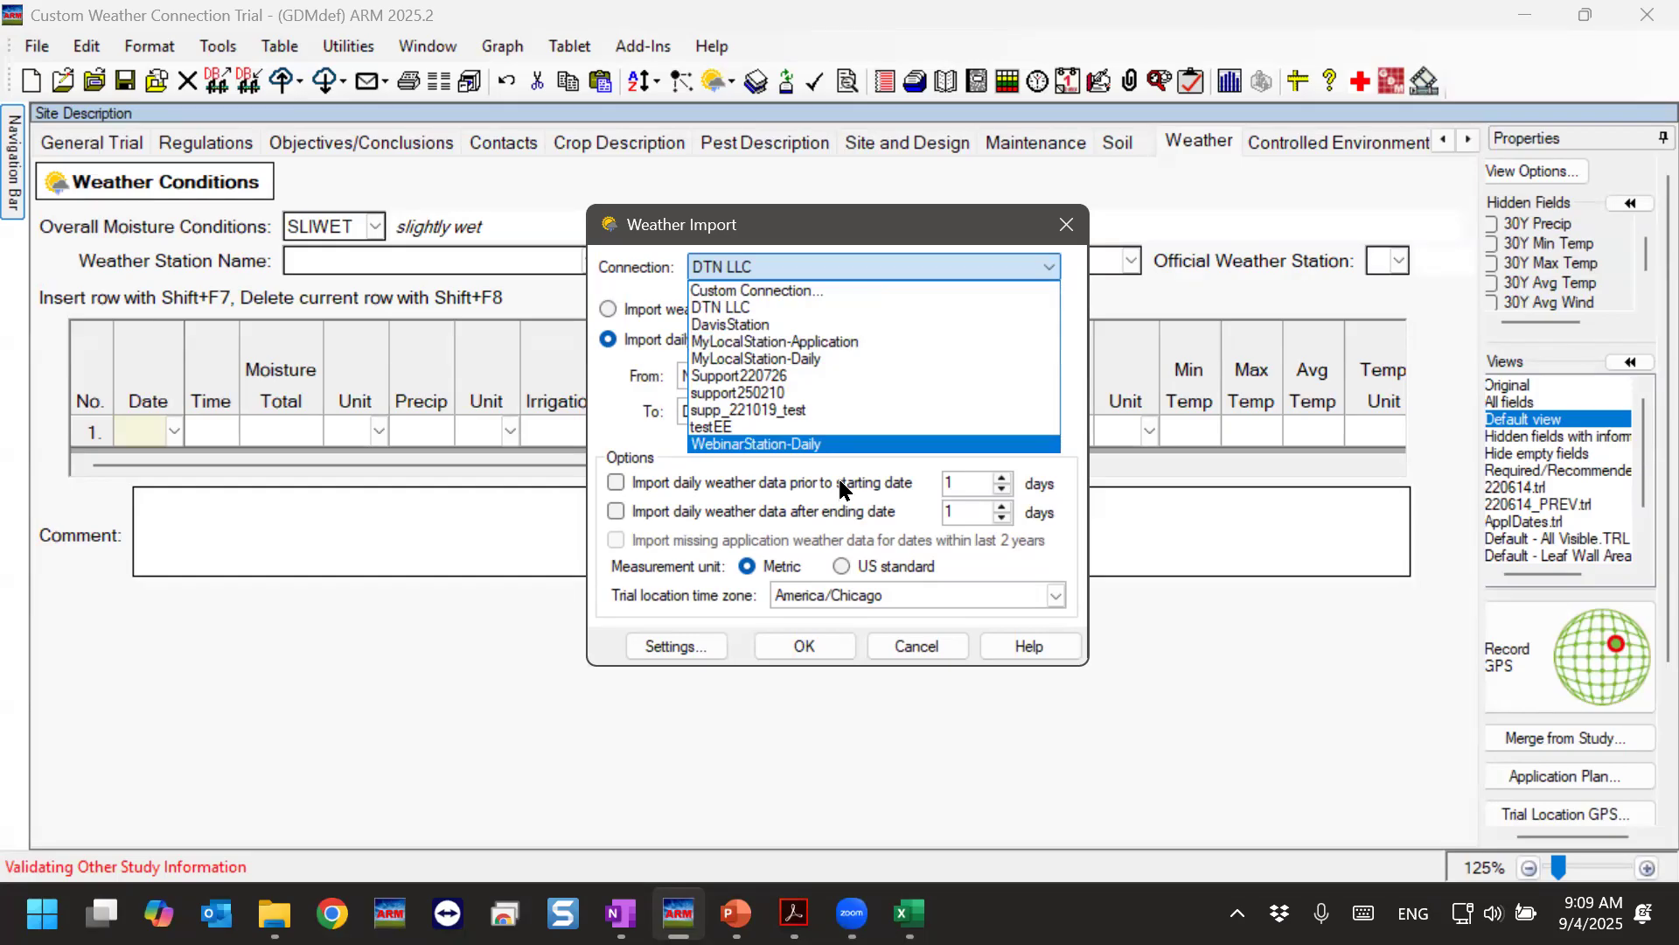
click(758, 294)
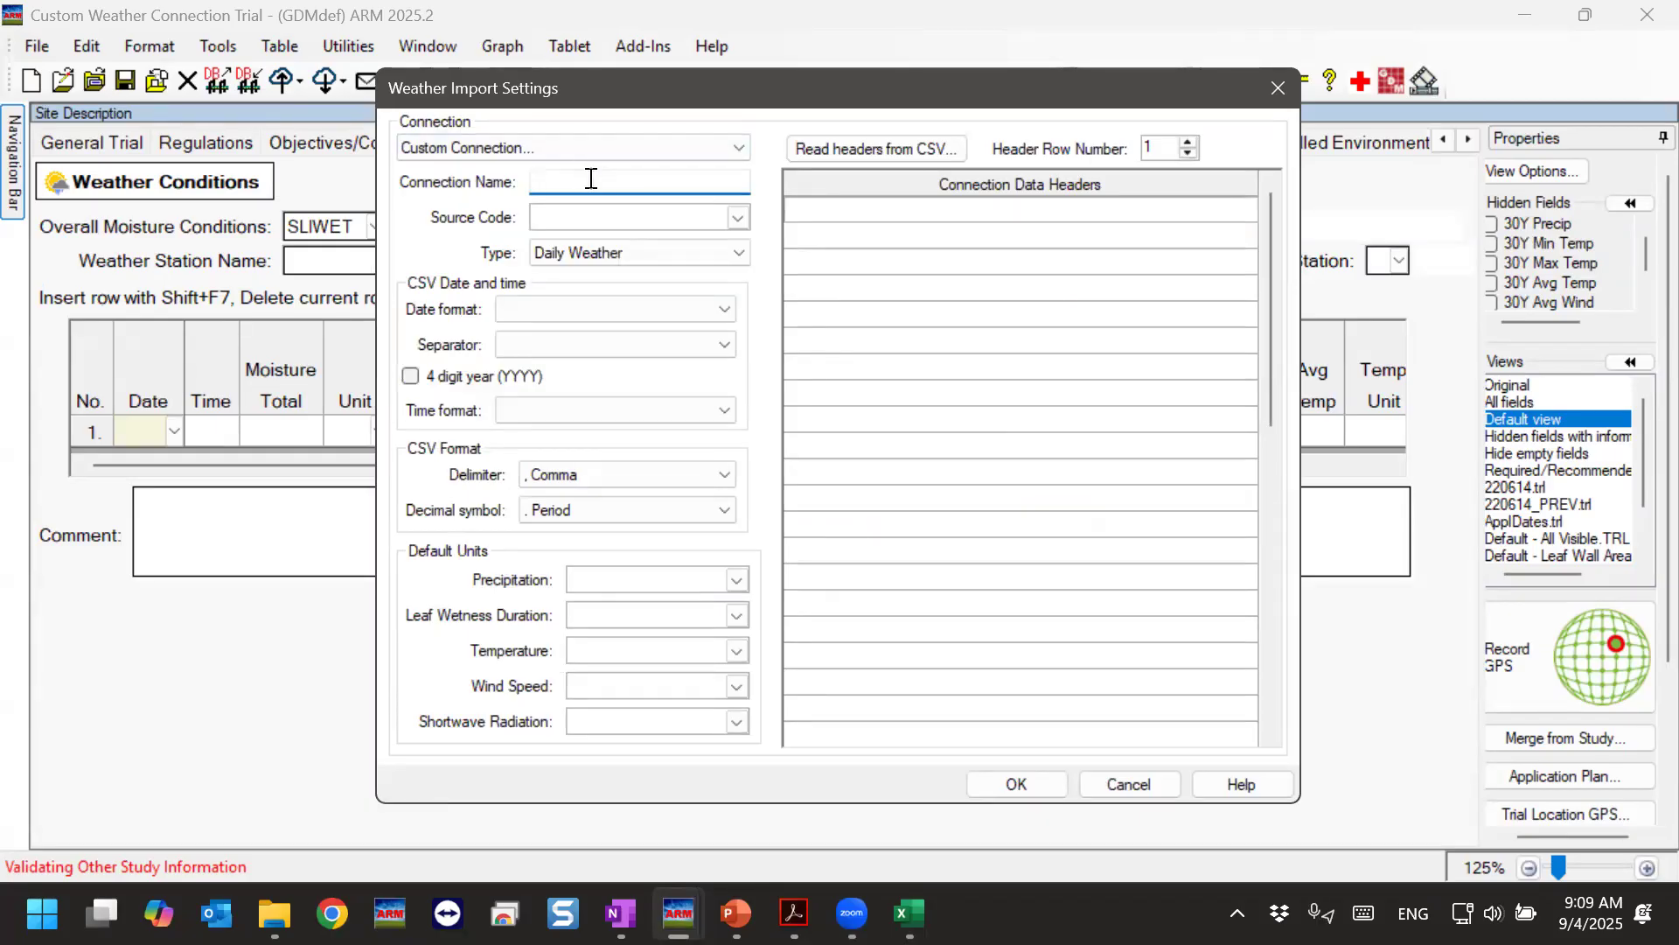
Name the new weather connection "WeatherStation Daily".
text(Daily)
key(BackSpace)
key(BackSpace)
key(BackSpace)
key(BackSpace)
key(BackSpace)
key(BackSpace)
text(WeatherStation Daily)
double_click(556, 181)
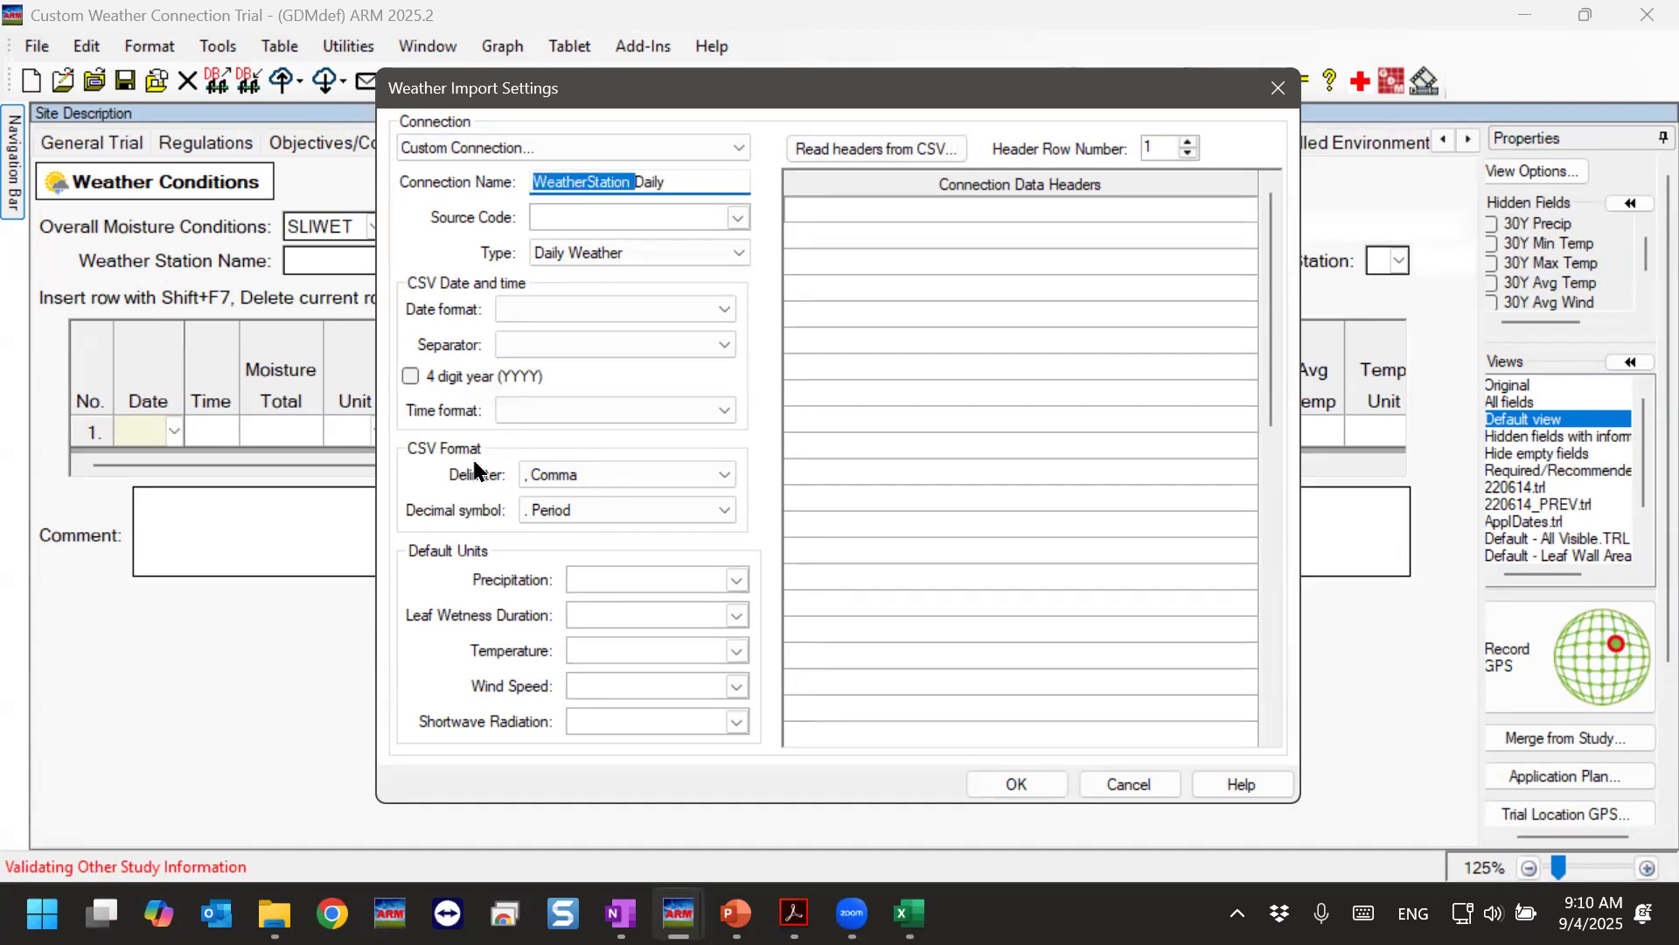
click(702, 181)
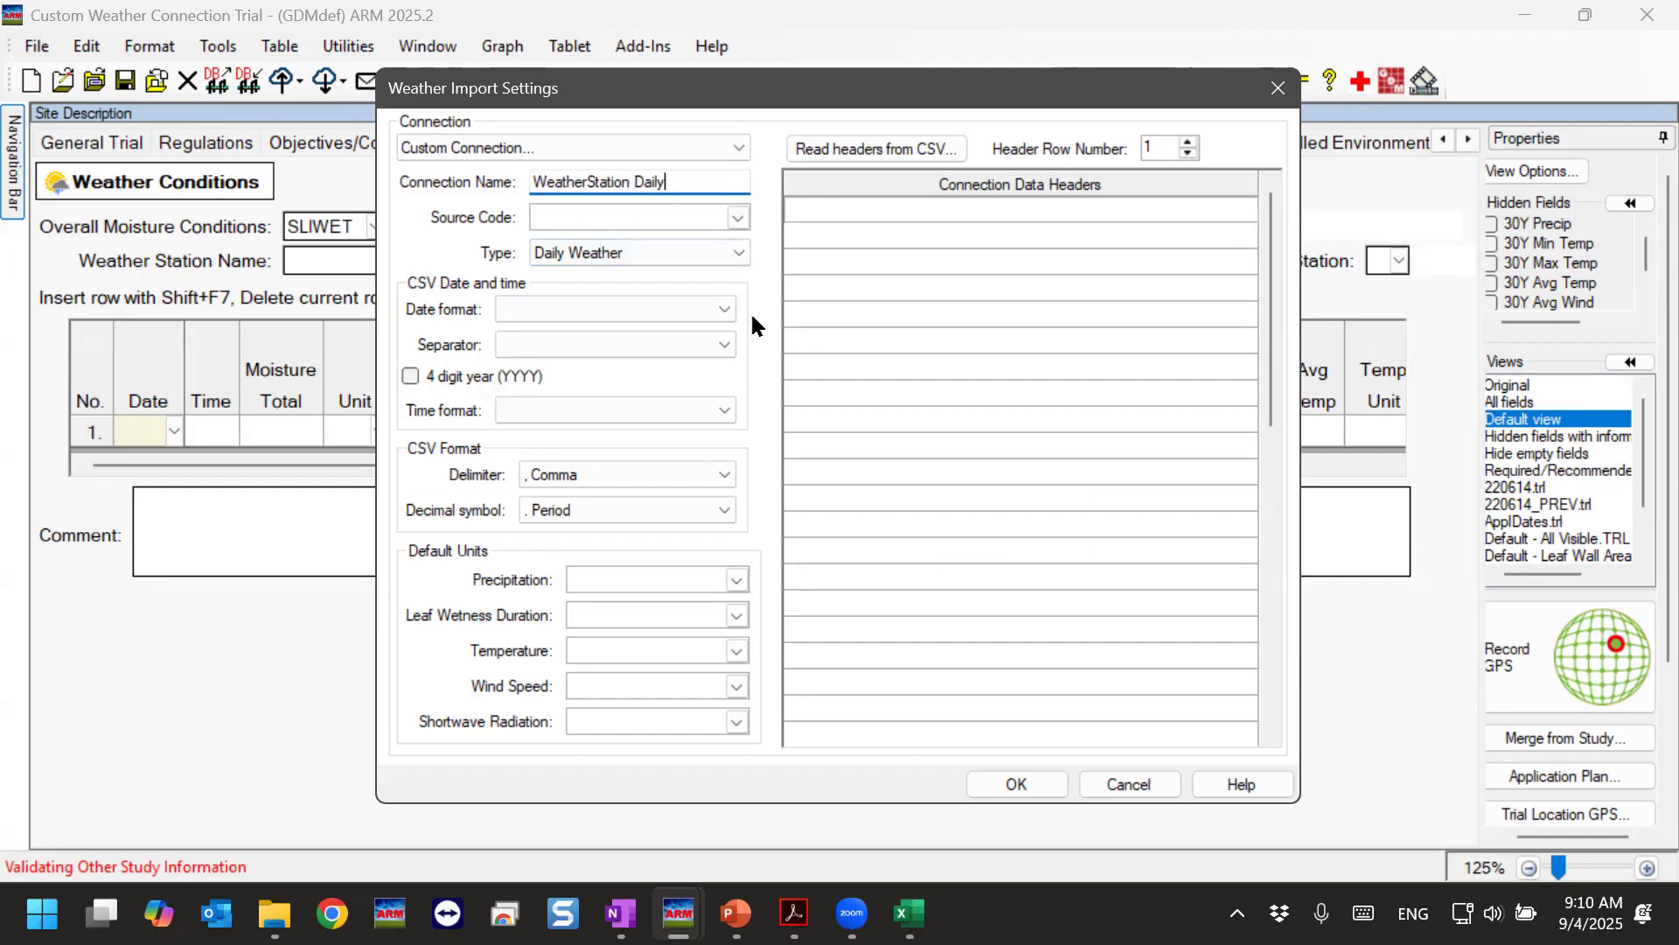
Set the connection's source code to WSFIELD, Weather Station - Field Site.
click(592, 216)
click(737, 218)
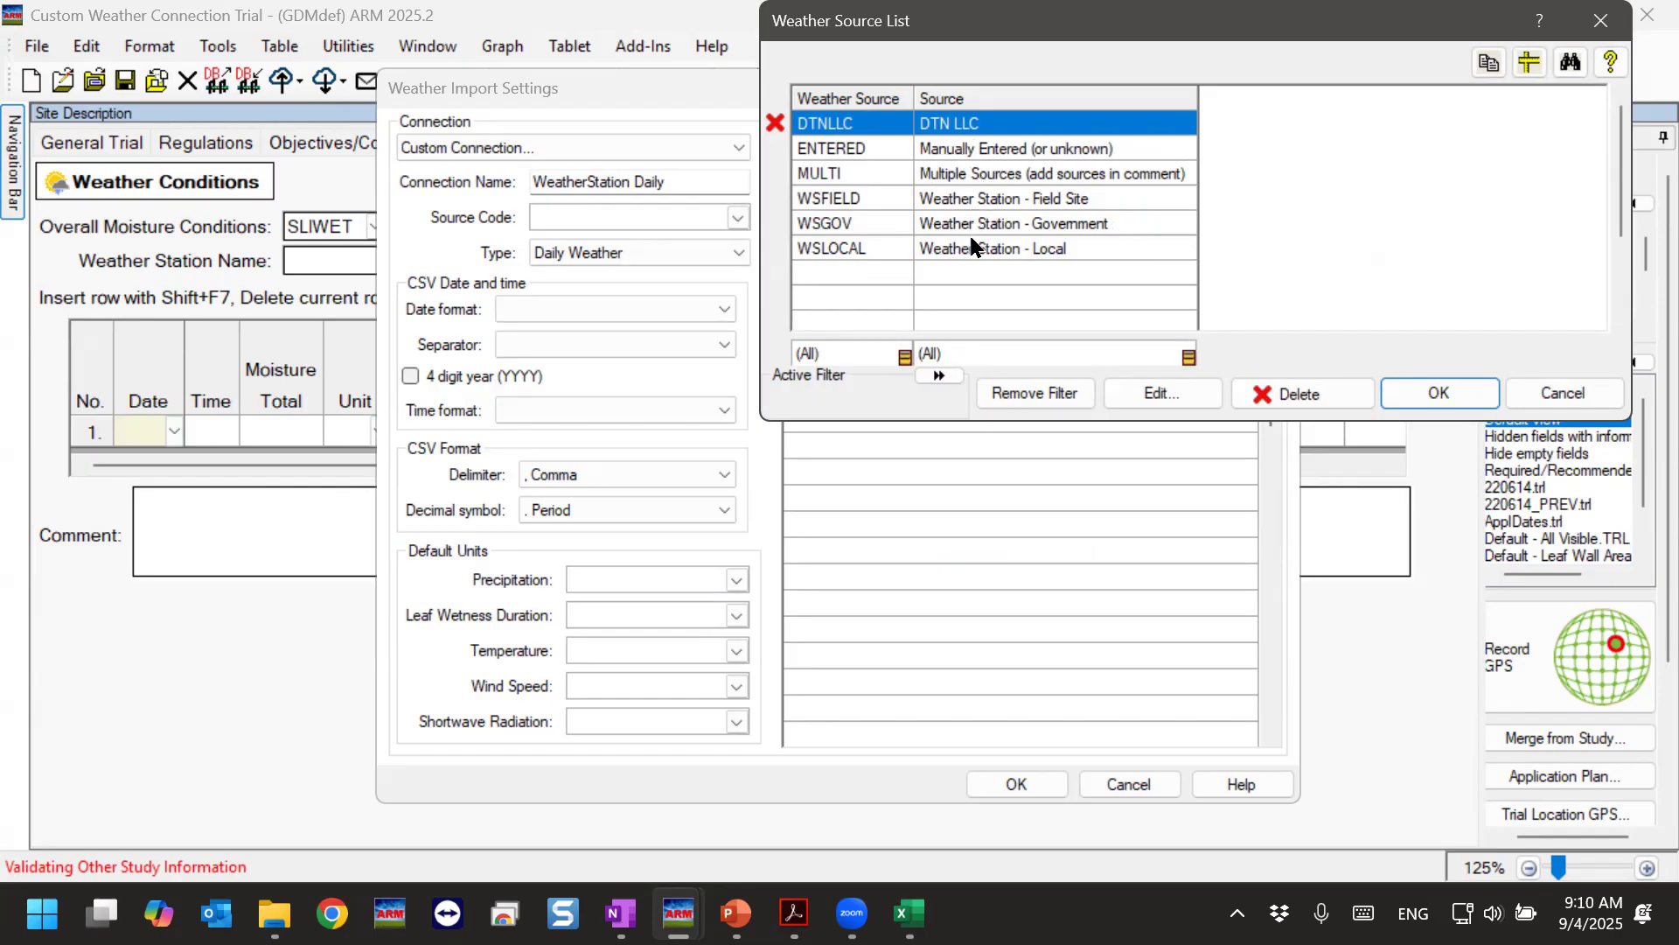
click(971, 200)
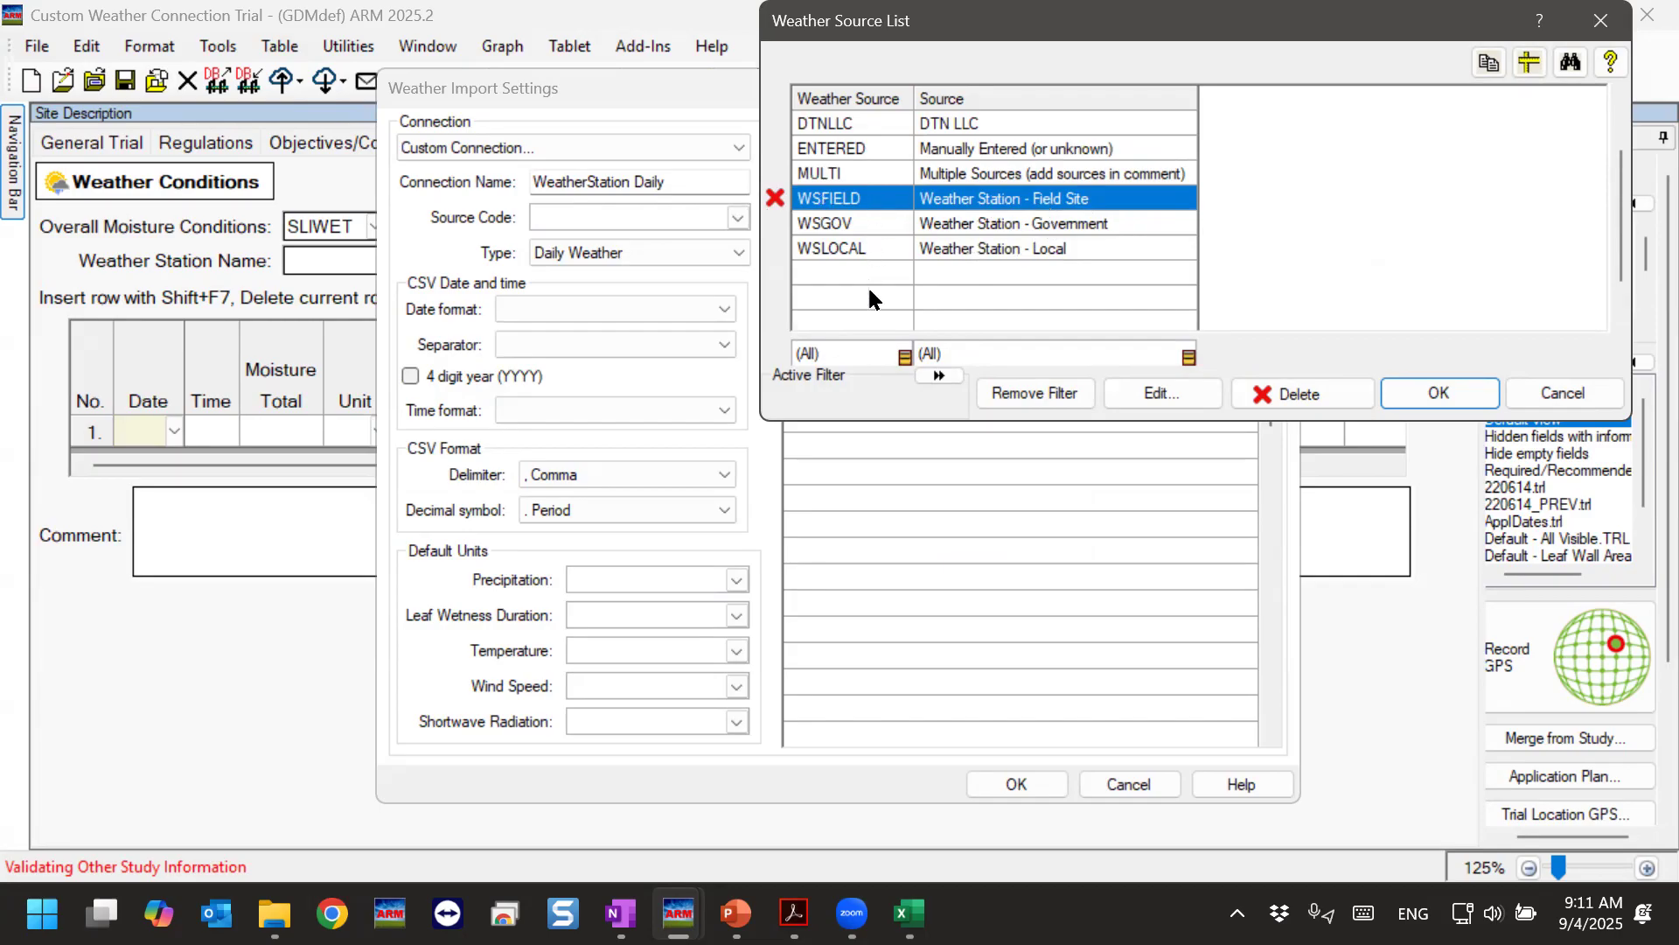
click(1485, 391)
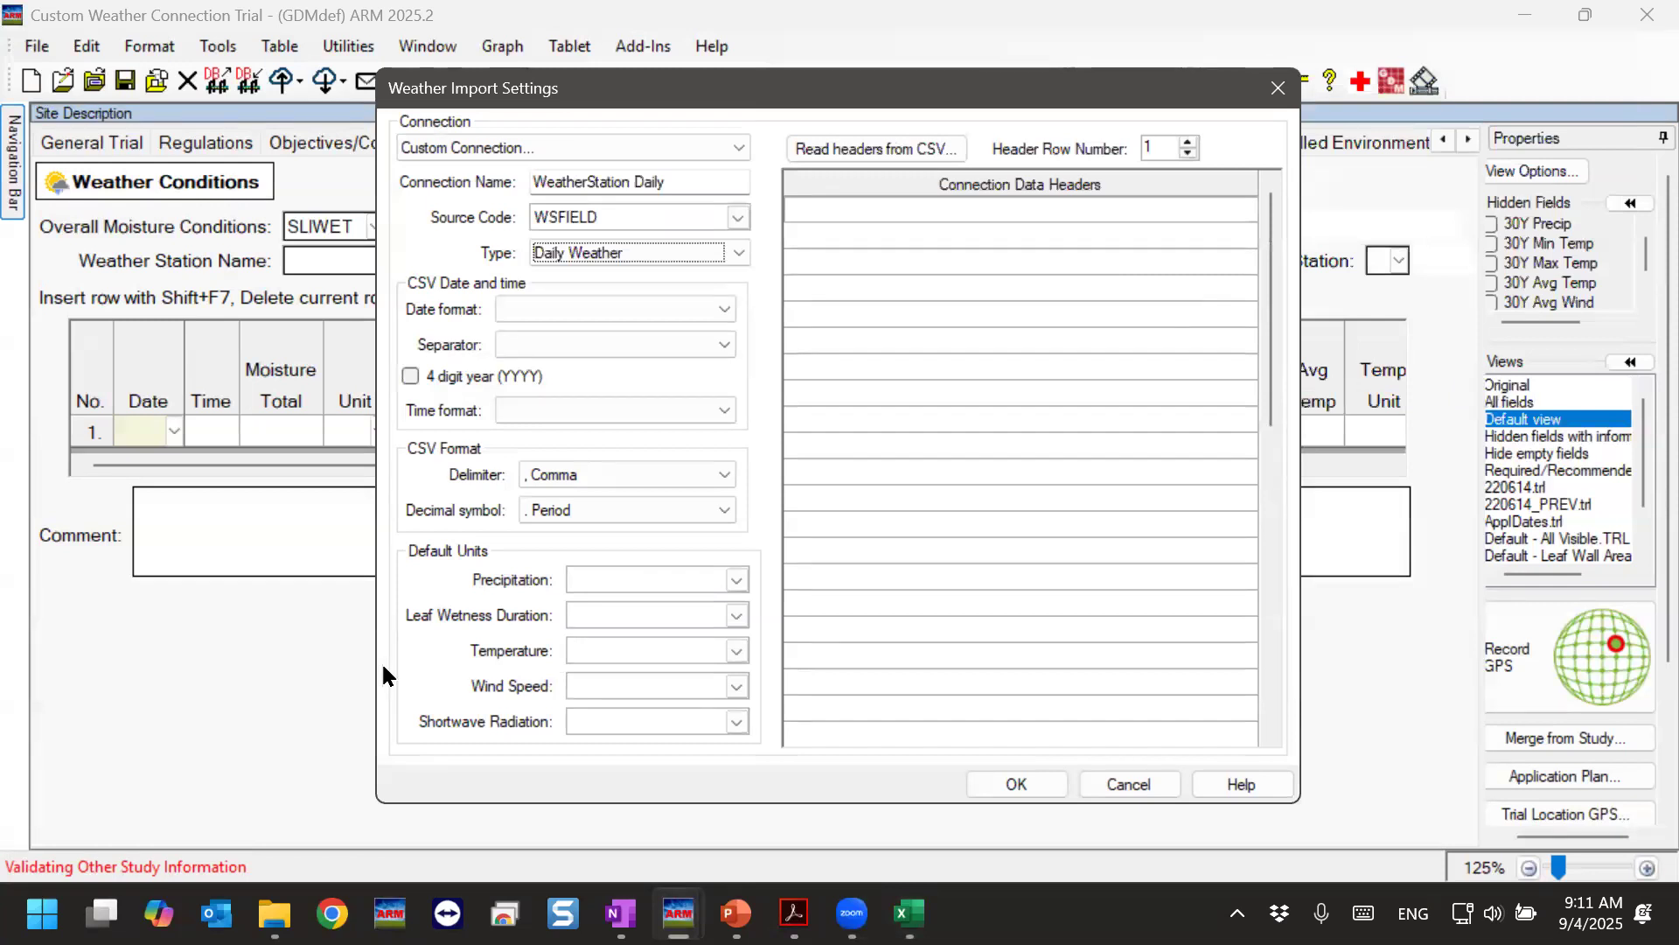
Try the Application Weather connection type and return it to Daily Weather.
click(743, 249)
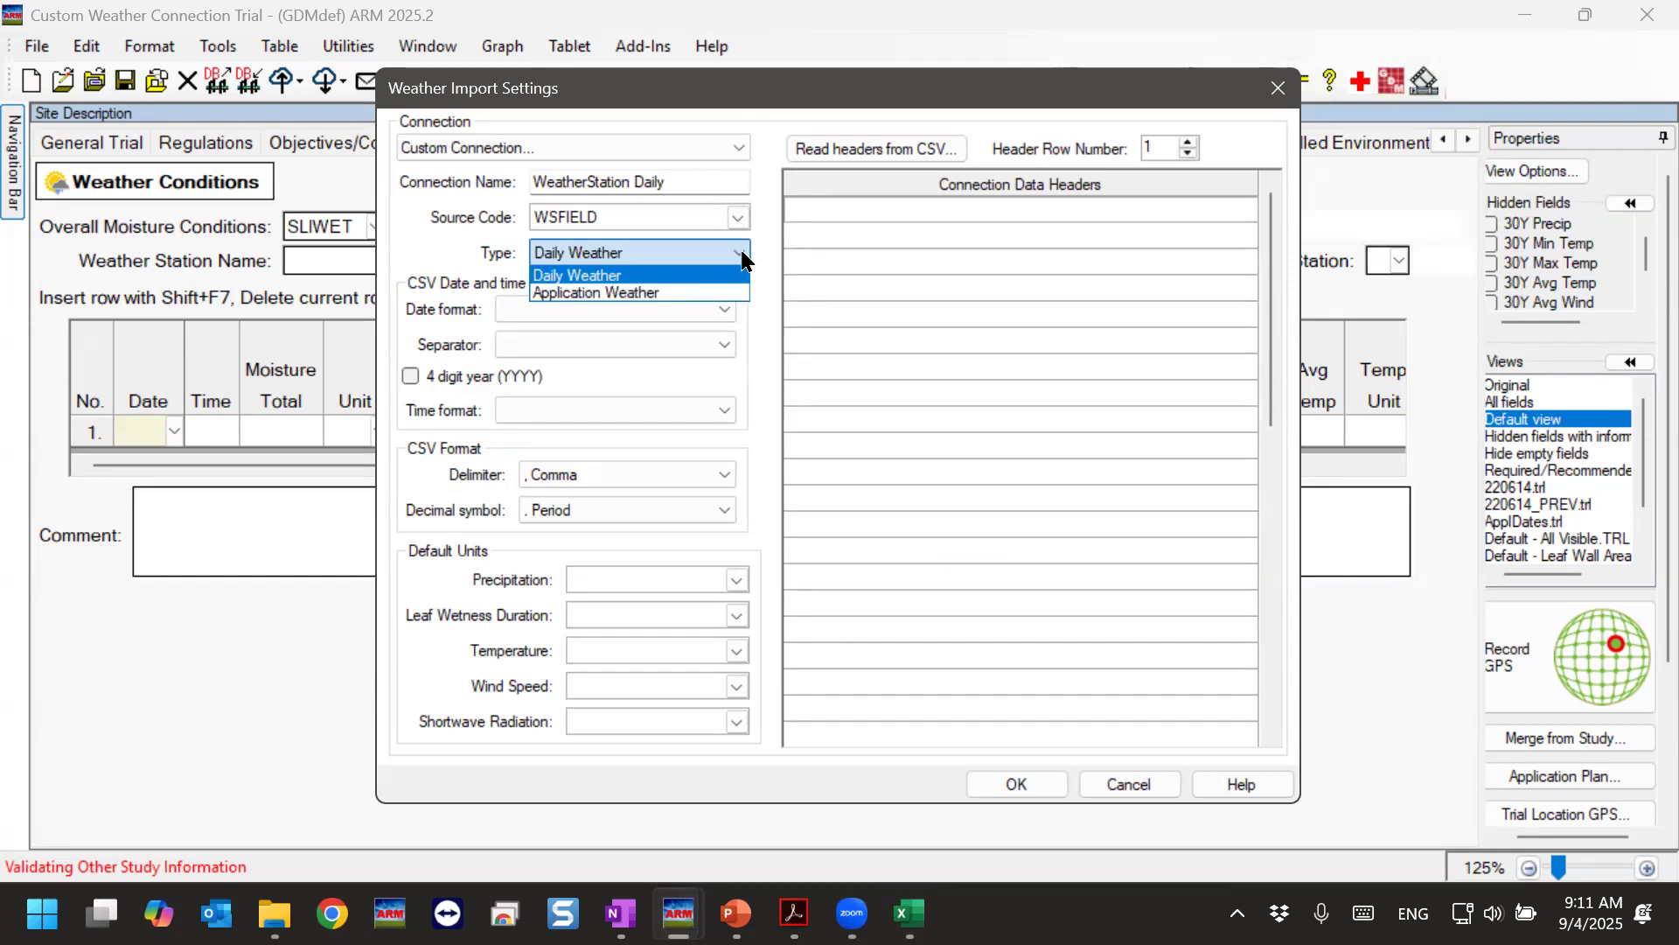
click(742, 254)
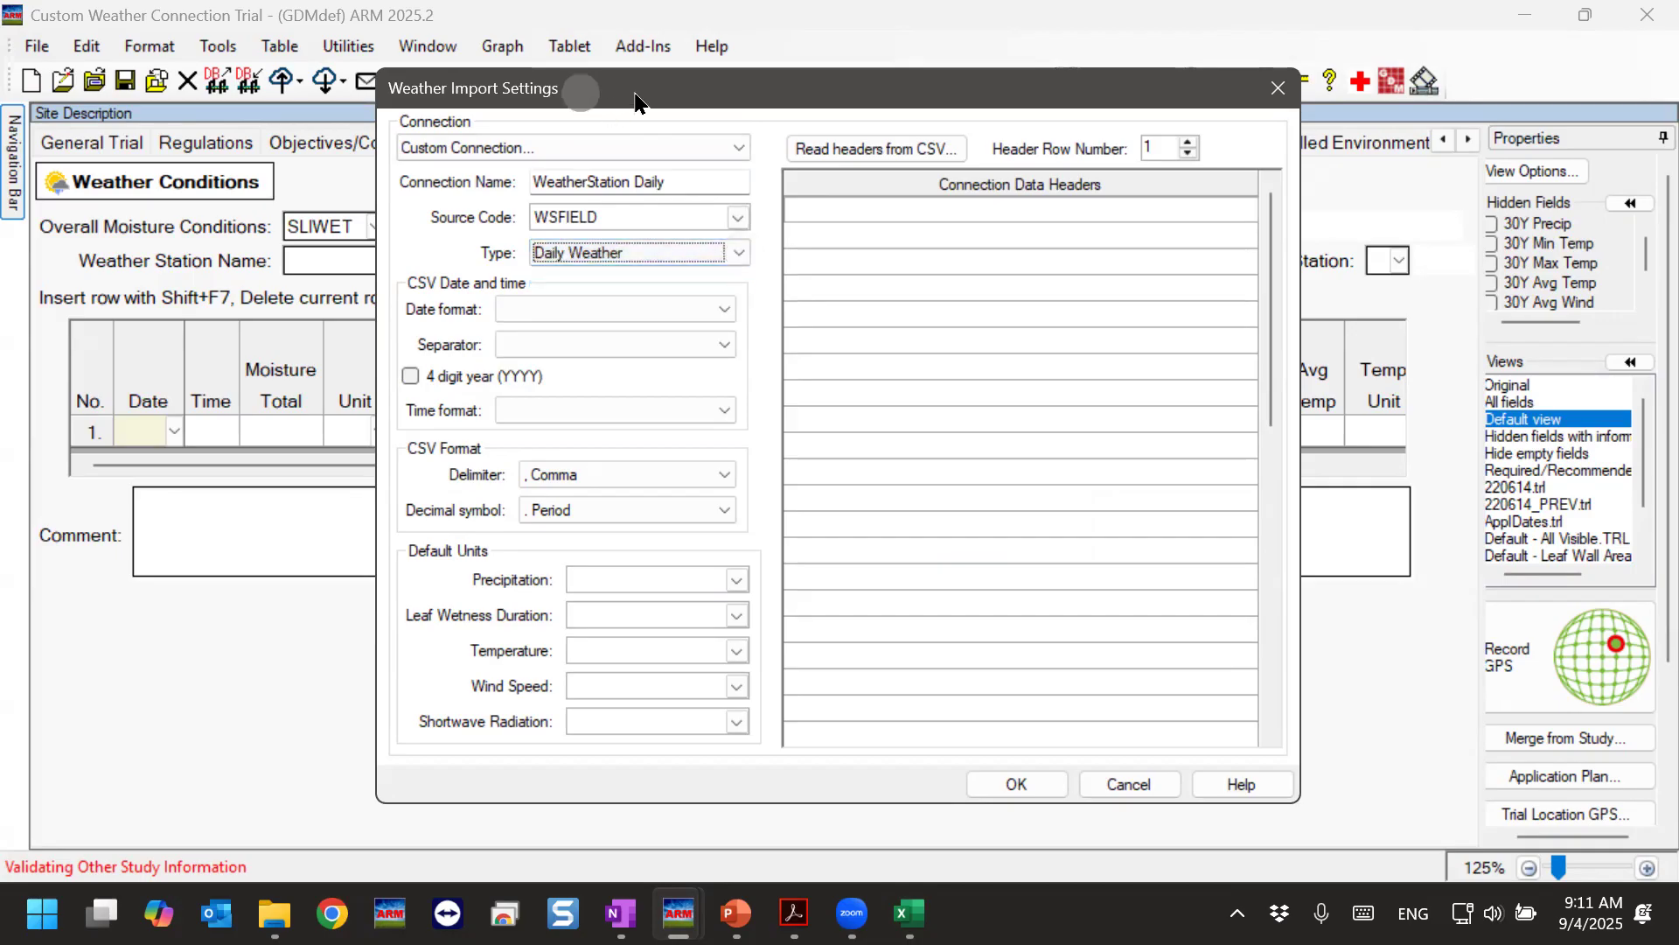
drag(636, 102, 1040, 101)
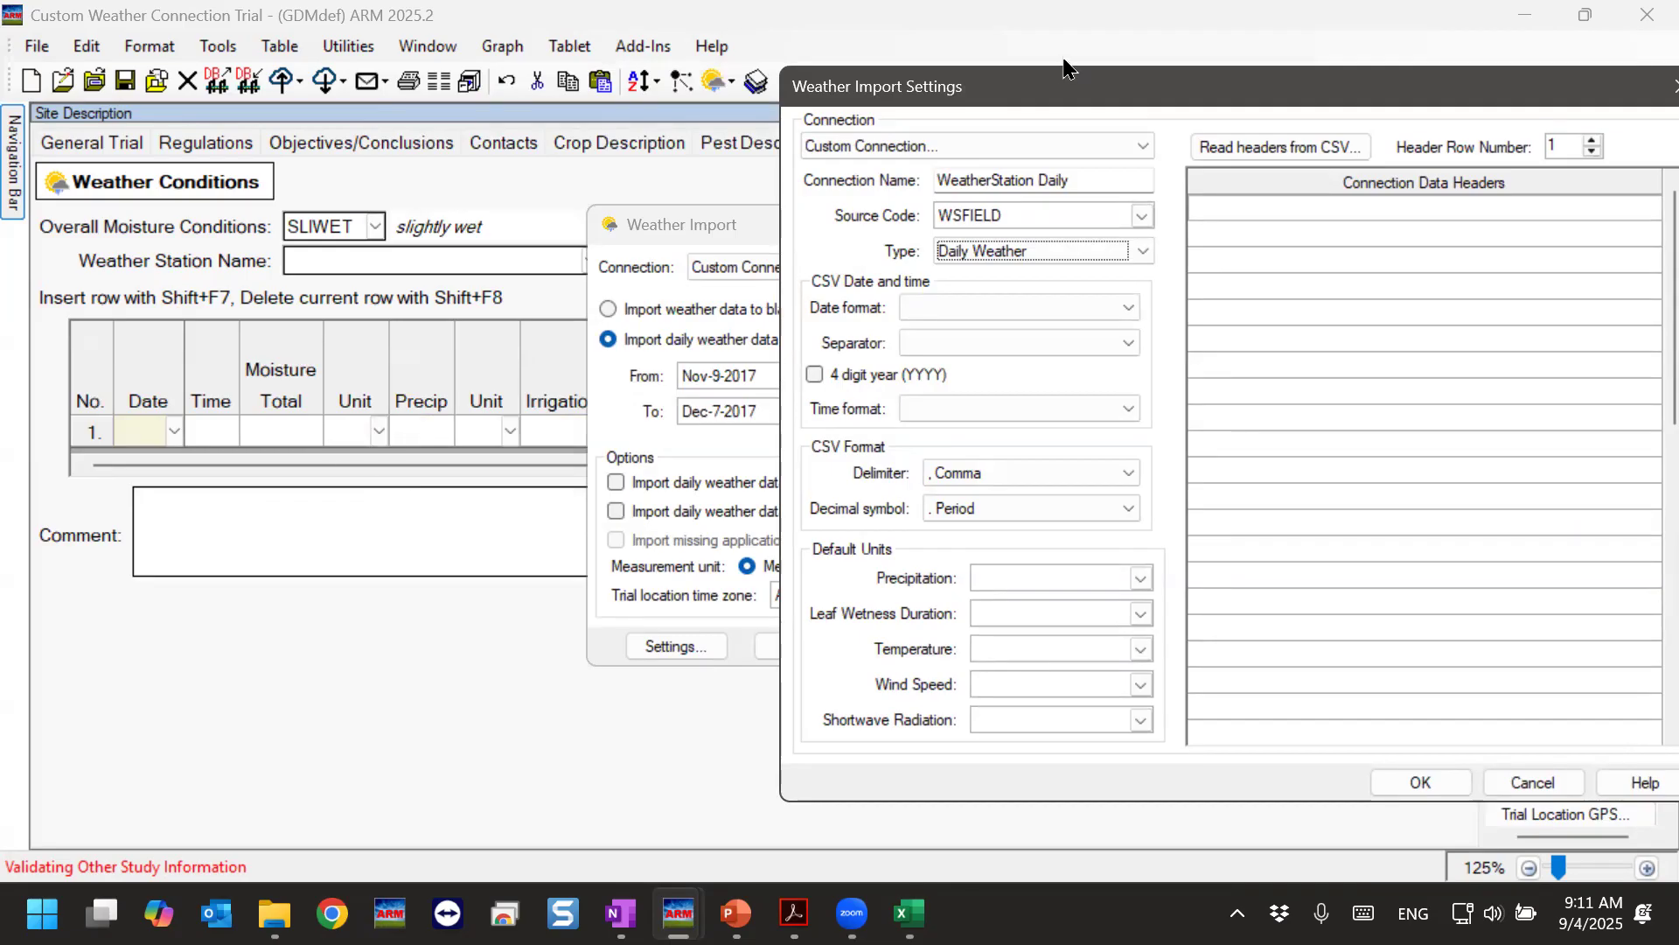
drag(1093, 90, 644, 120)
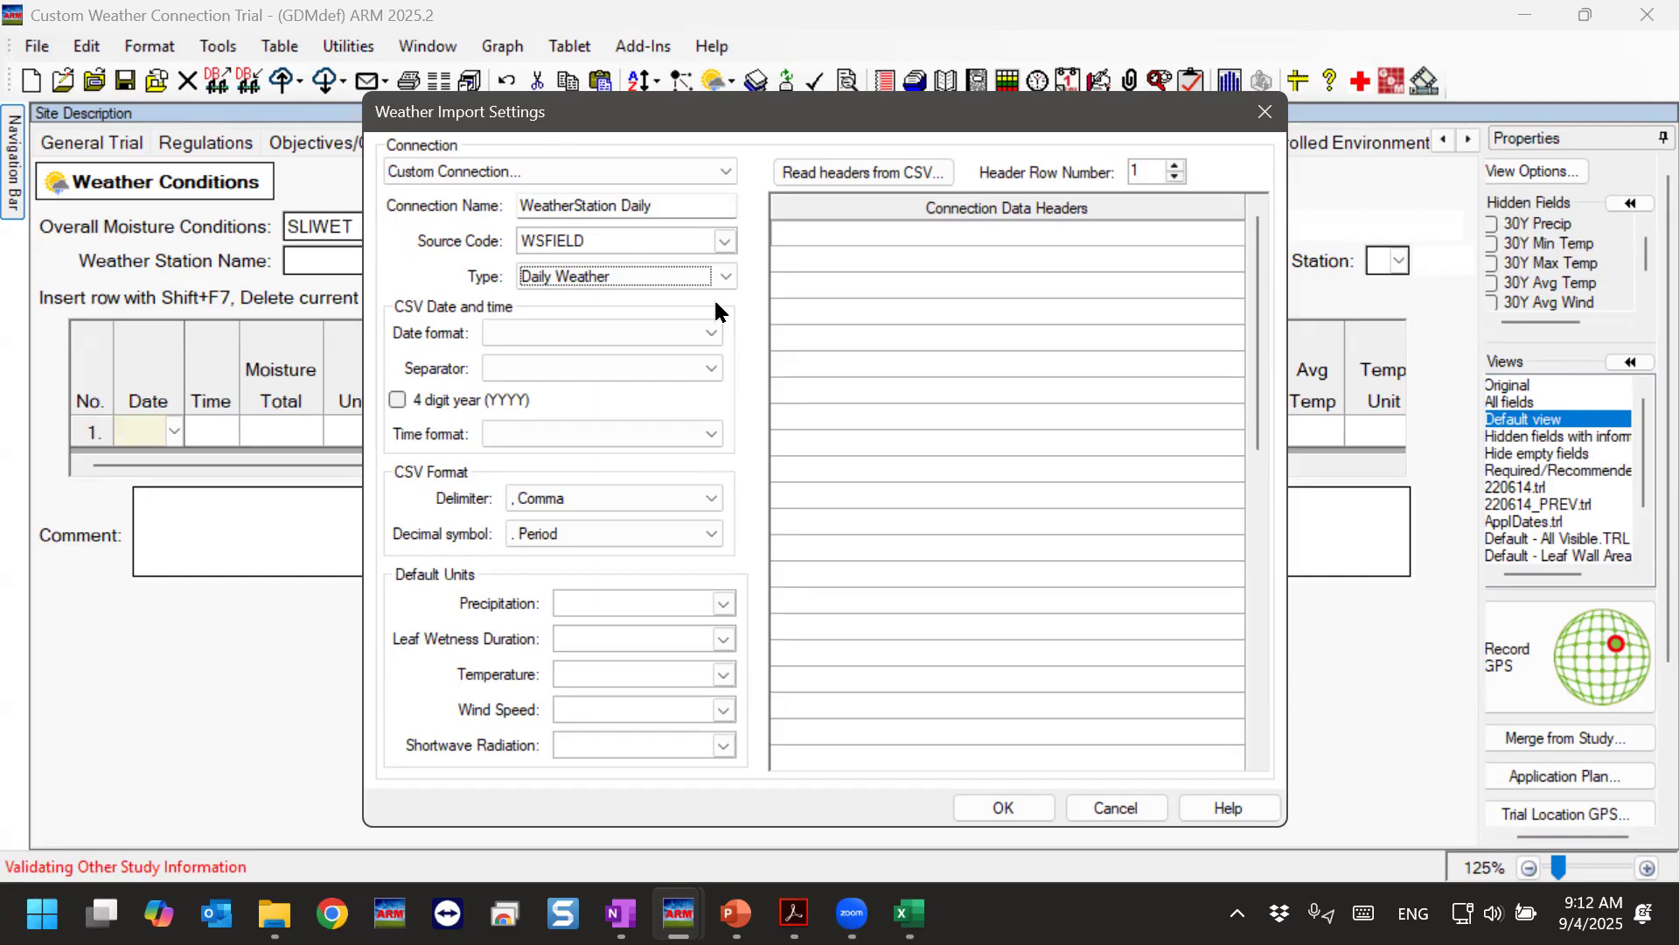
click(685, 282)
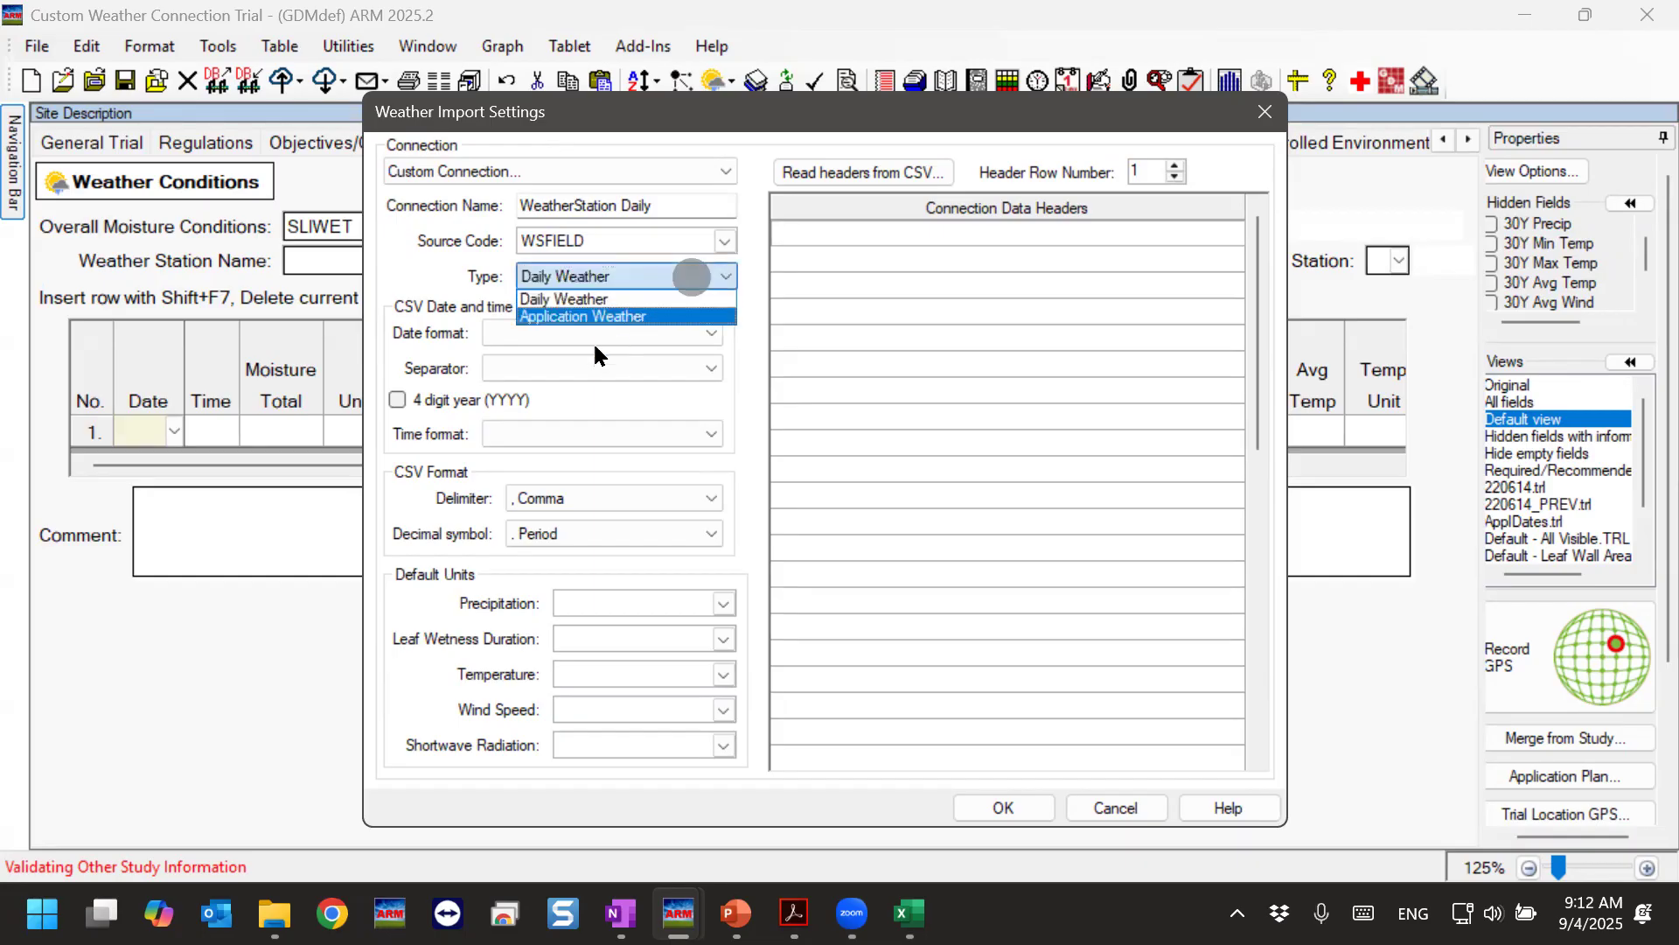
click(541, 319)
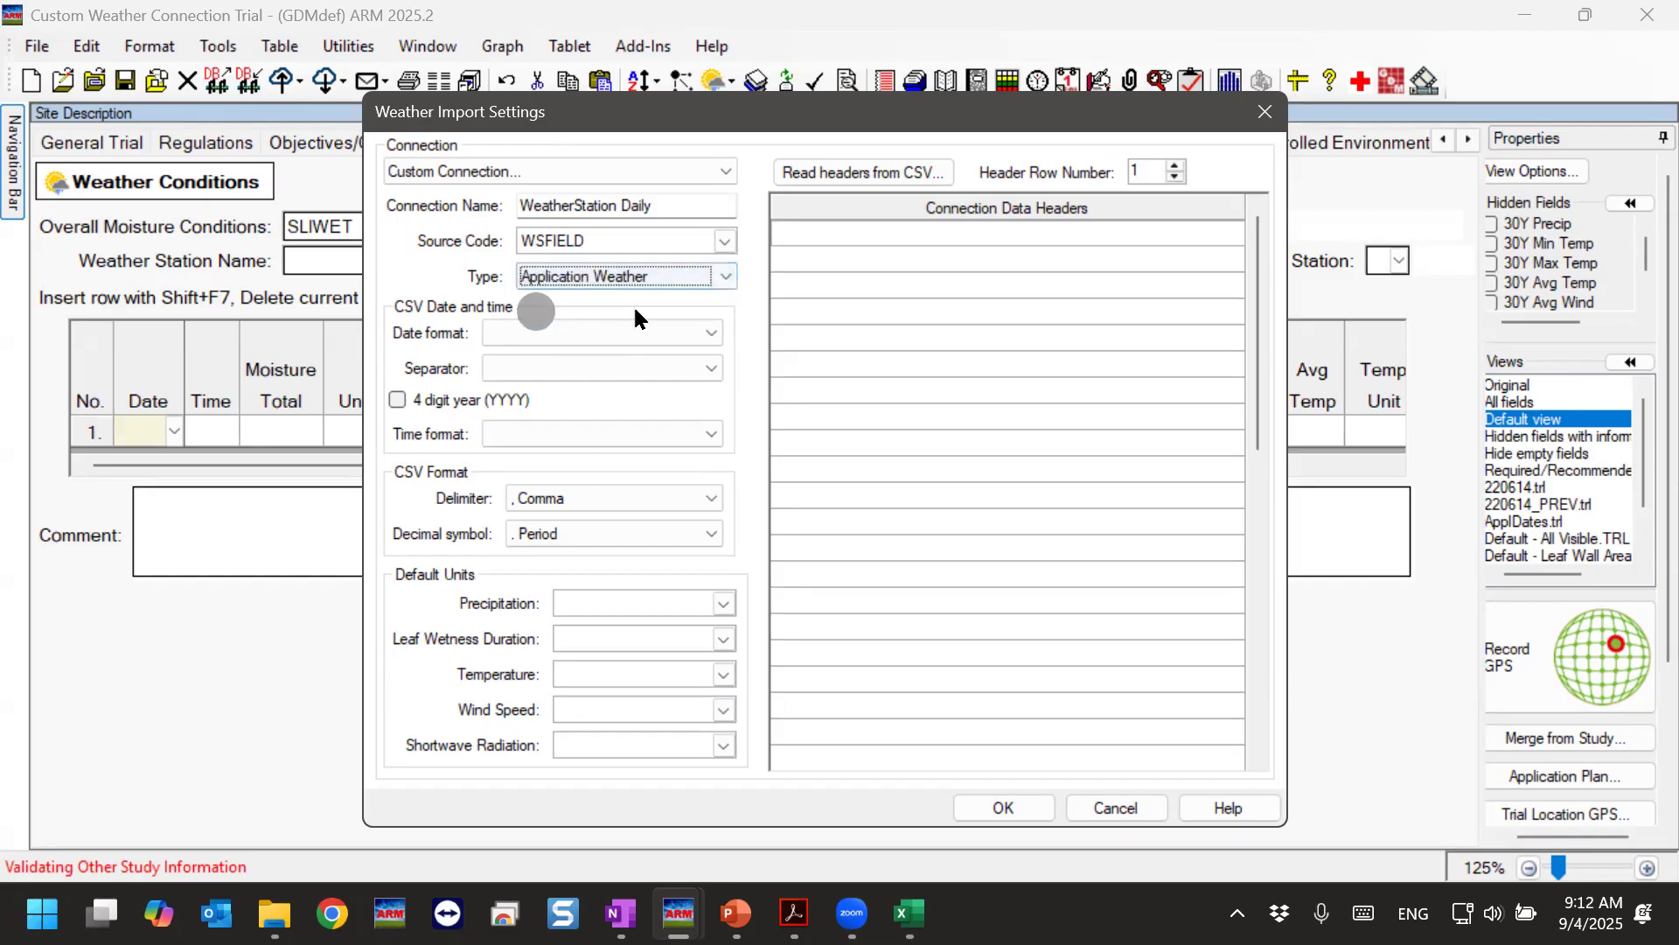
click(593, 275)
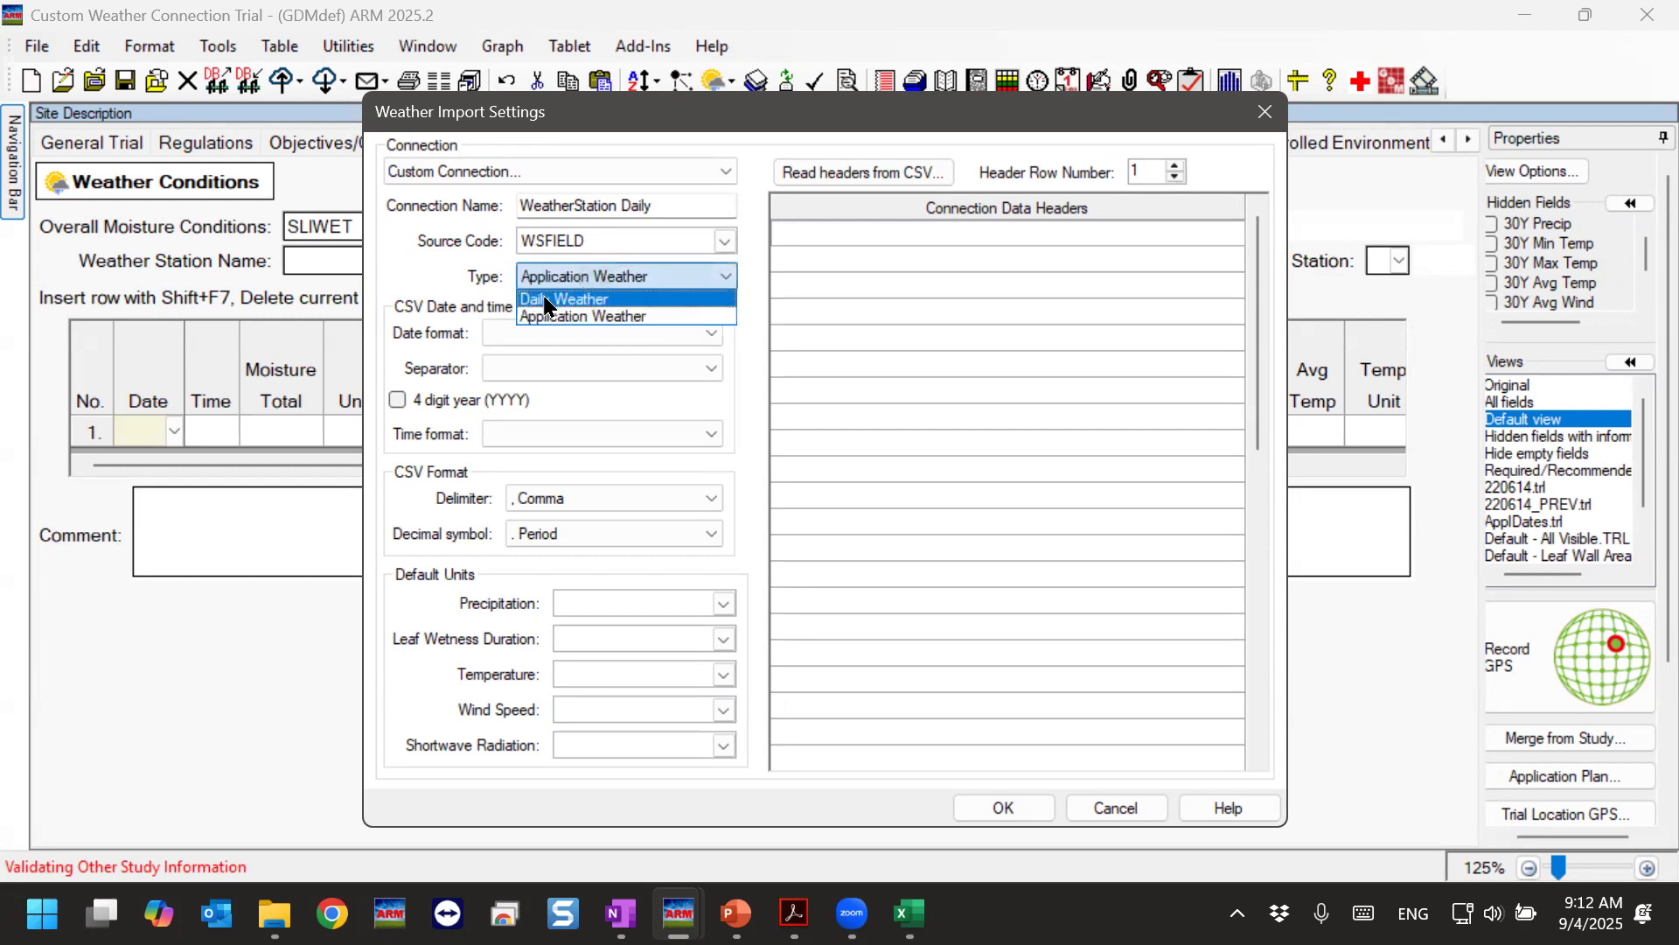
click(544, 304)
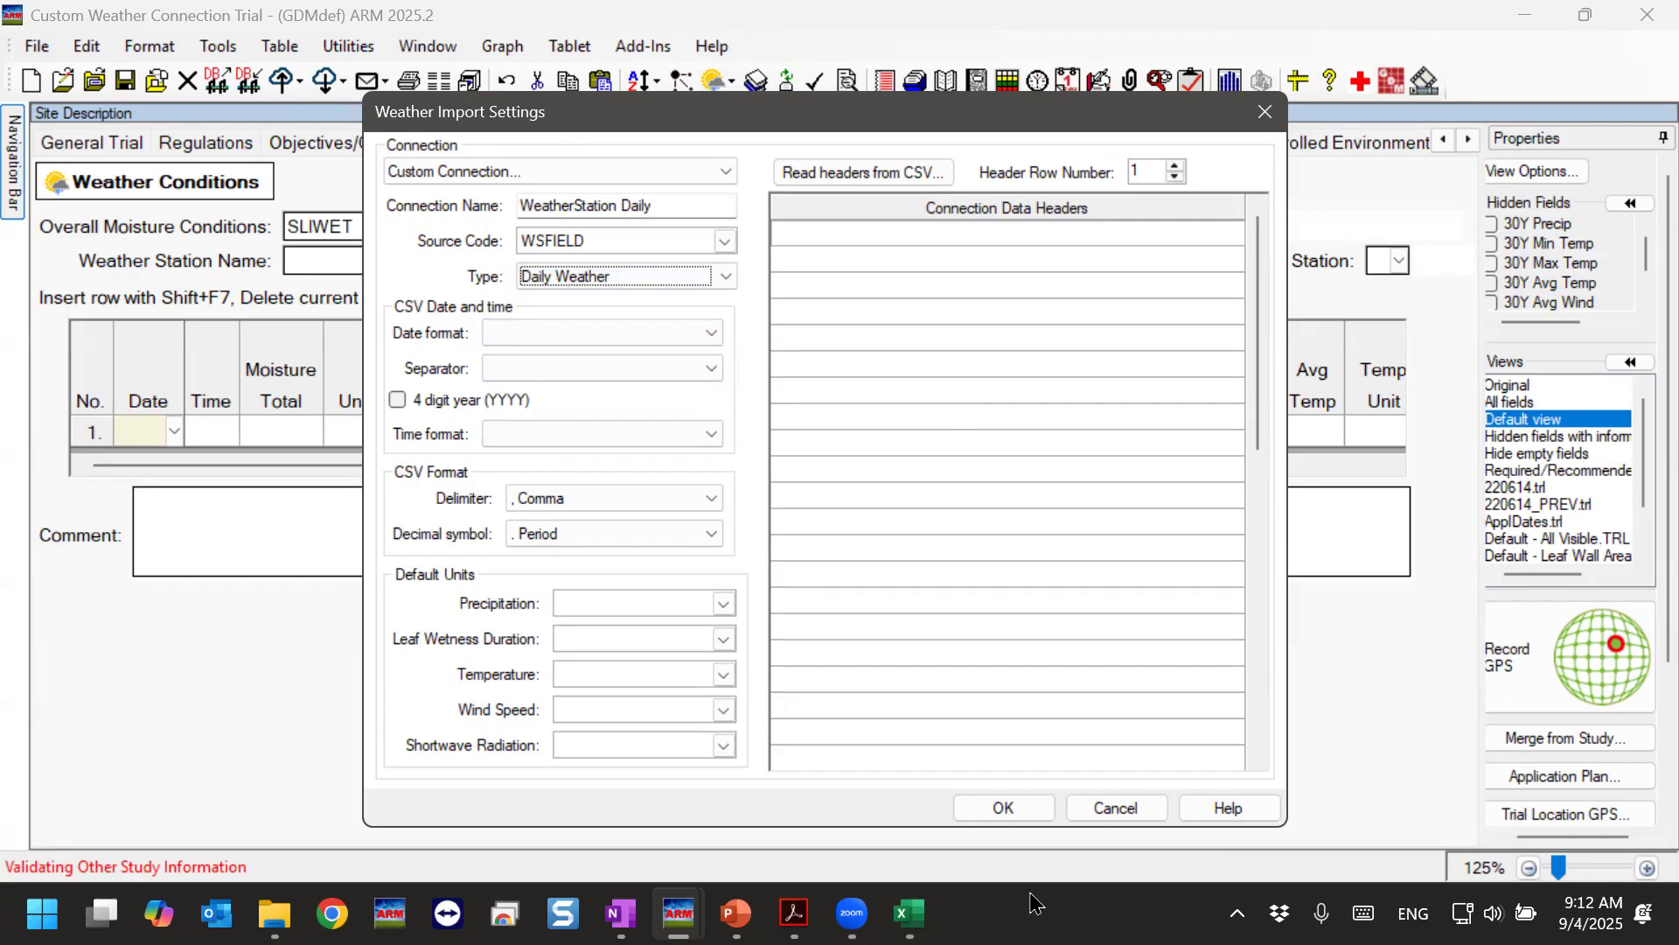
Switch to the Excel weather export, inspect the date format of the 12/8/2017 record, and return to ARM.
mouse_move(909, 913)
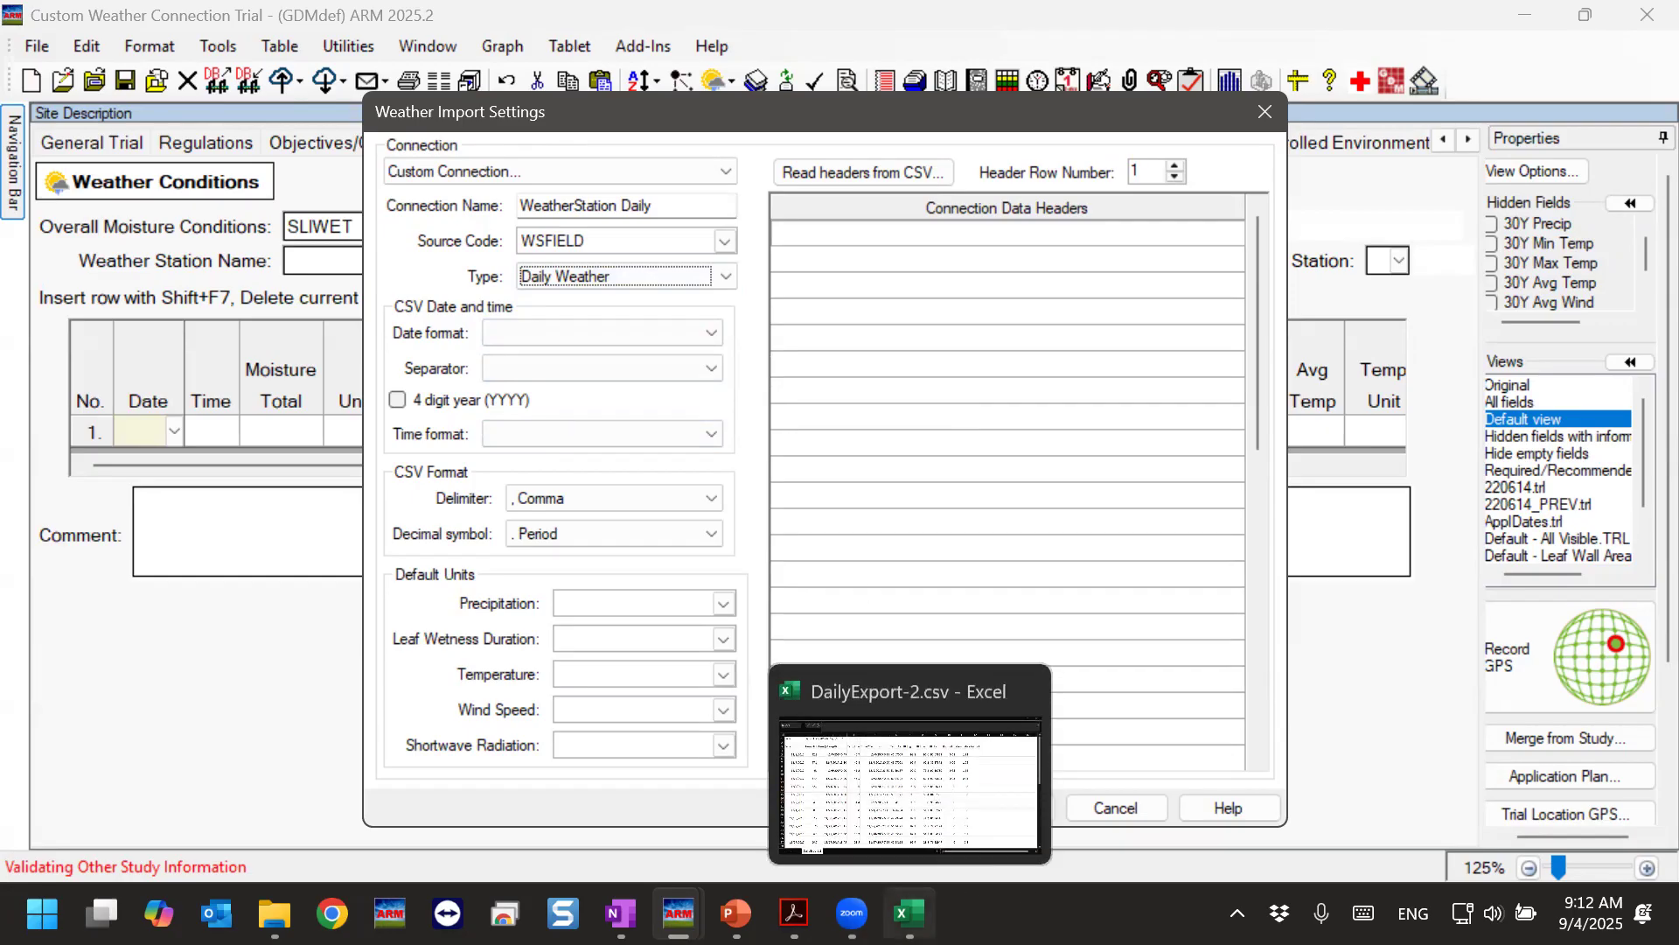
click(889, 805)
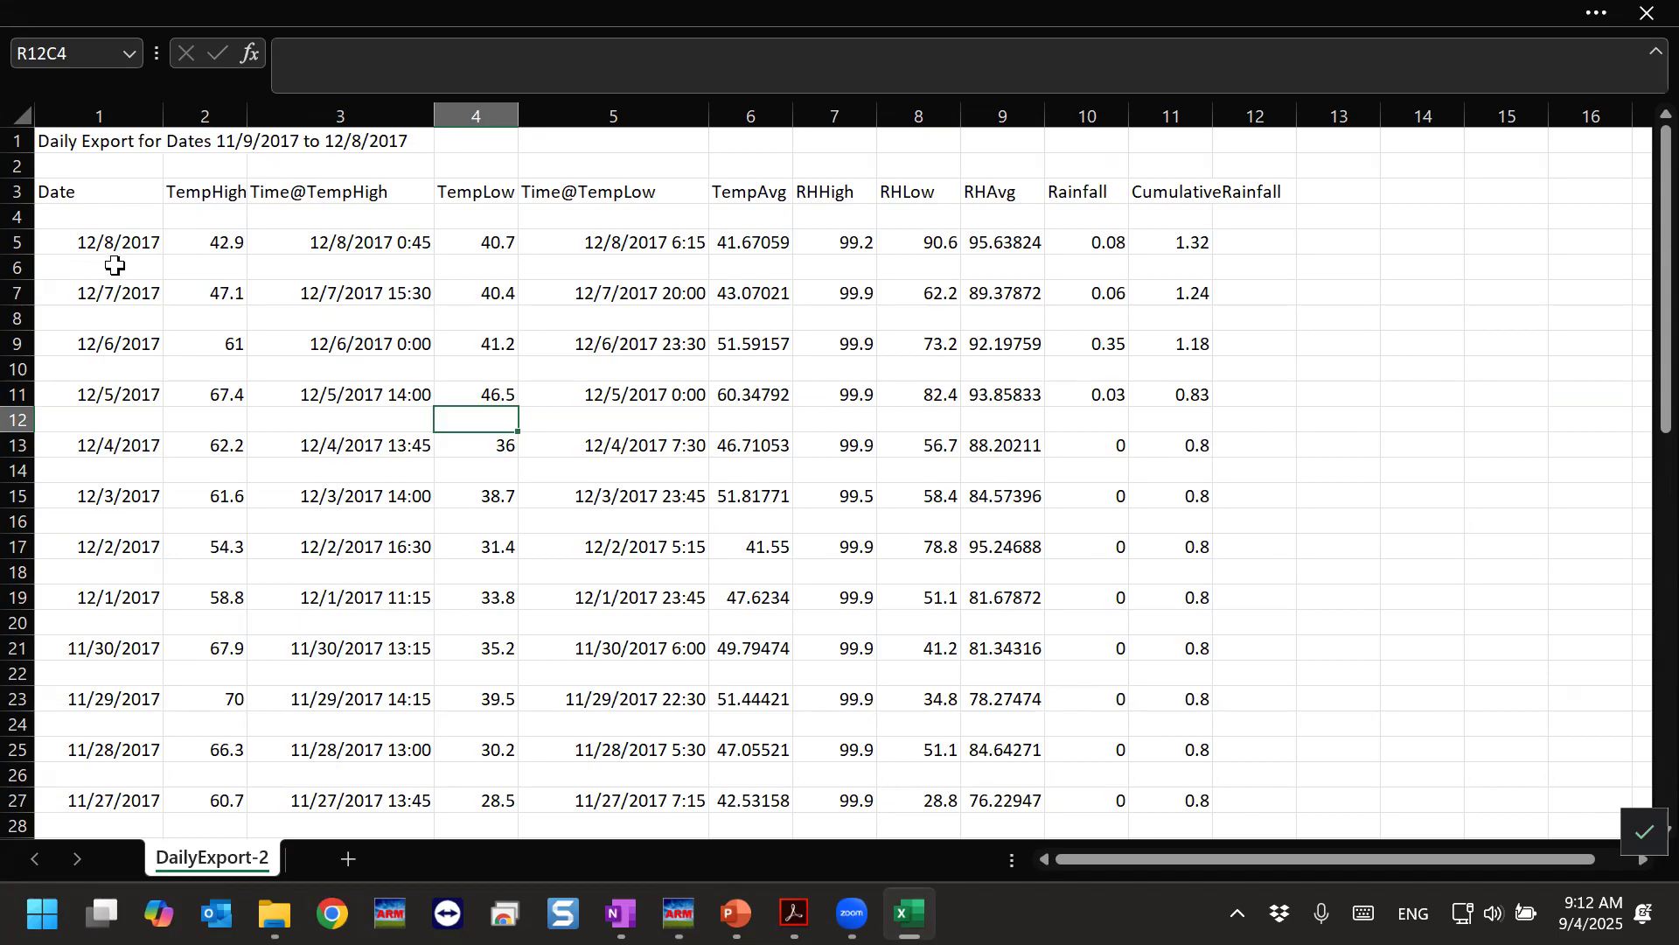
click(108, 238)
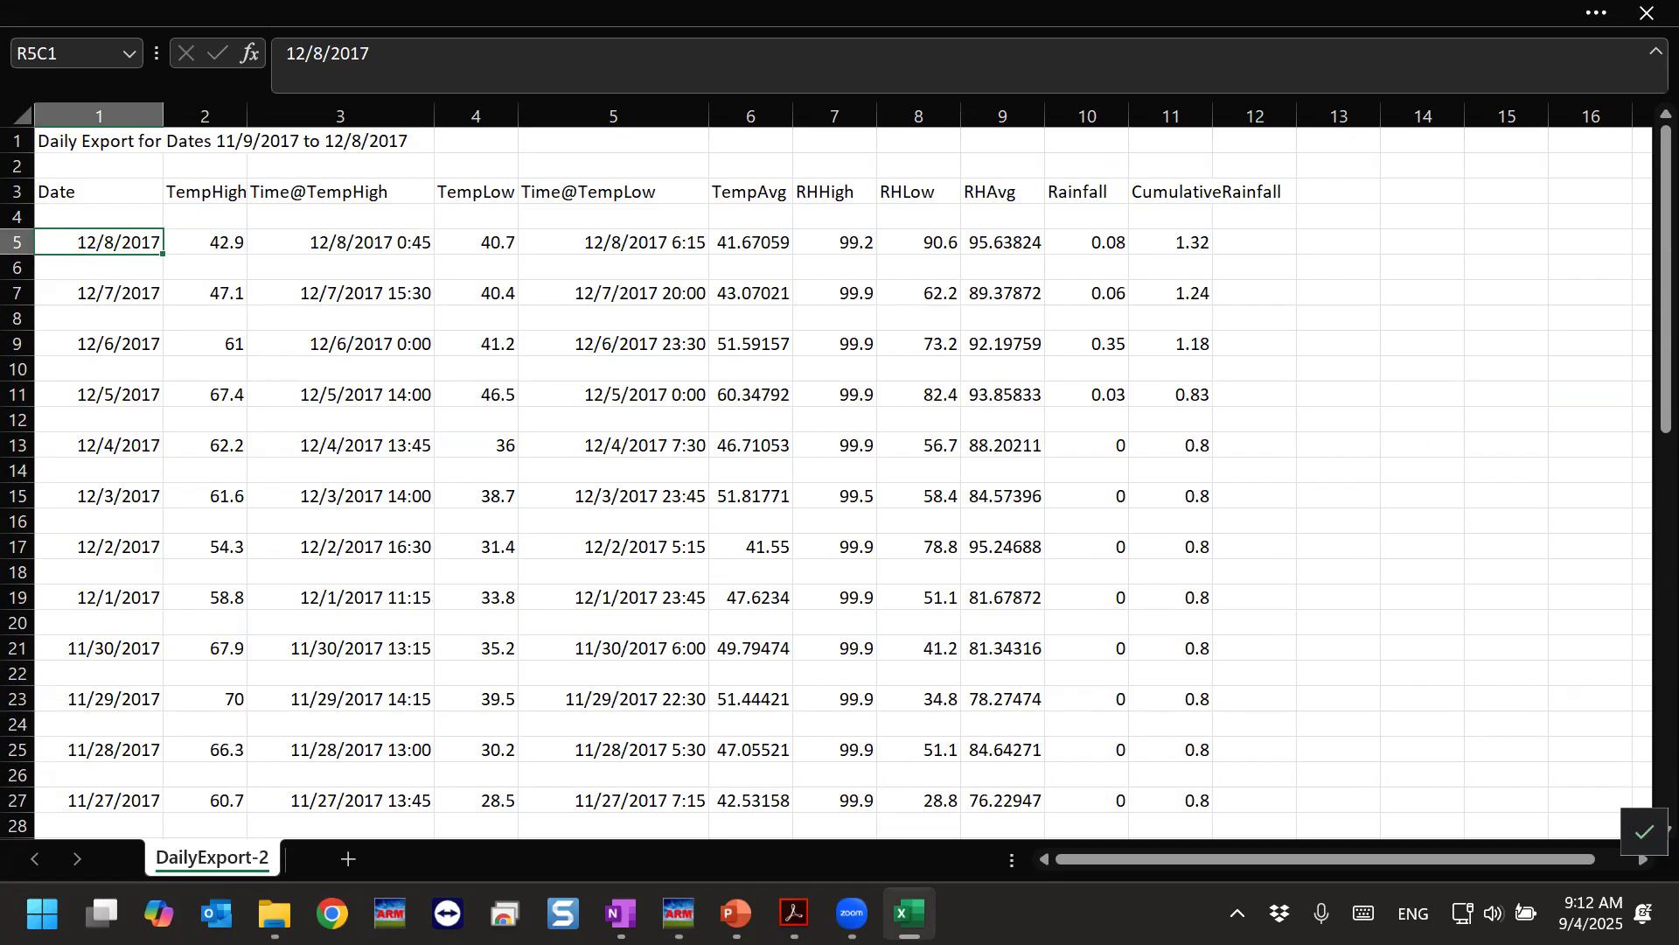
click(909, 913)
Set the connection's CSV date format to MM-DD-YY with a slash separator and a 4 digit year.
click(518, 333)
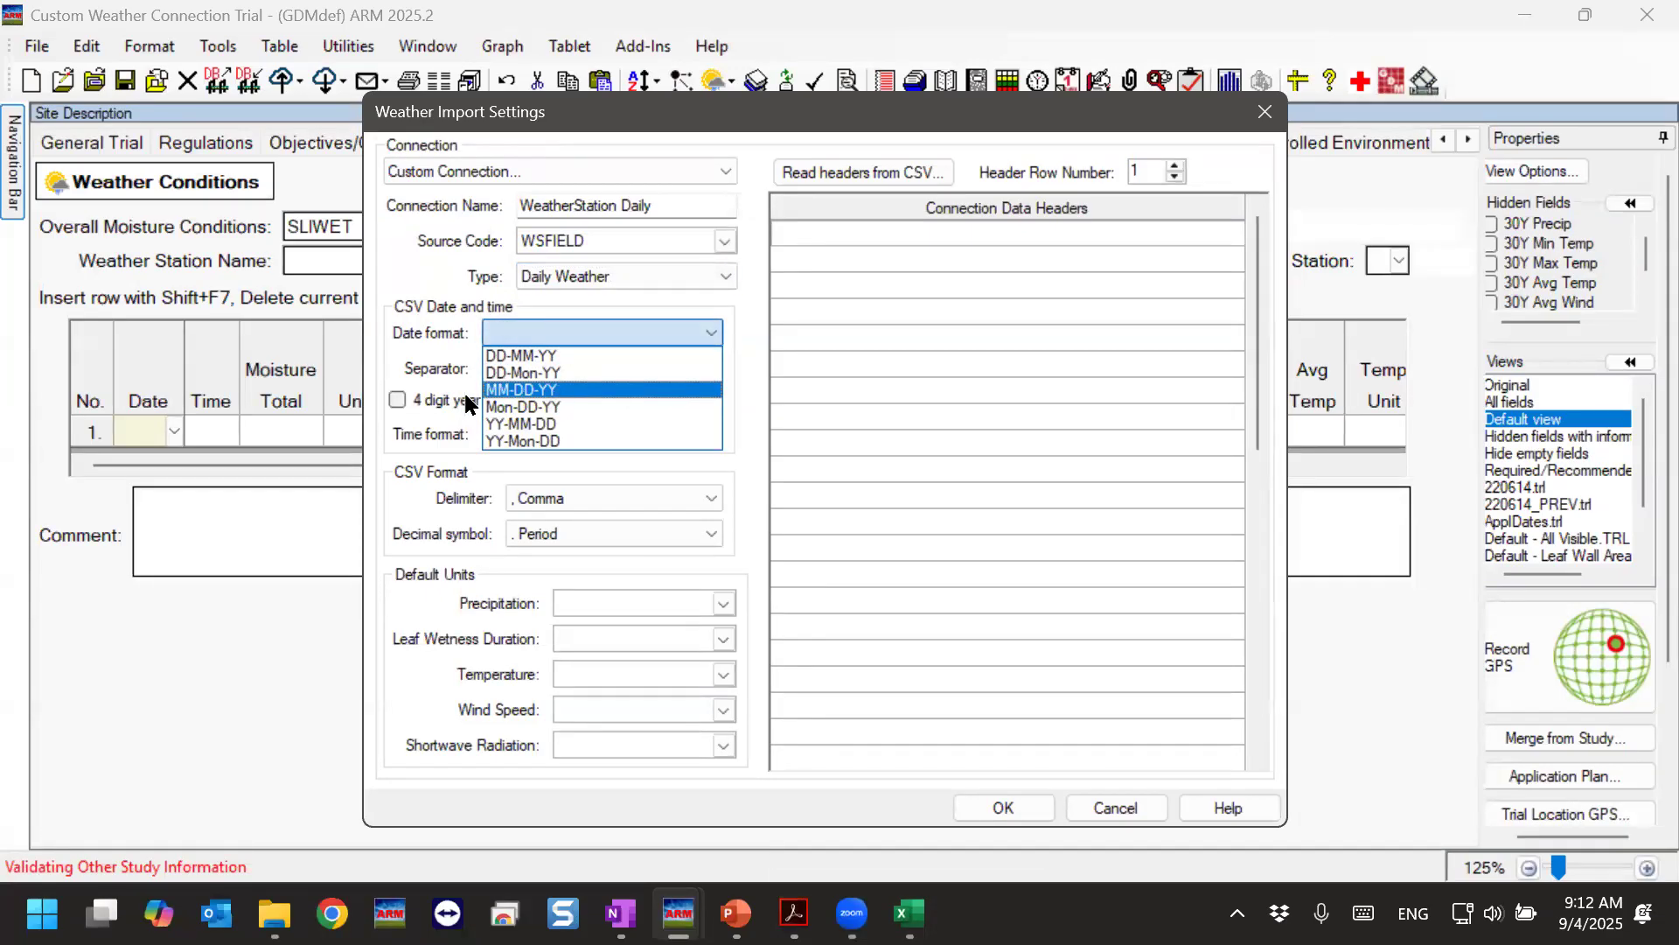
click(546, 391)
click(523, 367)
click(530, 423)
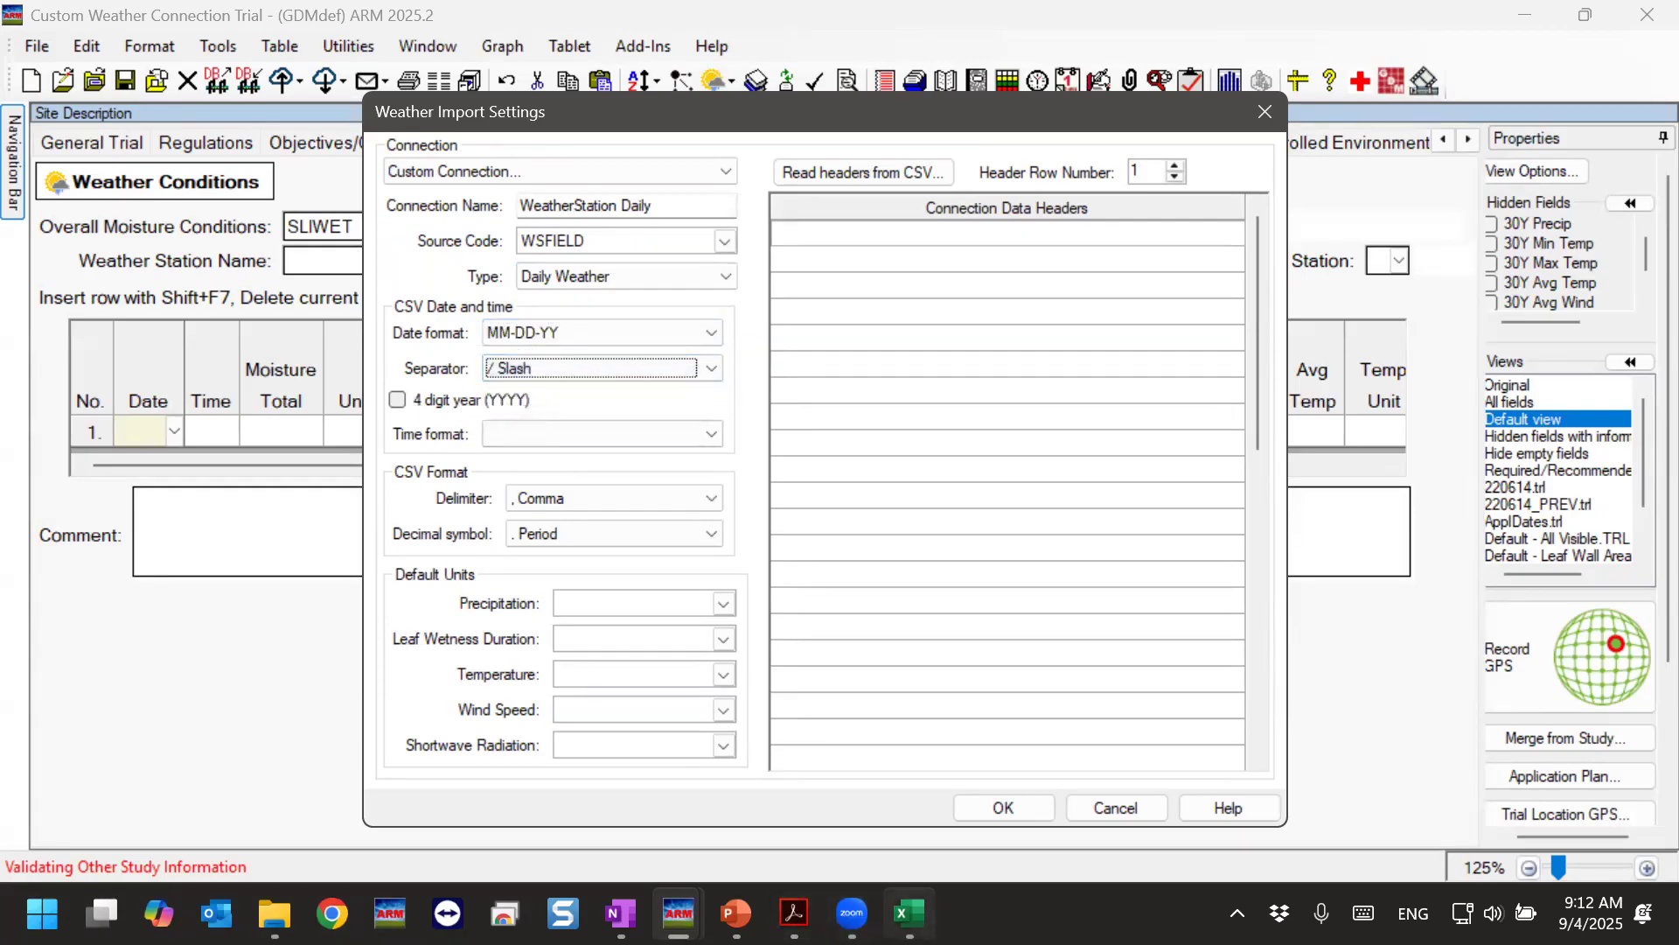
click(910, 913)
click(910, 913)
click(454, 398)
Set the connection's CSV time format to 12 Hour.
click(707, 435)
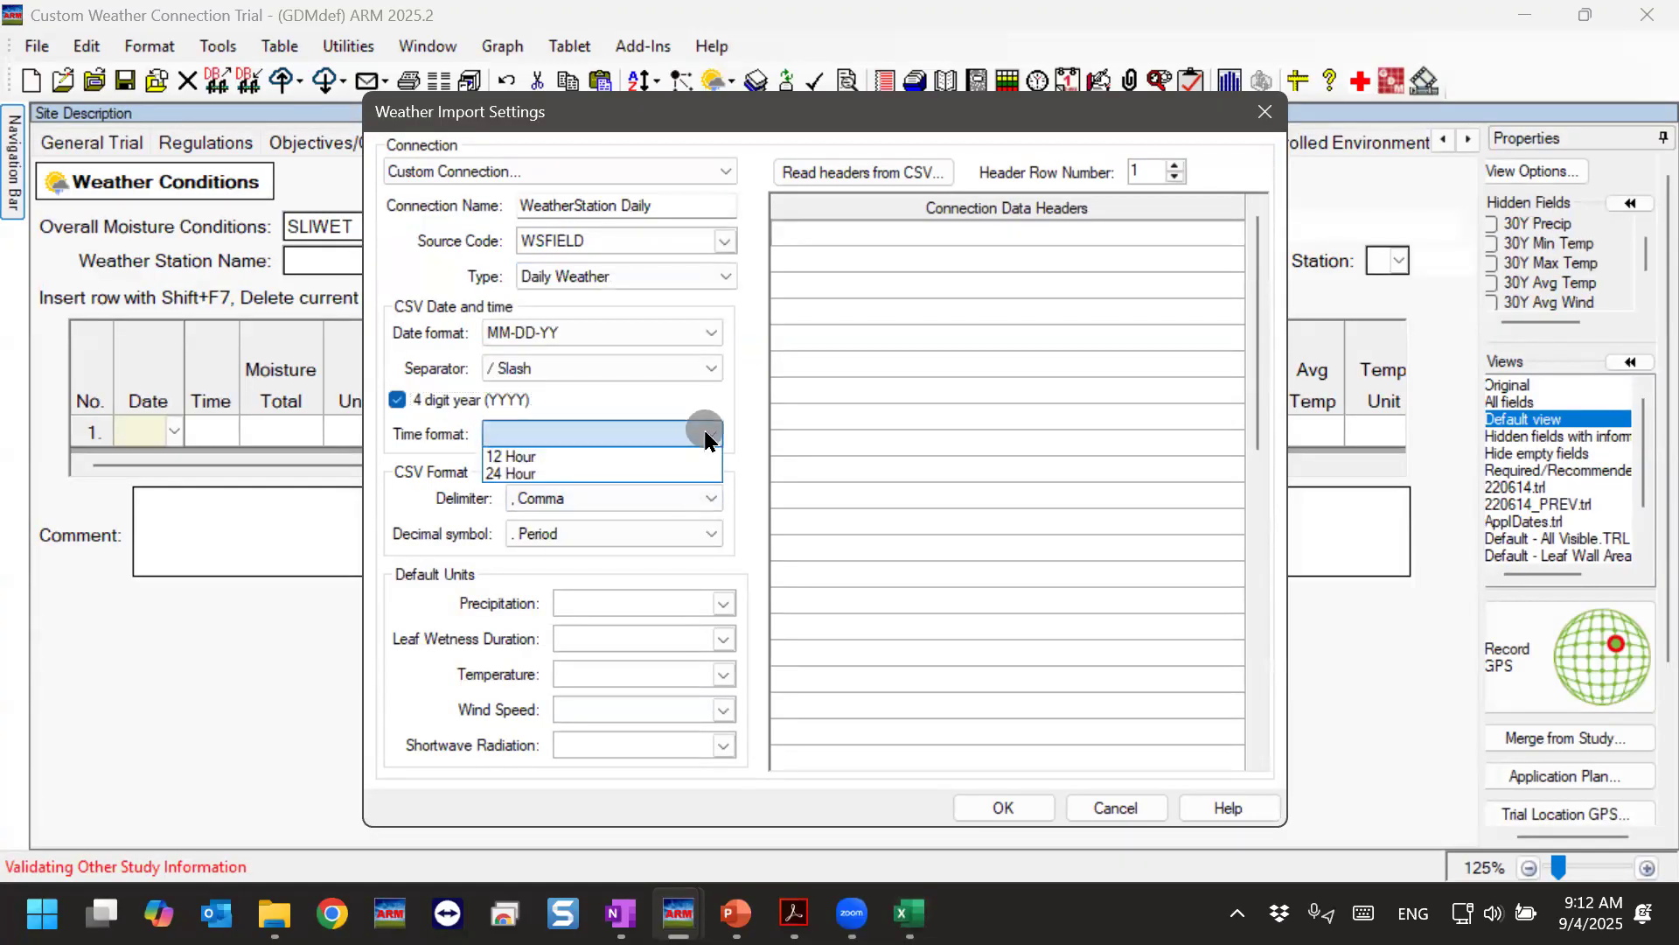
click(707, 435)
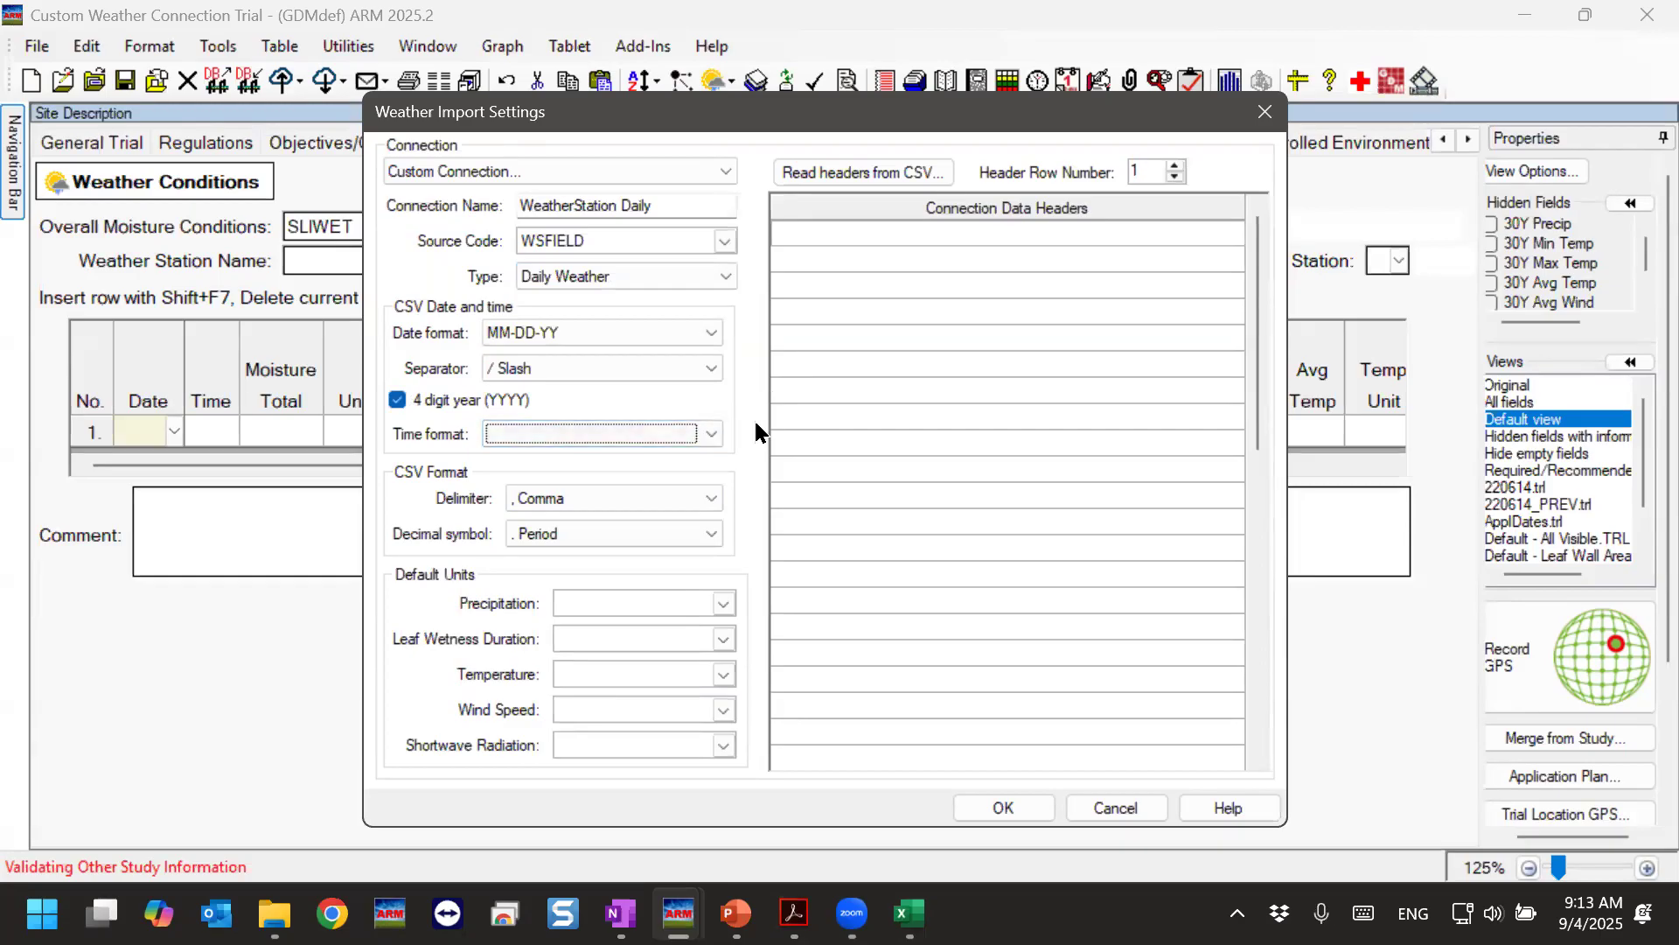
click(688, 433)
click(560, 462)
Switch to the Excel weather export, check how the 12/7/2017 high temperature time is written, and return to ARM.
mouse_move(909, 913)
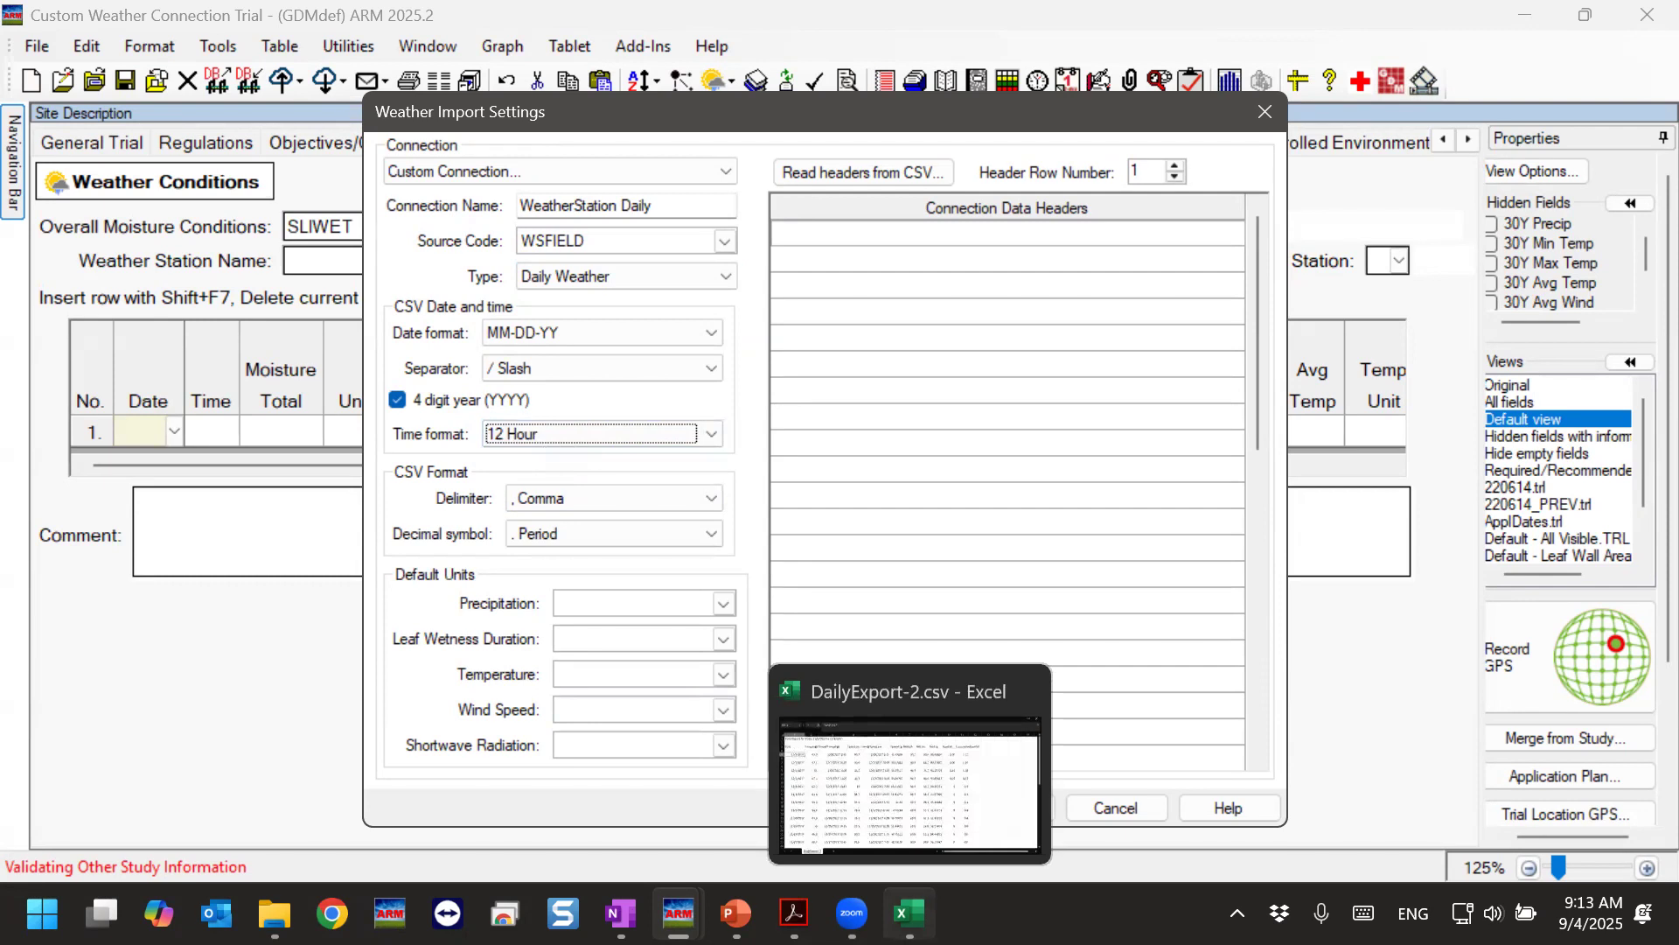
click(888, 751)
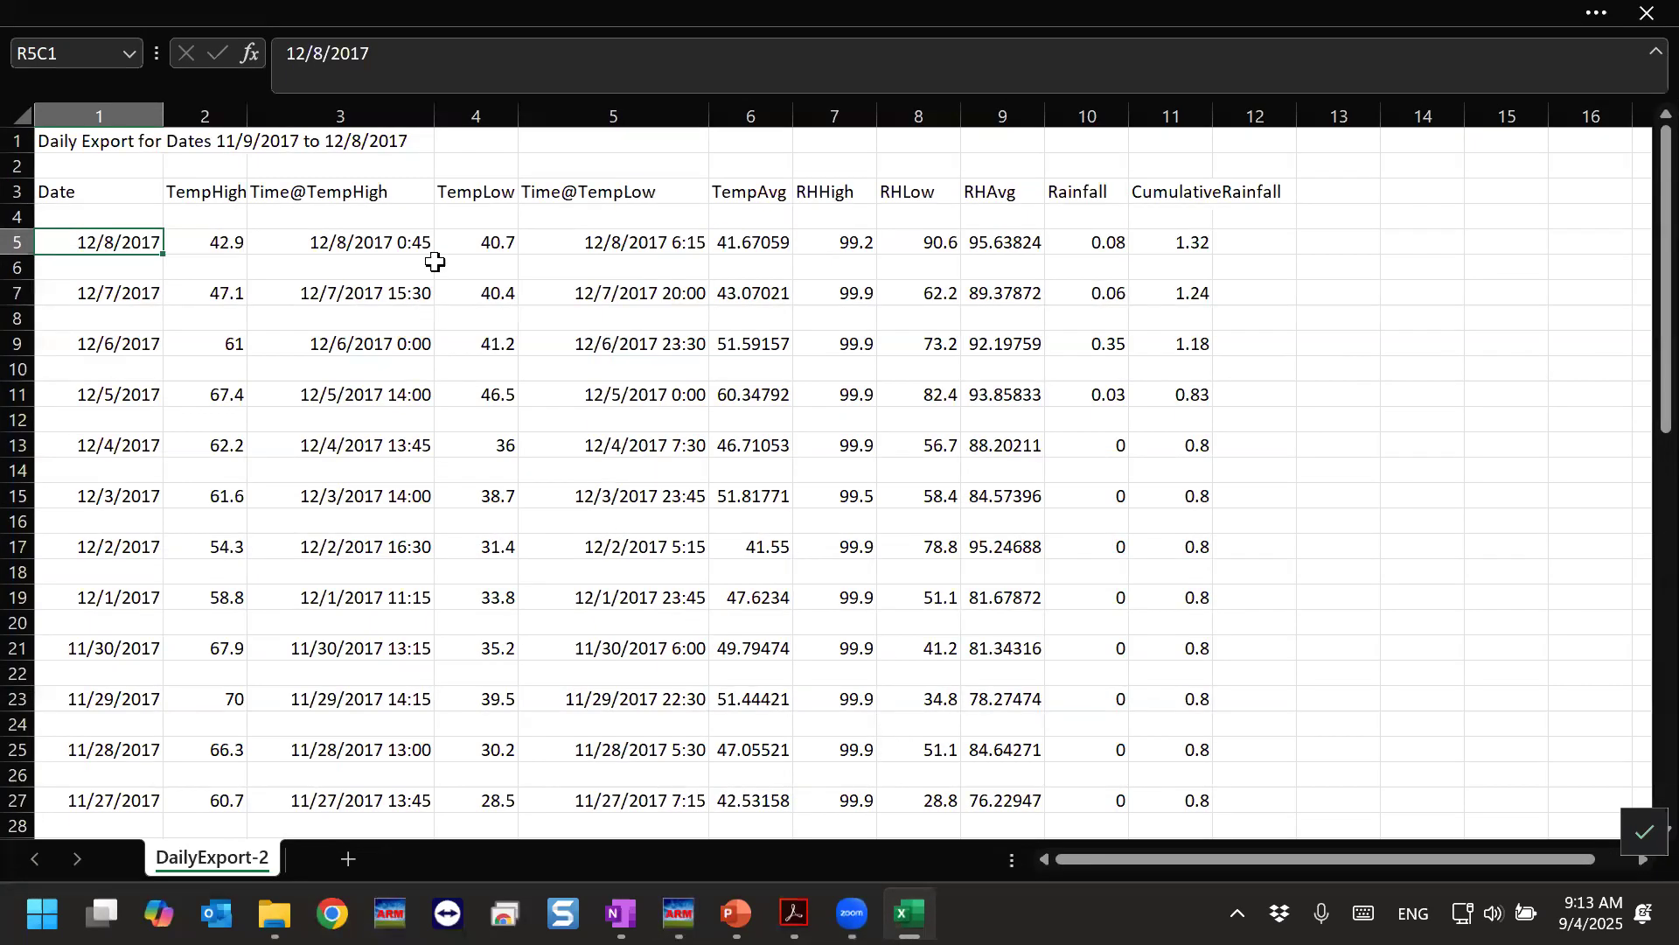
click(426, 294)
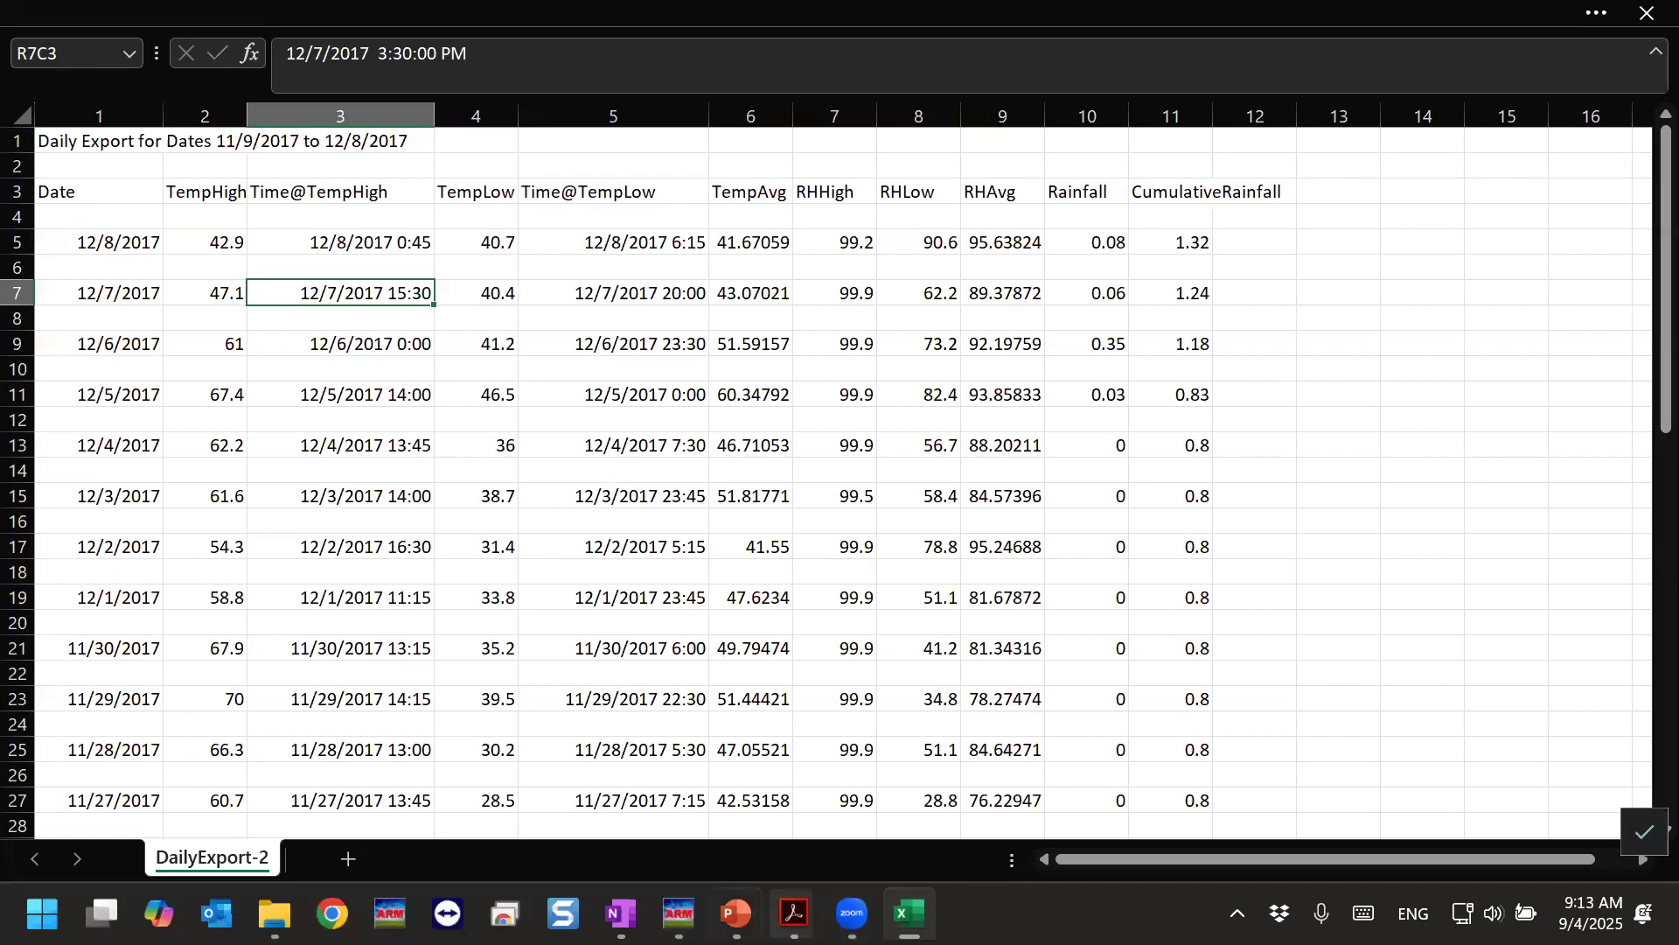
click(678, 913)
click(765, 767)
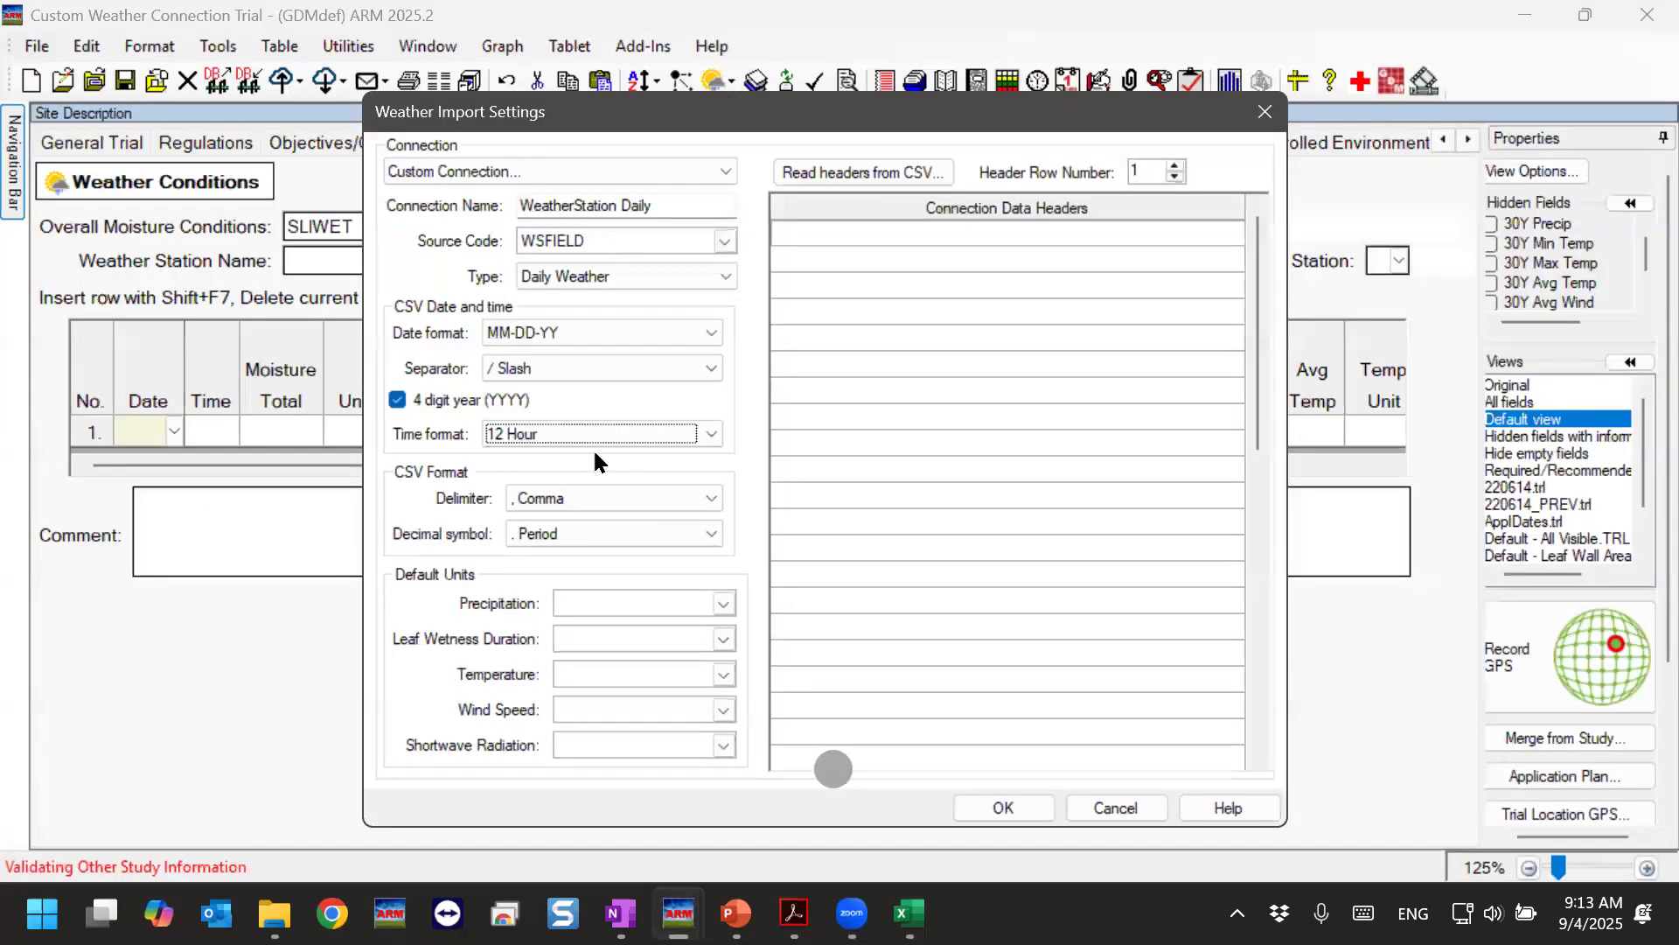
Set the connection's CSV time format to 24 Hour and keep the comma delimiter.
click(648, 437)
click(606, 475)
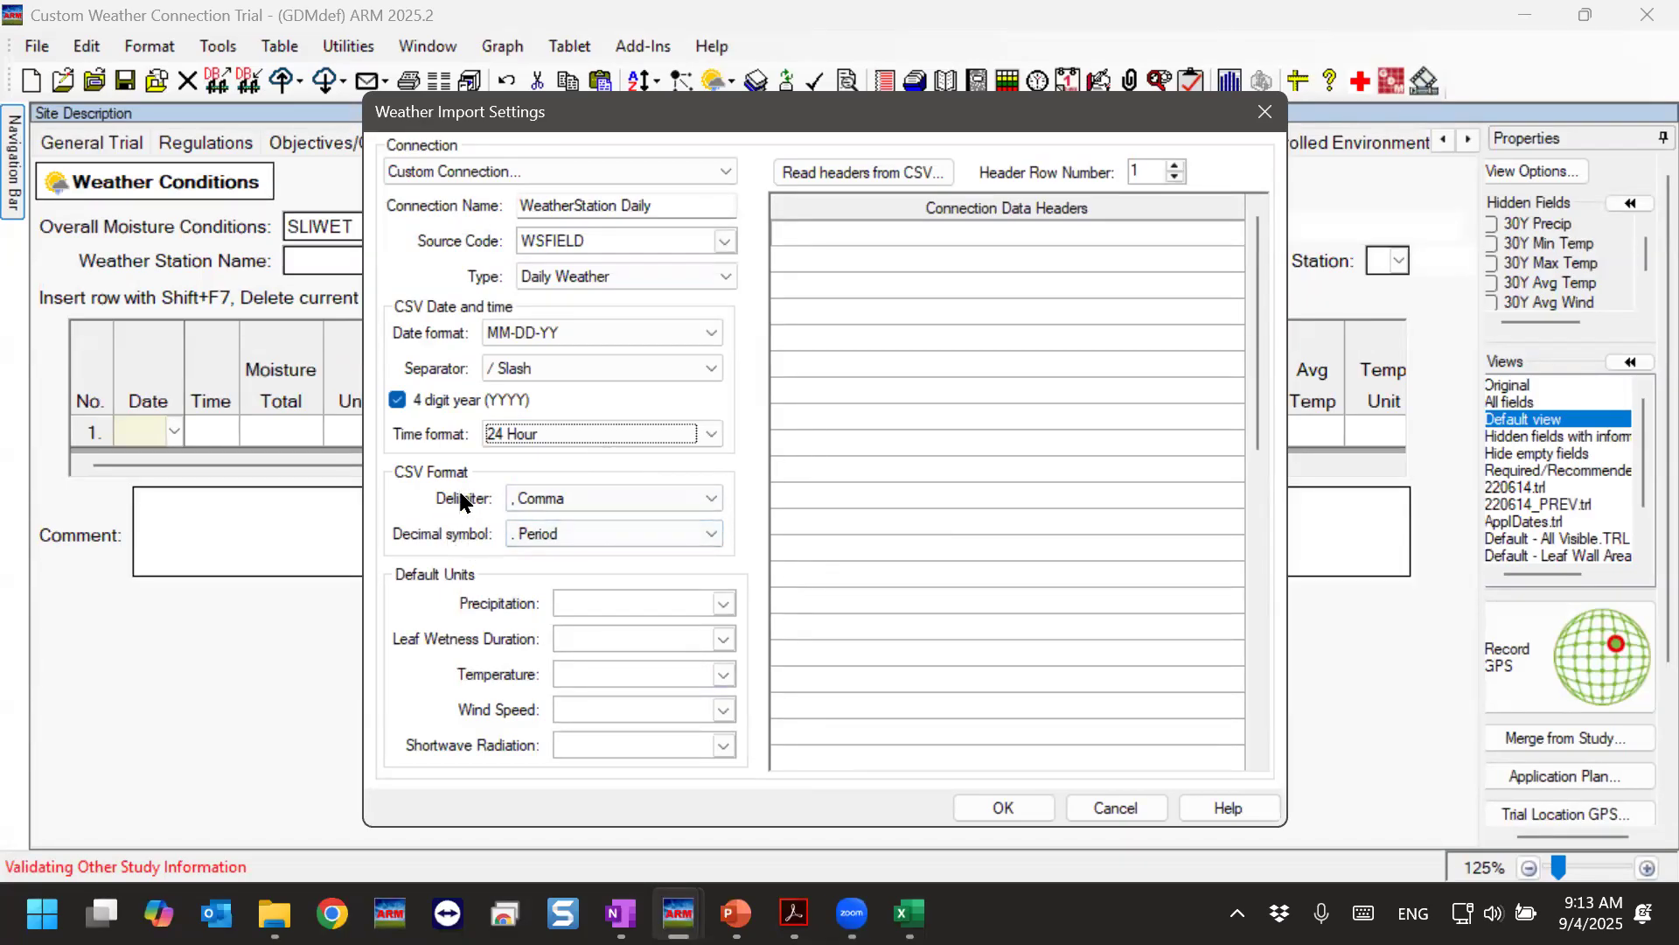
click(697, 506)
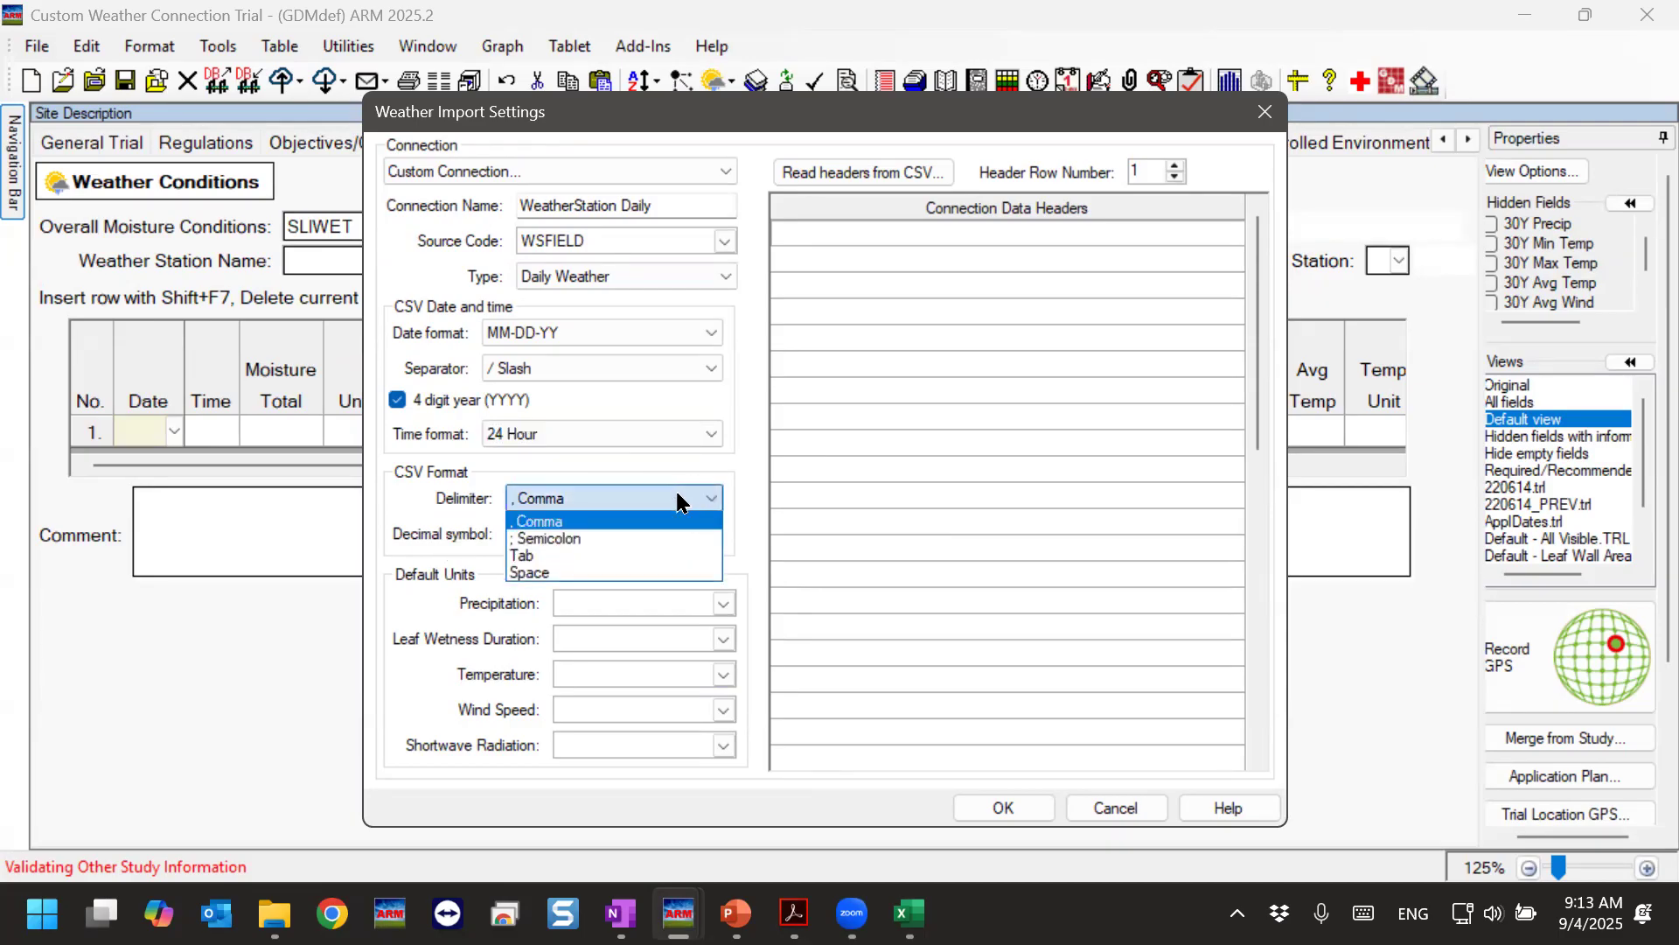
click(704, 502)
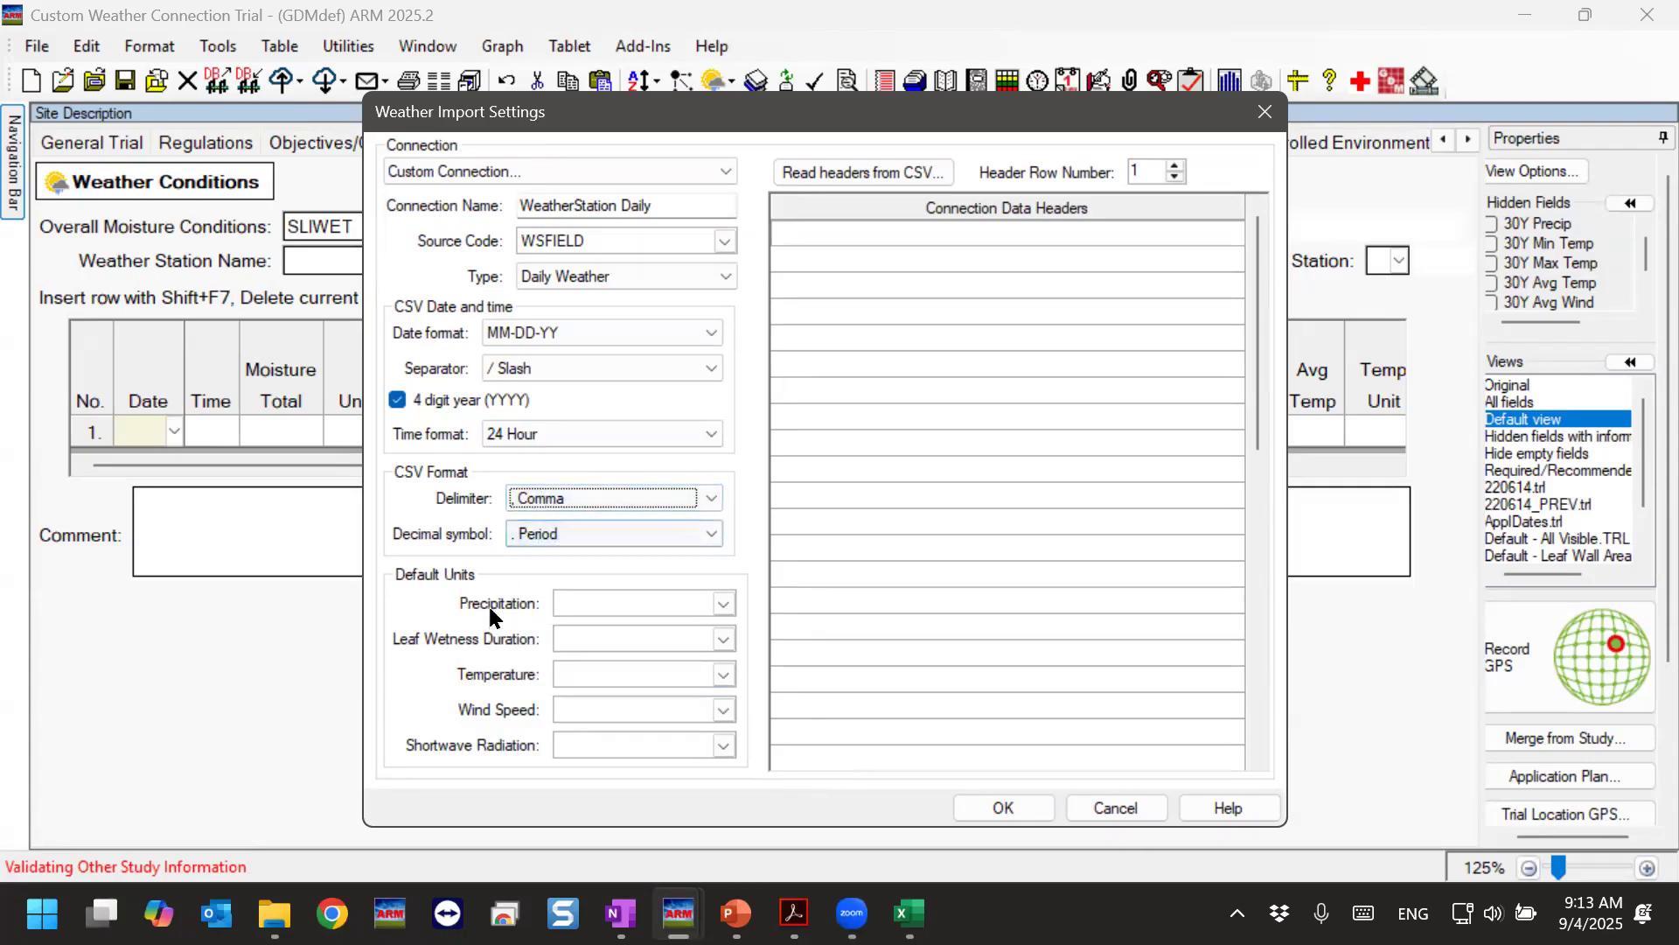
Open the default precipitation unit list, check the 12/8/2017 high temperature in the Excel export, and return to ARM.
click(724, 602)
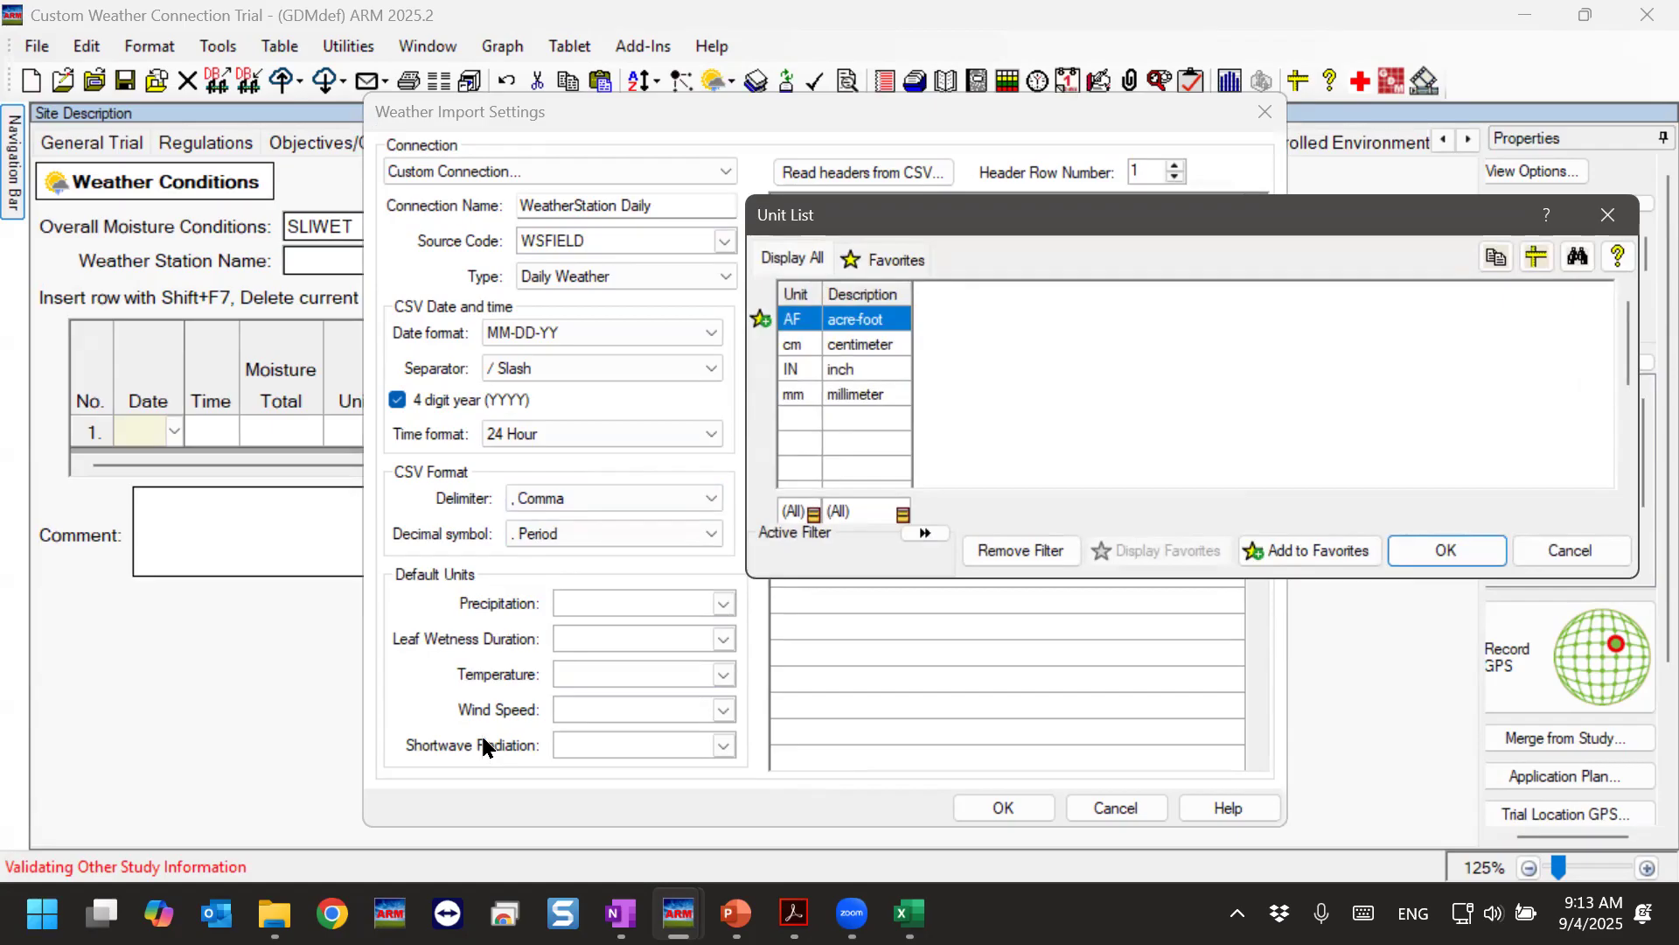
mouse_move(910, 914)
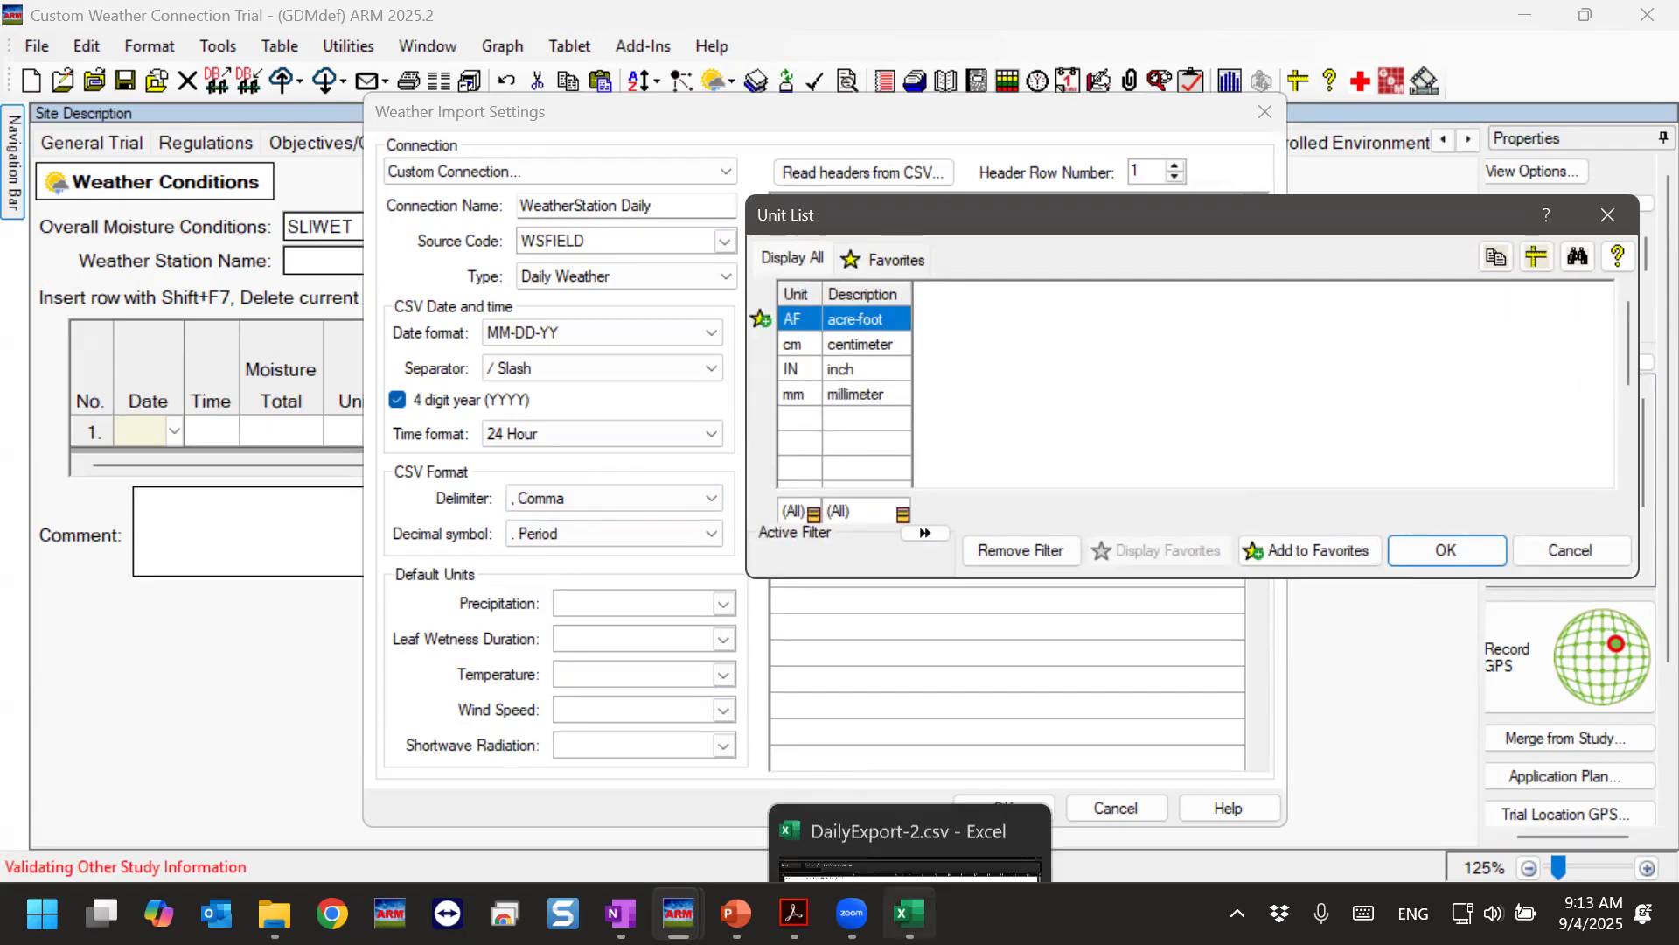
click(917, 780)
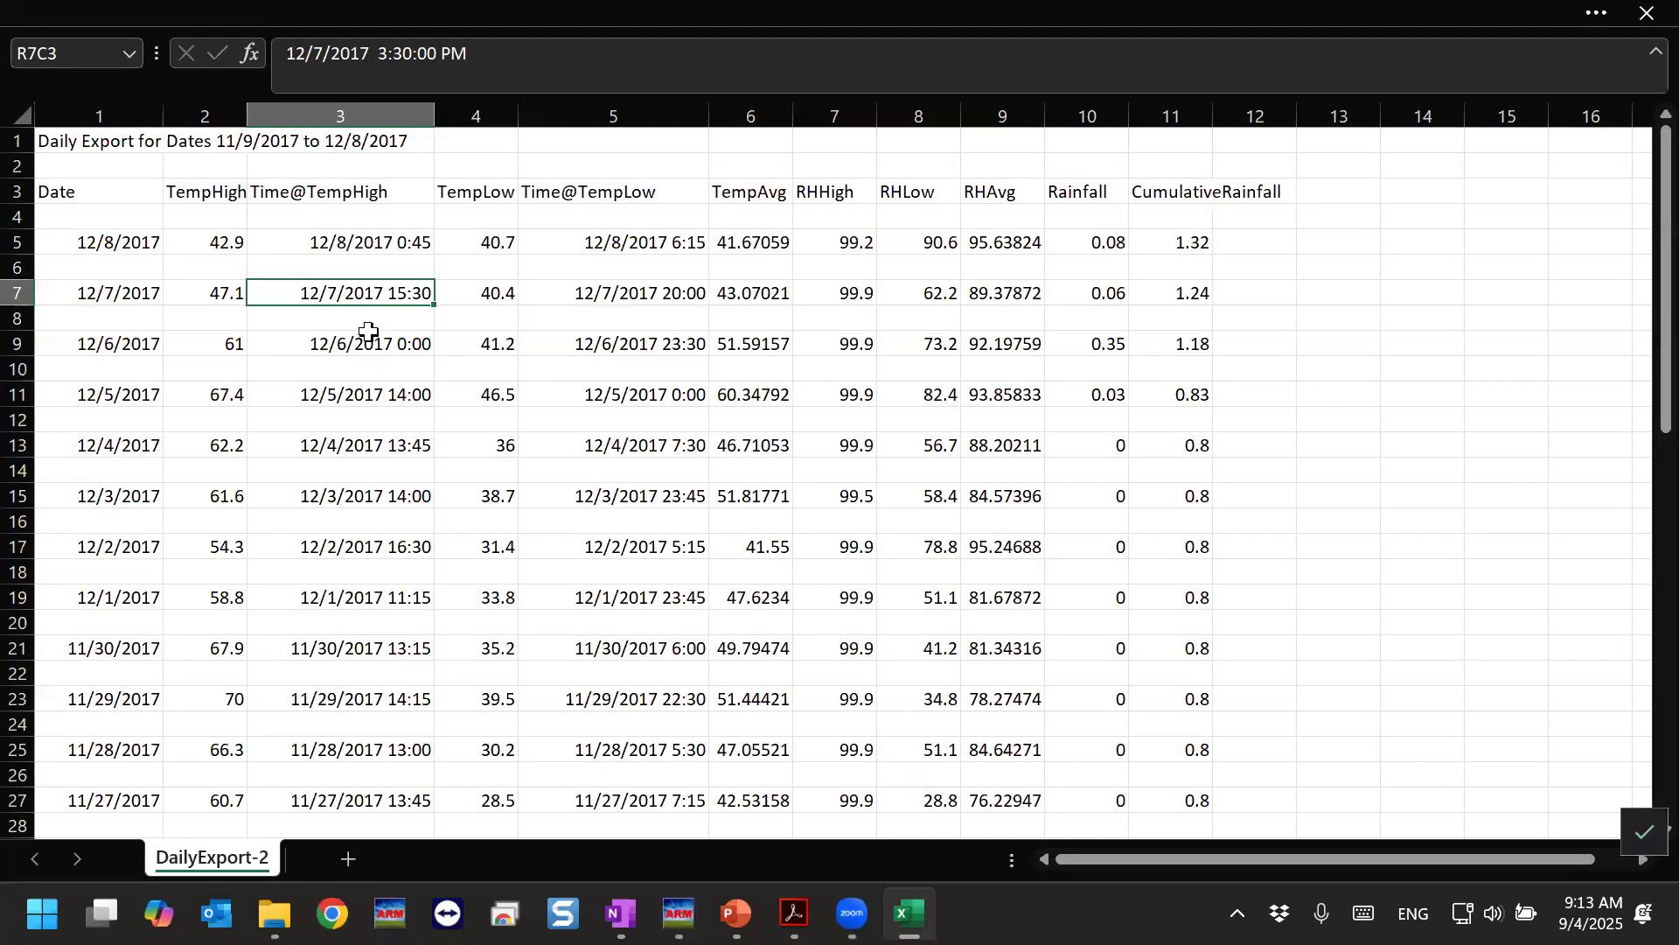
click(206, 234)
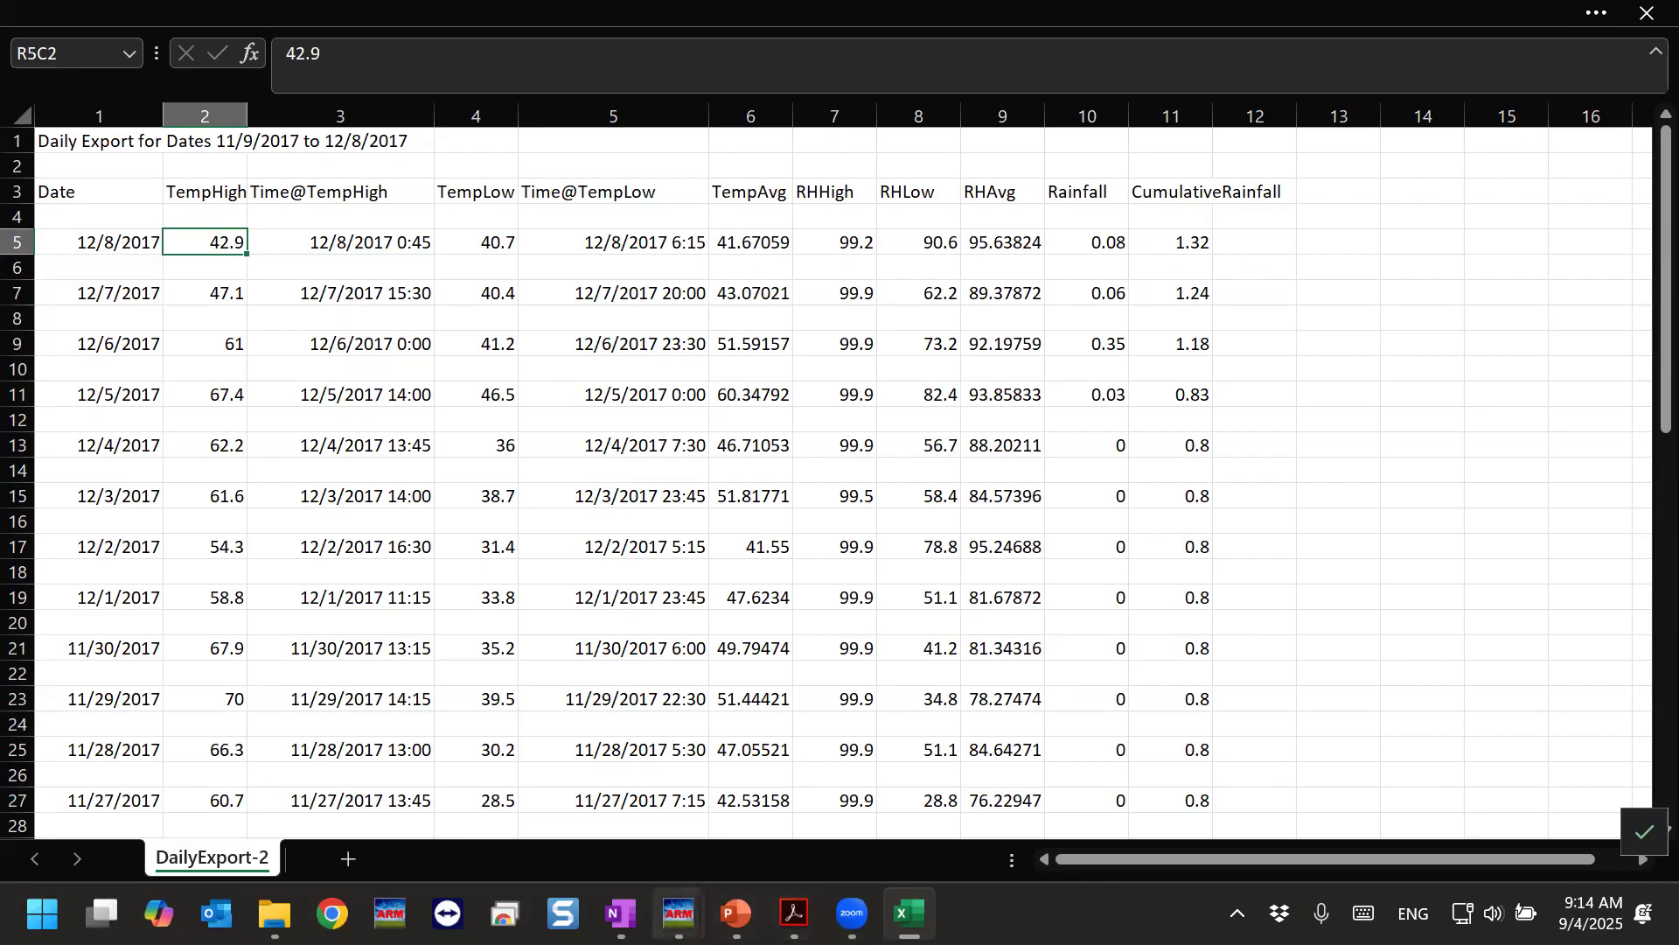
mouse_move(679, 914)
click(837, 749)
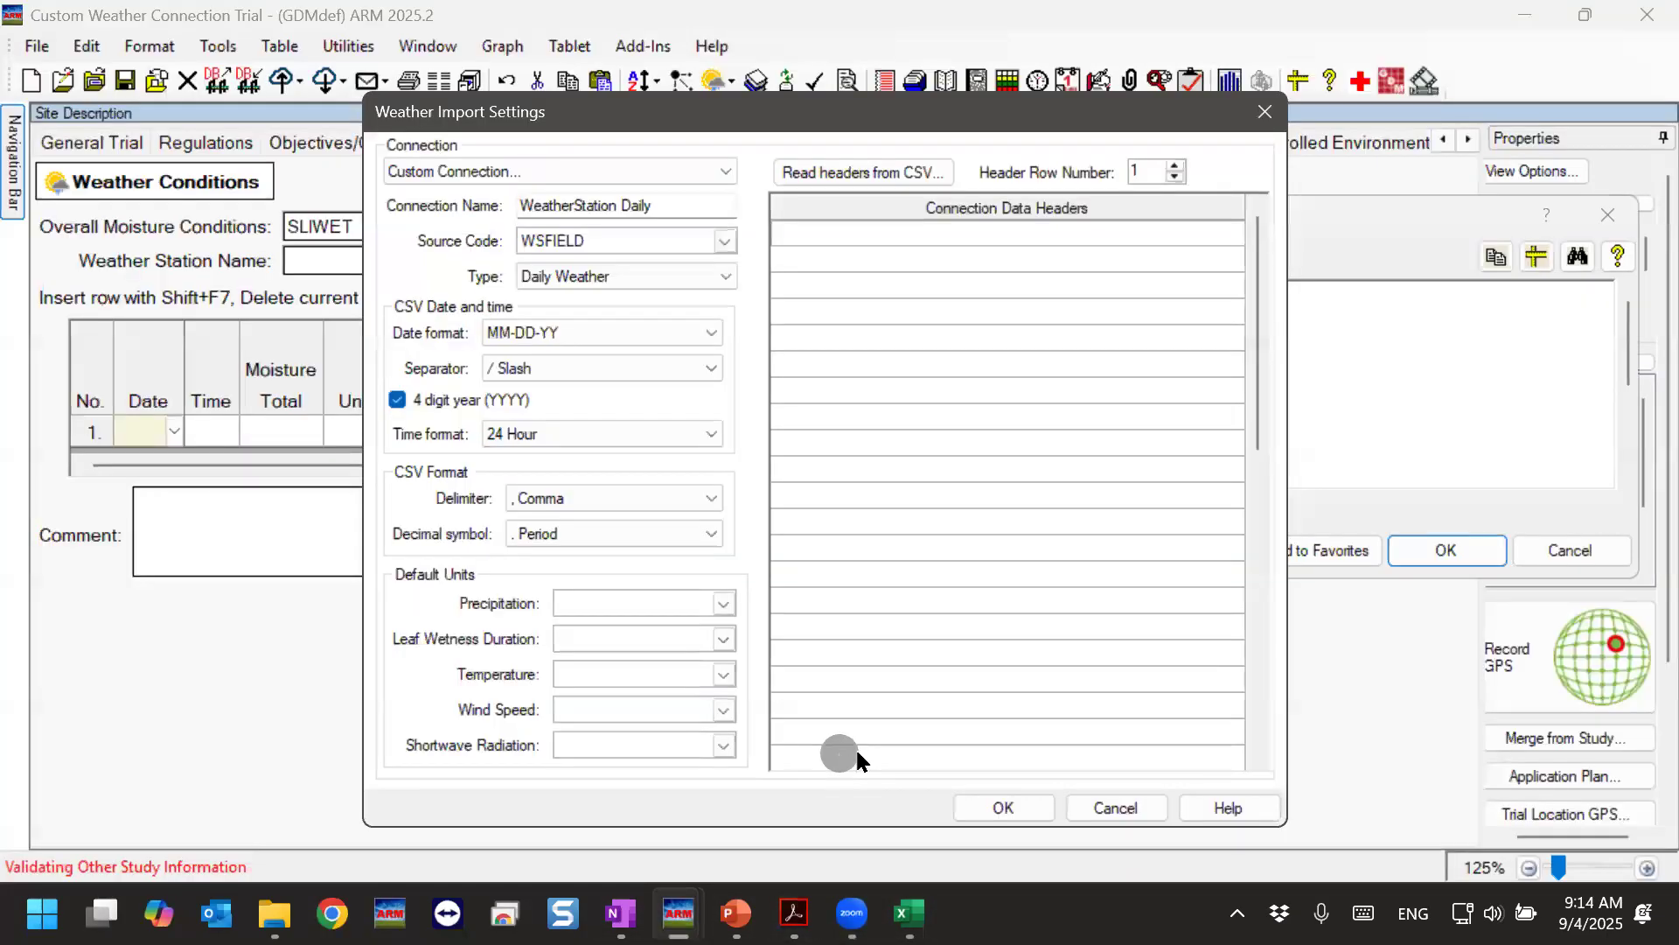
Set the connection's default precipitation unit to IN (inch).
click(715, 603)
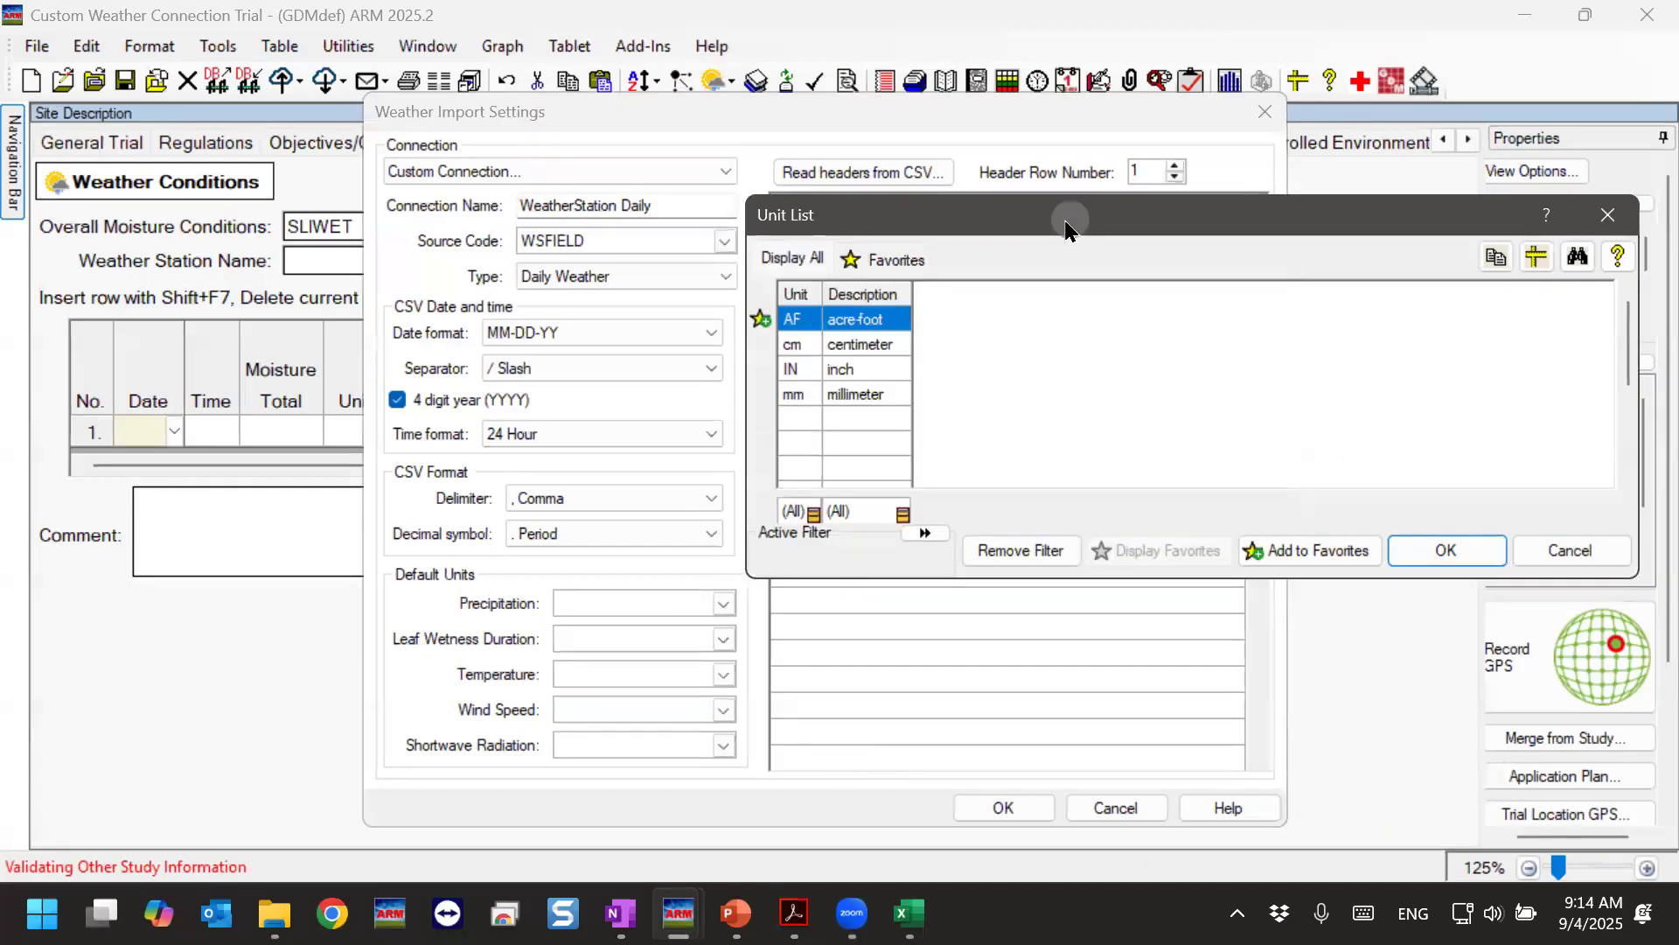
drag(1066, 226, 992, 190)
click(791, 333)
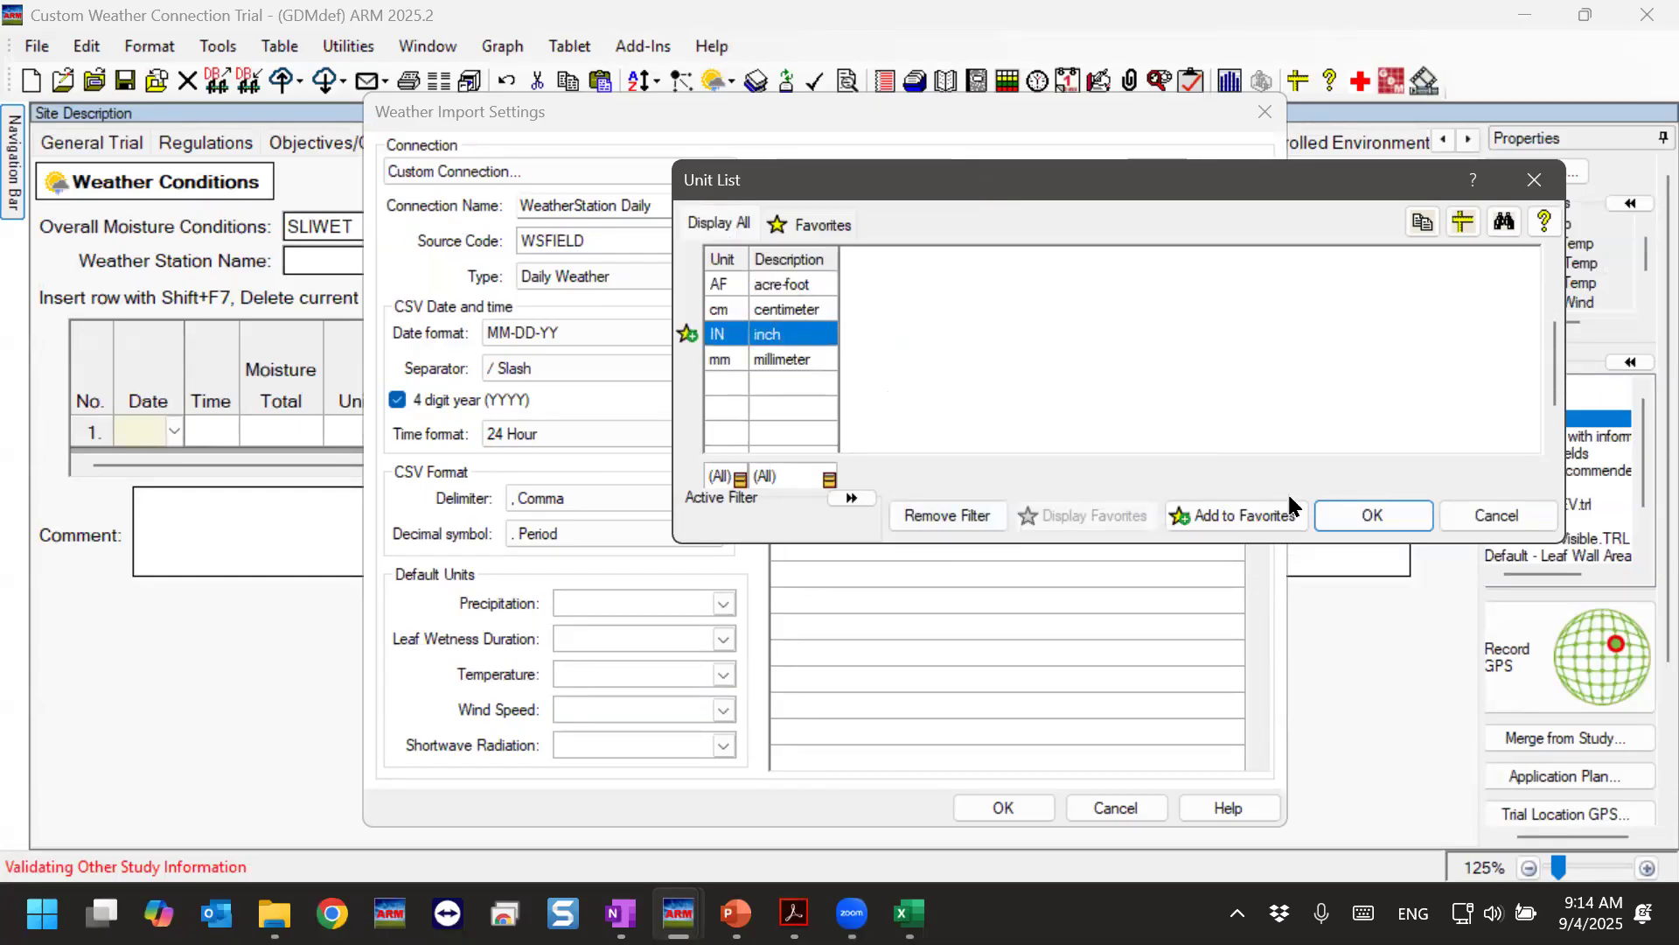
click(1364, 516)
Review the unit choices for the default leaf wetness duration and leave that field blank.
click(582, 639)
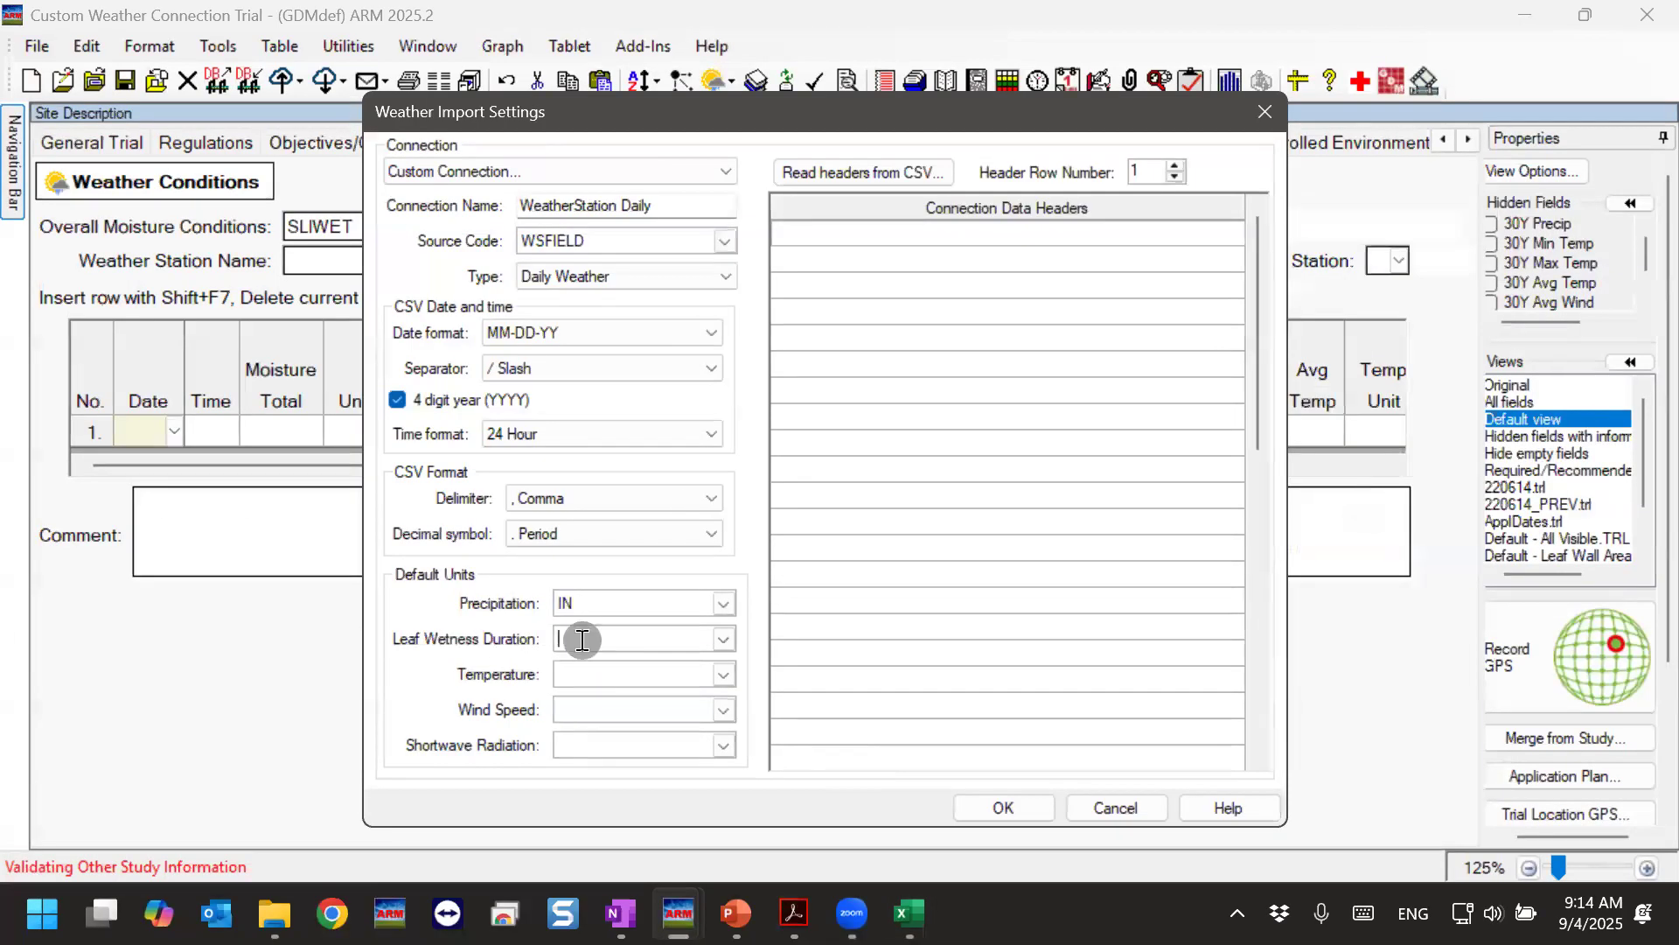
click(724, 640)
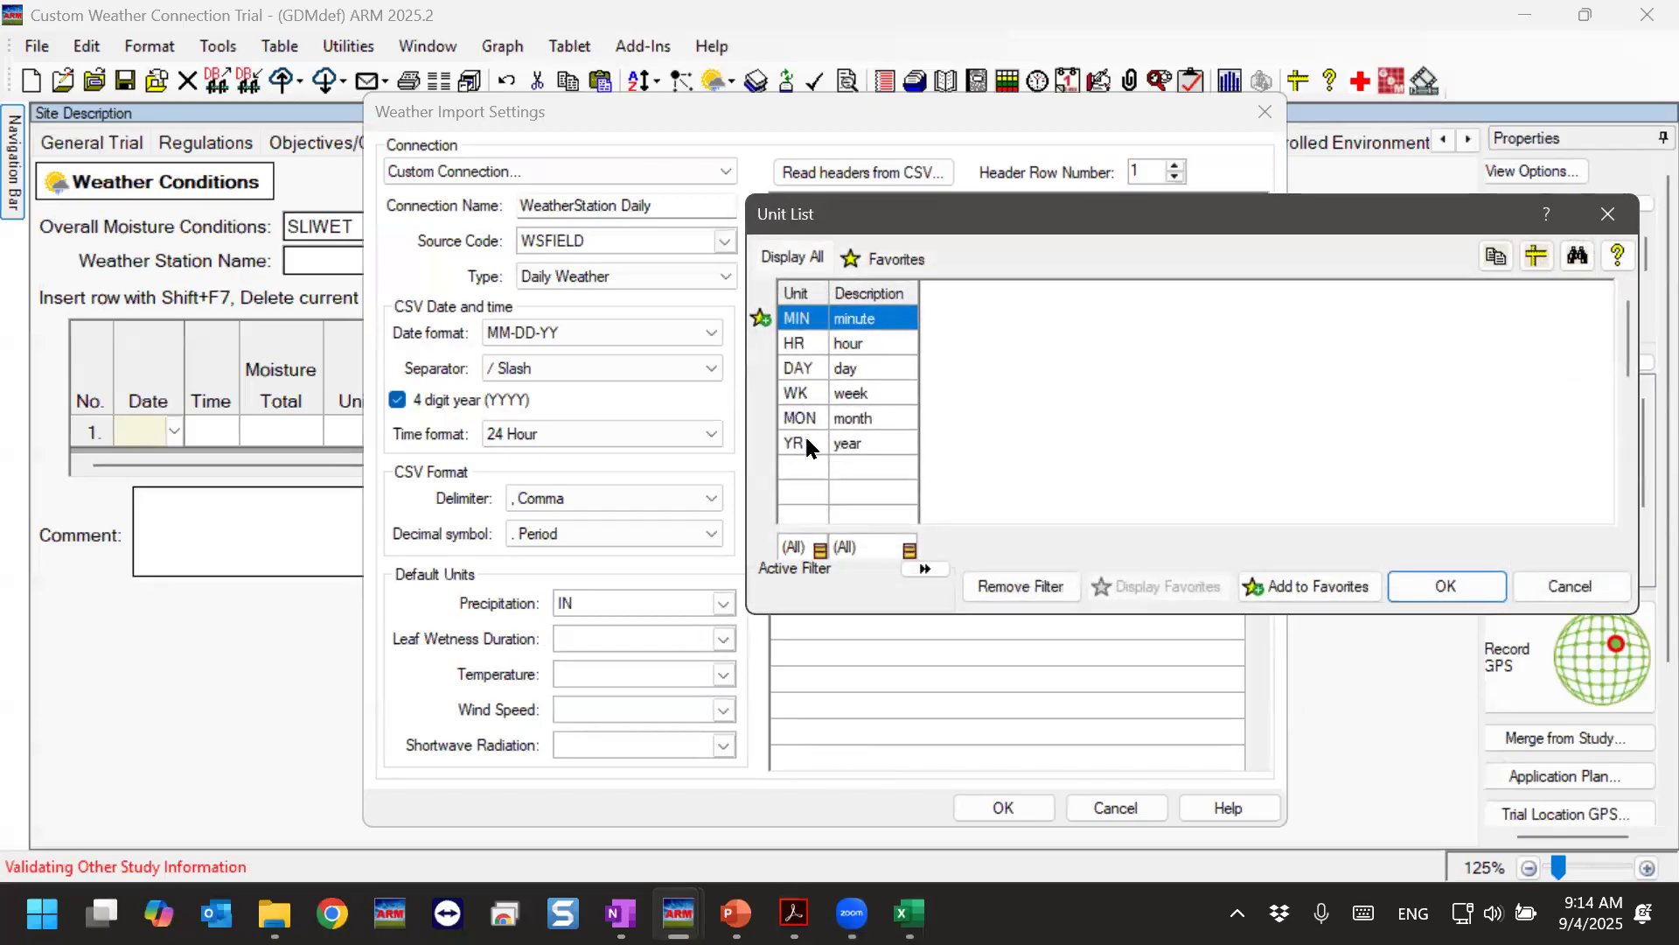
click(1562, 588)
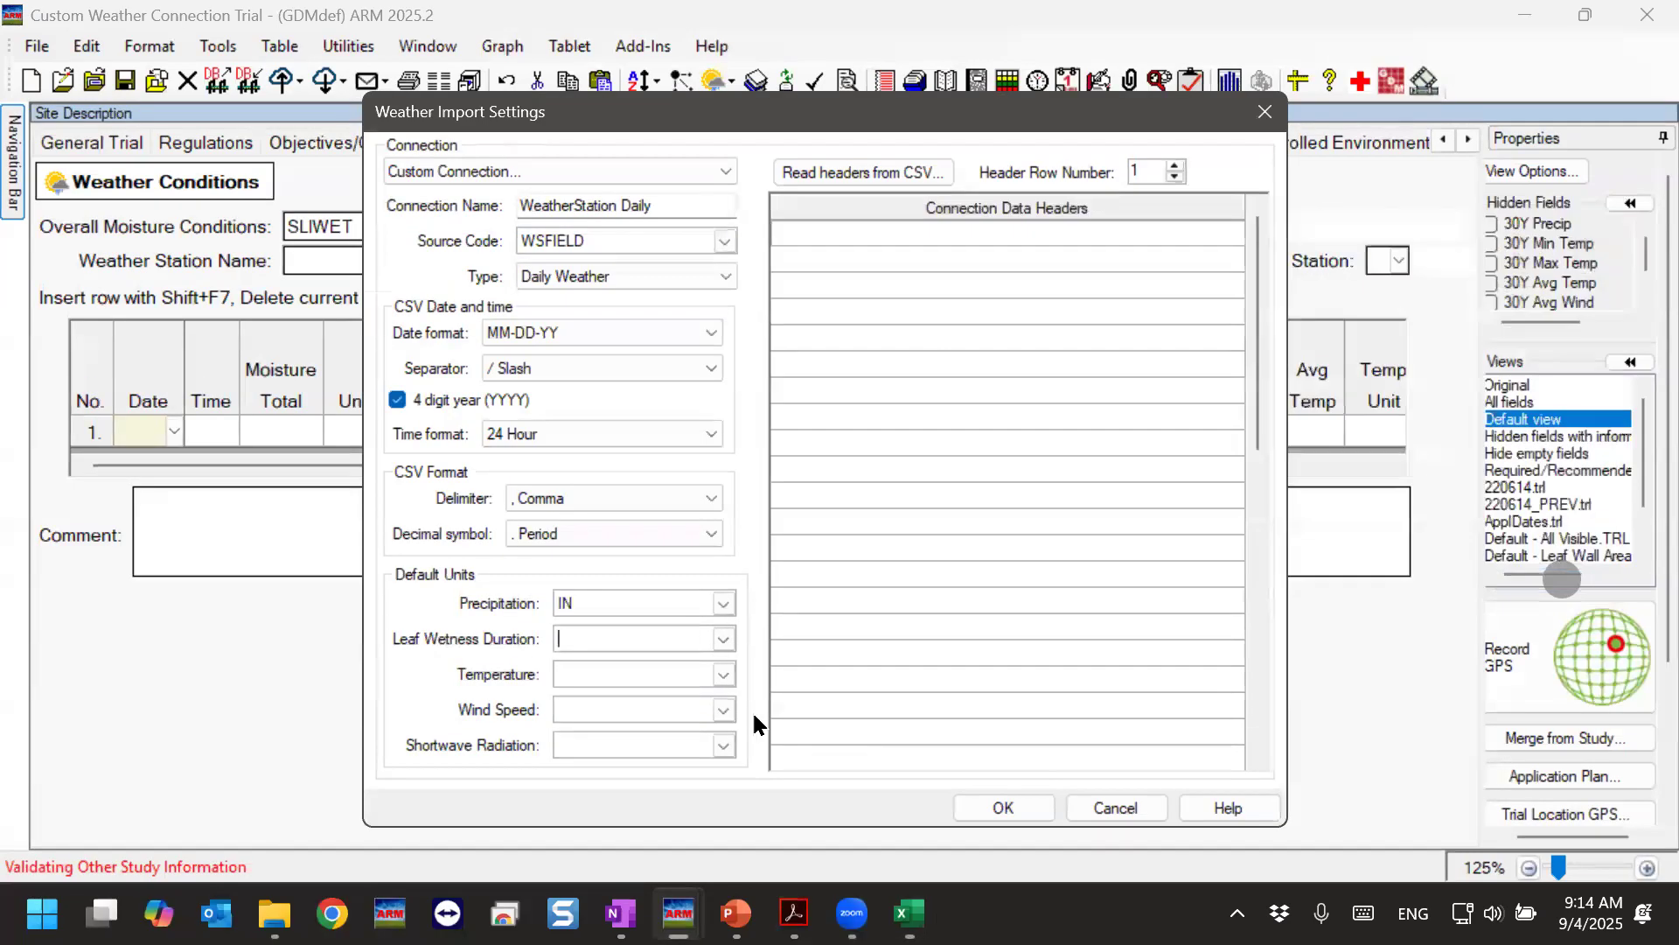
Set the connection's default temperature unit to F (Fahrenheit) and the default wind speed unit to MPH.
click(724, 675)
click(823, 416)
click(1446, 620)
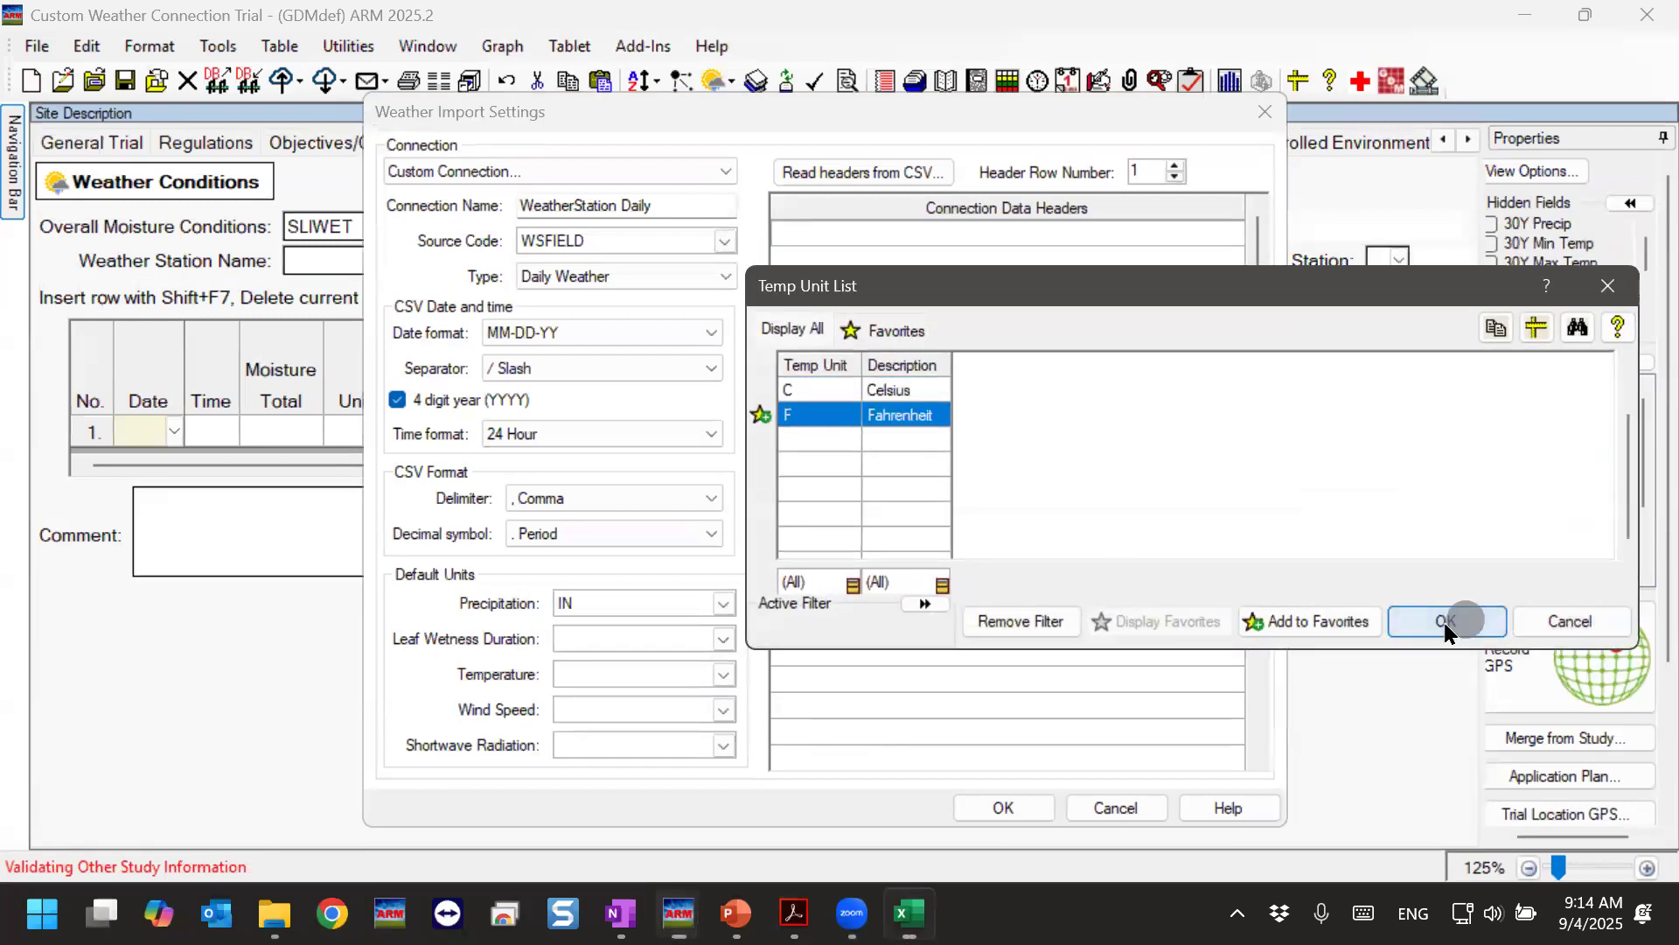
click(717, 709)
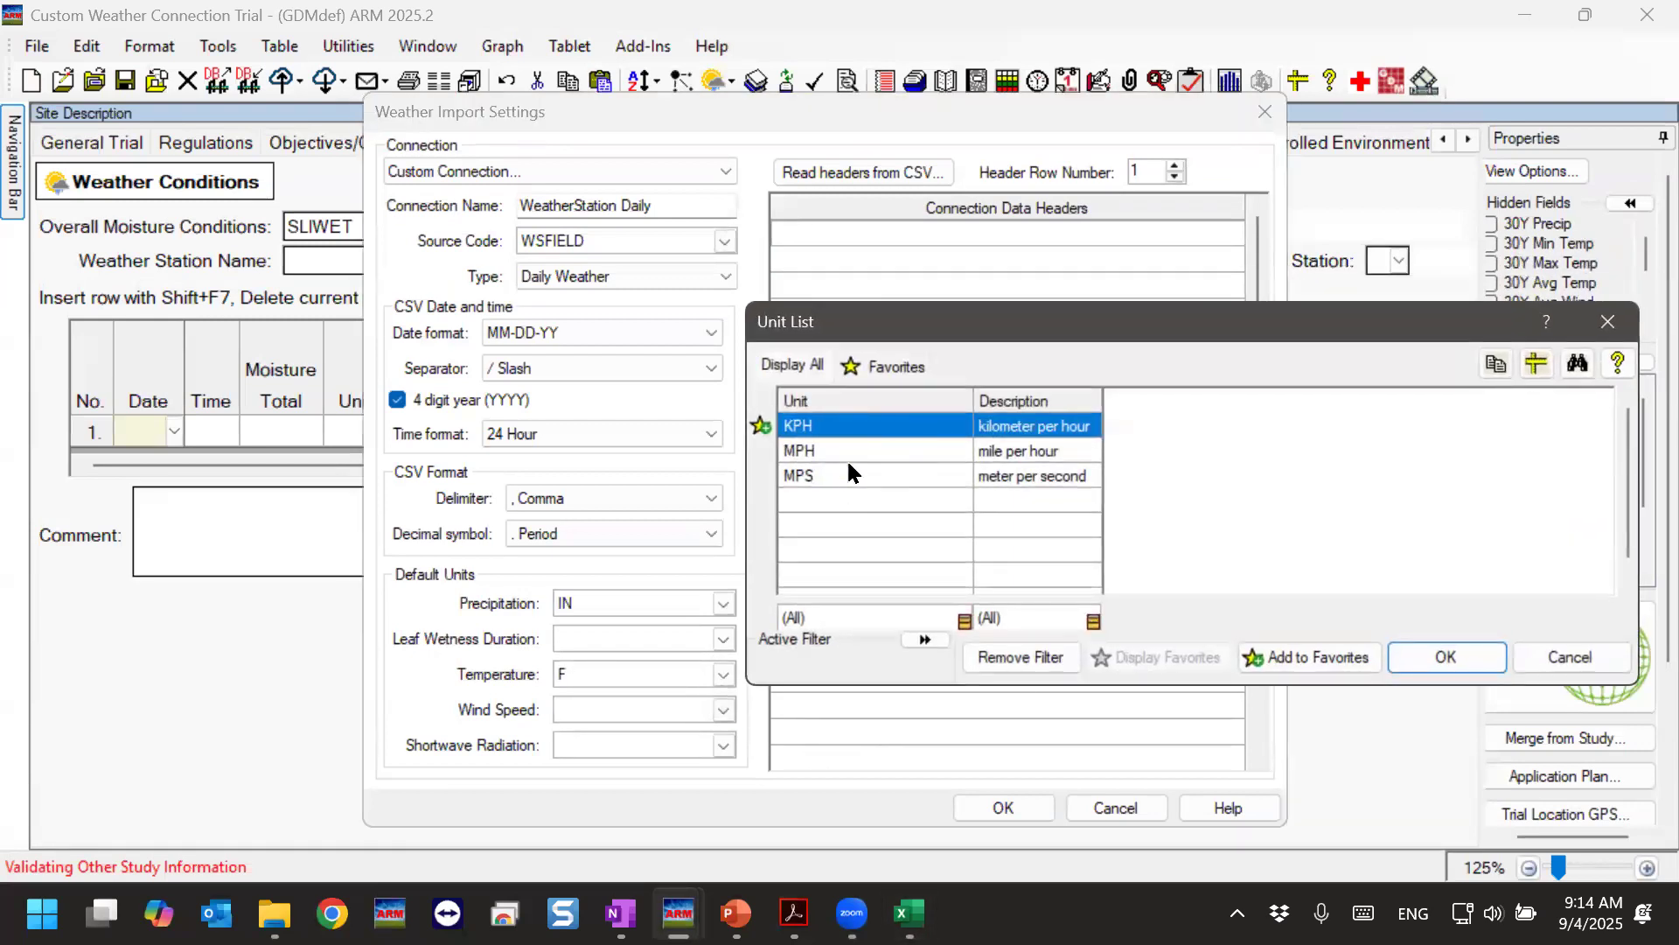
click(849, 454)
click(1446, 657)
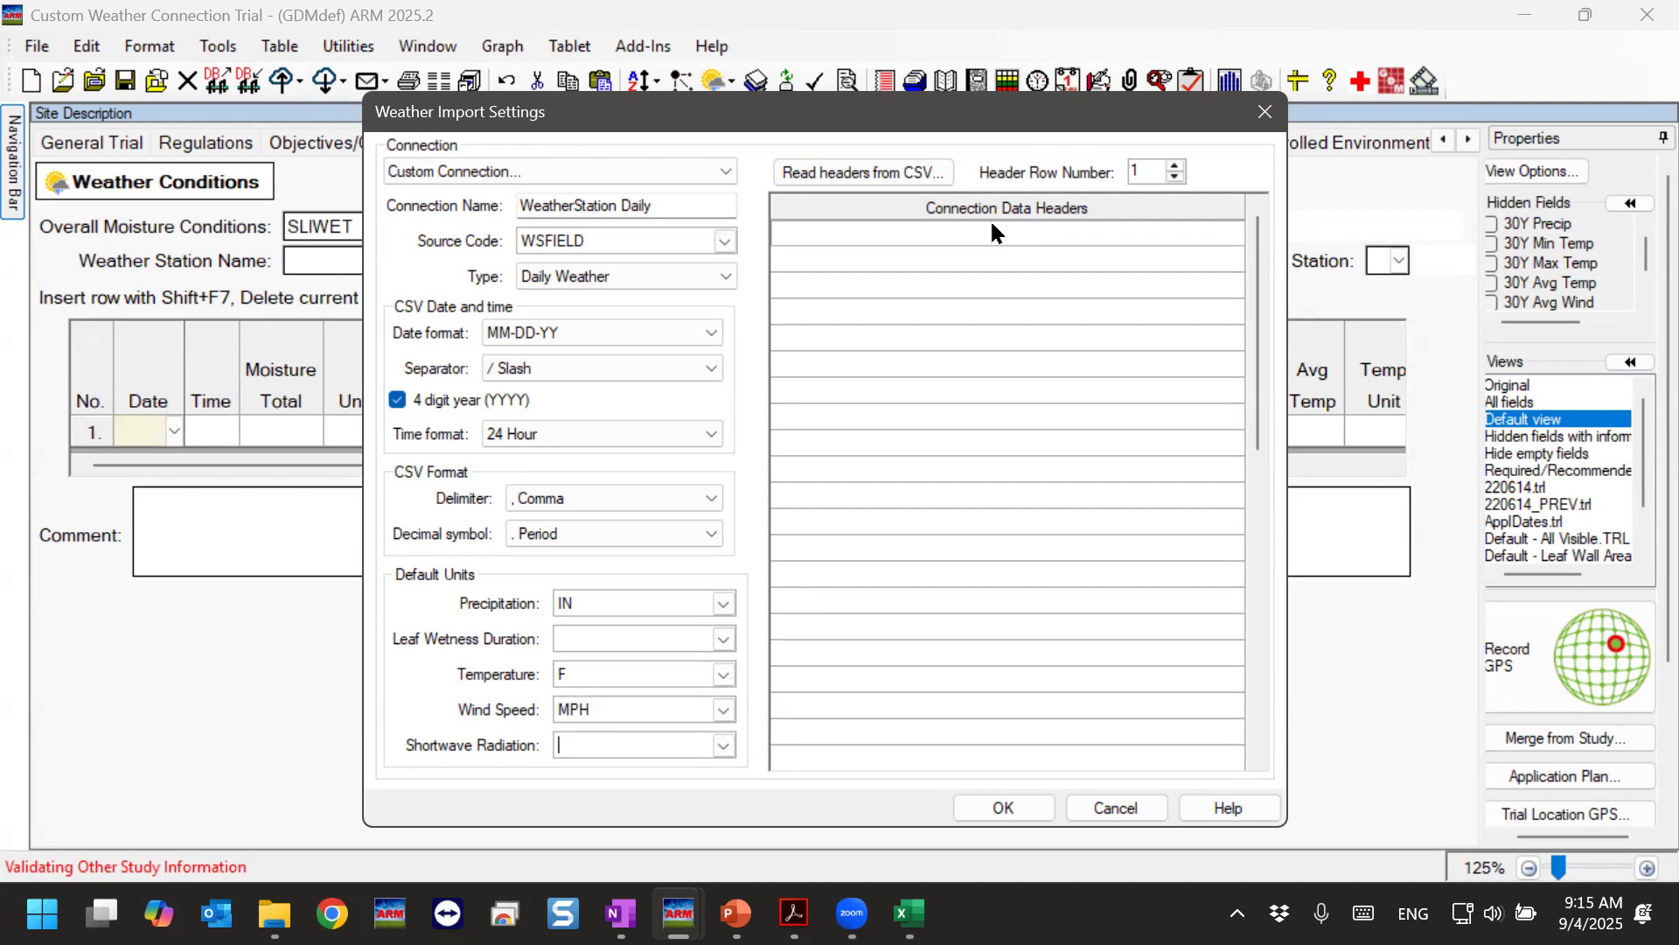
Switch to Excel to review the column headers from Date through Time@TempLow in DailyExport-2.csv, and return to ARM's connection data headers.
click(856, 233)
mouse_move(907, 912)
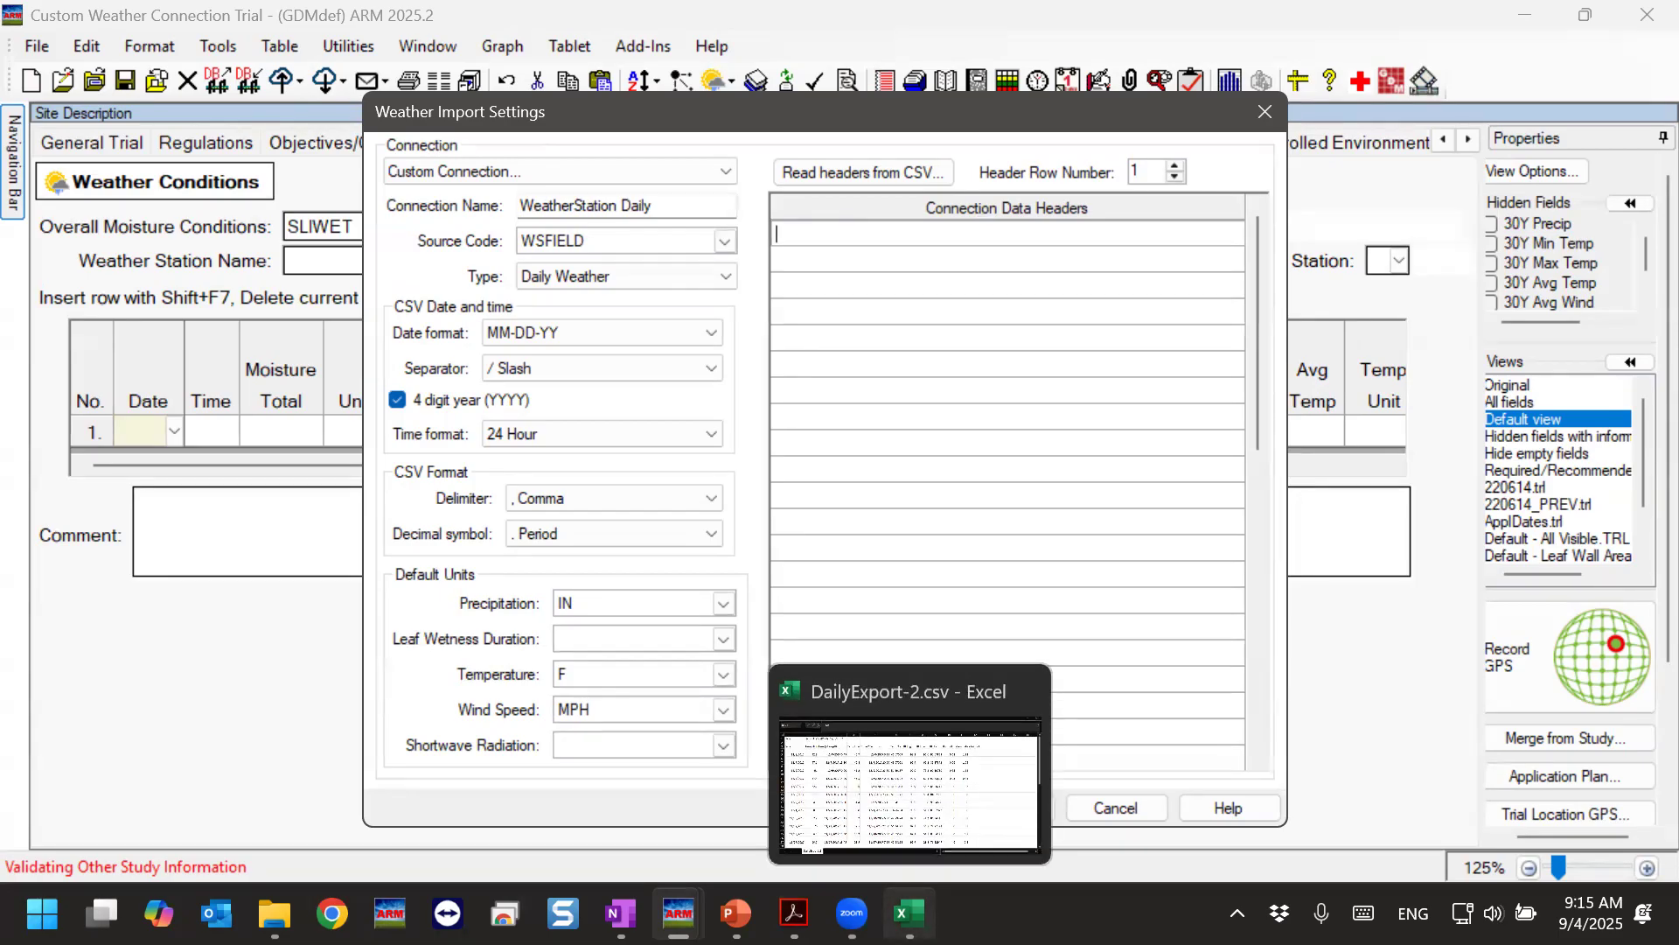
click(918, 792)
click(68, 191)
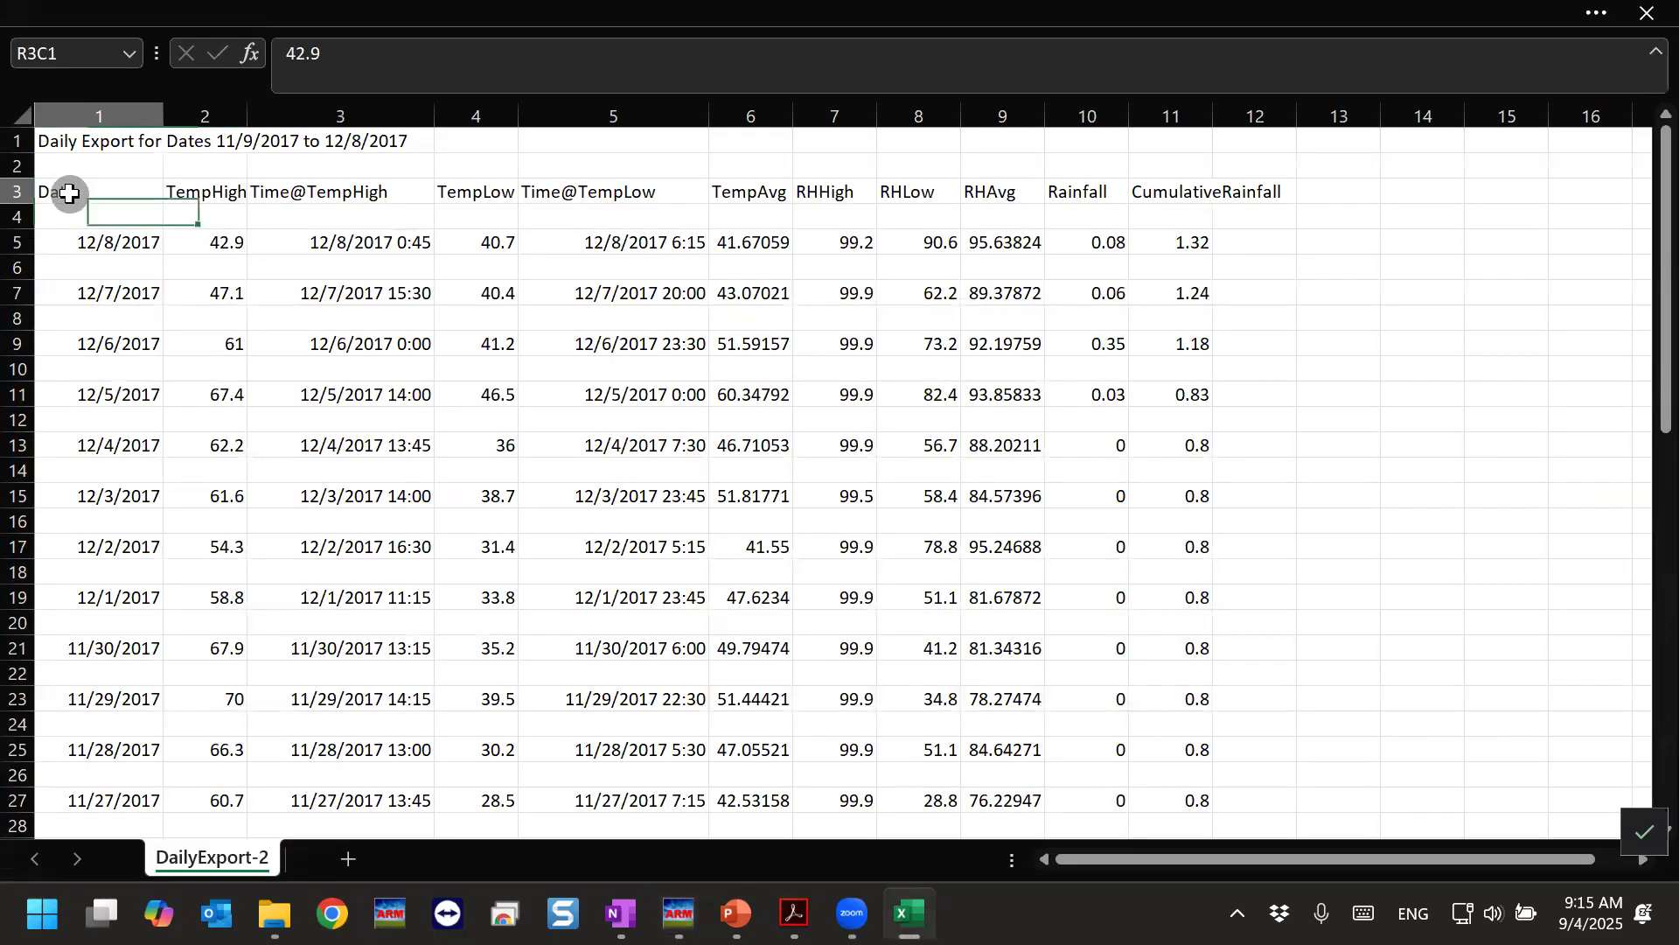
click(190, 200)
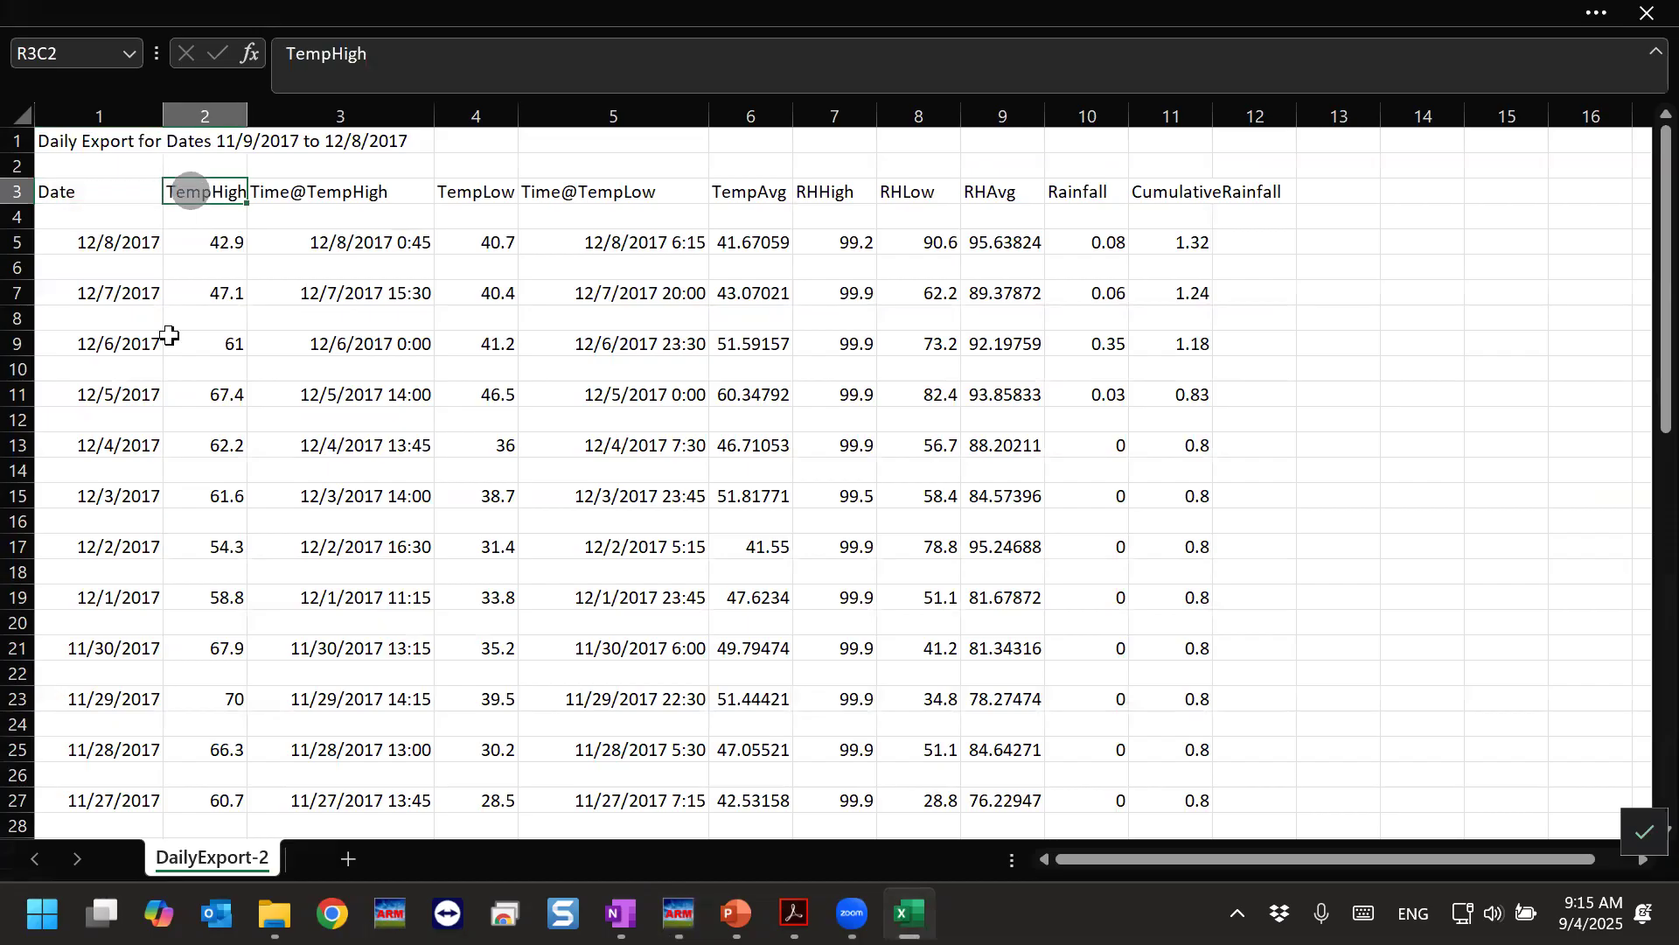
click(282, 192)
click(480, 192)
click(605, 191)
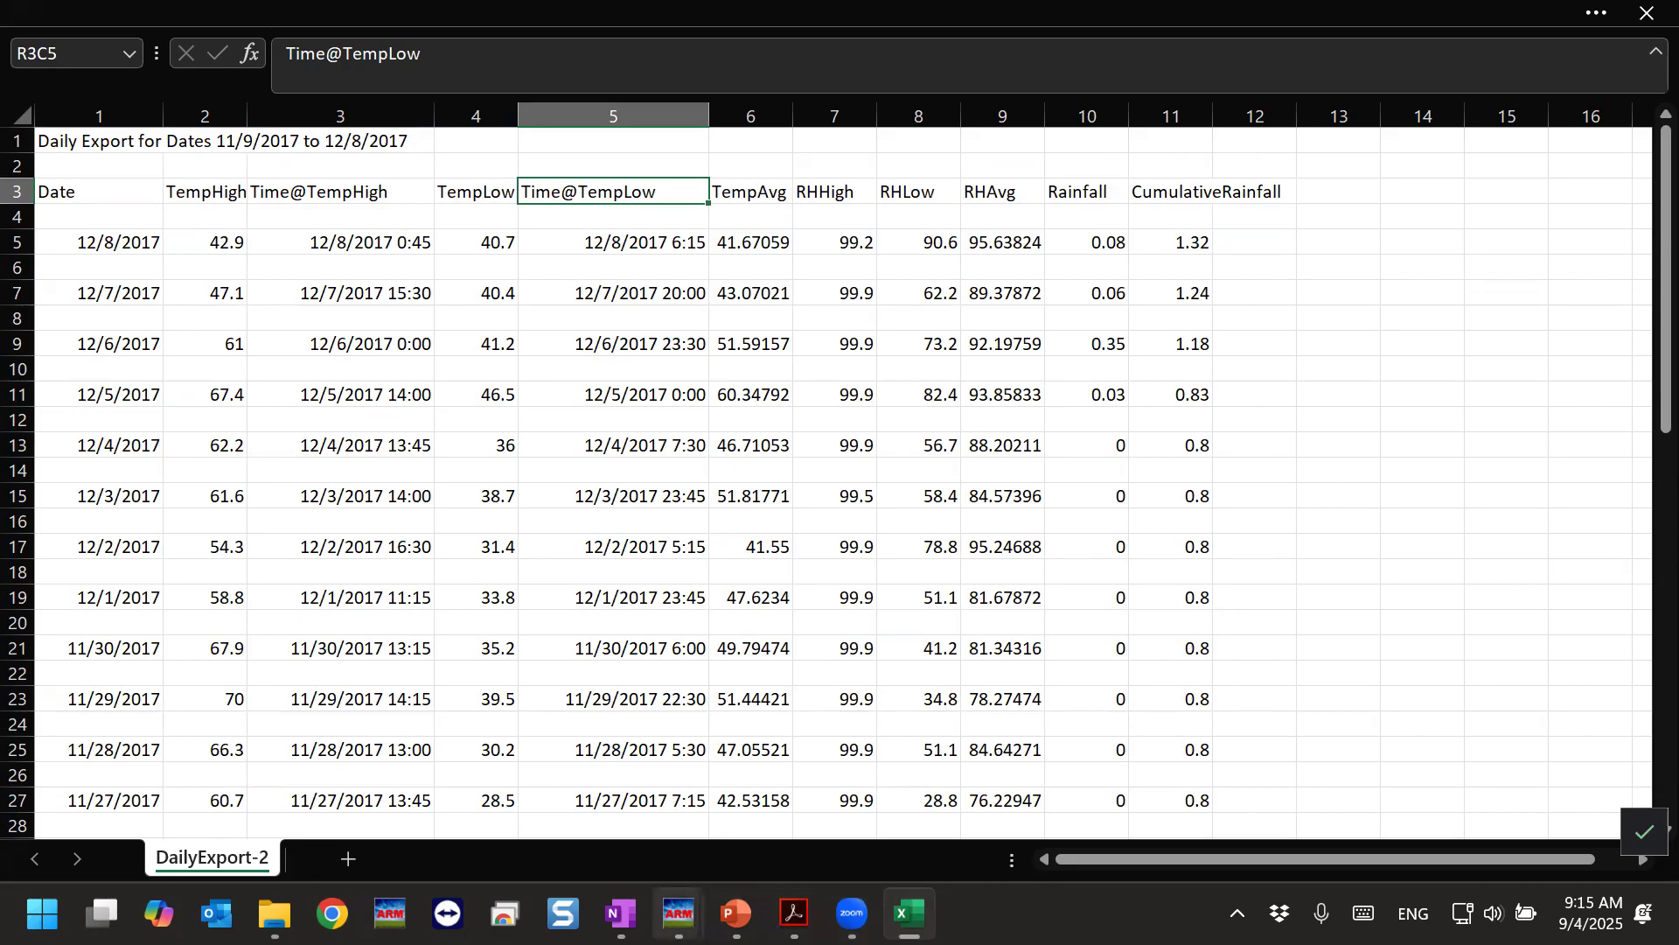
mouse_move(679, 909)
click(792, 800)
click(852, 255)
click(845, 281)
click(842, 302)
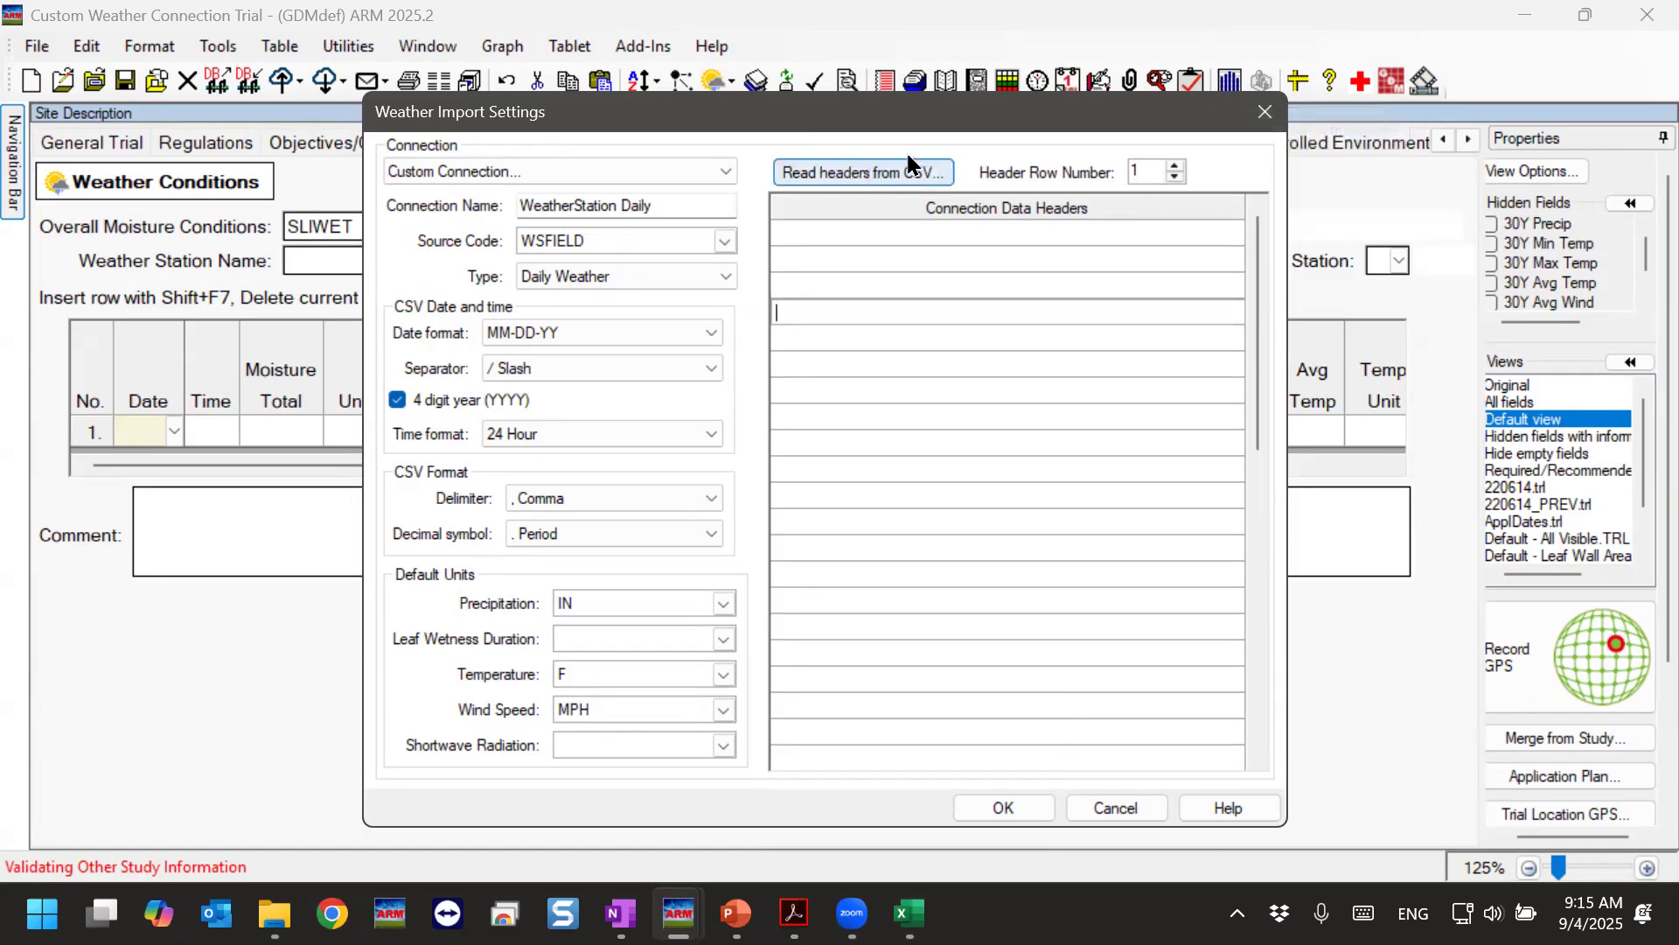
Read the connection's data headers from DailyExport-2.csv in the Weather Connection folder.
click(852, 173)
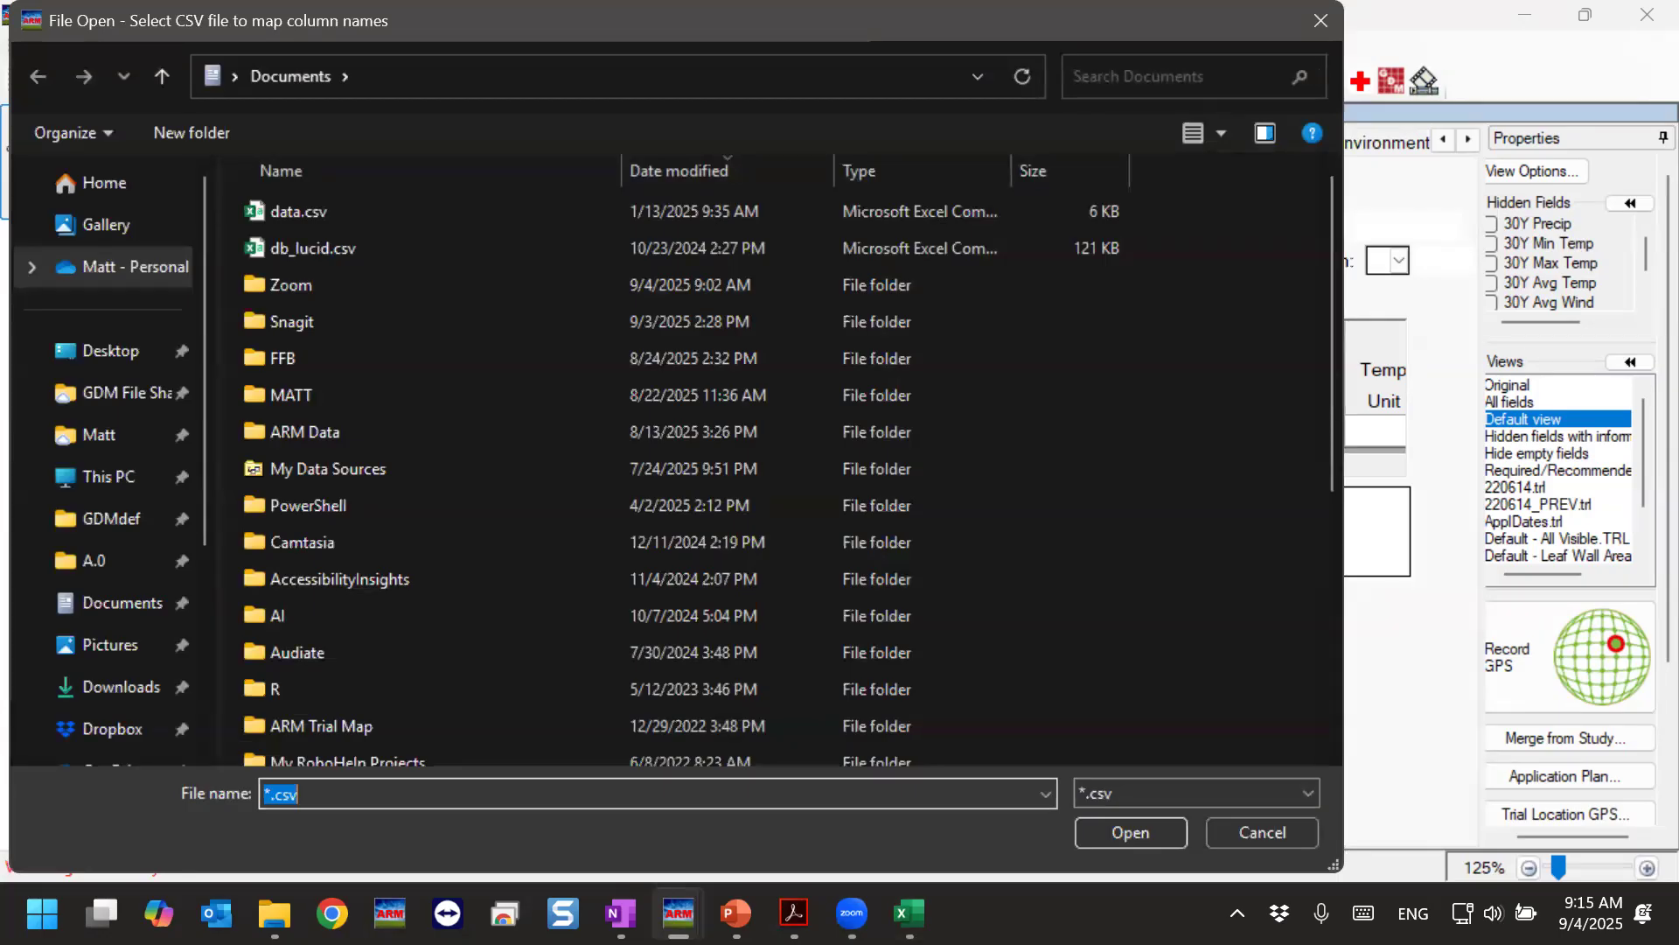
key(alt+Tab)
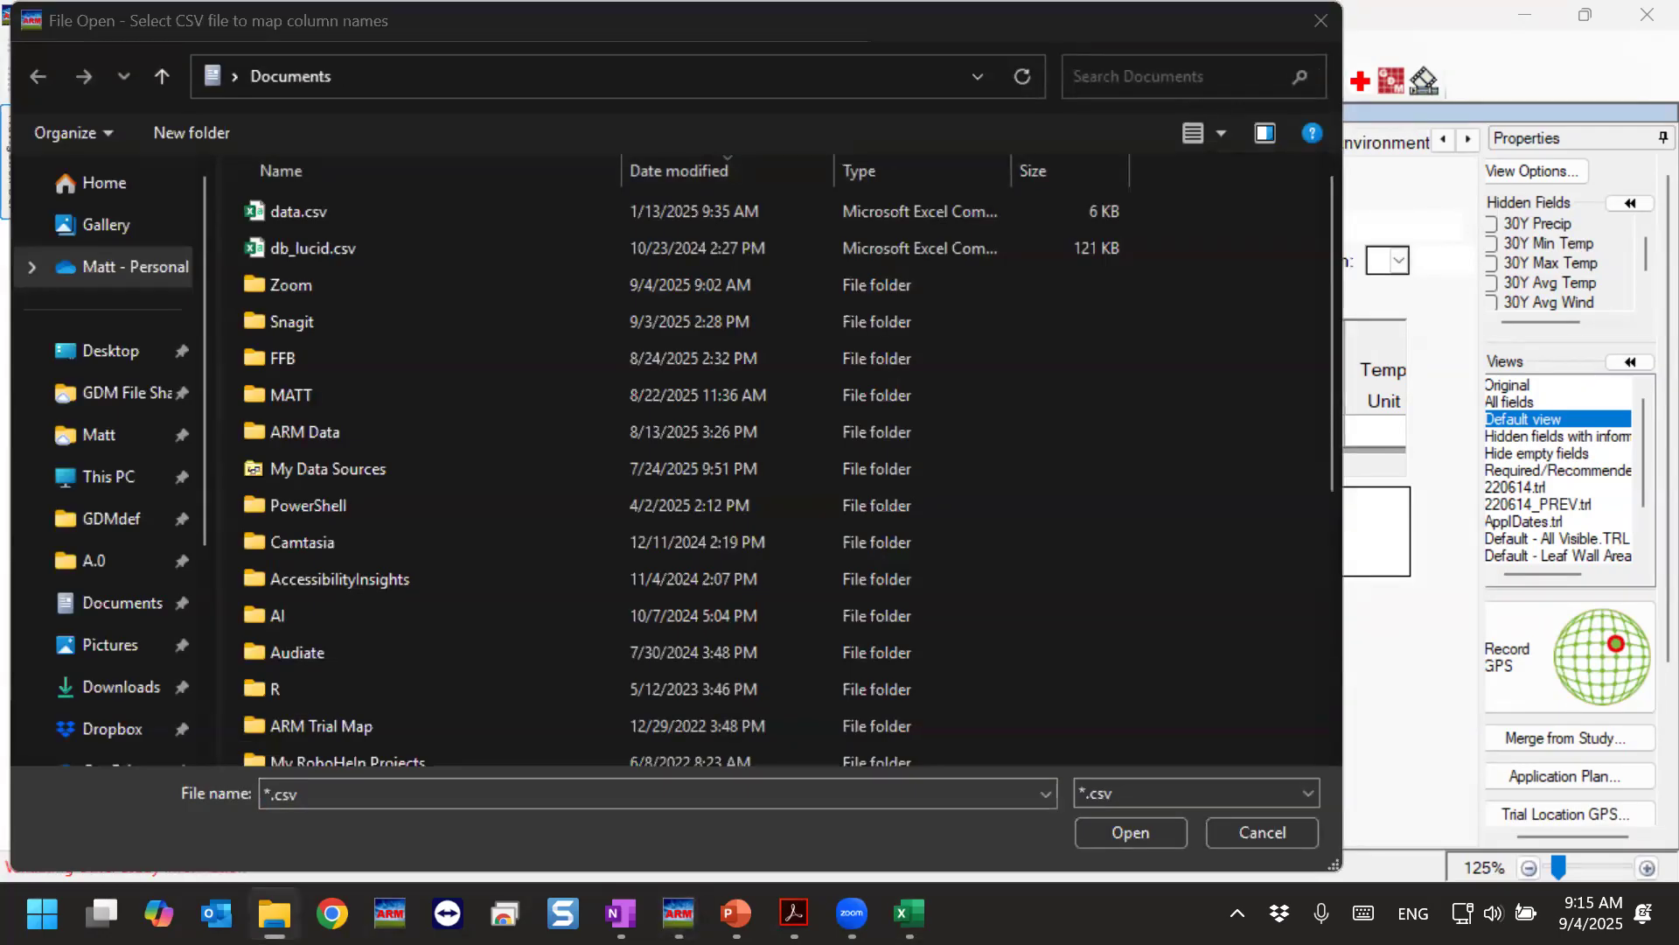
click(843, 79)
key(ctrl+v)
key(Return)
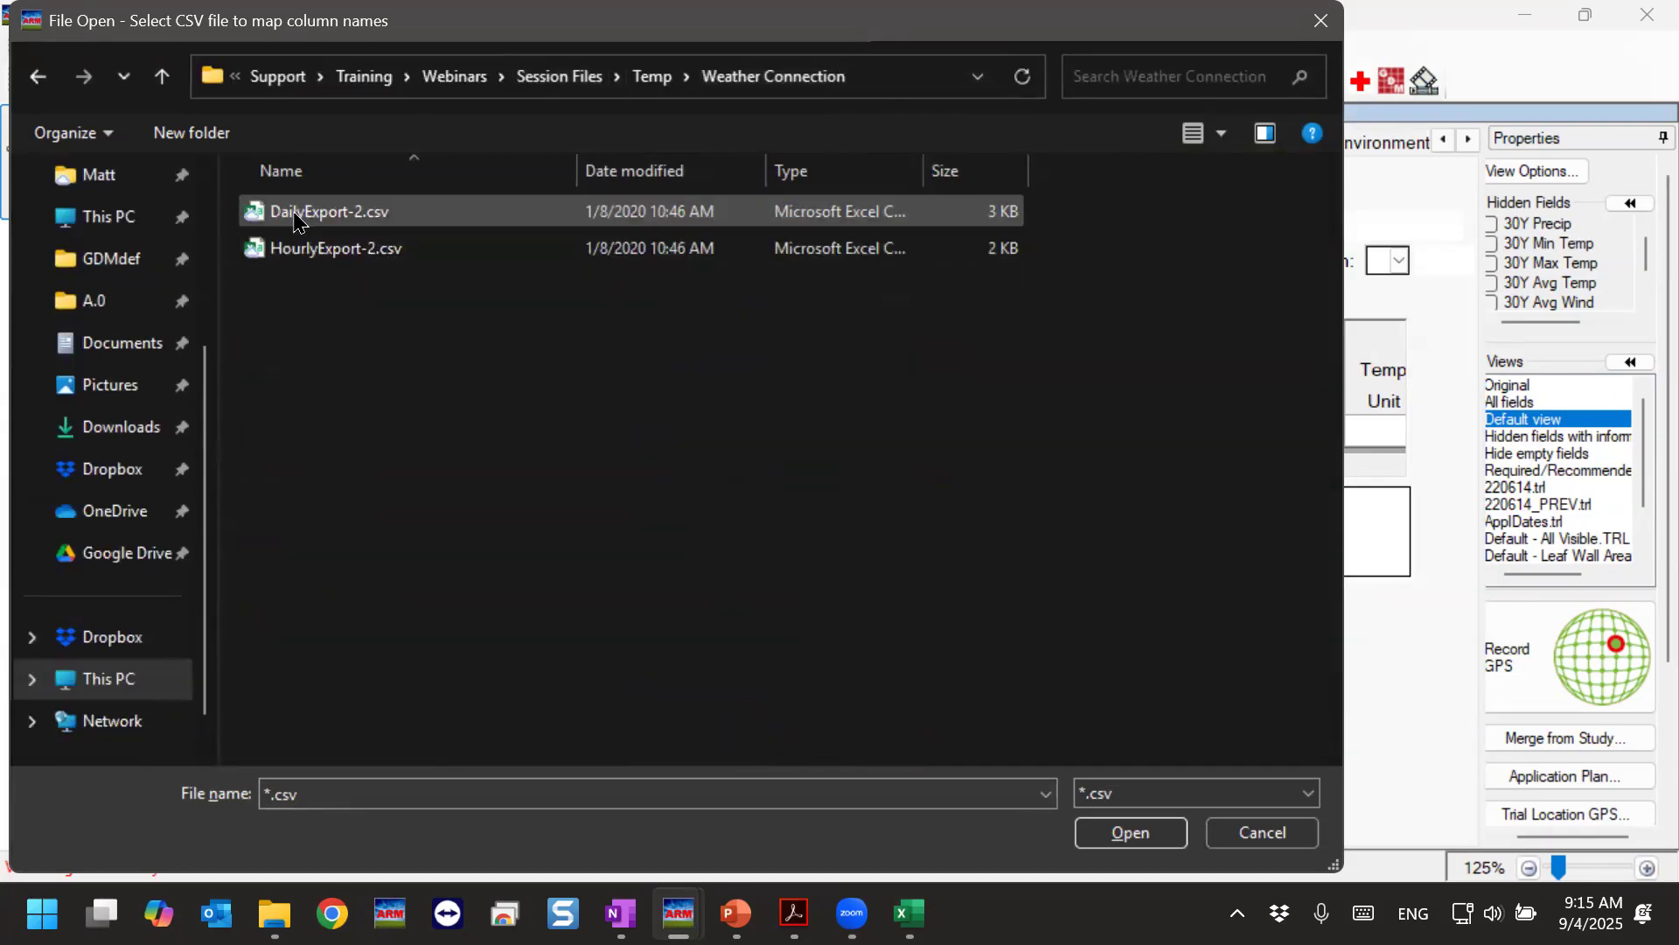
click(298, 214)
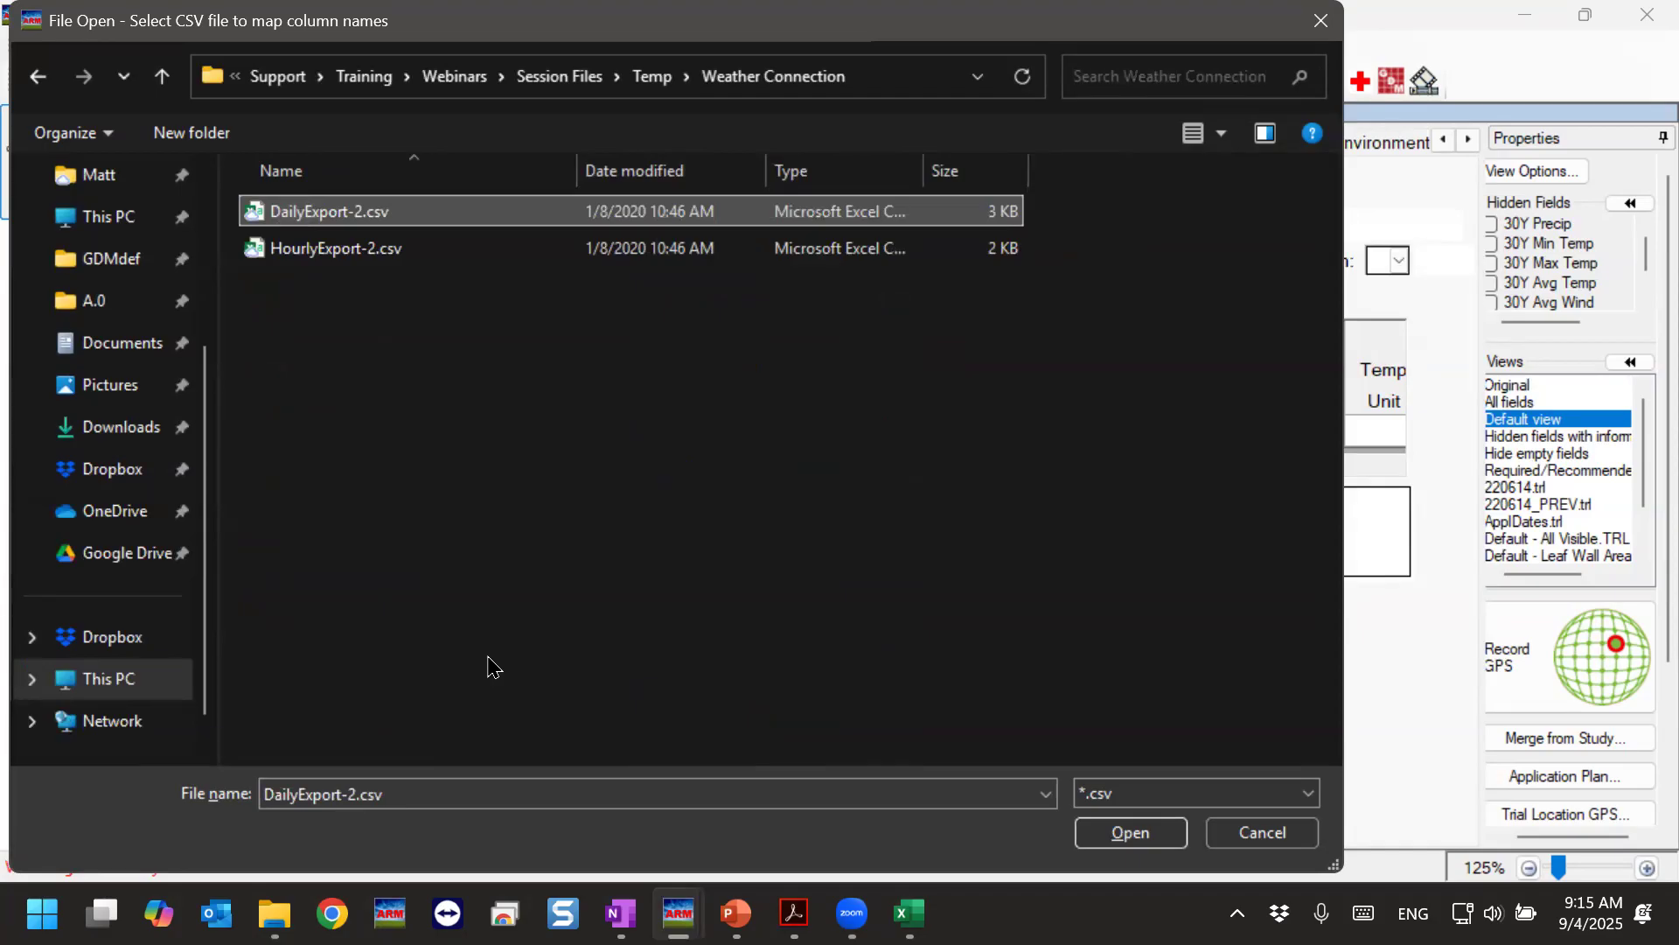
click(1126, 836)
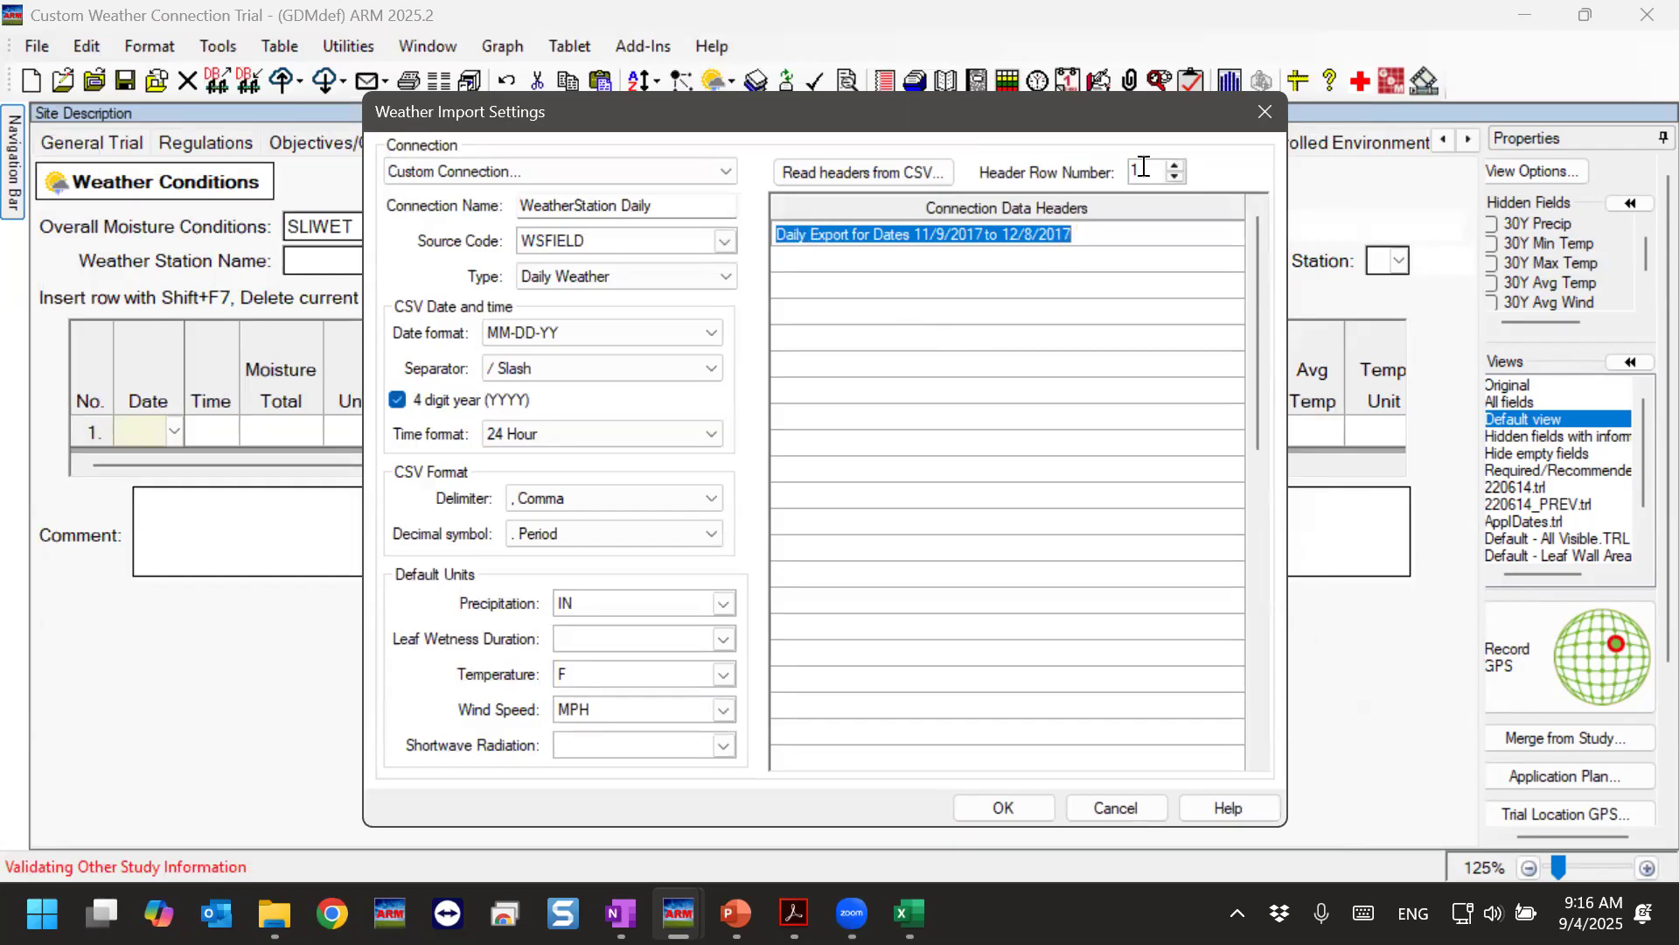
Switch to Excel to check which row of DailyExport-2.csv holds the column headers, and return to ARM's weather import settings.
mouse_move(910, 914)
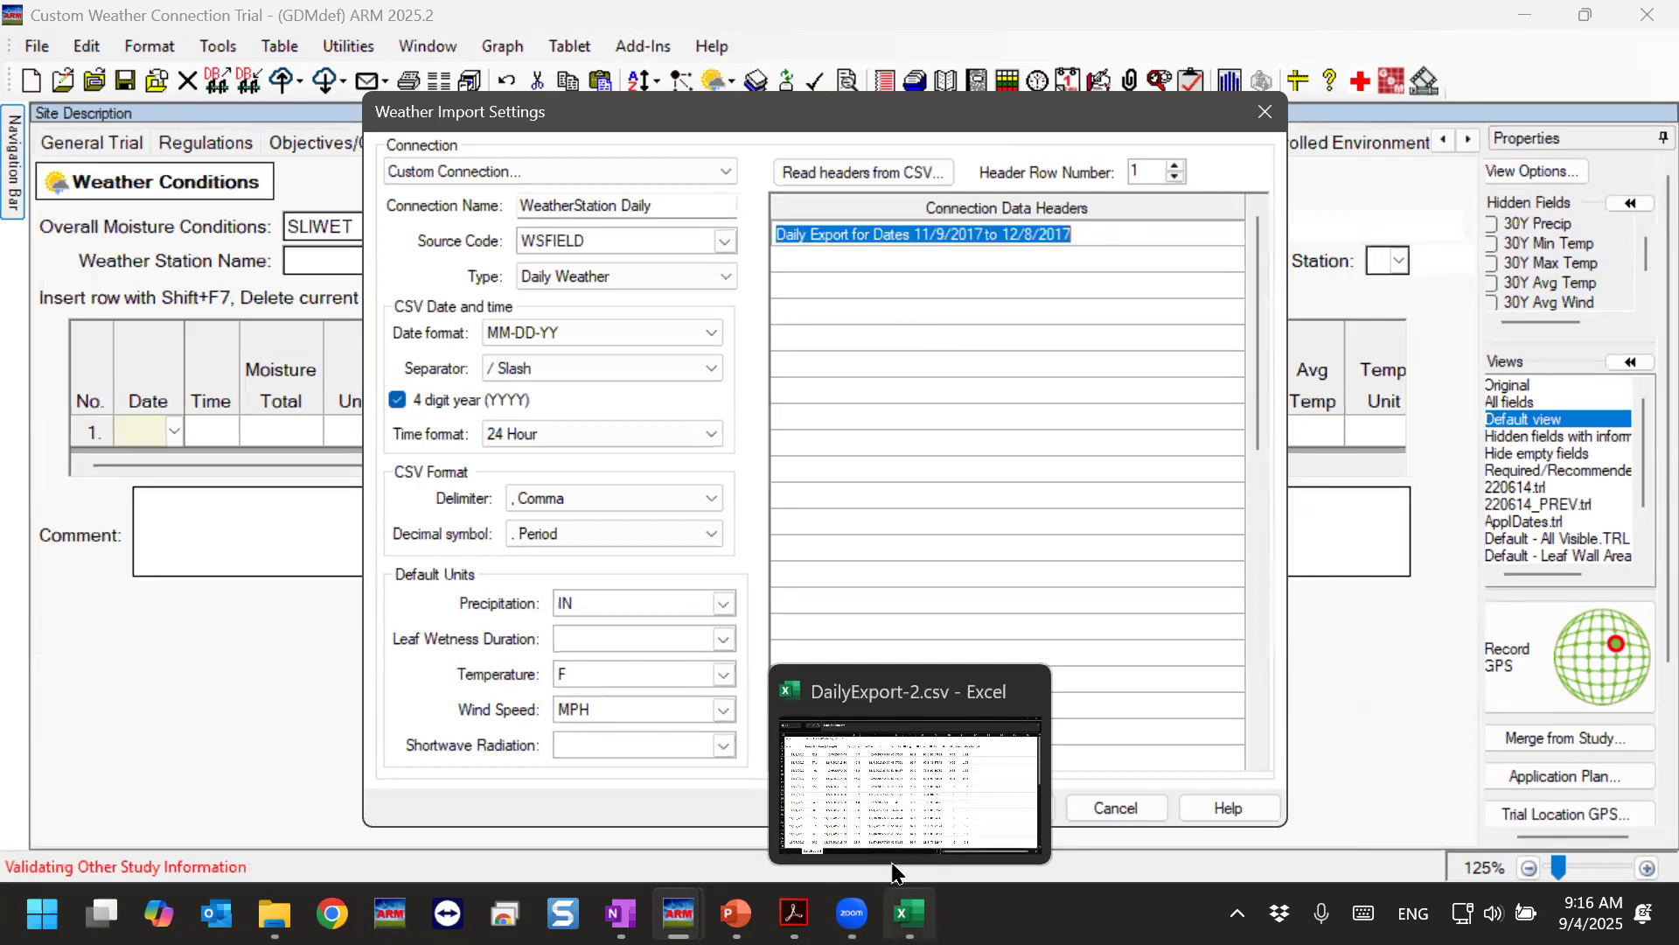
click(900, 758)
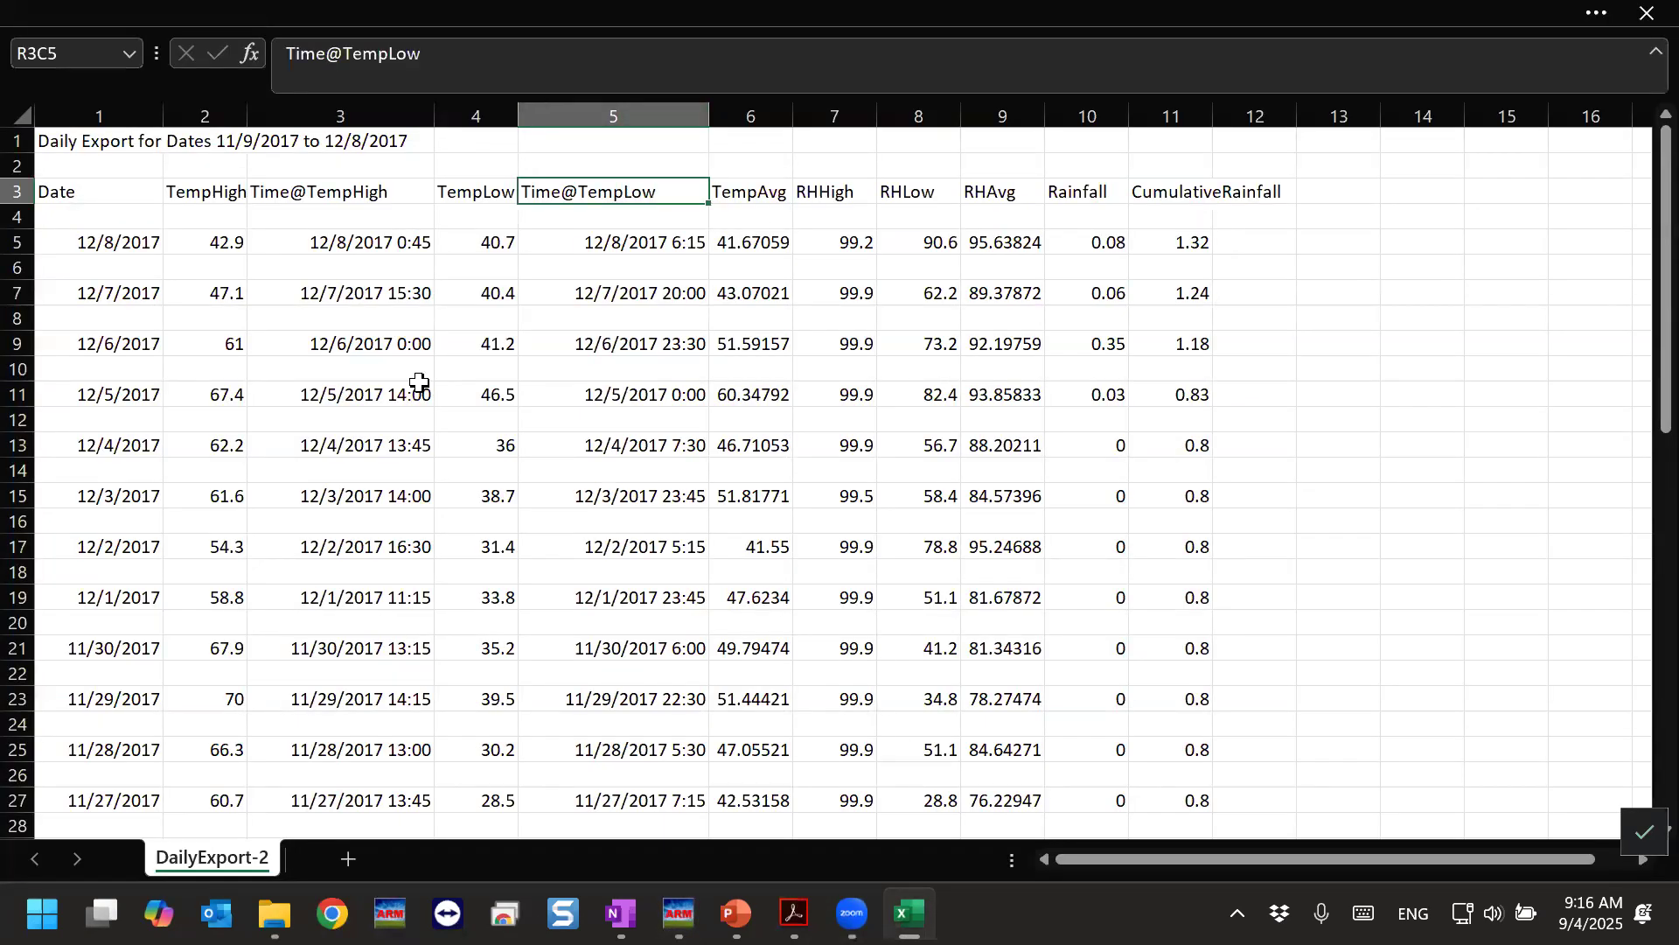
click(88, 141)
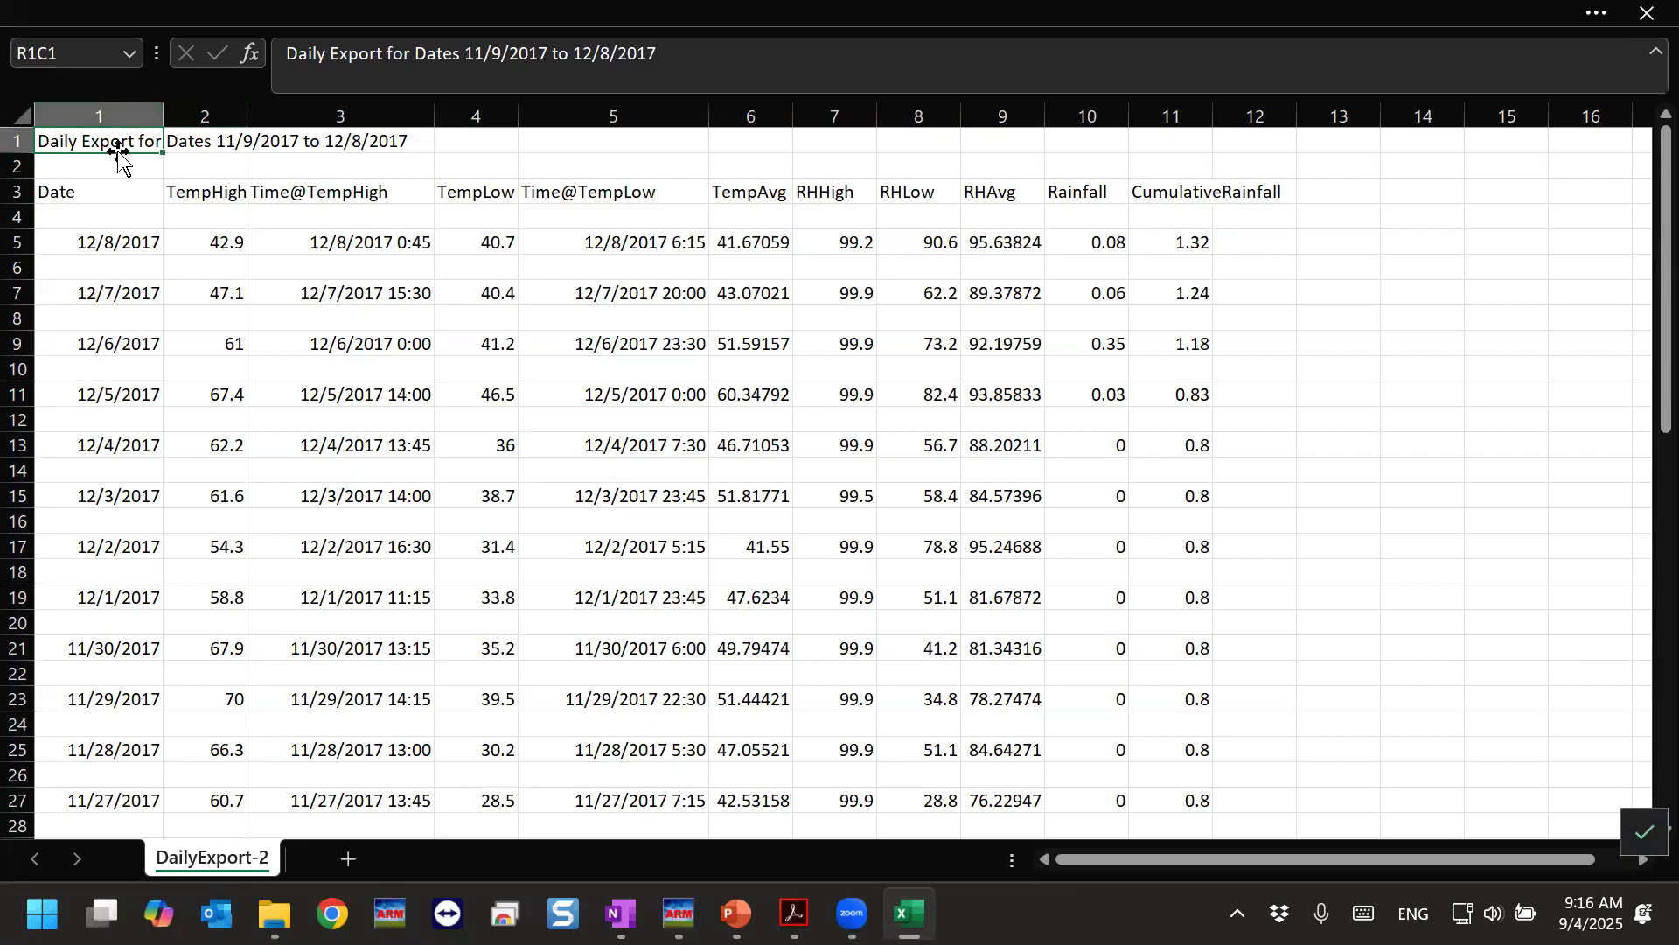
drag(83, 193, 1197, 644)
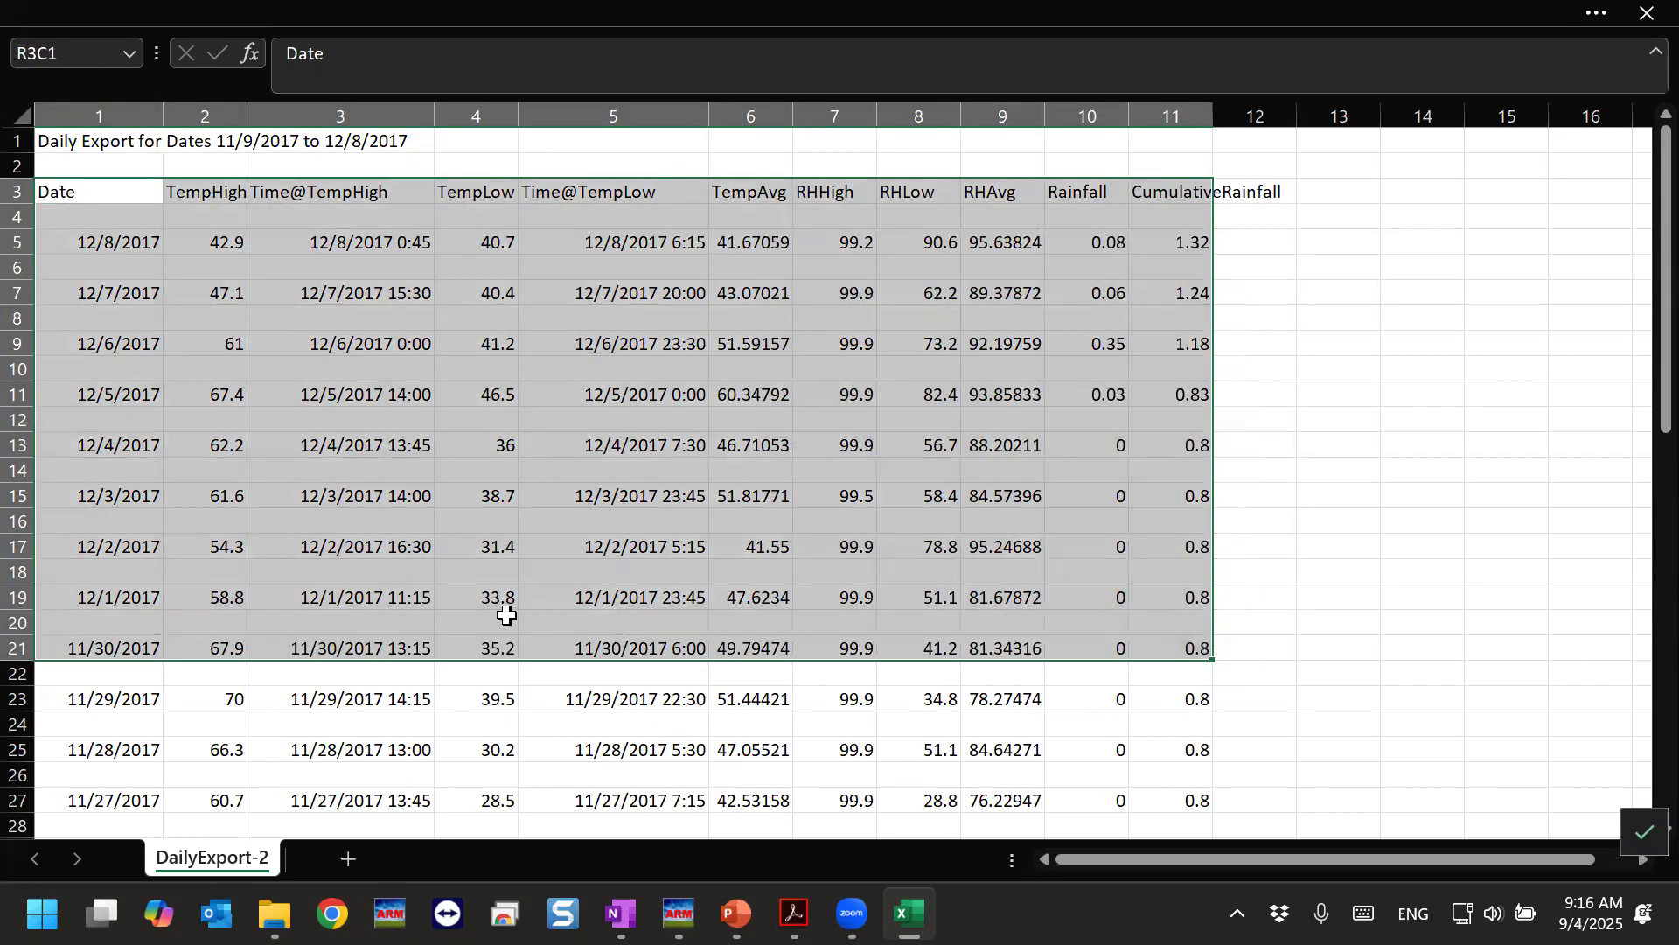
click(26, 191)
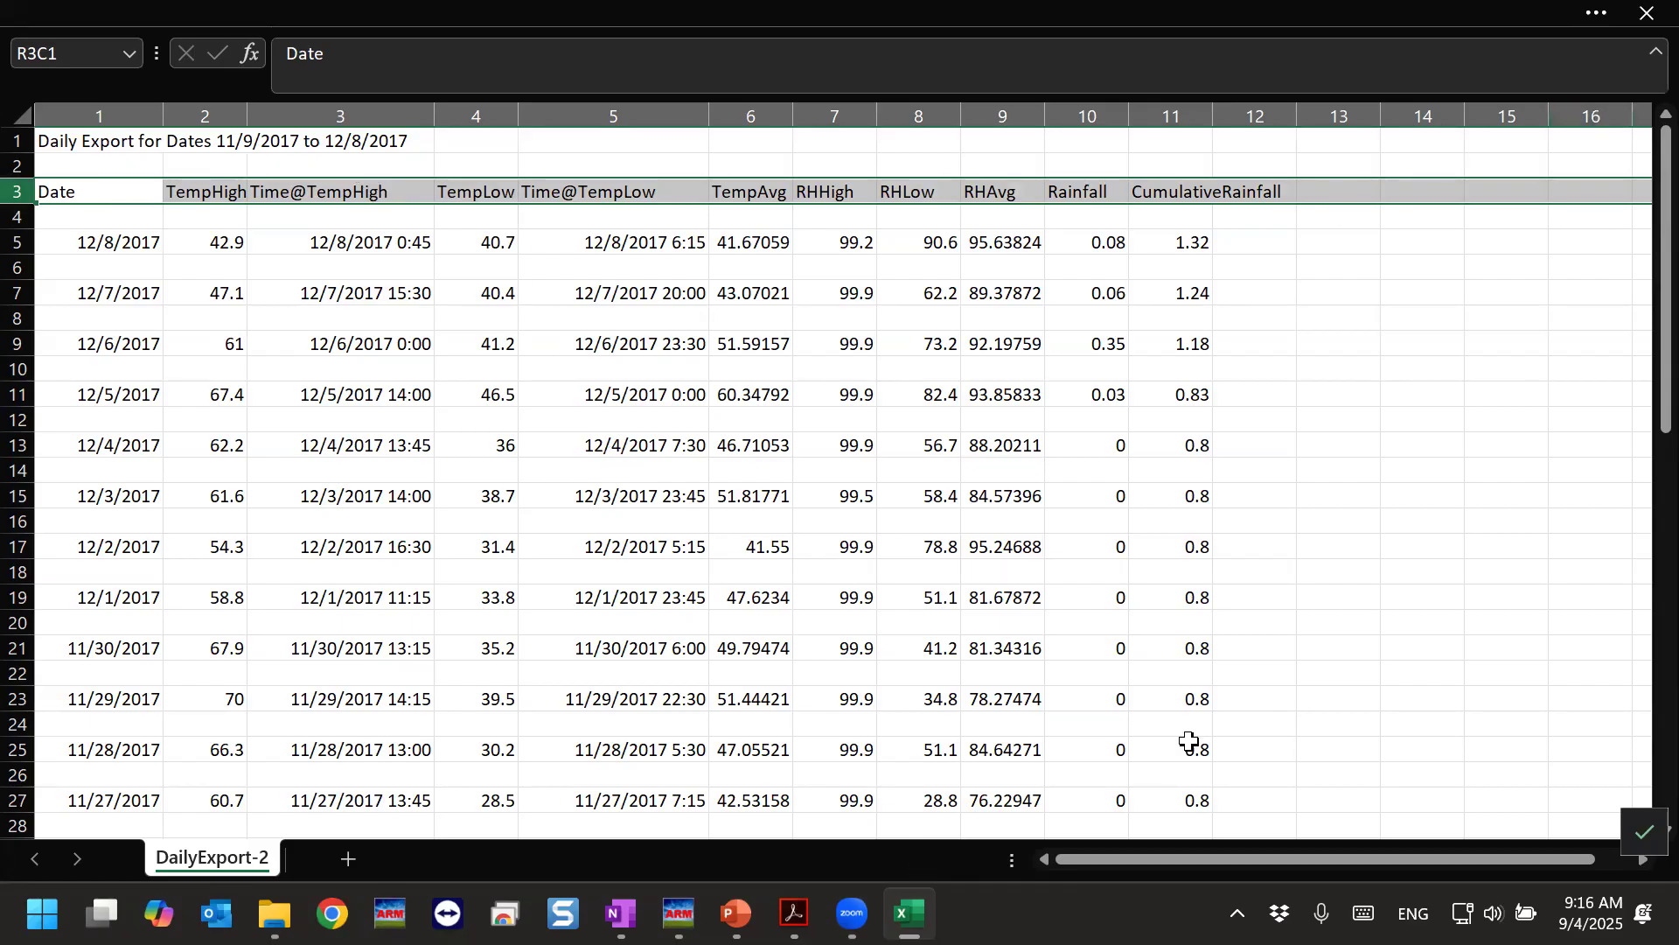
mouse_move(679, 913)
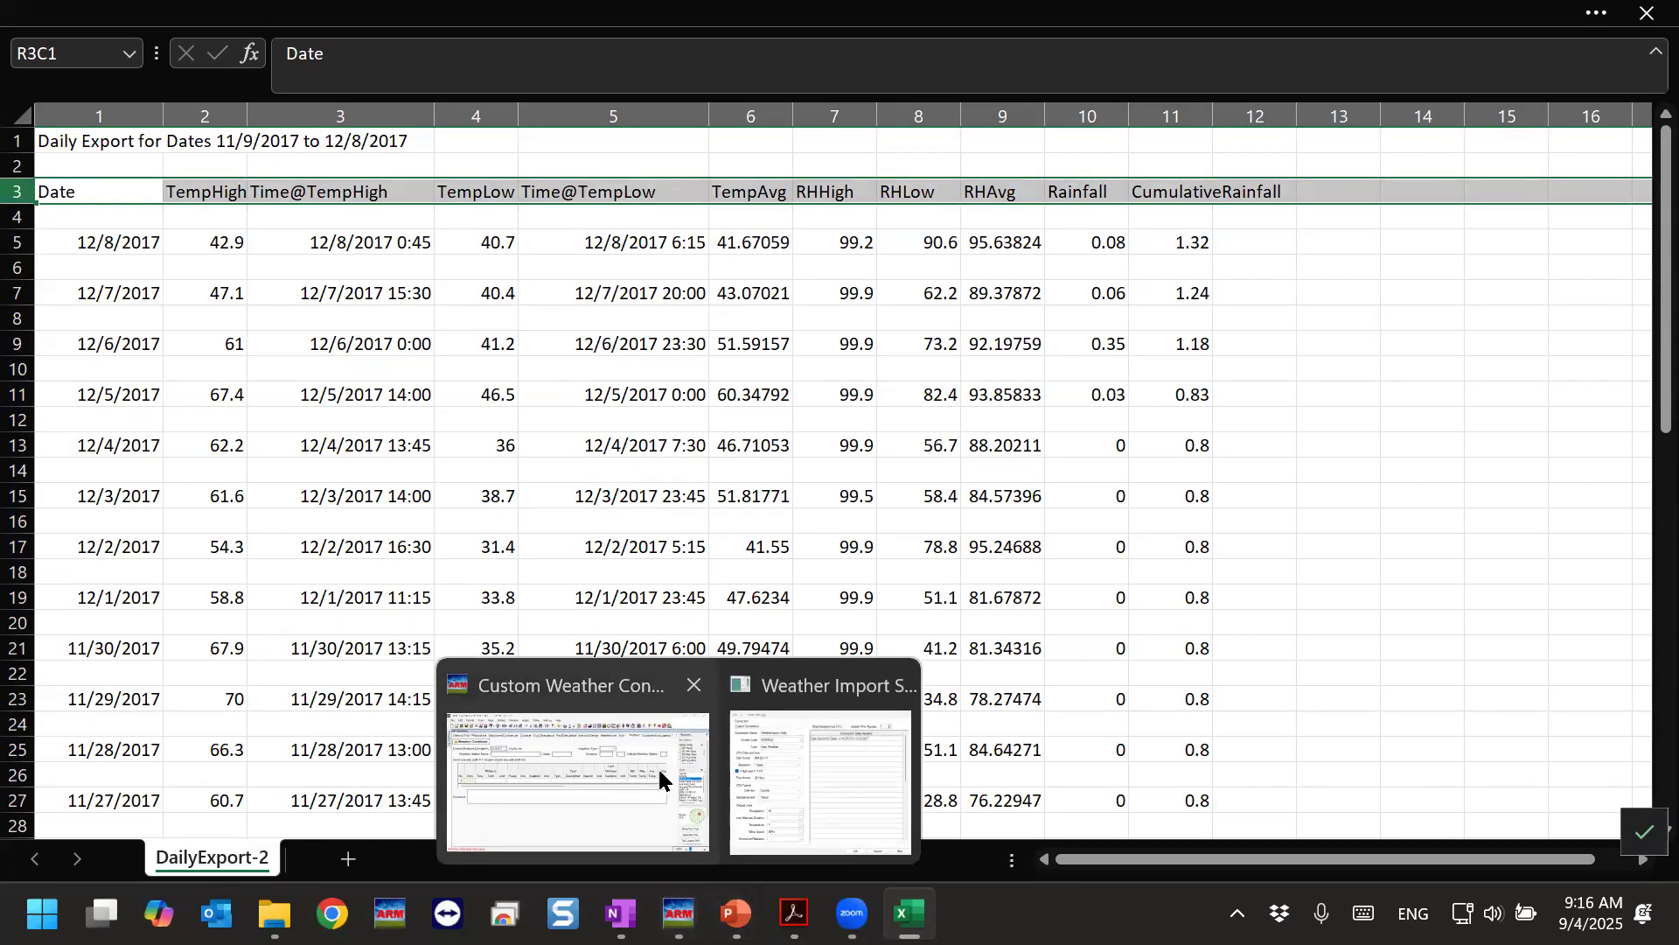
click(792, 748)
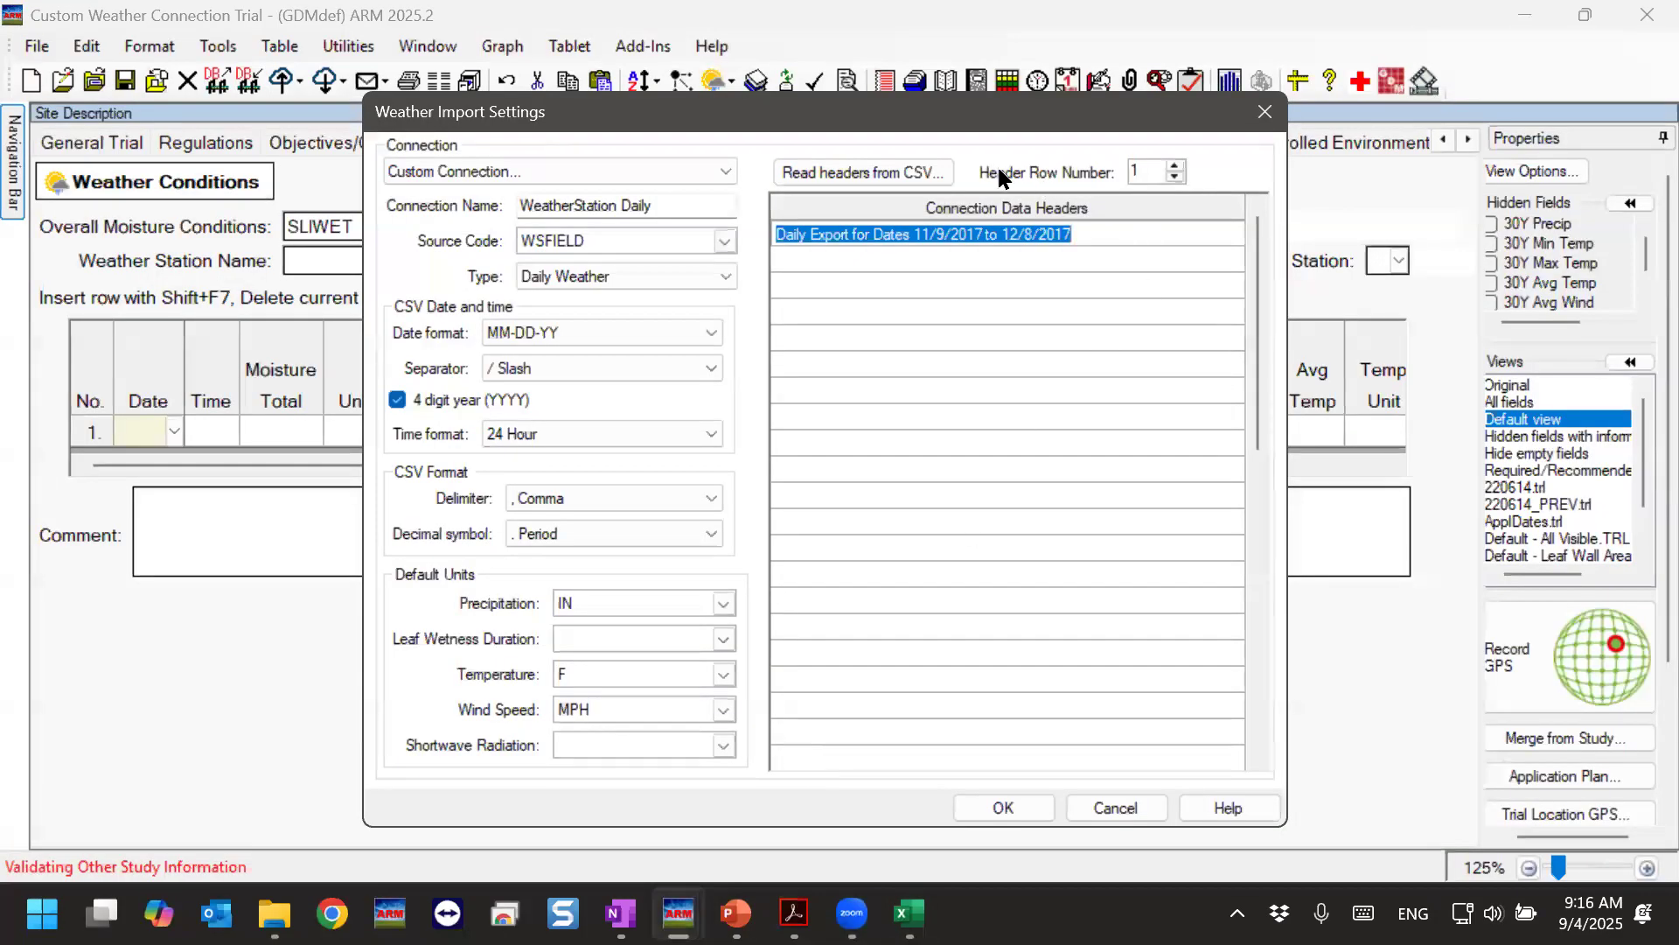
Set the header row number to 3 and accept the weather import settings.
click(1175, 166)
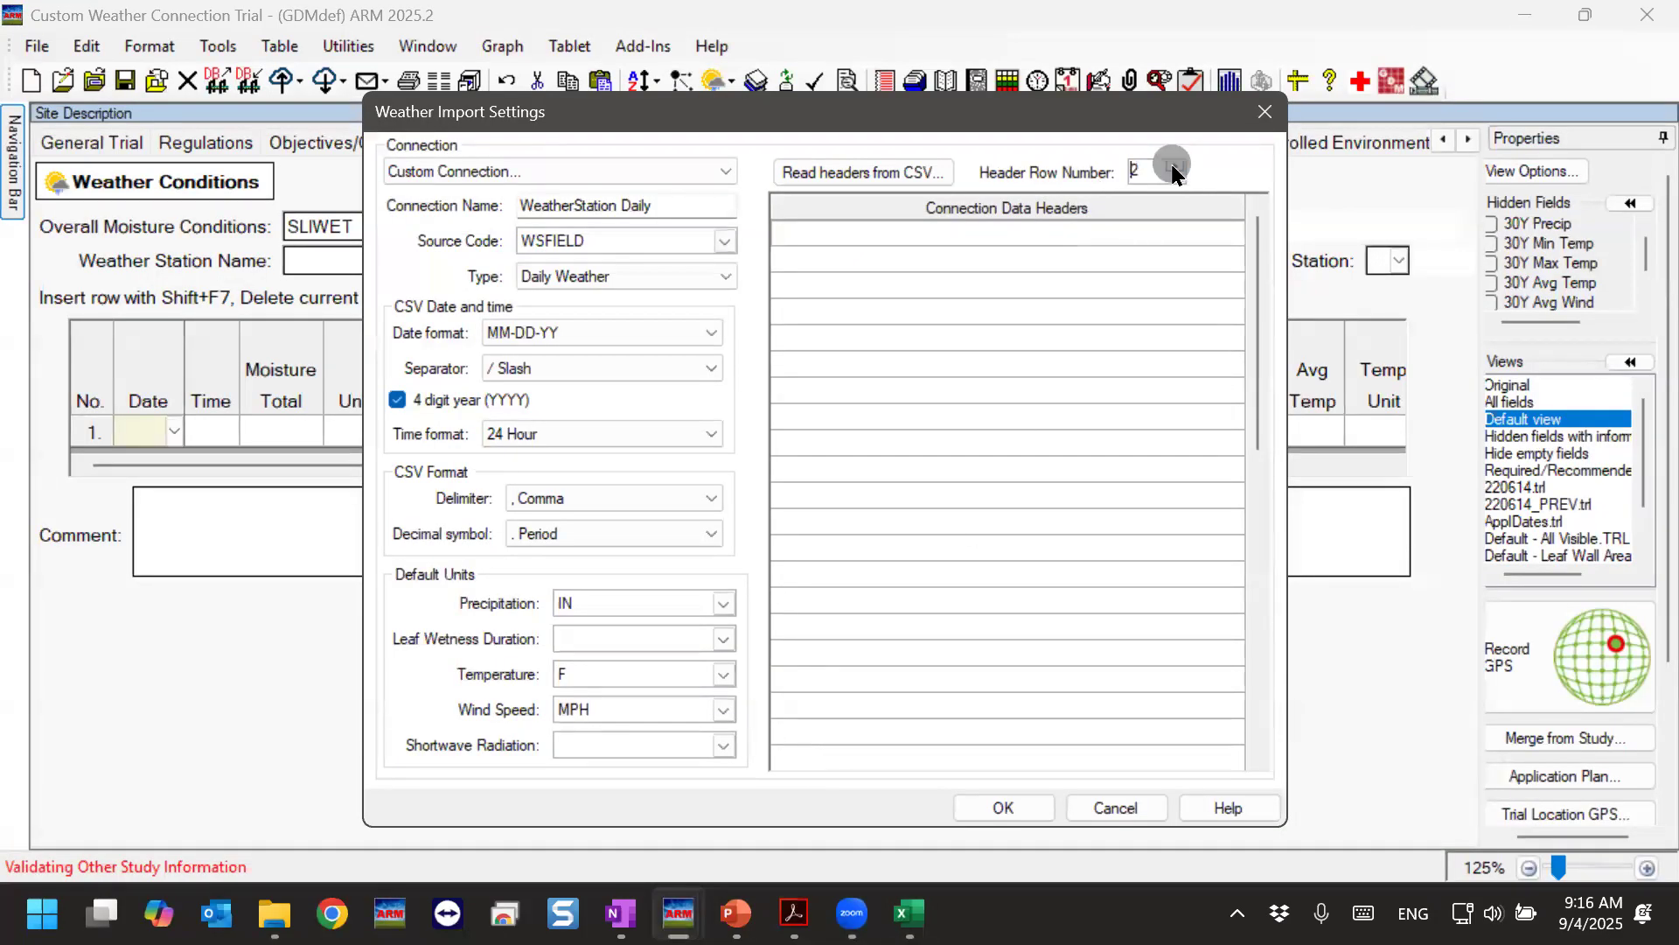
click(1175, 166)
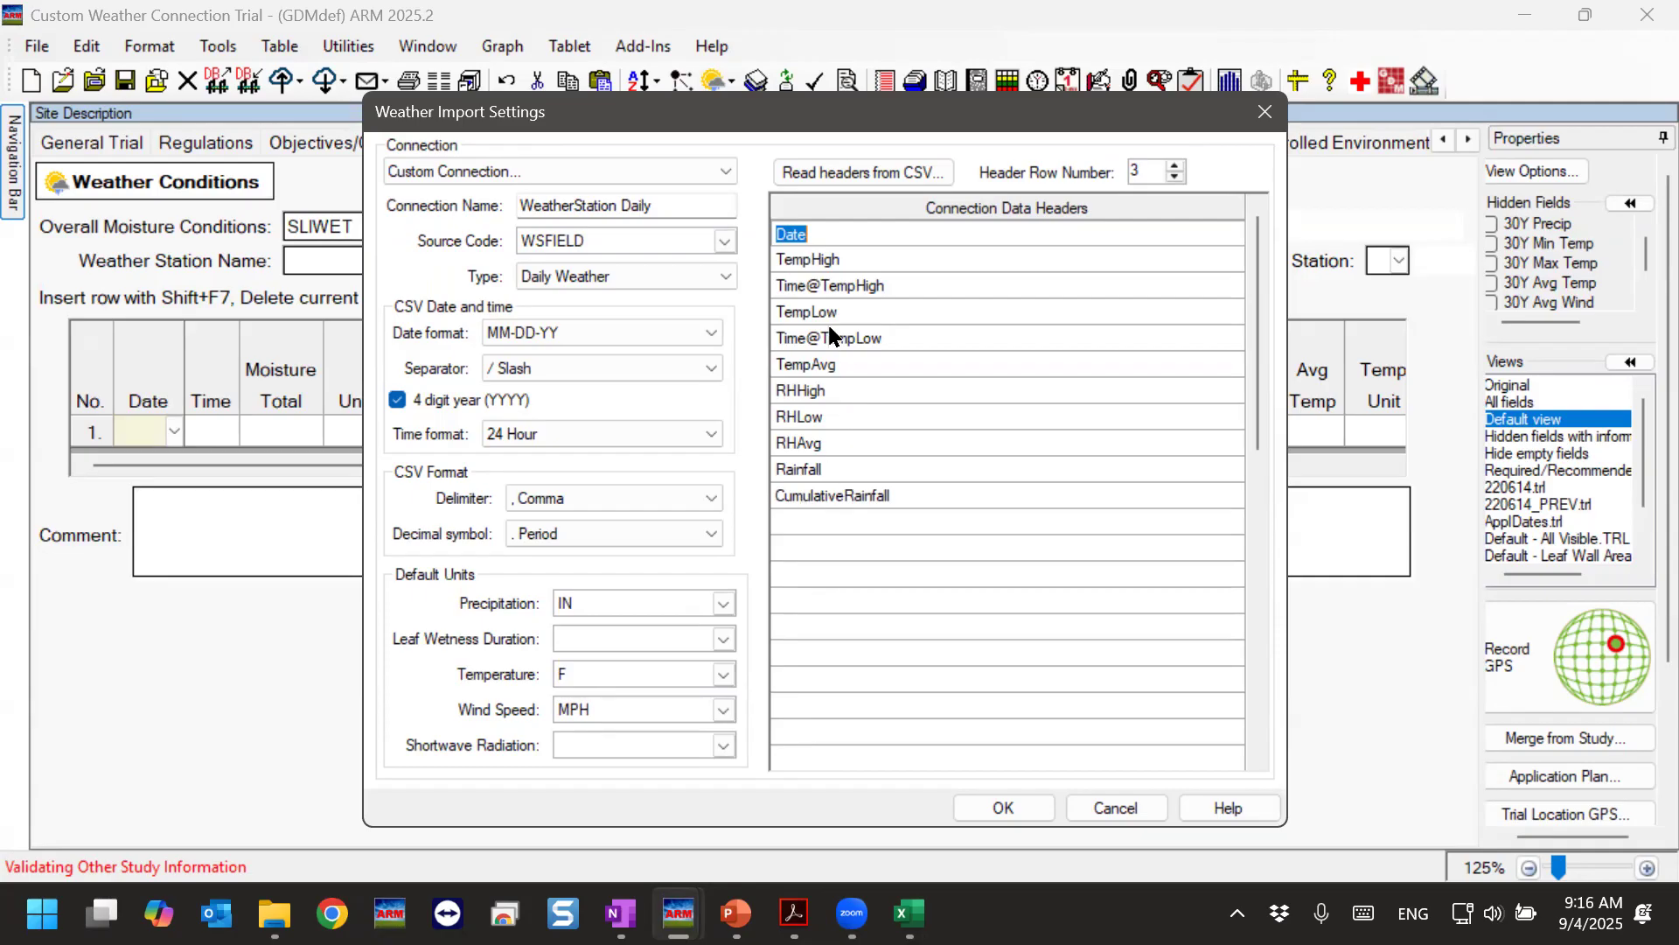
click(811, 254)
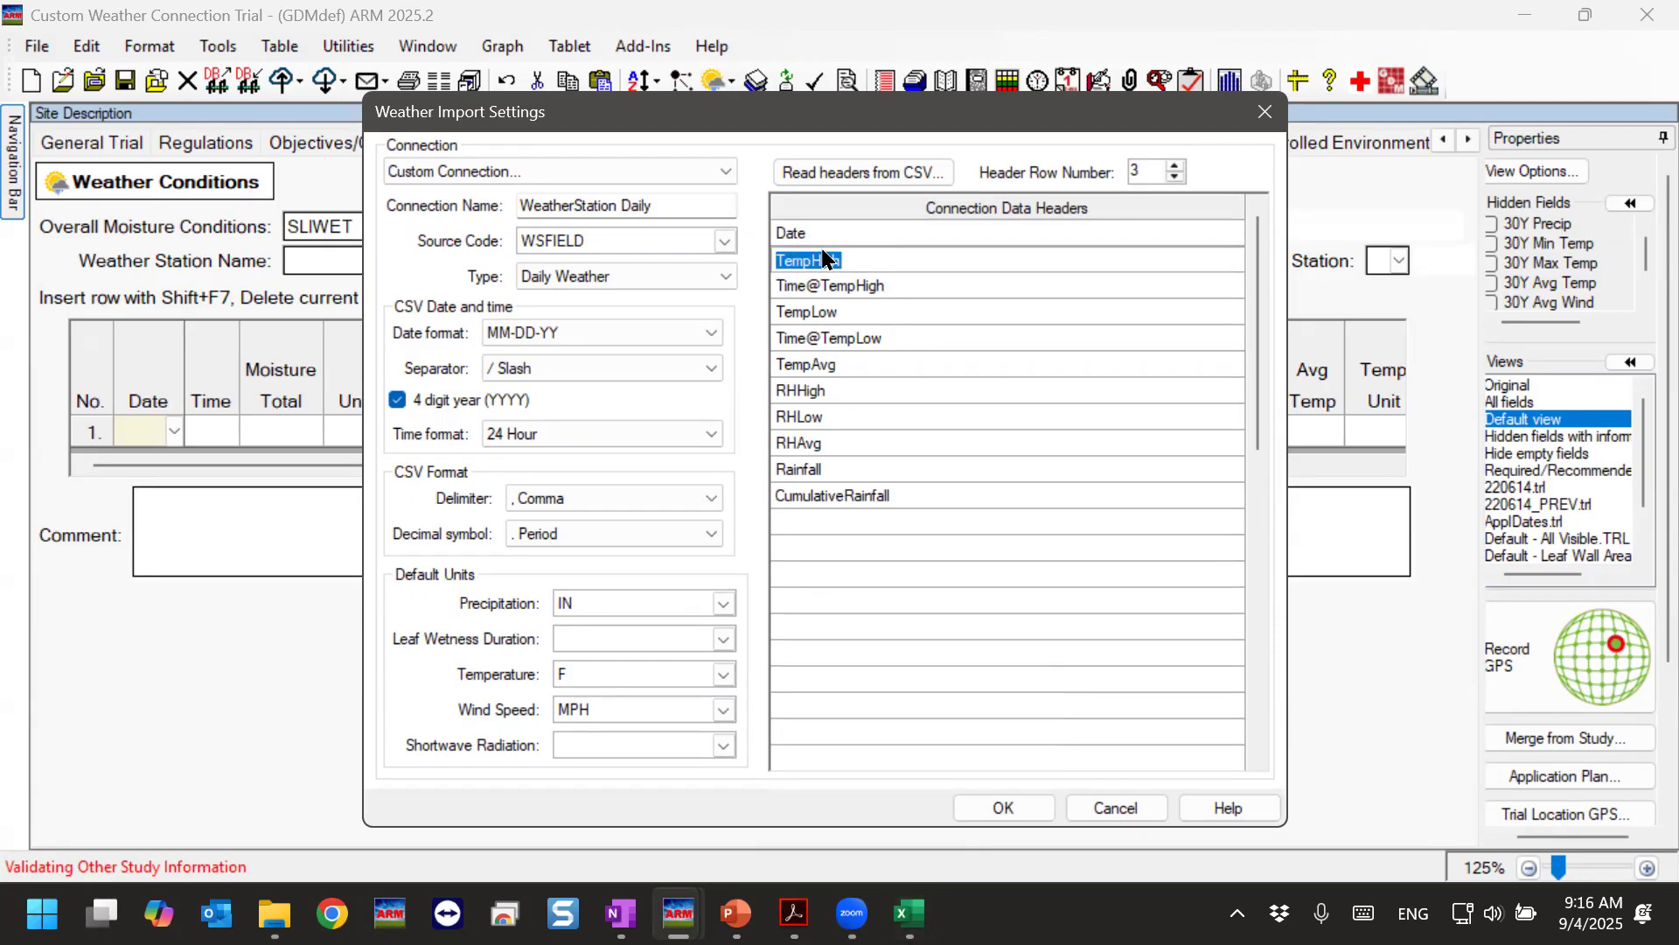
click(840, 317)
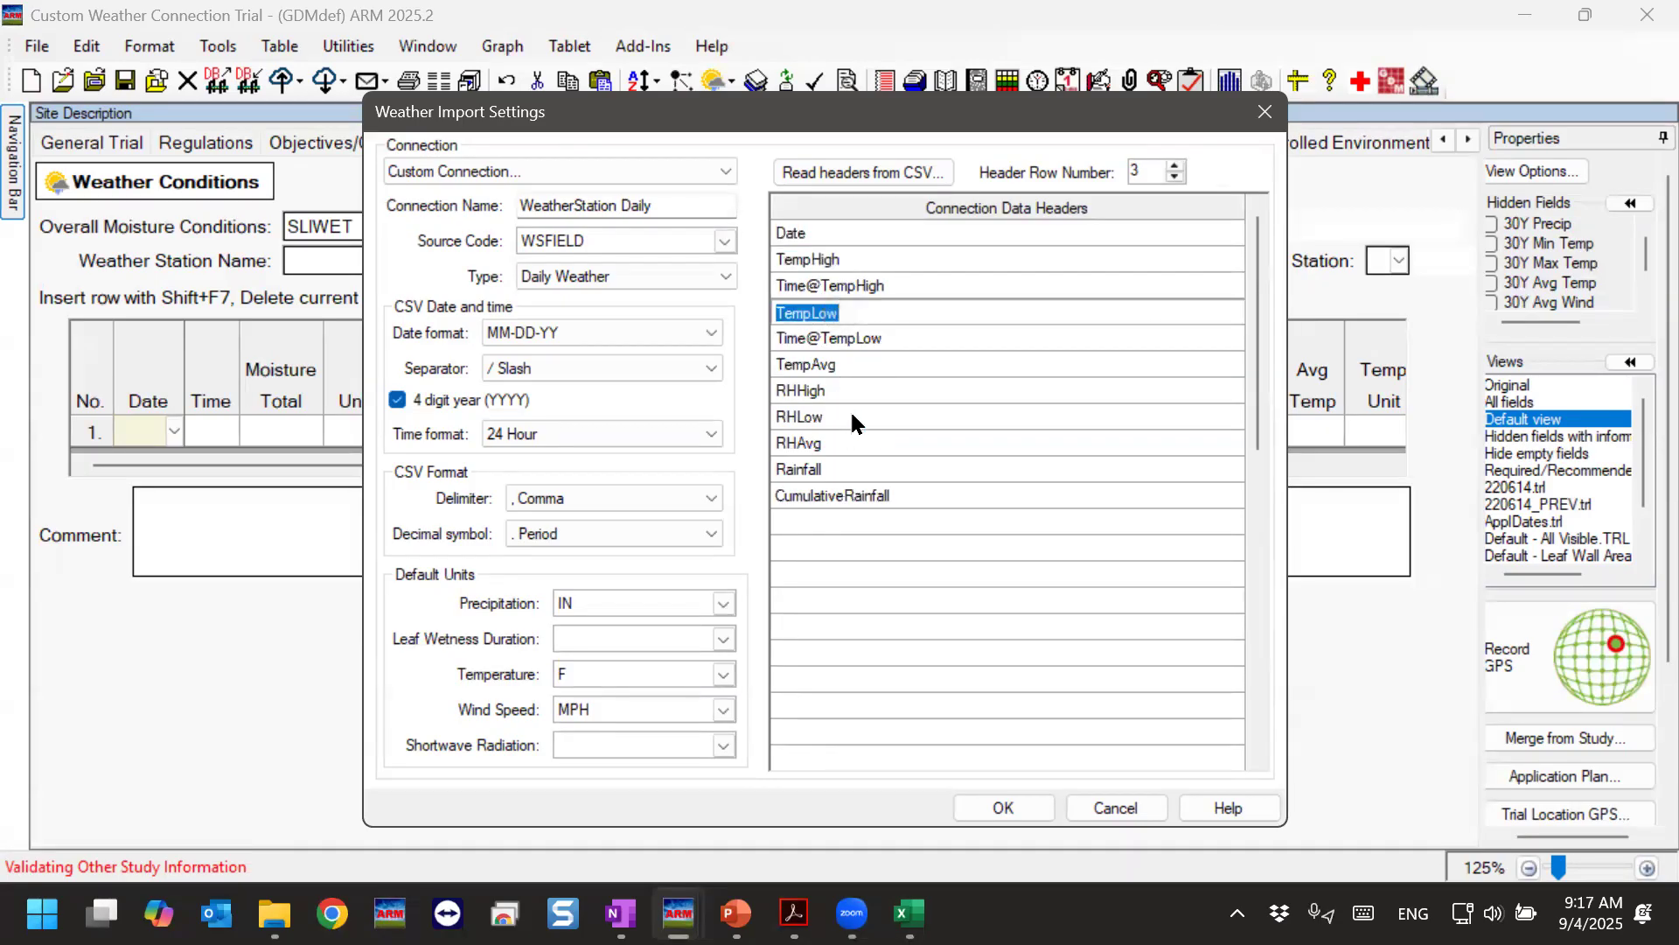
click(967, 811)
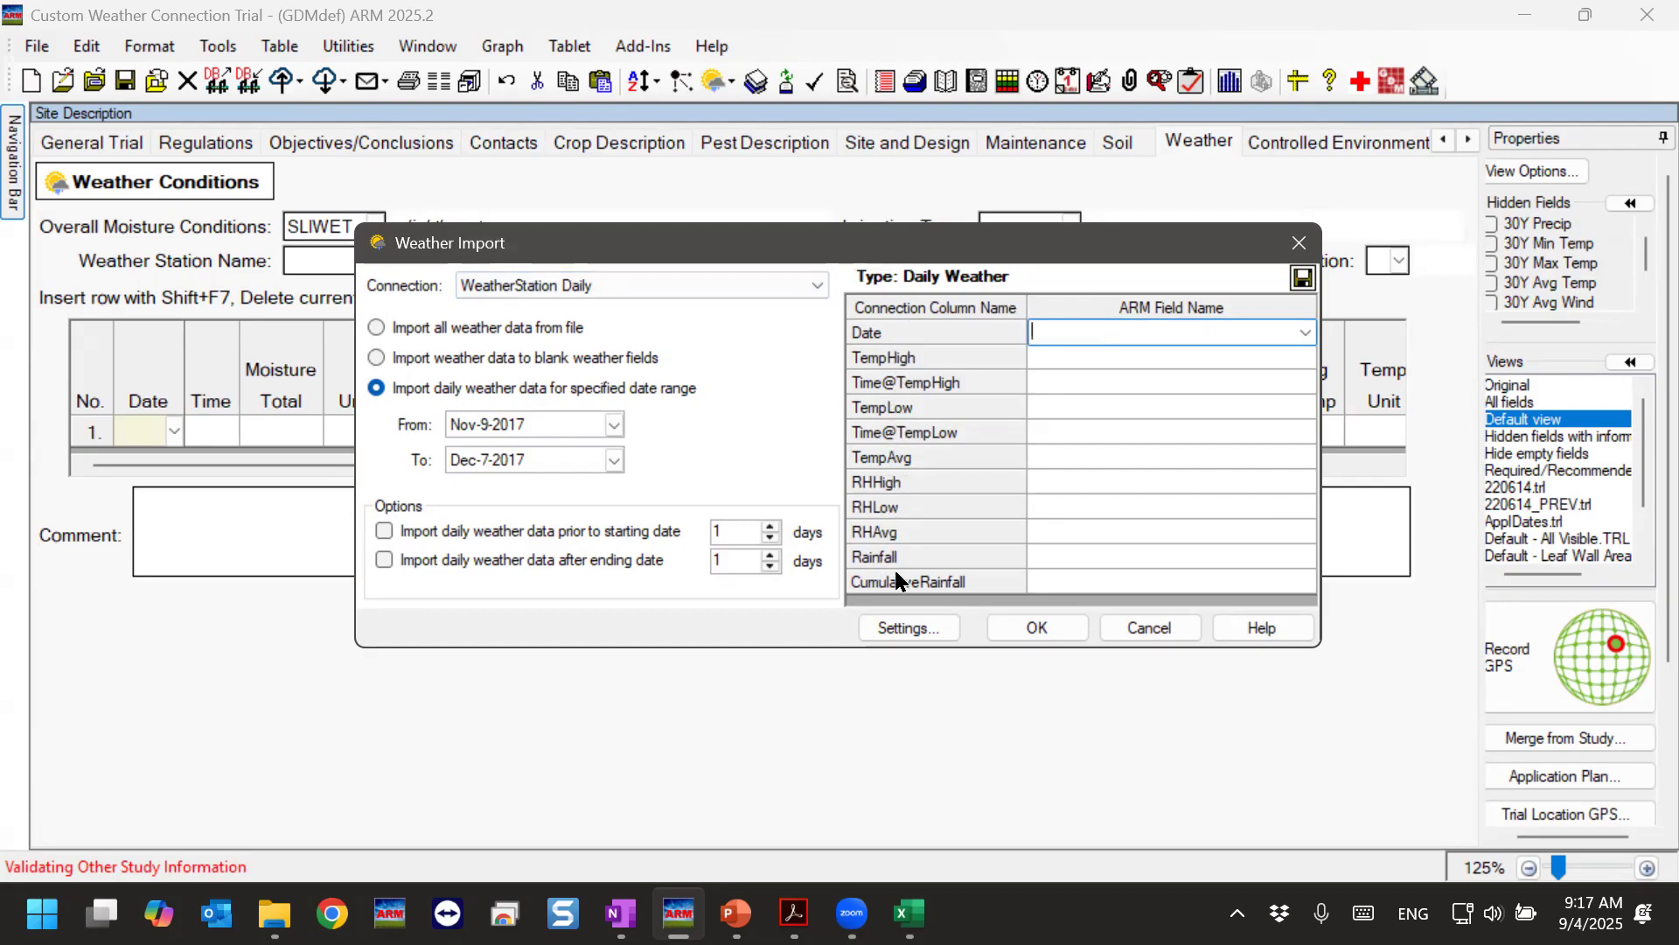
Map the connection's Date column to the ARM field Date and its TempHigh column to Max Temp.
click(1303, 337)
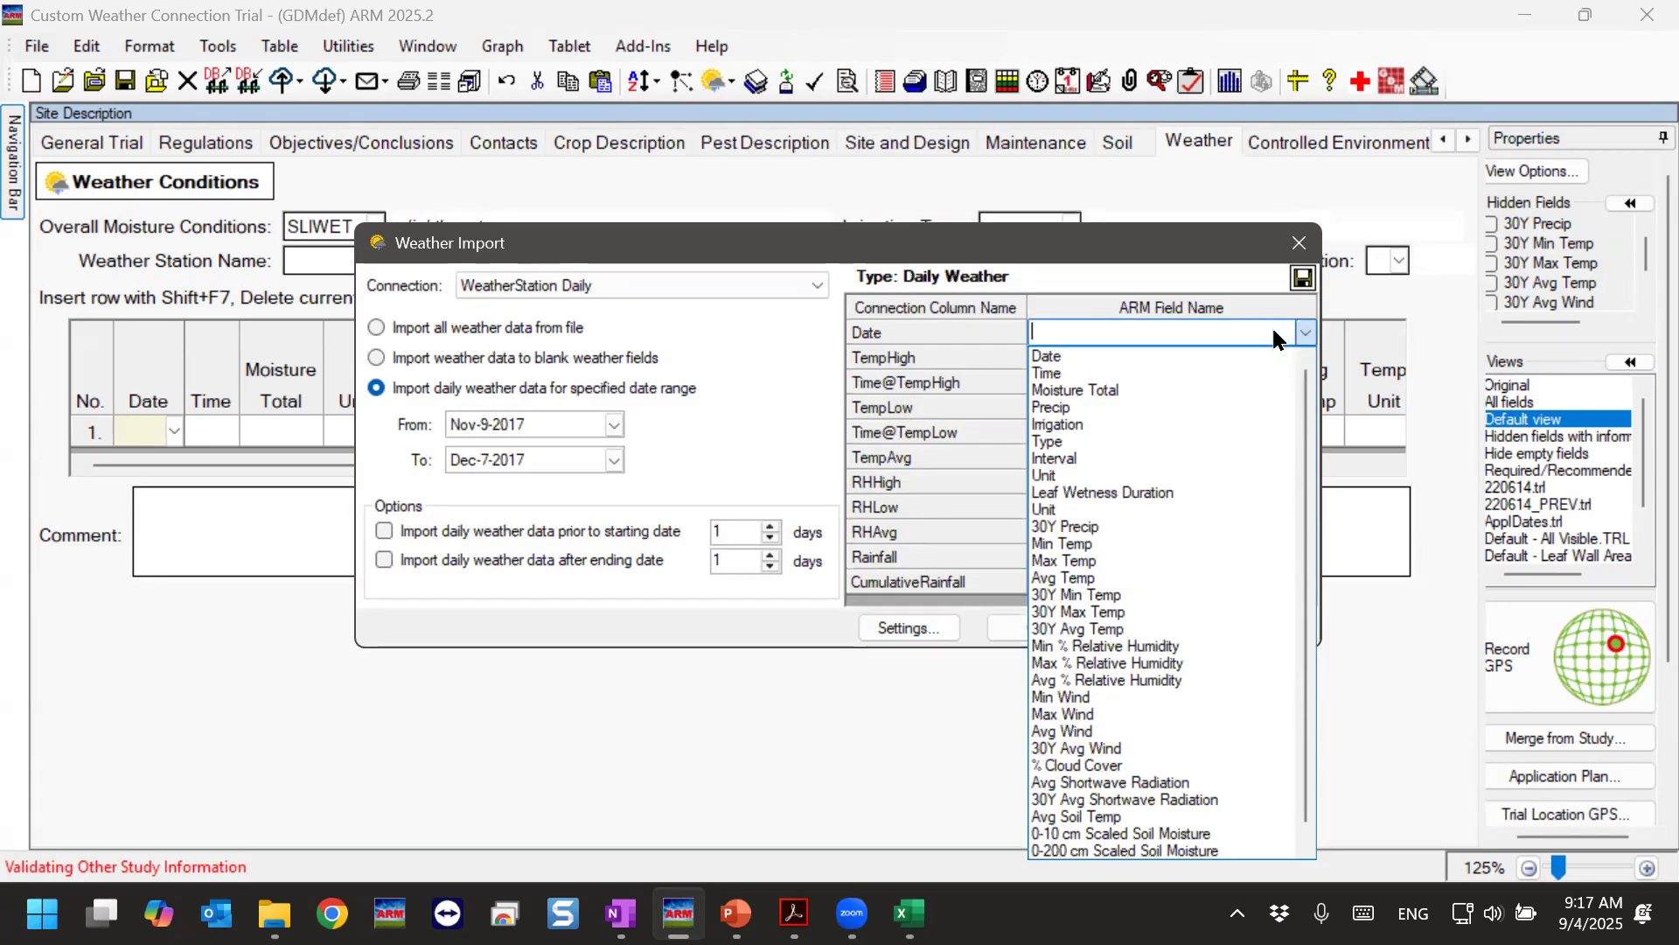
click(1054, 356)
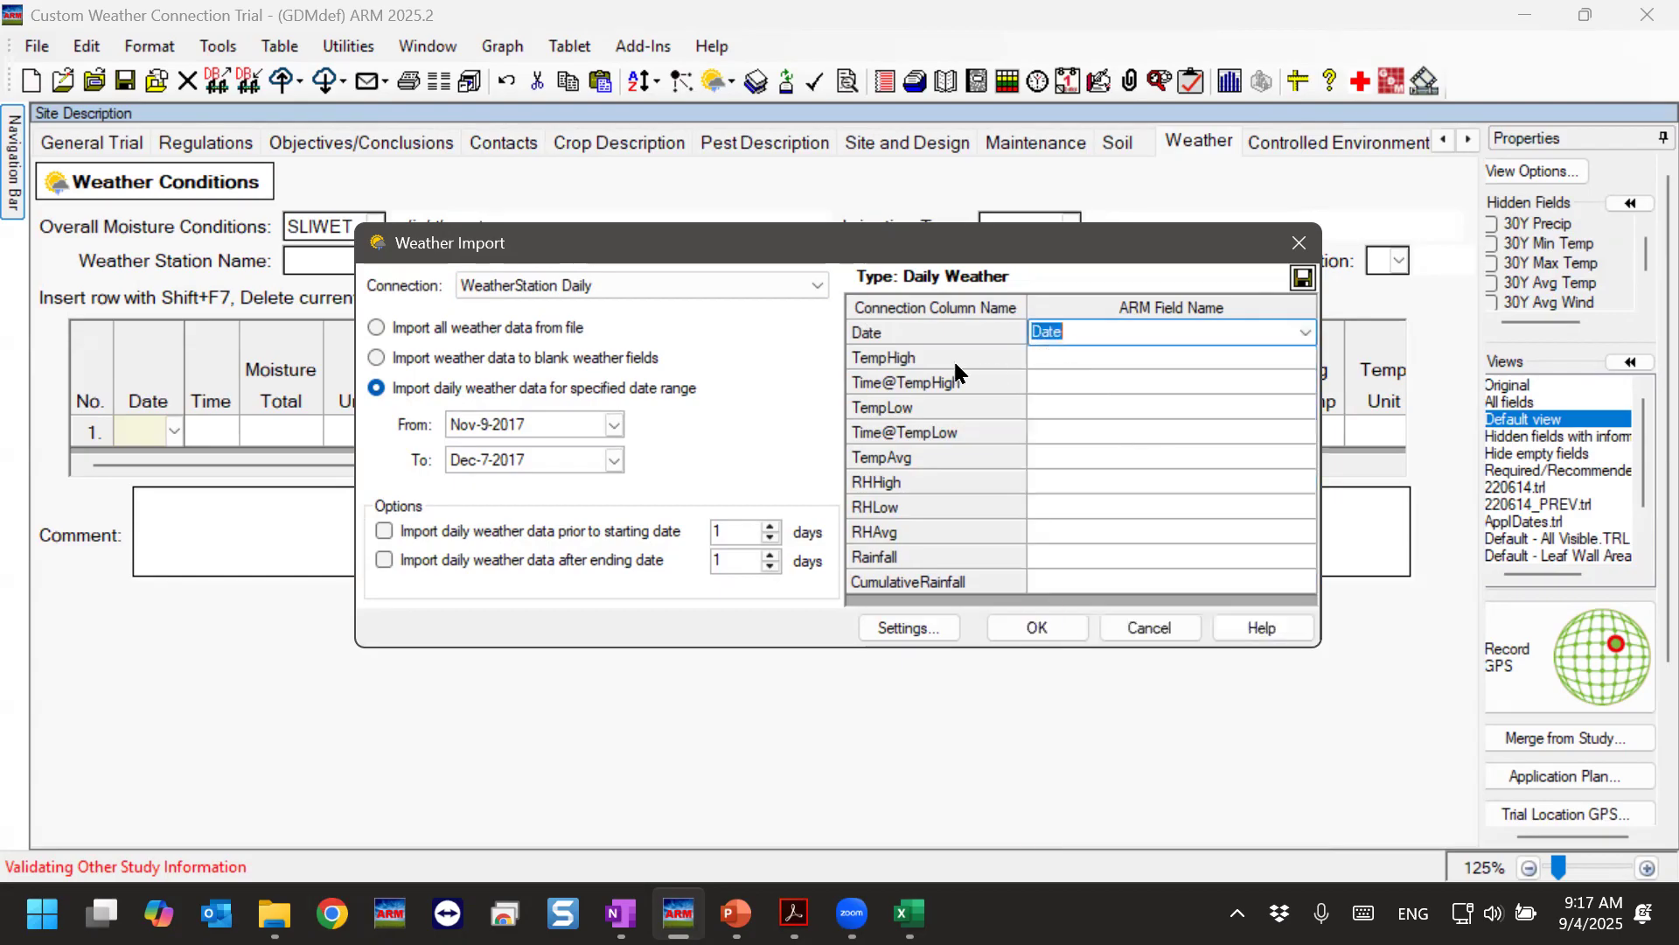
click(1128, 361)
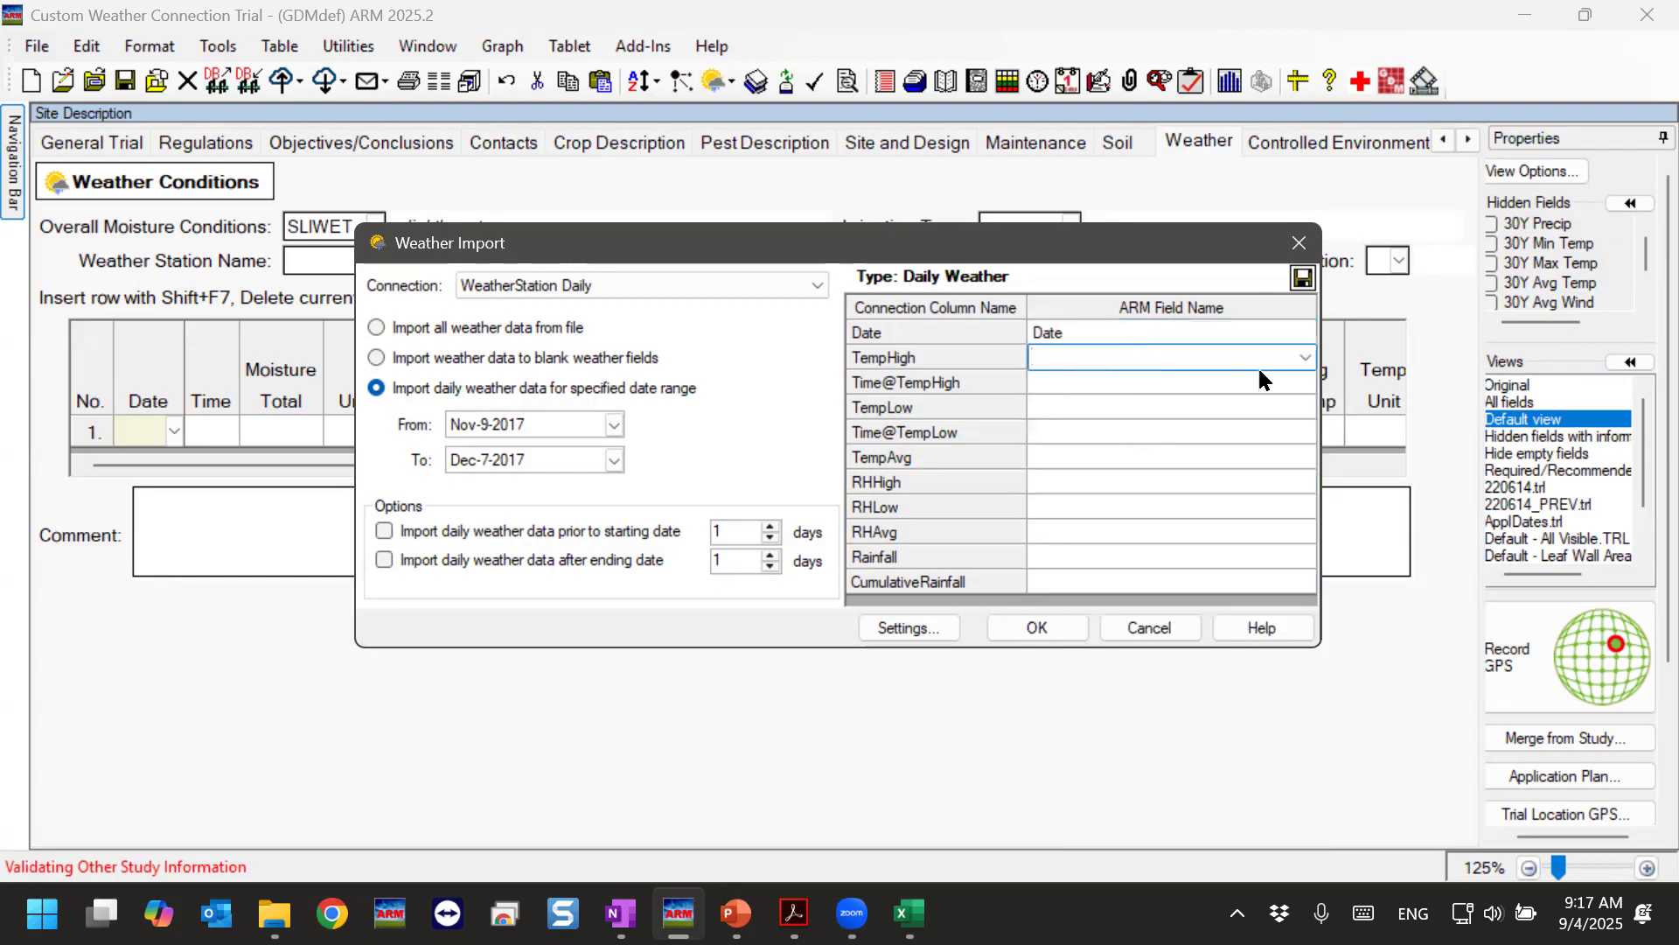
click(1302, 358)
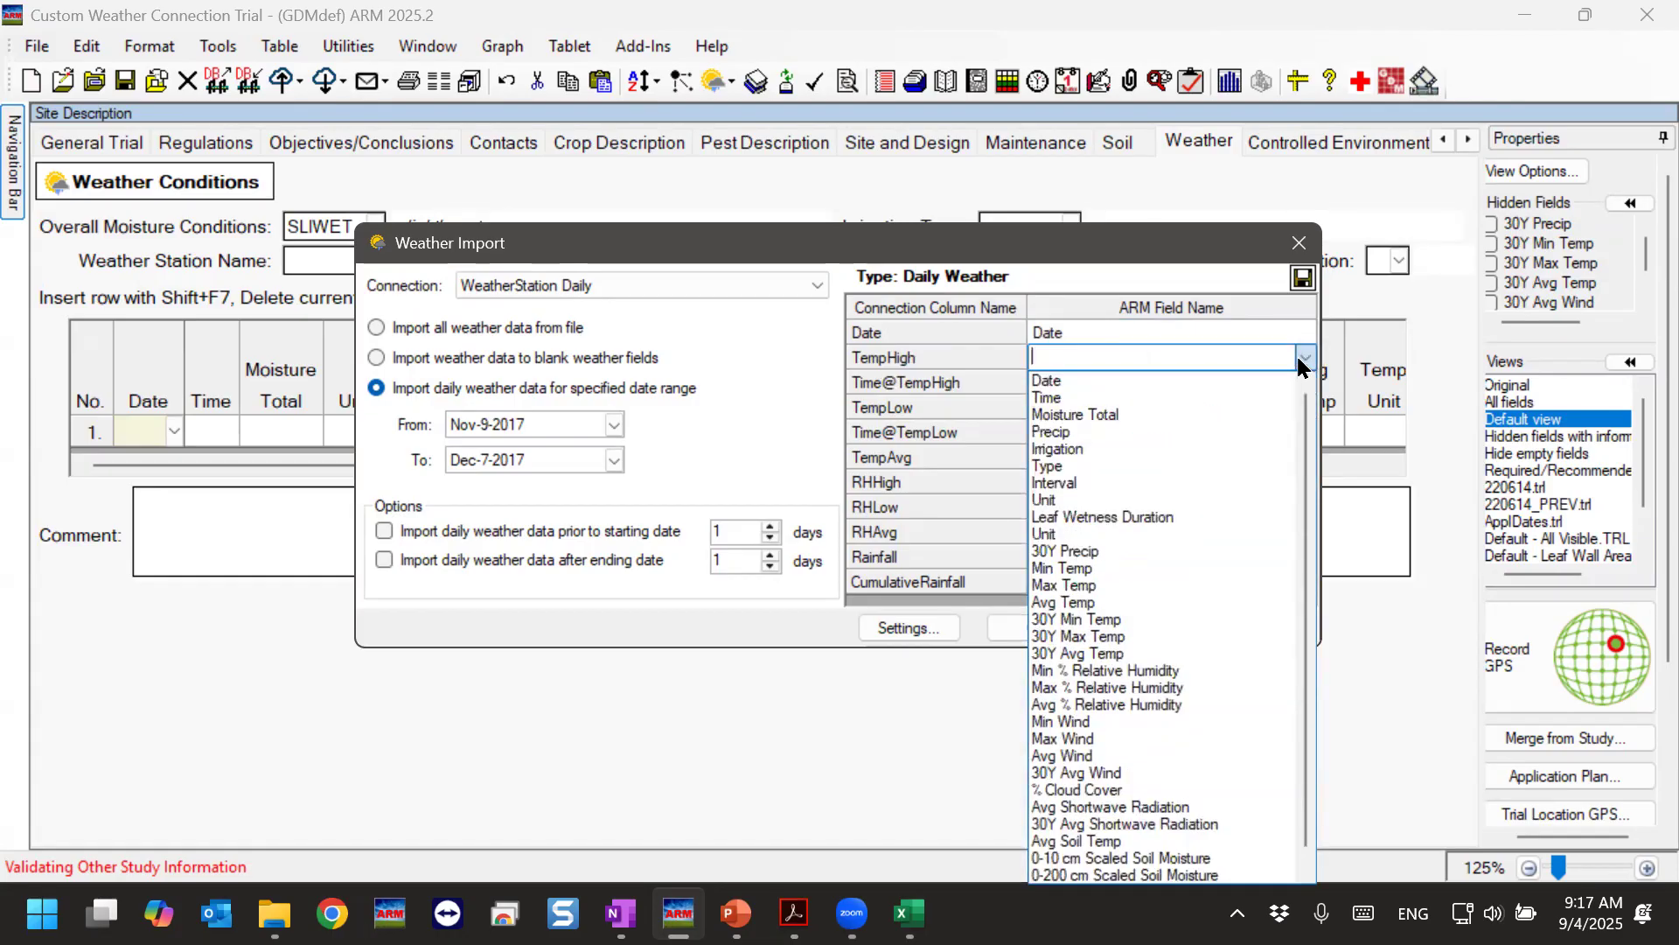
click(1065, 591)
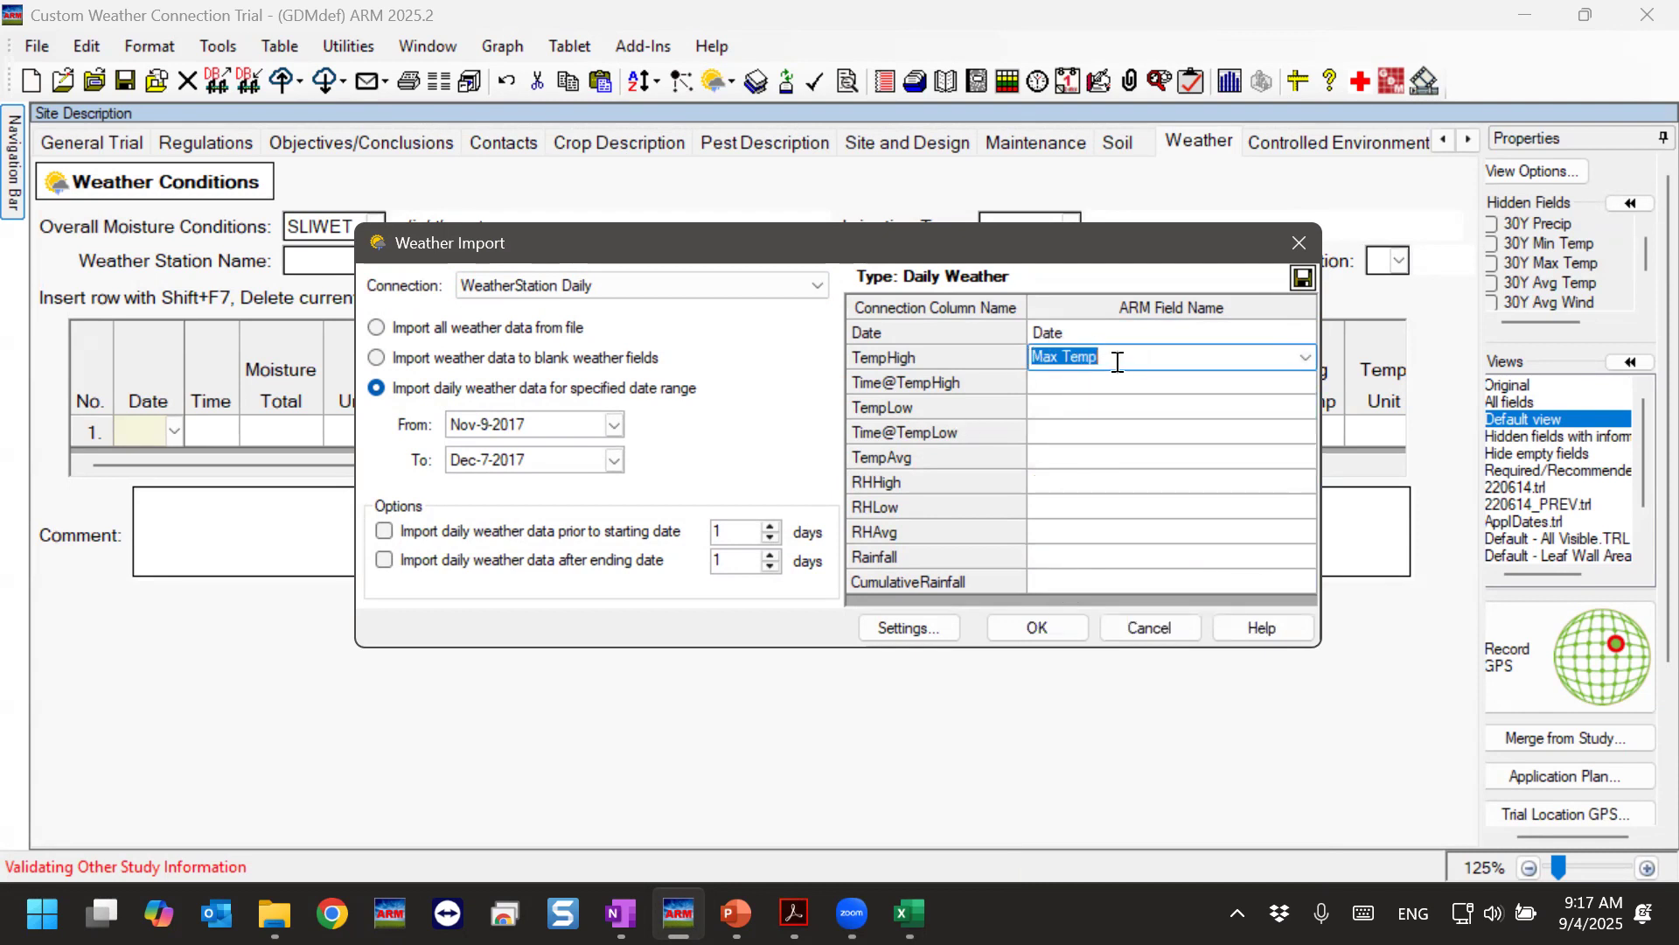
Map the connection's TempLow column to the ARM field Min Temp and its TempAvg column to Avg Temp.
click(855, 365)
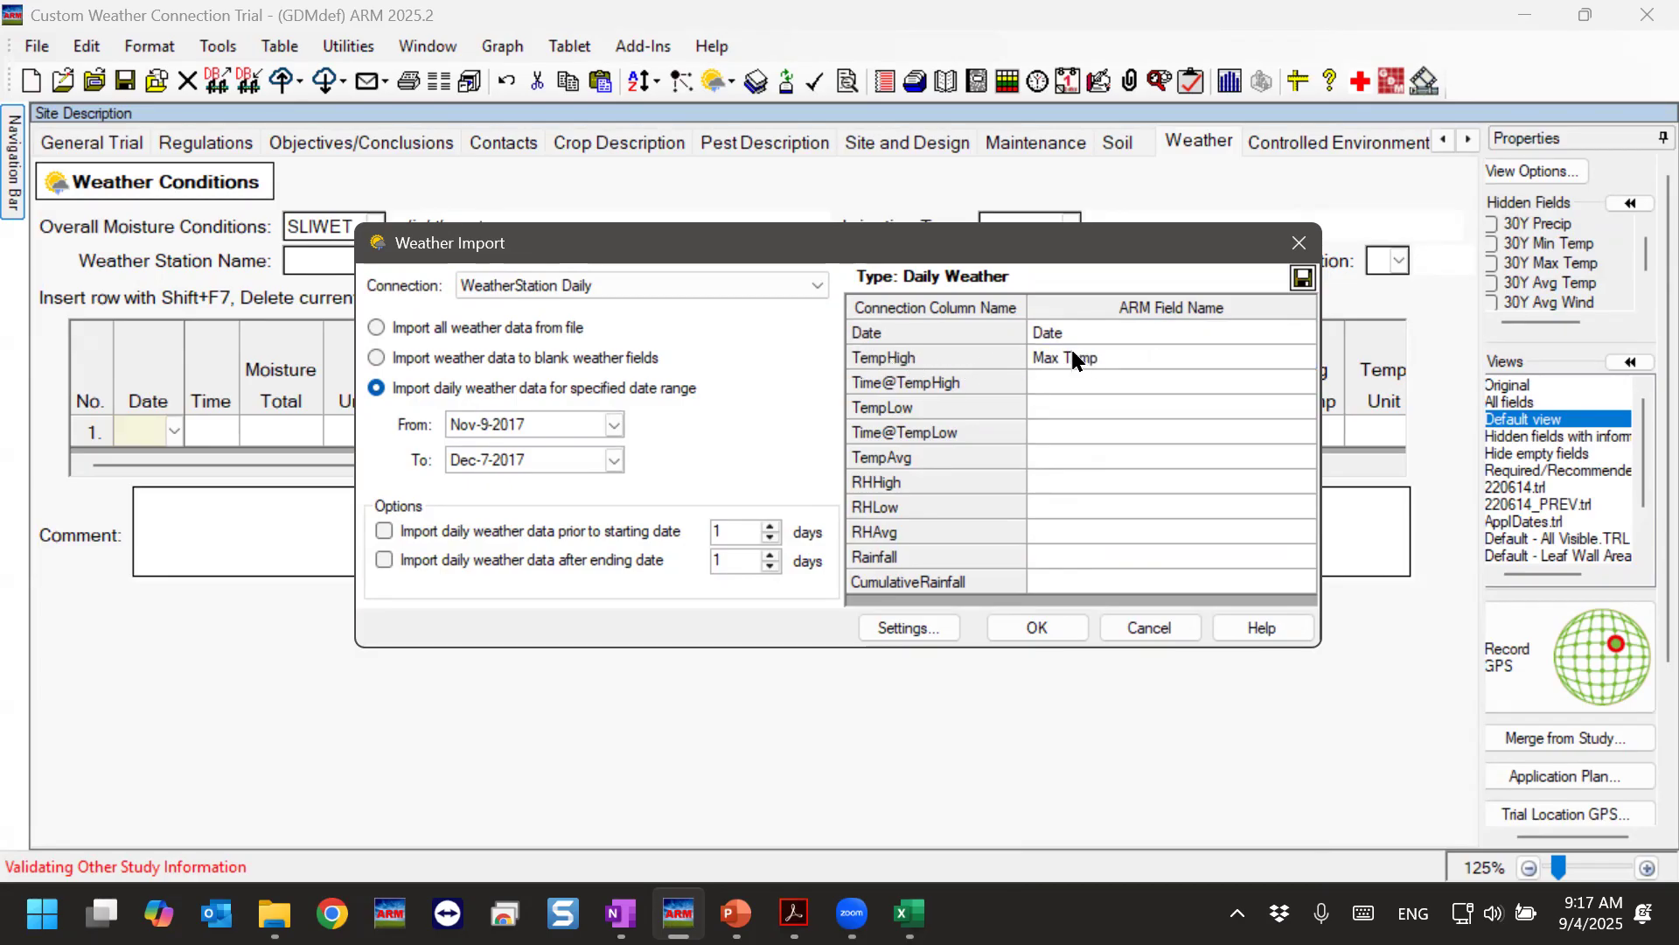
click(1091, 382)
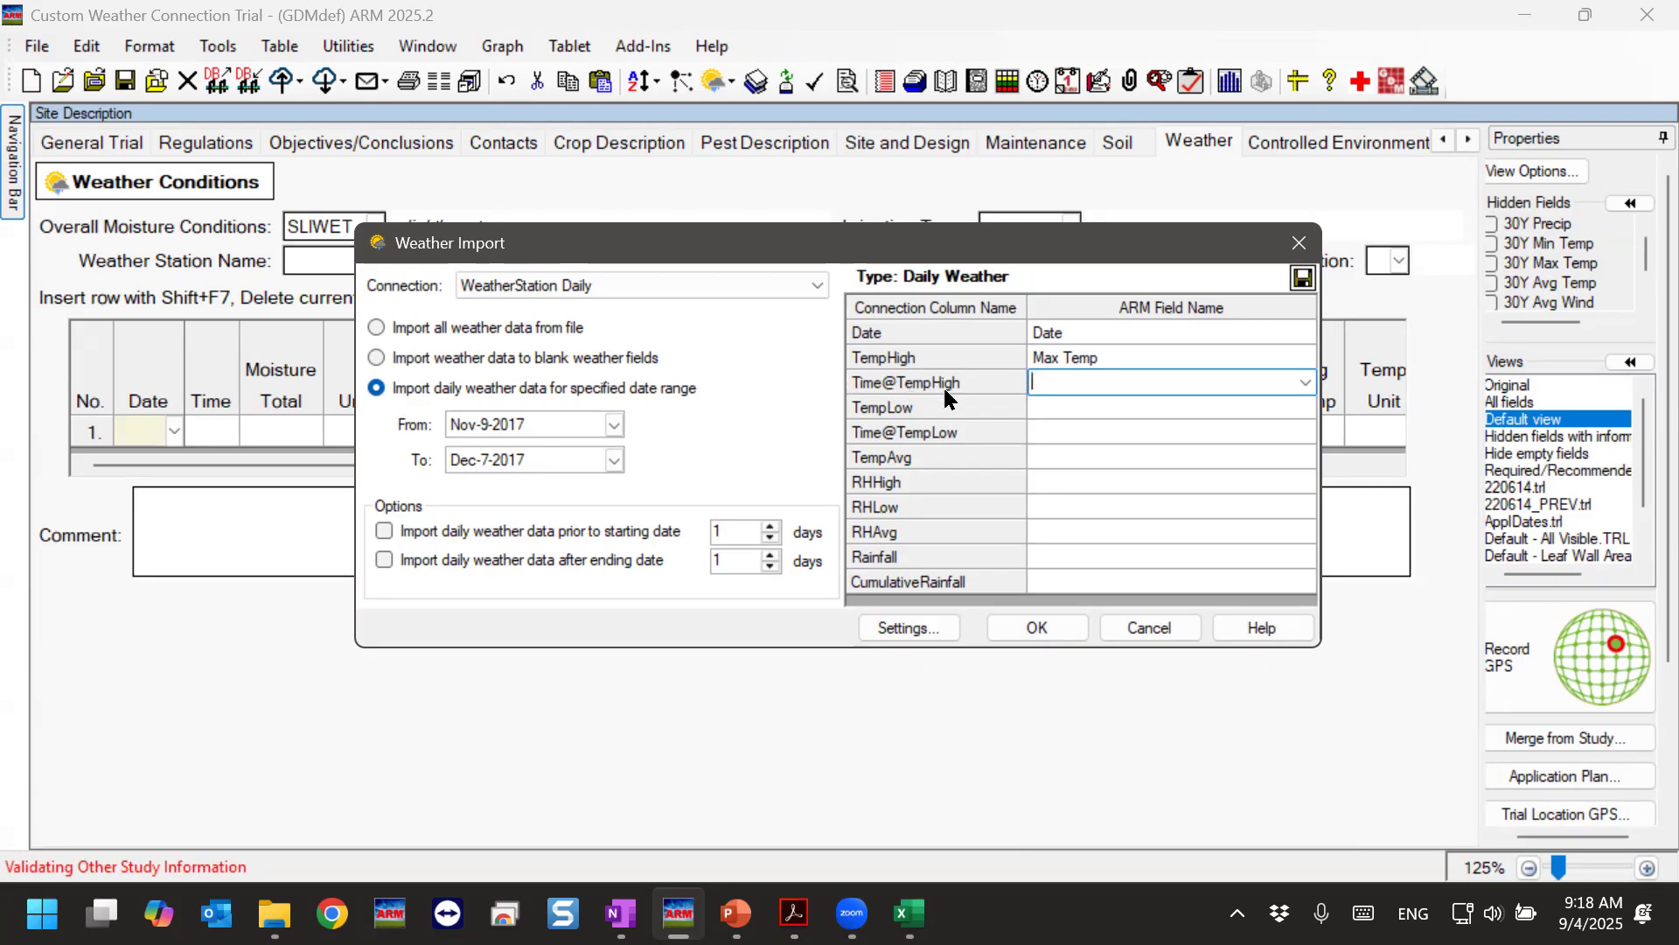
click(1077, 407)
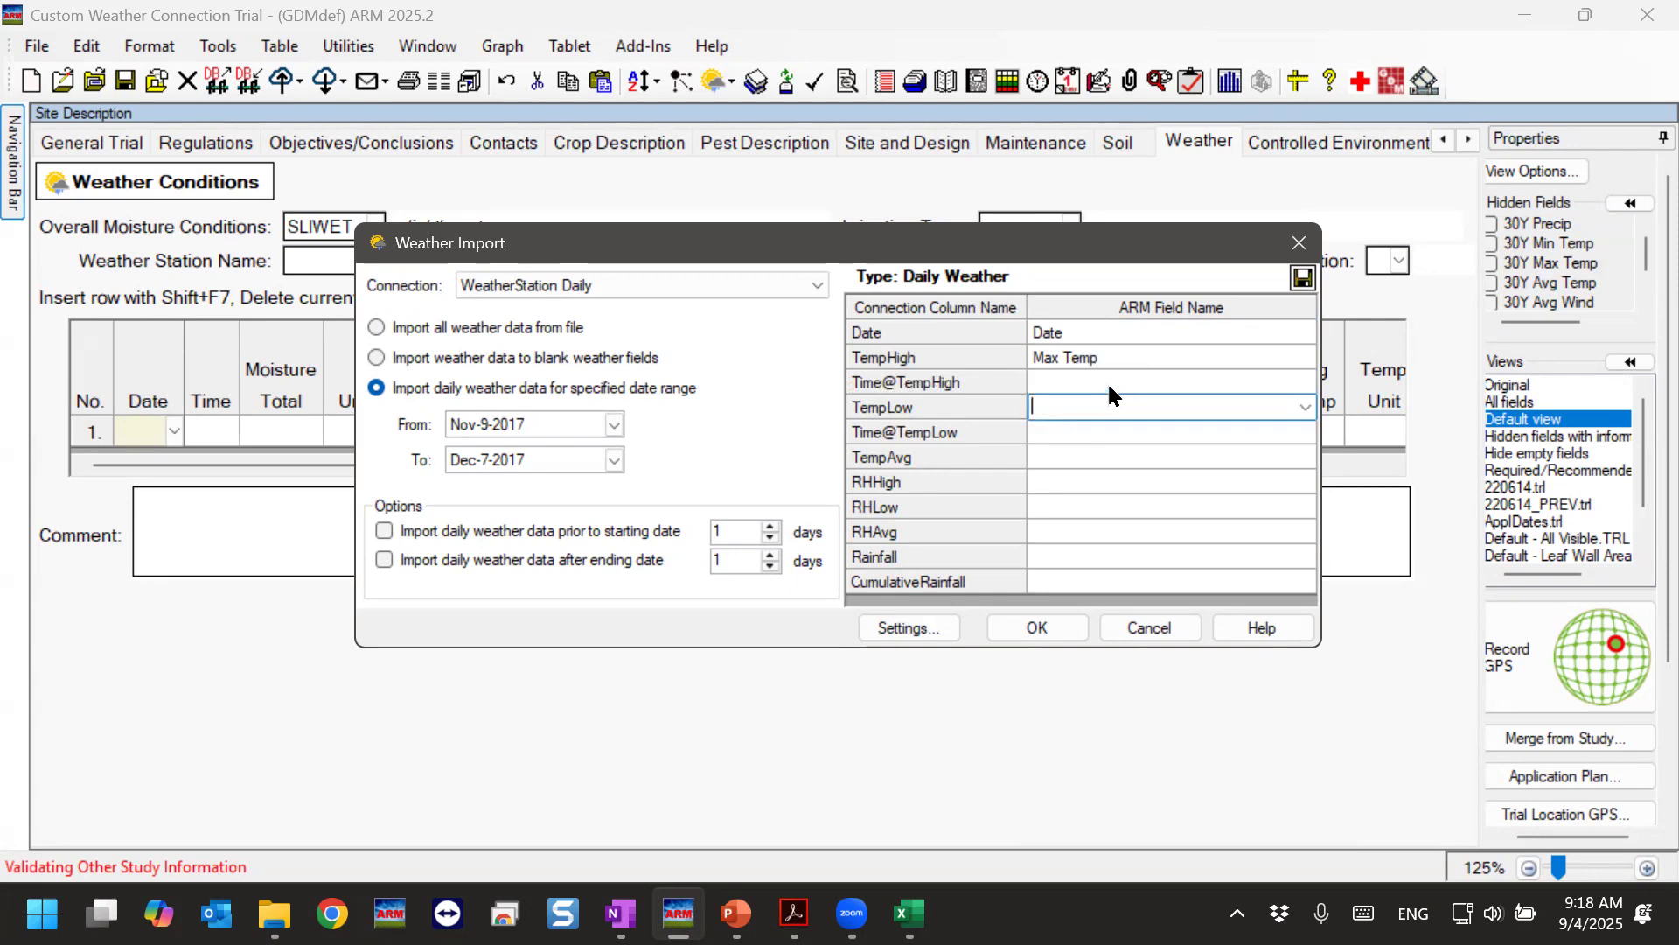
click(1305, 405)
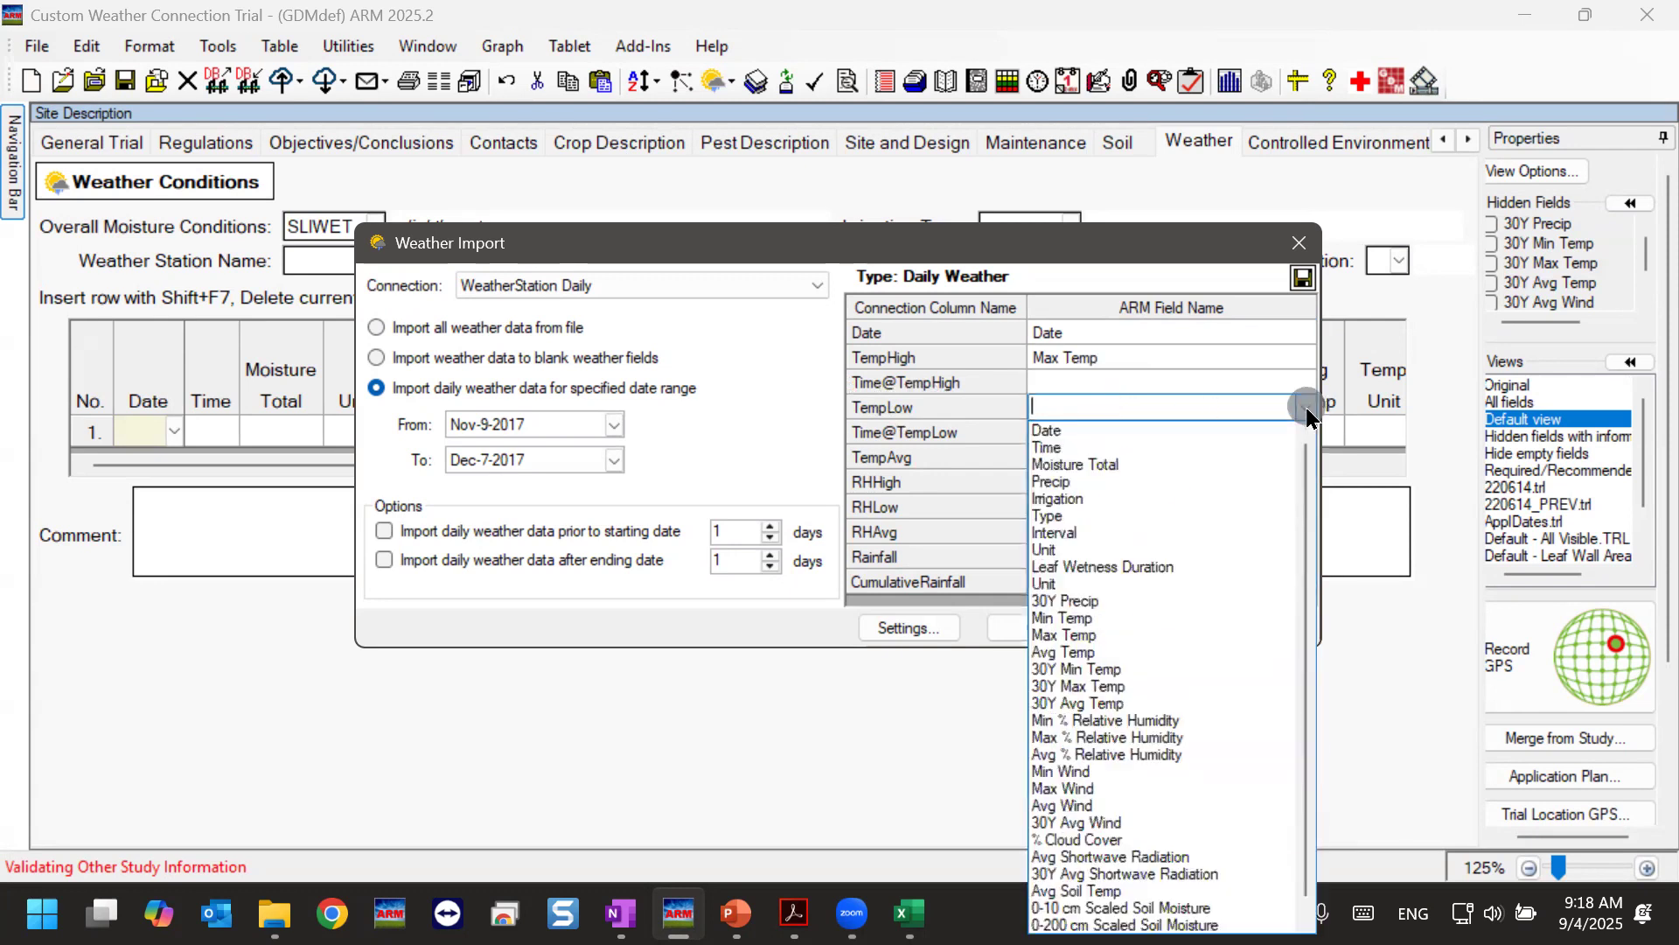
click(1098, 623)
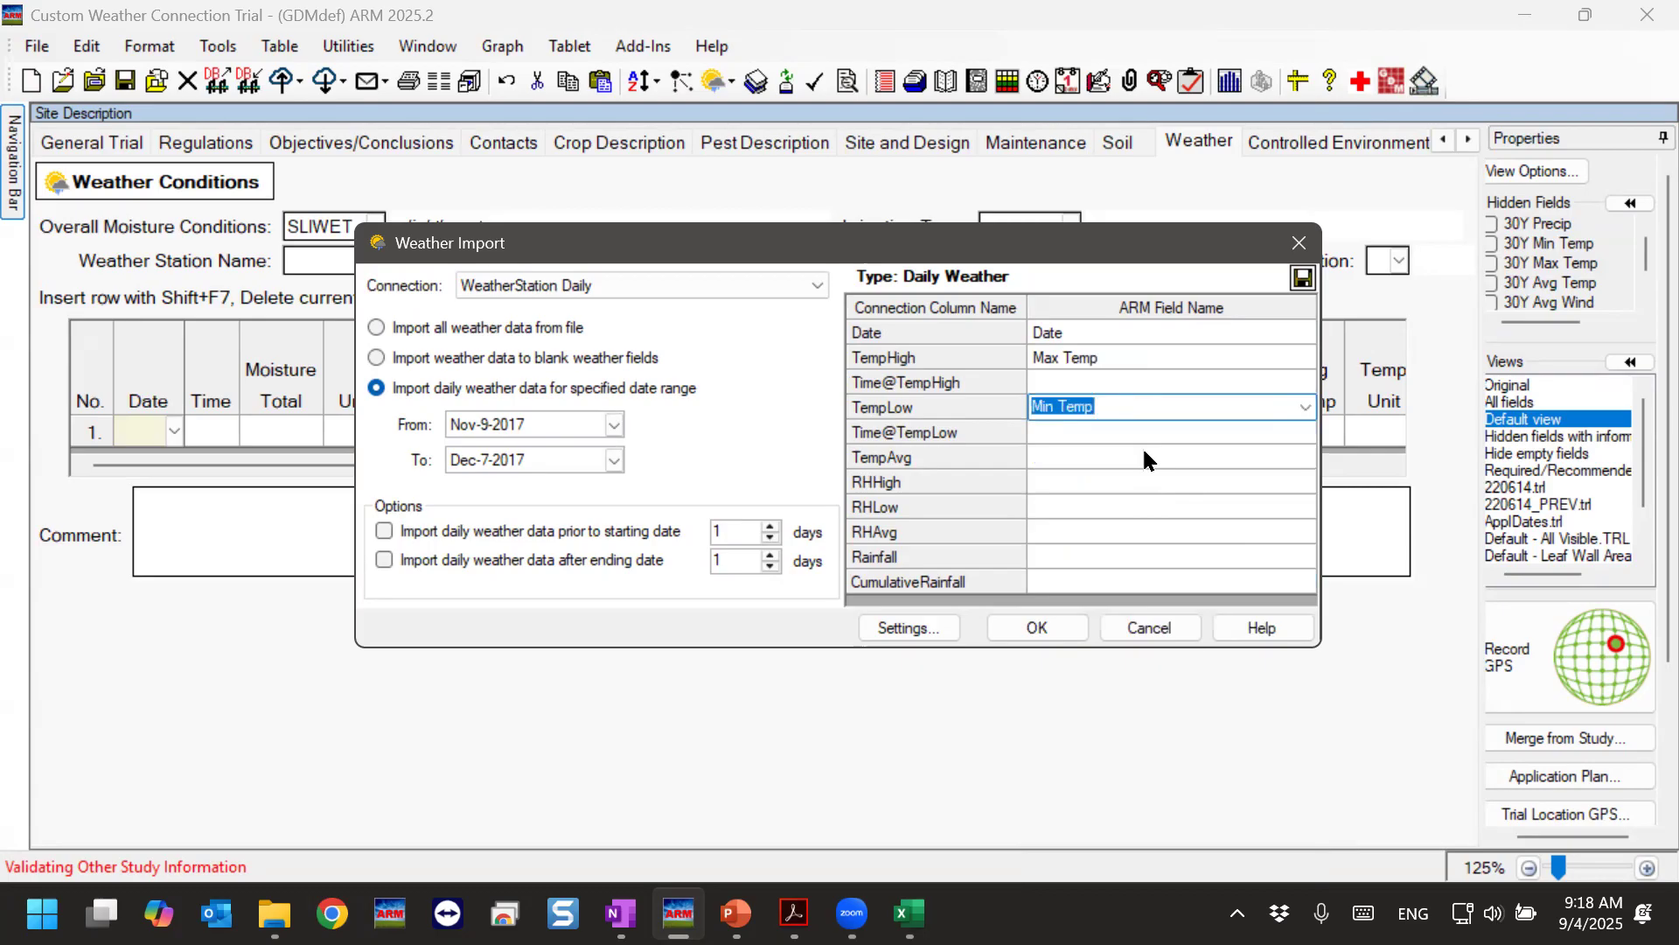
click(1263, 457)
click(1300, 456)
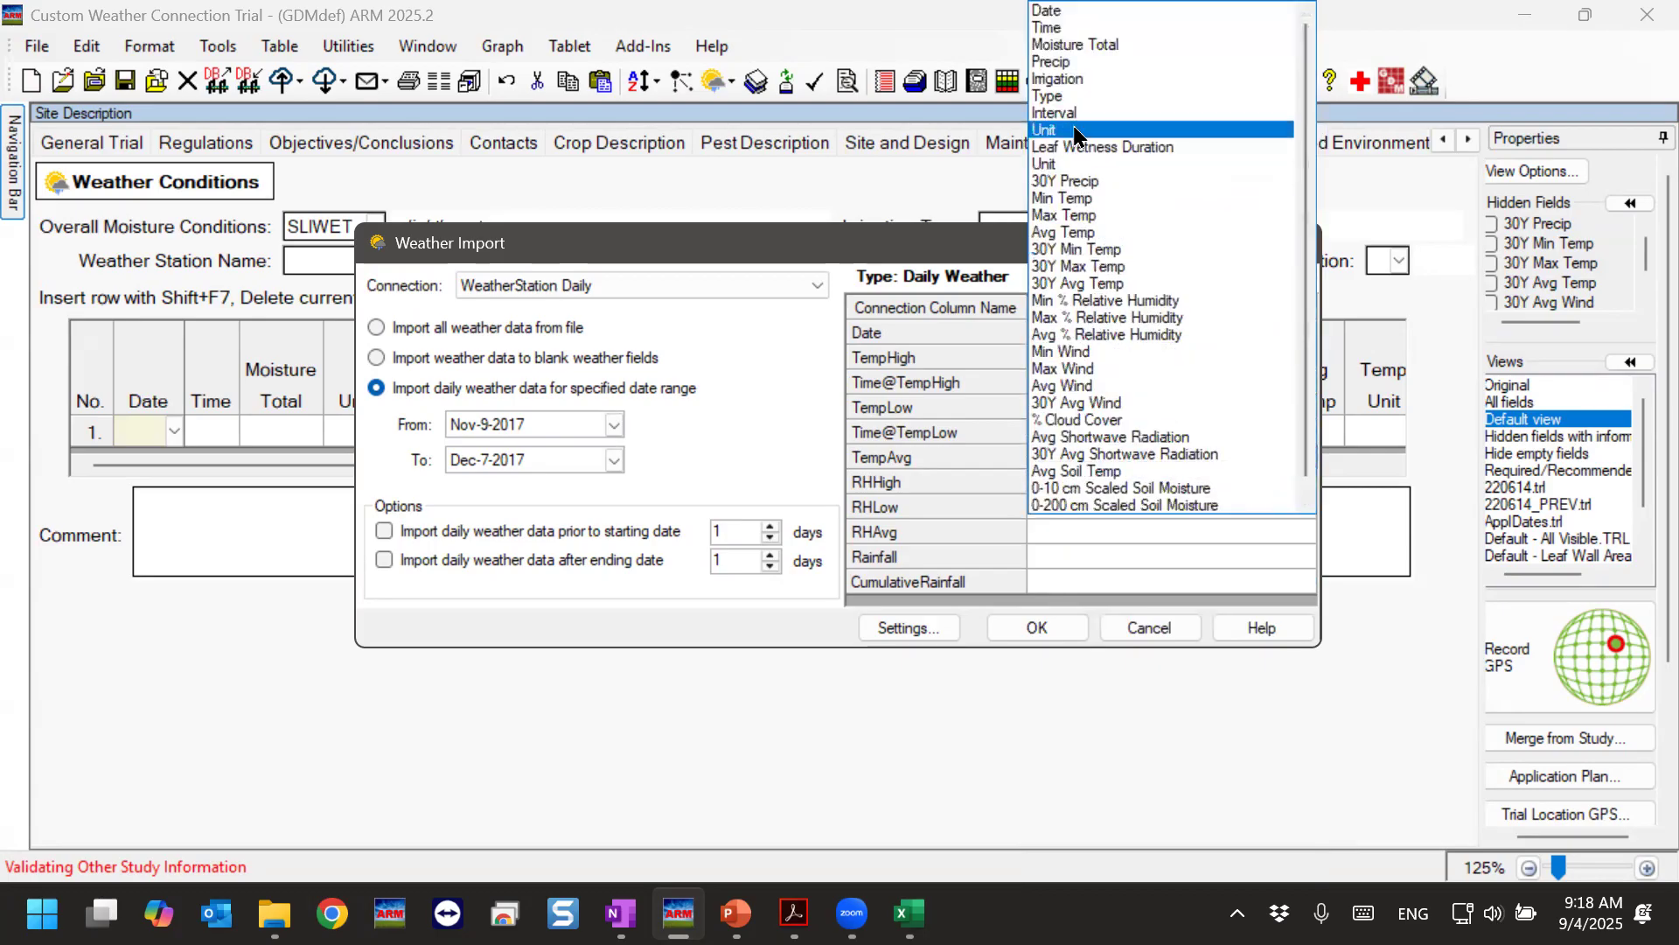
click(1102, 232)
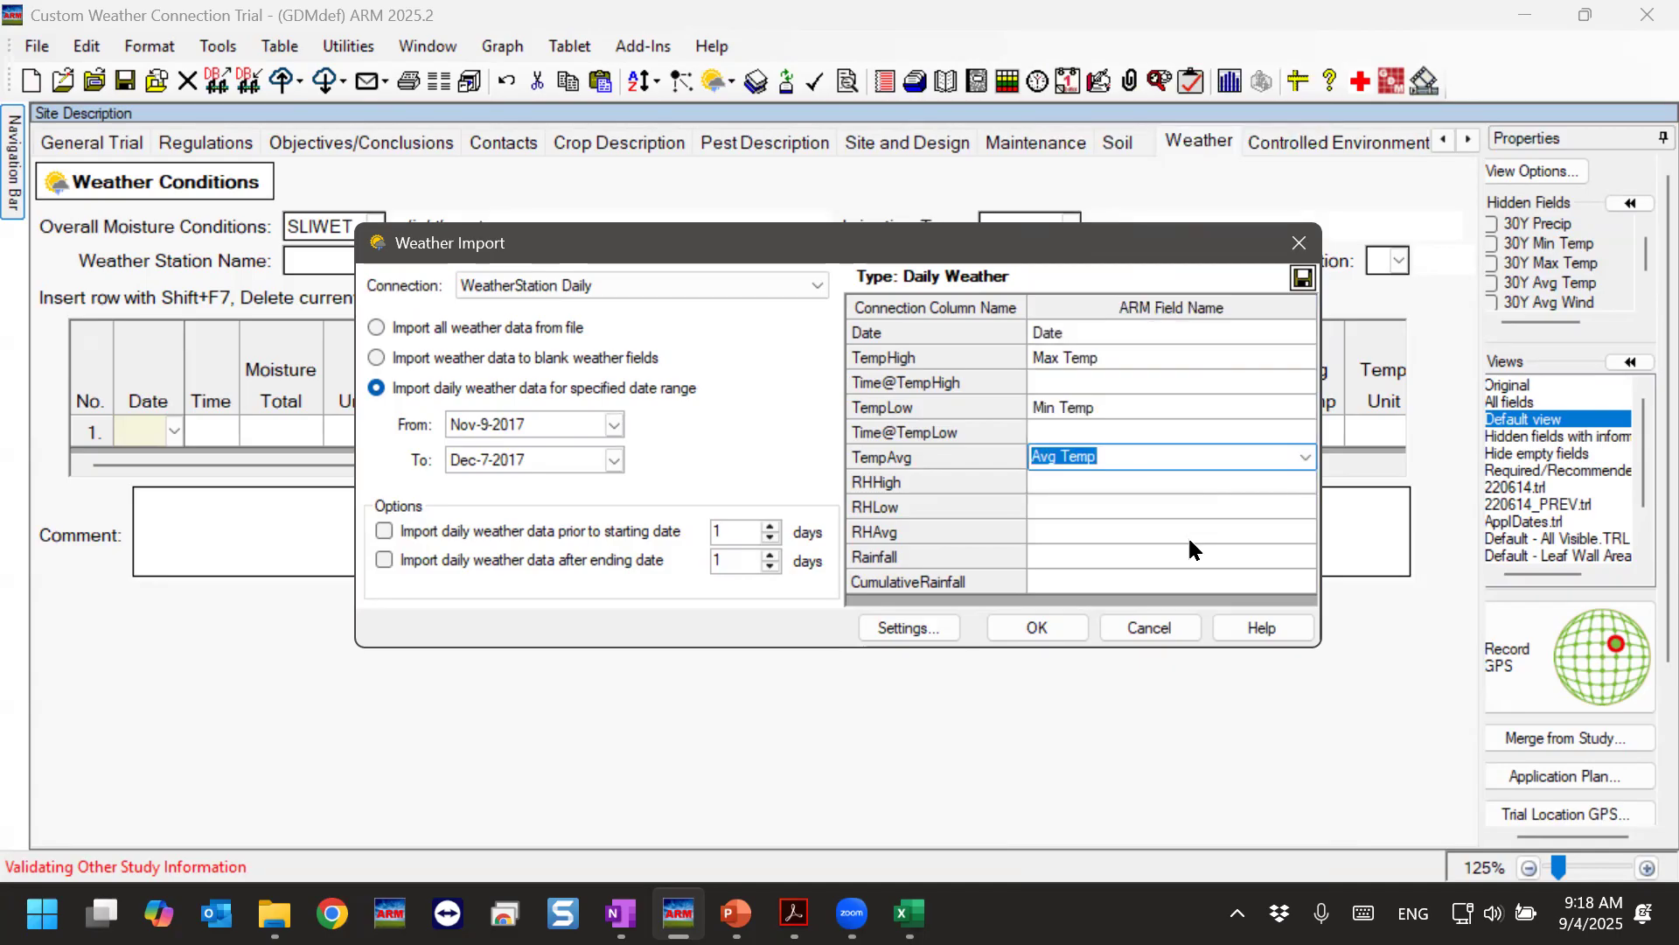
Map RHHigh to Max % Relative Humidity, RHLow to Min % Relative Humidity and RHAvg to Avg % Relative Humidity.
click(1153, 484)
click(1303, 482)
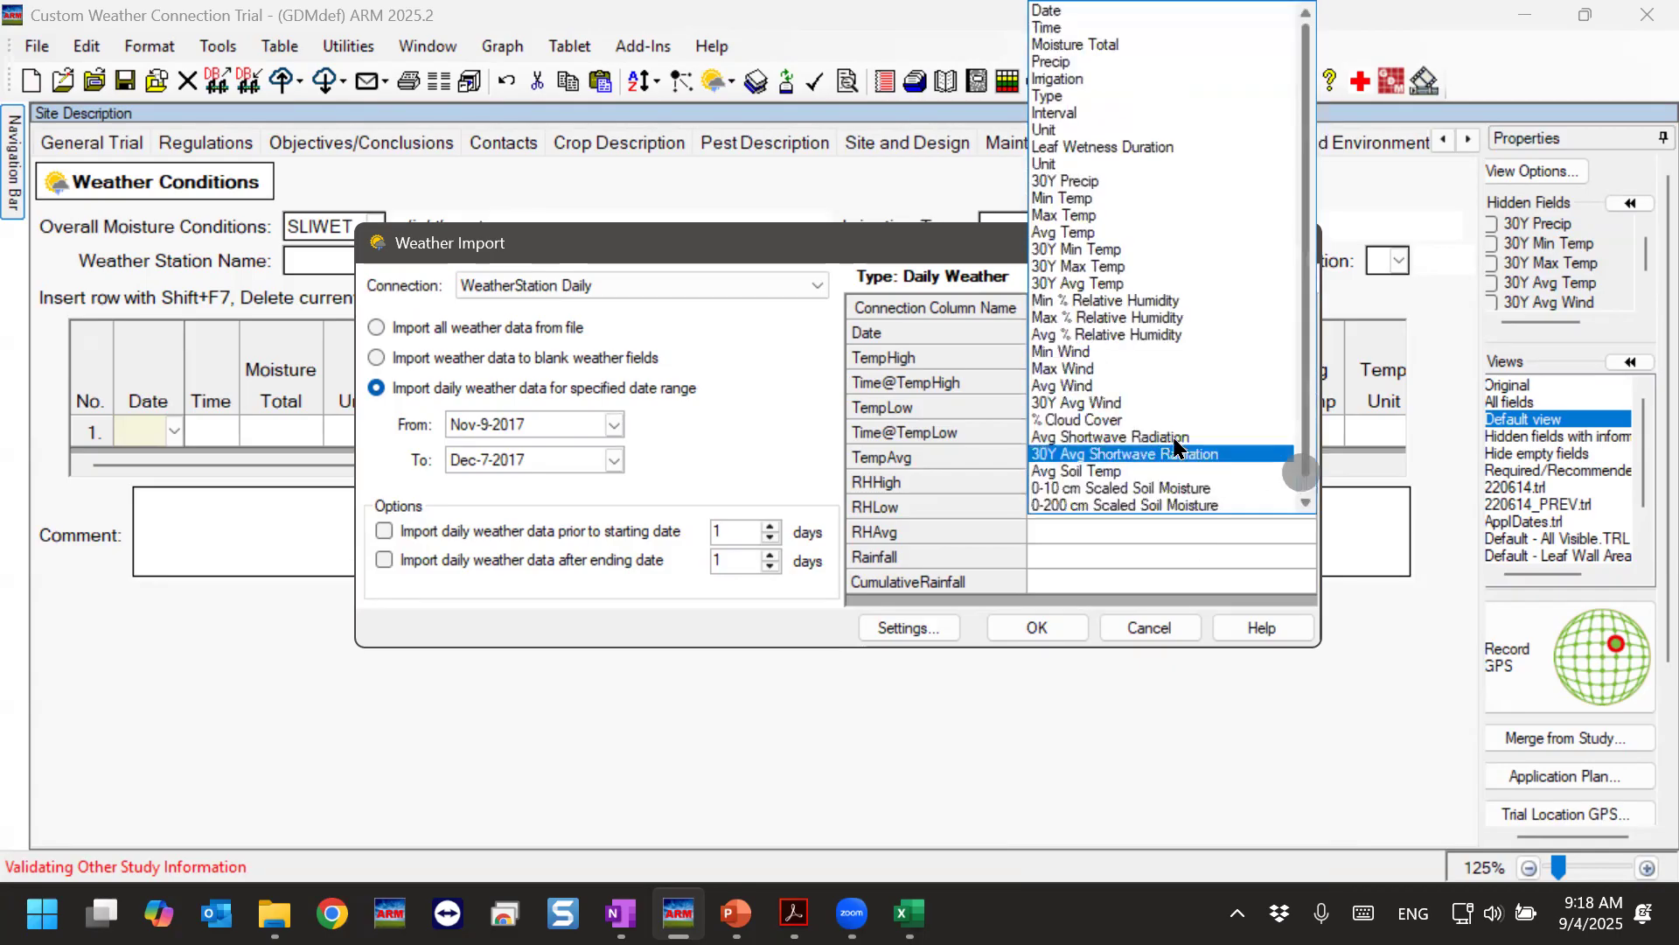
click(1111, 318)
click(1201, 513)
click(1306, 509)
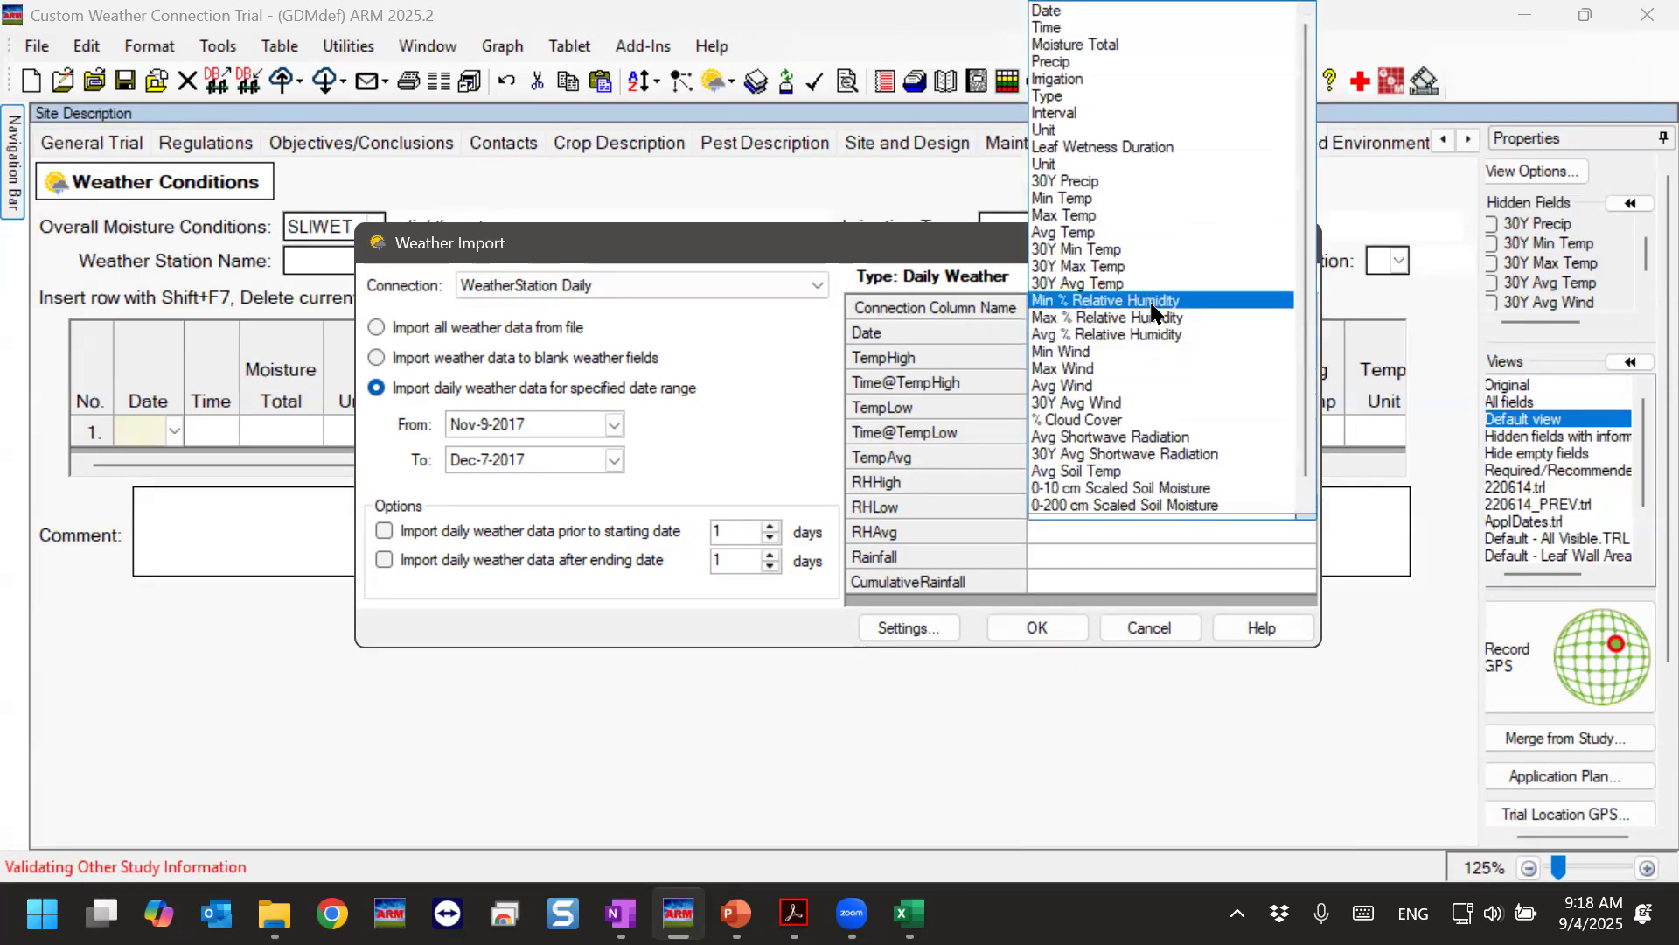
click(1152, 308)
click(1130, 527)
click(1303, 529)
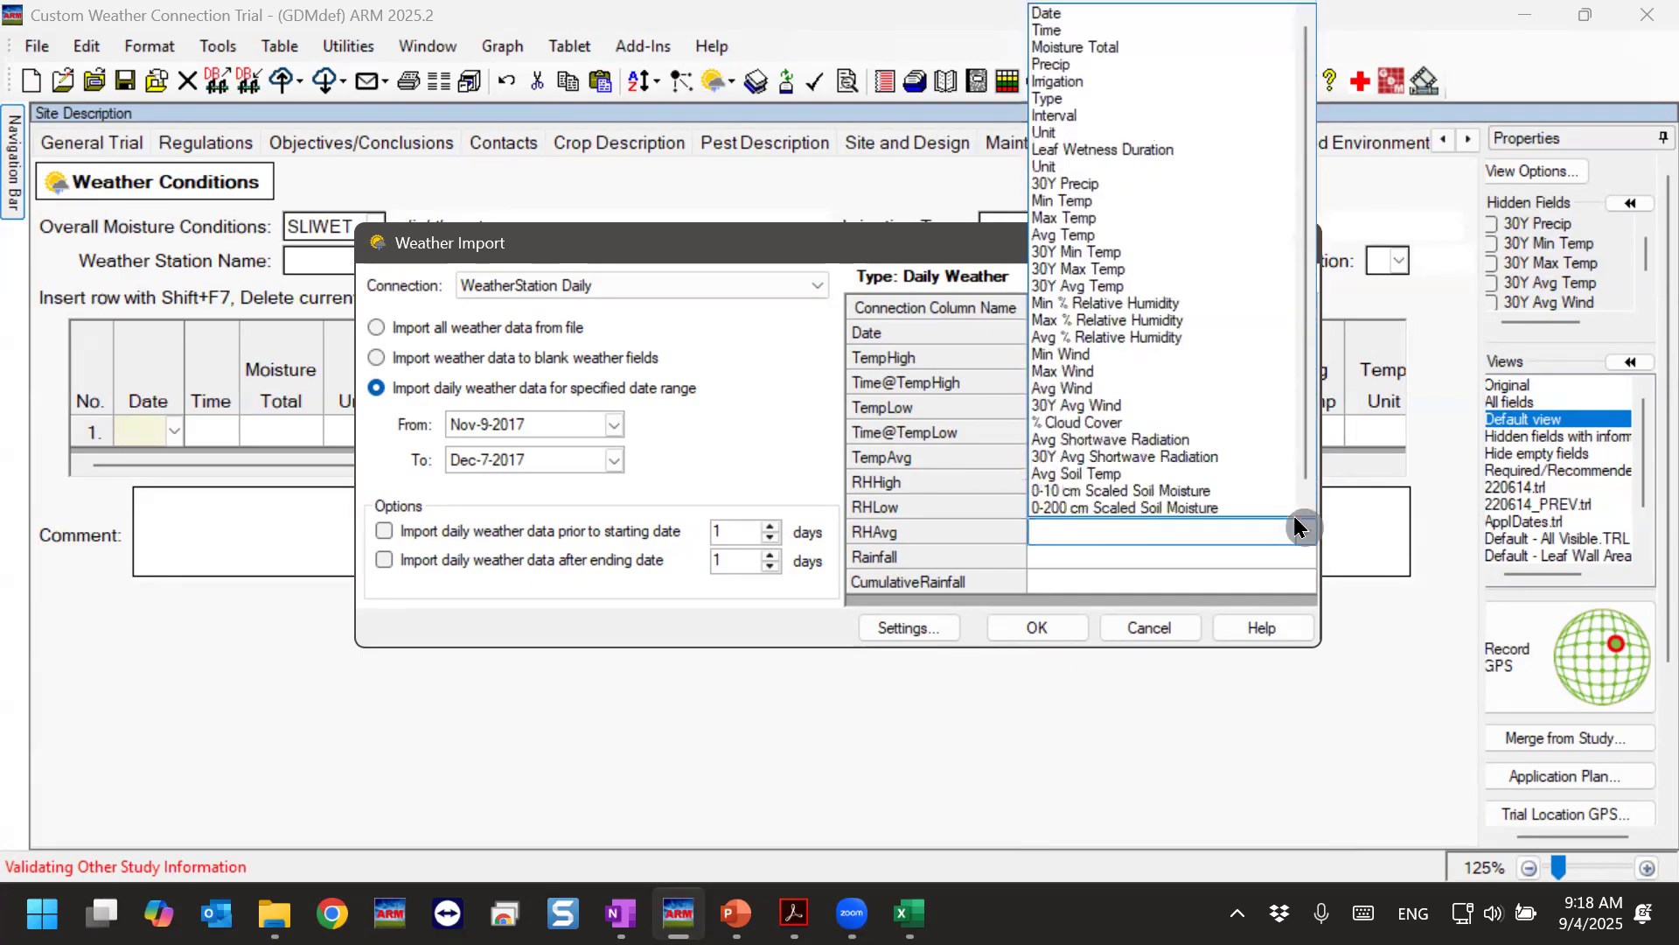
click(1173, 338)
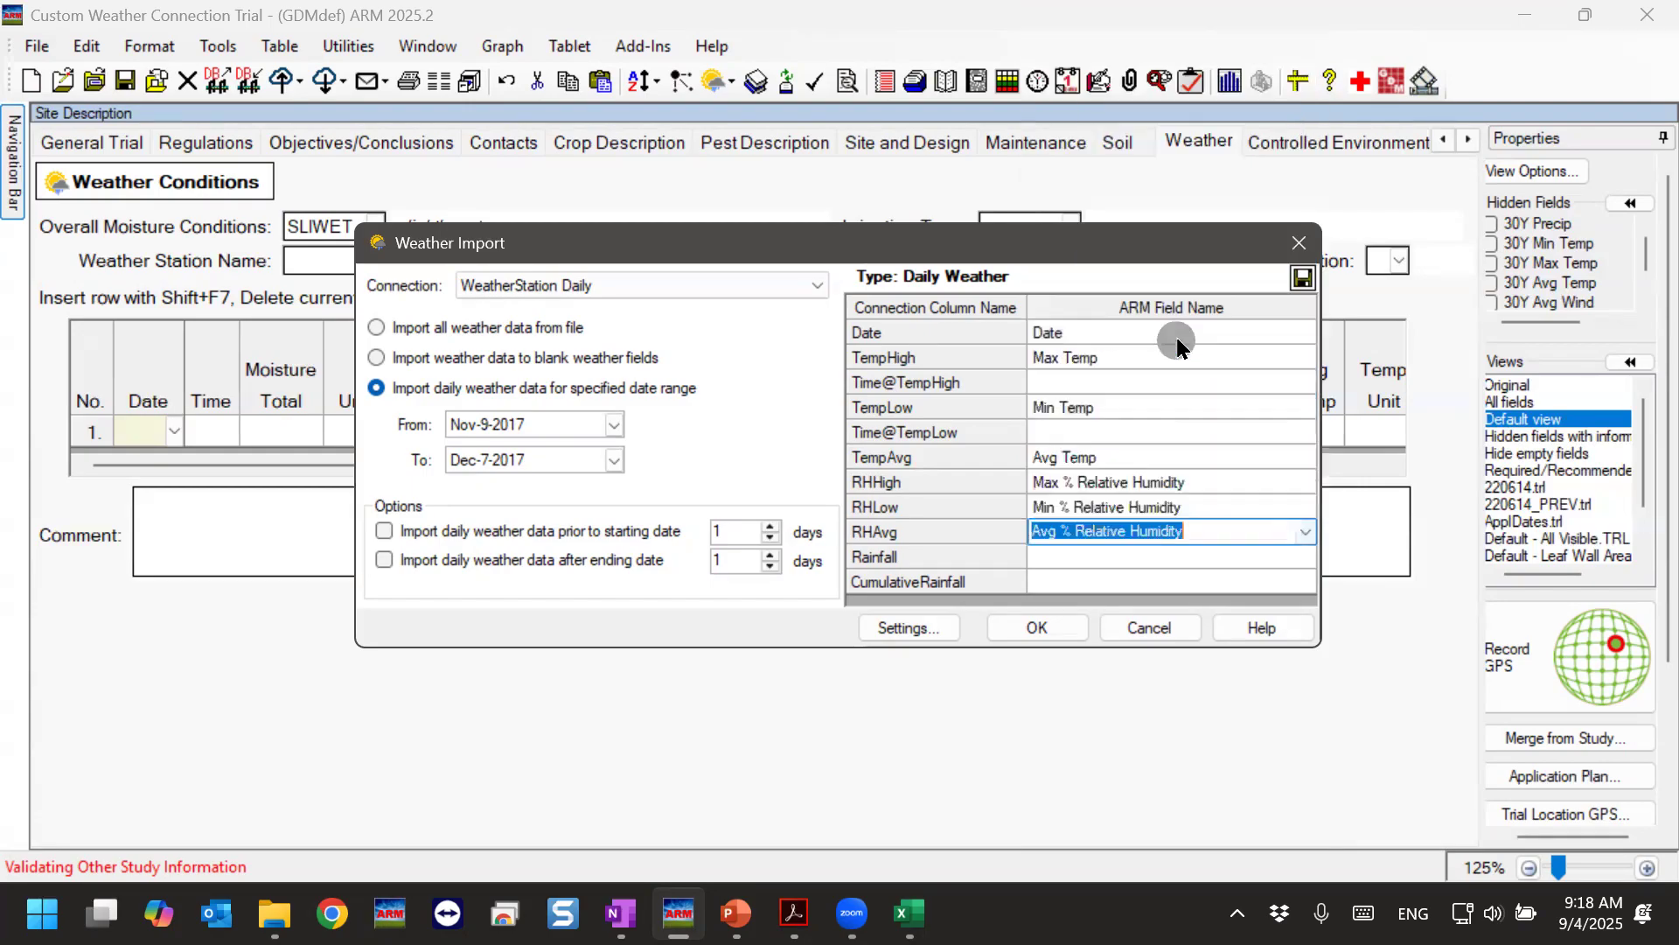
Uncover the trial's weather table to compare its moisture fields, and map the Rainfall column to the ARM field Precip.
click(1112, 562)
click(1306, 557)
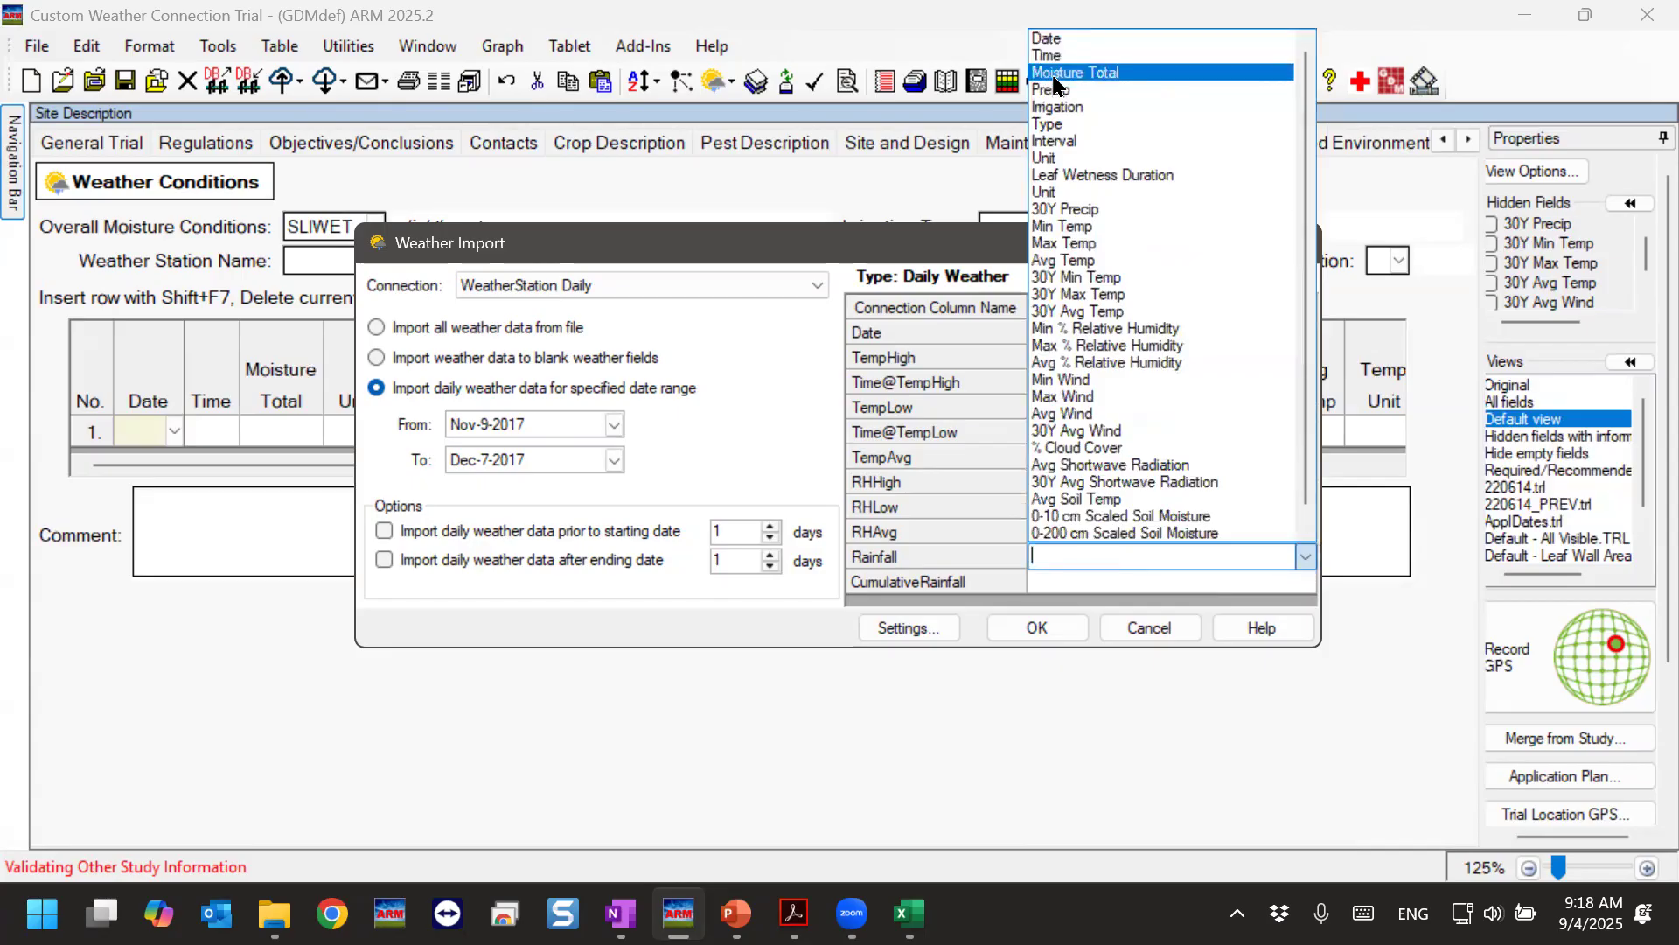
click(764, 240)
click(621, 240)
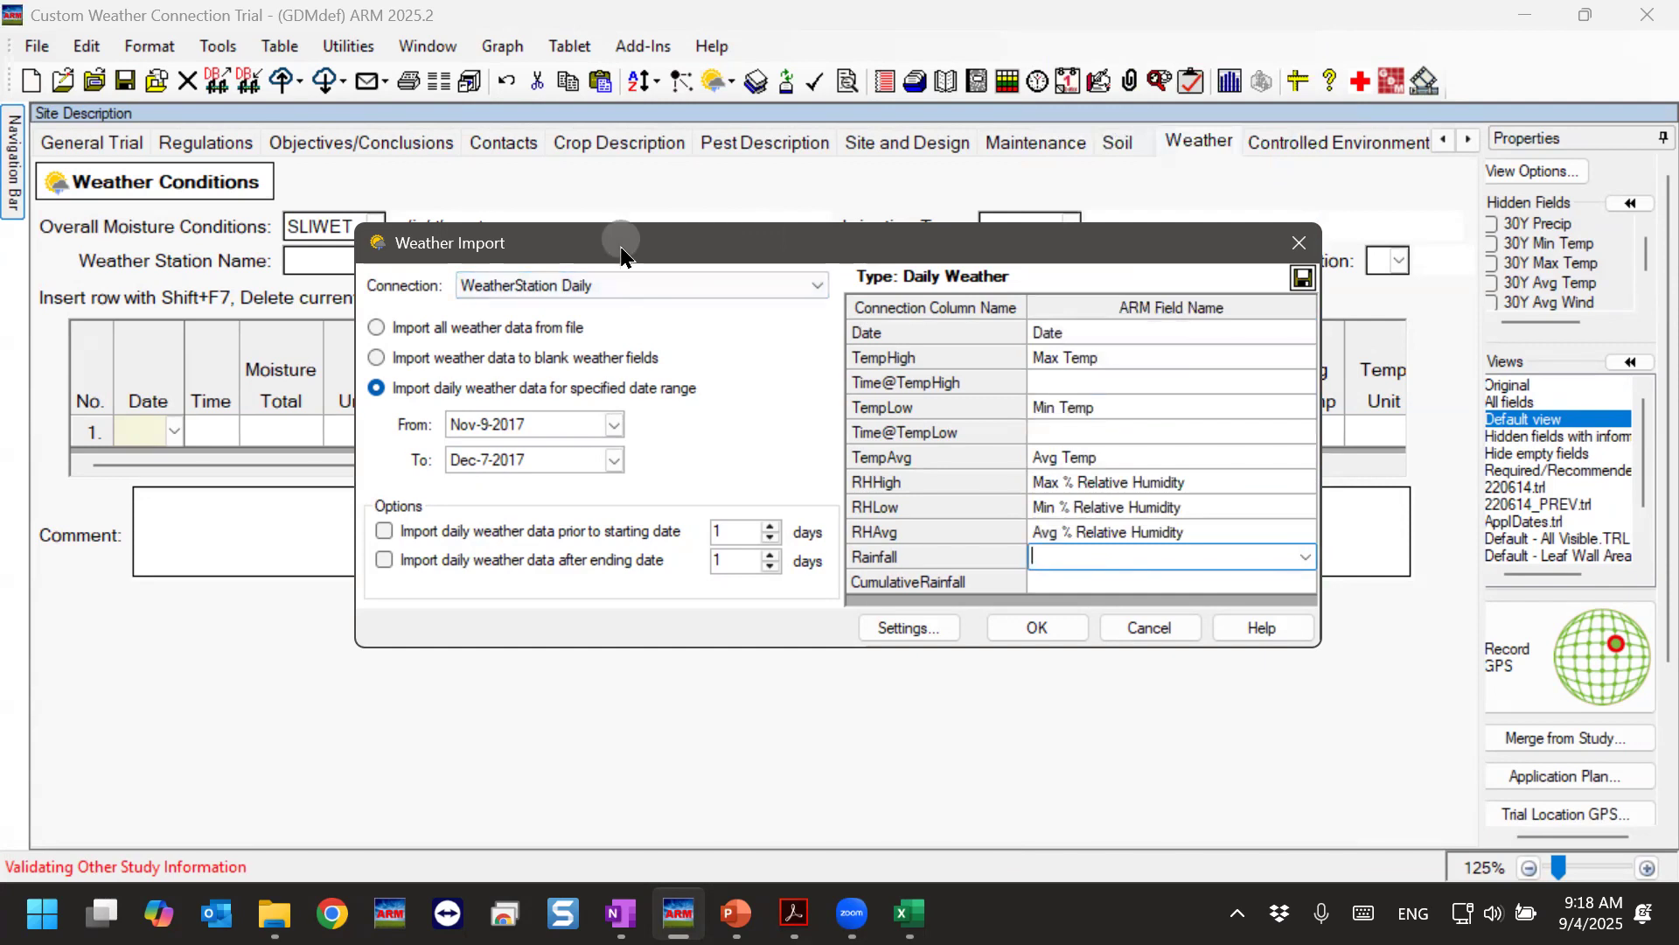
drag(621, 252, 585, 491)
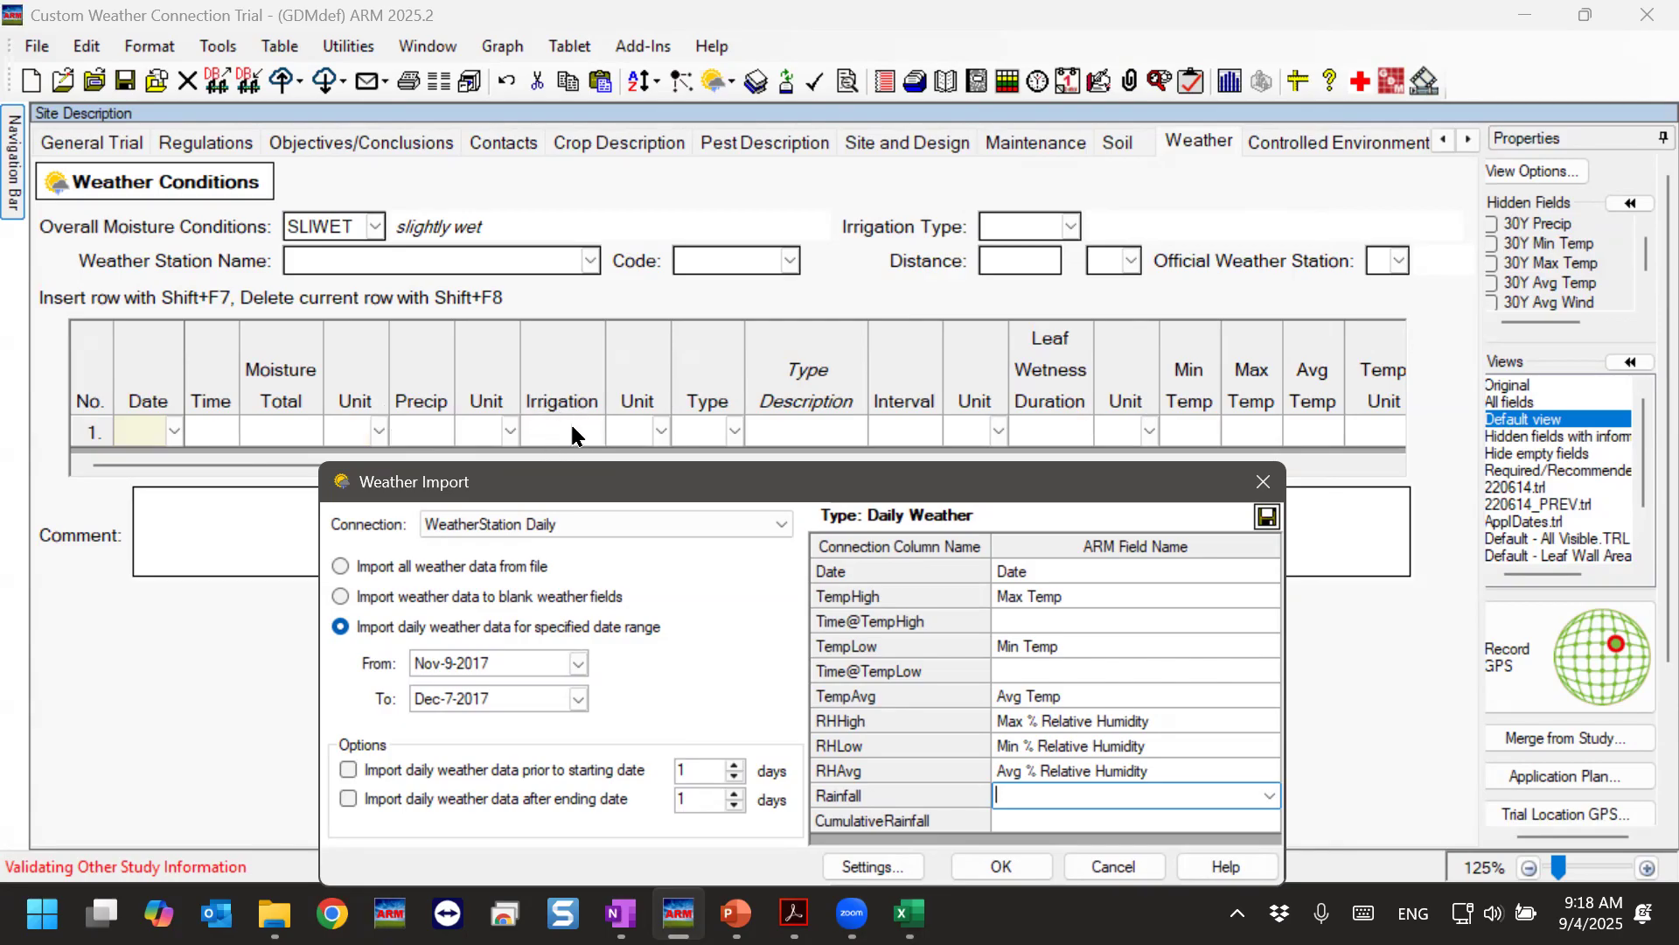
drag(811, 490, 1199, 198)
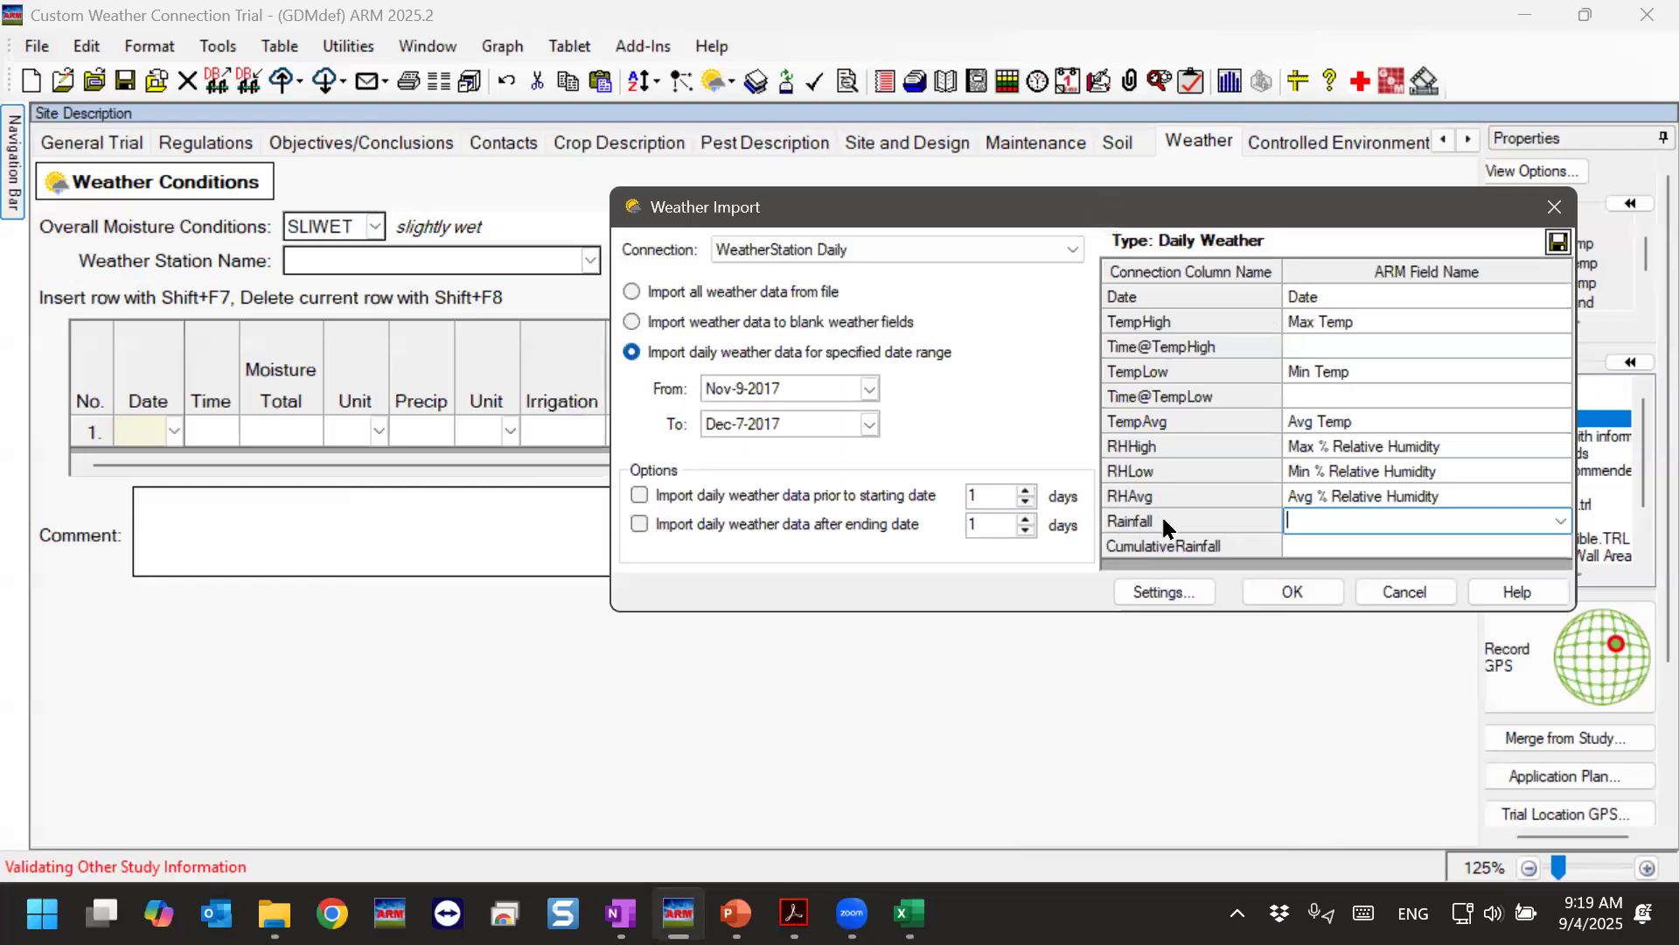
click(1563, 523)
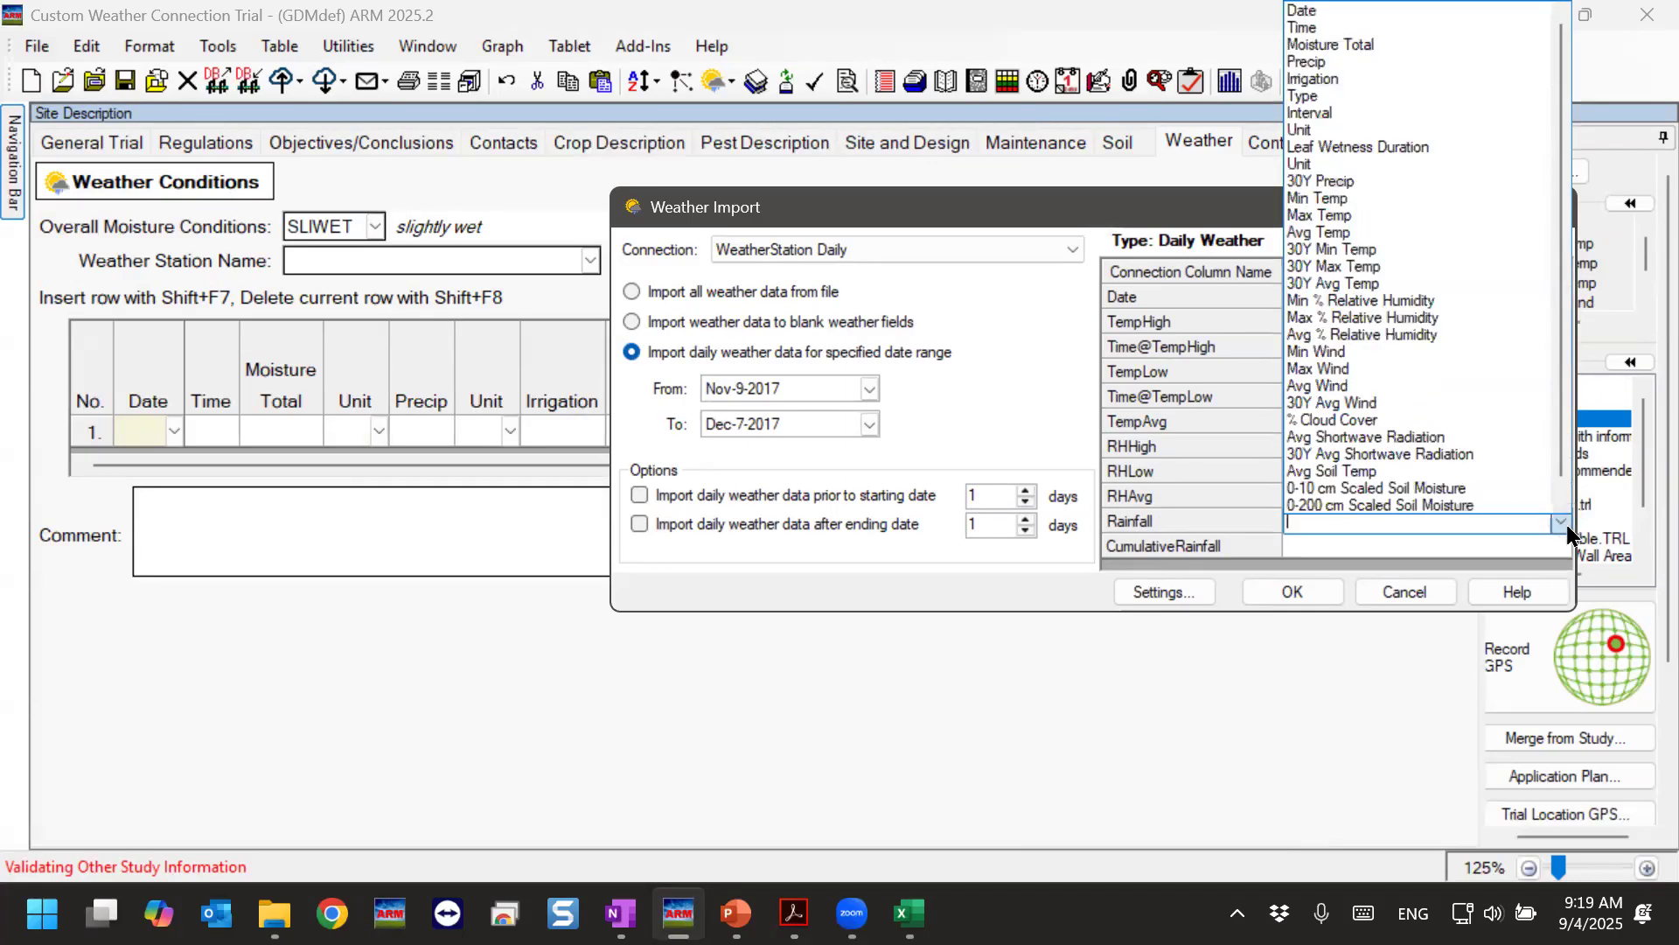
click(1311, 65)
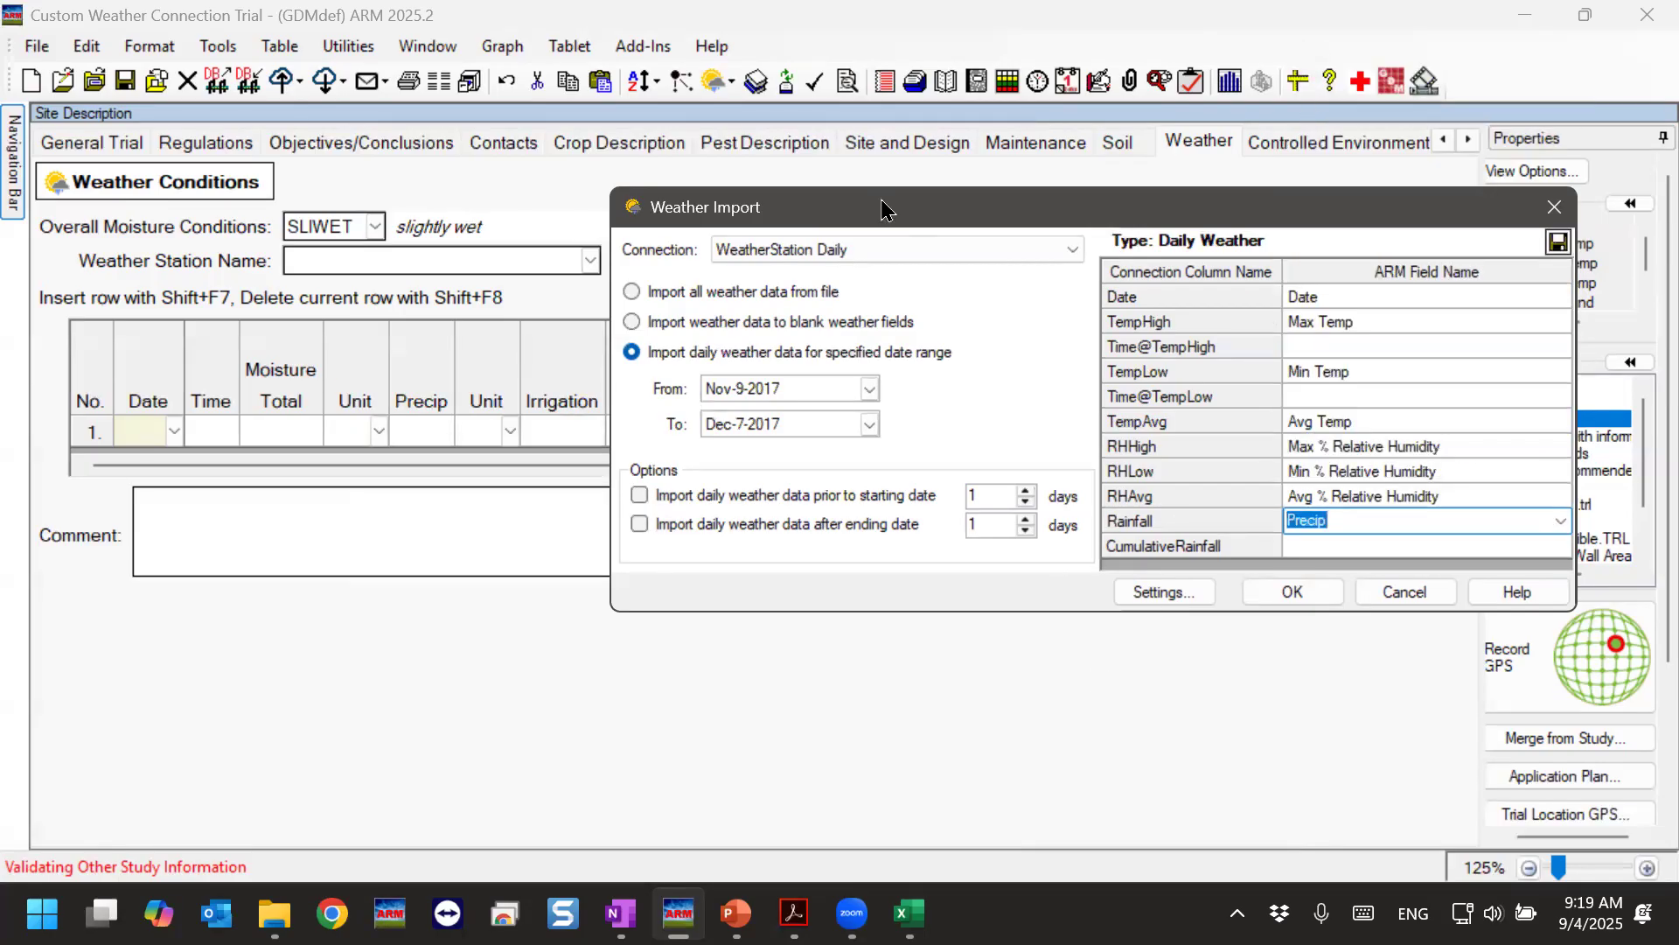
drag(882, 207, 918, 181)
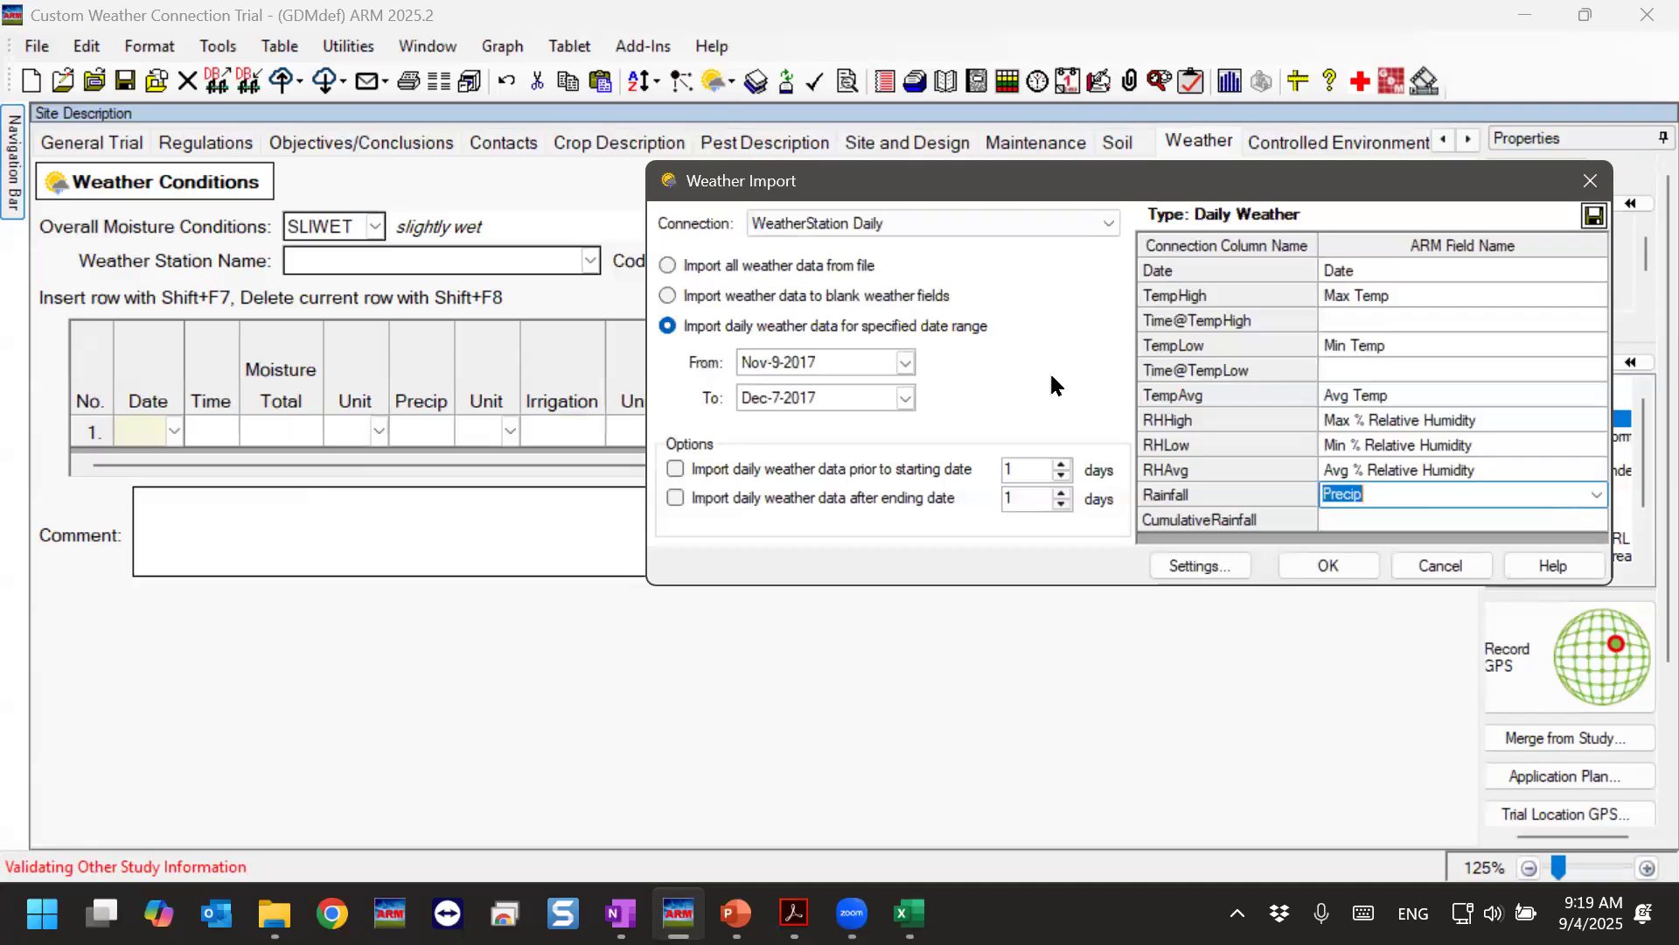
Save the column mapping for the WeatherStation Daily connection.
click(1163, 188)
drag(1163, 191, 887, 174)
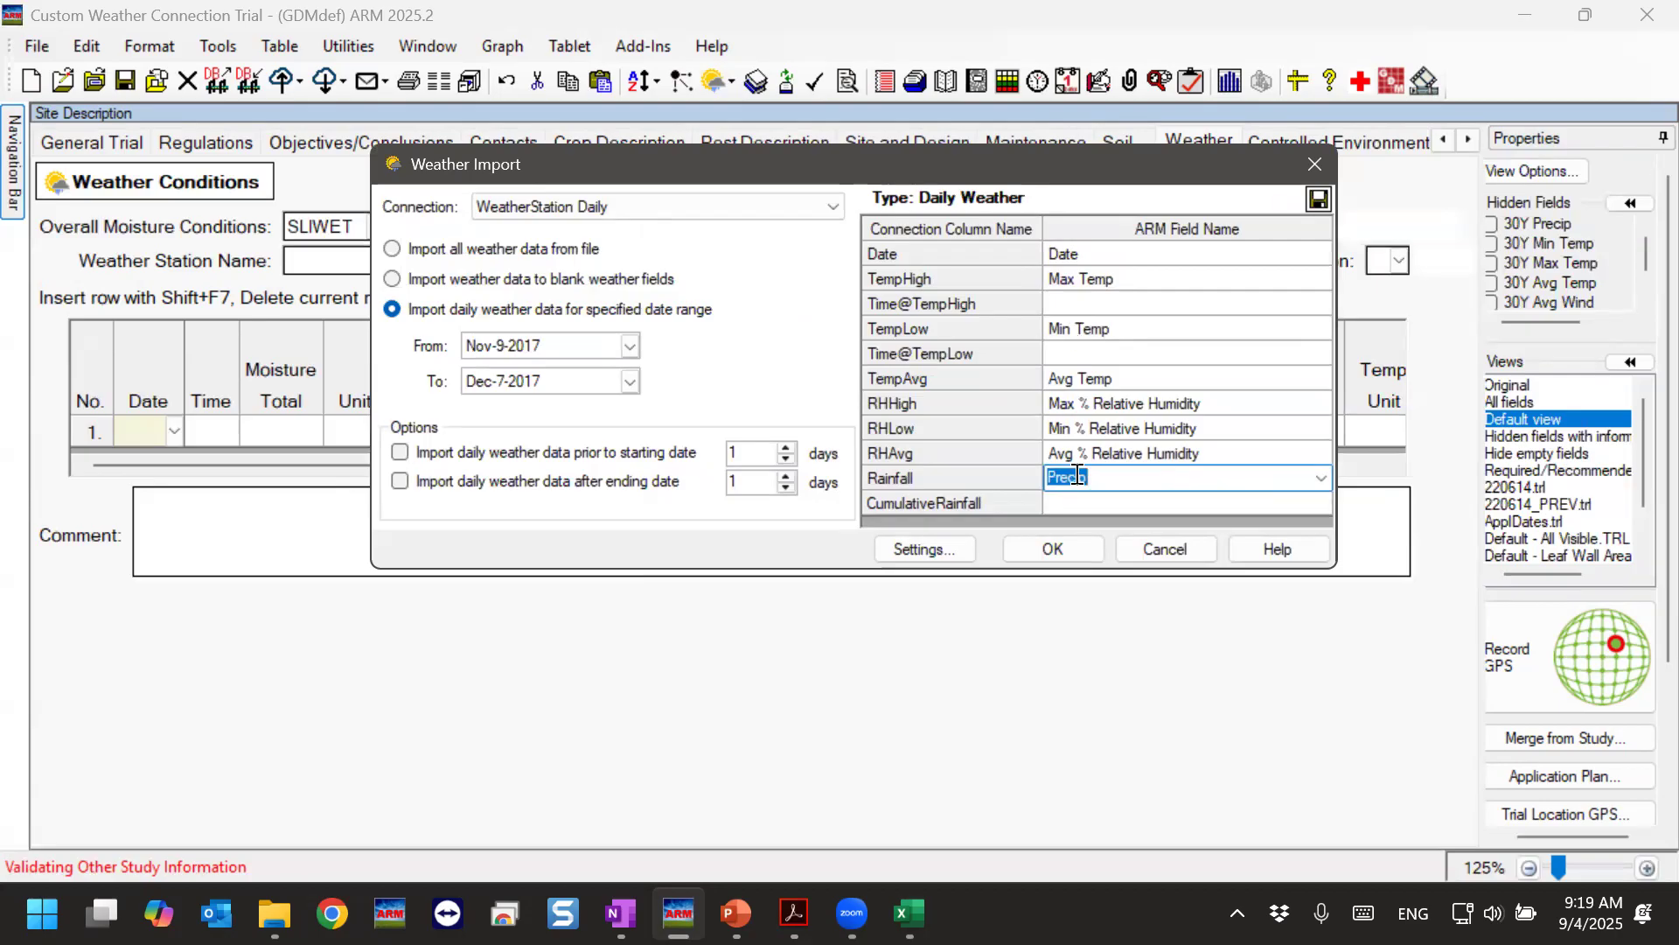
click(1319, 201)
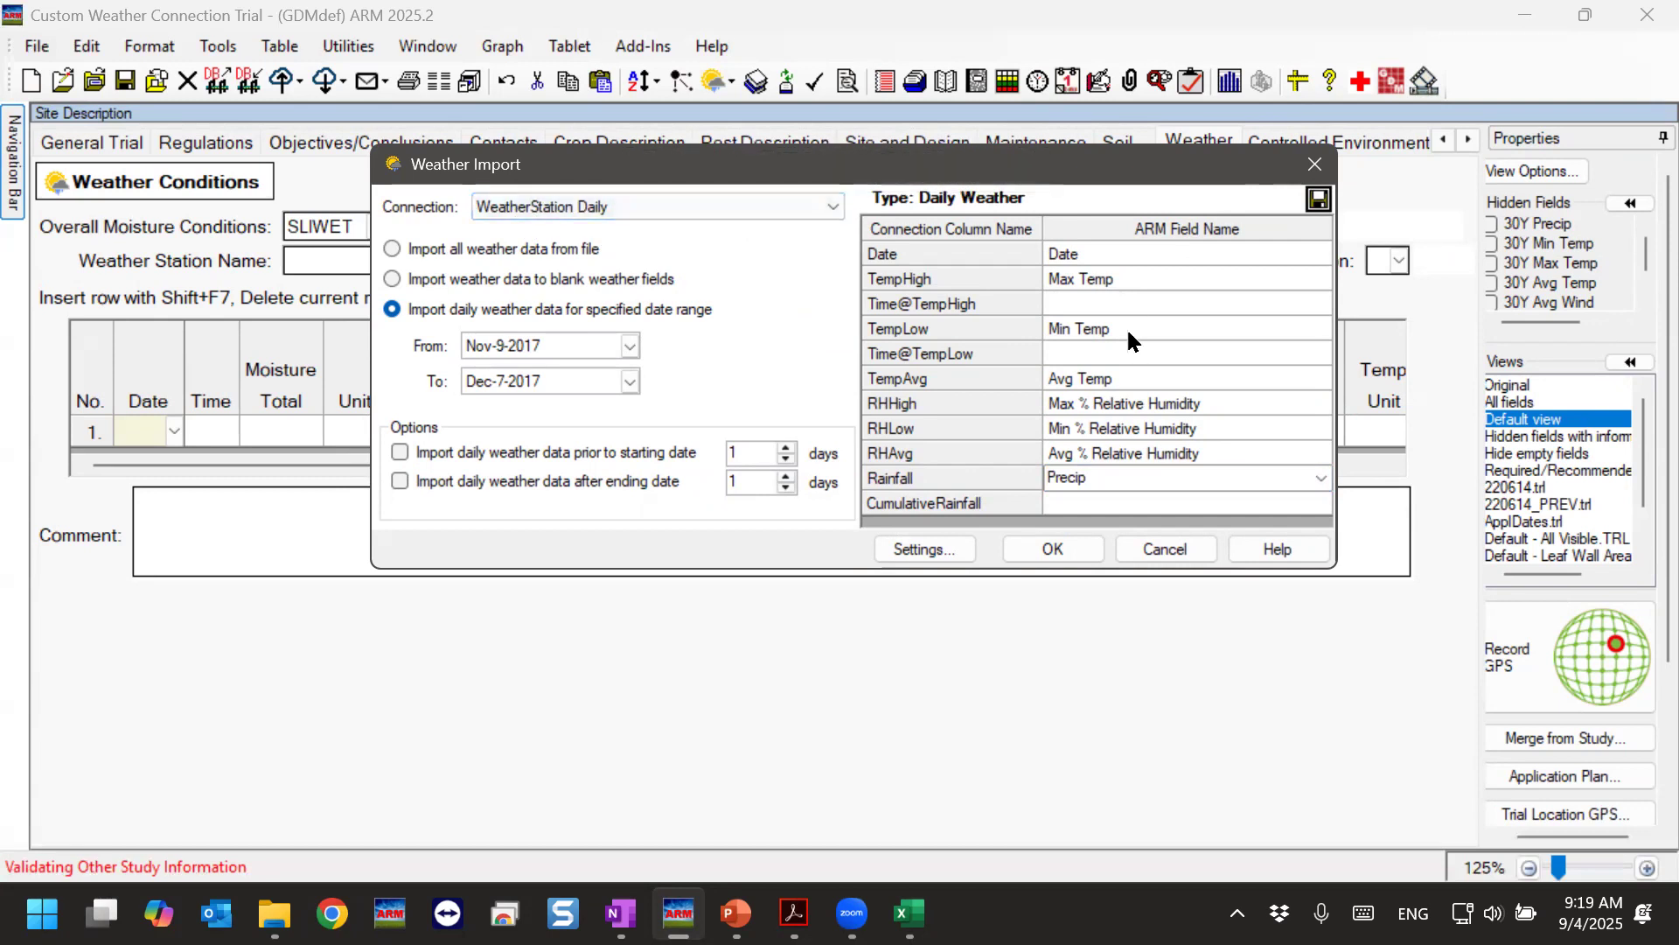
click(729, 166)
drag(738, 177, 820, 212)
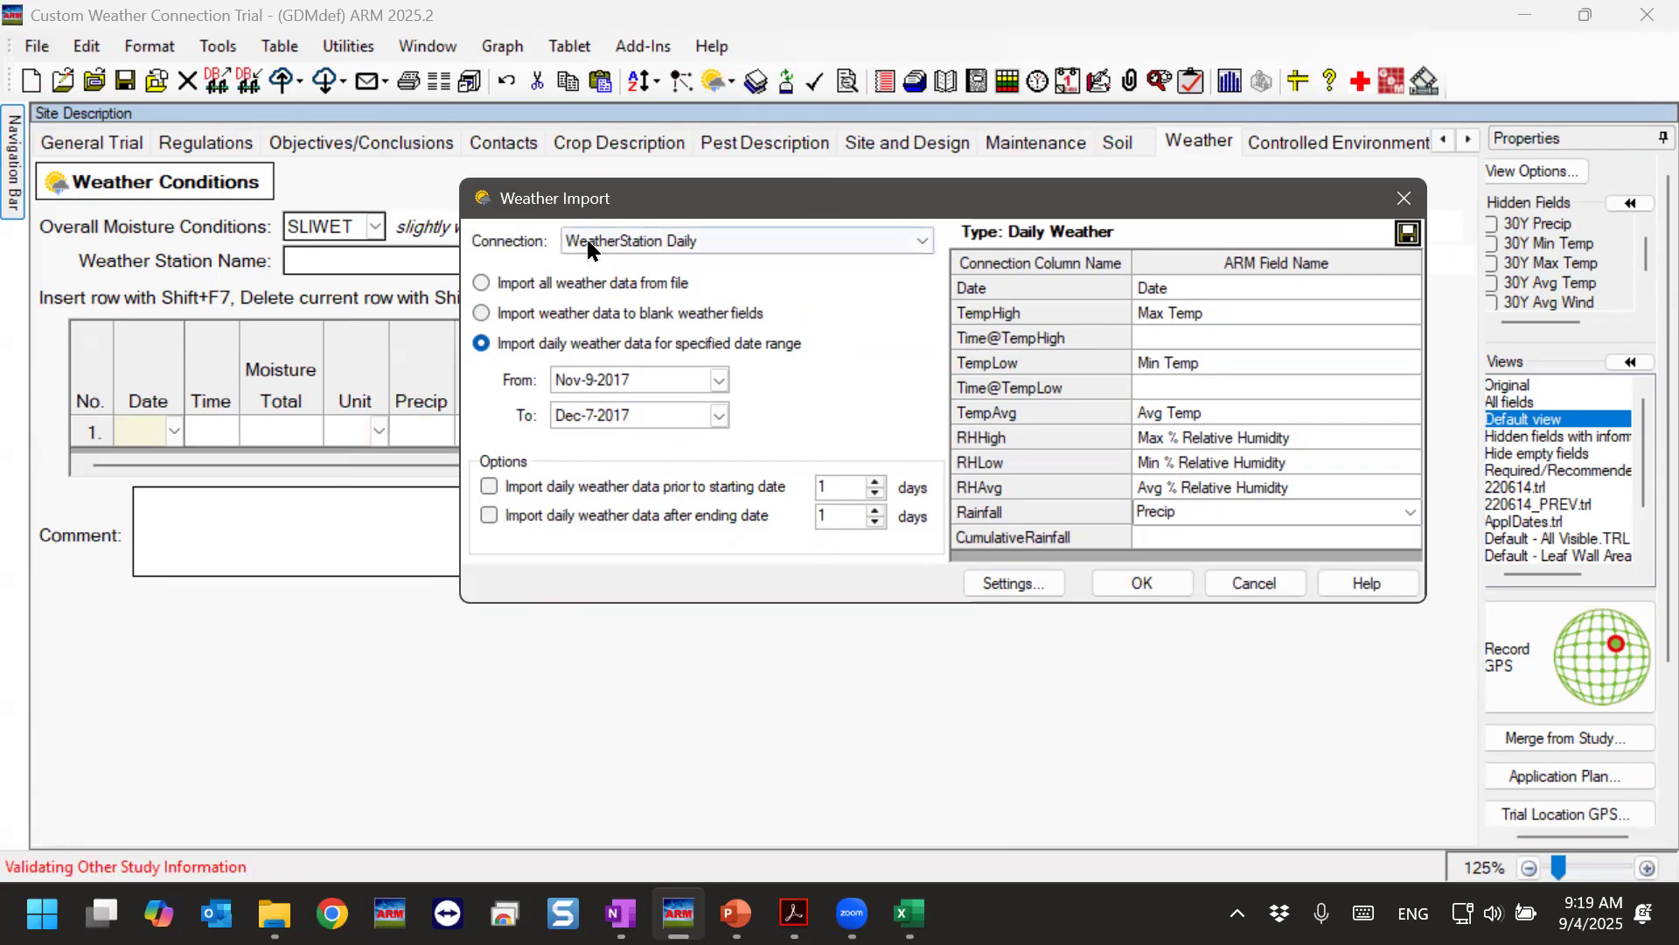
Reselect the WeatherStation Daily connection to check its saved column mapping, and close the weather import without importing.
click(727, 241)
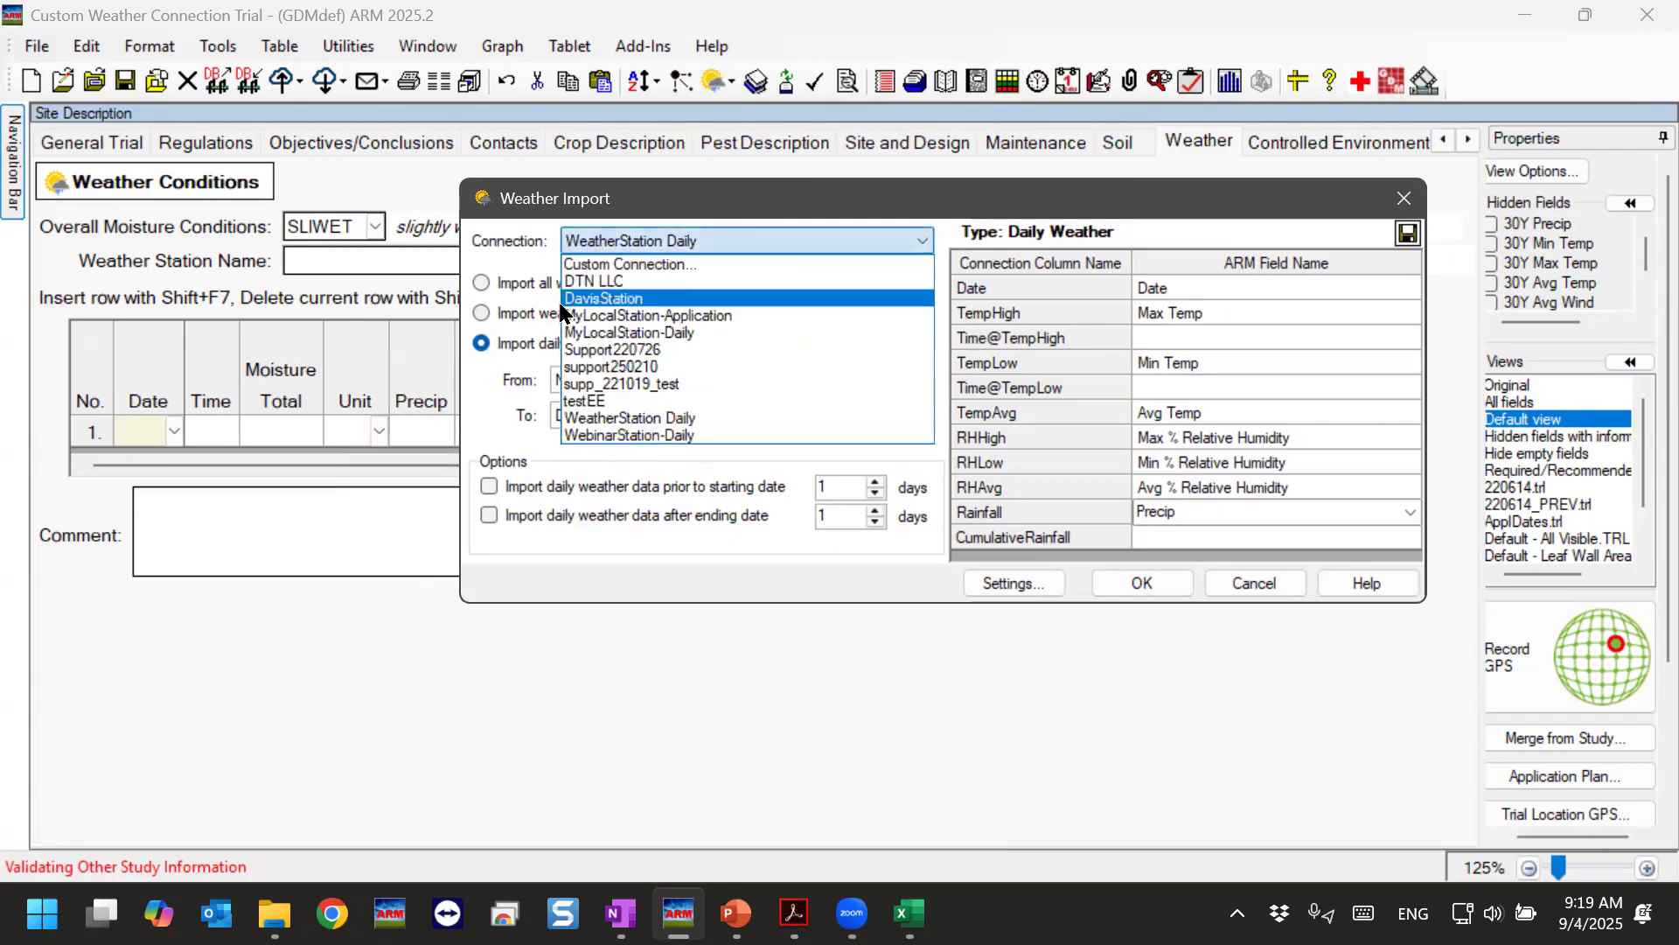
click(644, 424)
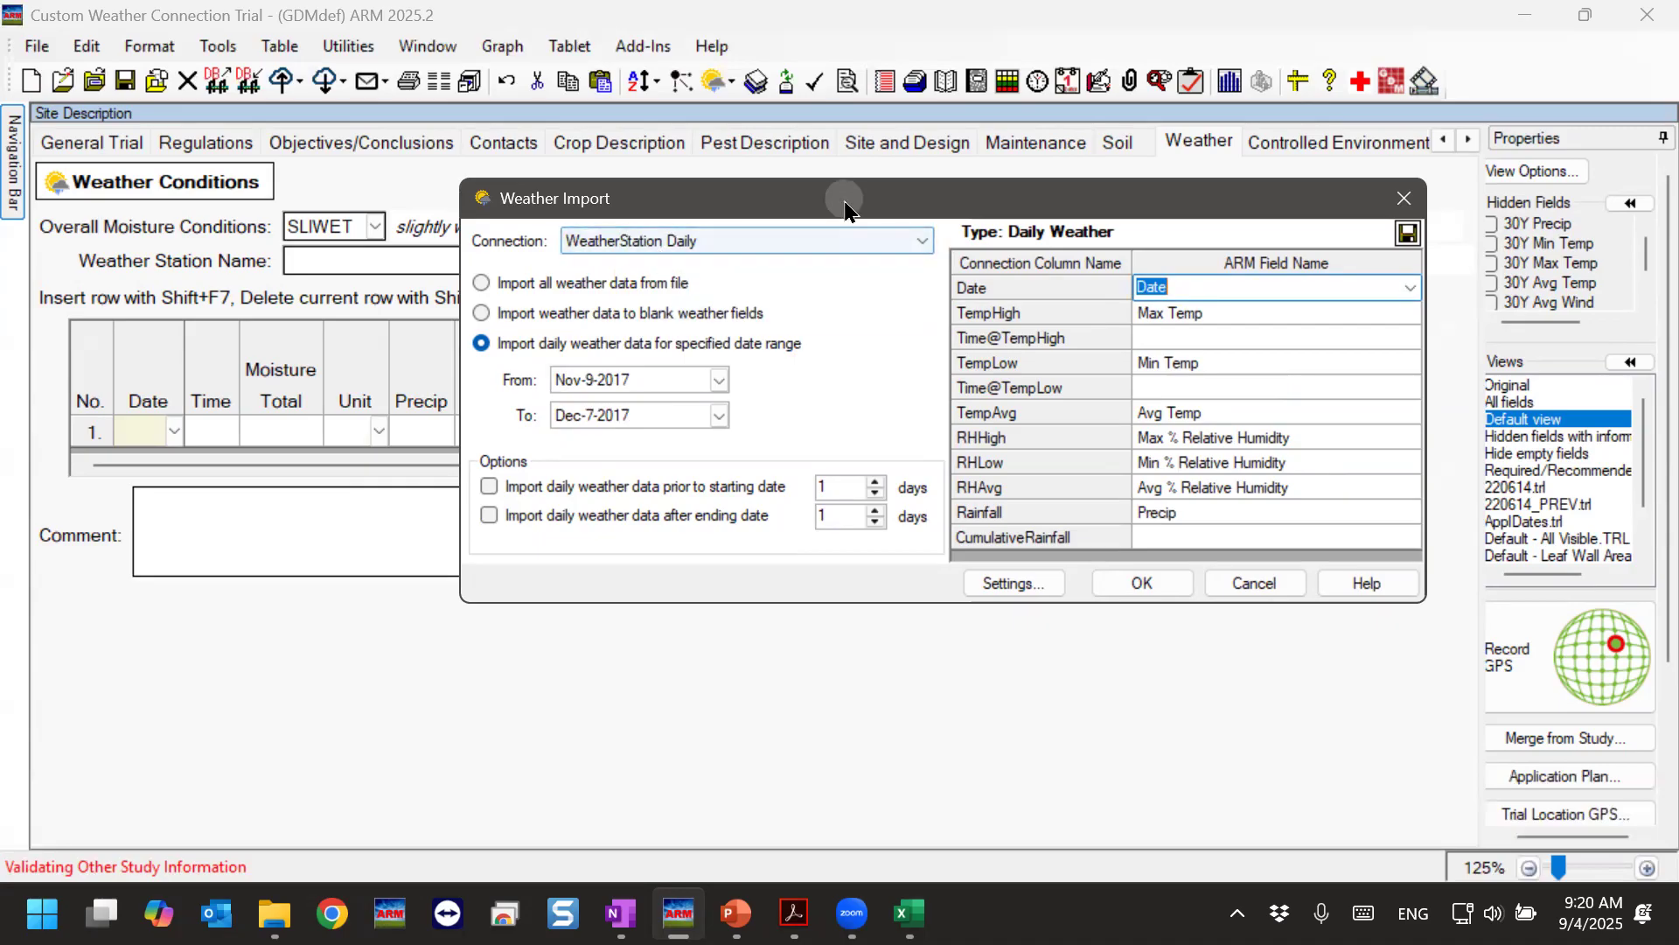
drag(844, 199, 740, 488)
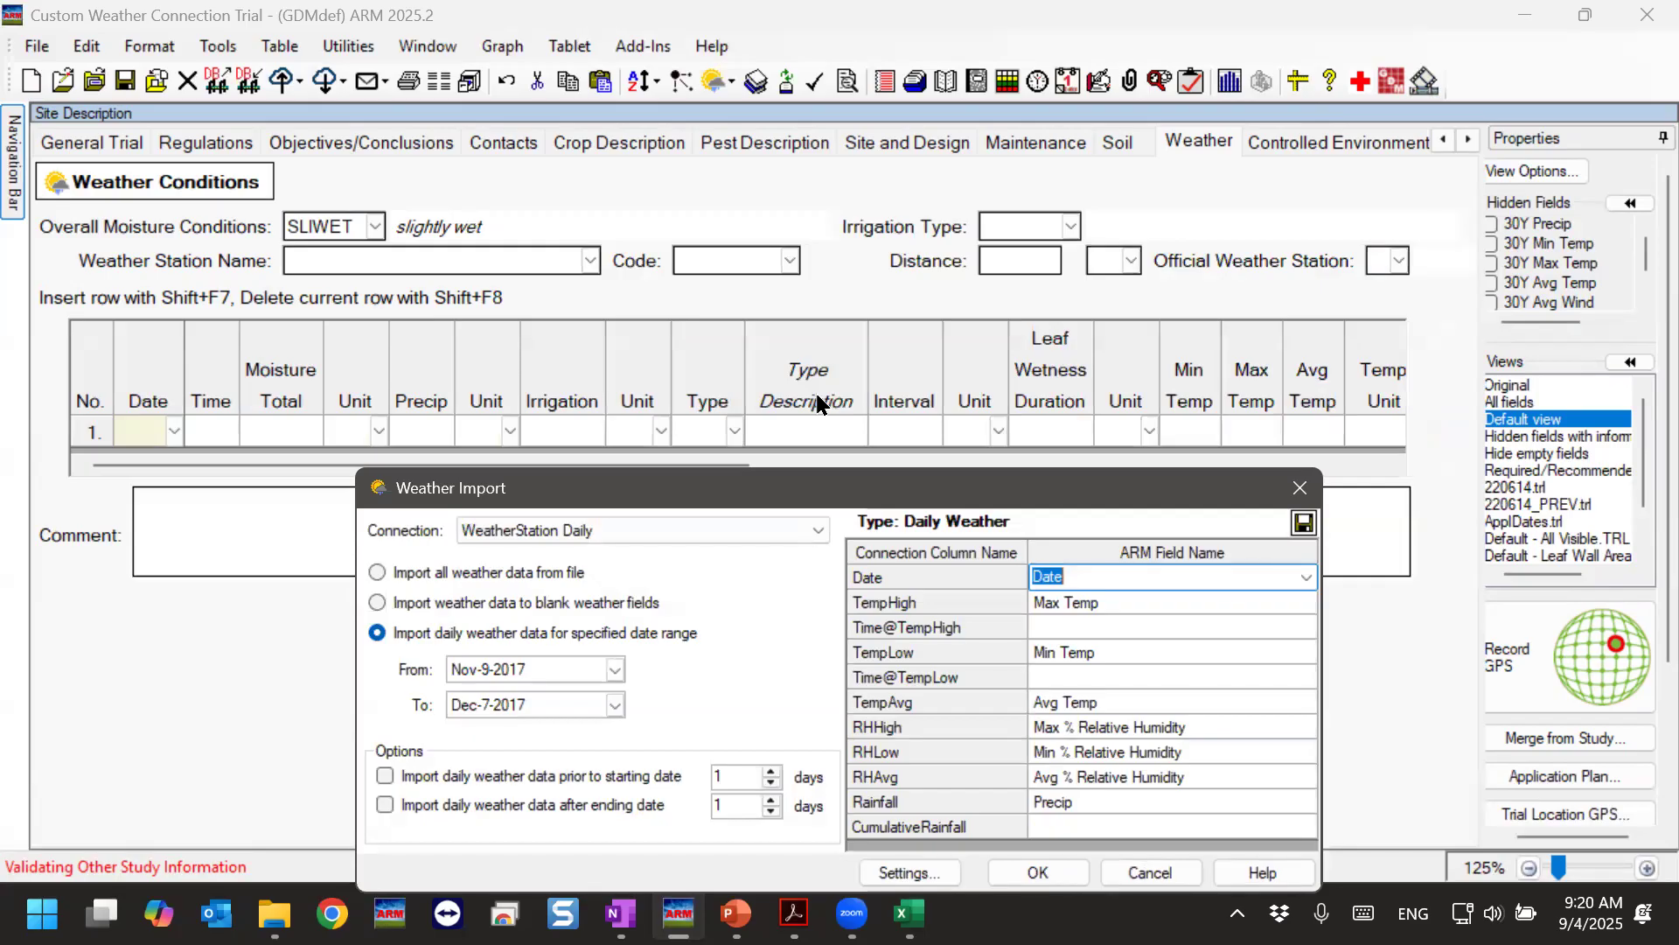
click(822, 487)
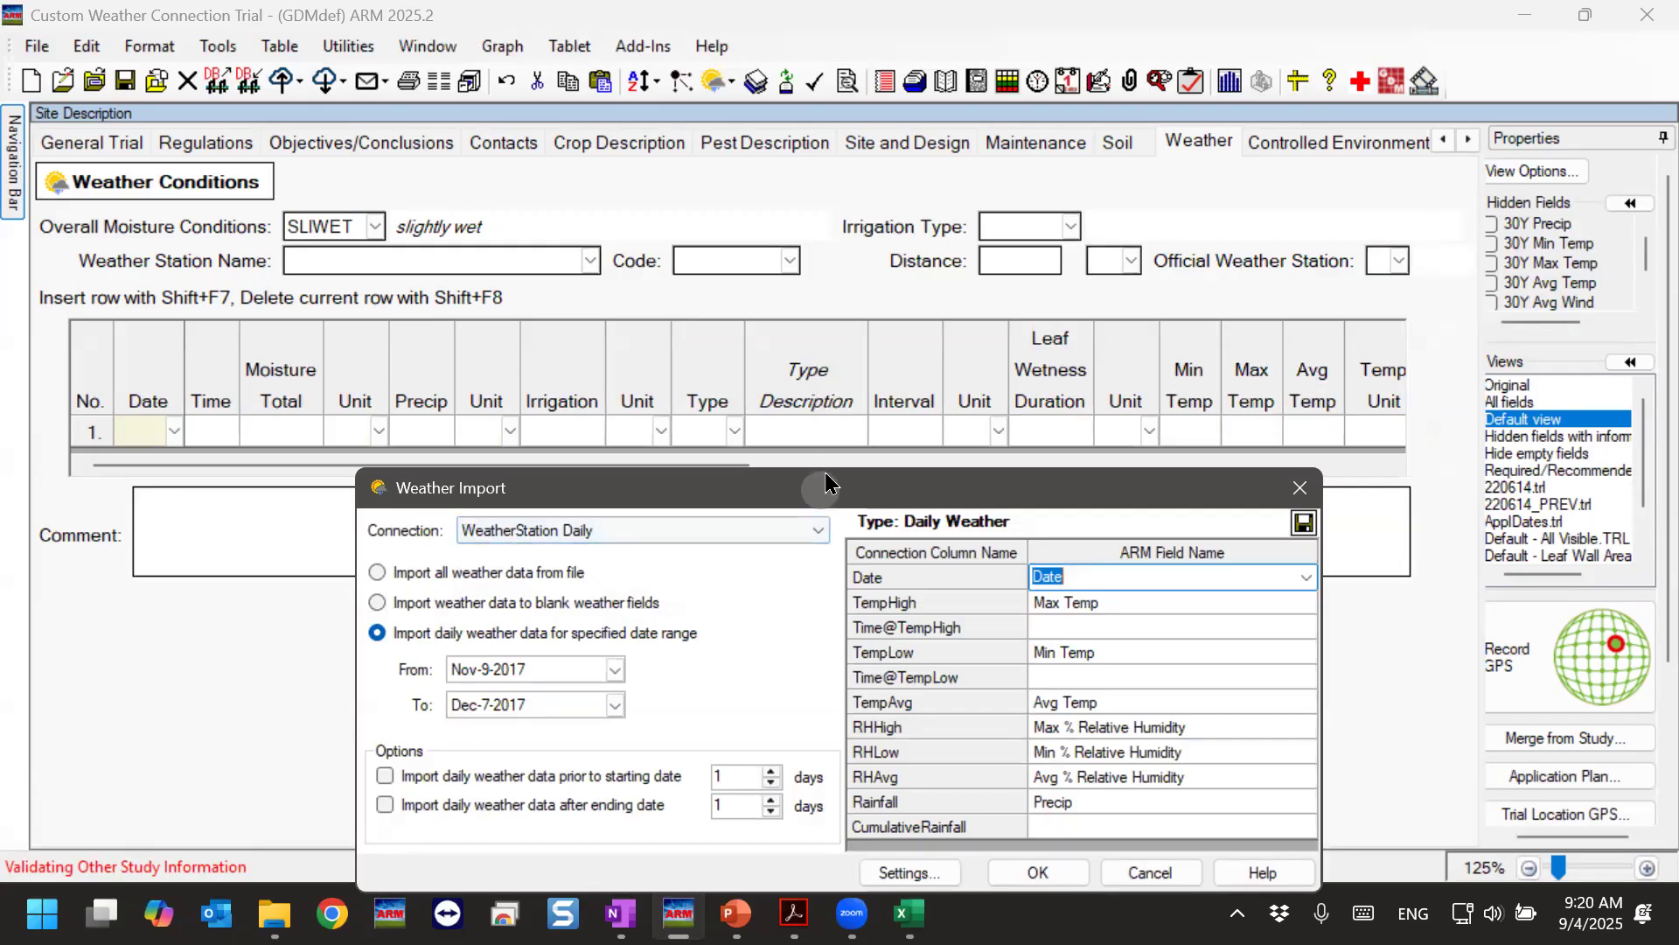
drag(825, 483, 857, 155)
click(1186, 539)
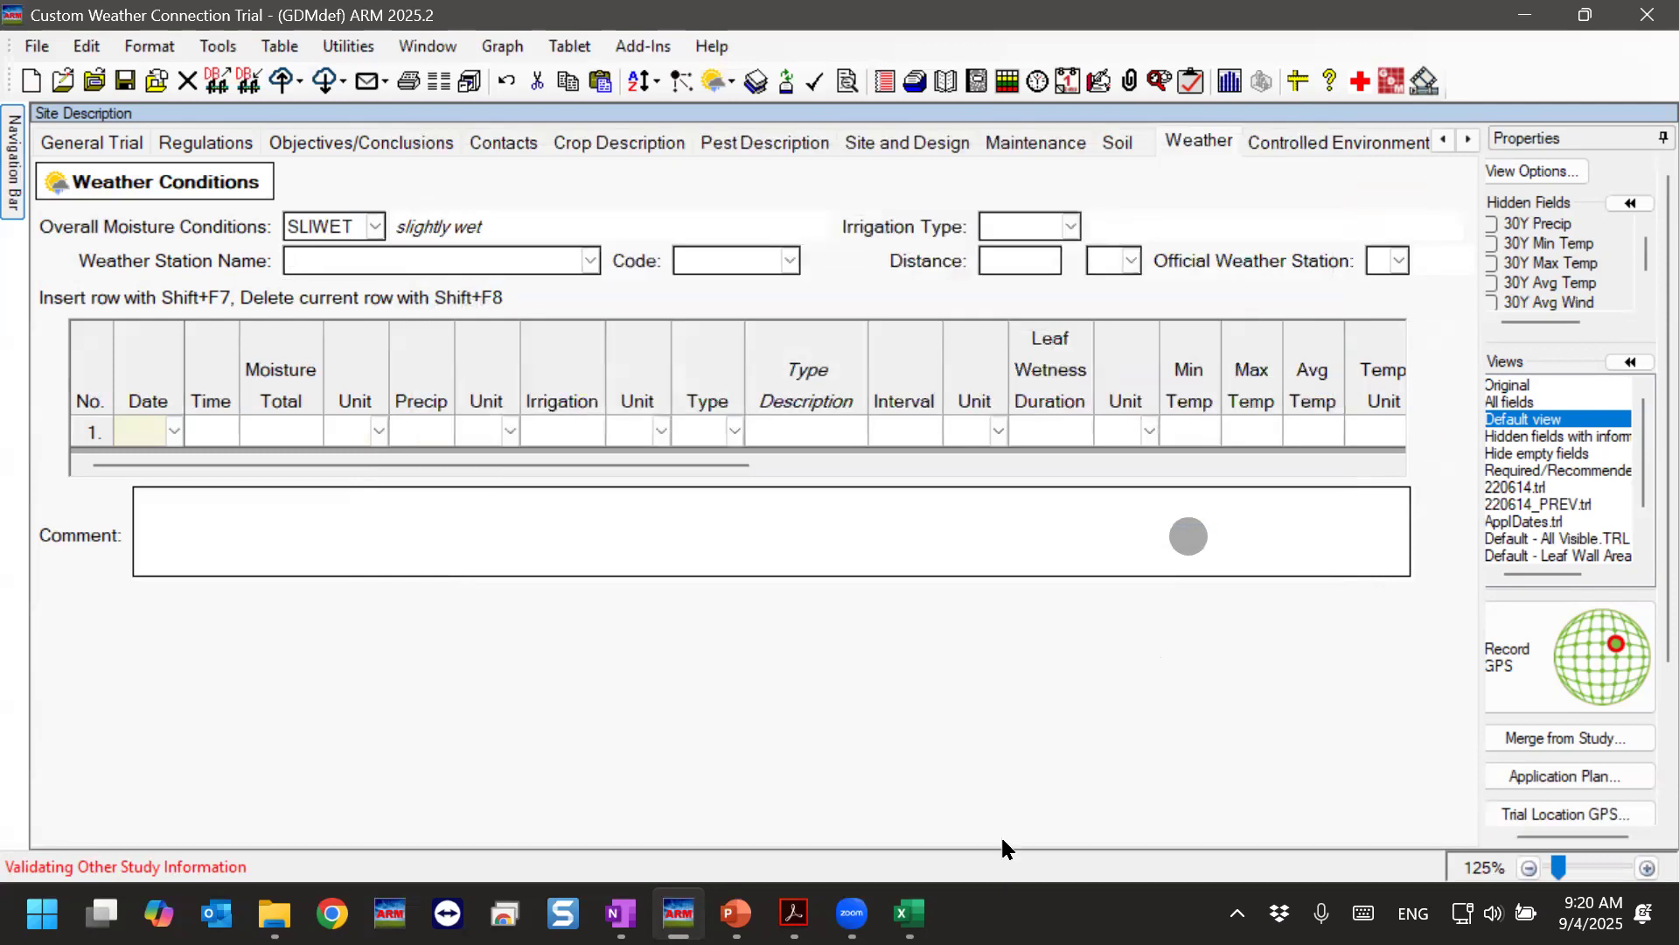
Start a weather data import to the current trial using the WeatherStation Daily connection.
click(133, 432)
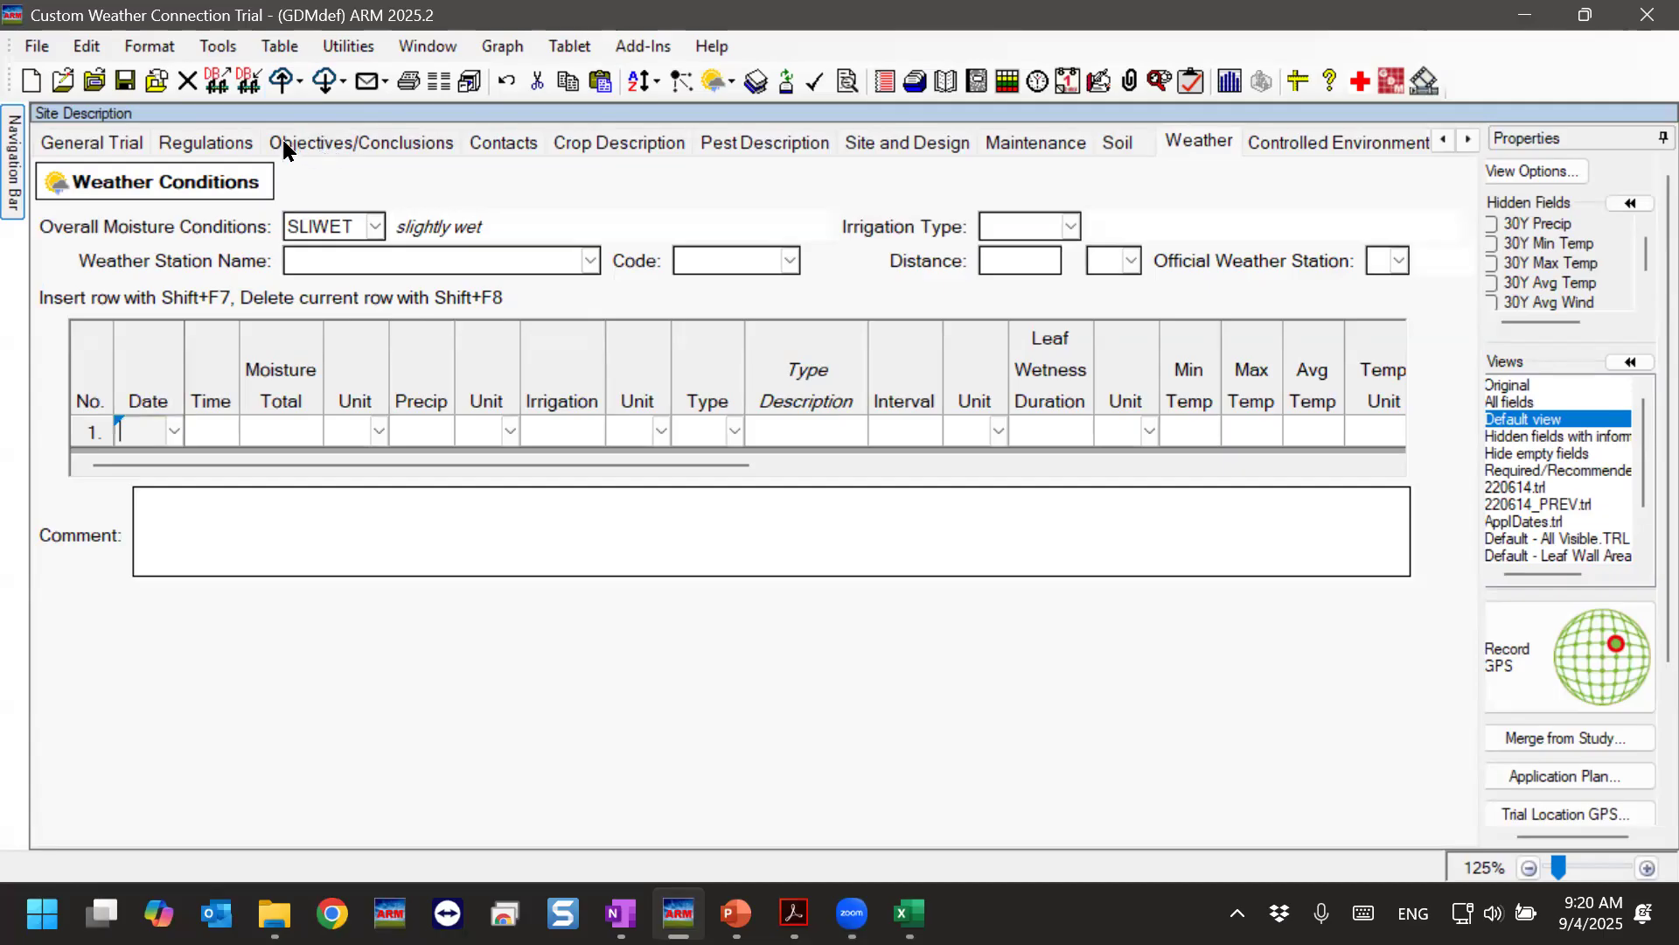
click(222, 48)
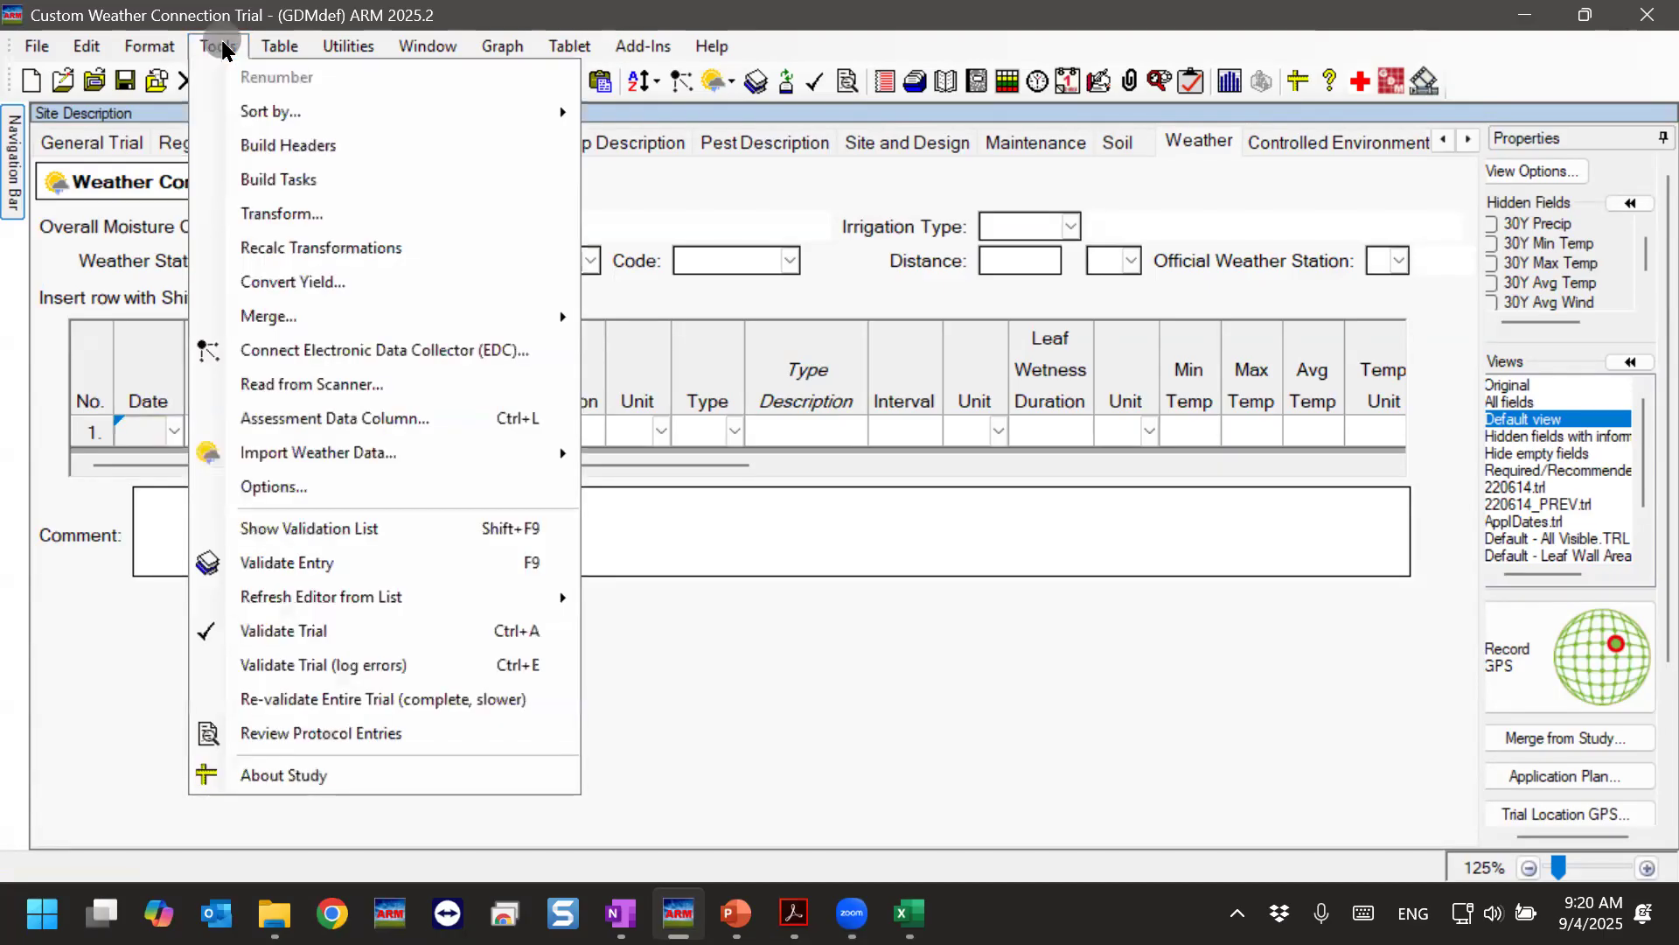
mouse_move(280, 451)
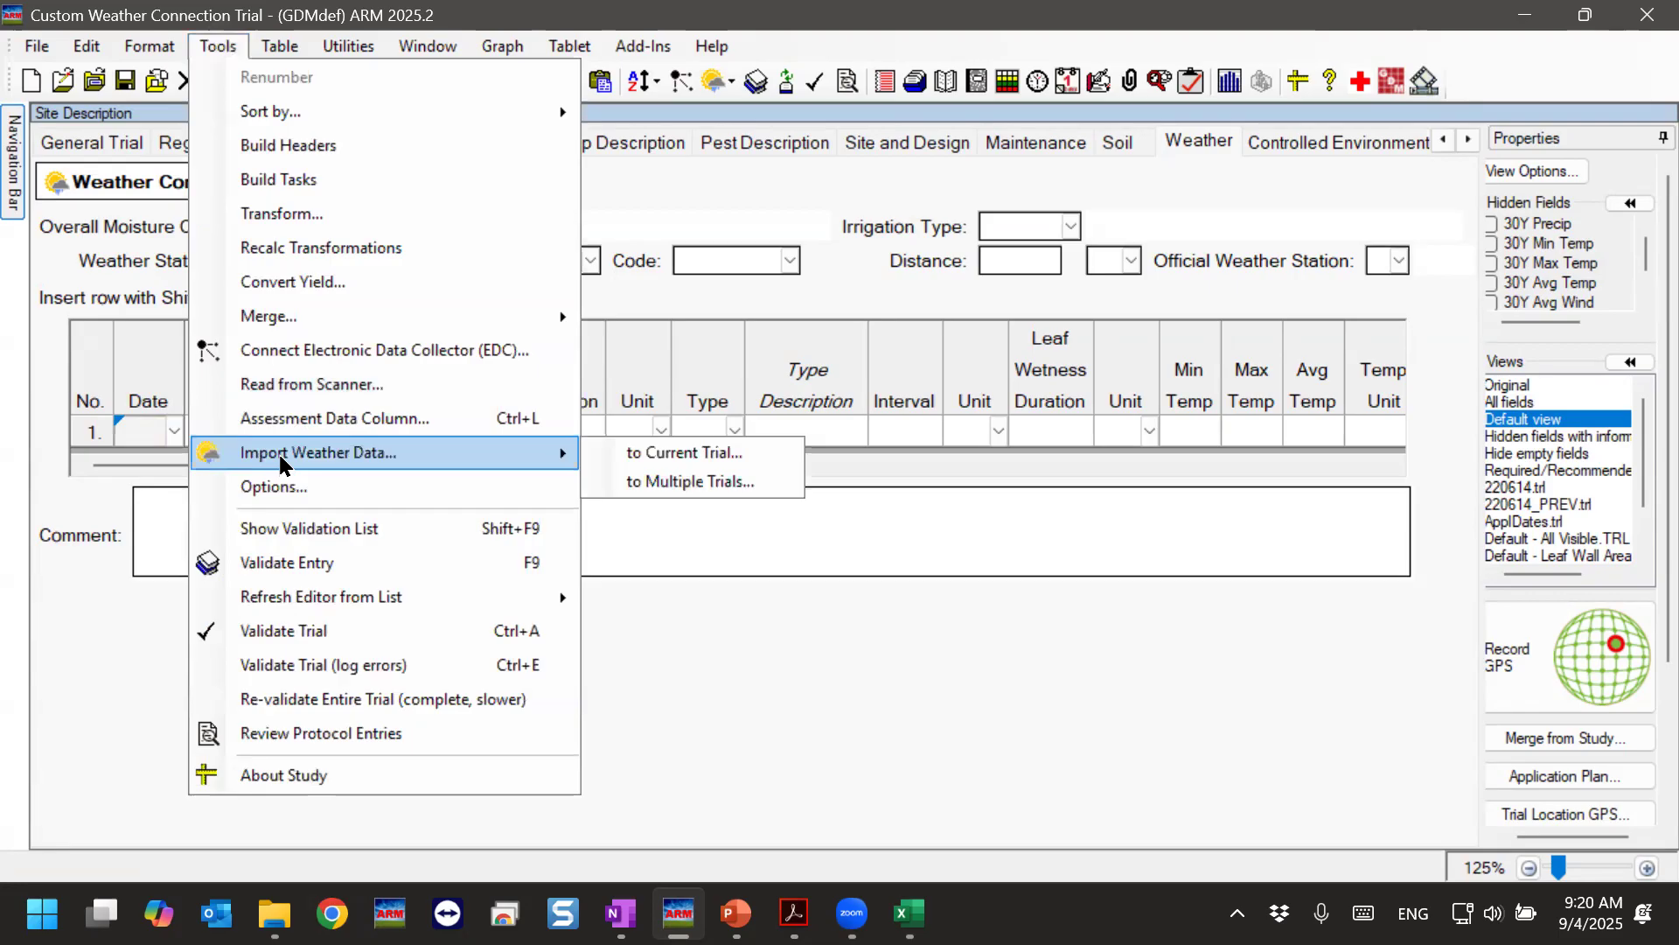
click(645, 457)
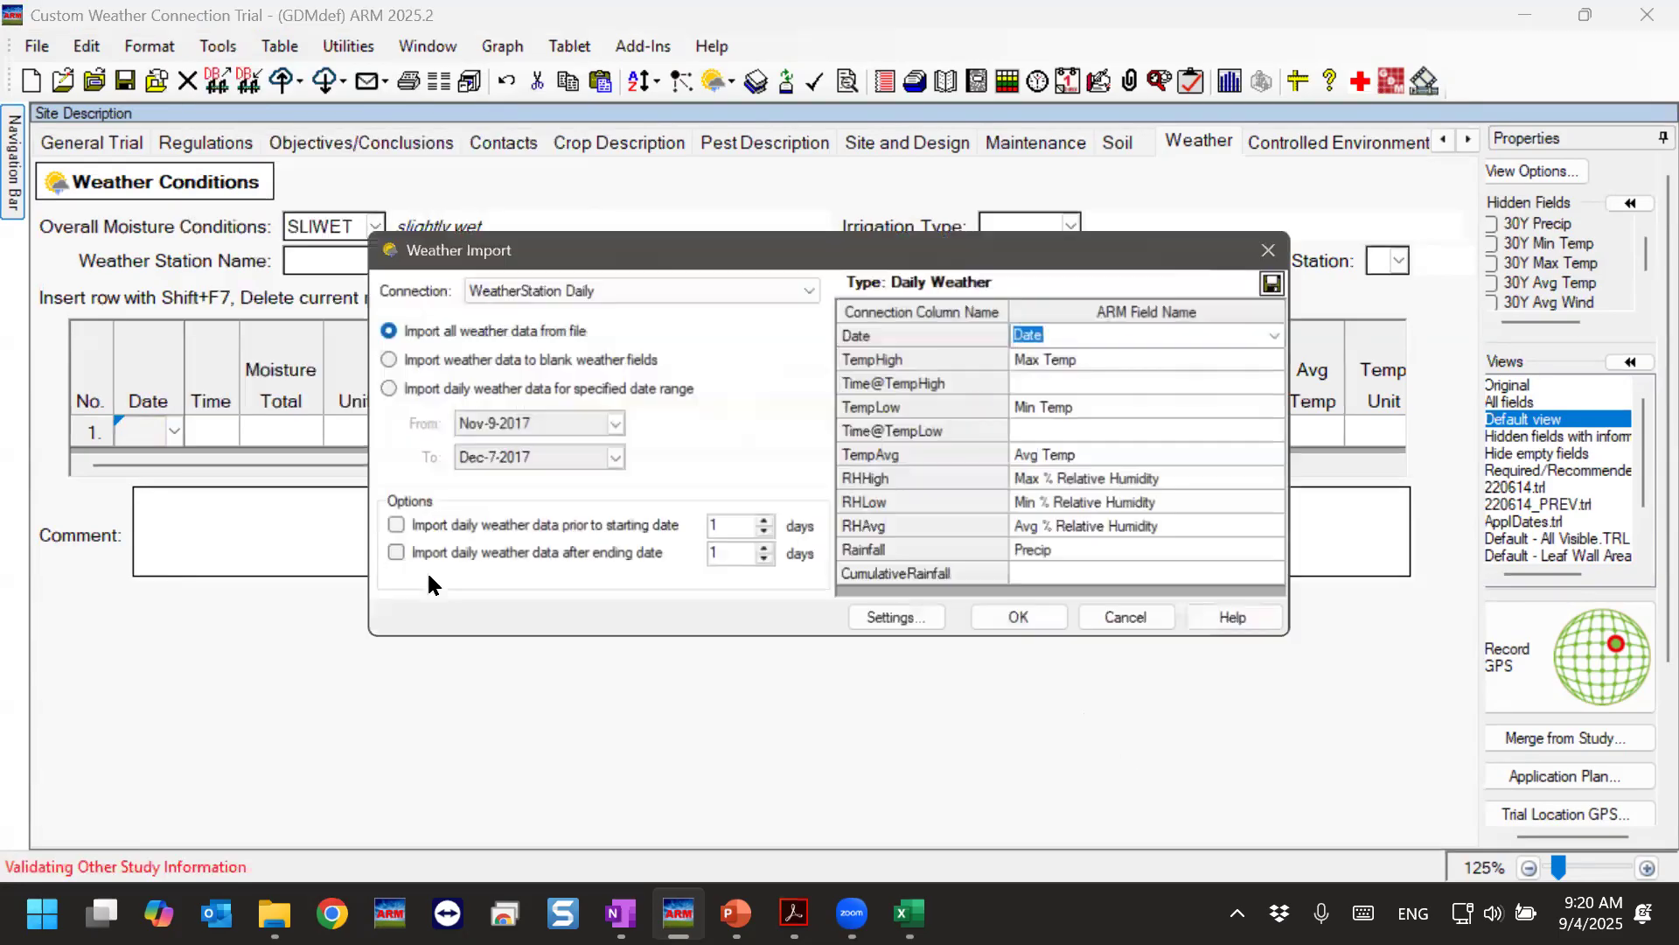
click(583, 288)
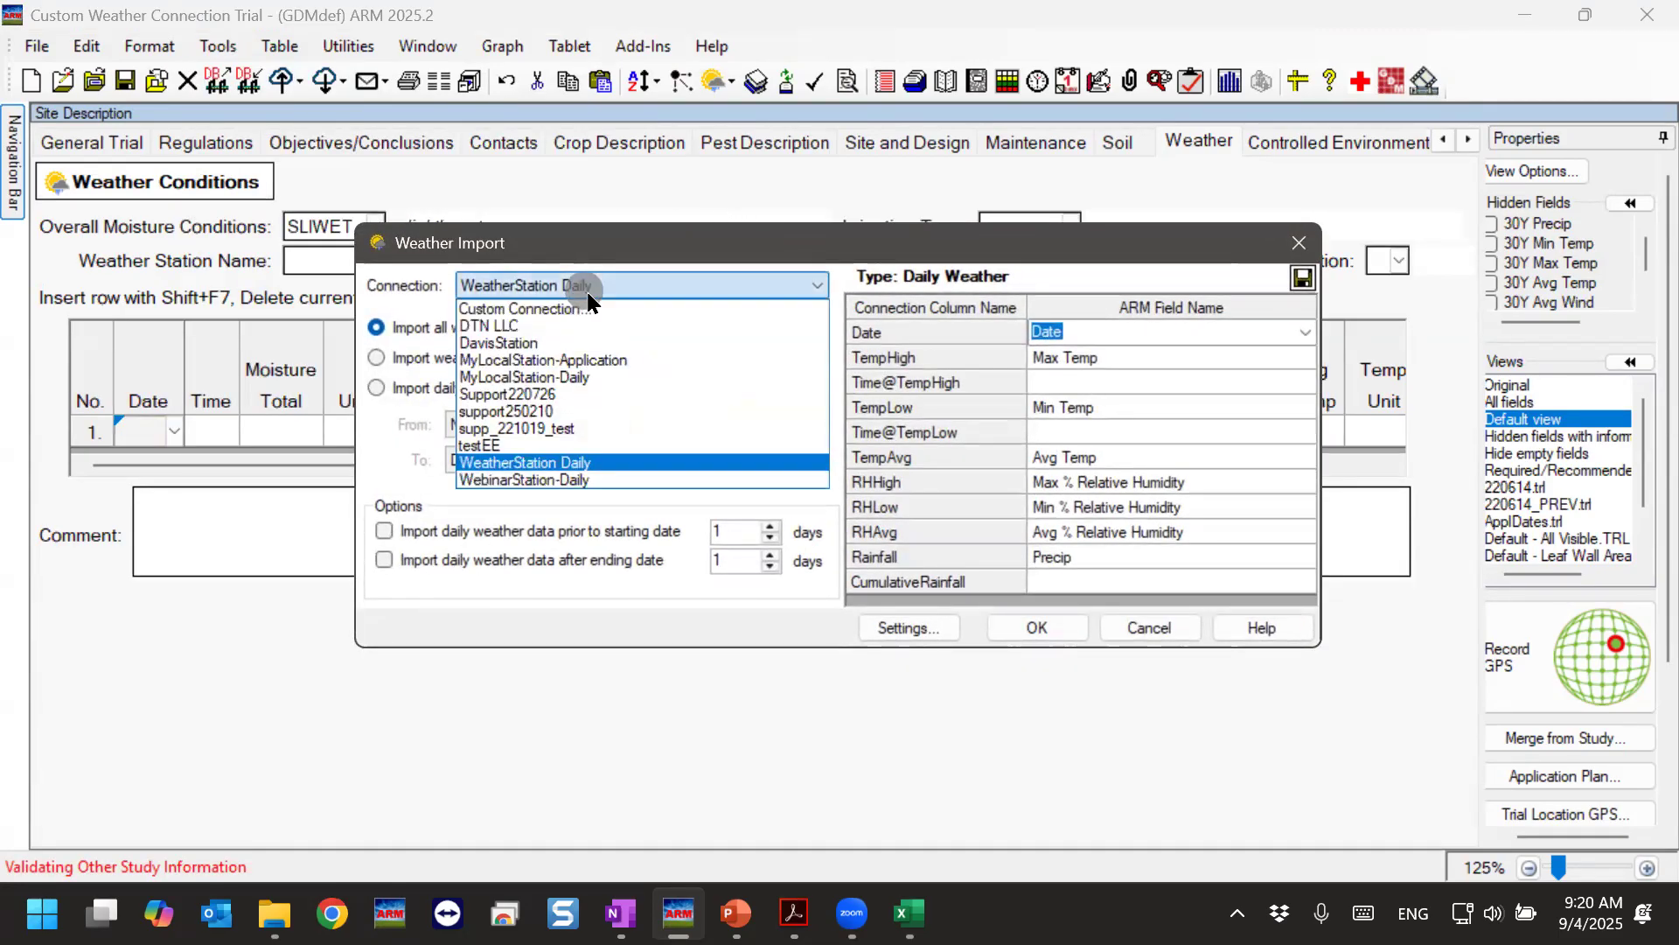
click(601, 460)
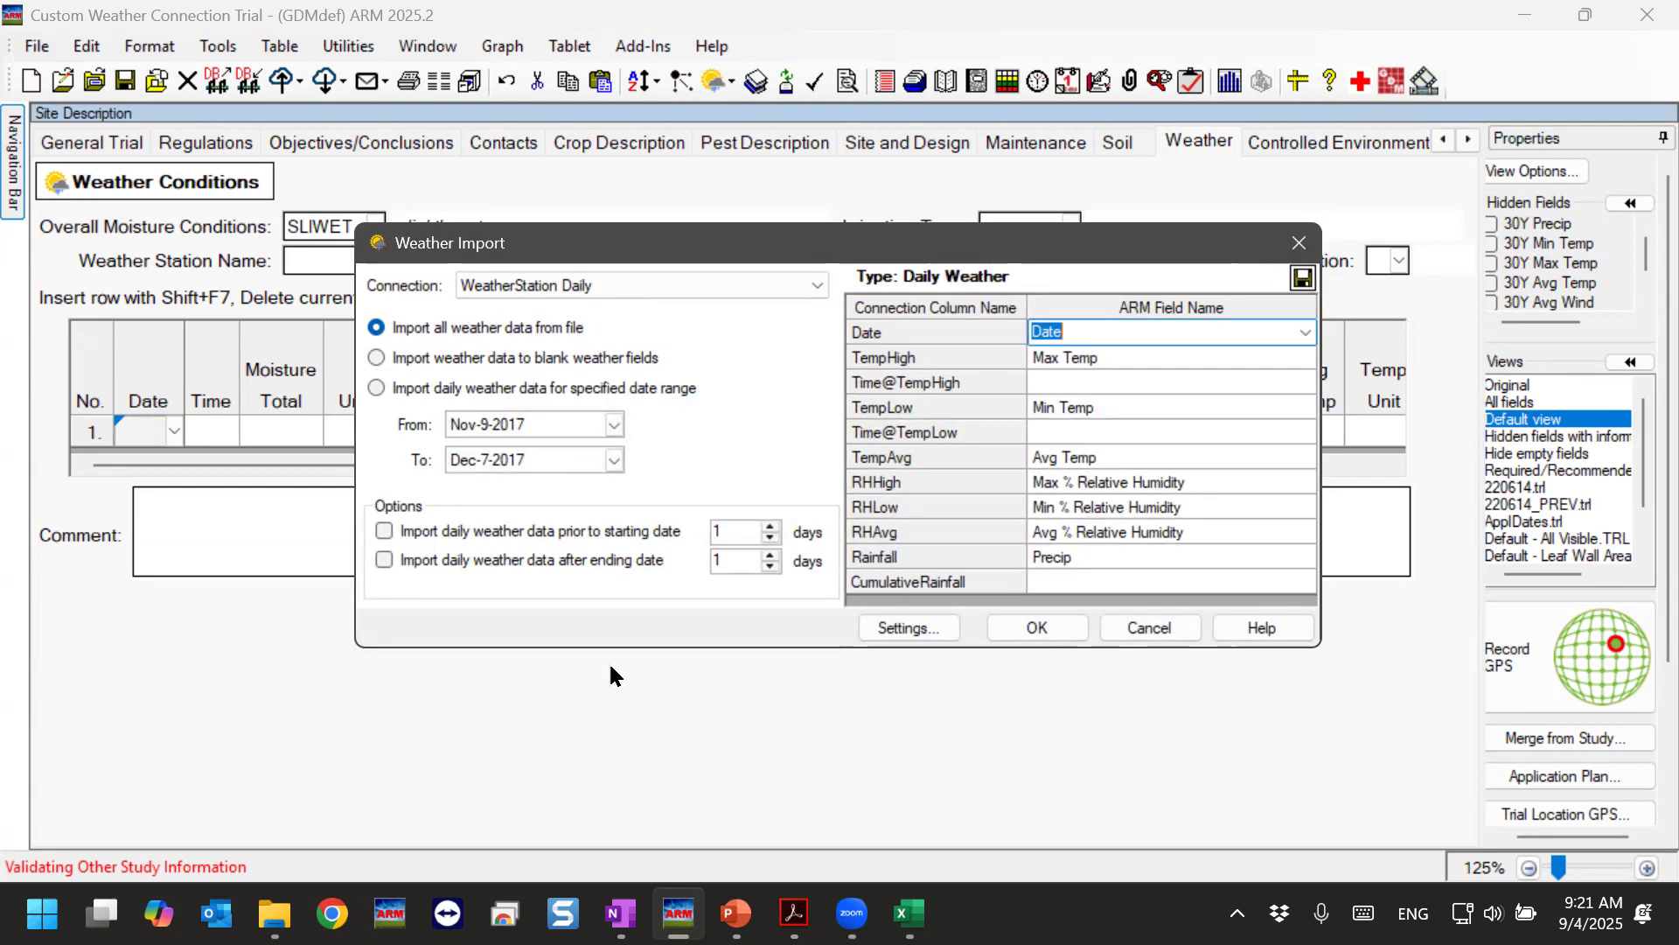
Choose to import daily weather data for a specified date range and review its From and To dates.
click(423, 386)
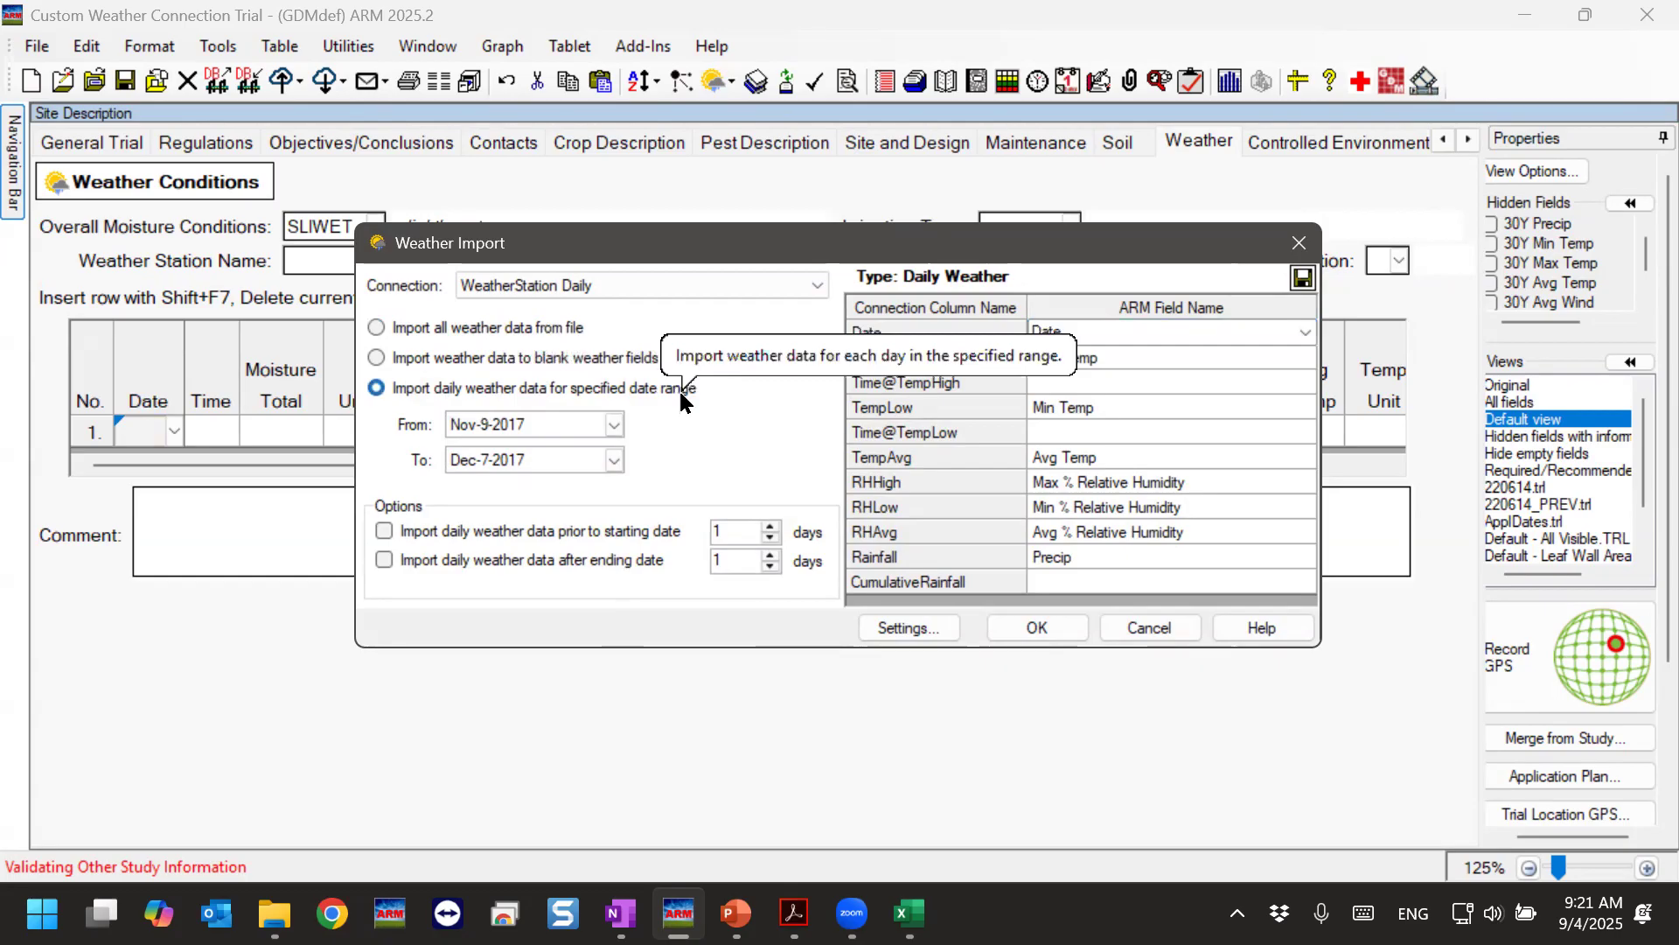
click(555, 423)
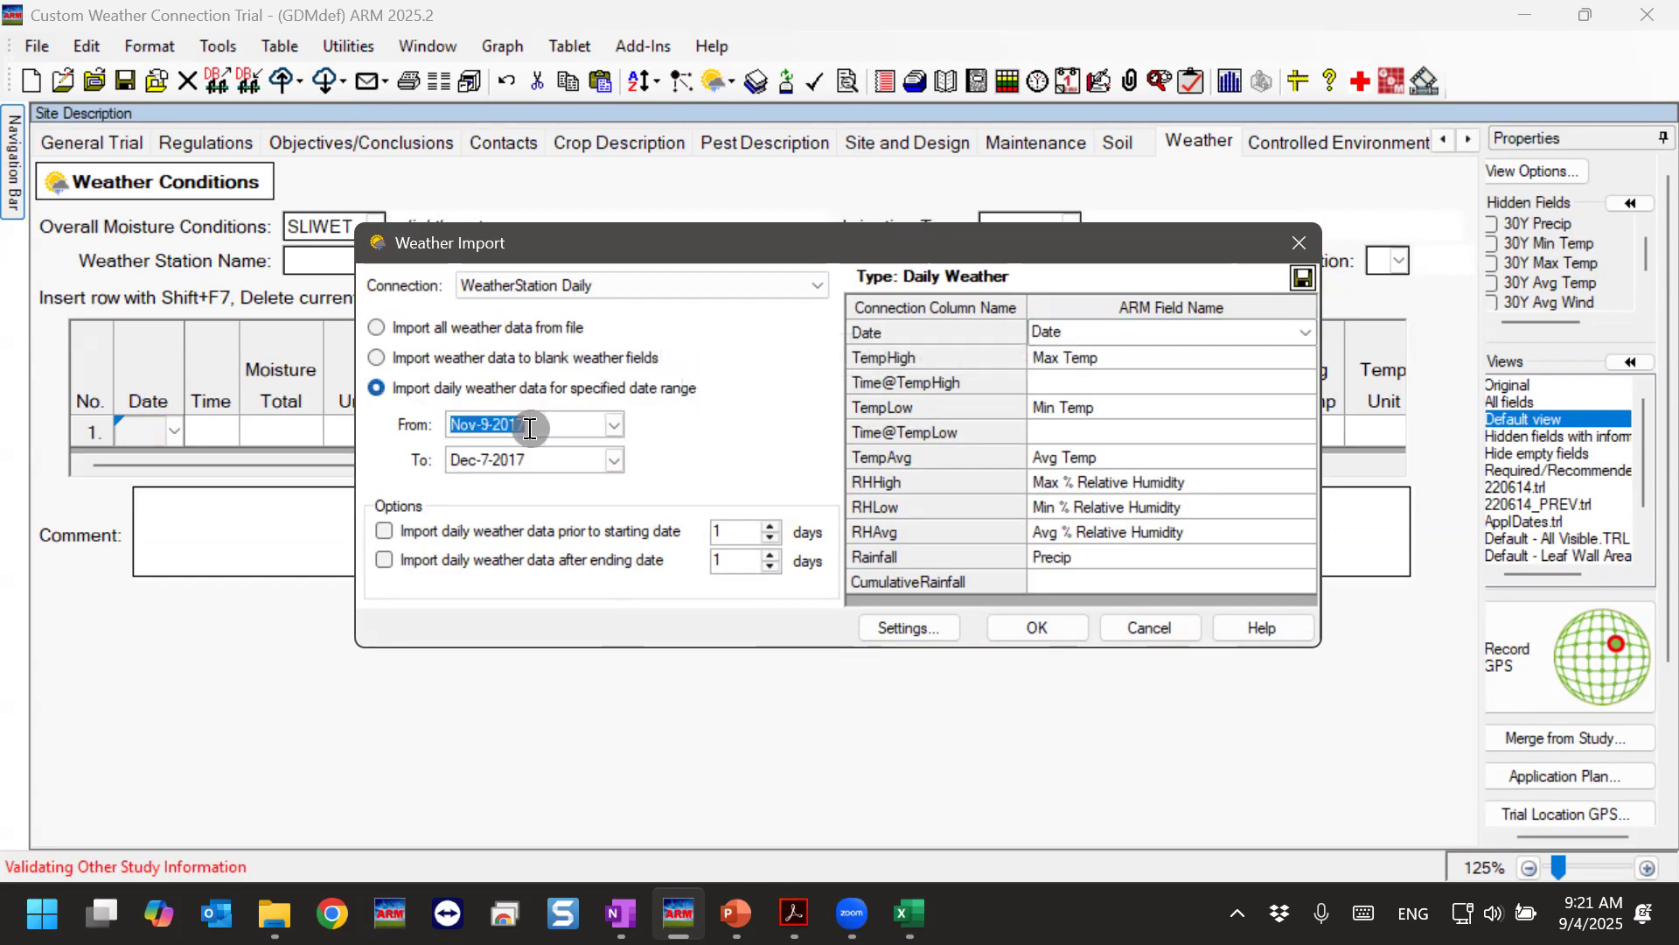
click(555, 461)
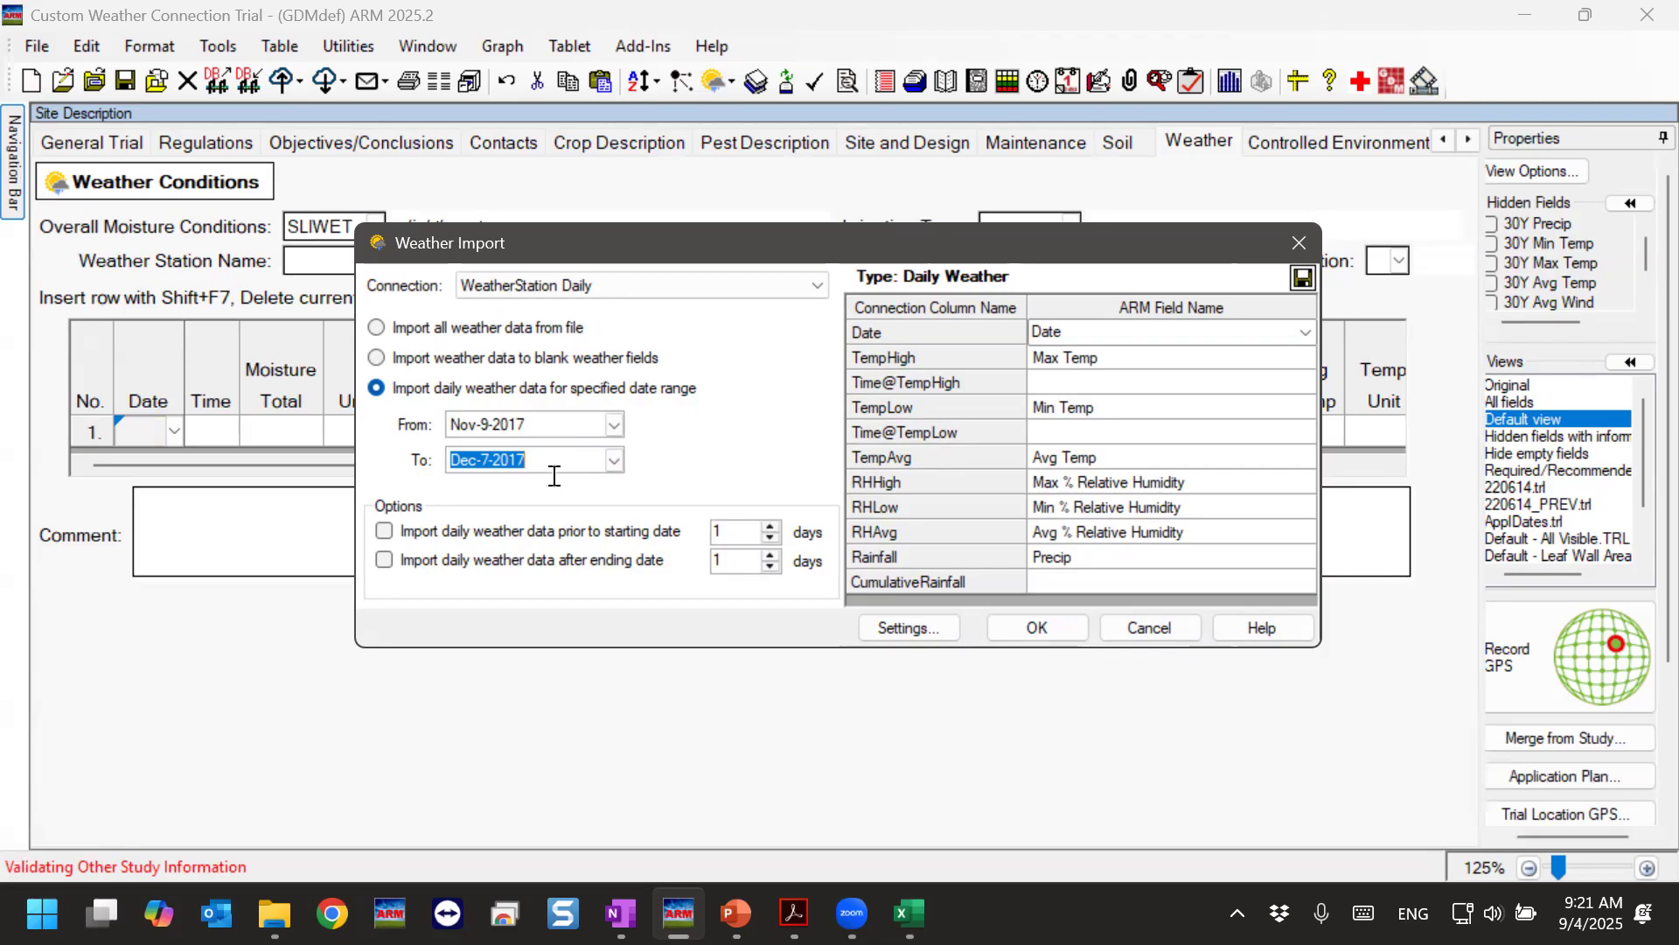
Enable importing daily weather data prior to the starting date and set it to 7 days.
click(386, 531)
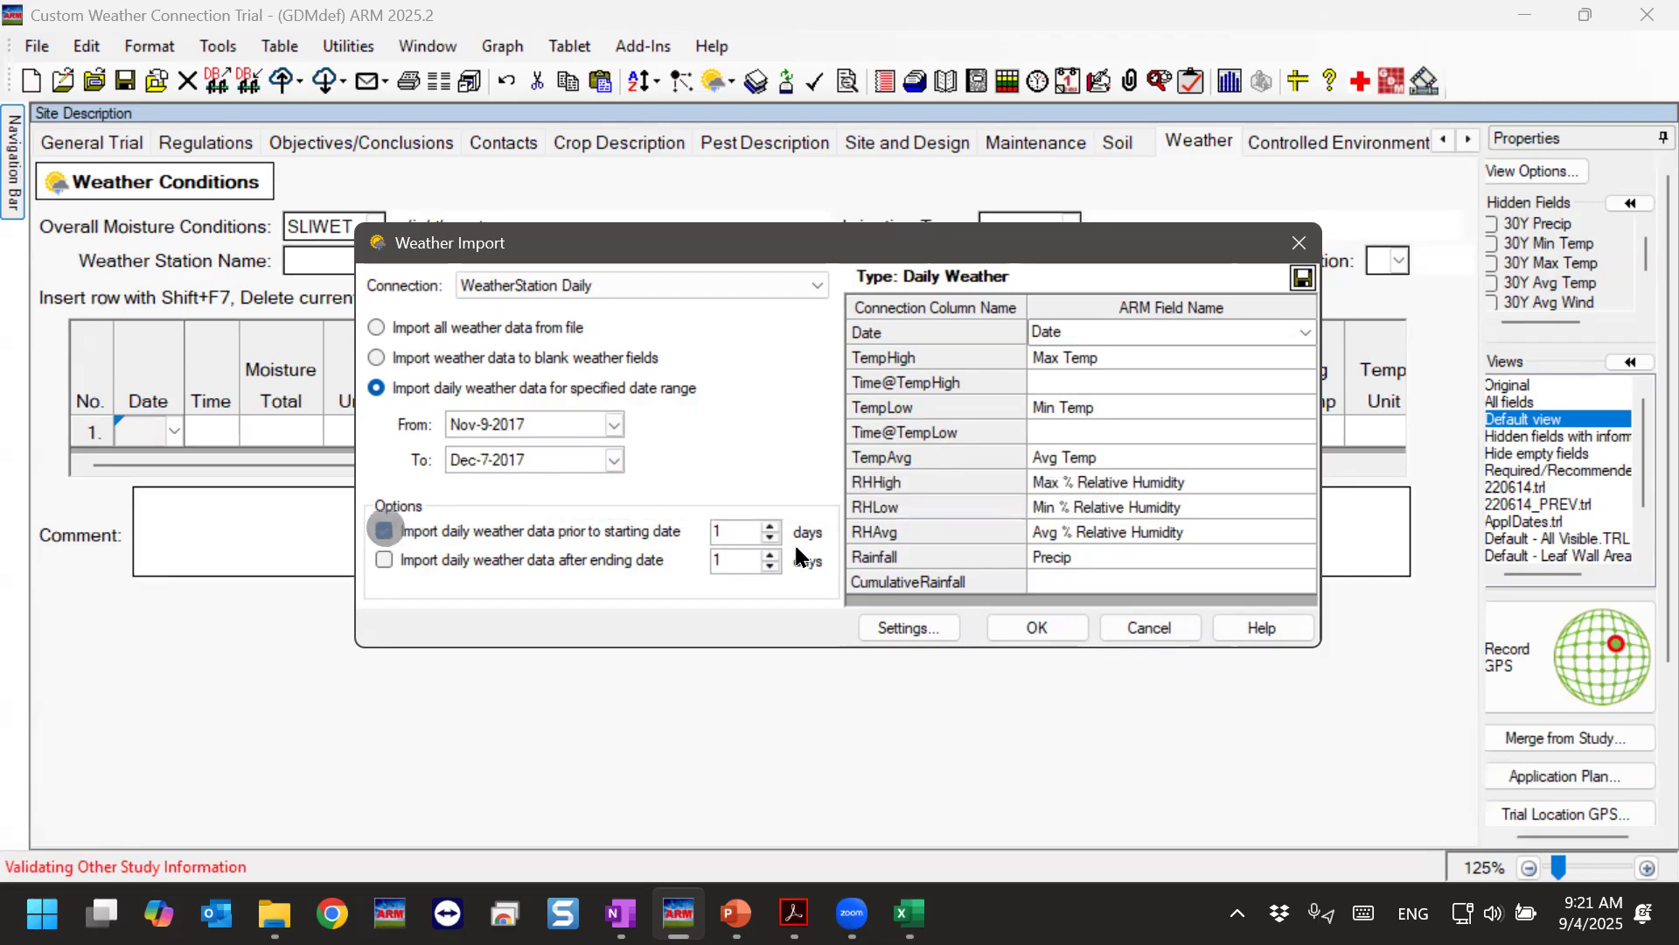
click(769, 526)
click(770, 525)
click(769, 525)
click(770, 525)
click(770, 525)
click(770, 526)
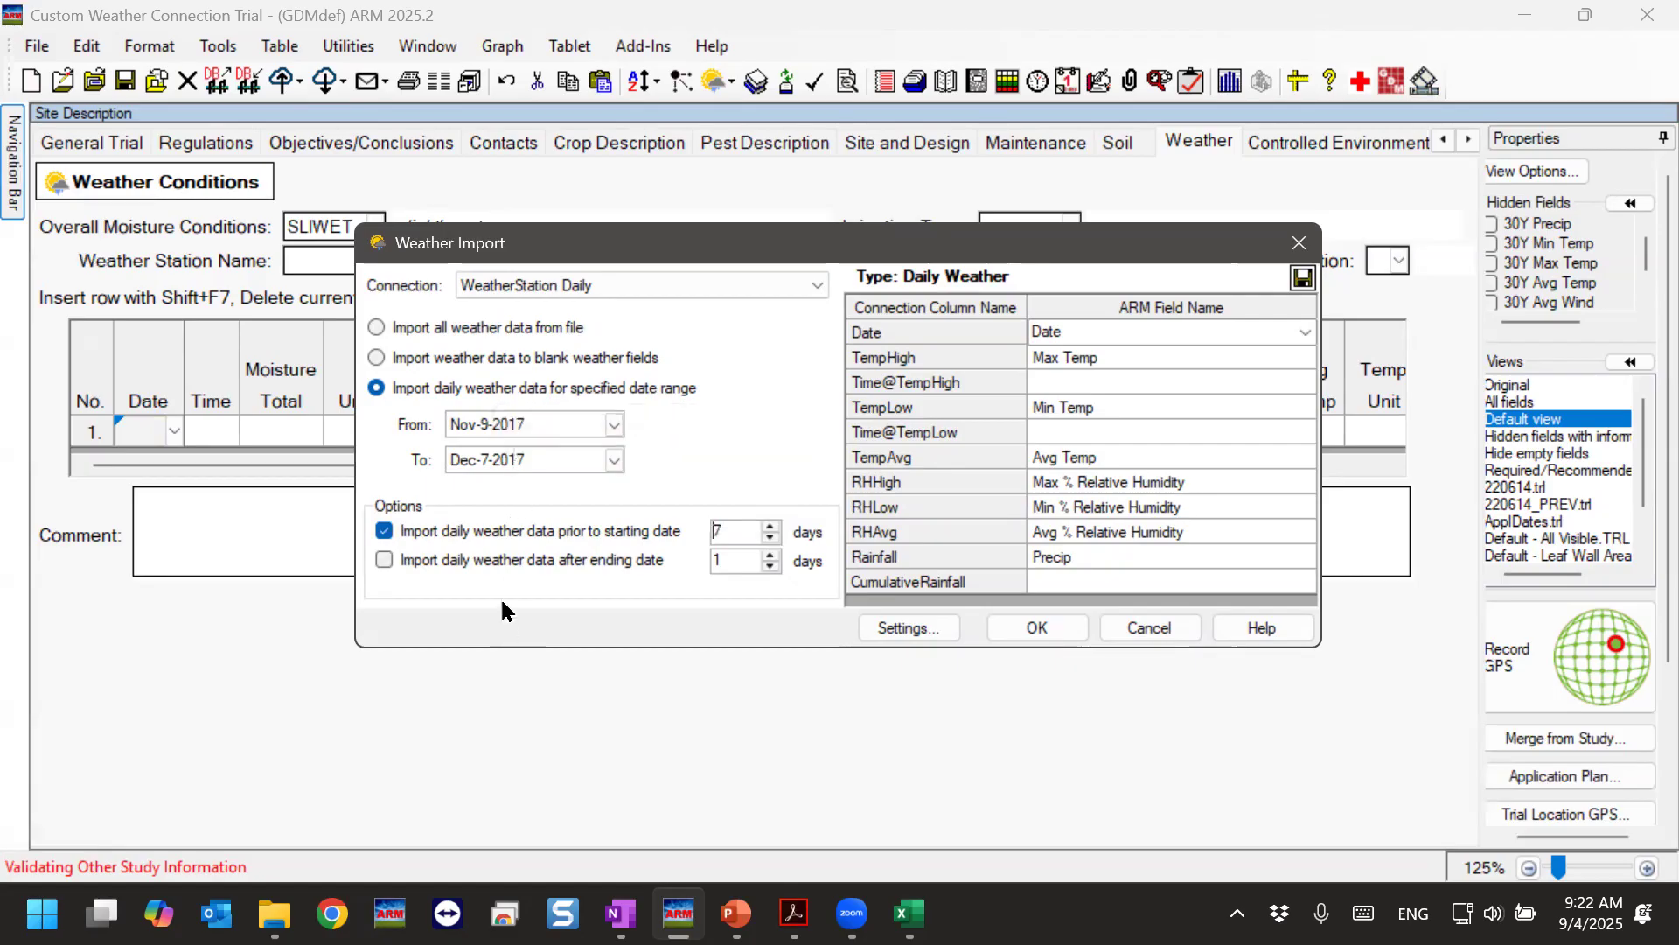
Set the import to include 5 days after the ending date, and turn both extra-day options off again.
click(502, 559)
click(771, 553)
click(770, 553)
click(770, 553)
click(771, 553)
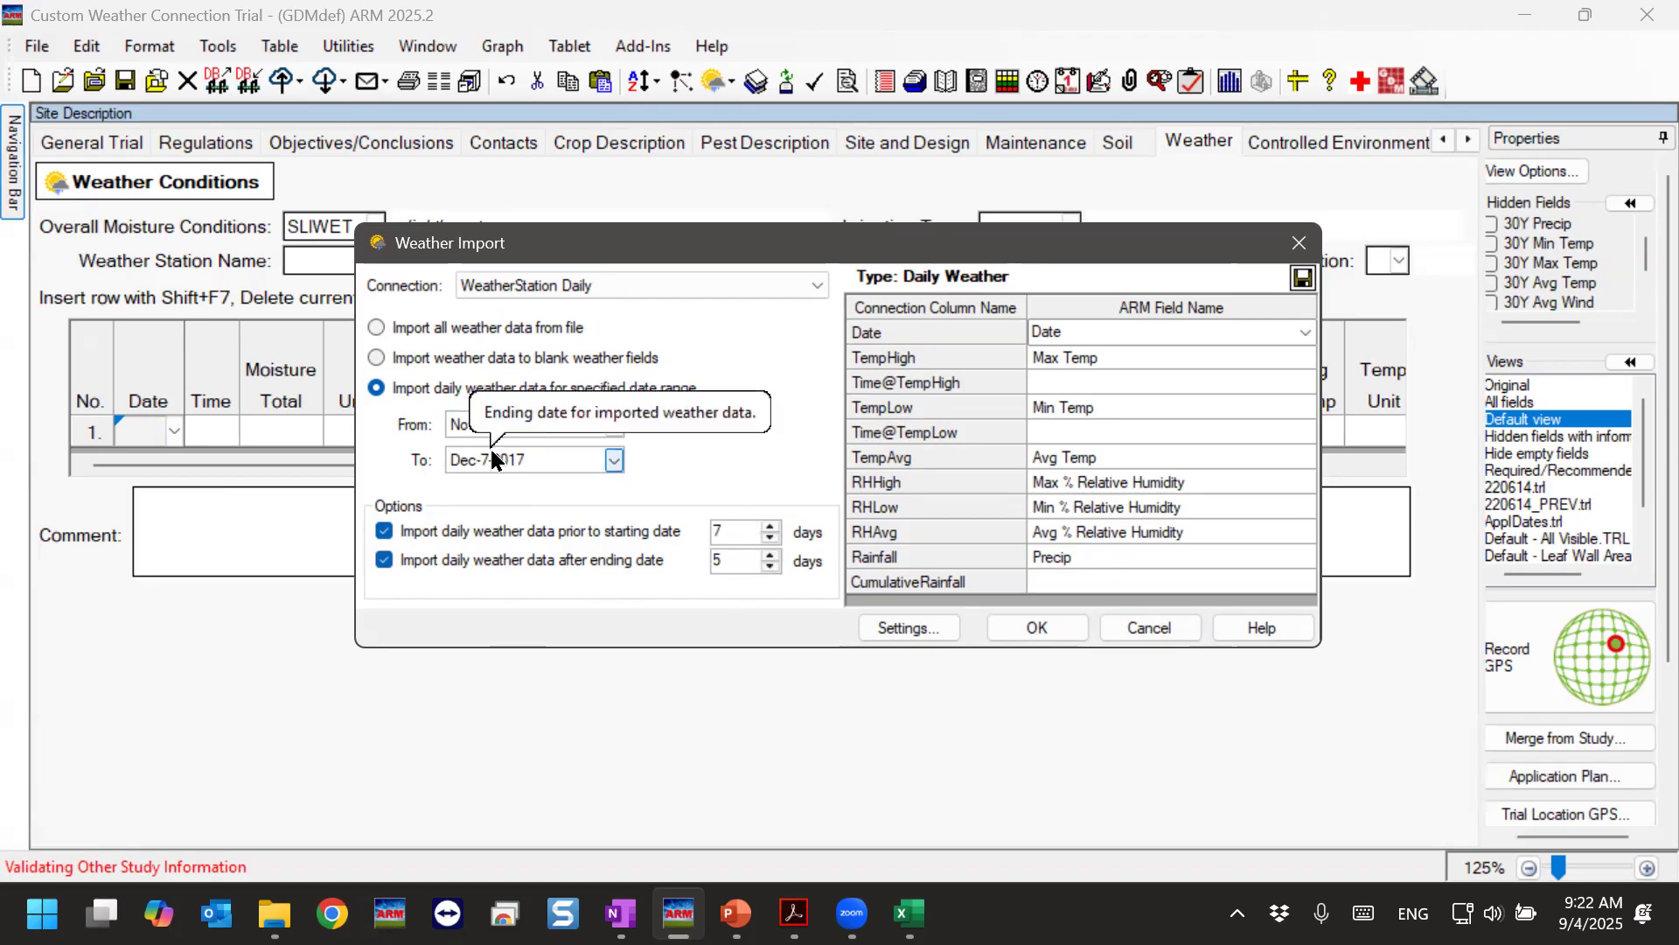
click(383, 530)
click(383, 560)
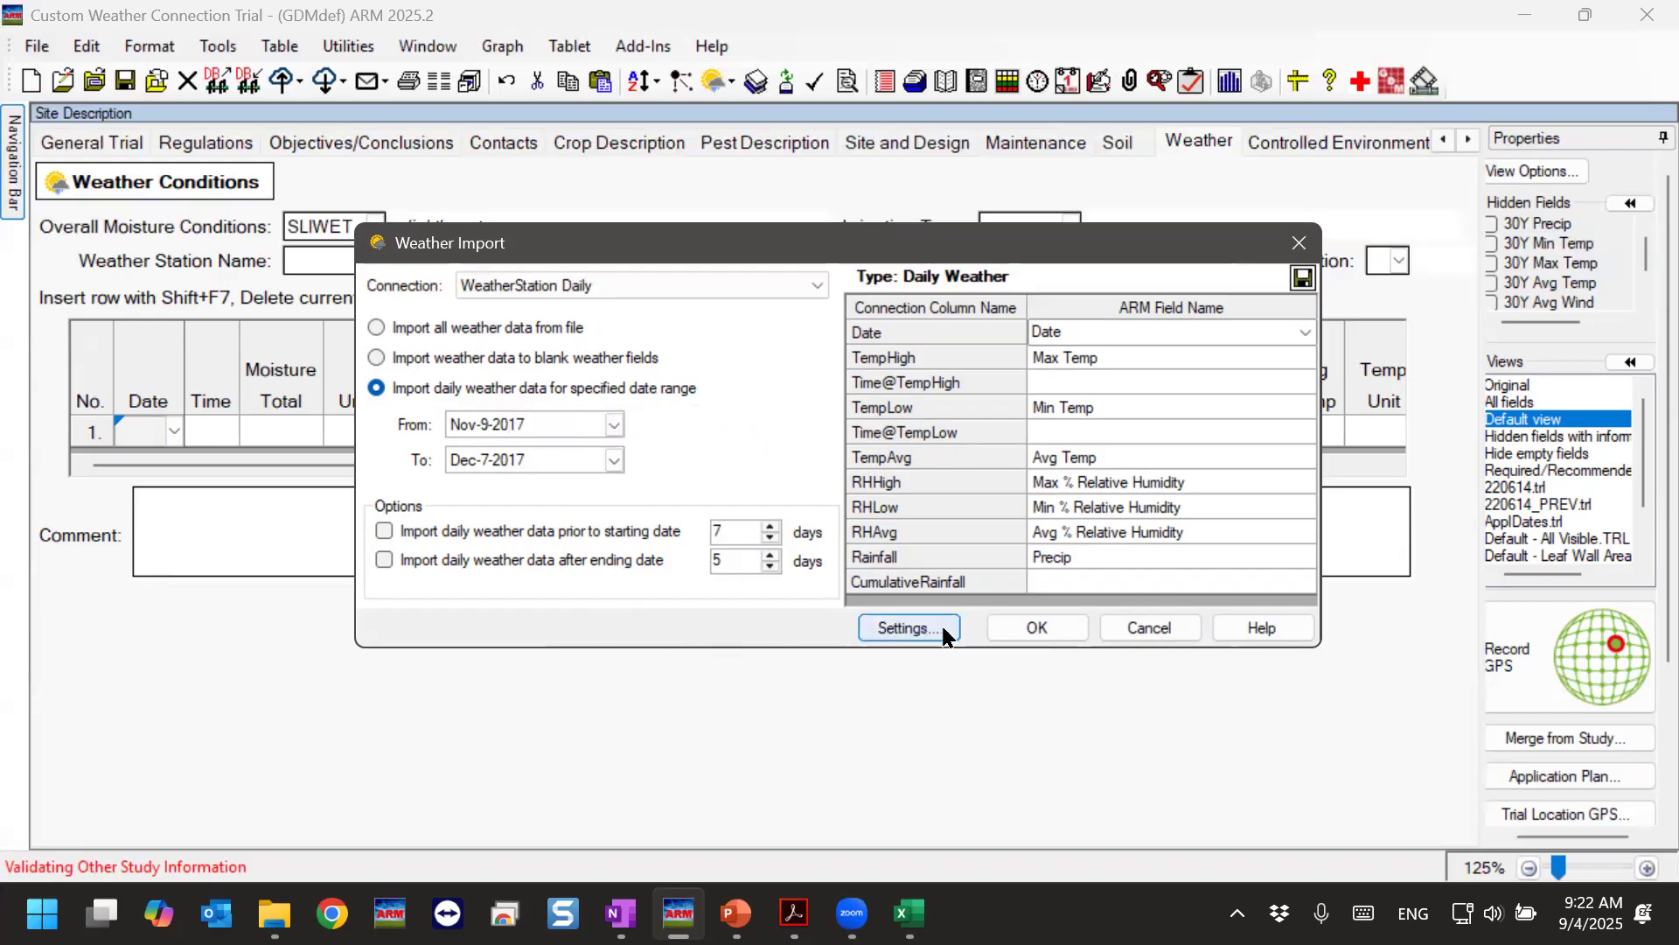
Run the import for the specified date range using DailyExport-2.csv from the Weather Connection folder.
click(1038, 629)
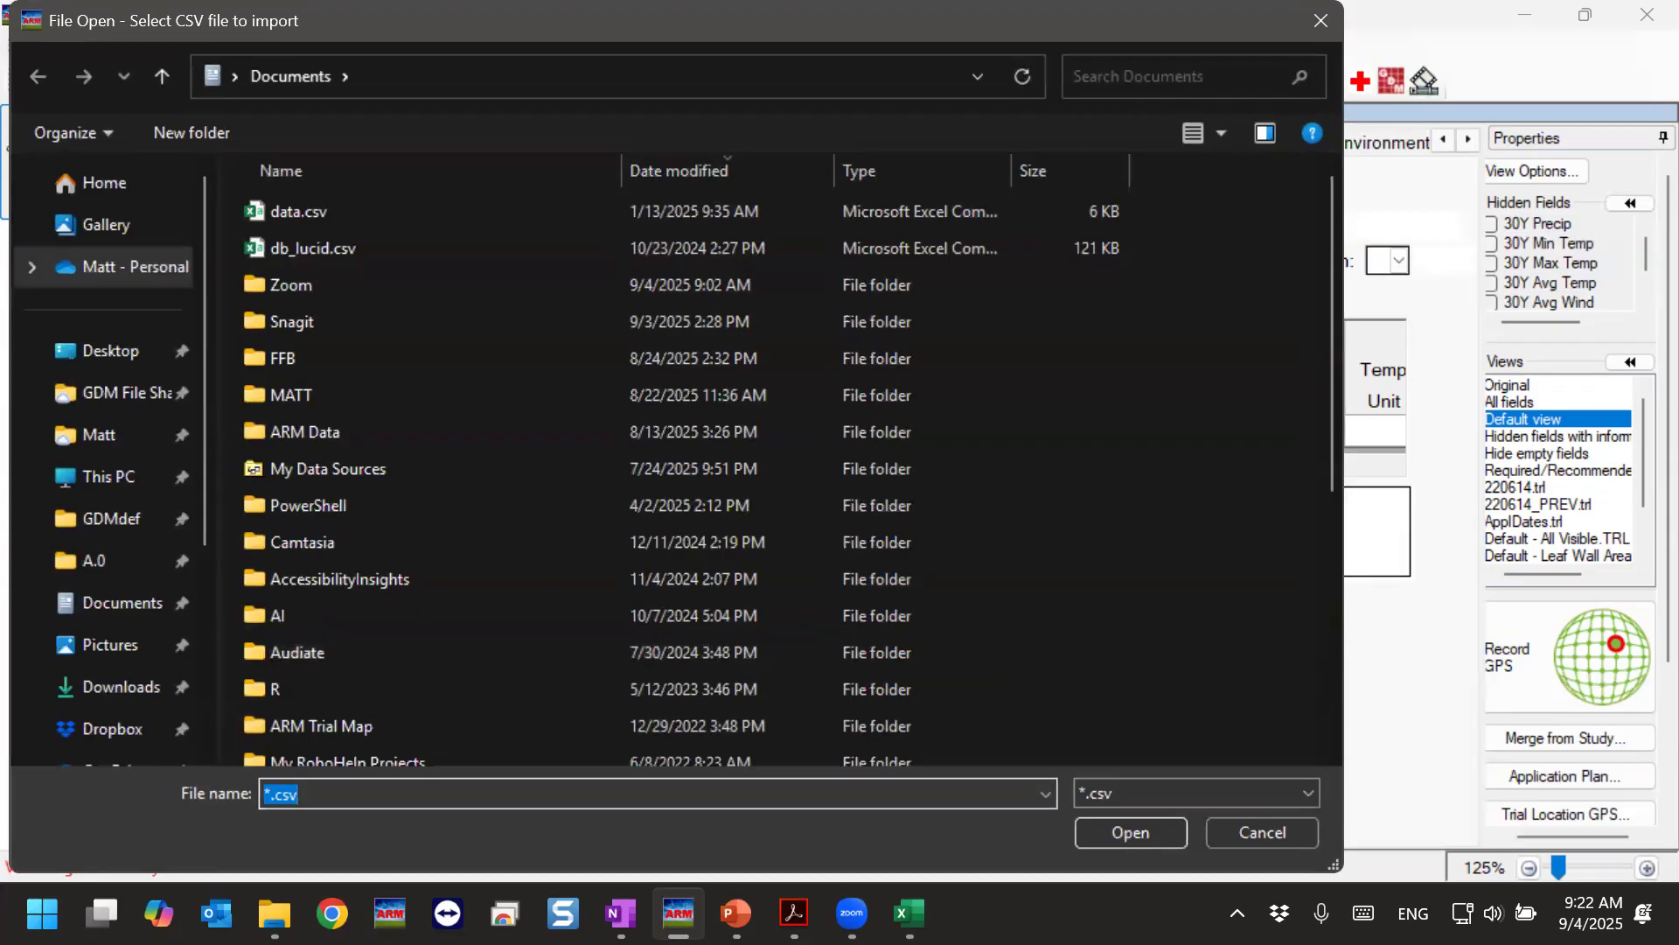
click(273, 913)
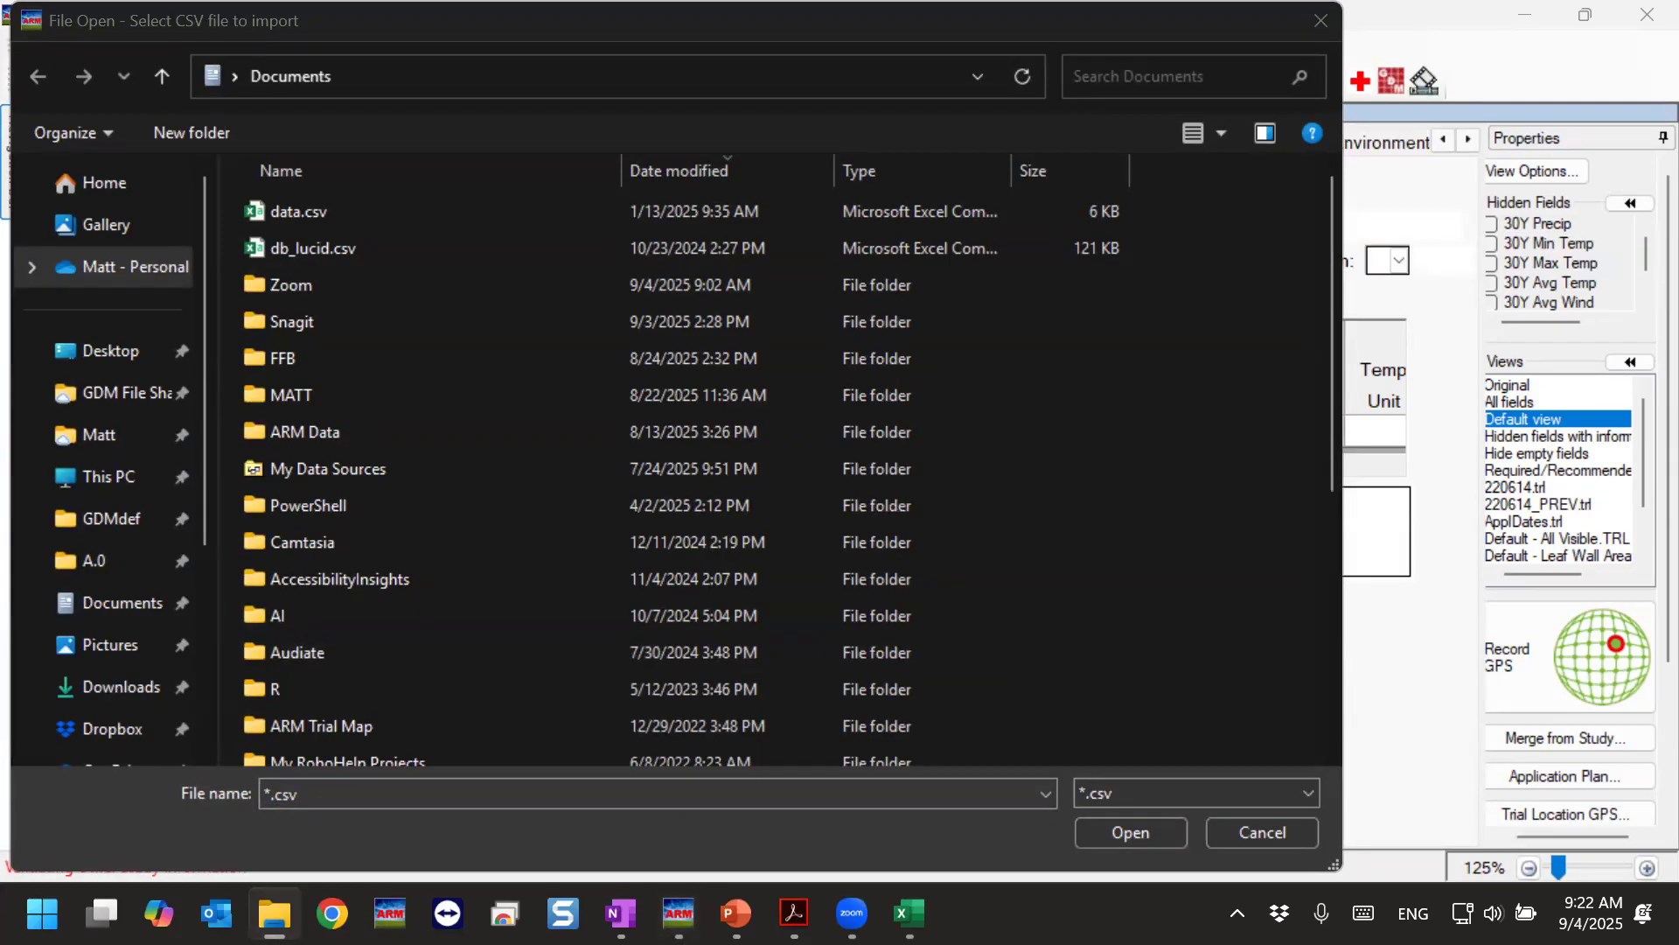
click(675, 85)
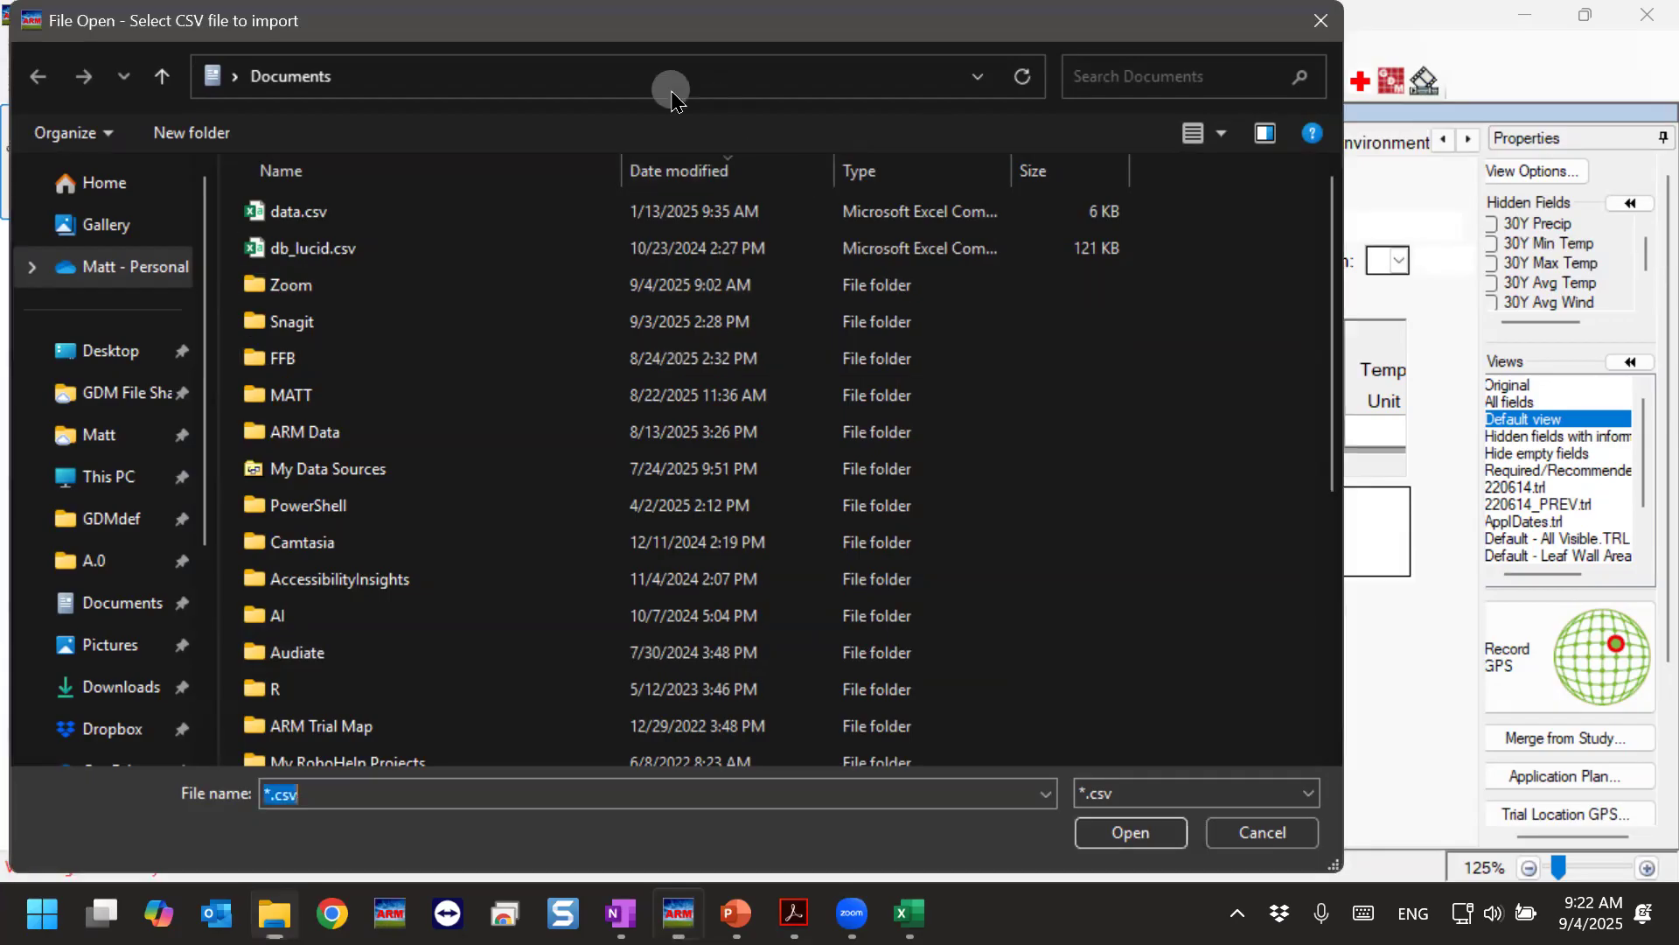
key(ctrl+v)
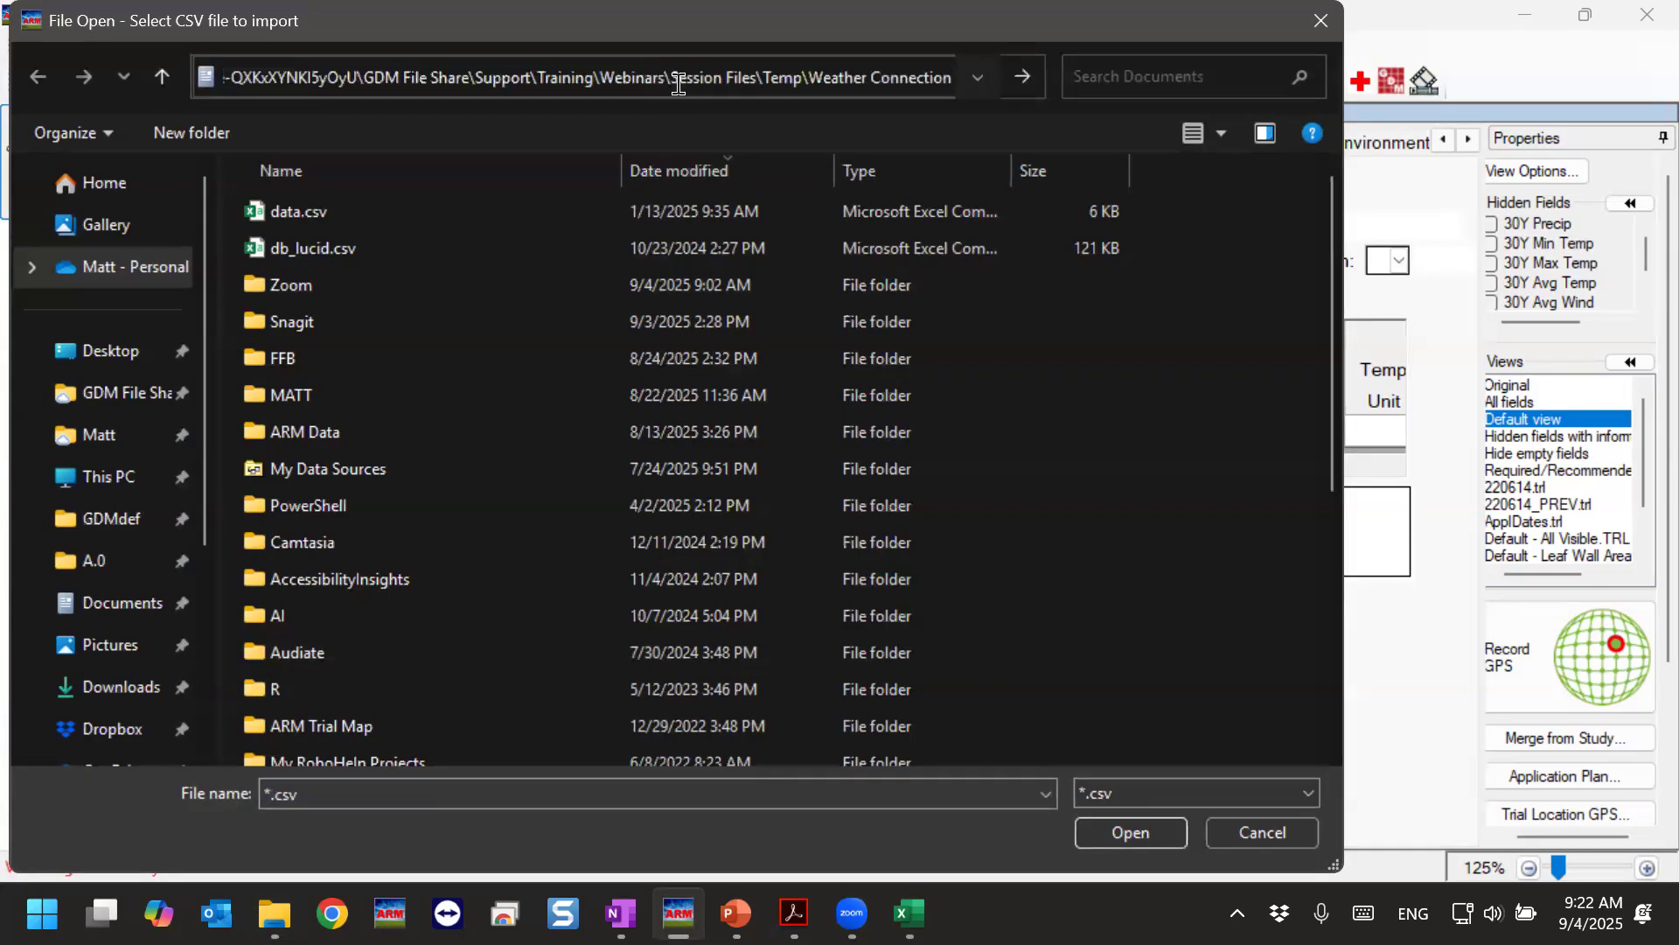
key(Return)
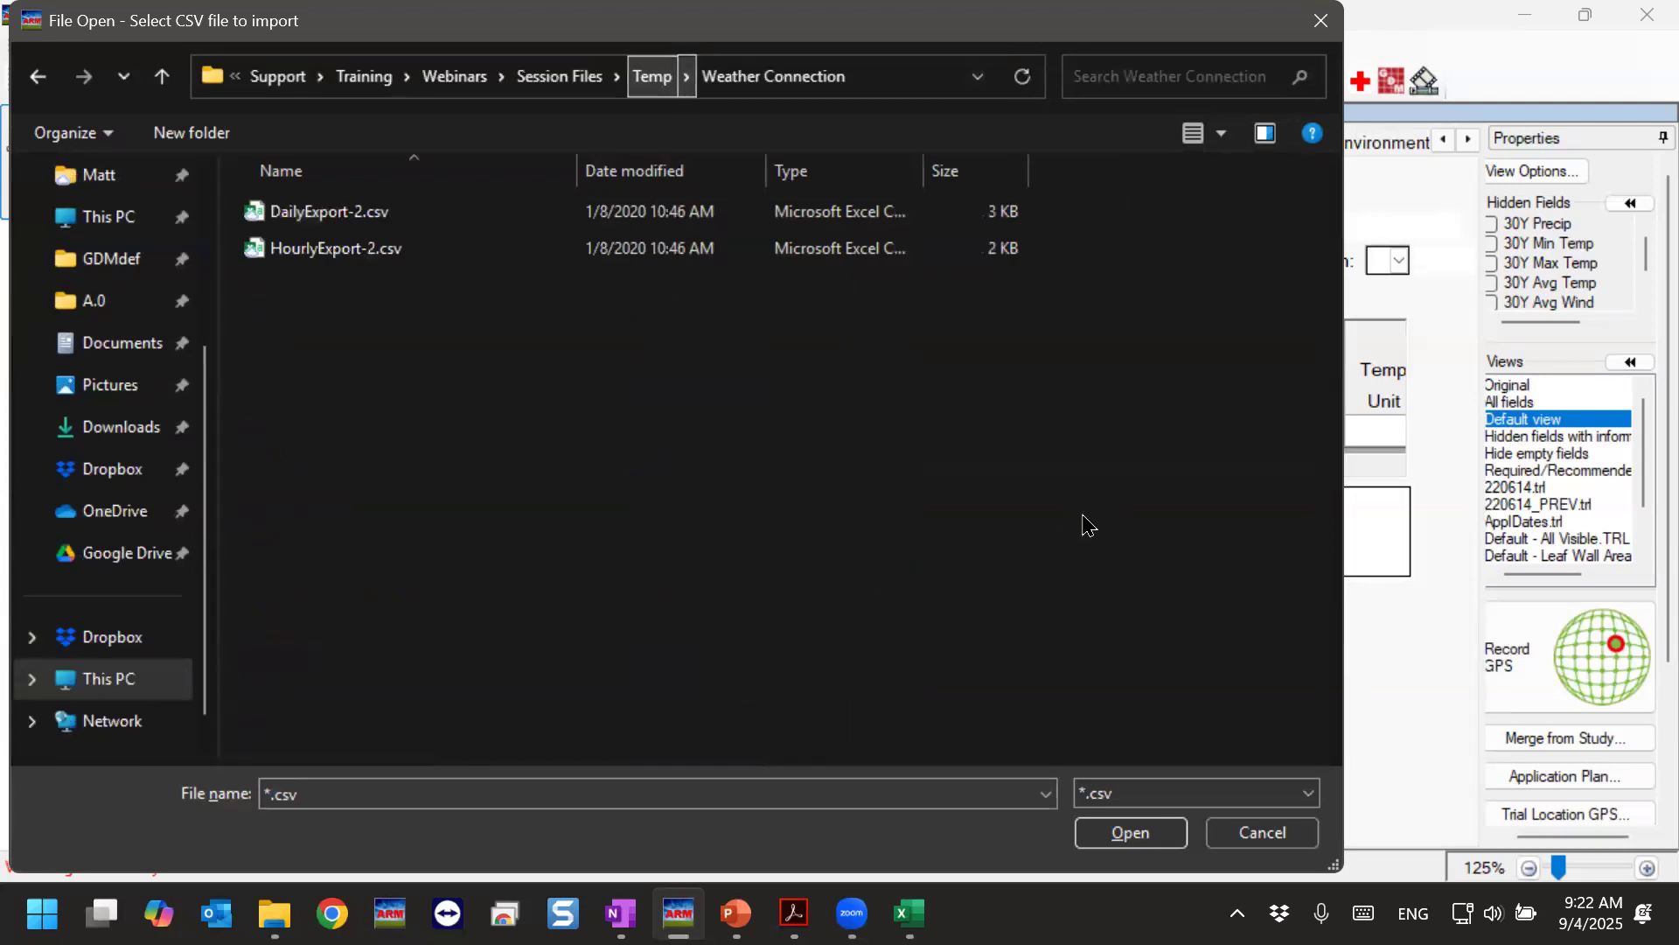
click(342, 219)
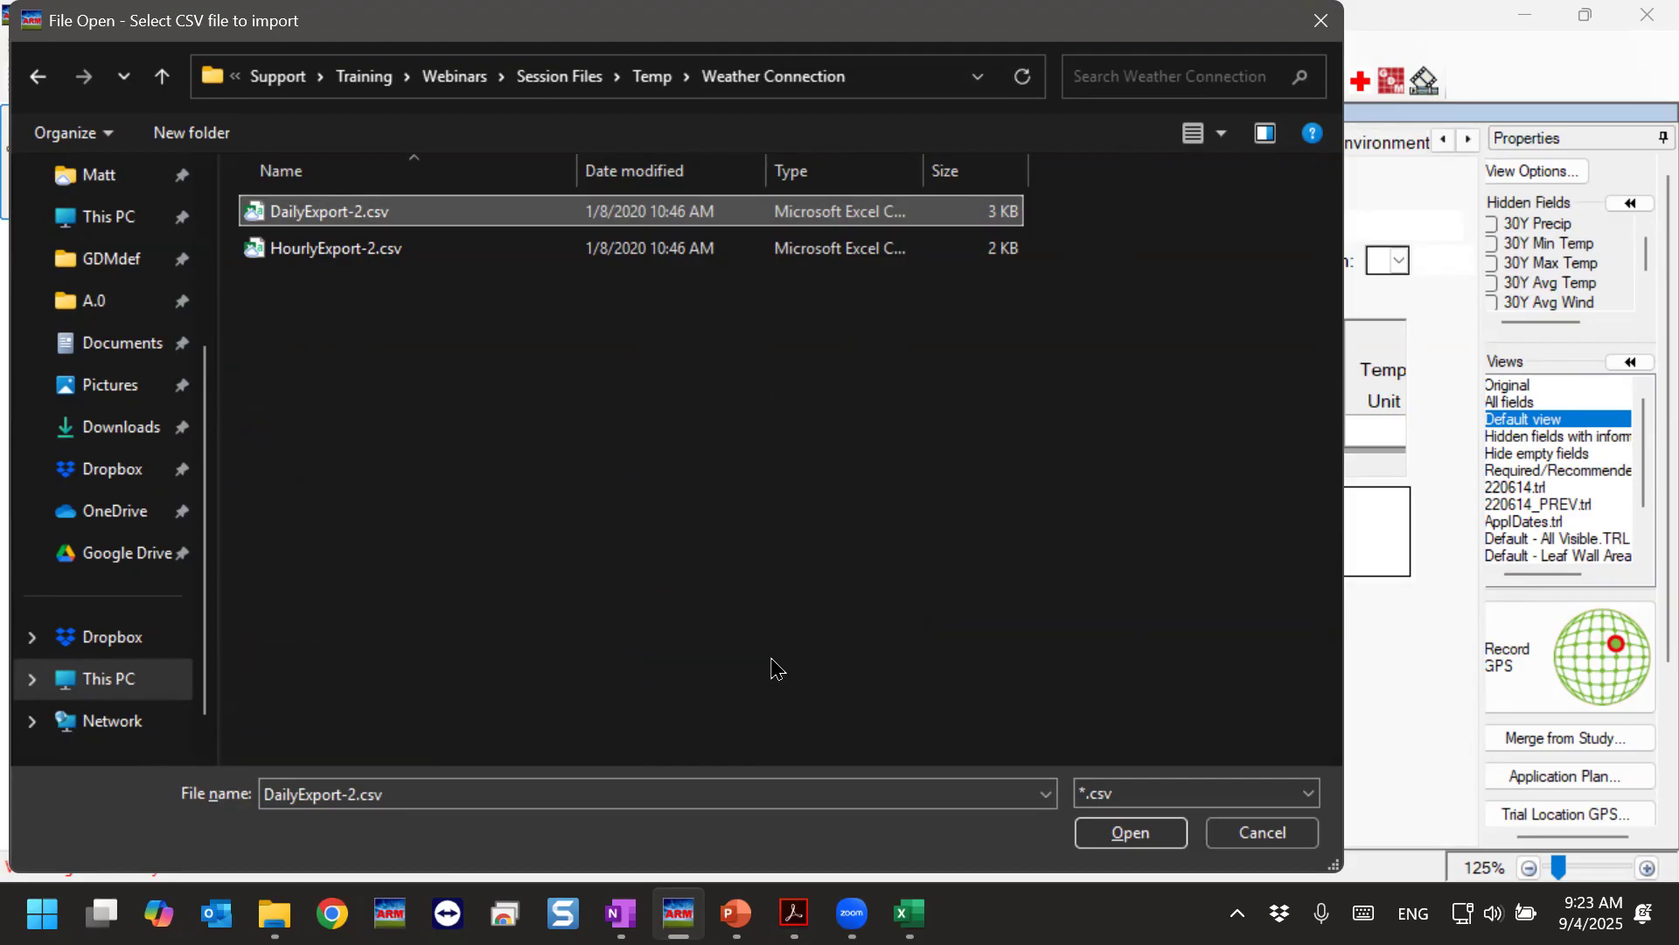
click(1116, 836)
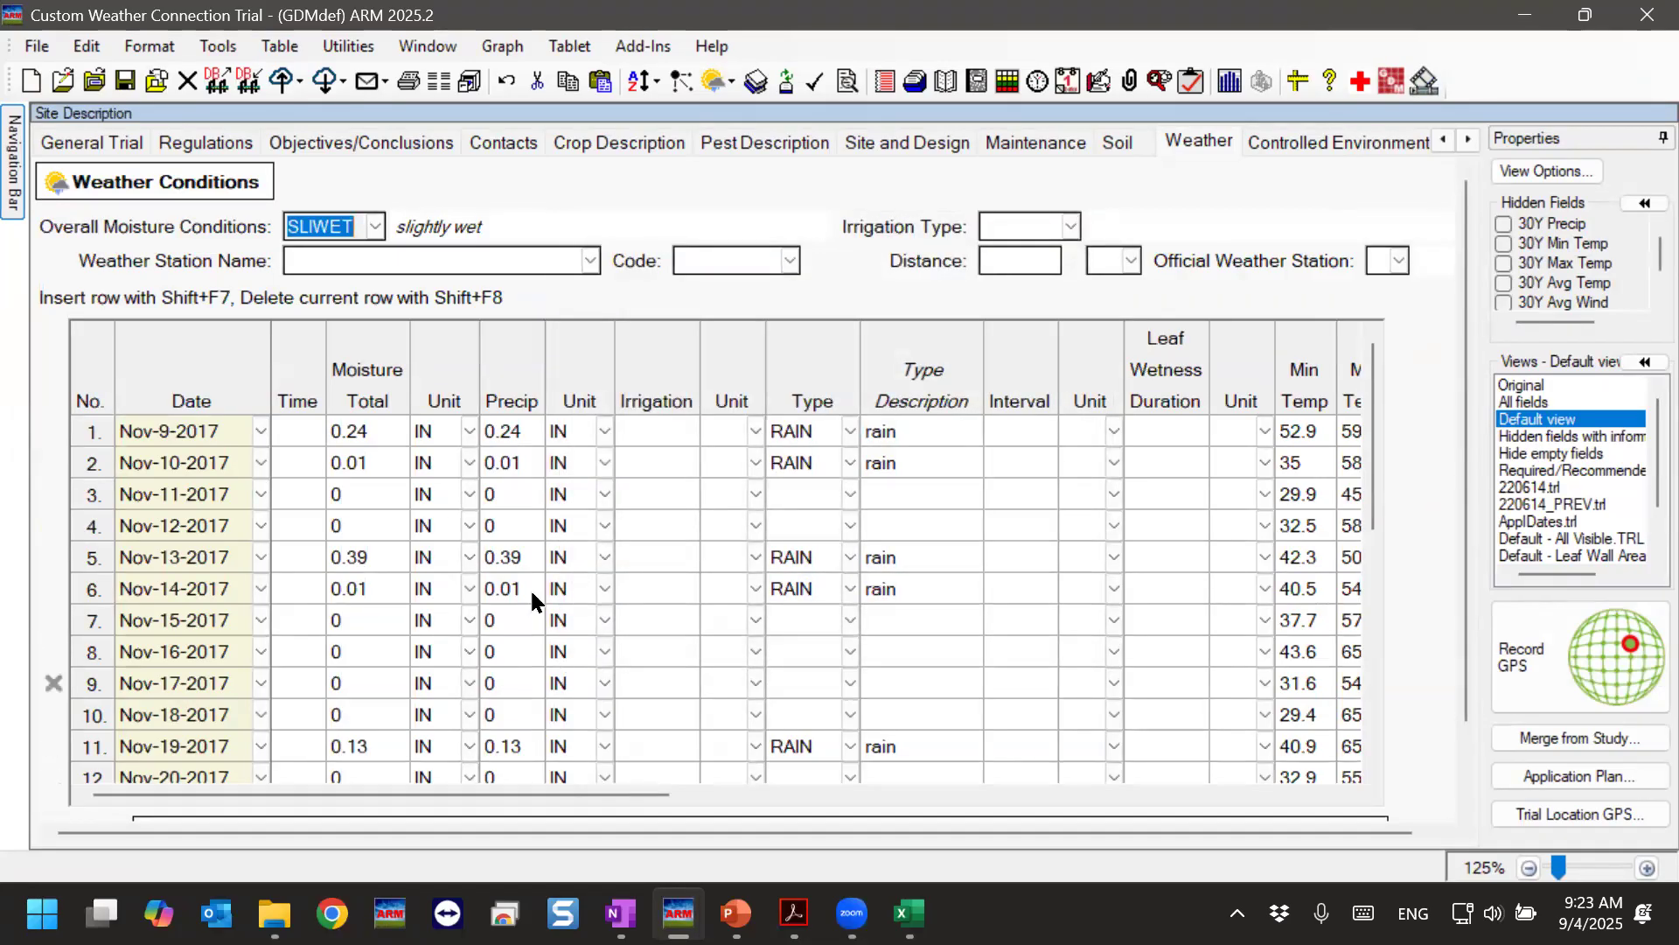
Examine the imported precipitation, temperature, temperature unit, humidity and source columns in the weather table.
click(529, 432)
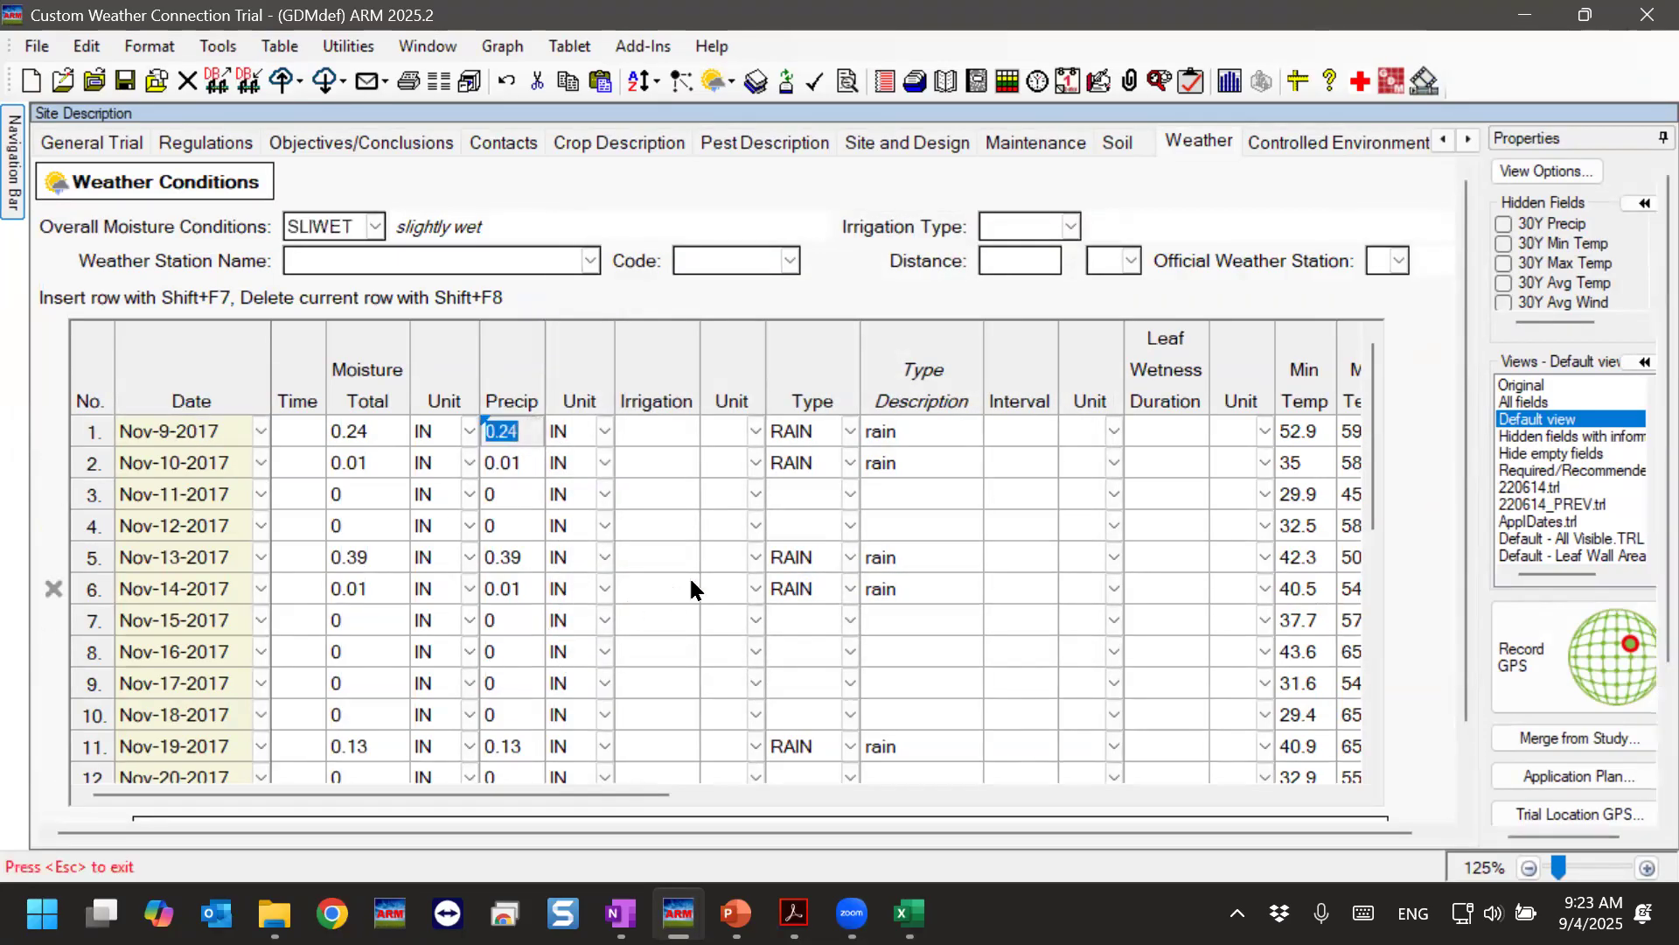
click(591, 796)
drag(591, 796, 811, 798)
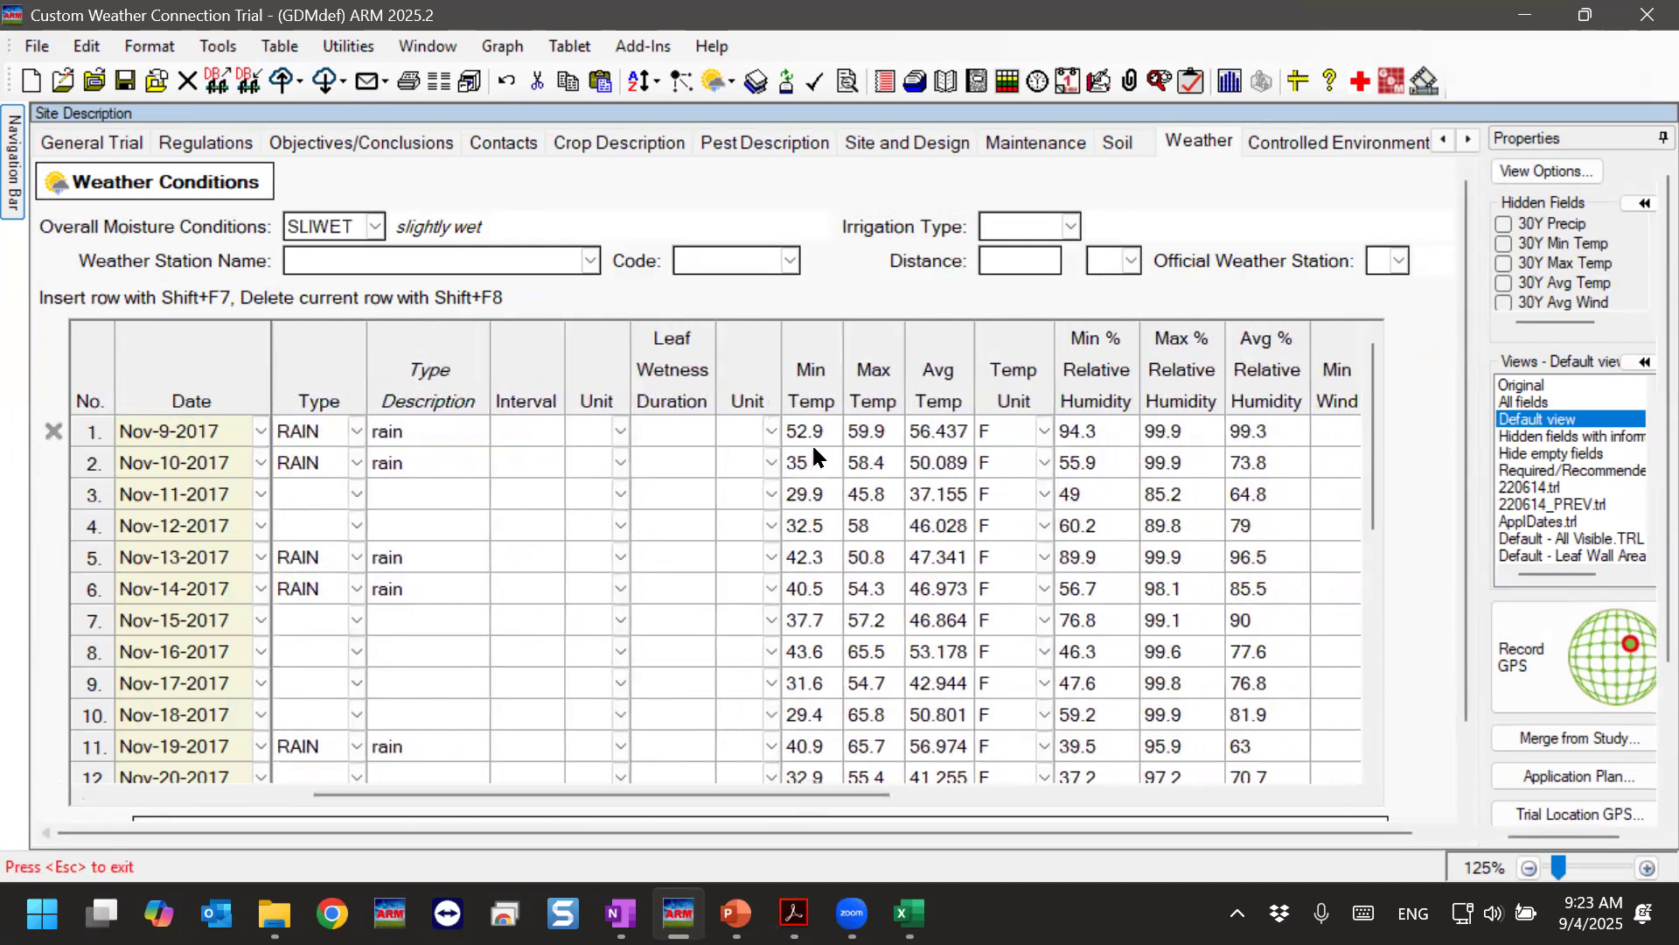
drag(805, 432, 949, 432)
click(1003, 430)
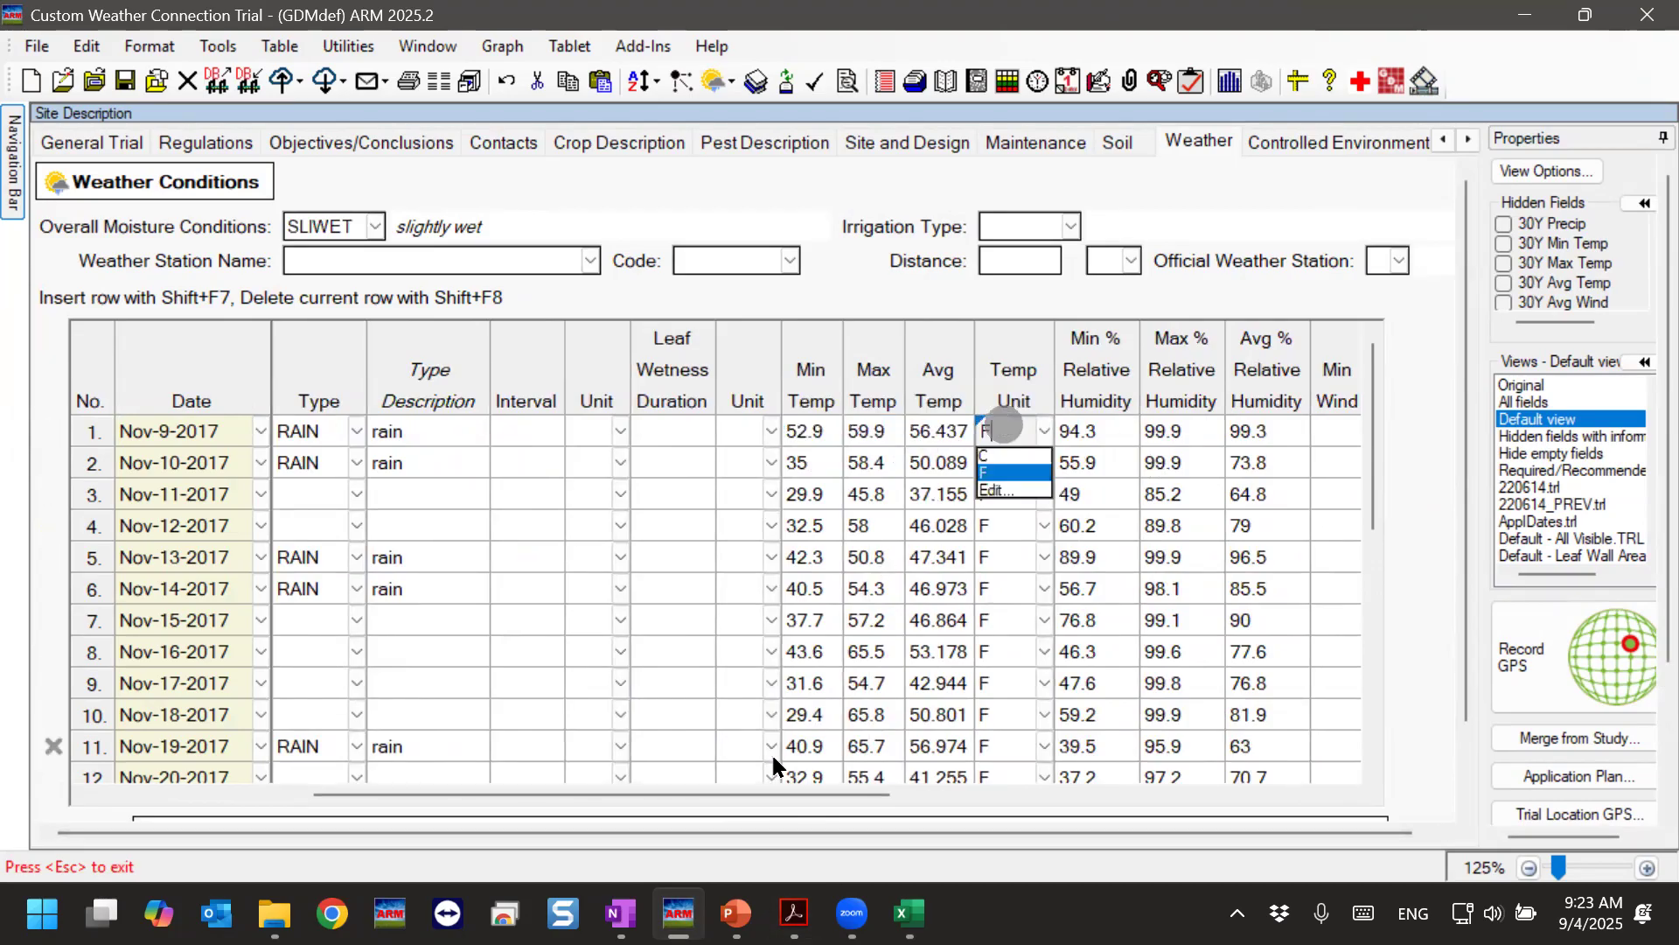
drag(763, 796, 1249, 813)
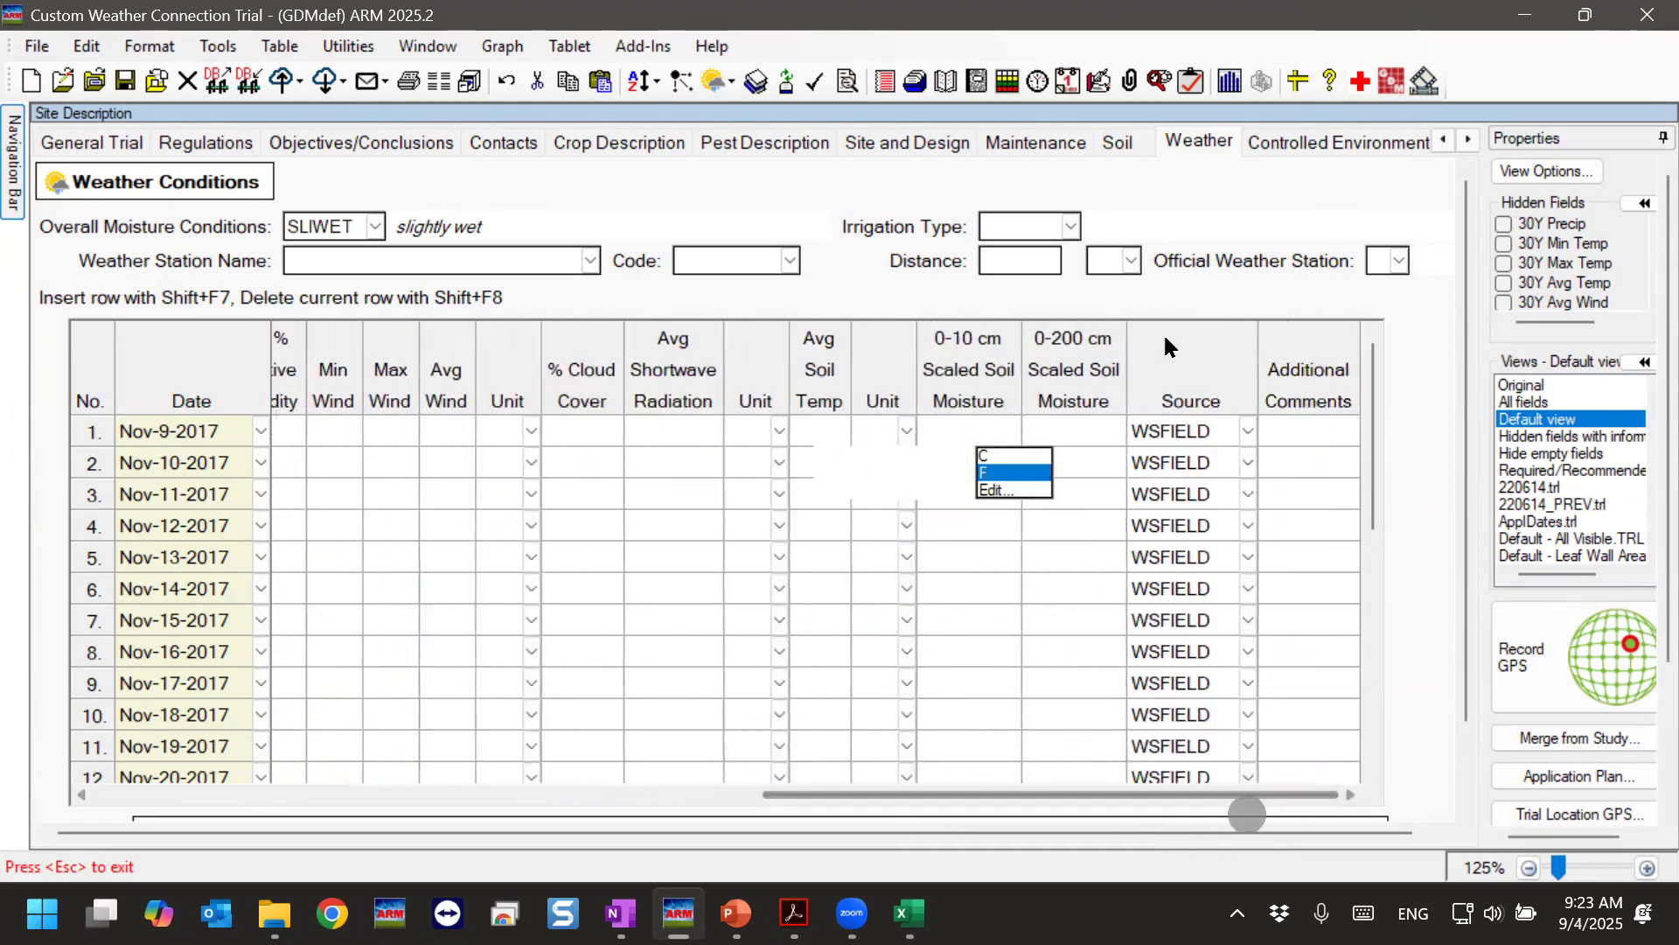
click(1169, 432)
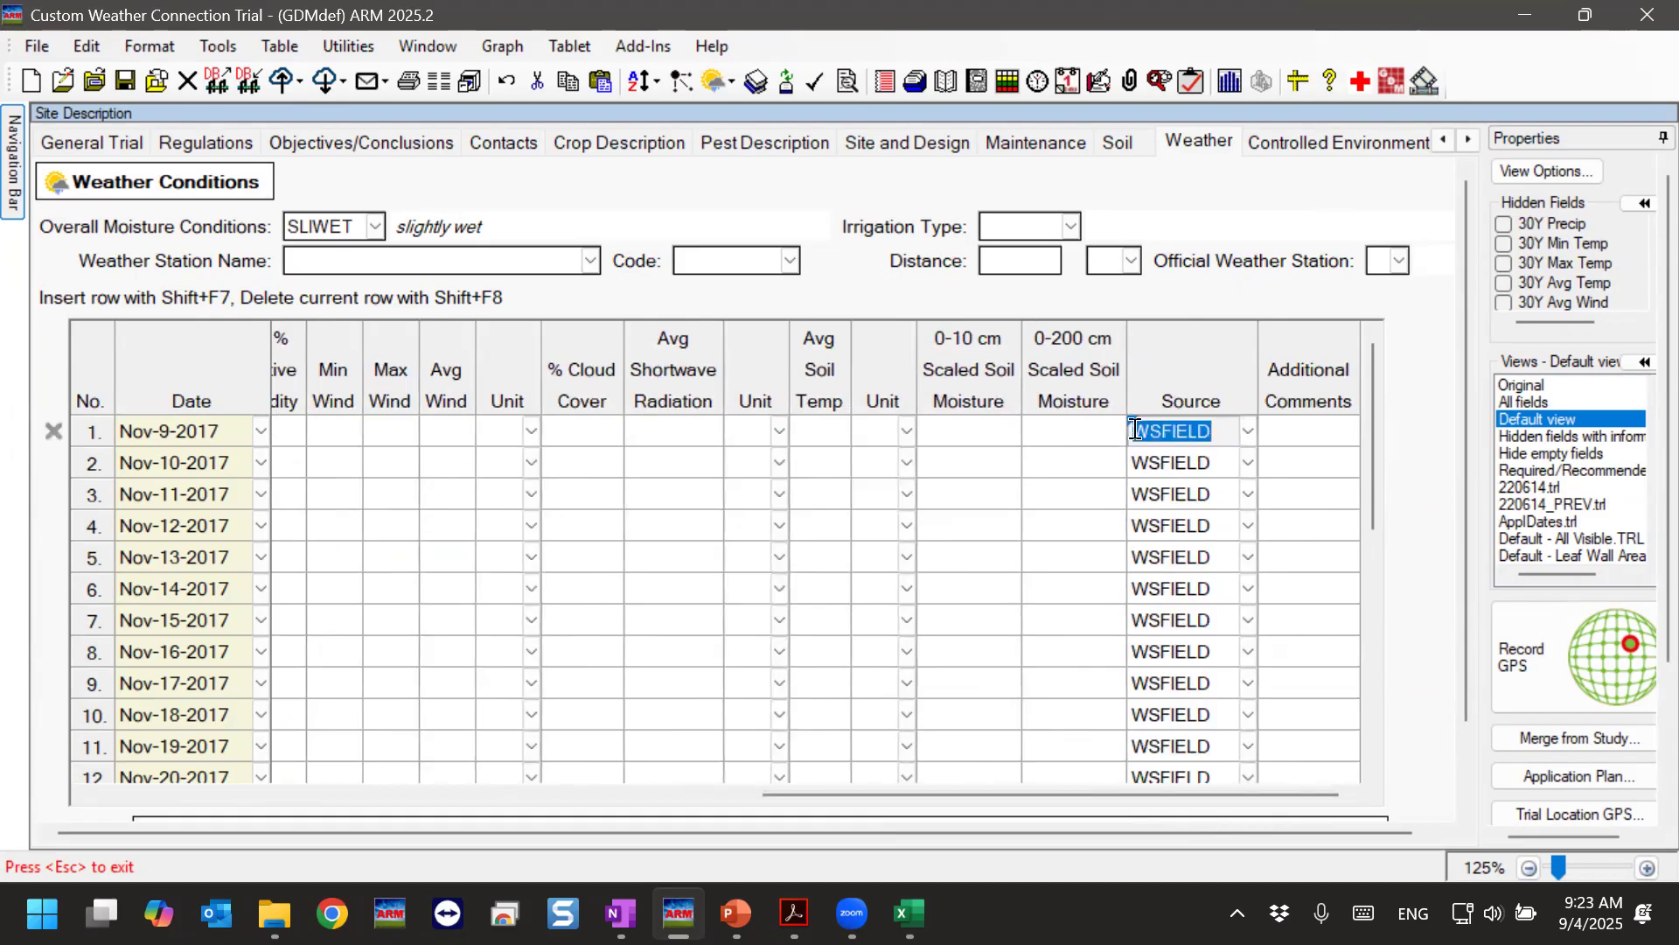
Return to the moisture columns and review the daily precipitation and moisture totals across the imported dates.
drag(1134, 796, 344, 797)
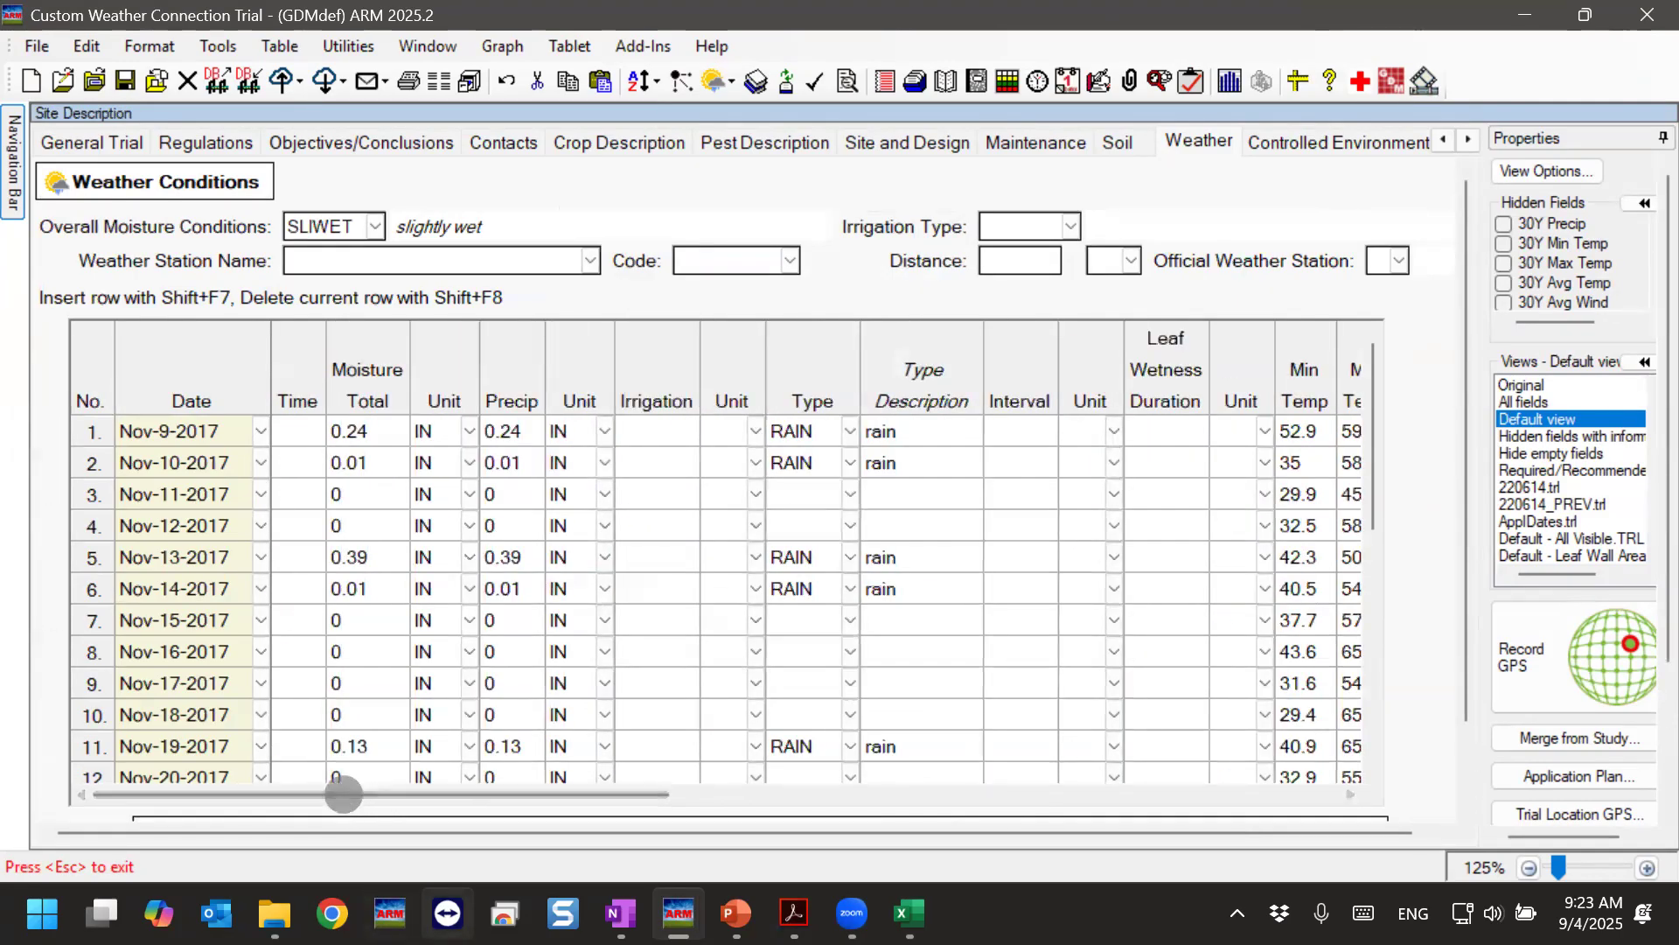
click(512, 433)
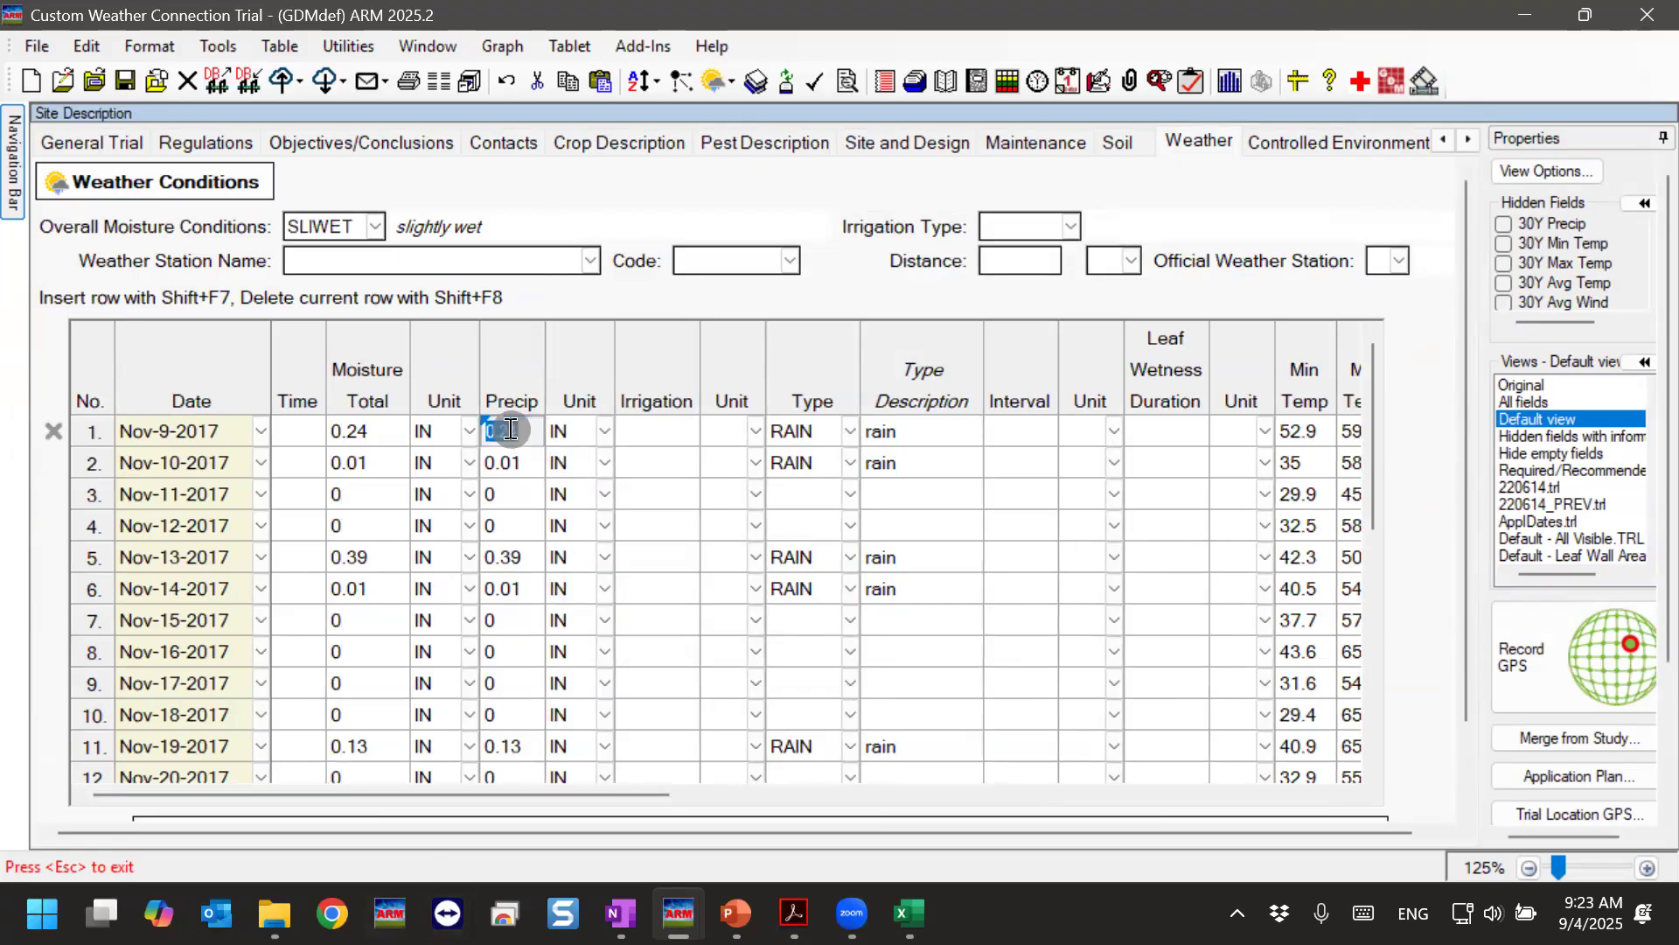
scroll(508, 633, down, 4)
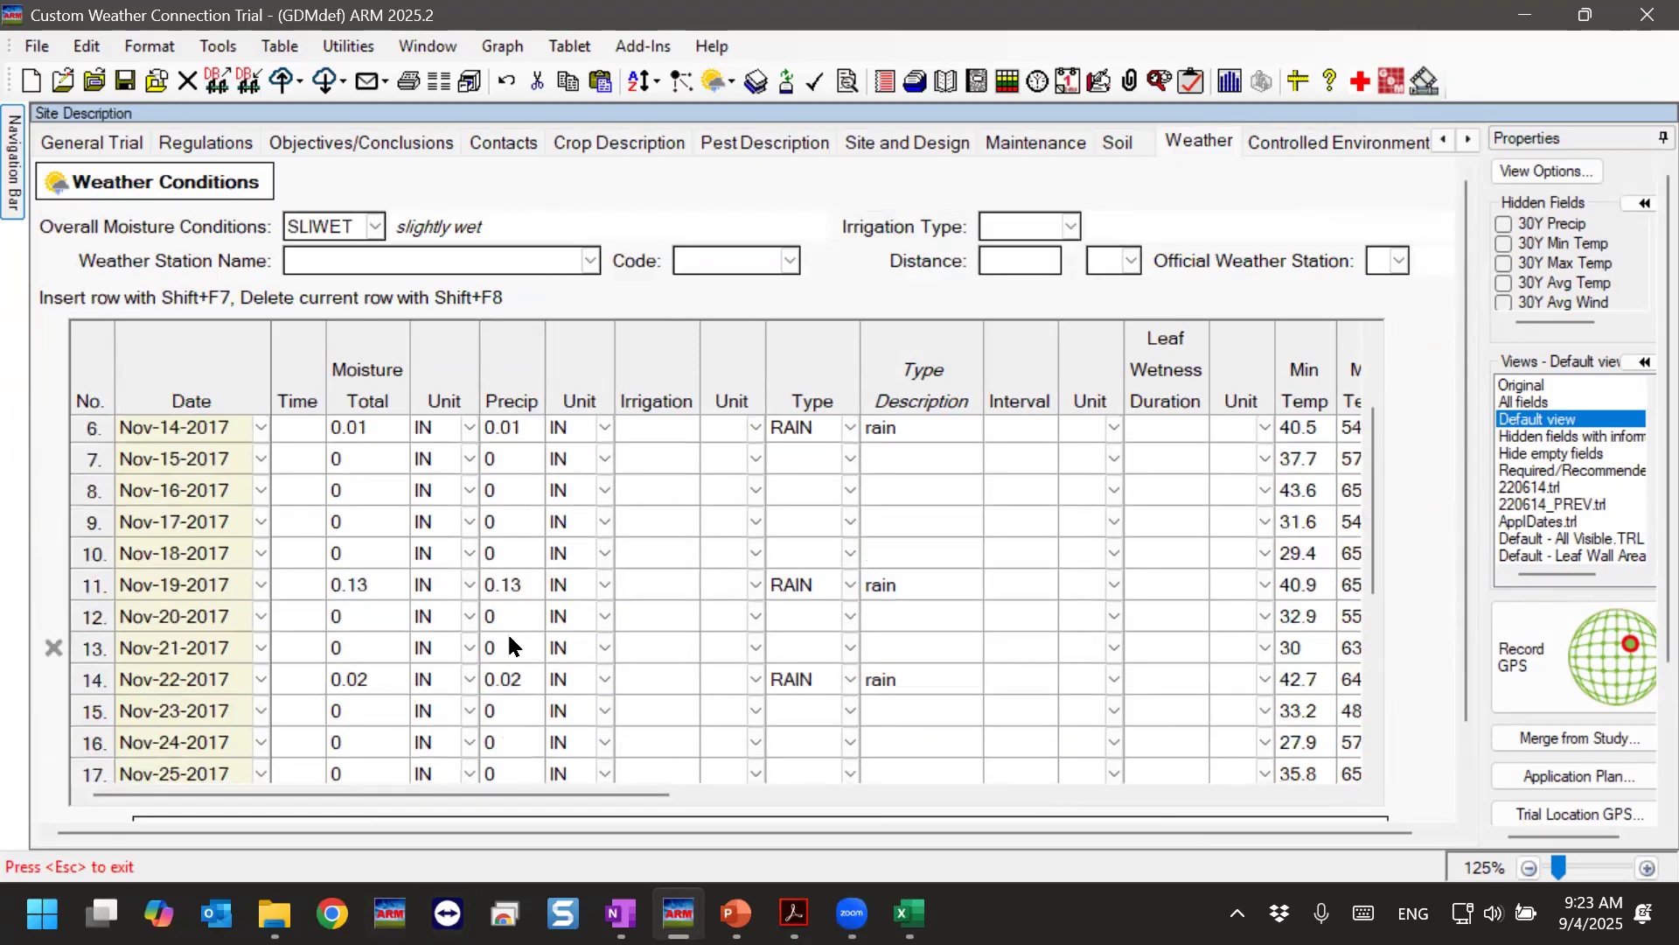
scroll(508, 634, up, 4)
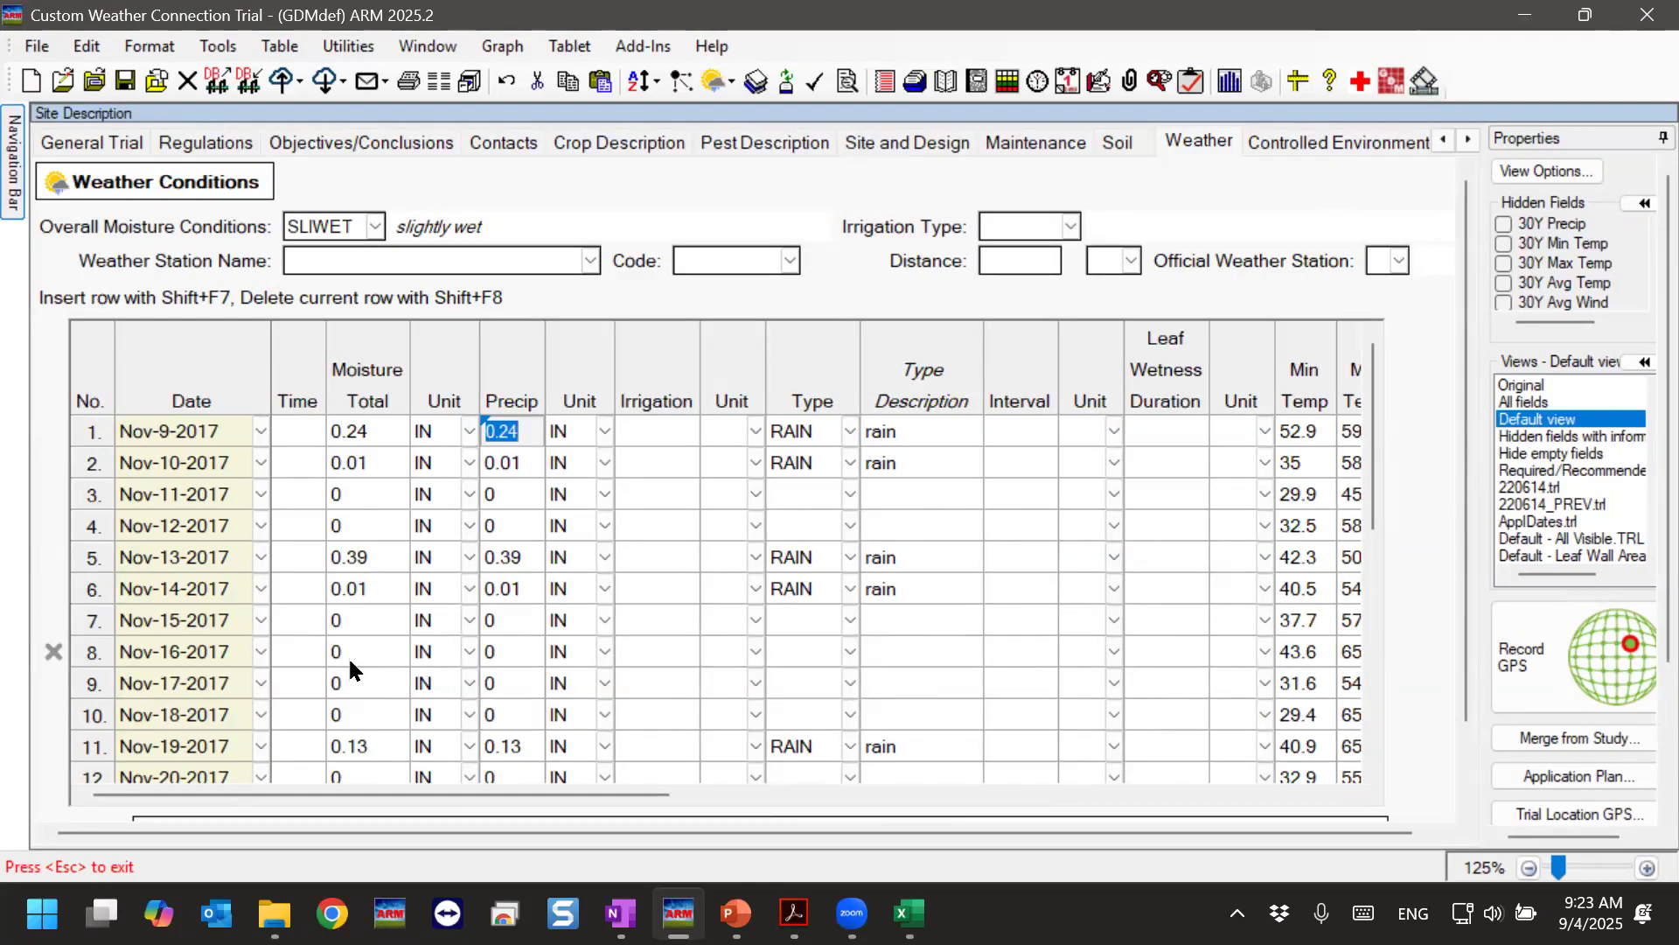
scroll(374, 670, down, 2)
scroll(374, 670, up, 2)
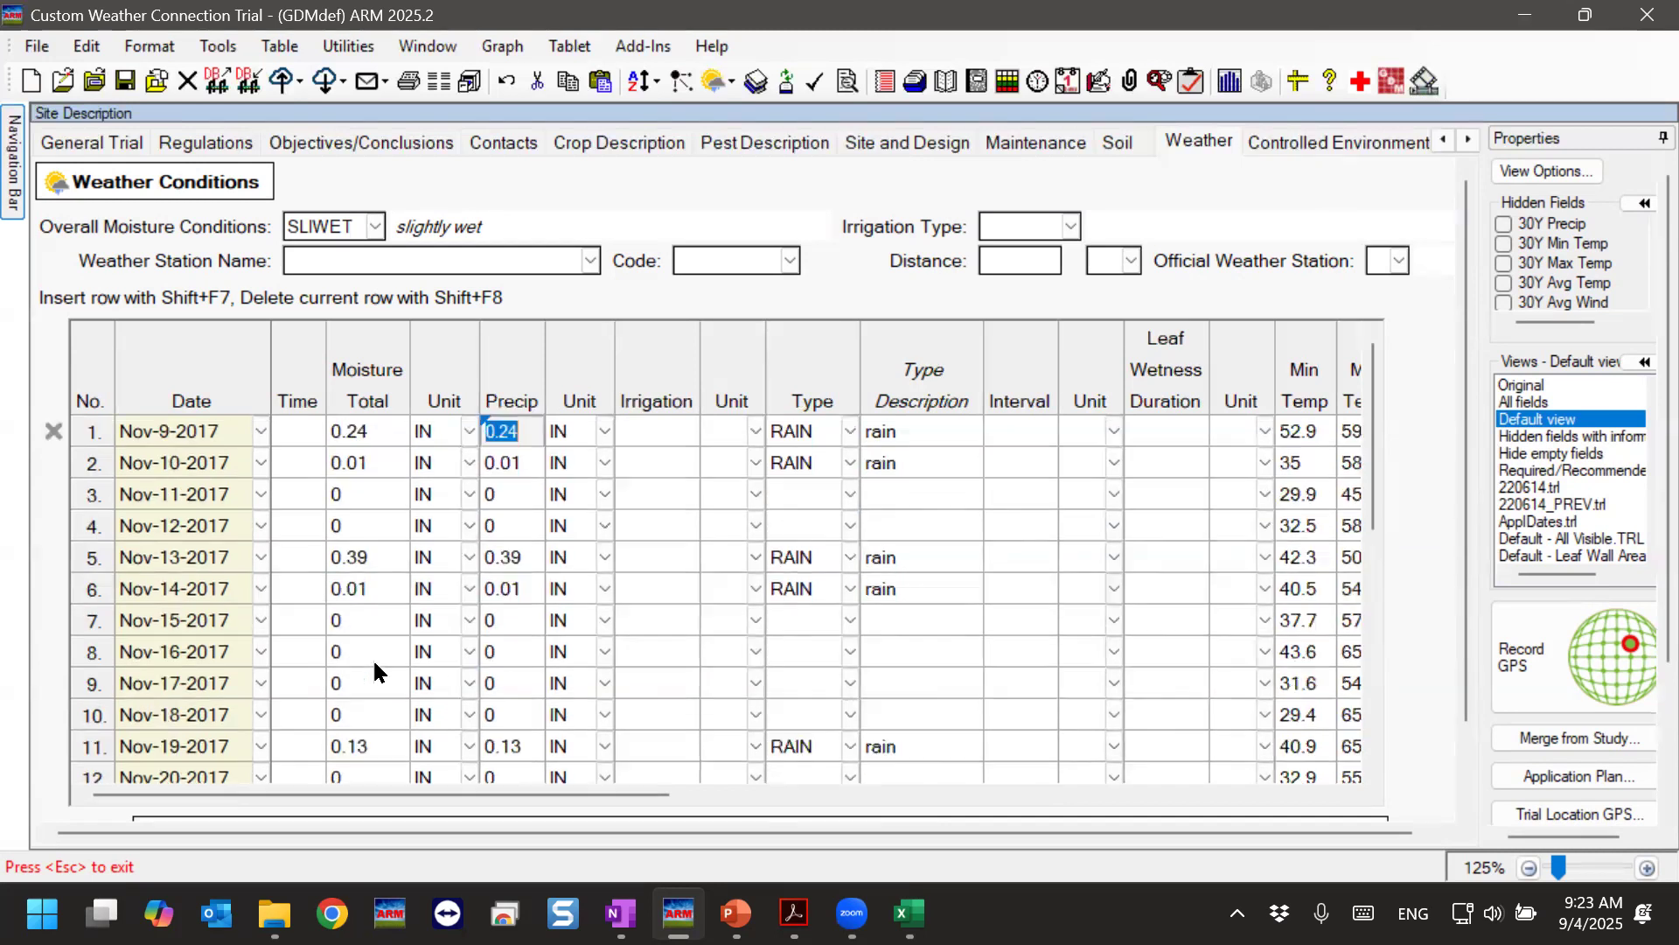
Record 0.5 IN of irrigation for Nov-11-2017 in the weather table.
click(640, 492)
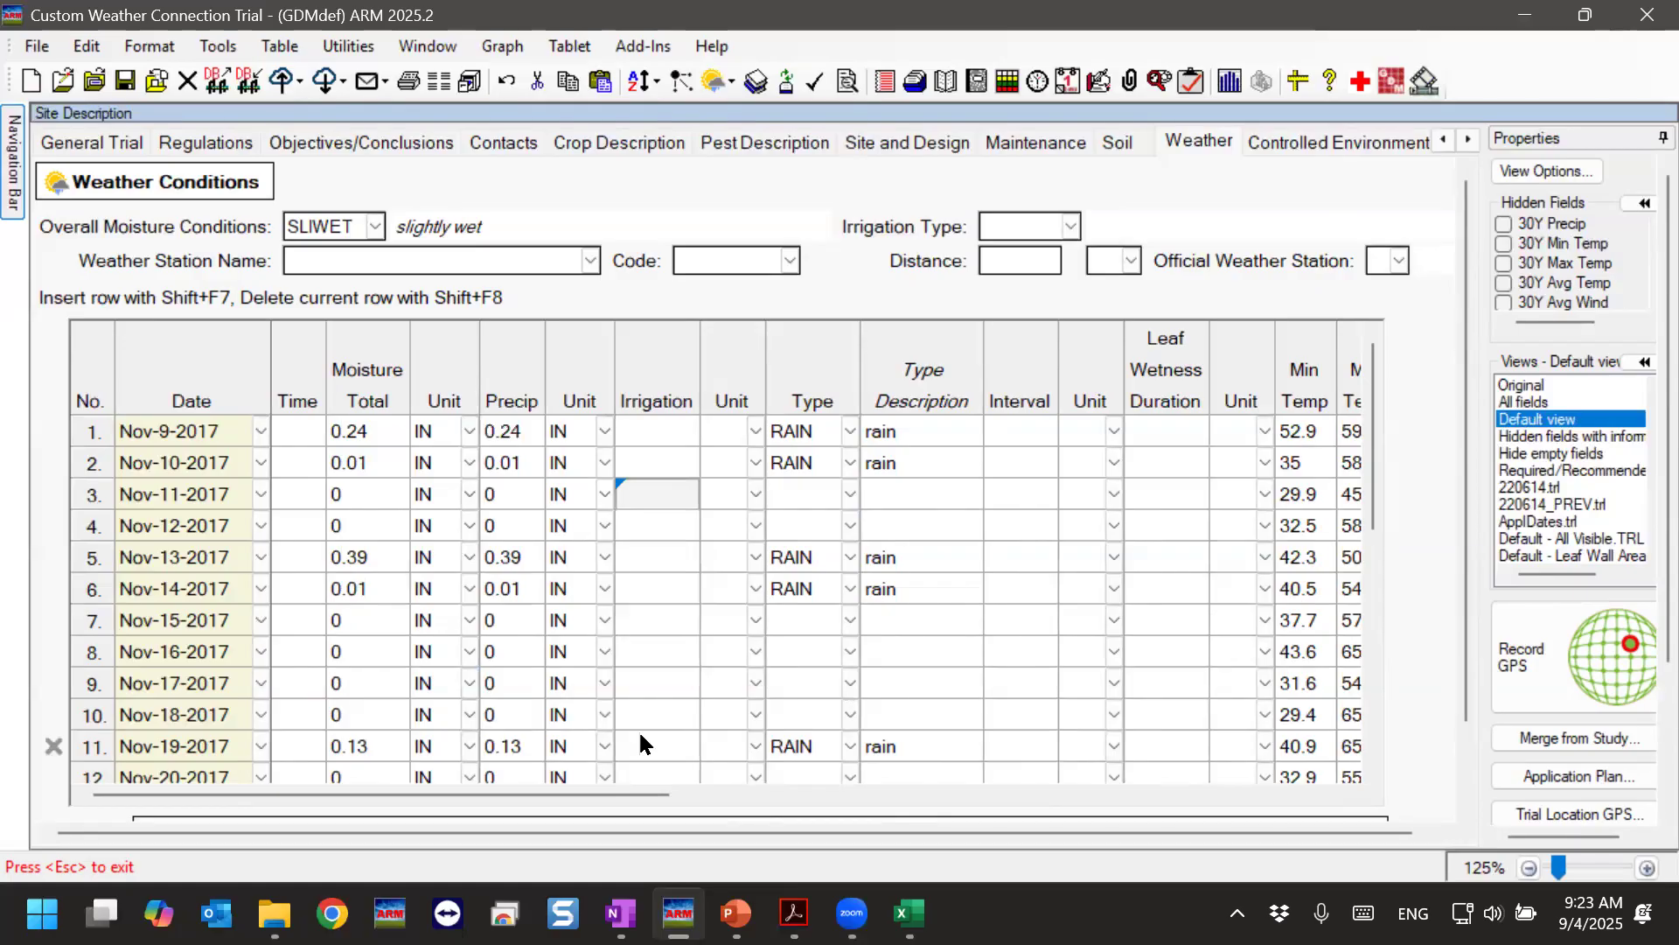
text(0.5)
click(733, 492)
click(754, 494)
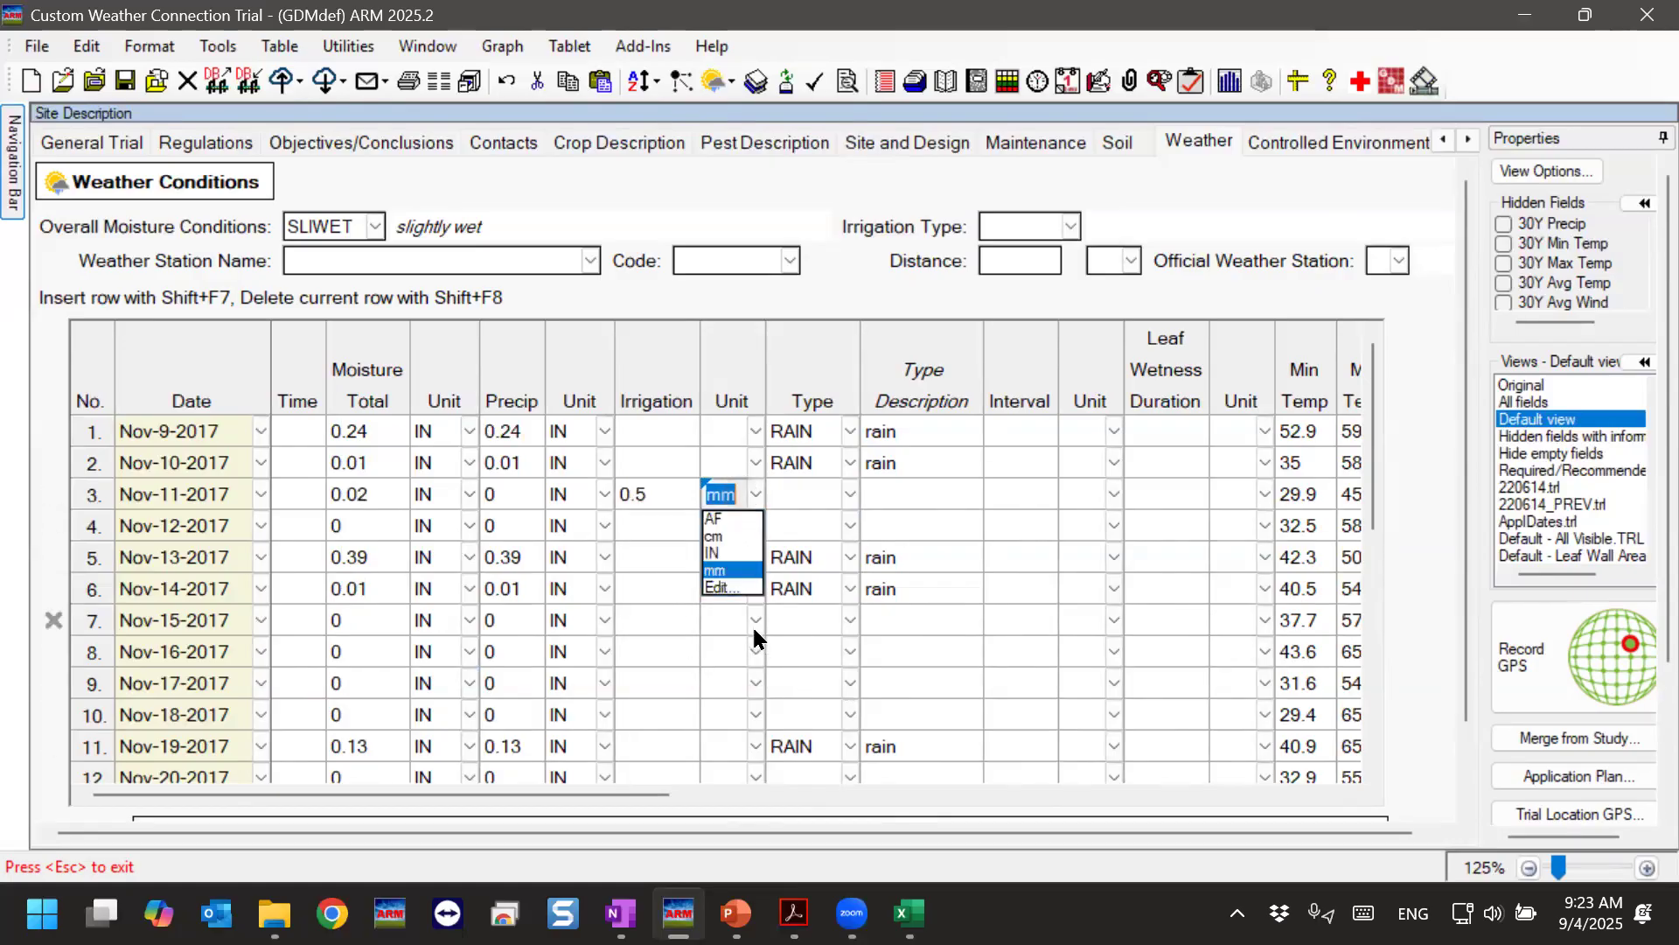
click(713, 553)
click(684, 656)
click(634, 495)
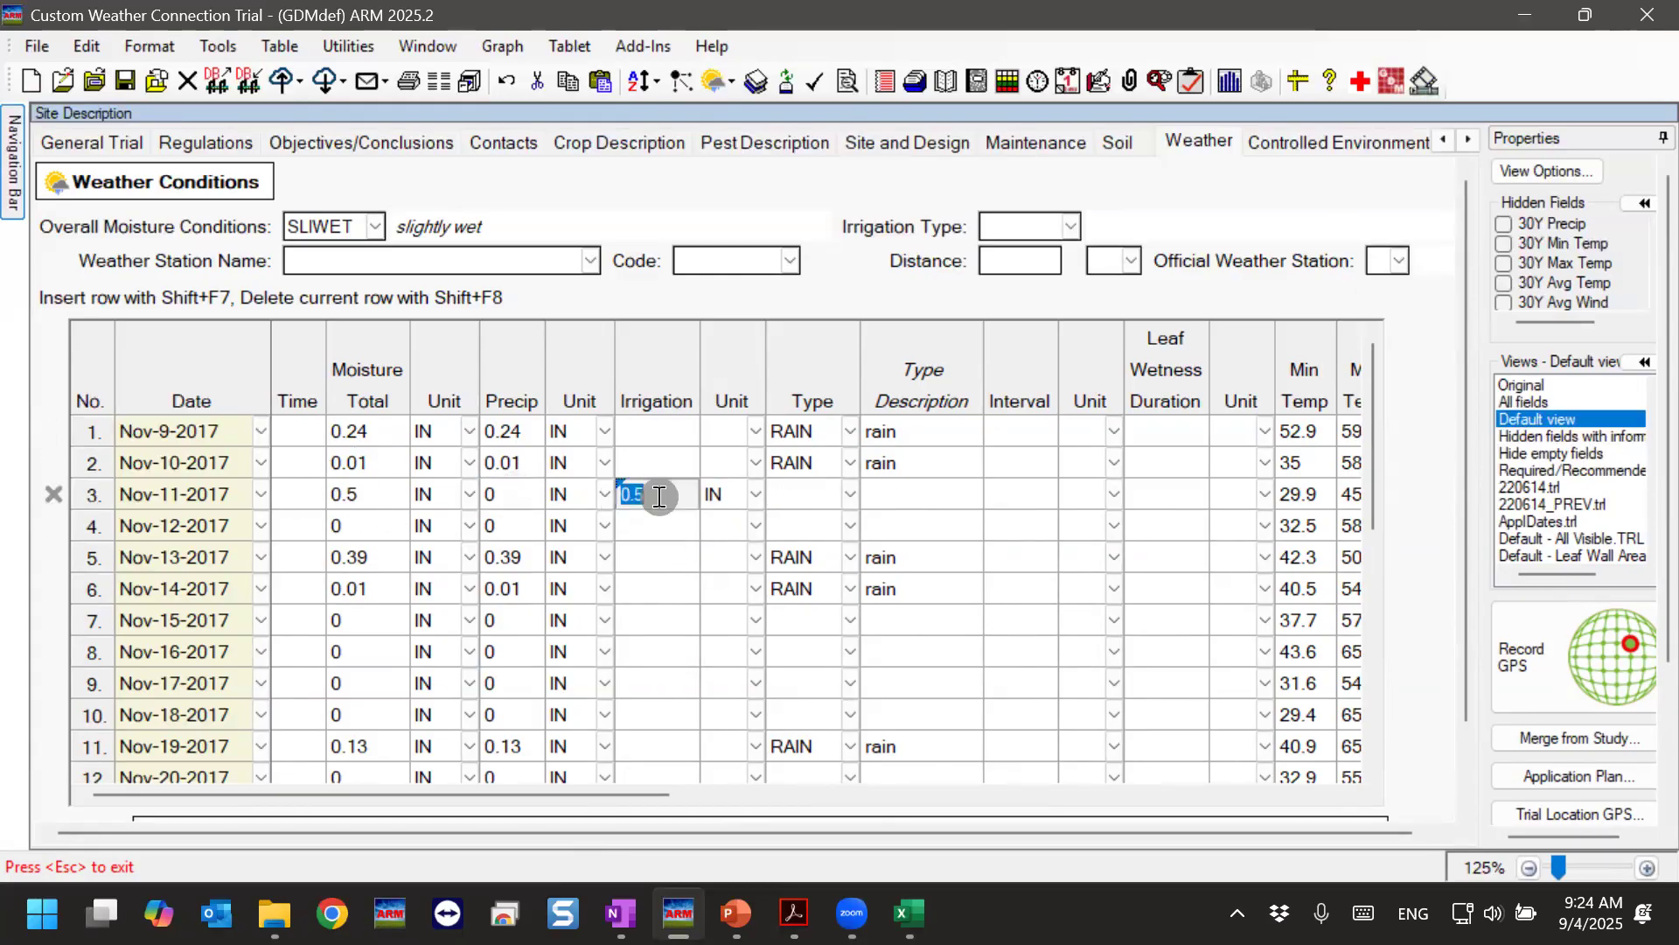
Record 0.5 IN of irrigation for Nov-10-2017 in the weather table.
click(656, 460)
text(.5)
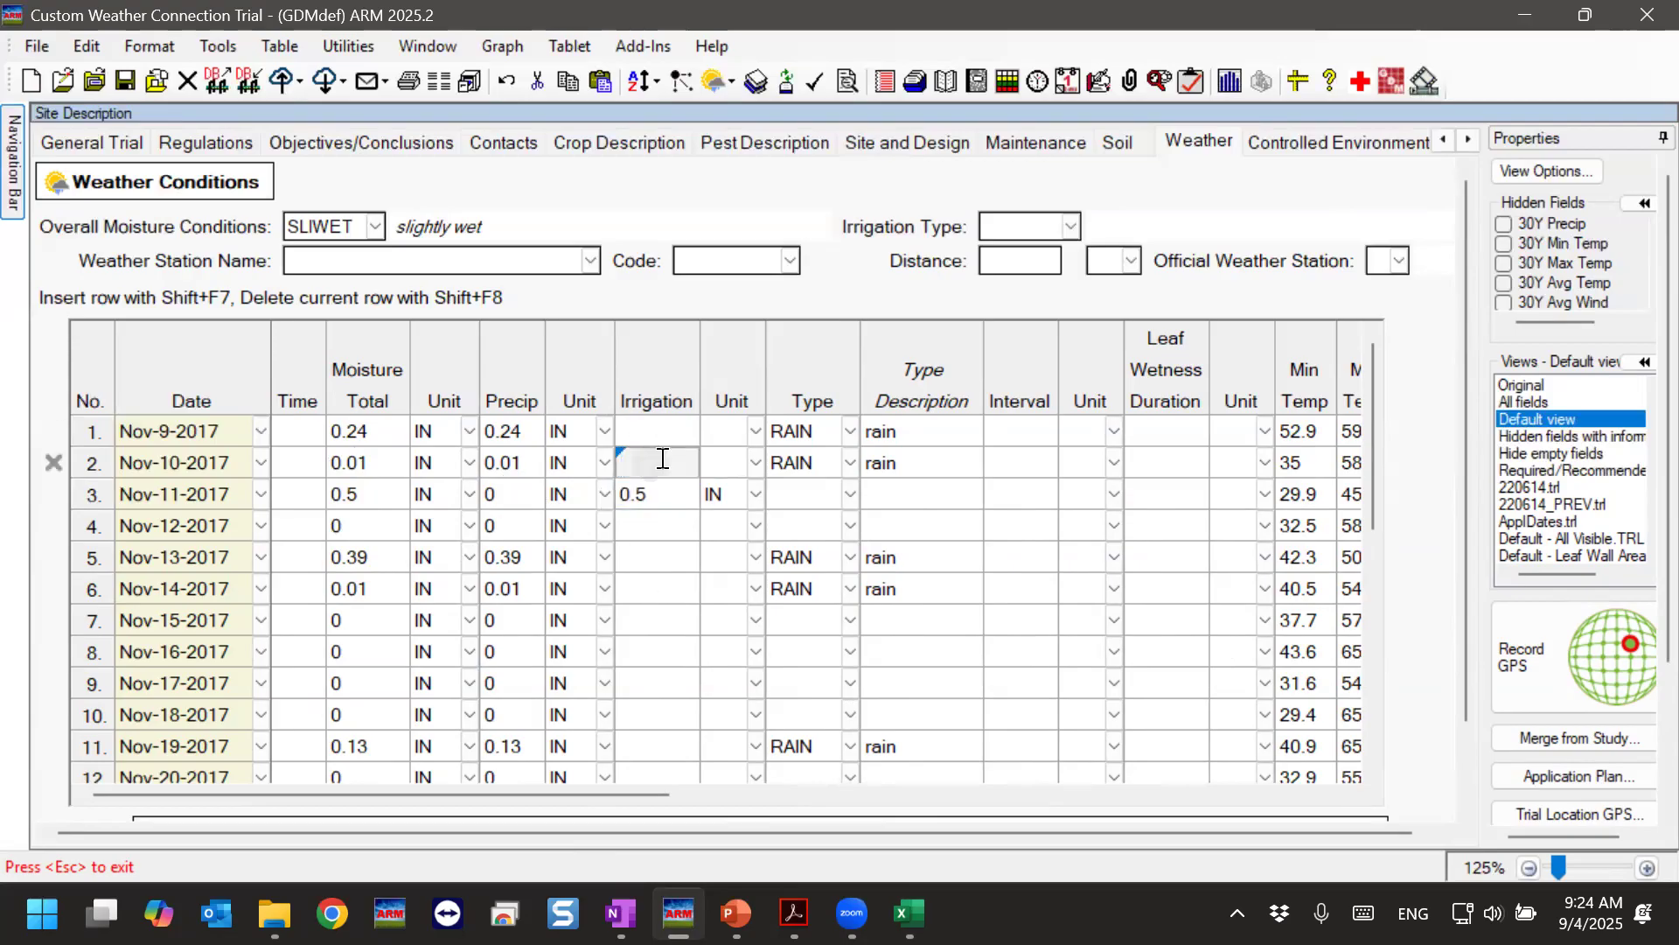
click(726, 461)
click(716, 522)
click(652, 650)
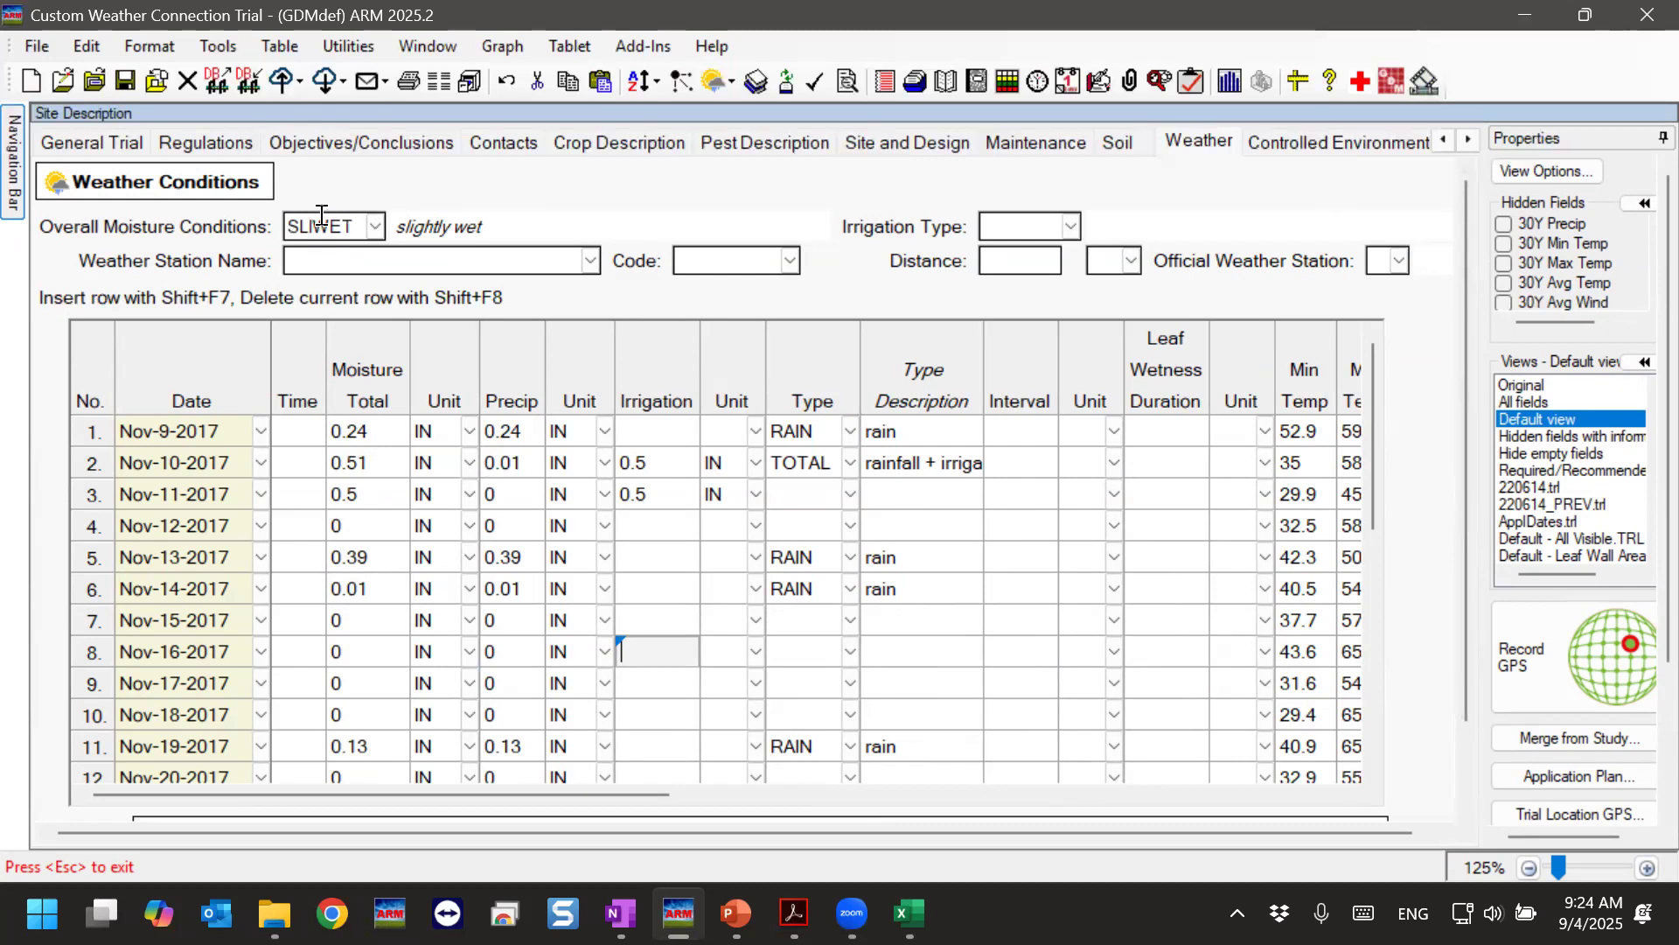
Open the weather import for the current trial to review its connection and options, and close it without importing.
click(215, 48)
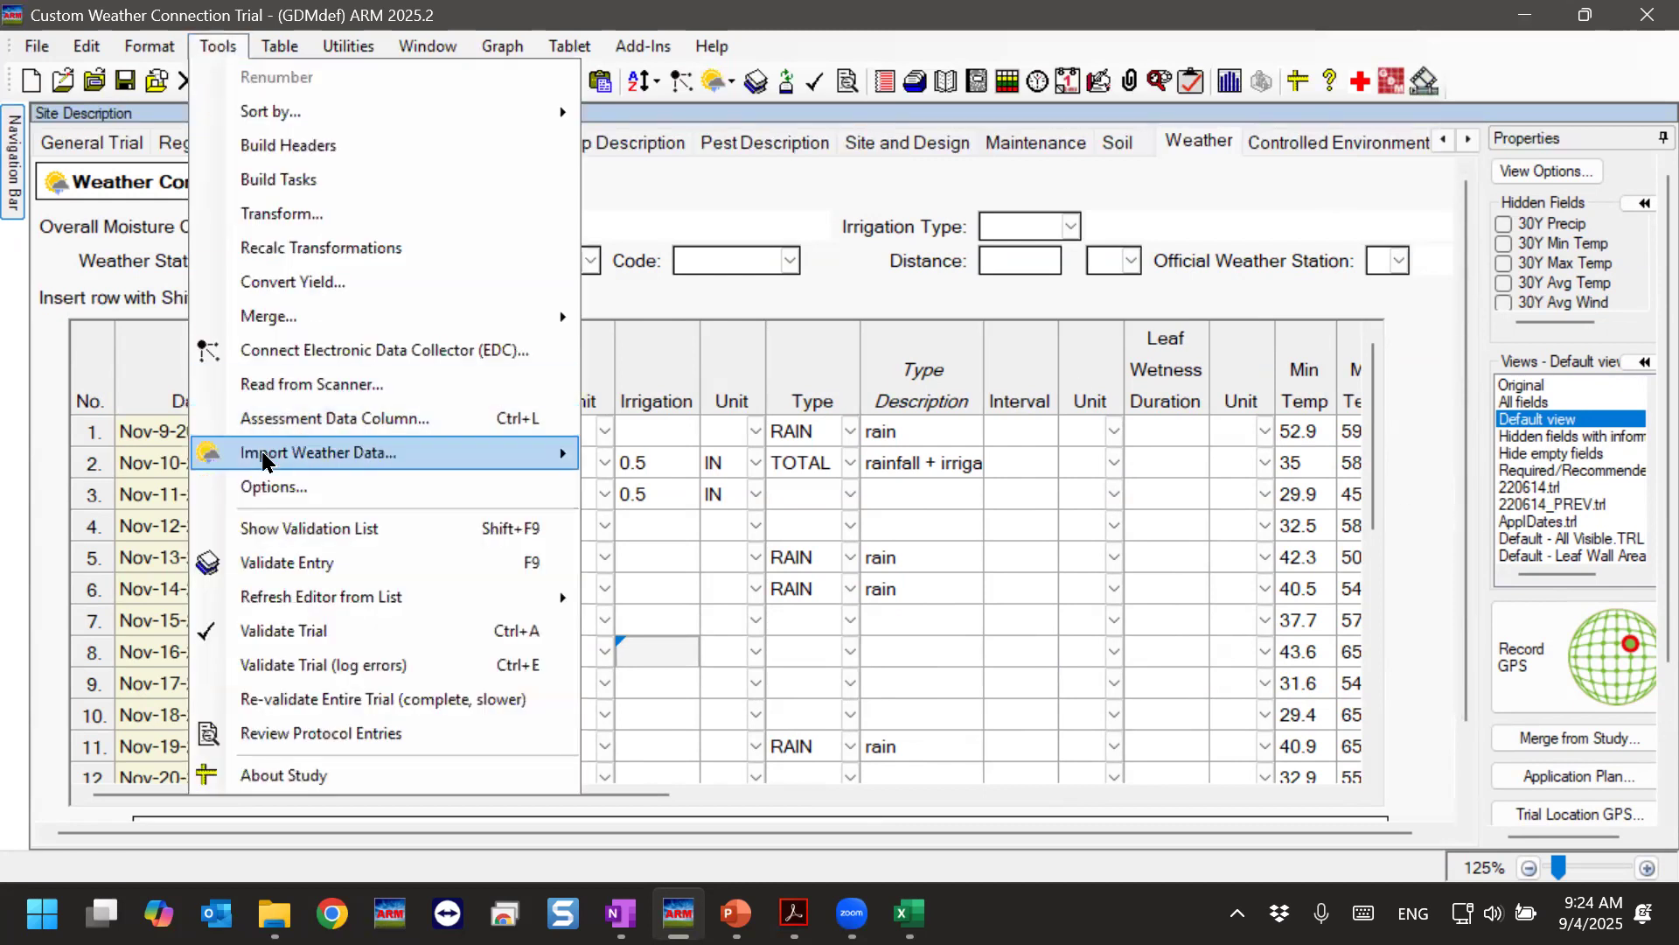
mouse_move(269, 455)
click(688, 455)
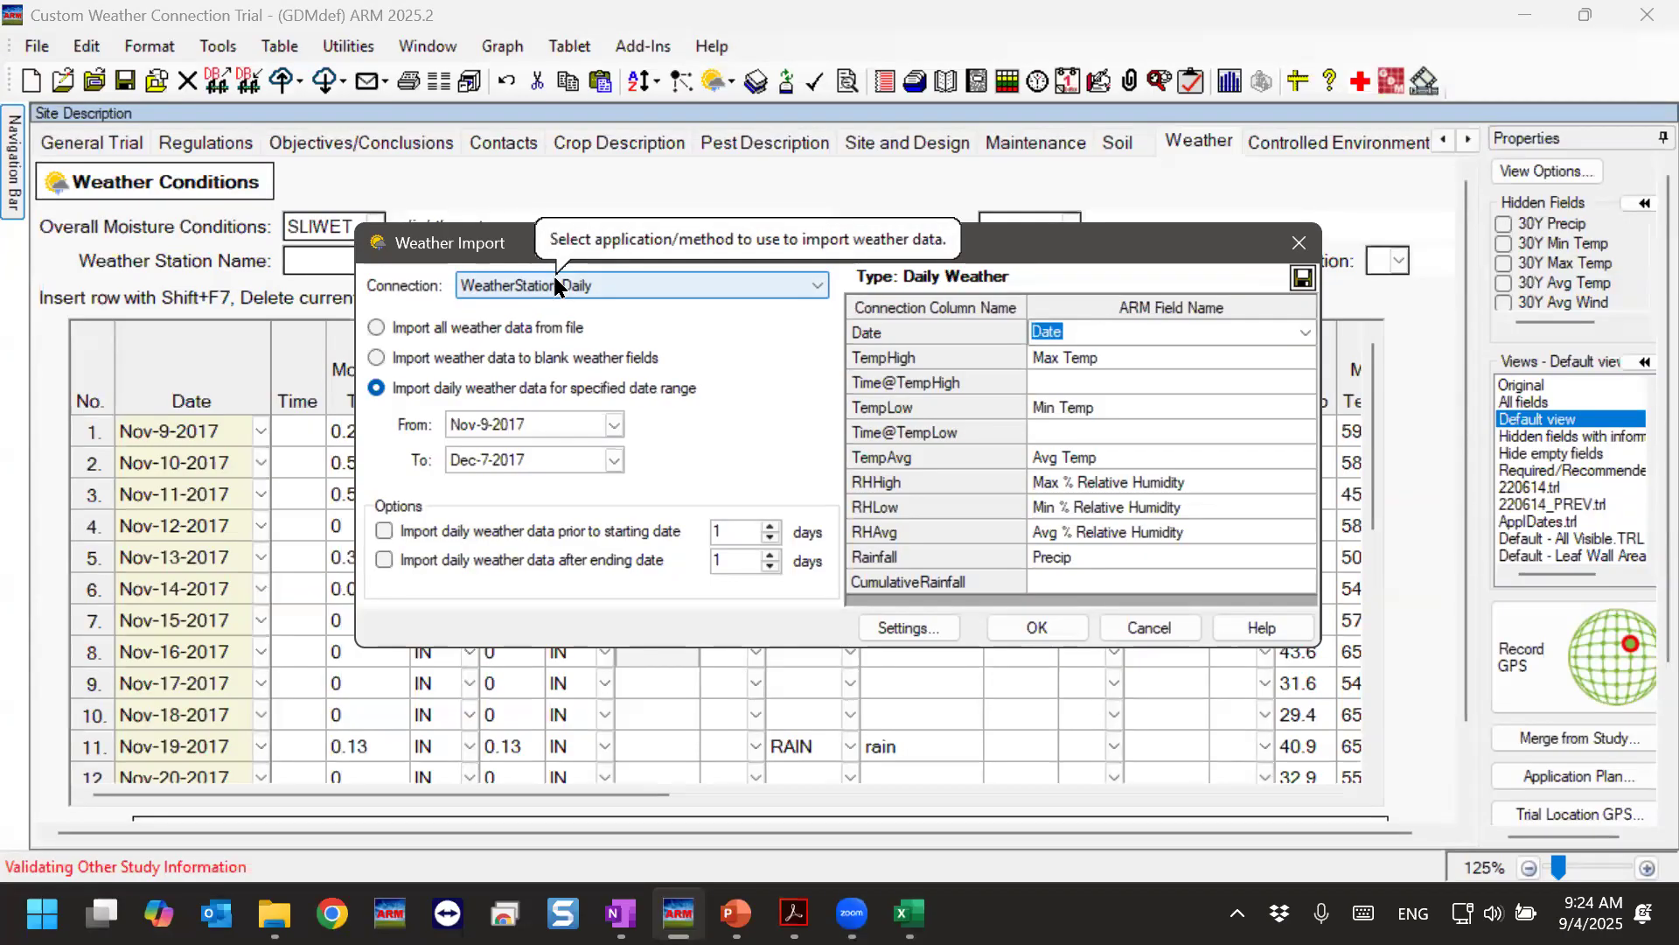
click(635, 285)
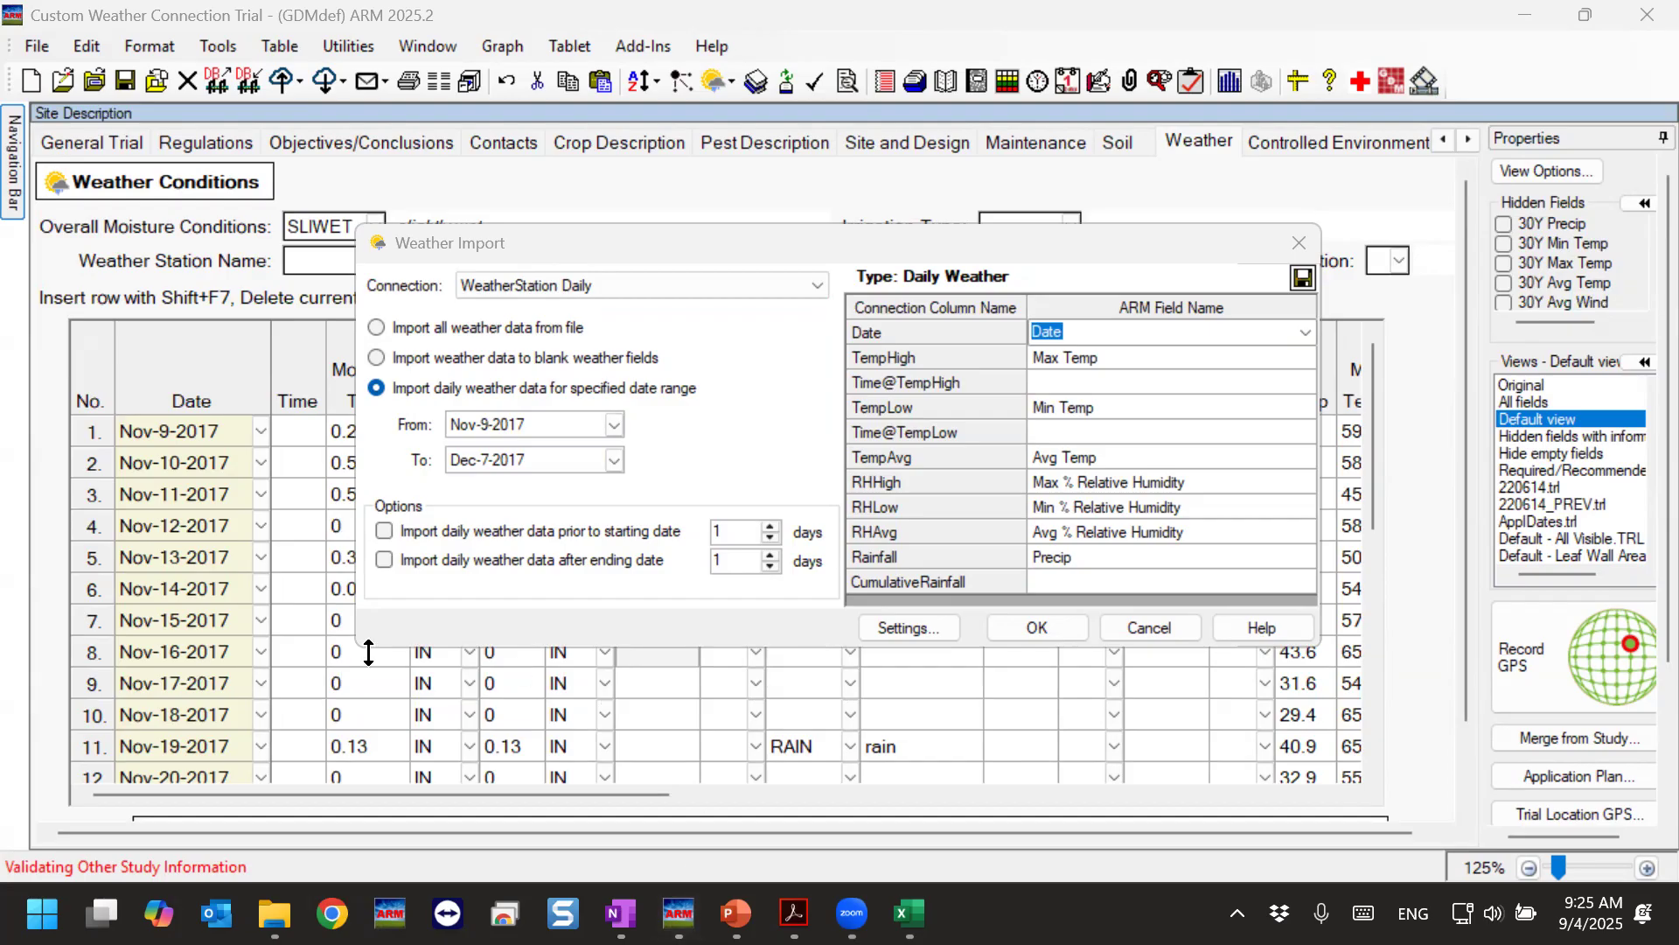
click(1298, 245)
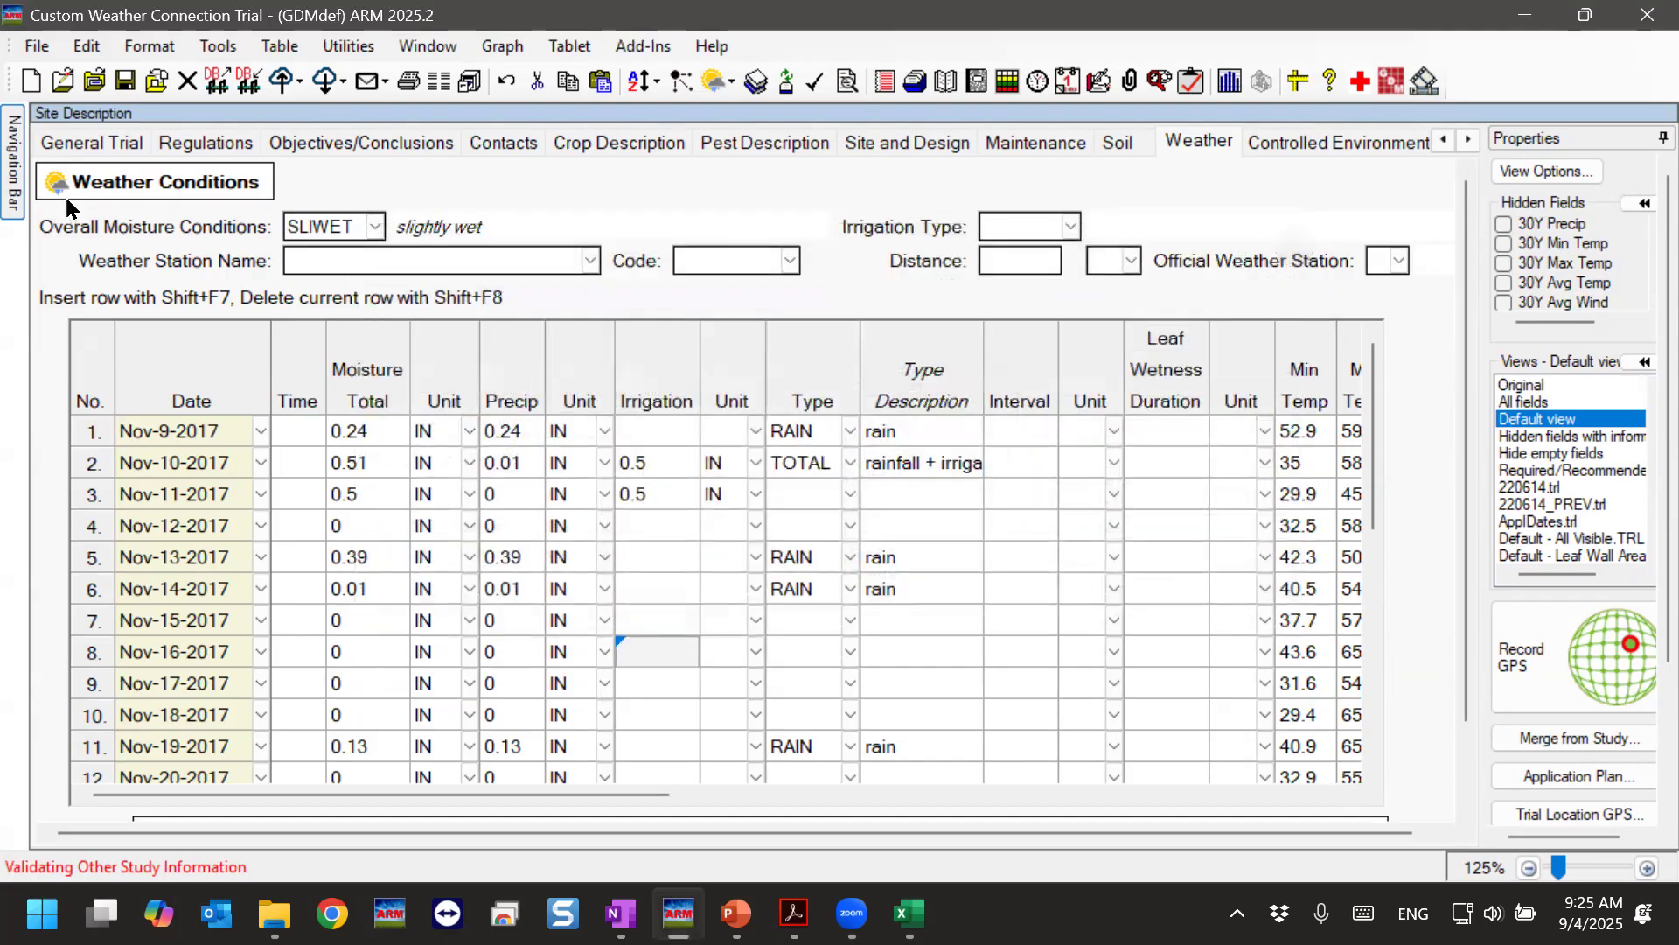
Check the Initiation and Completion dates in the general trial information, and reopen the weather import for the current trial to compare its date range.
click(100, 141)
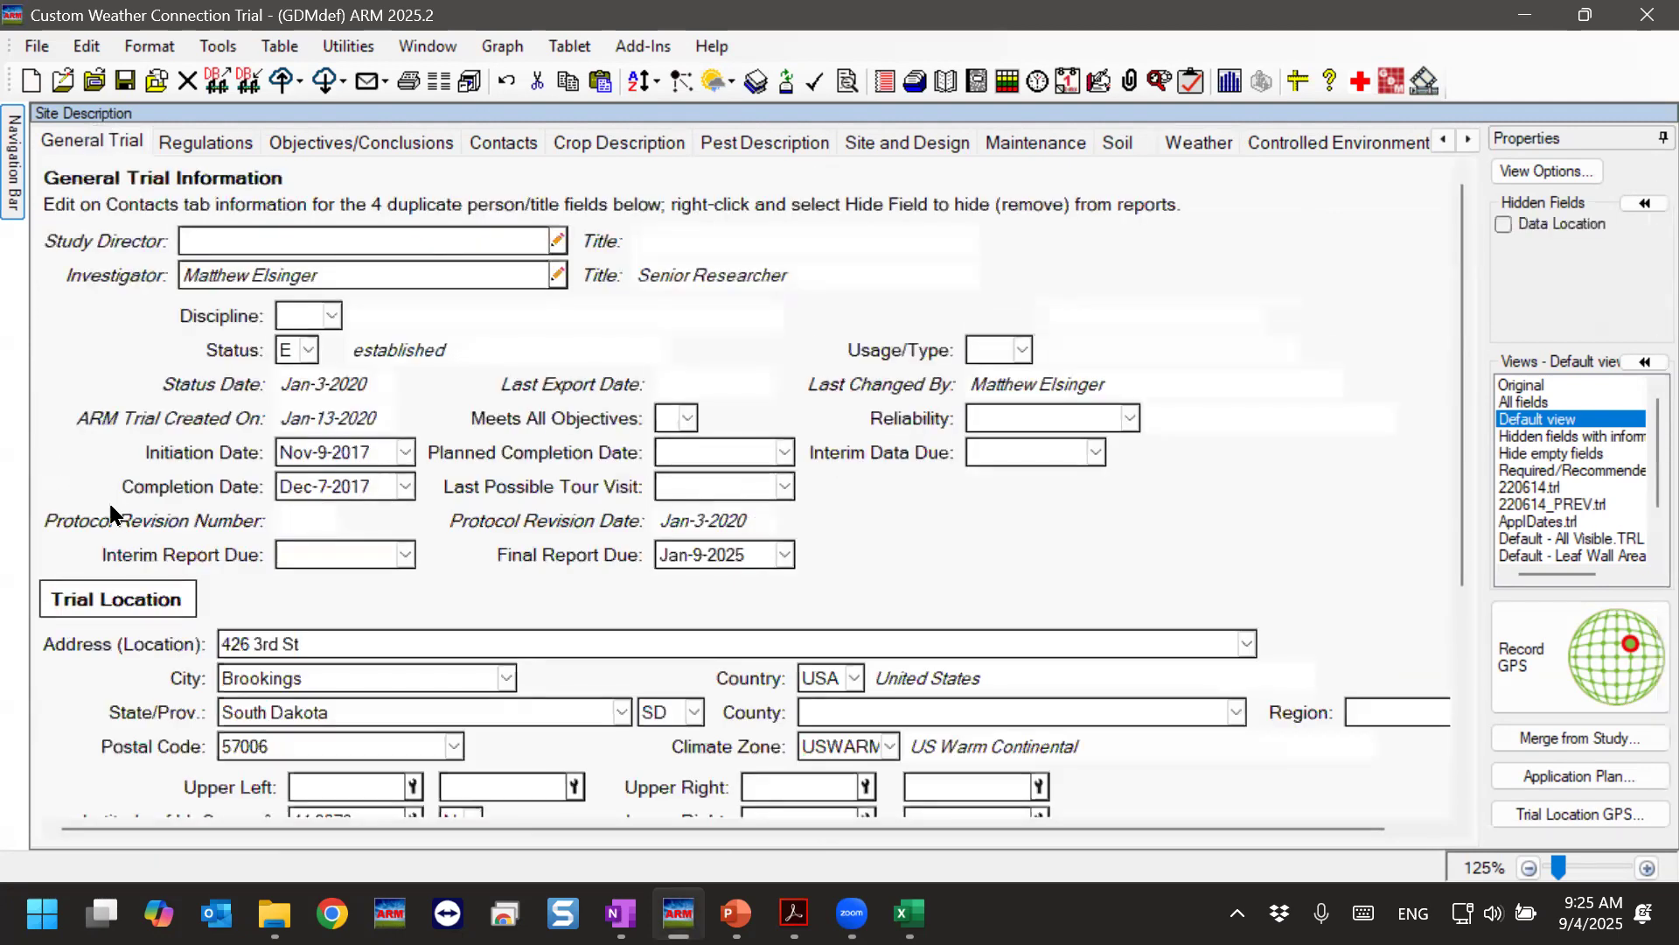
click(381, 452)
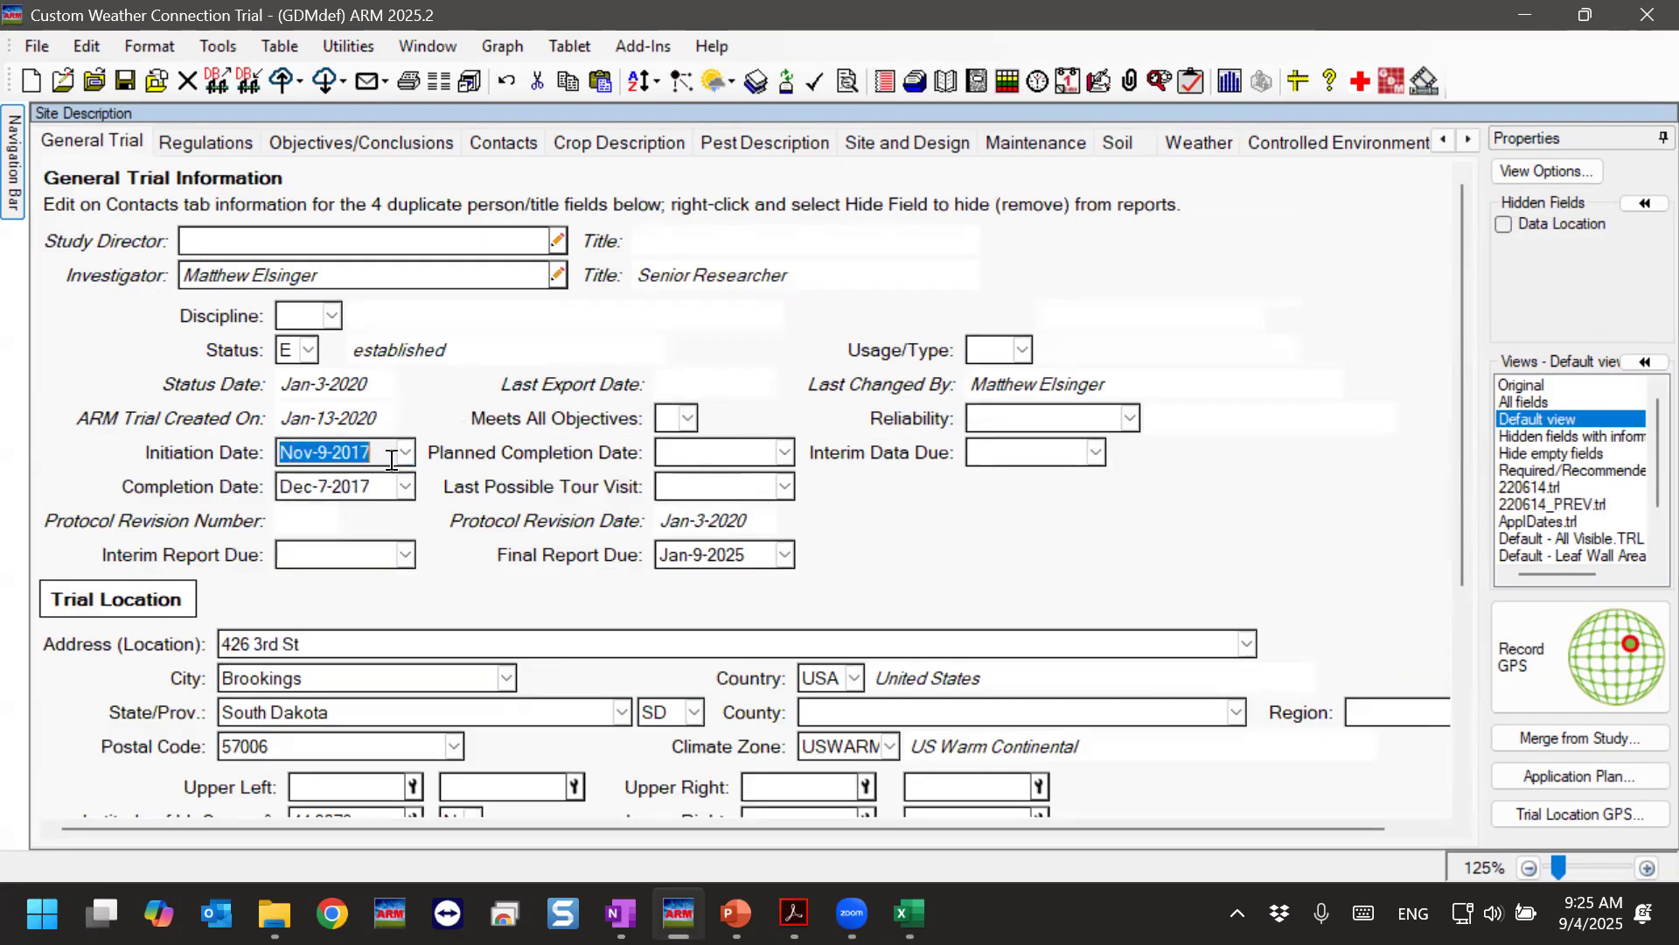
click(215, 50)
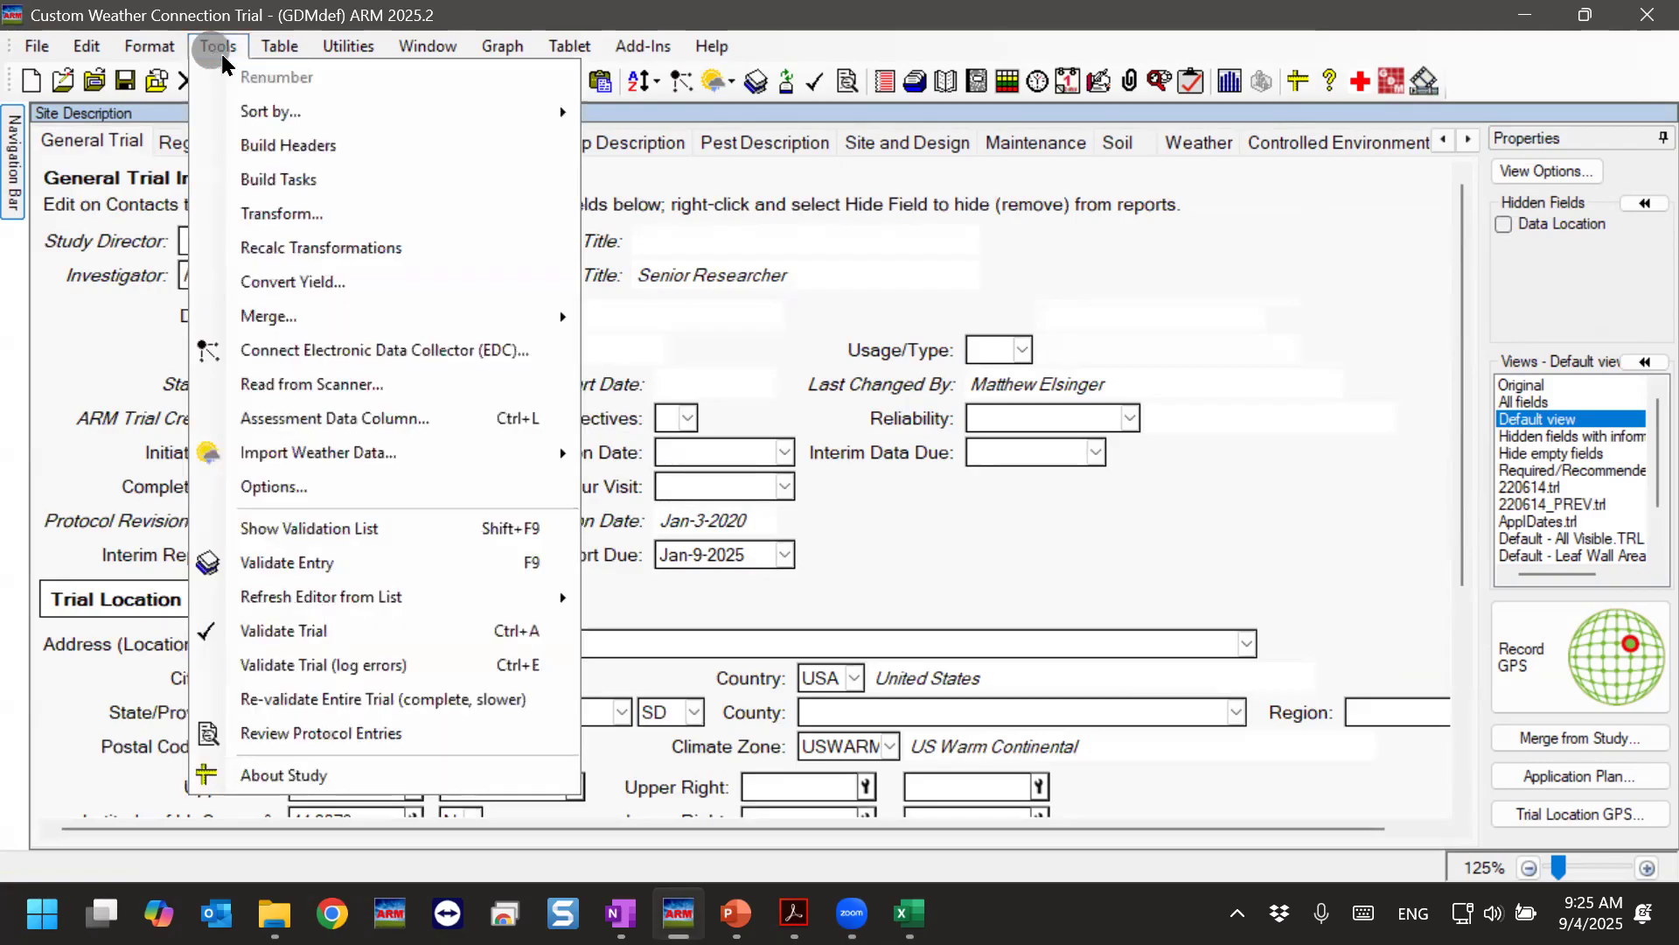
mouse_move(420, 450)
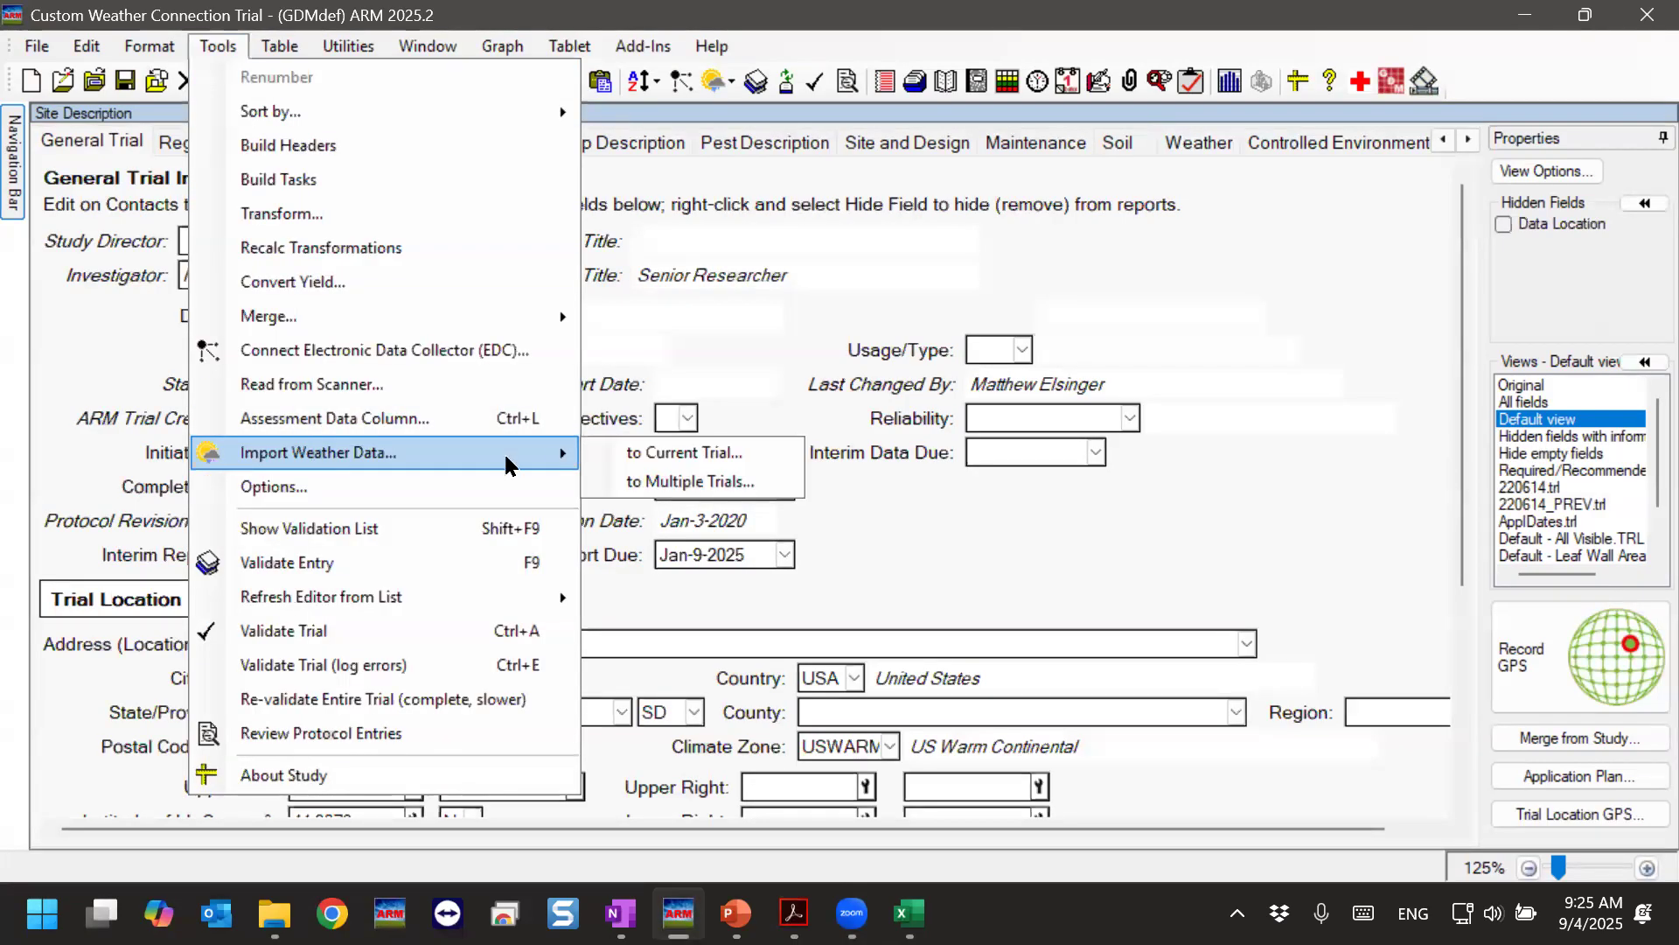
click(670, 458)
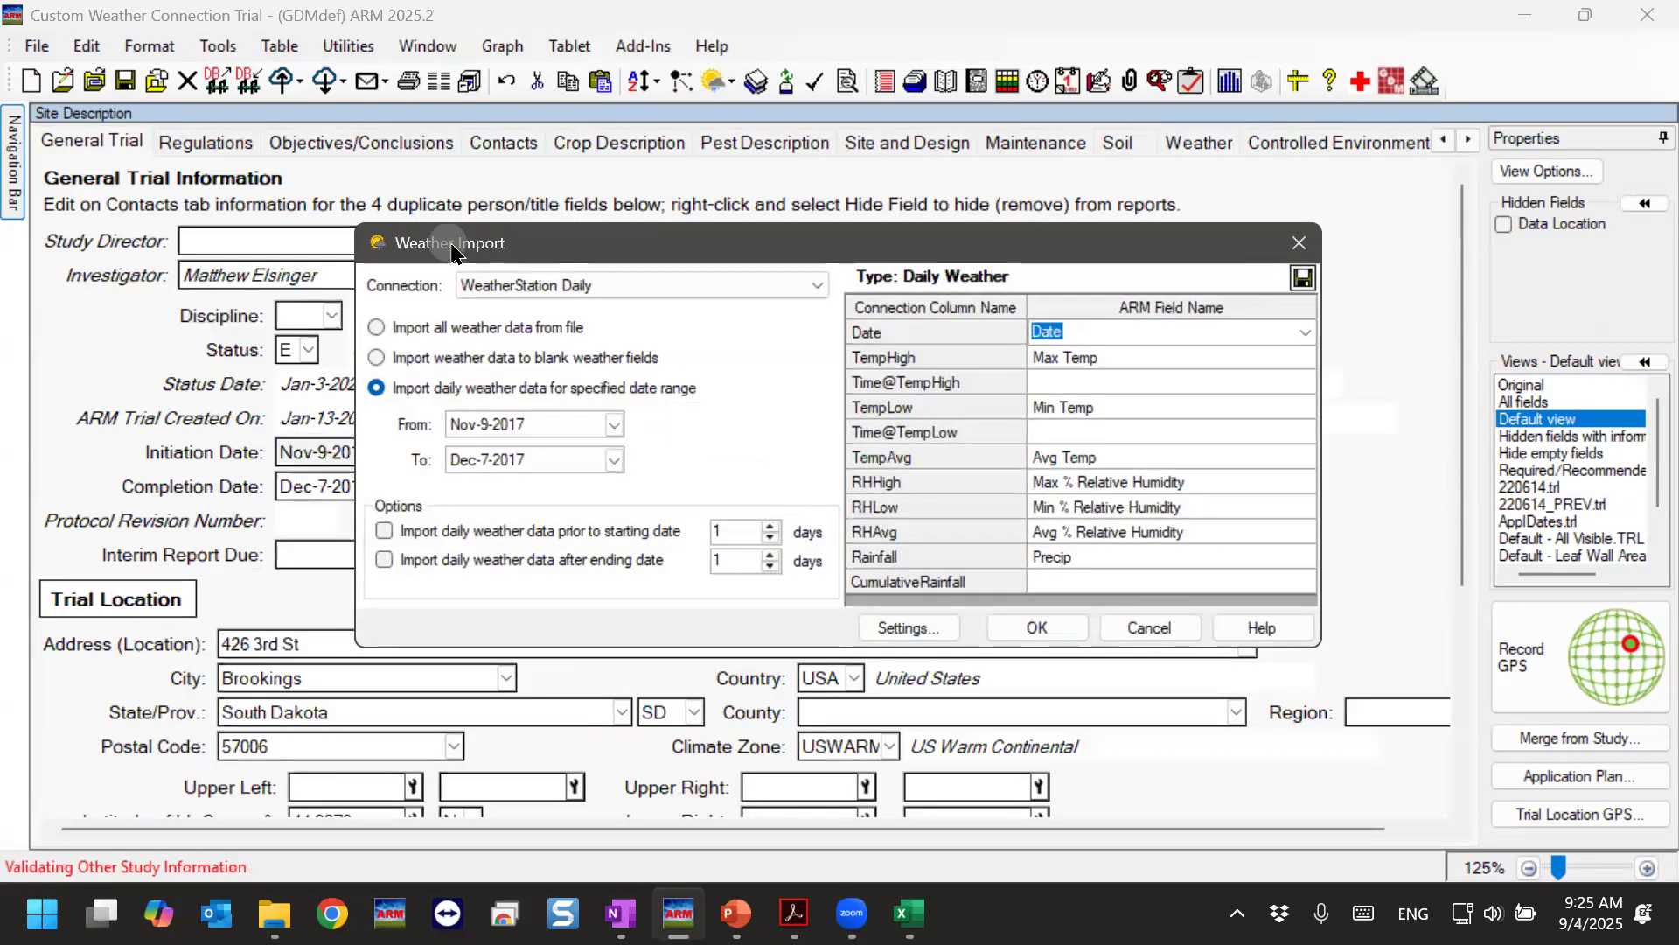
Try including daily weather data from 21 days prior to the starting date in the current trial's import, and cancel the import.
drag(452, 251, 582, 231)
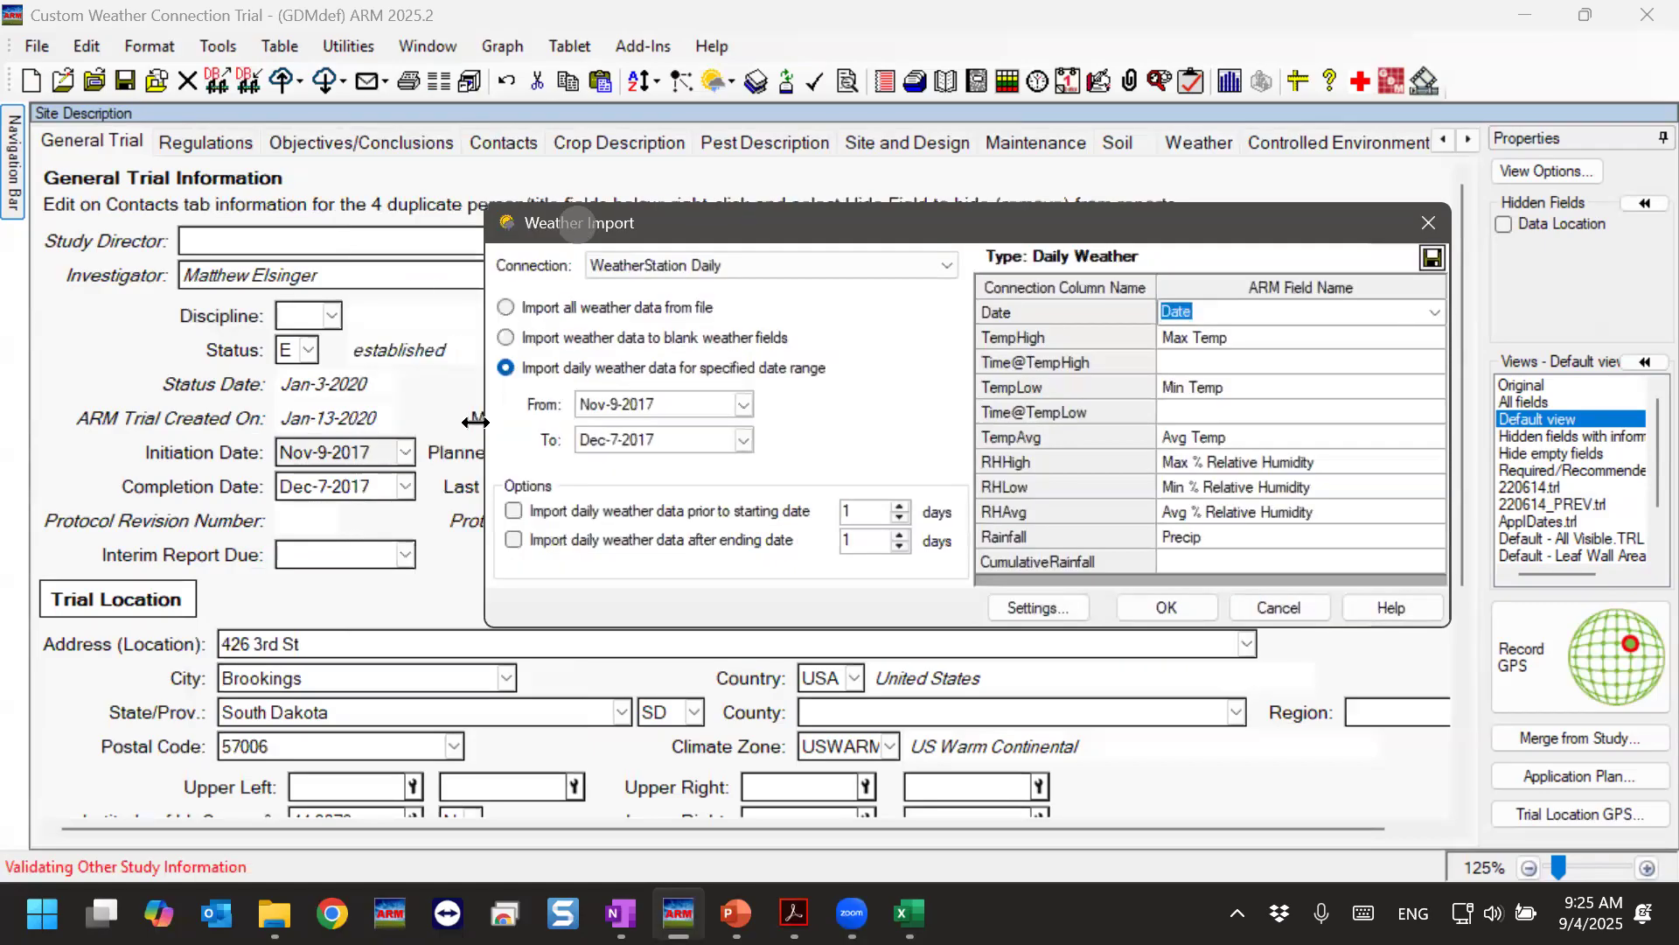
click(662, 399)
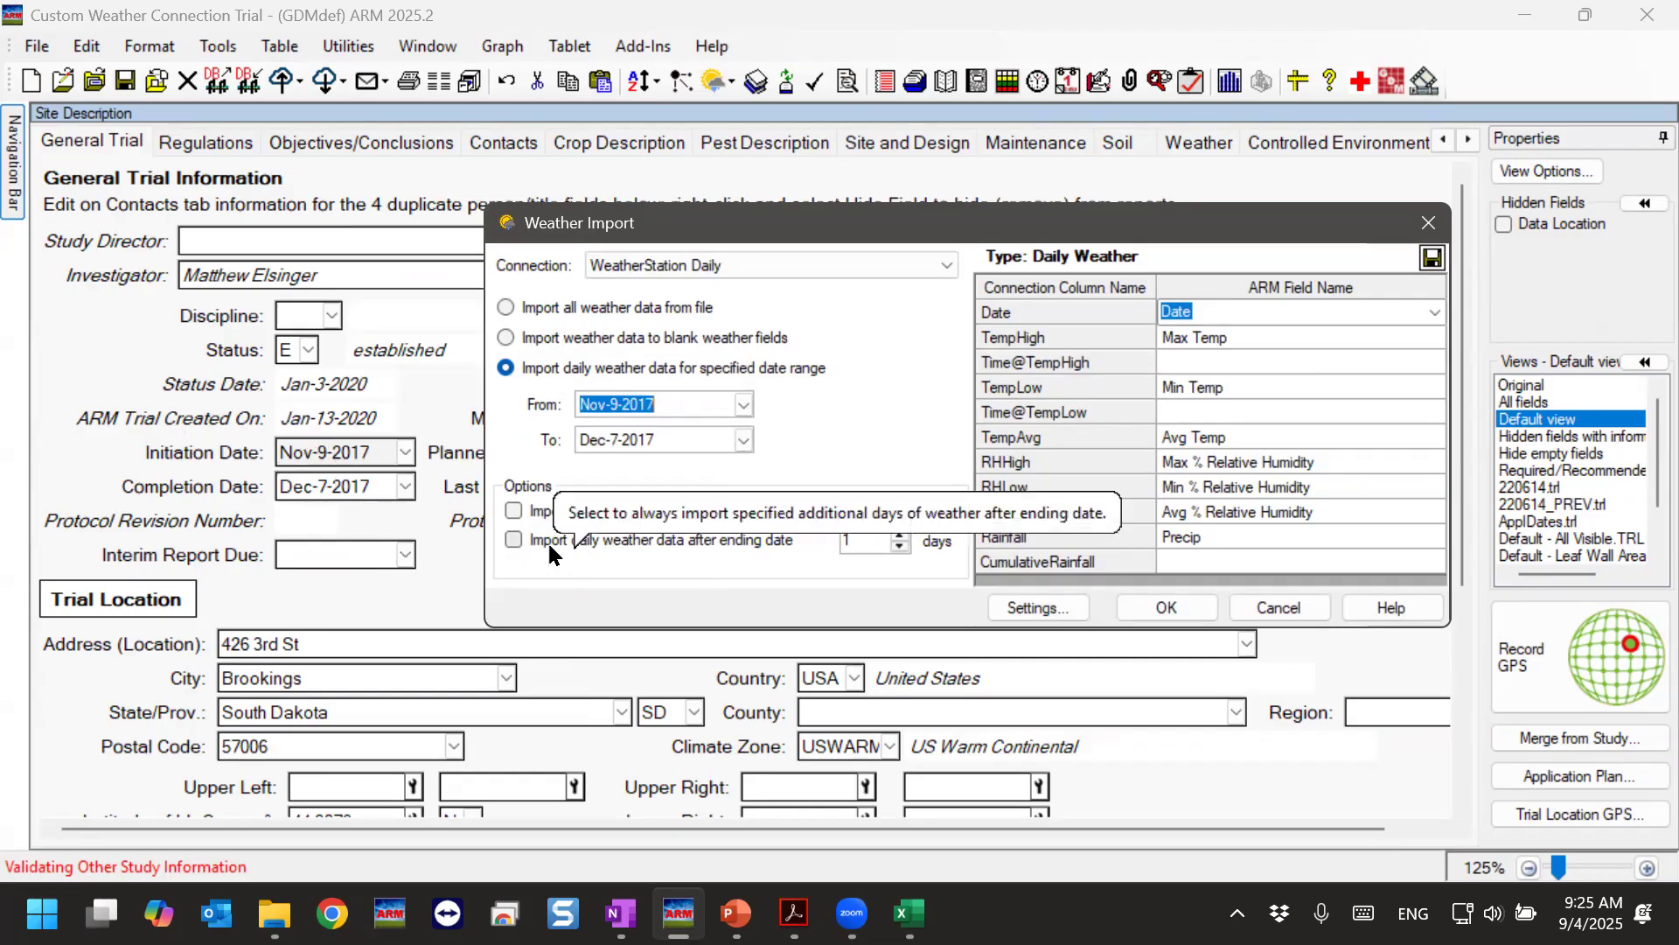
click(513, 515)
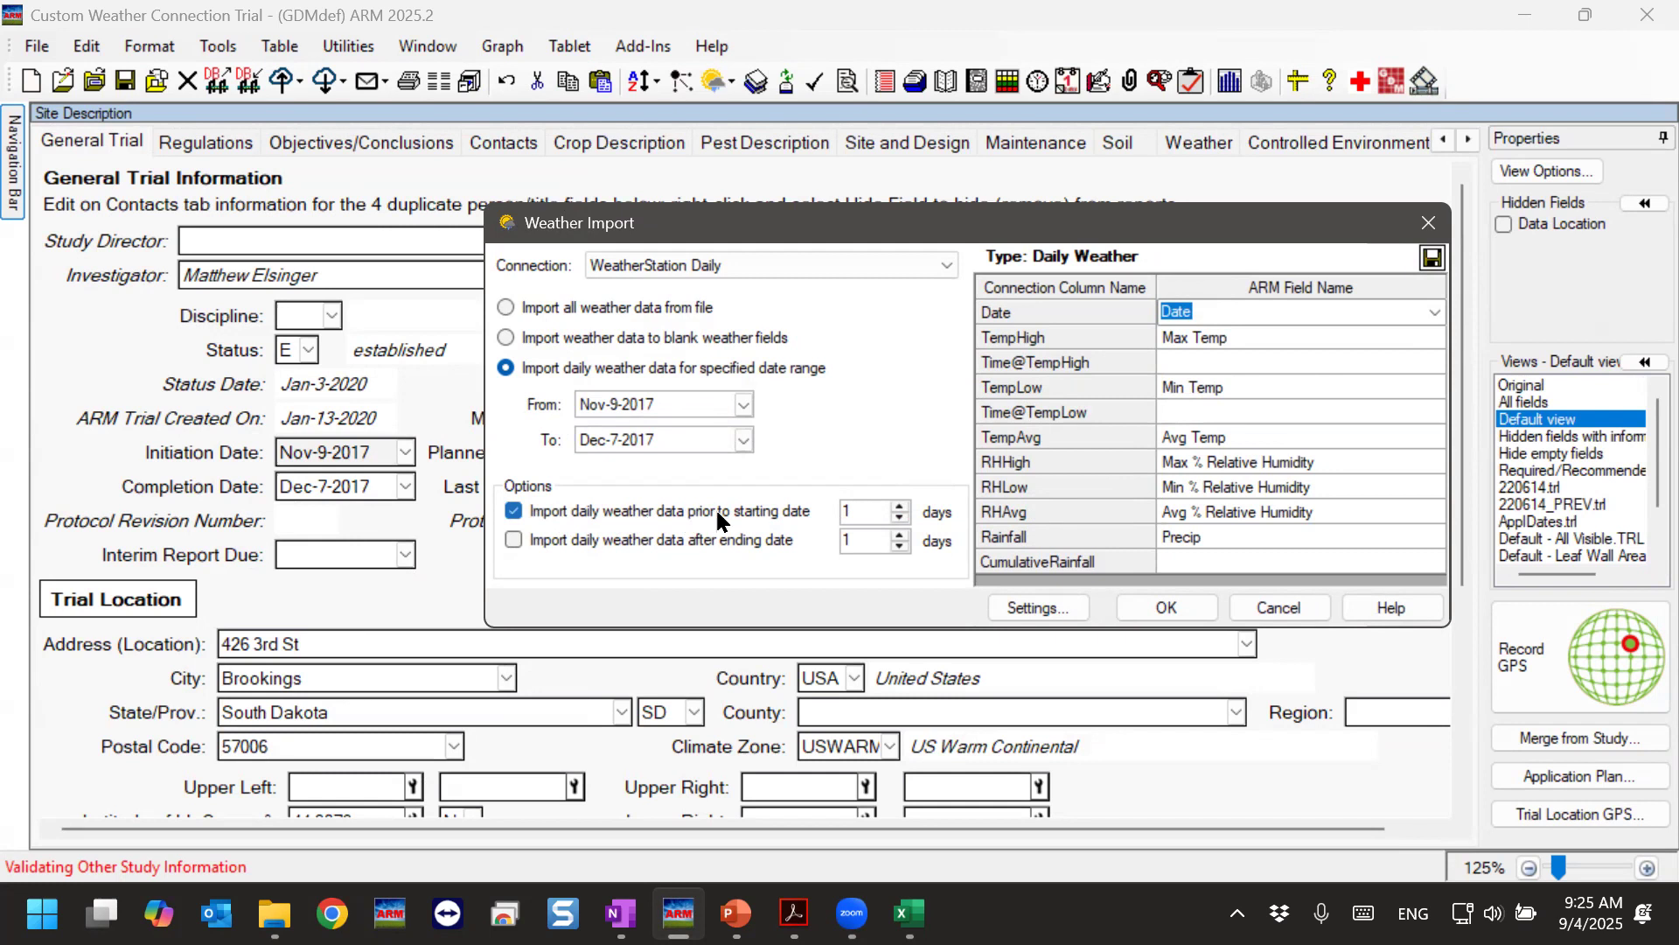
click(899, 506)
click(901, 505)
click(902, 506)
click(901, 505)
click(902, 506)
click(902, 505)
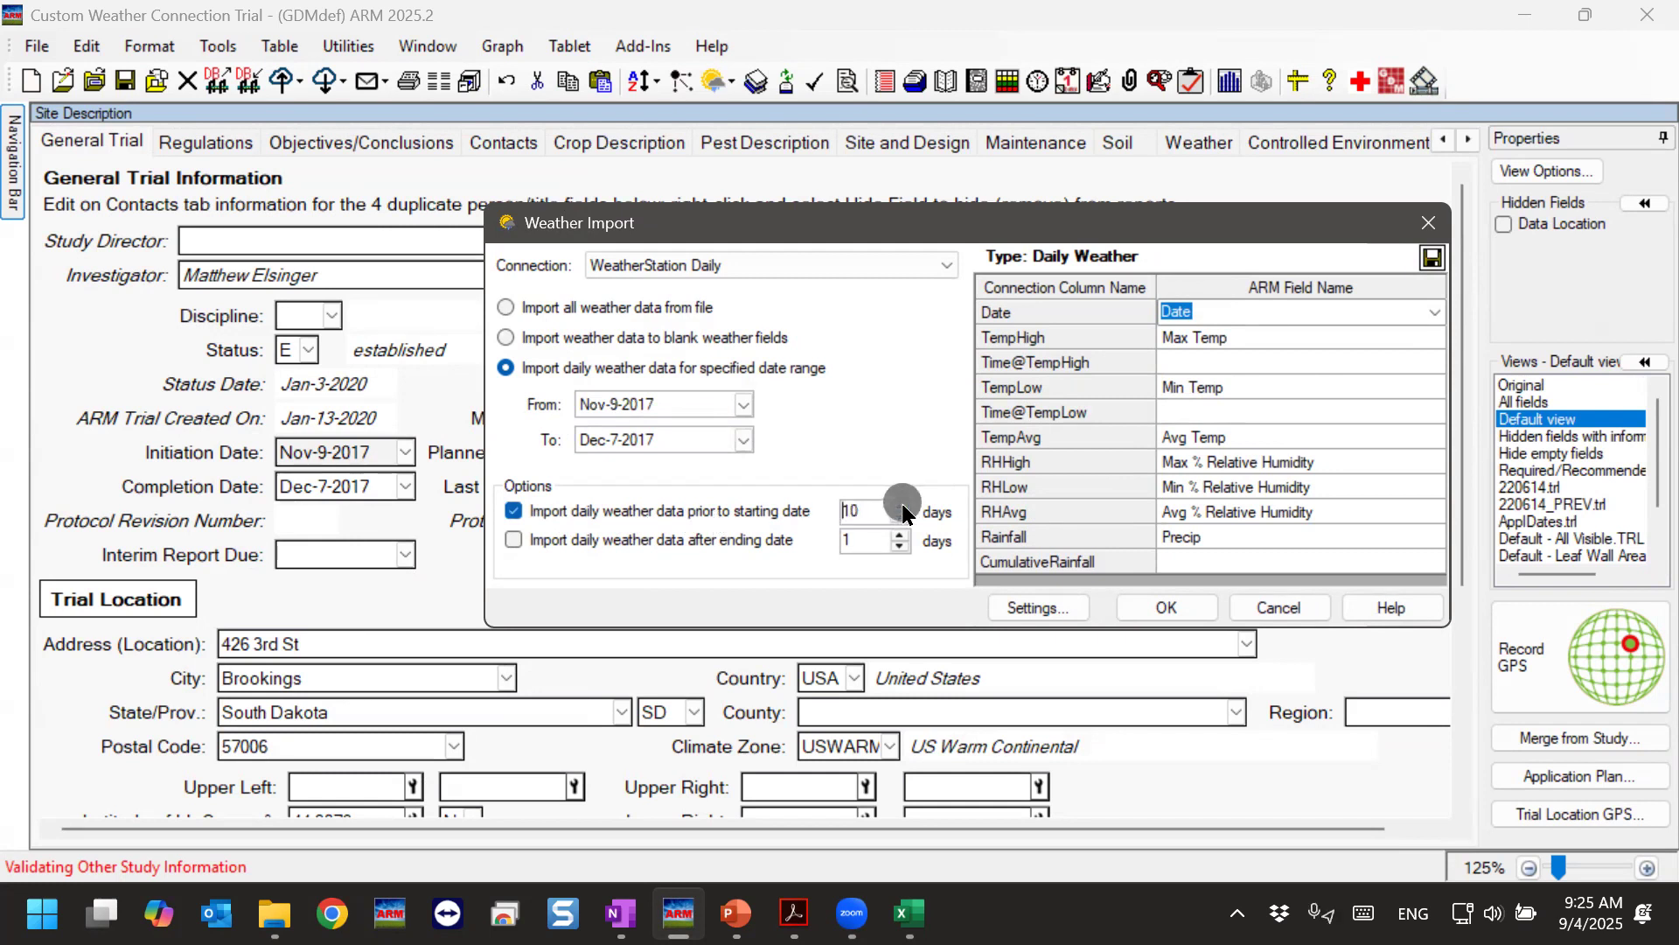
click(902, 506)
click(902, 506)
click(902, 505)
click(902, 506)
click(902, 506)
click(673, 405)
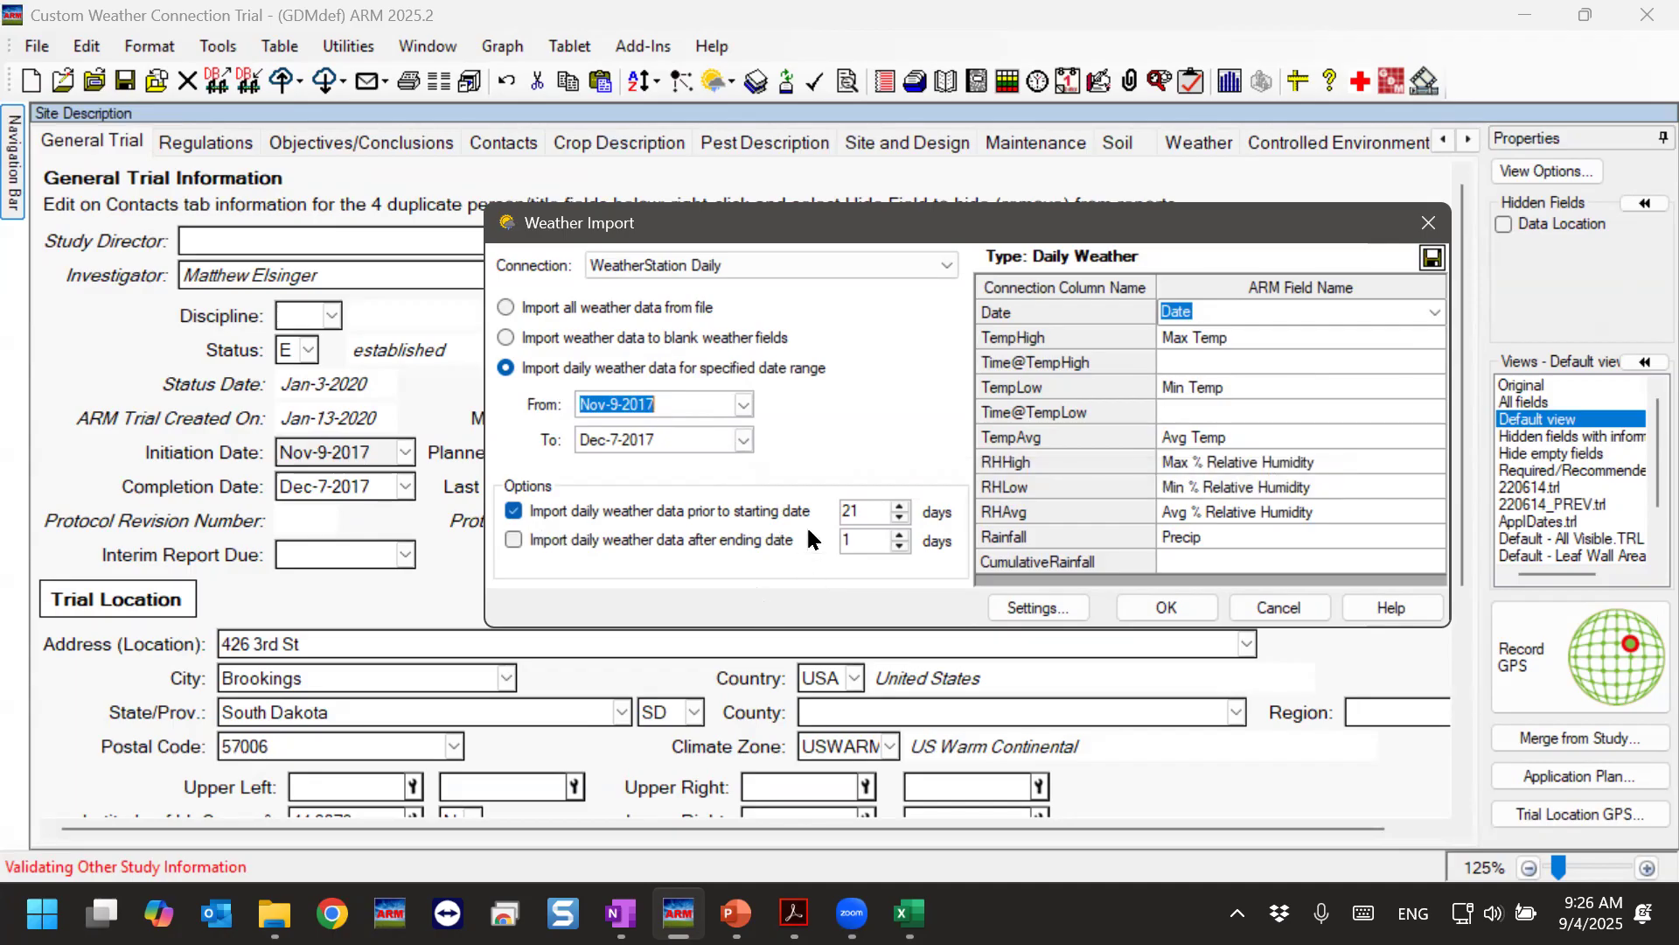
click(1293, 612)
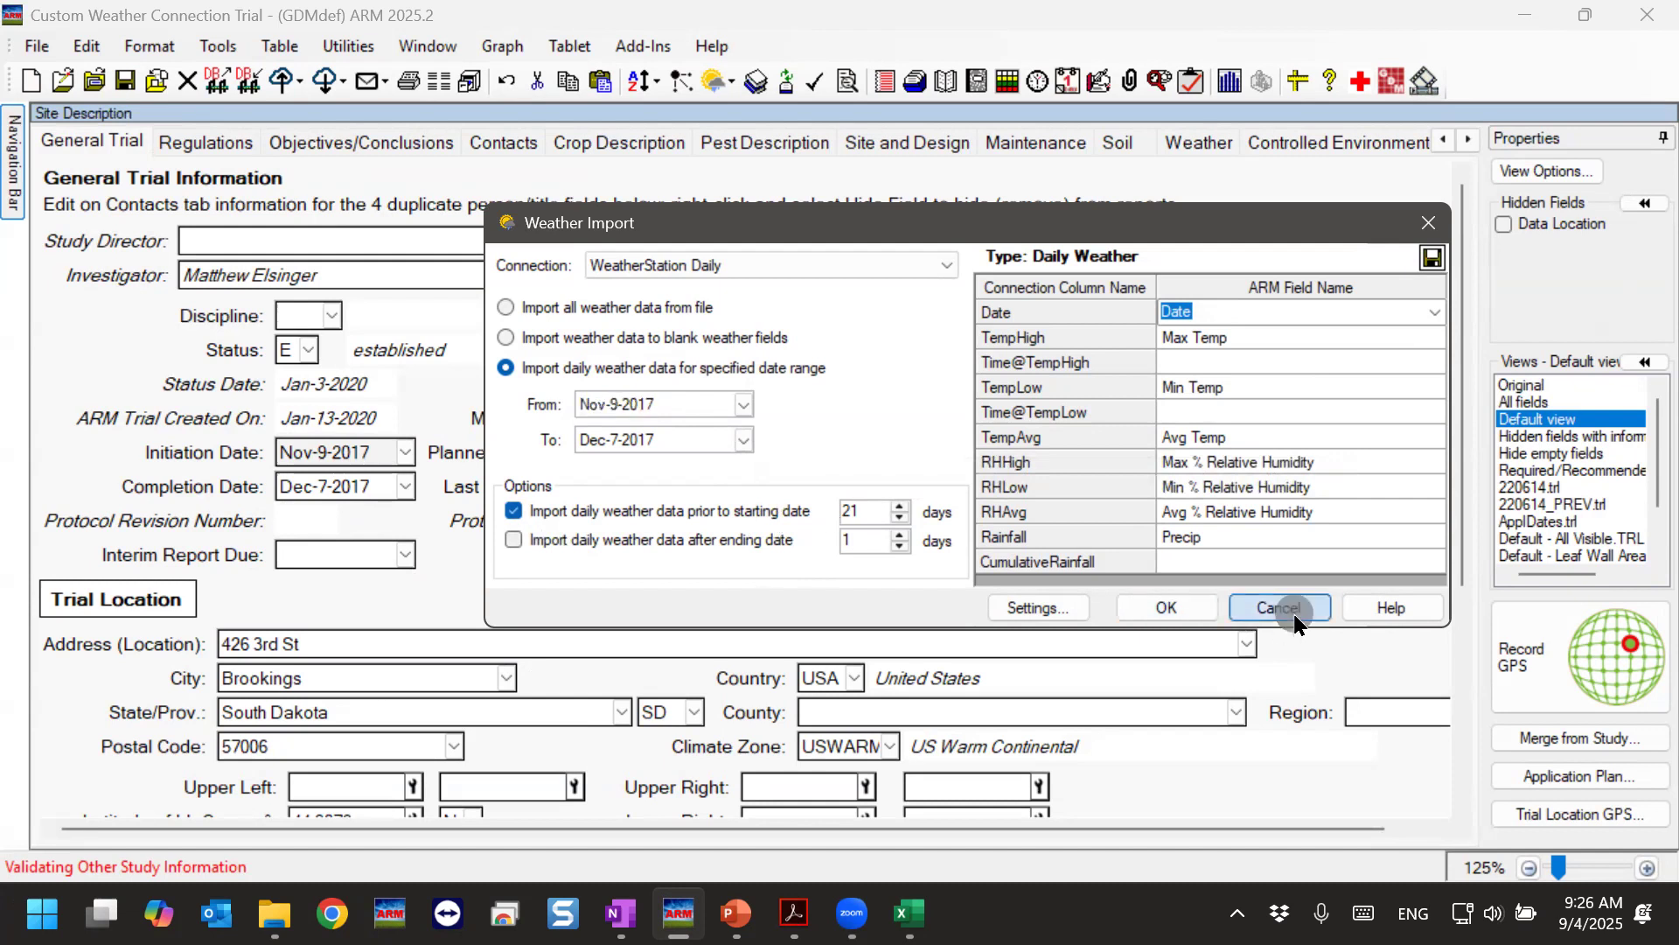
Open the weather import for multiple trials without saving the changes to the current trial.
click(220, 53)
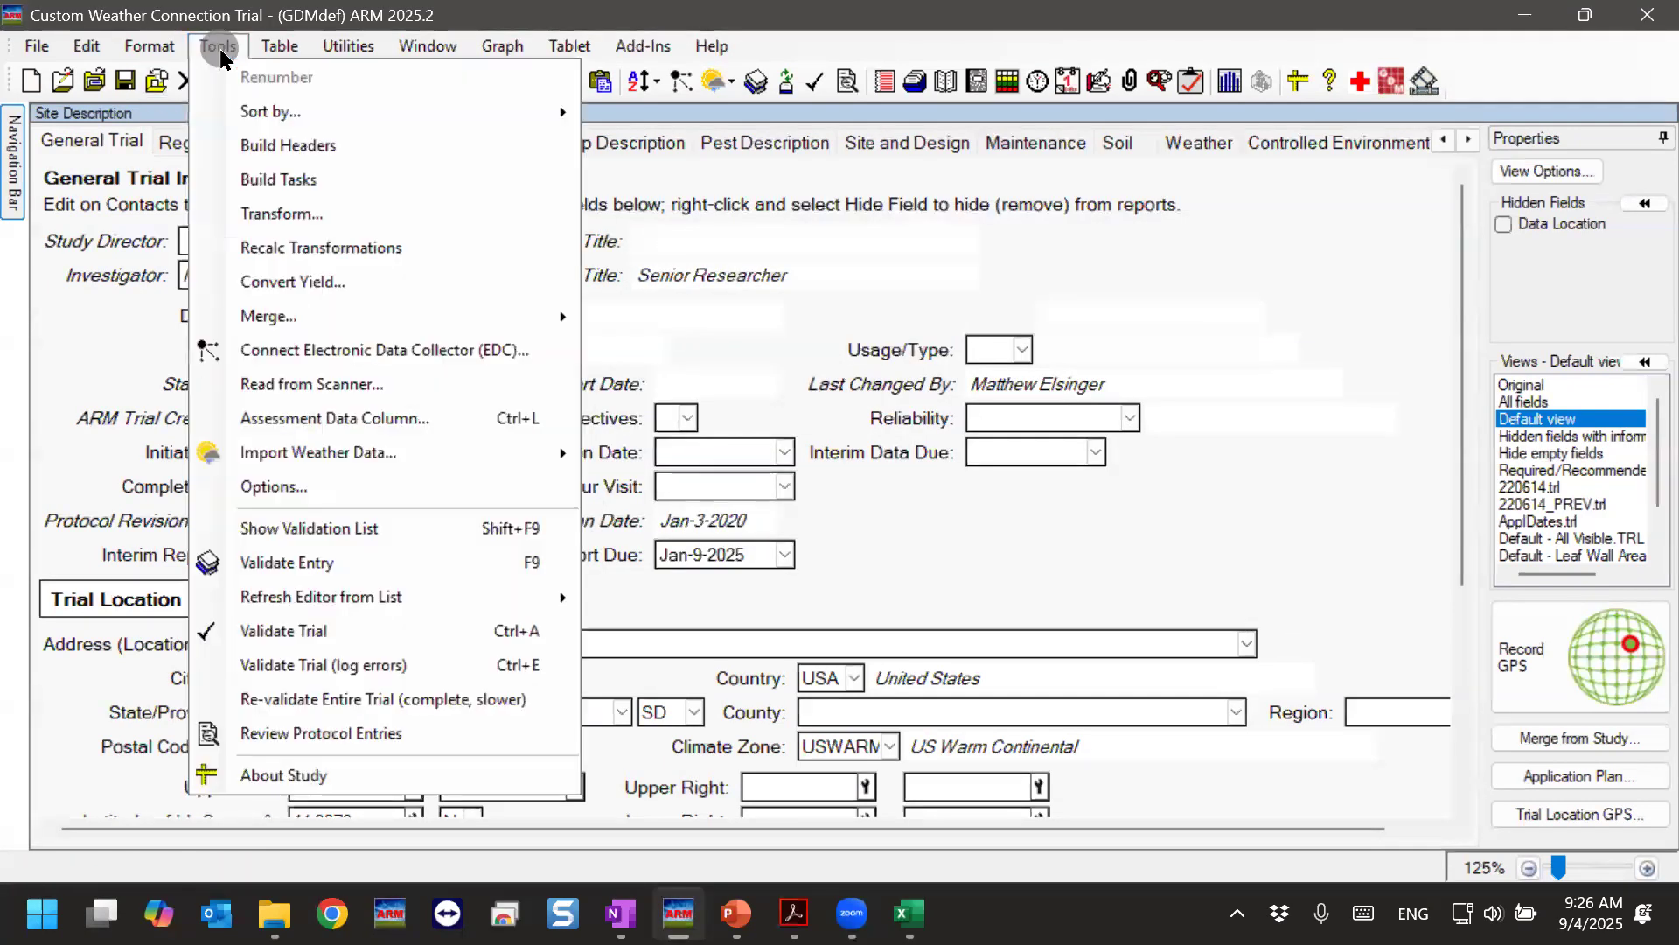
mouse_move(253, 459)
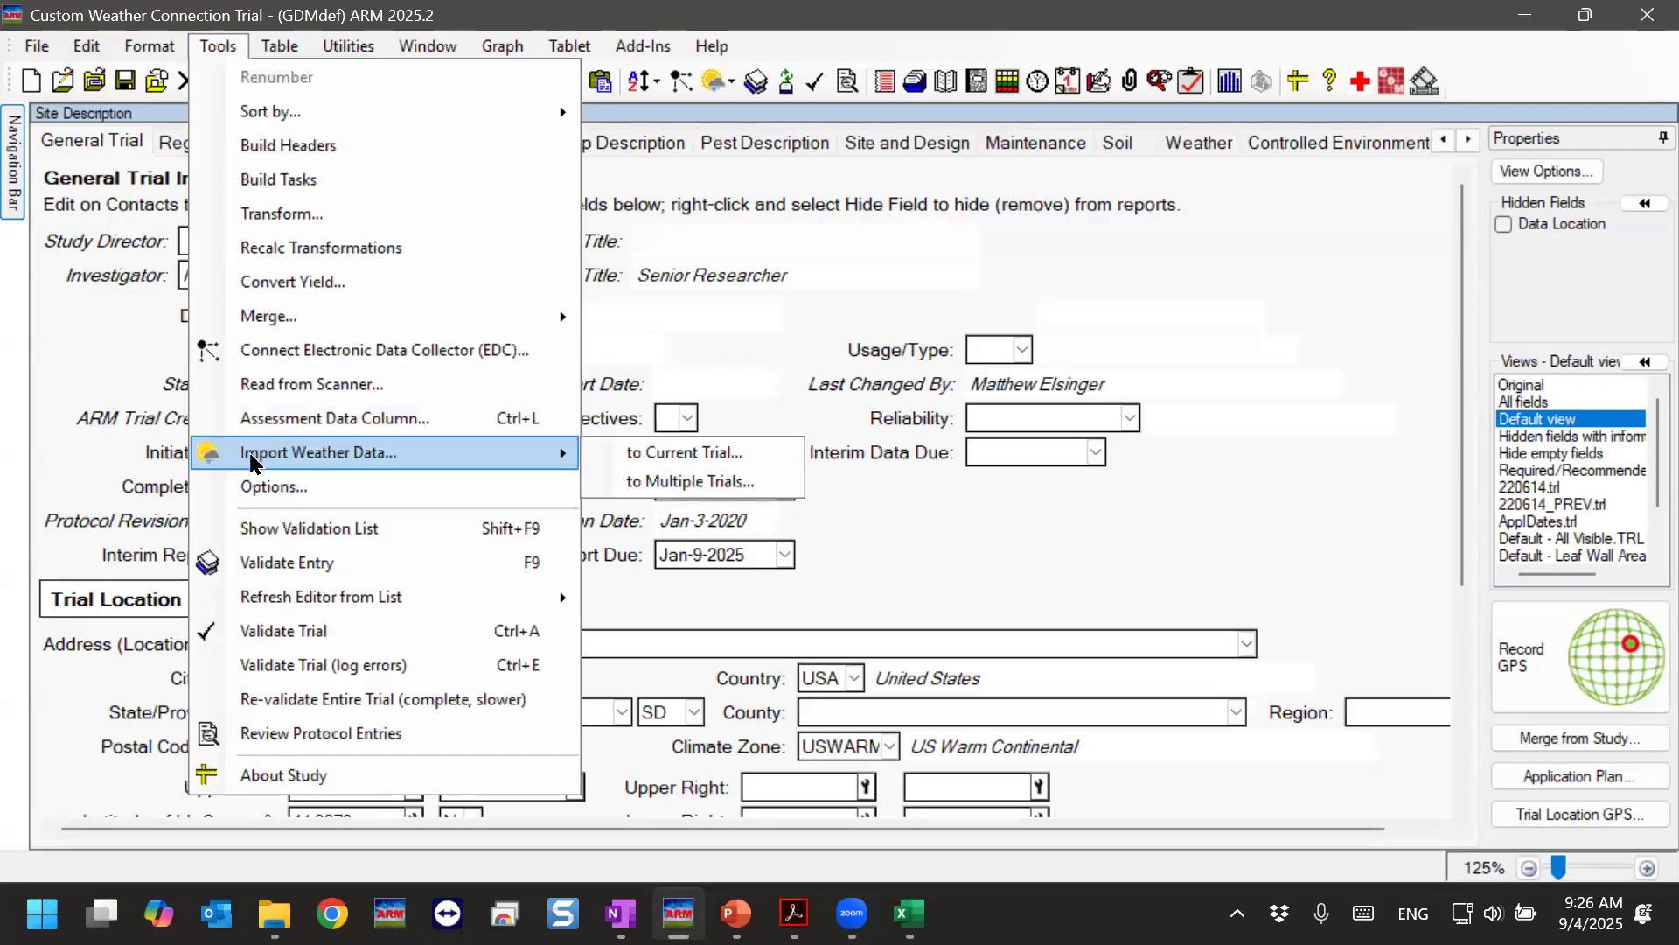
click(636, 497)
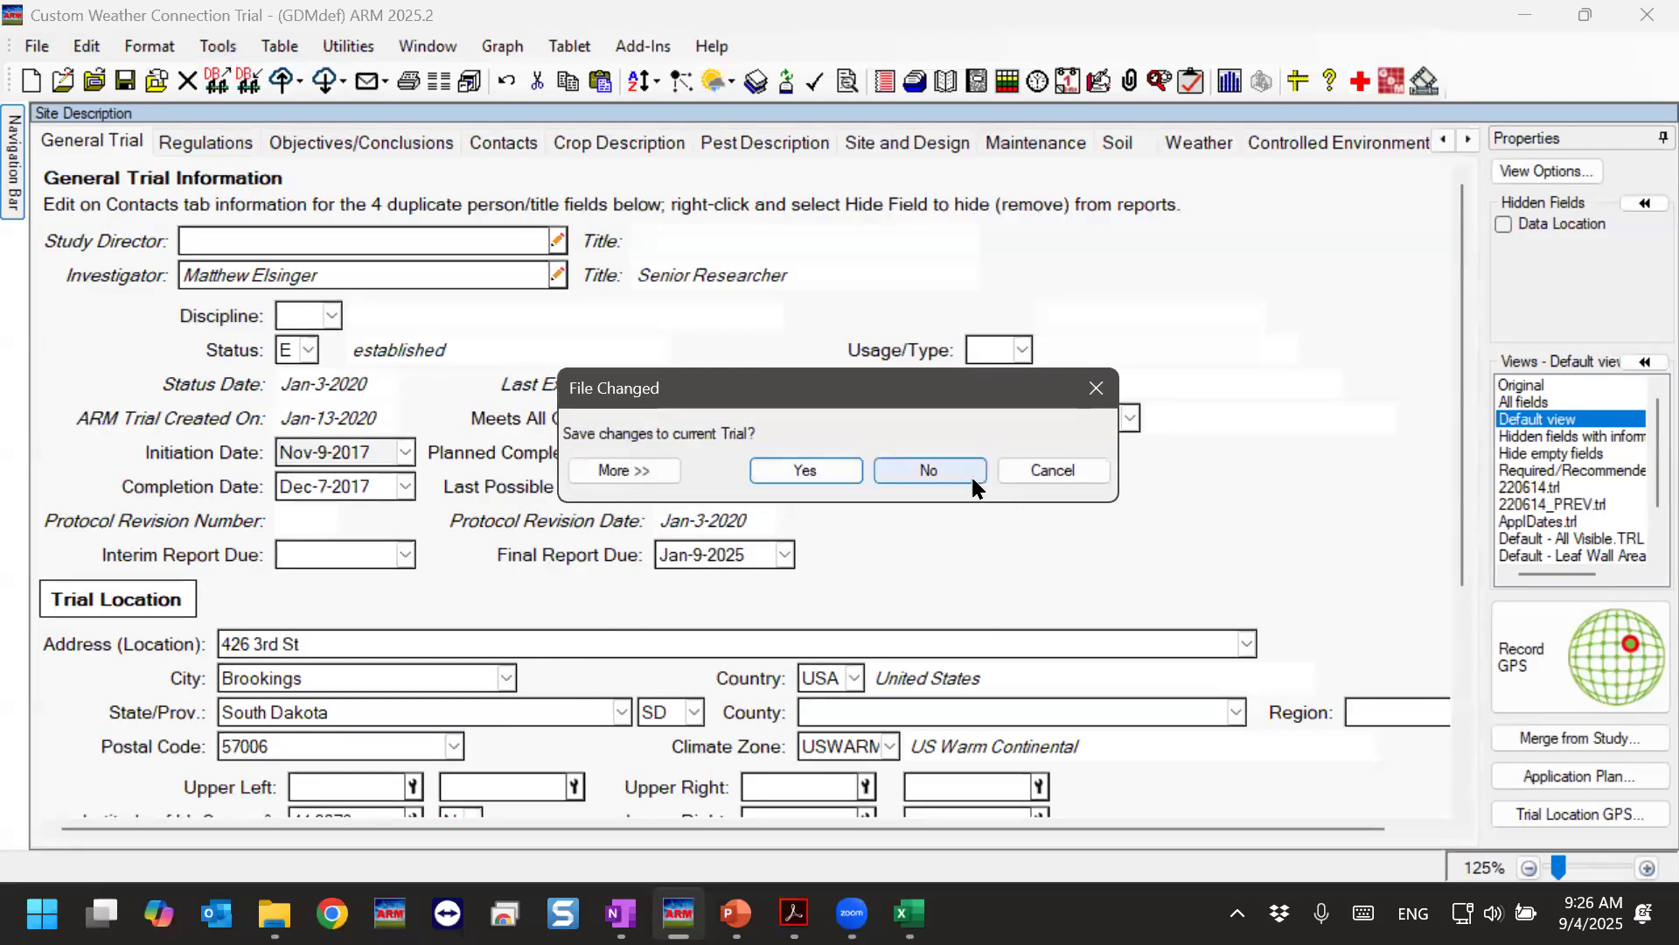
click(971, 476)
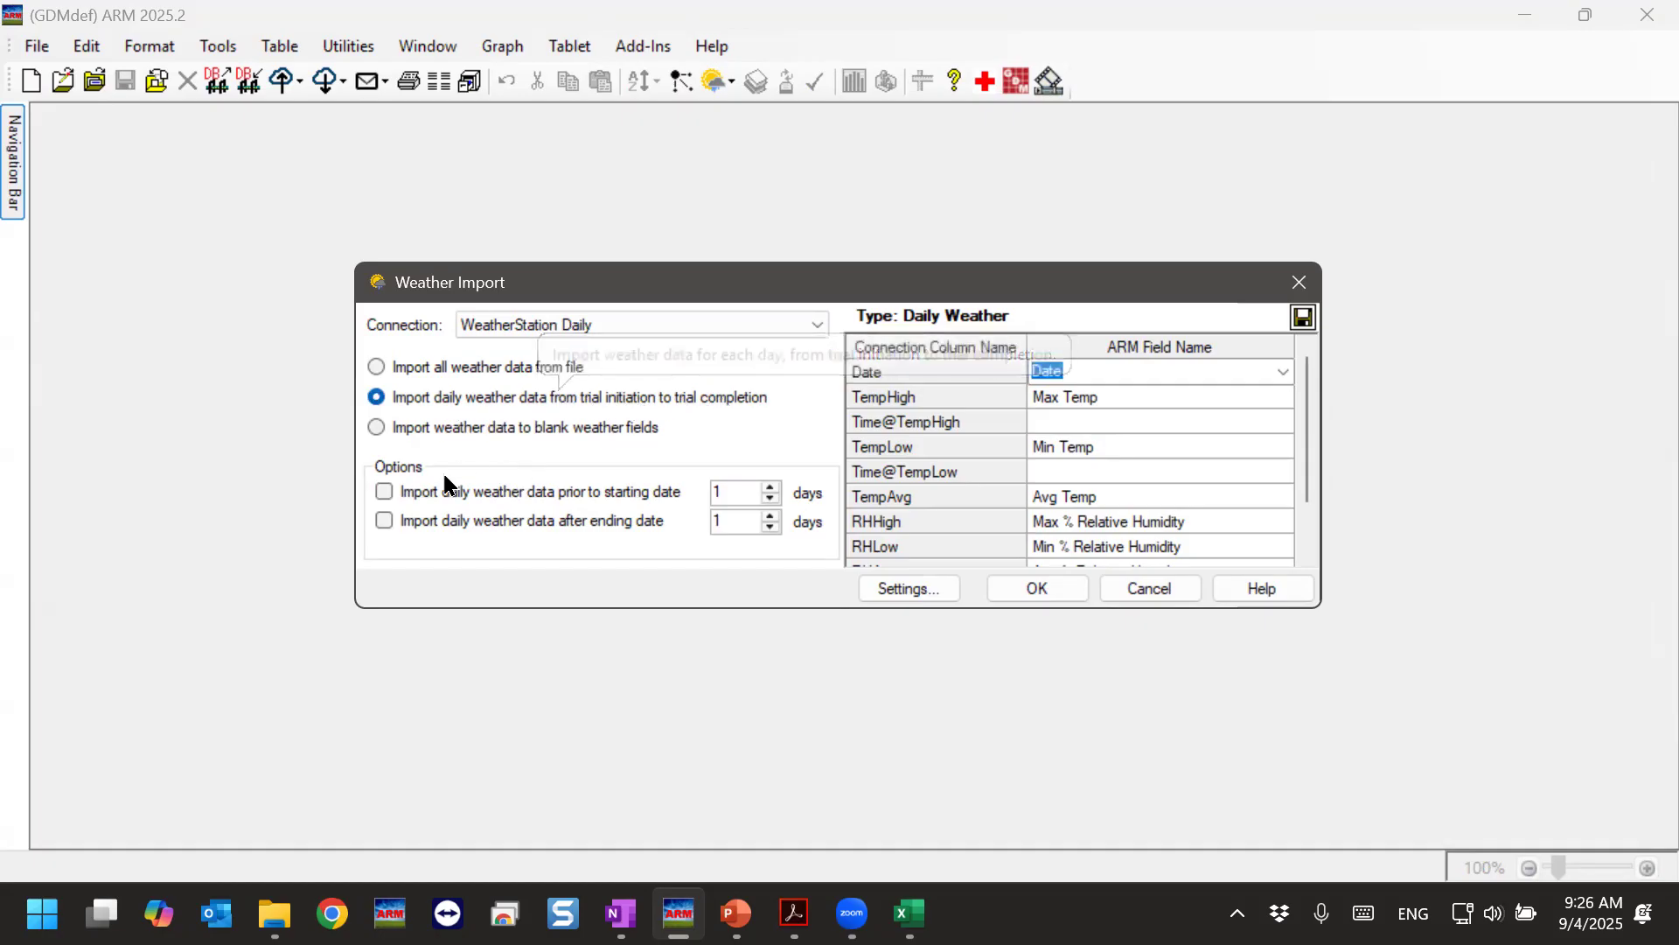
Try including daily weather data from 14 days prior to the starting date in the multiple-trial import, and cancel the import.
click(432, 494)
click(769, 486)
click(768, 487)
click(769, 487)
click(769, 486)
click(769, 486)
click(769, 486)
click(769, 486)
click(769, 487)
click(769, 487)
click(769, 486)
click(769, 486)
click(769, 486)
click(768, 486)
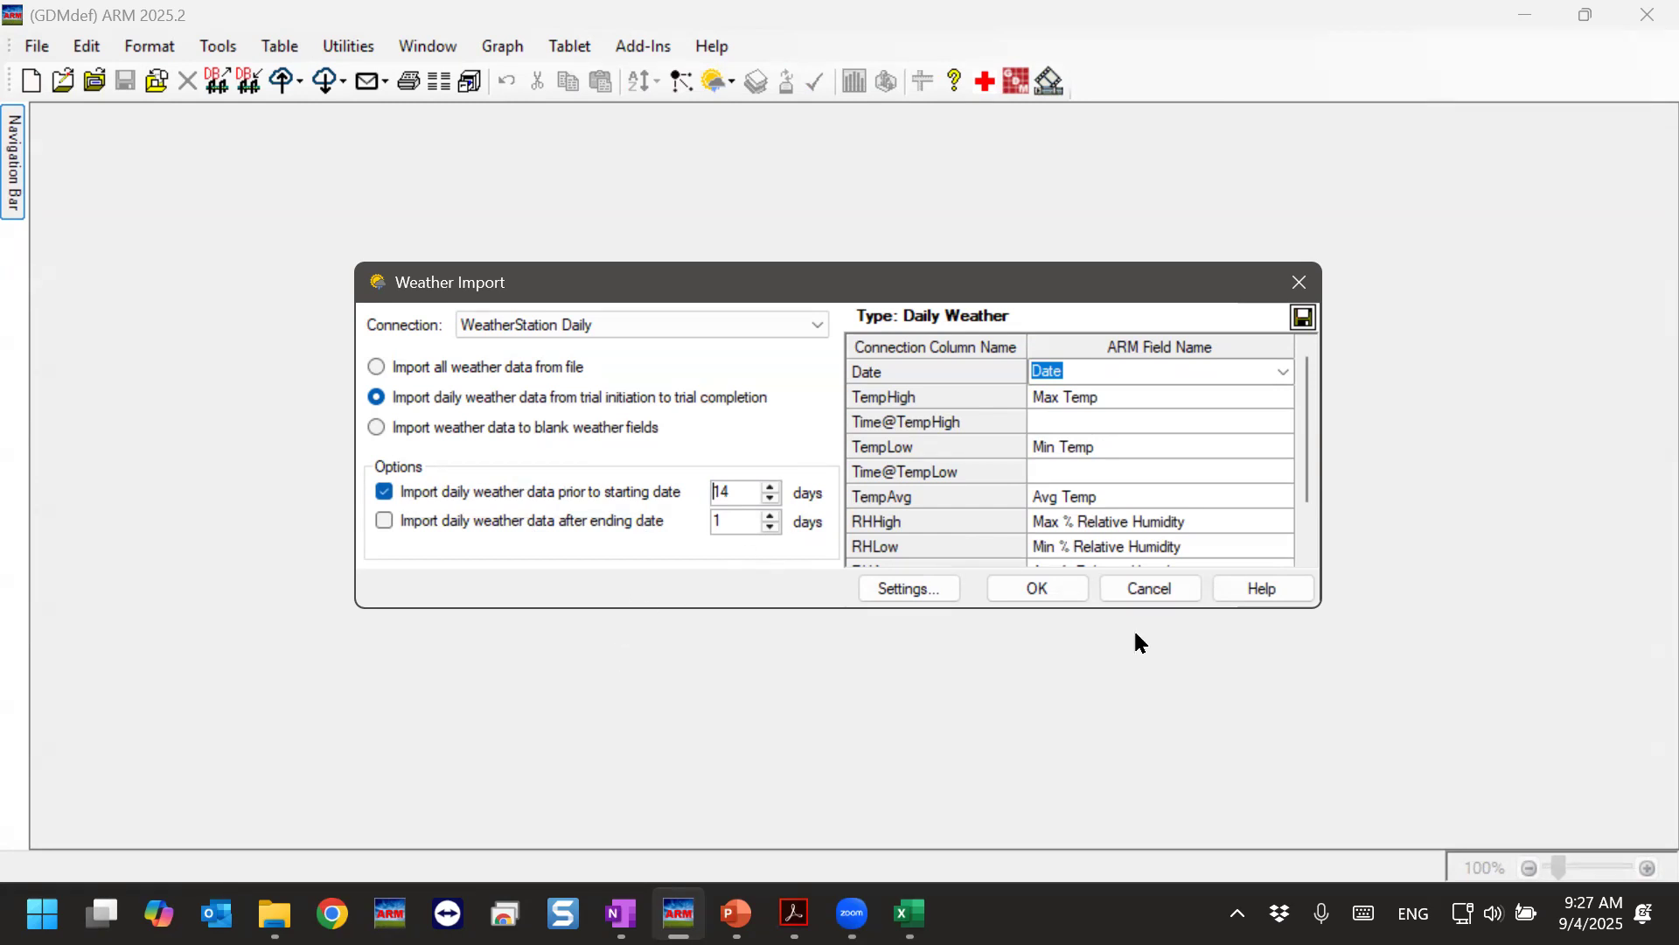
click(1178, 593)
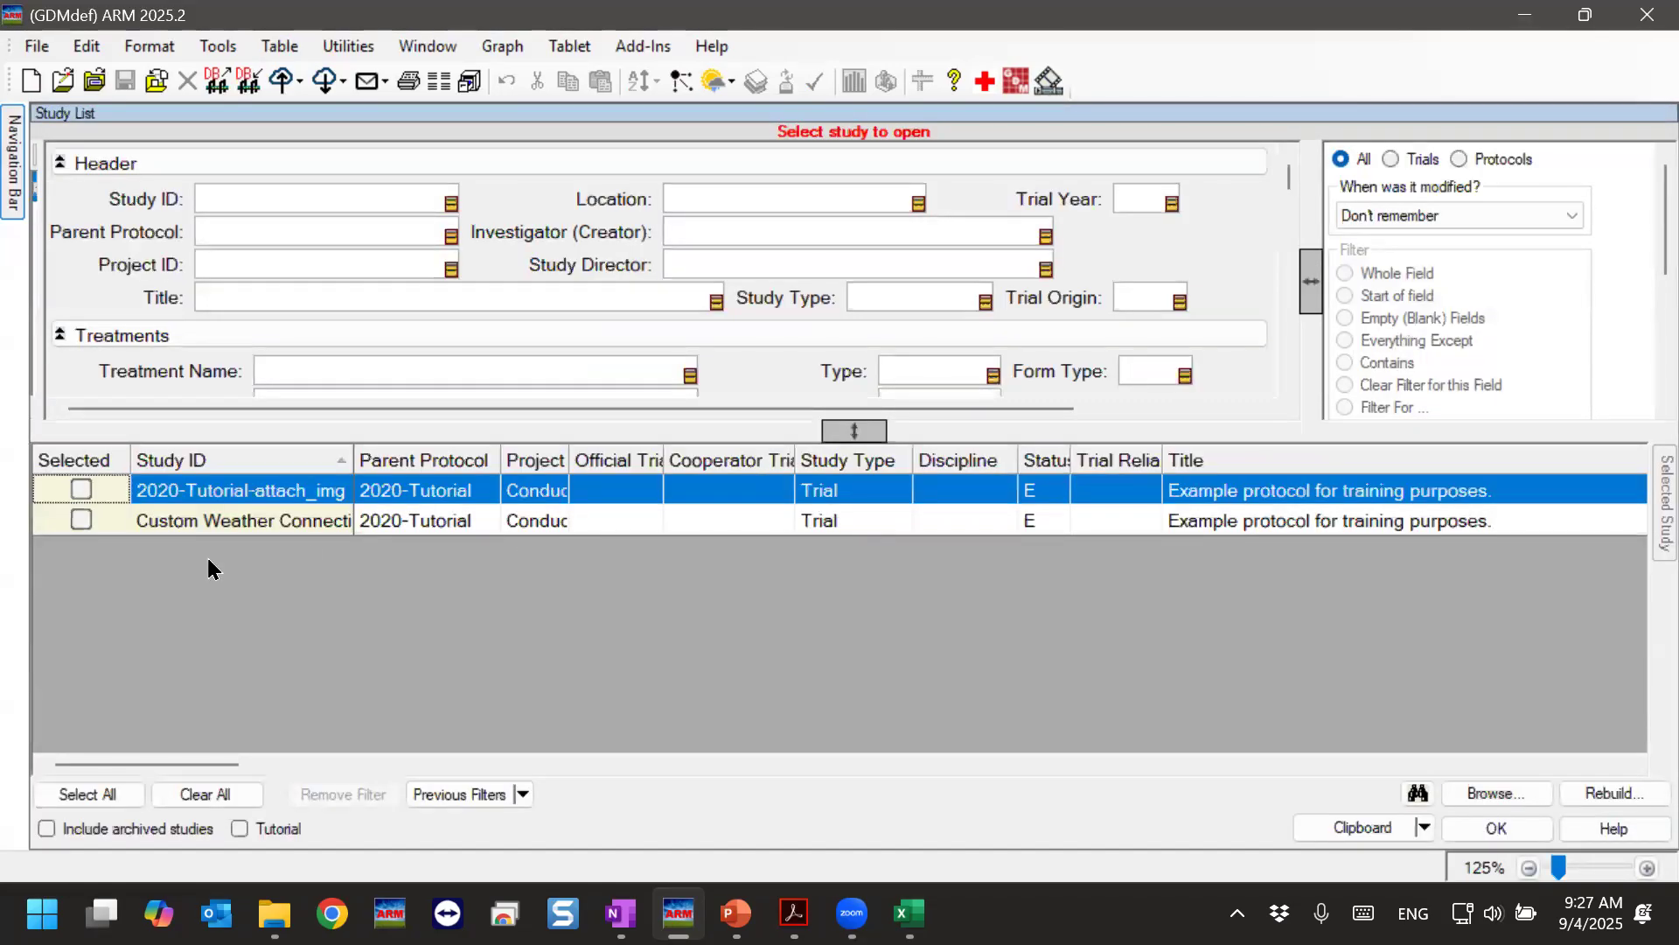
Reopen the Custom Weather Connection trial and go to the first row of its weather conditions table.
double_click(223, 522)
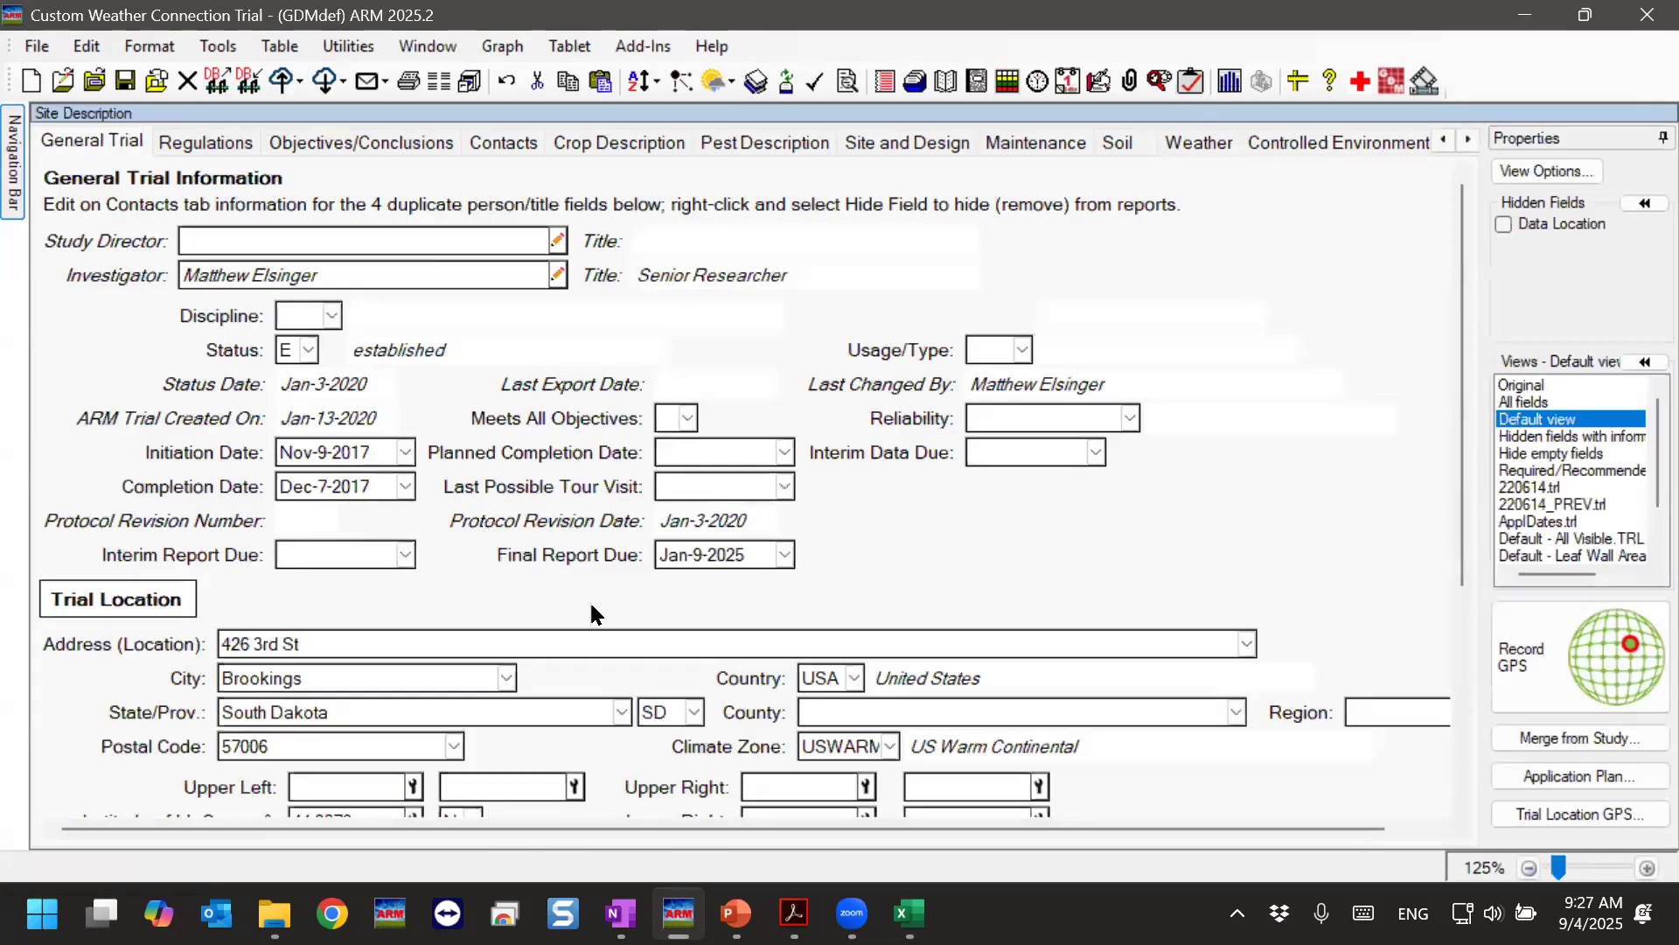
click(1207, 145)
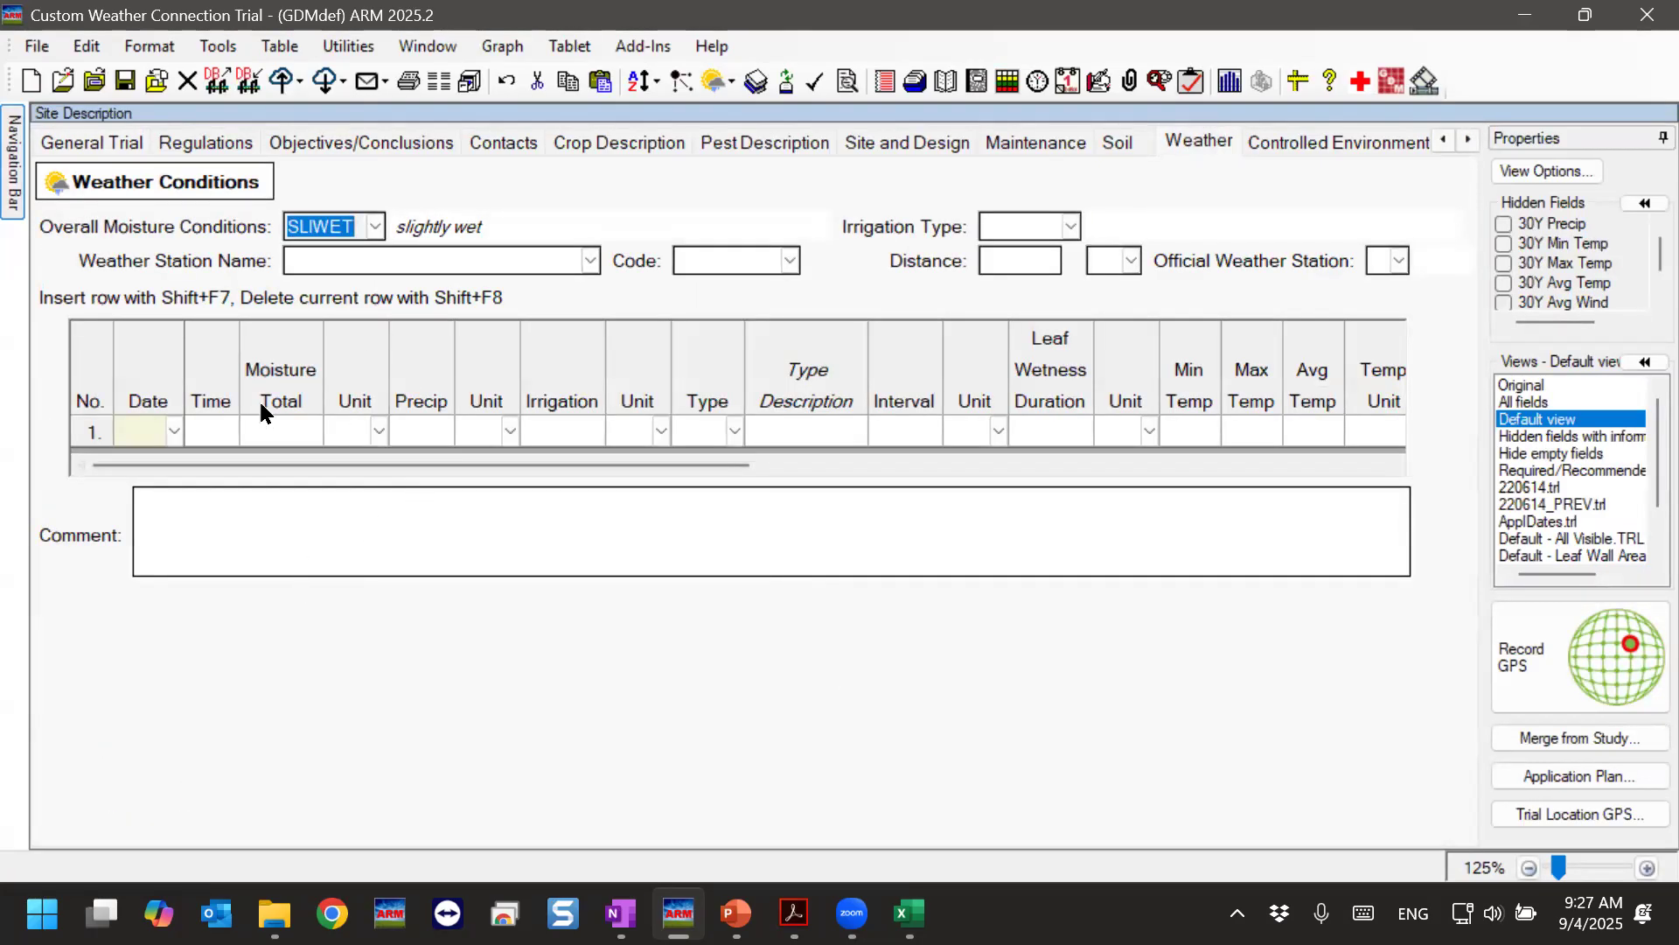
click(269, 429)
click(411, 429)
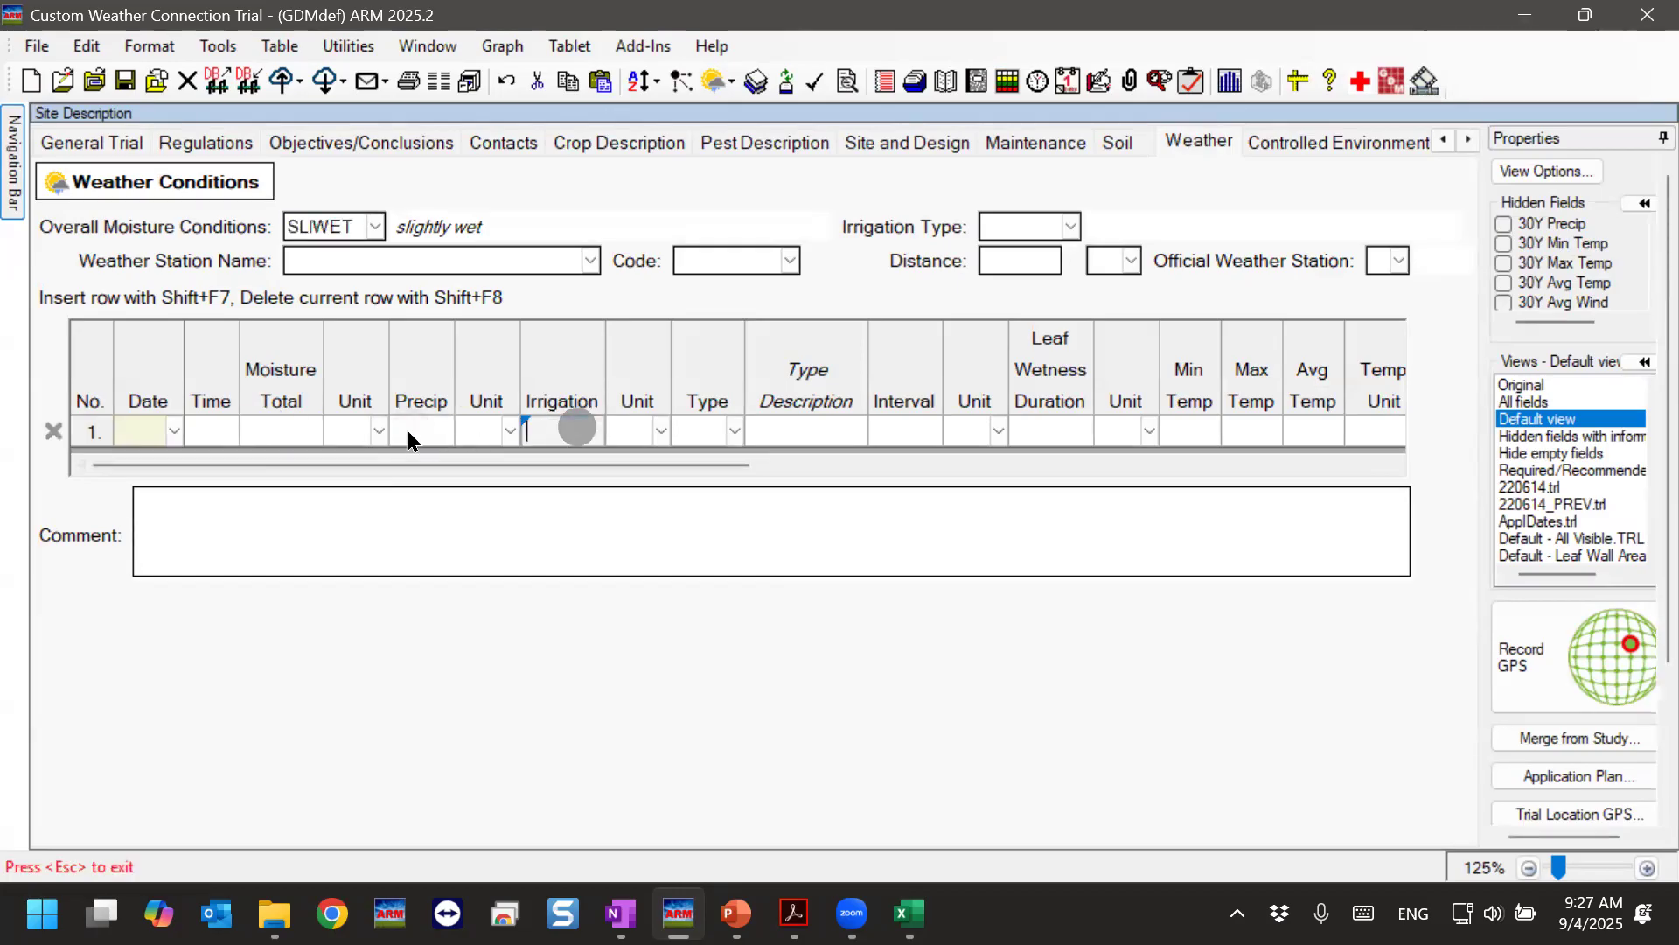
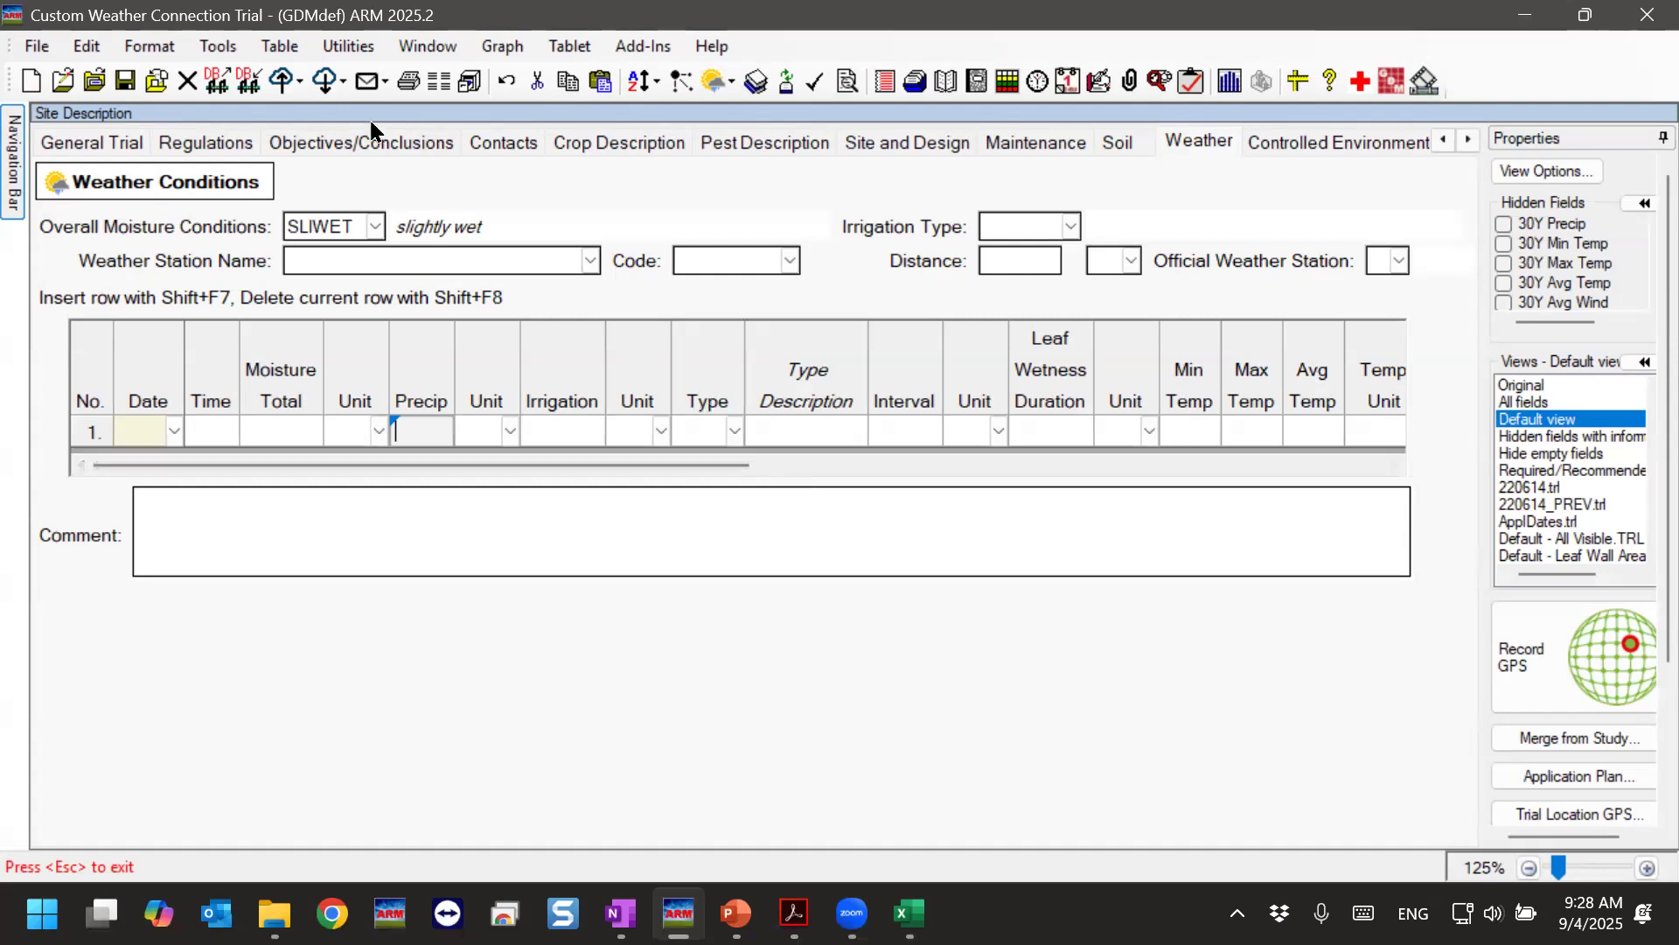
click(215, 48)
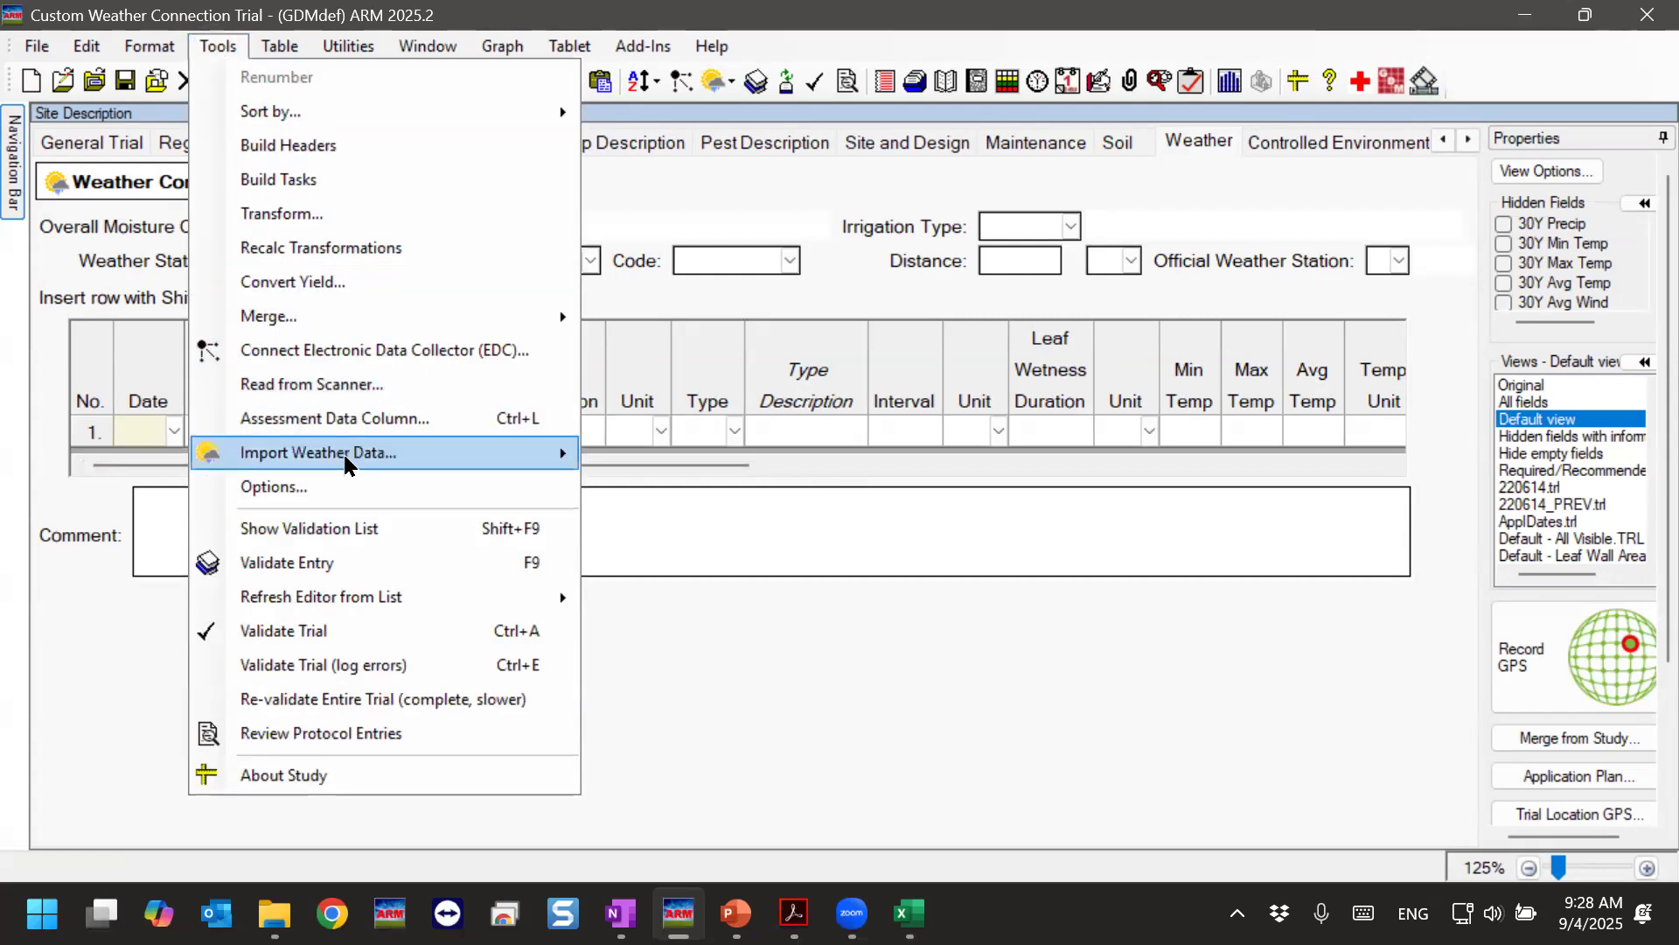
mouse_move(345, 456)
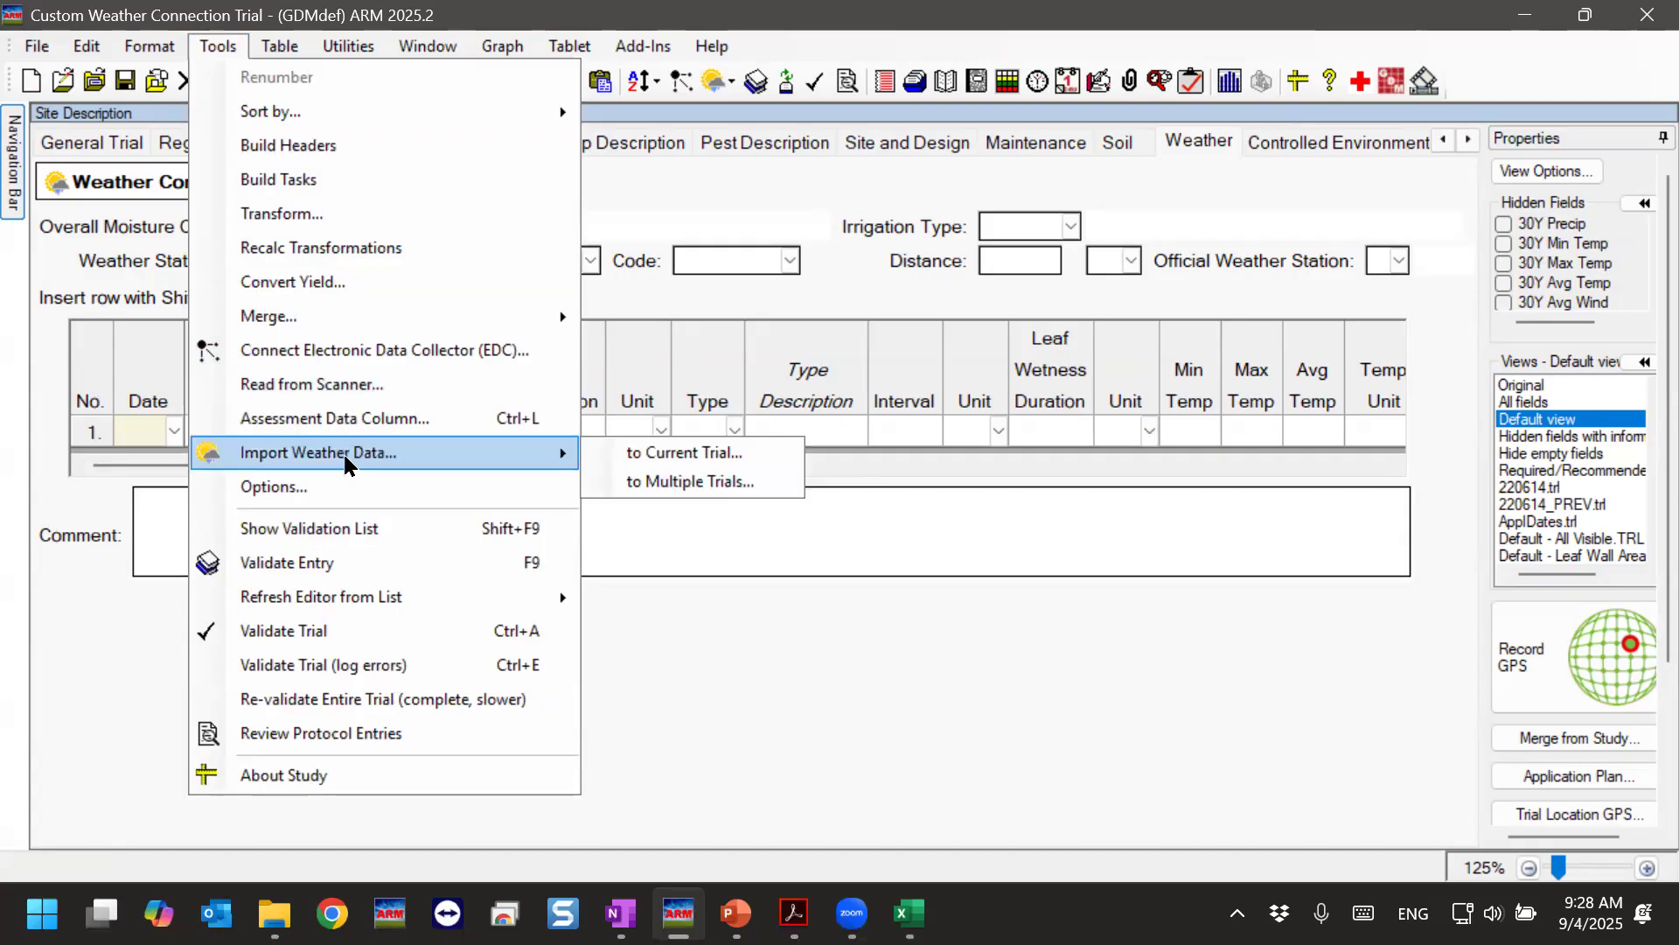
click(988, 708)
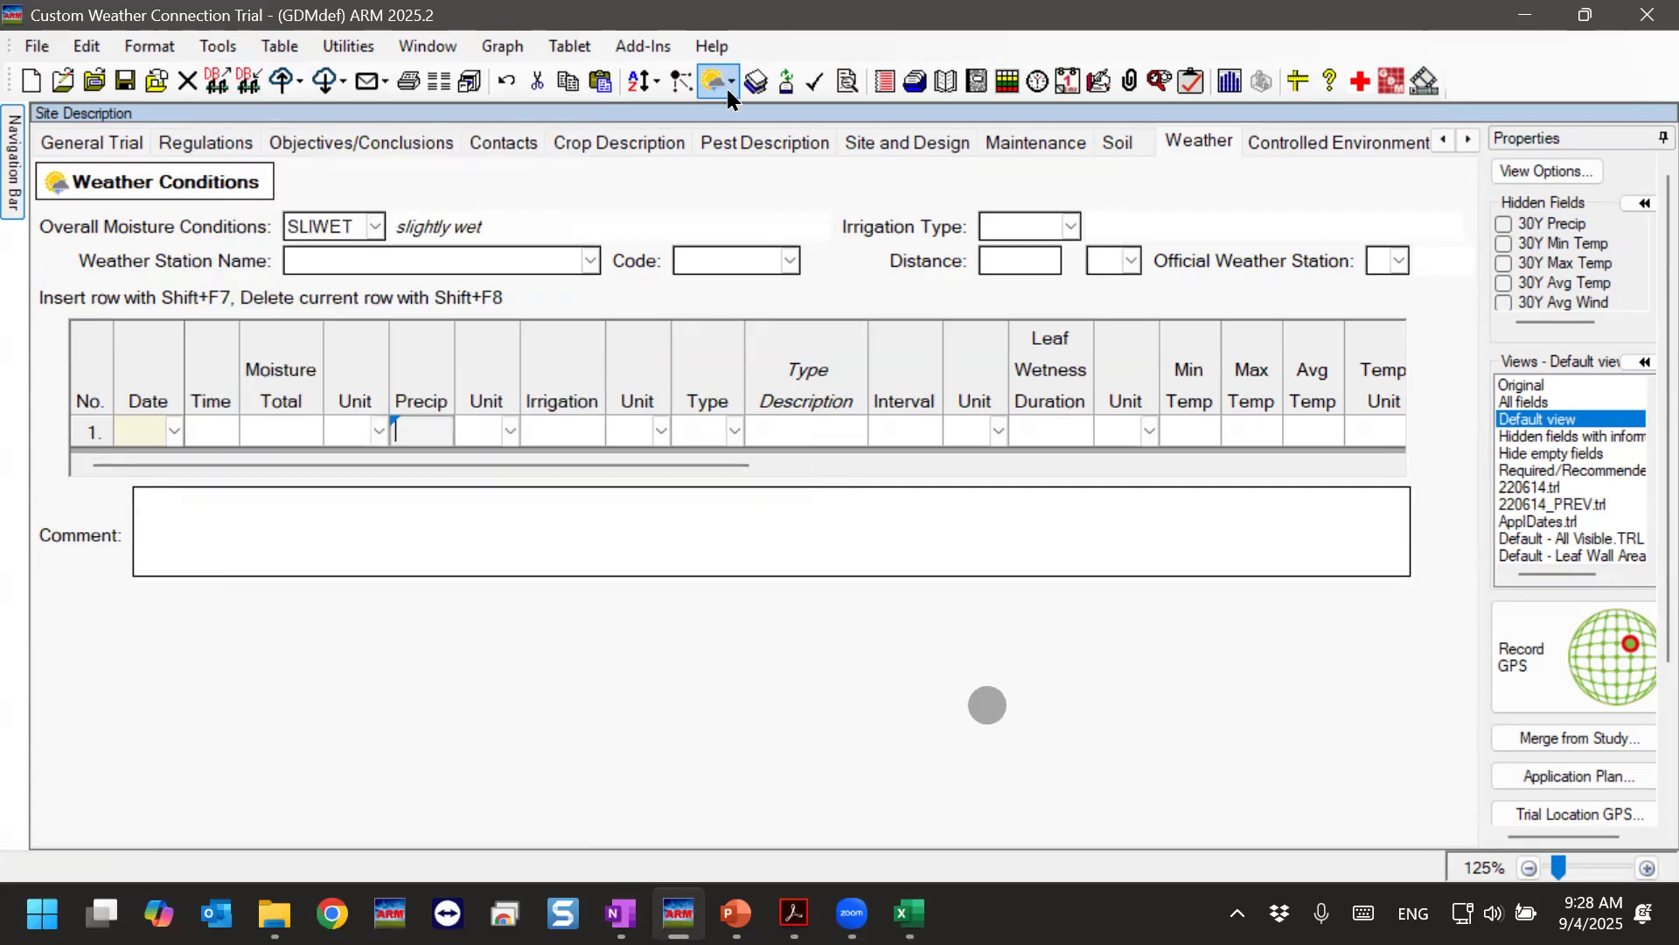
click(733, 84)
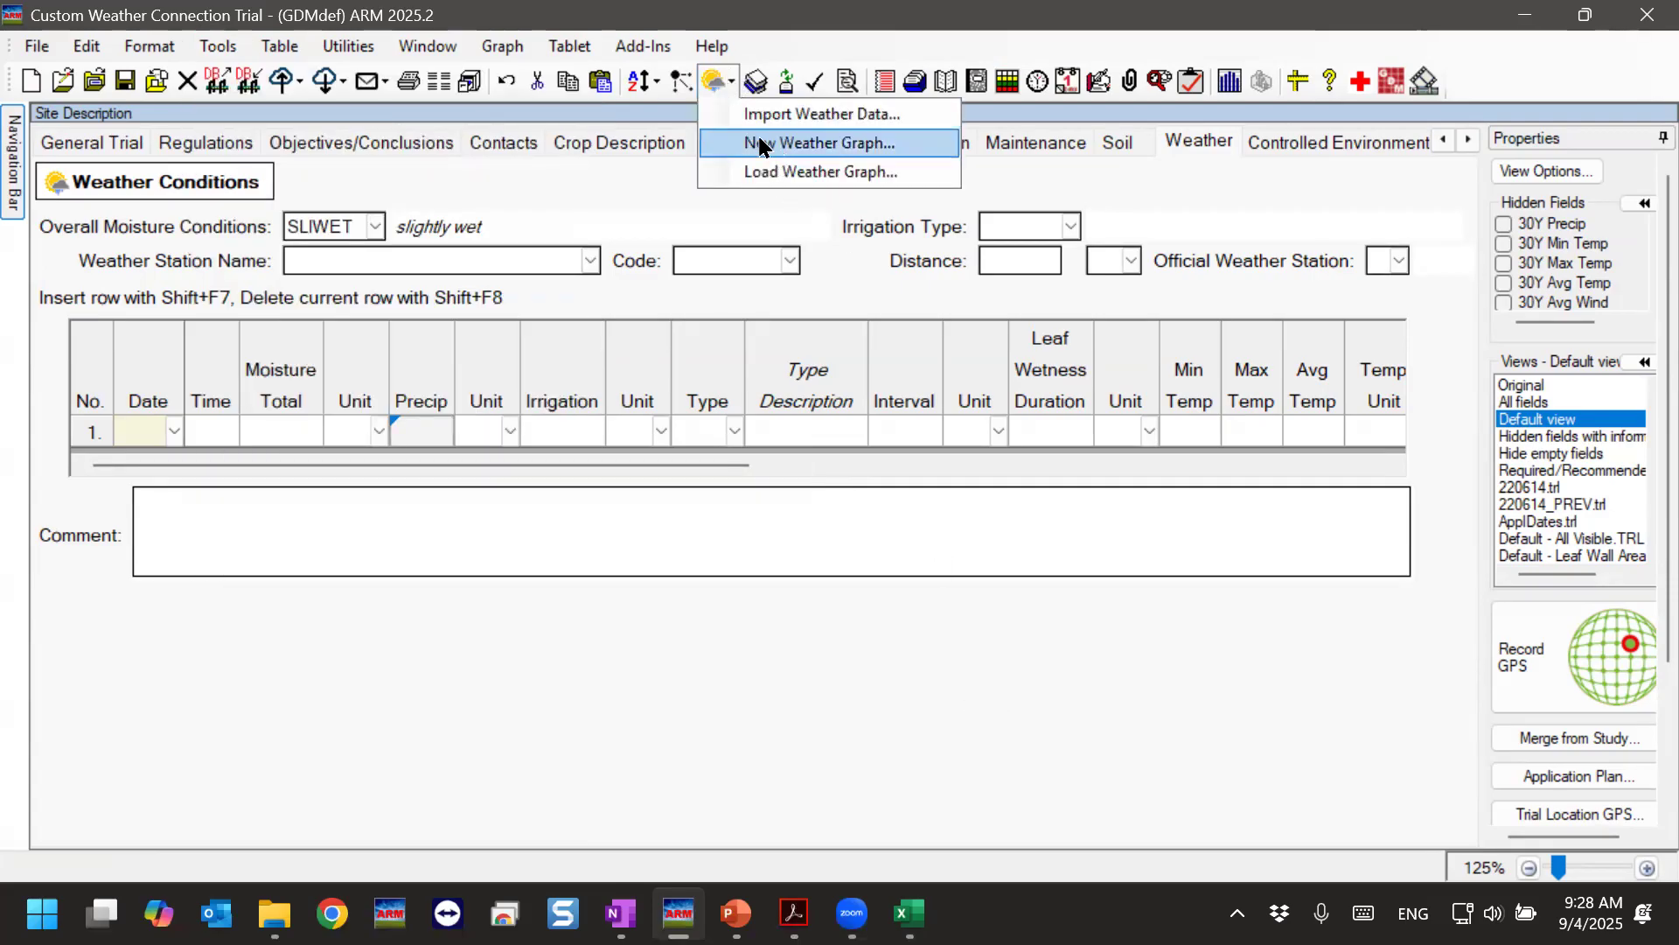
click(717, 83)
click(733, 81)
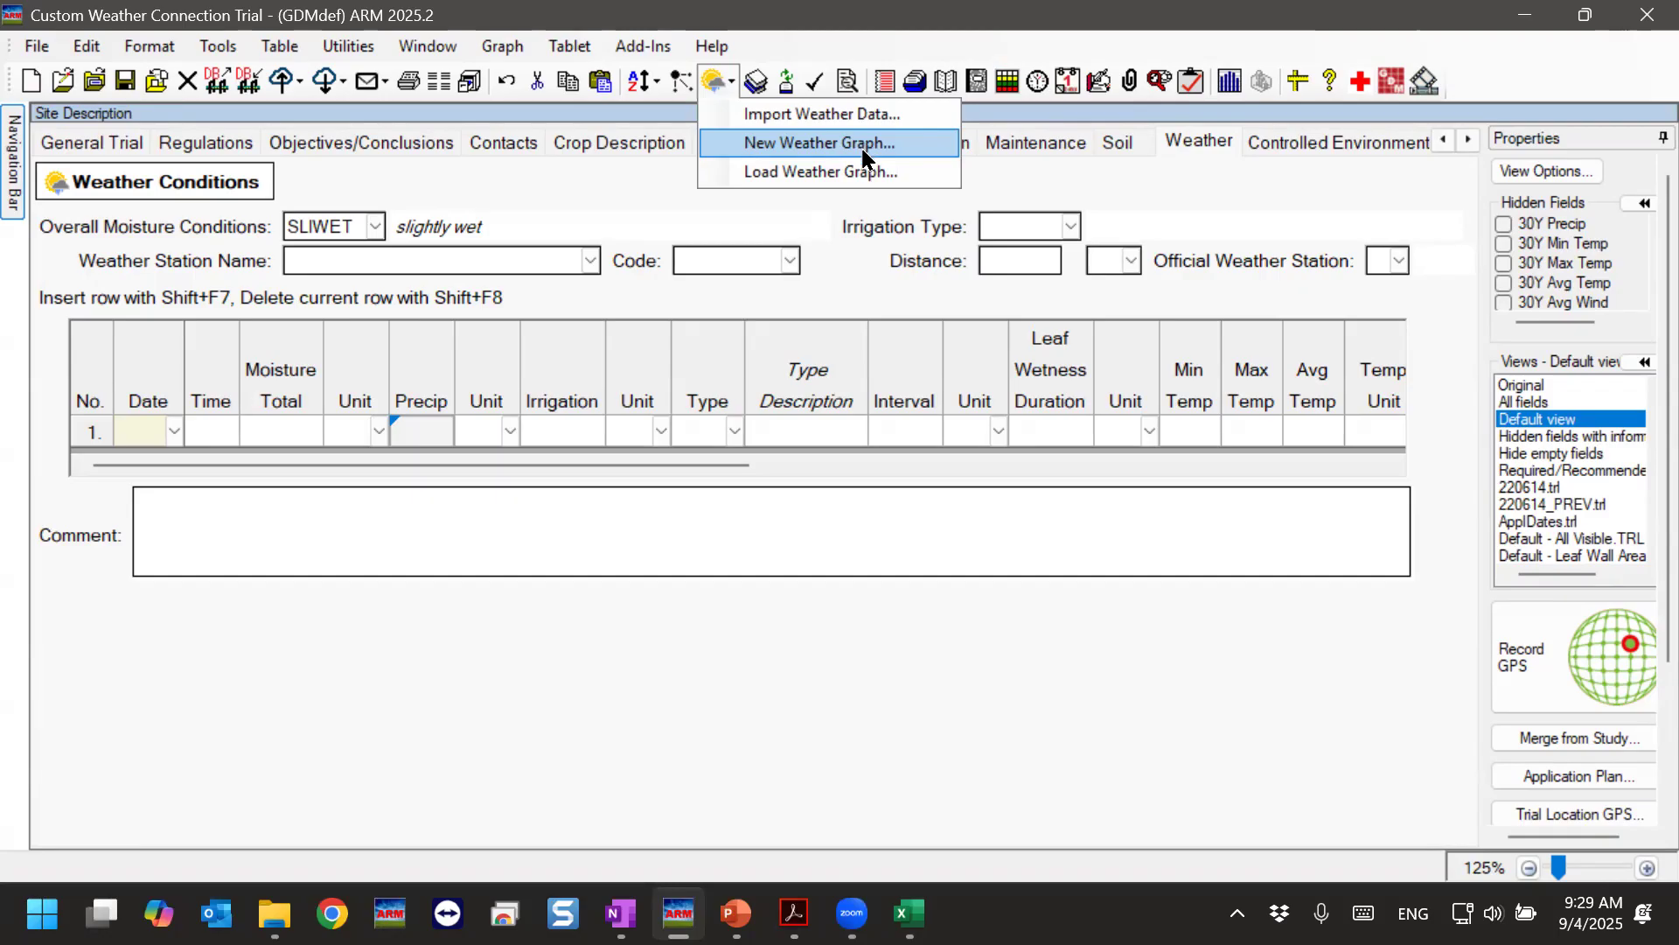
click(716, 77)
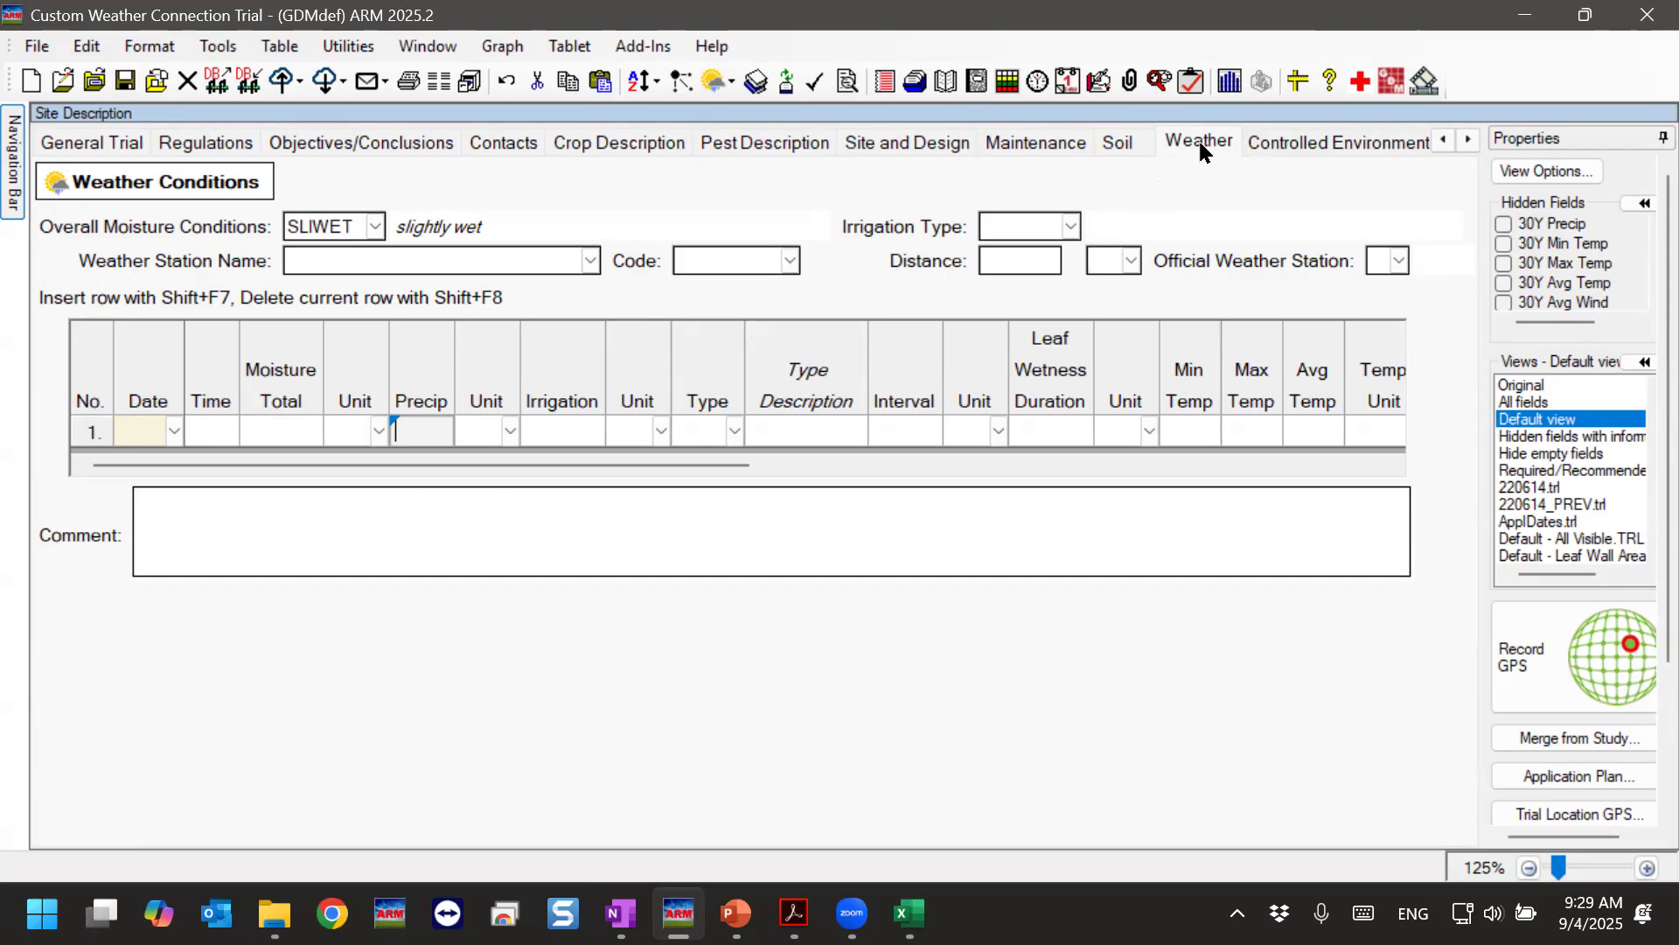
Examine the trial's application description, checking the date and time rows and the weather-related rows for applications A to D.
click(1467, 142)
click(1466, 142)
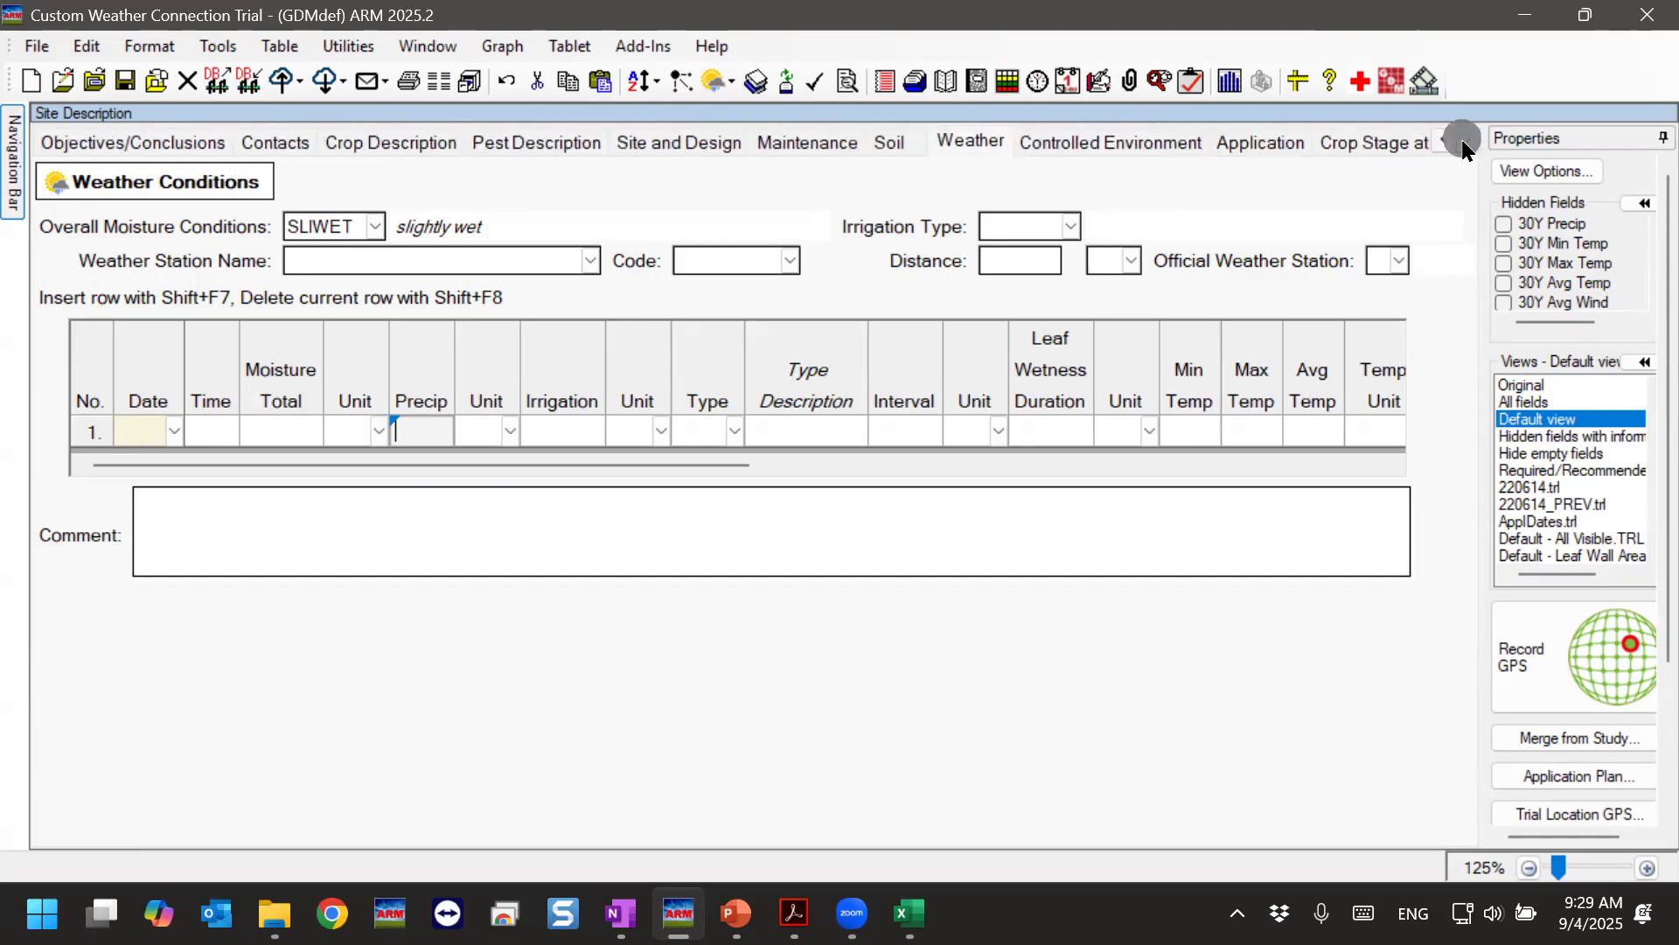
click(1267, 139)
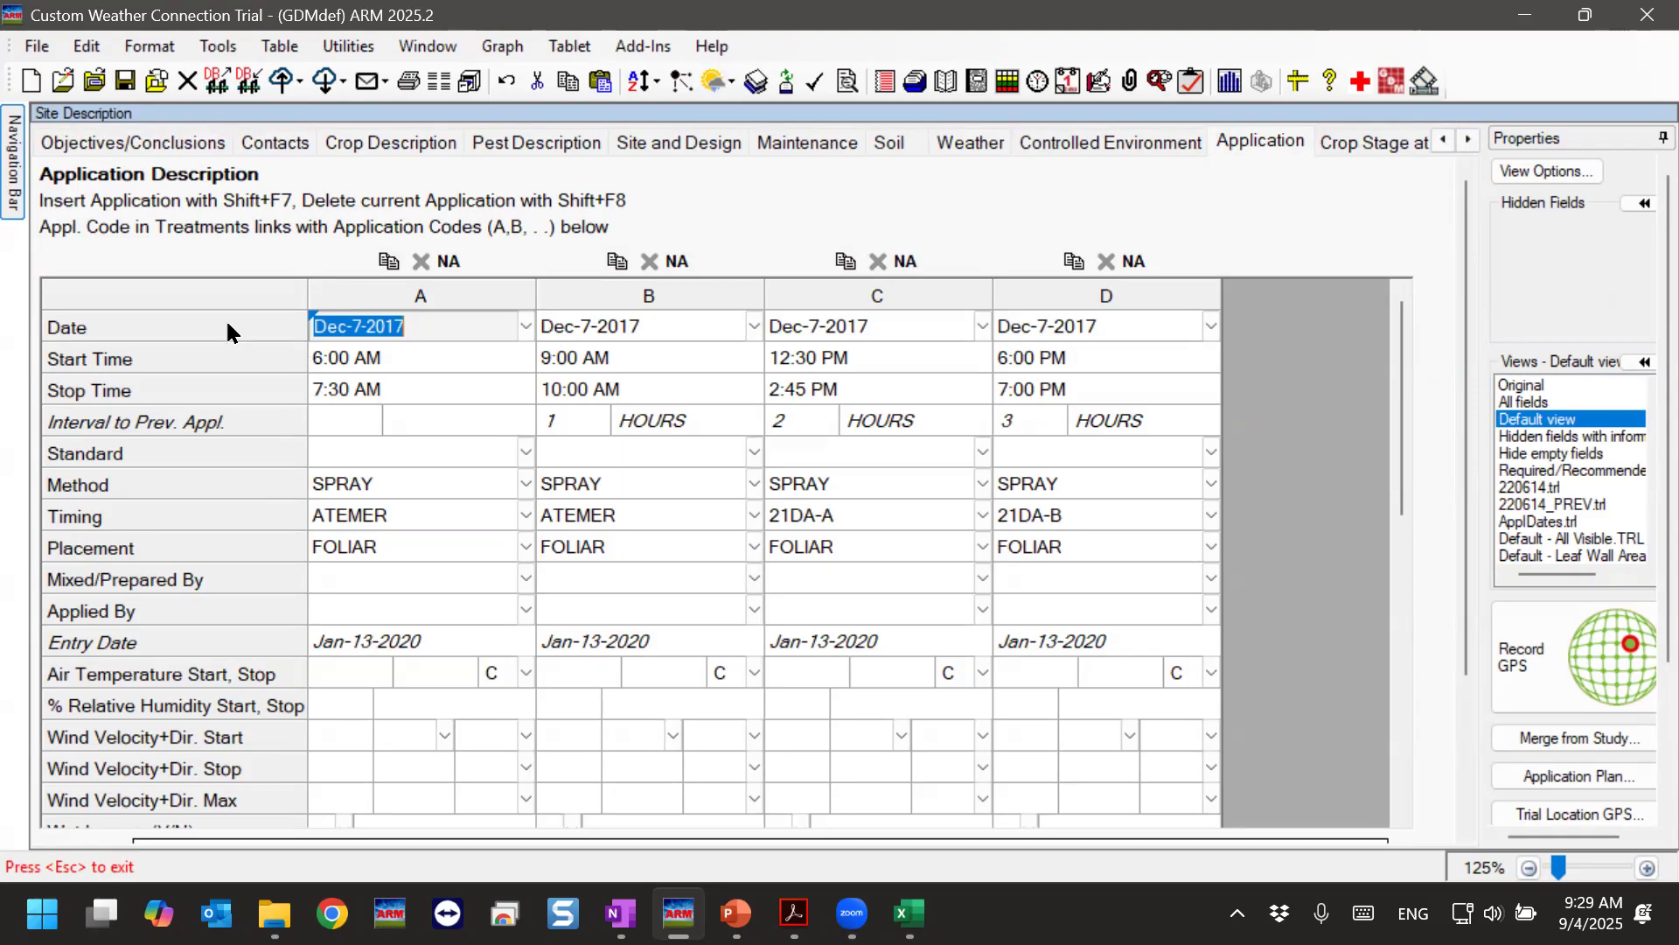
drag(194, 334, 181, 391)
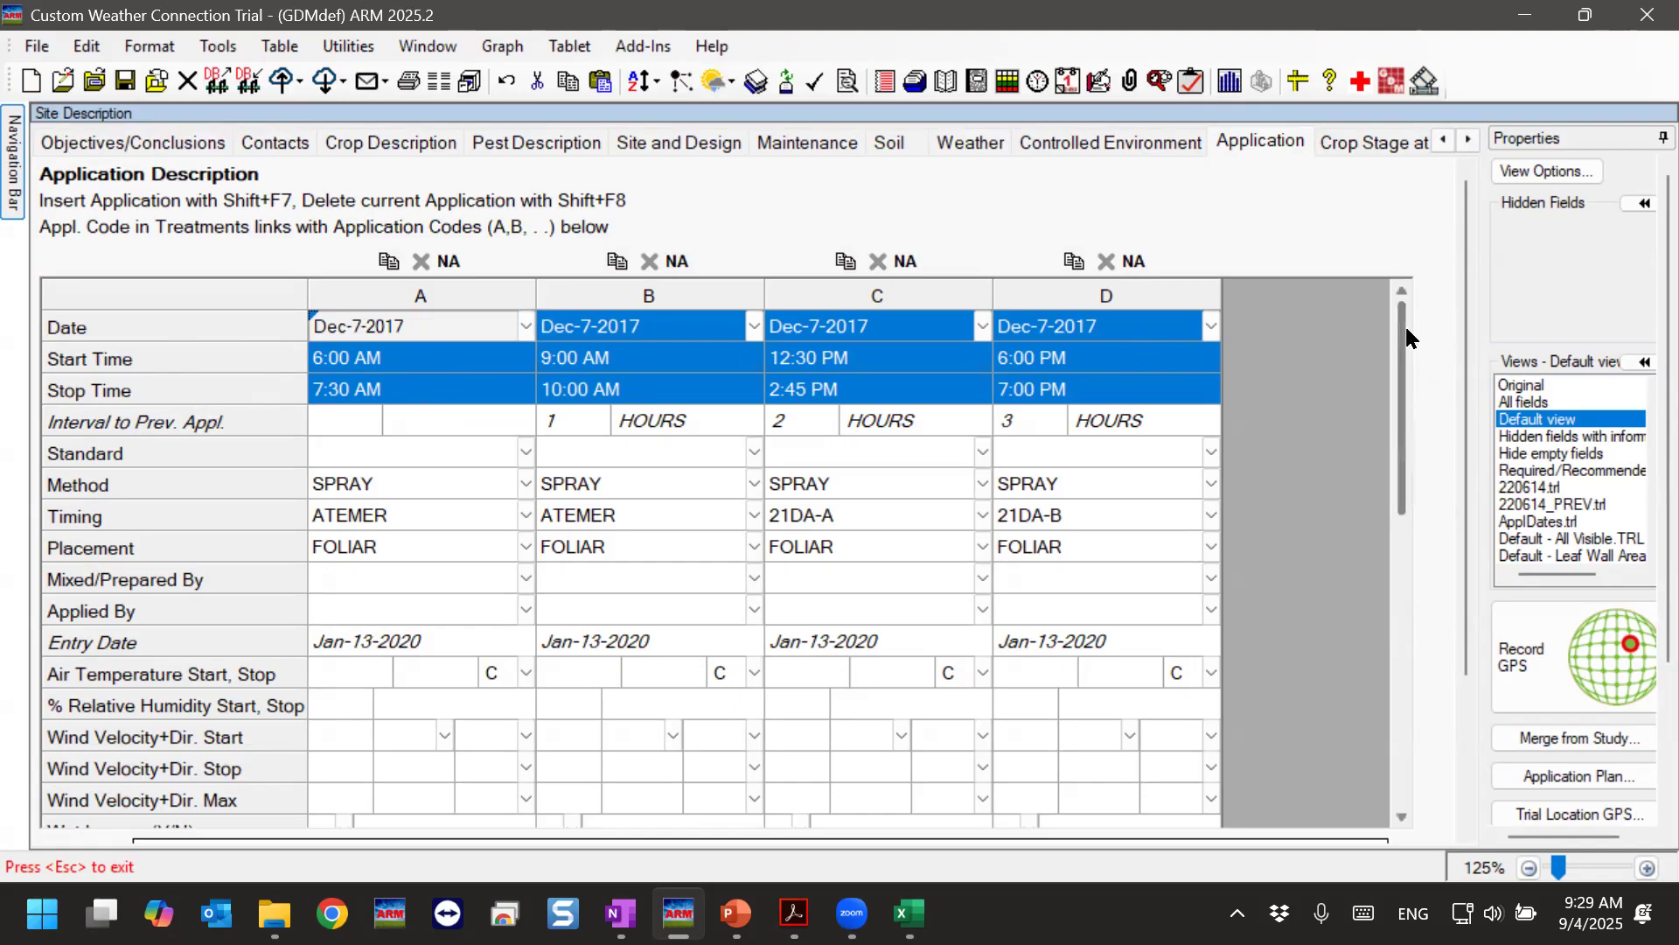
drag(1403, 332, 1394, 454)
drag(116, 368, 123, 748)
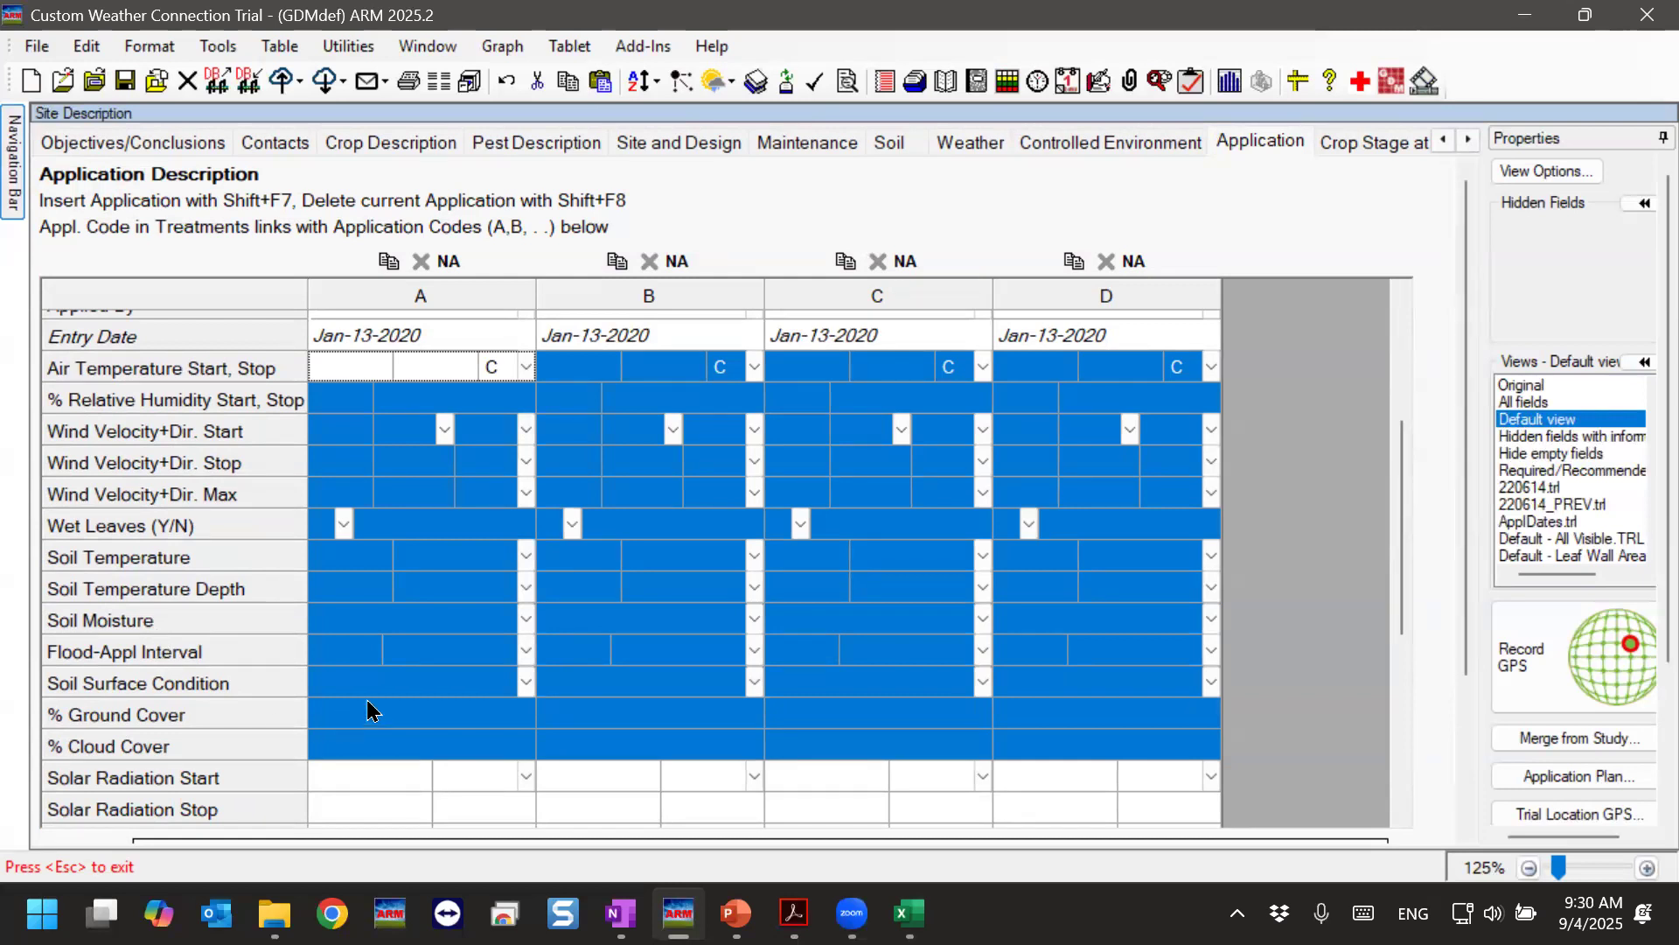
click(421, 710)
Open the weather import for the current trial and choose the MyLocalStation-Application connection.
click(221, 45)
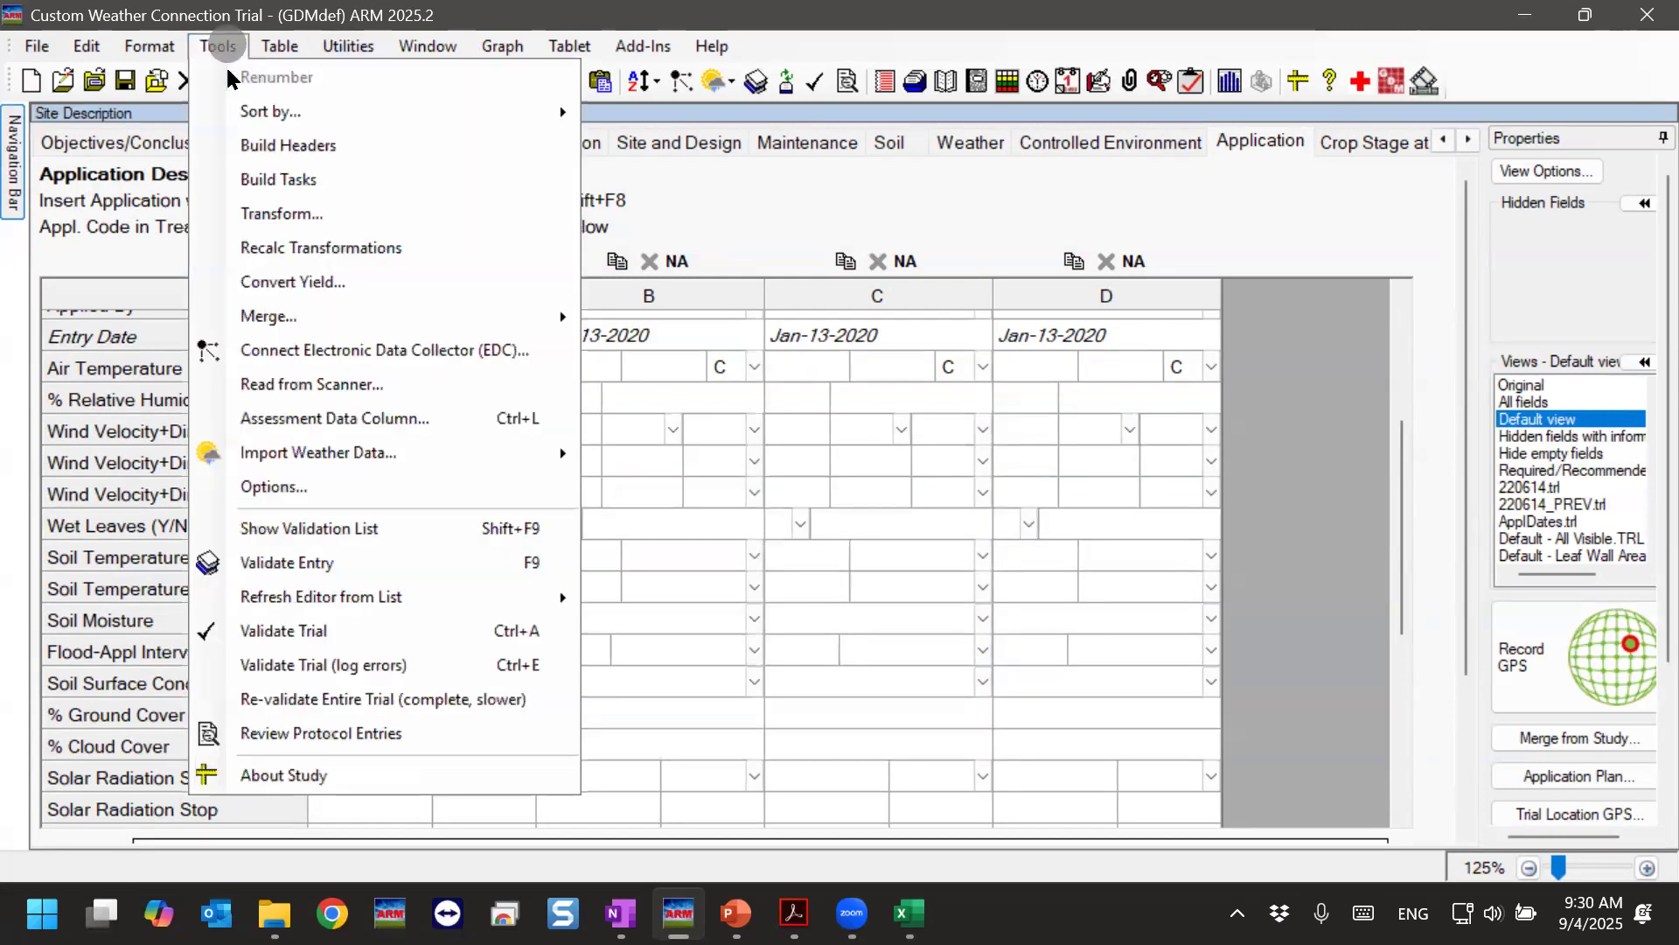
mouse_move(311, 452)
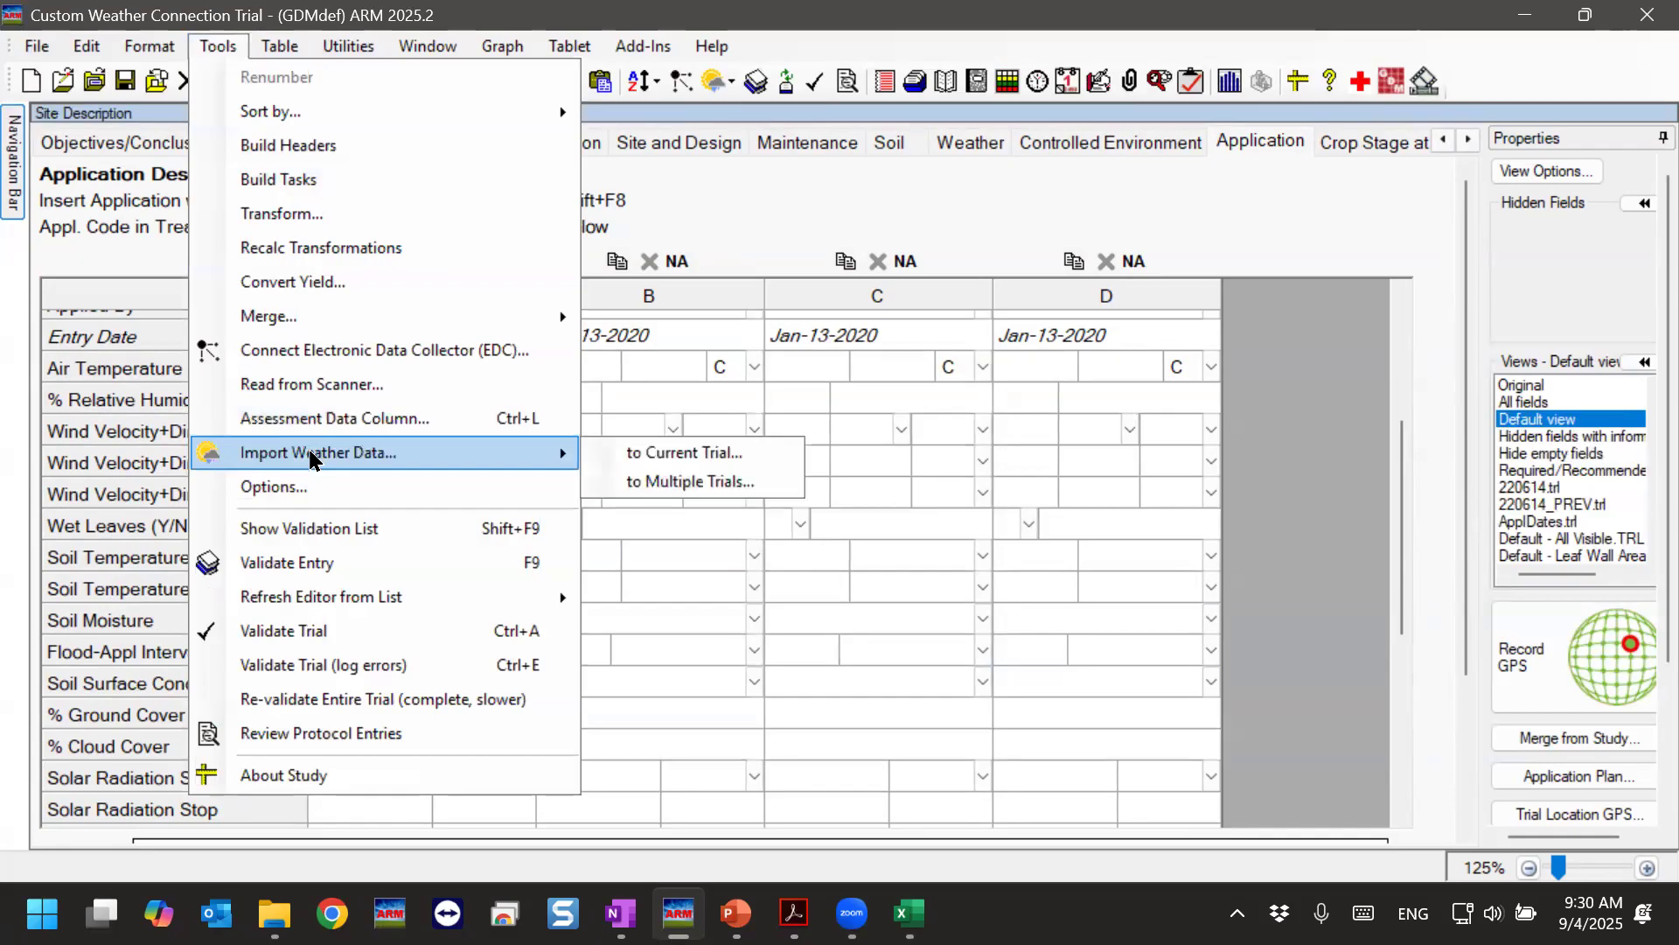
click(722, 455)
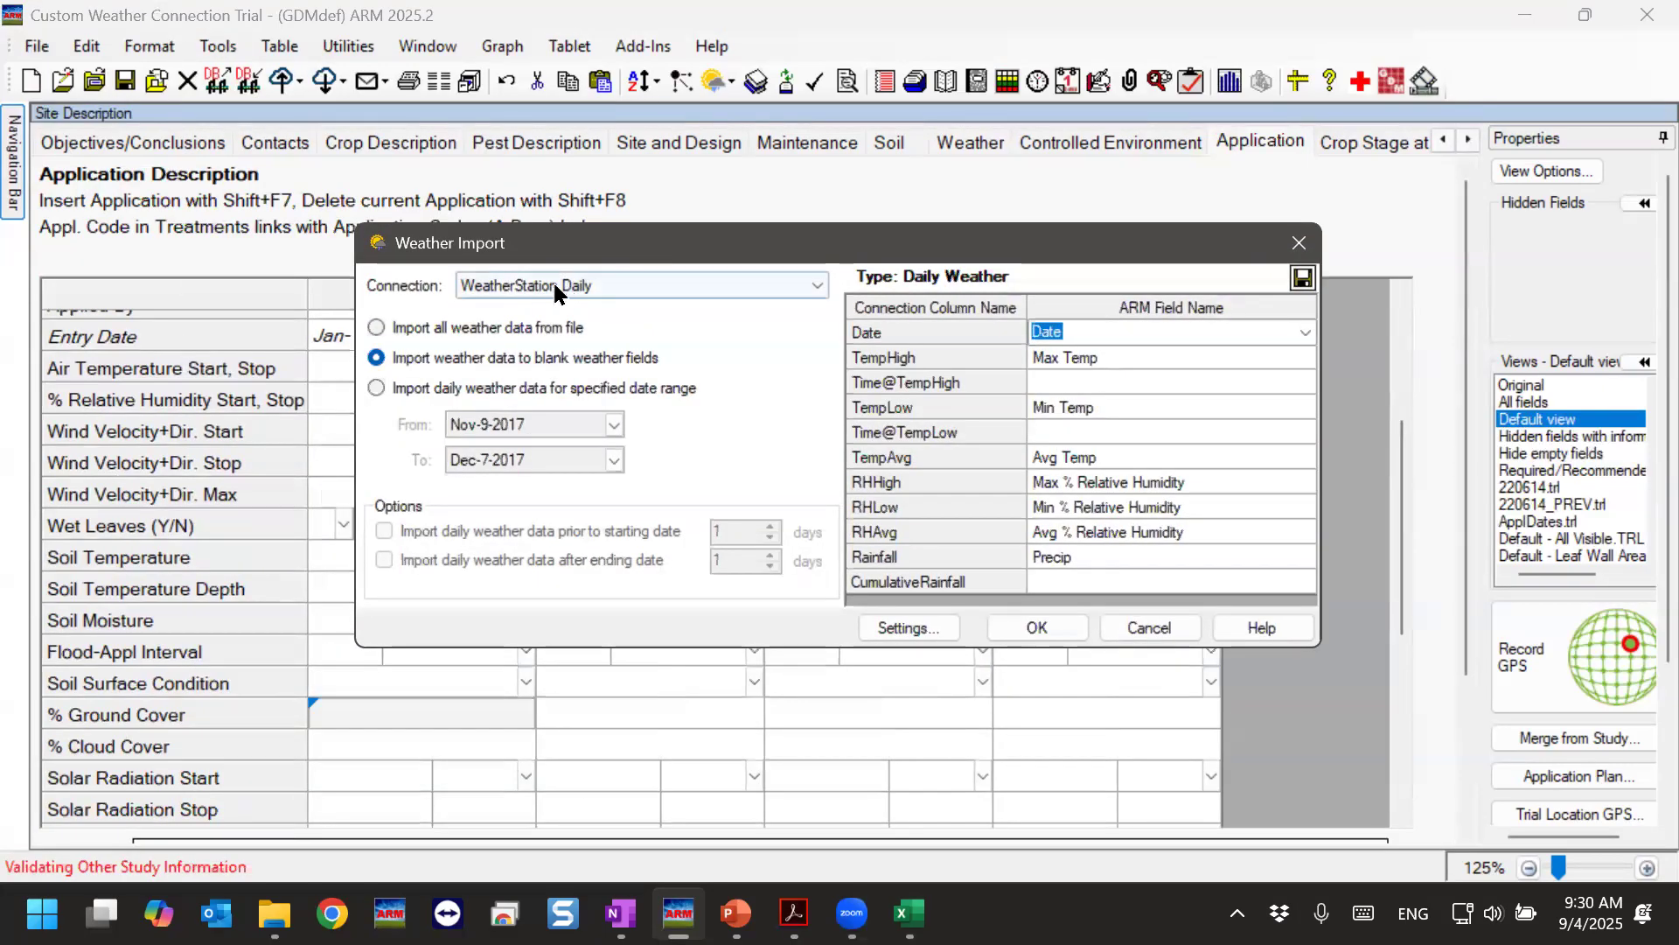
click(555, 286)
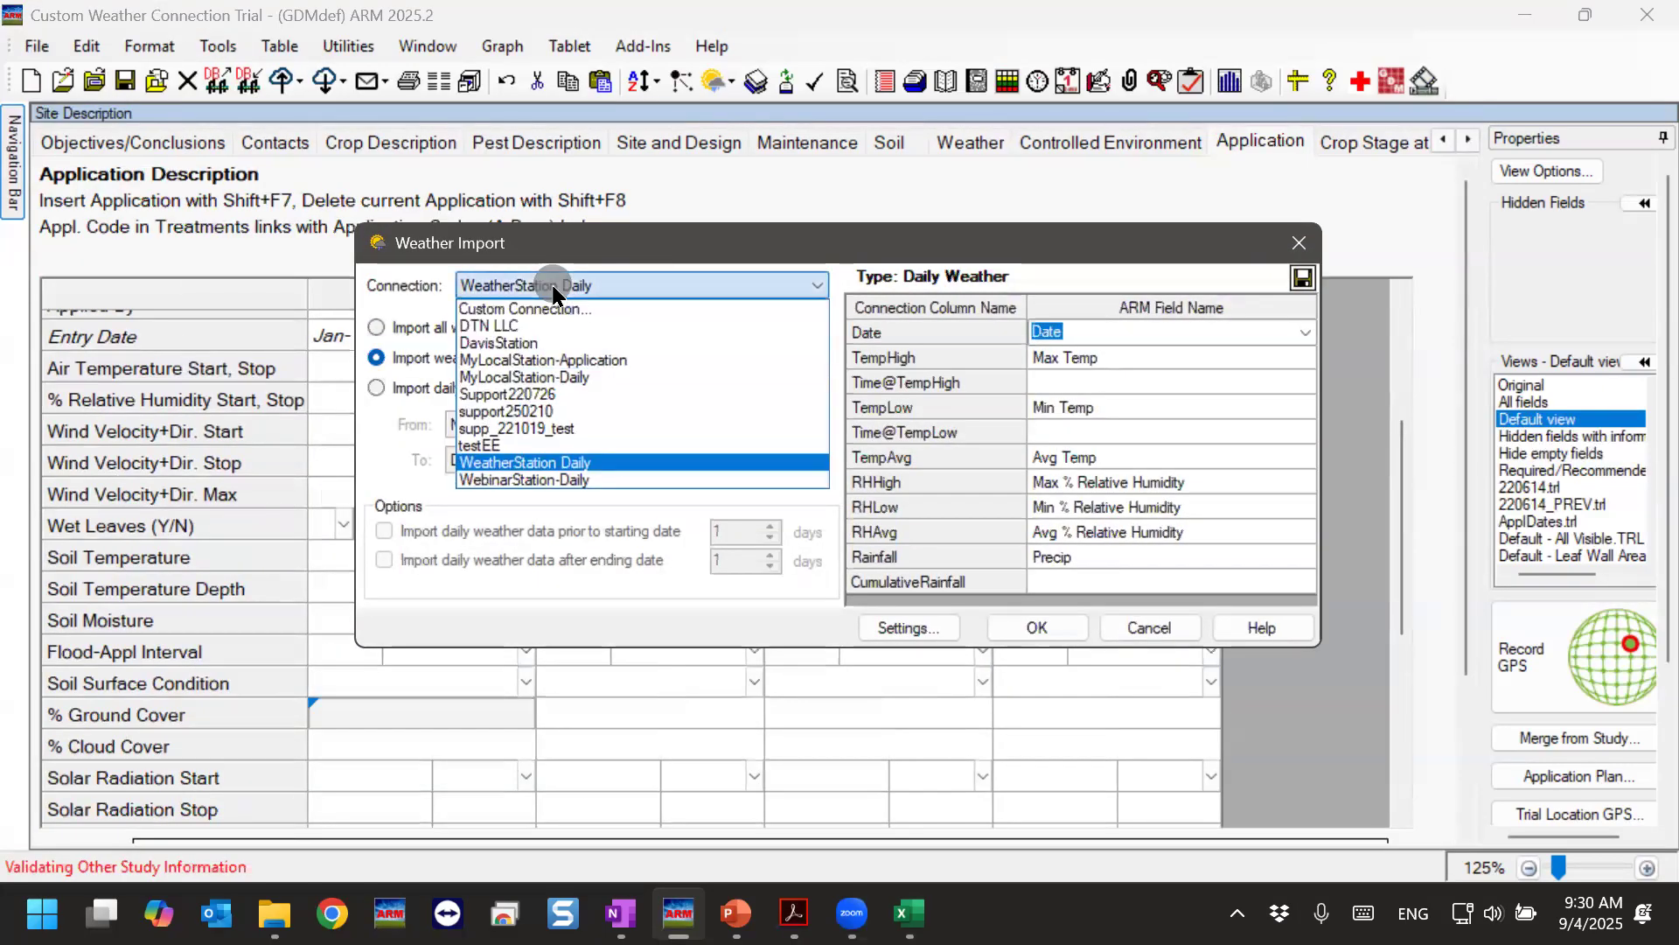
click(555, 361)
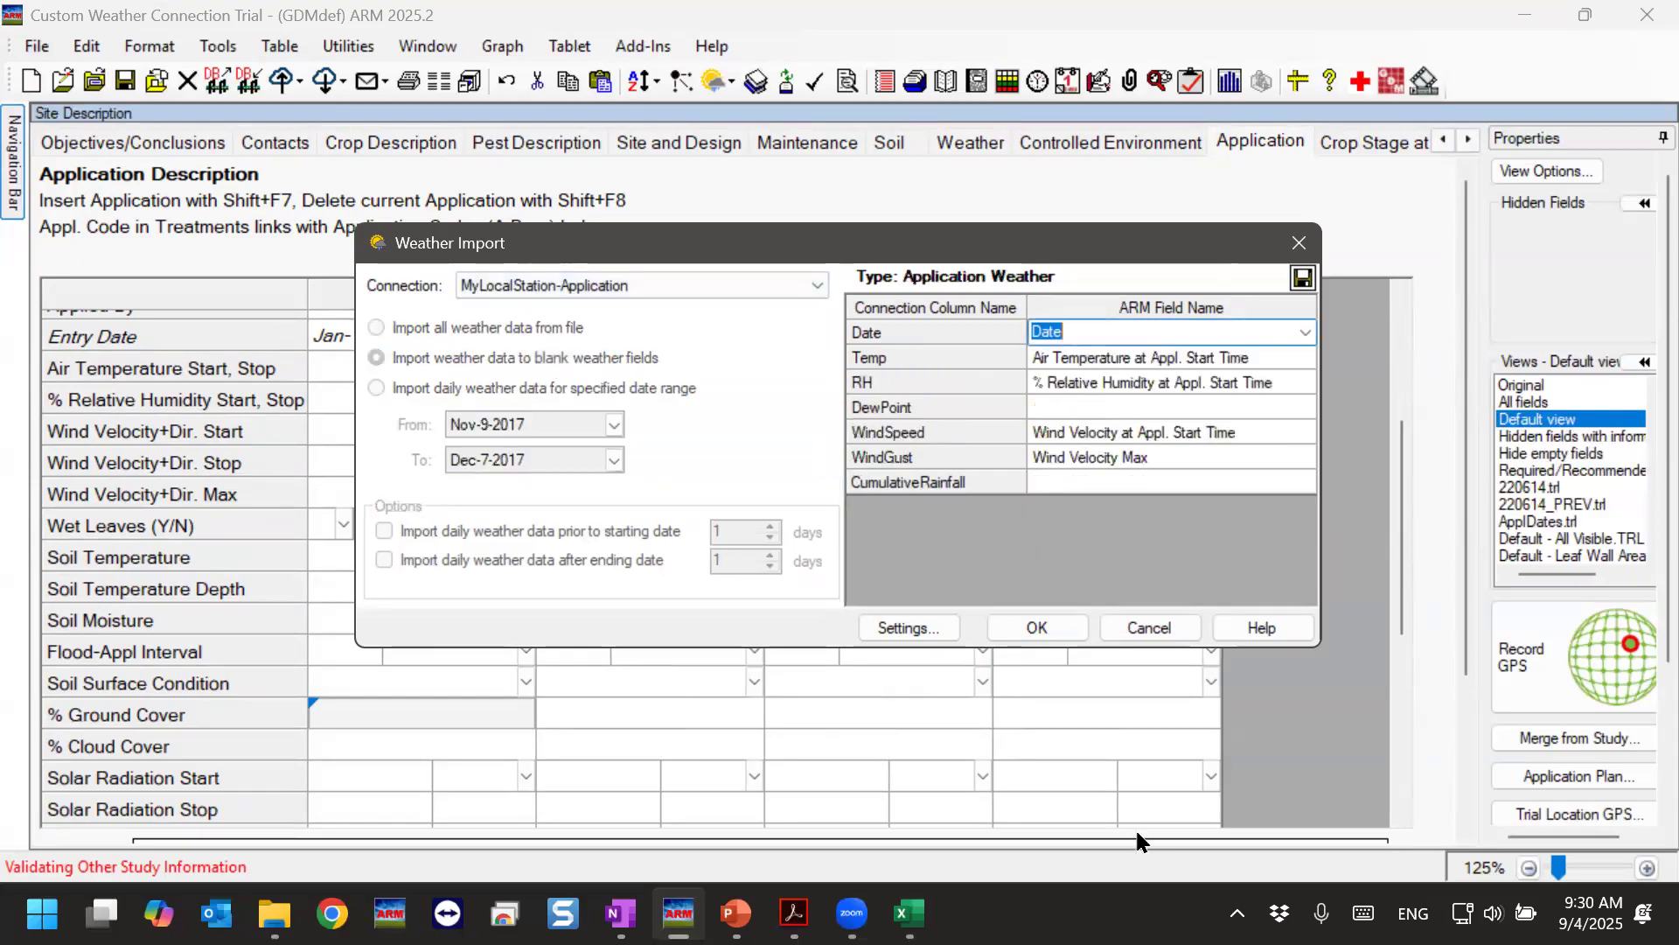
Review the application connection's import settings and the ARM fields available for mapping its Temp column.
click(894, 630)
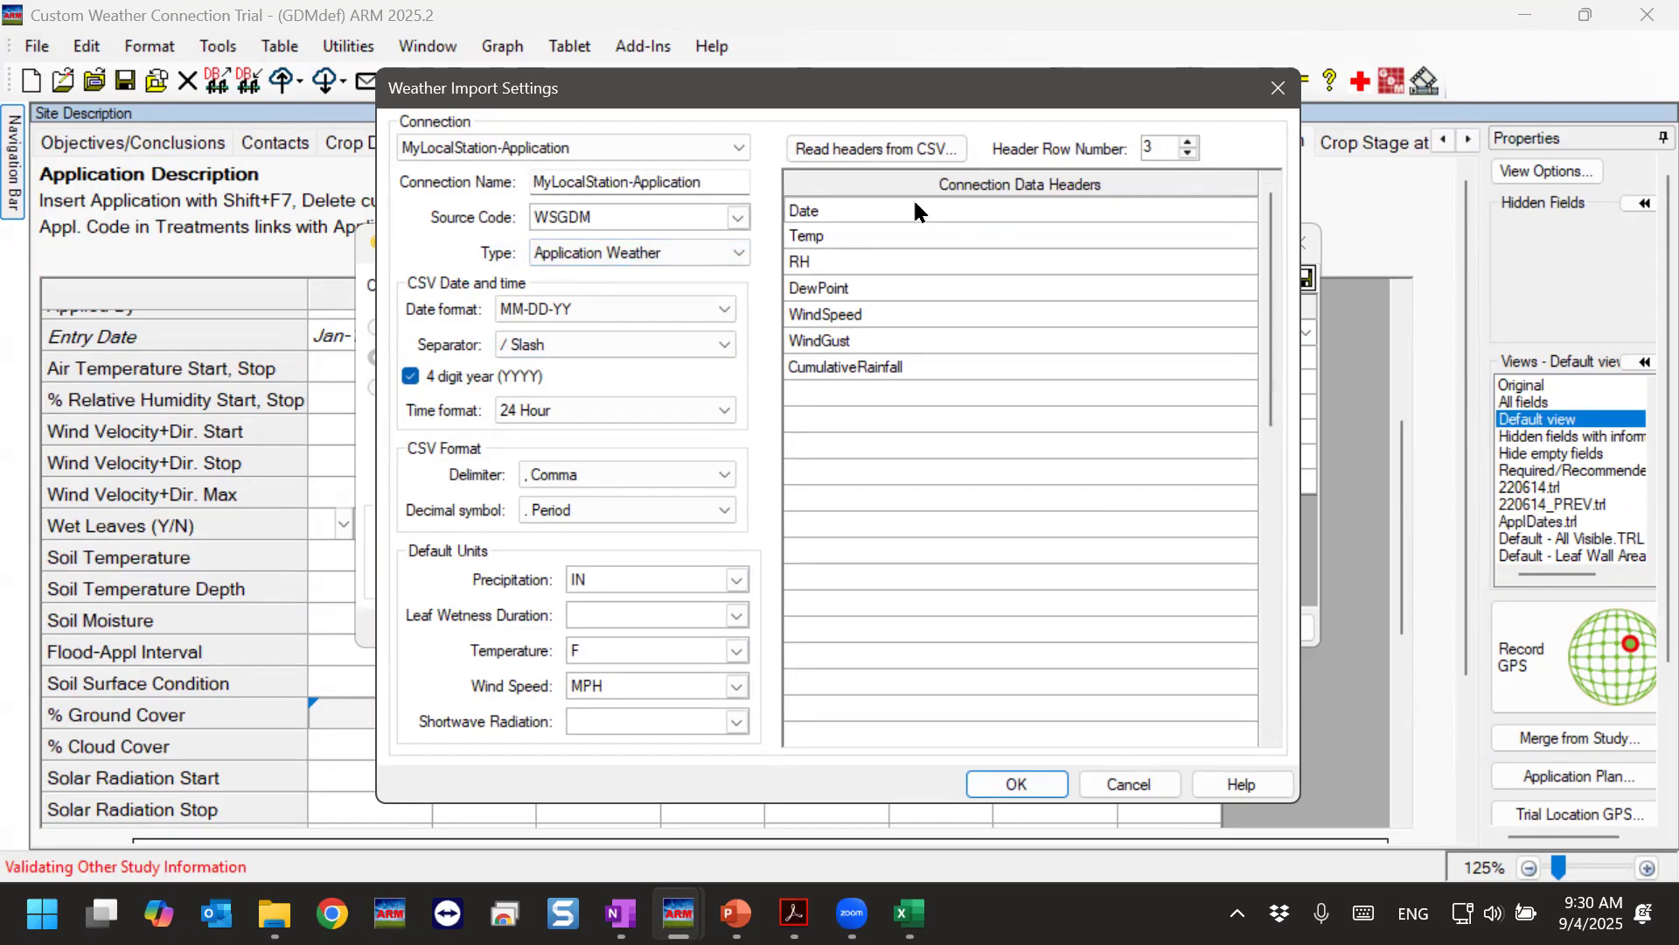
click(1286, 90)
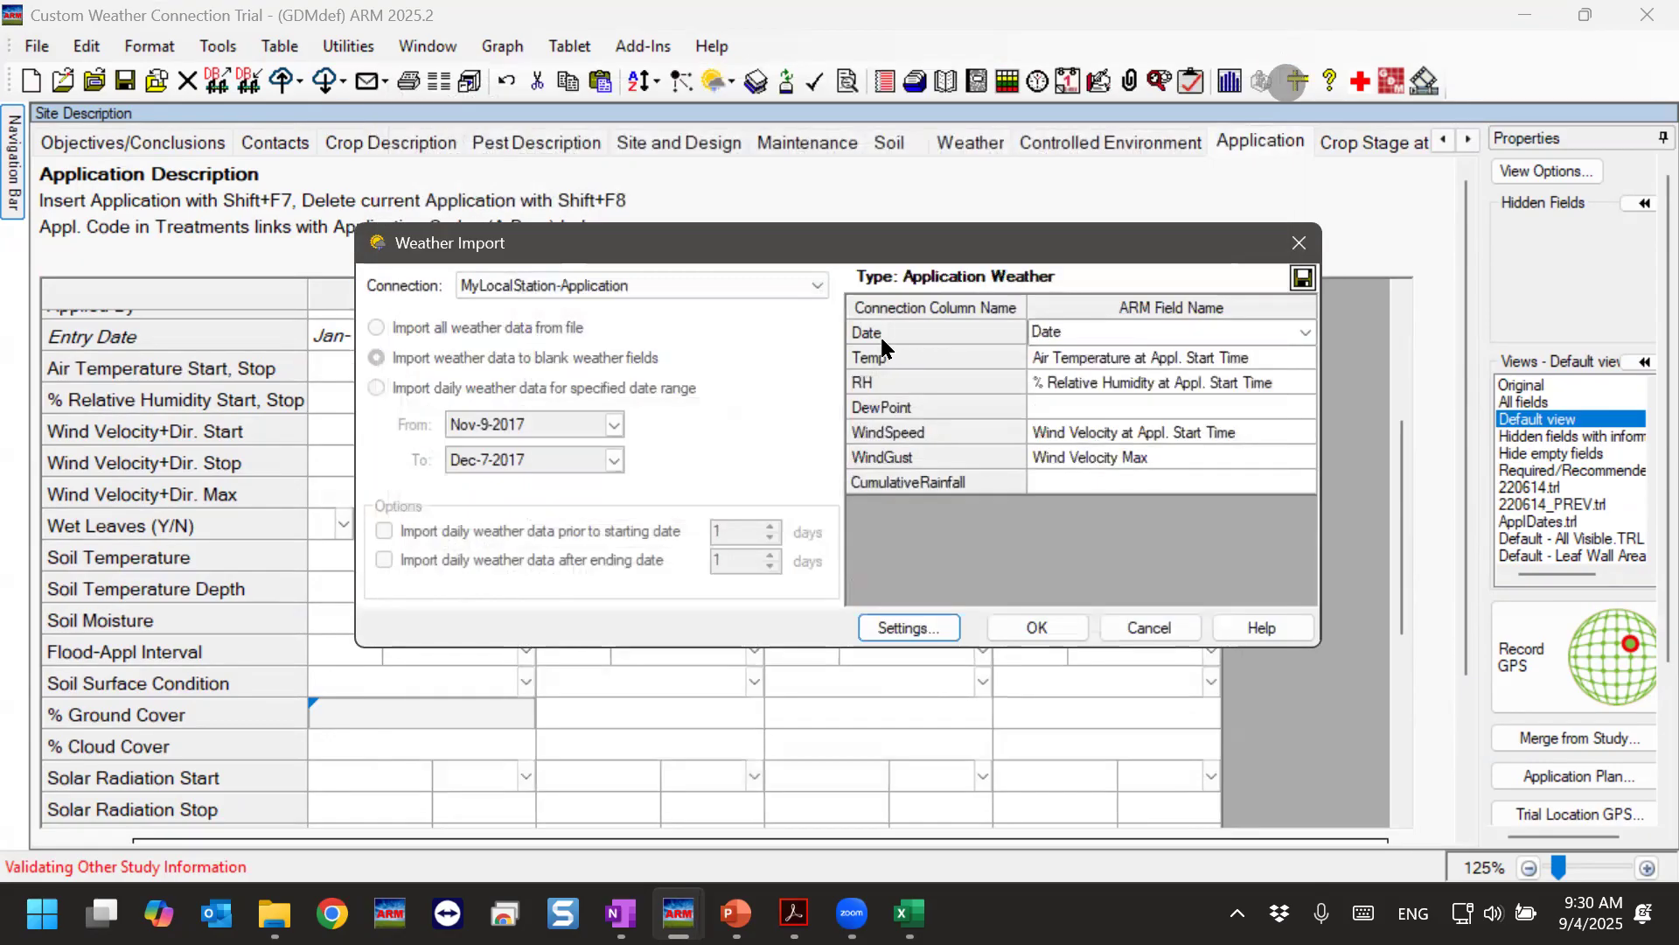
click(1131, 355)
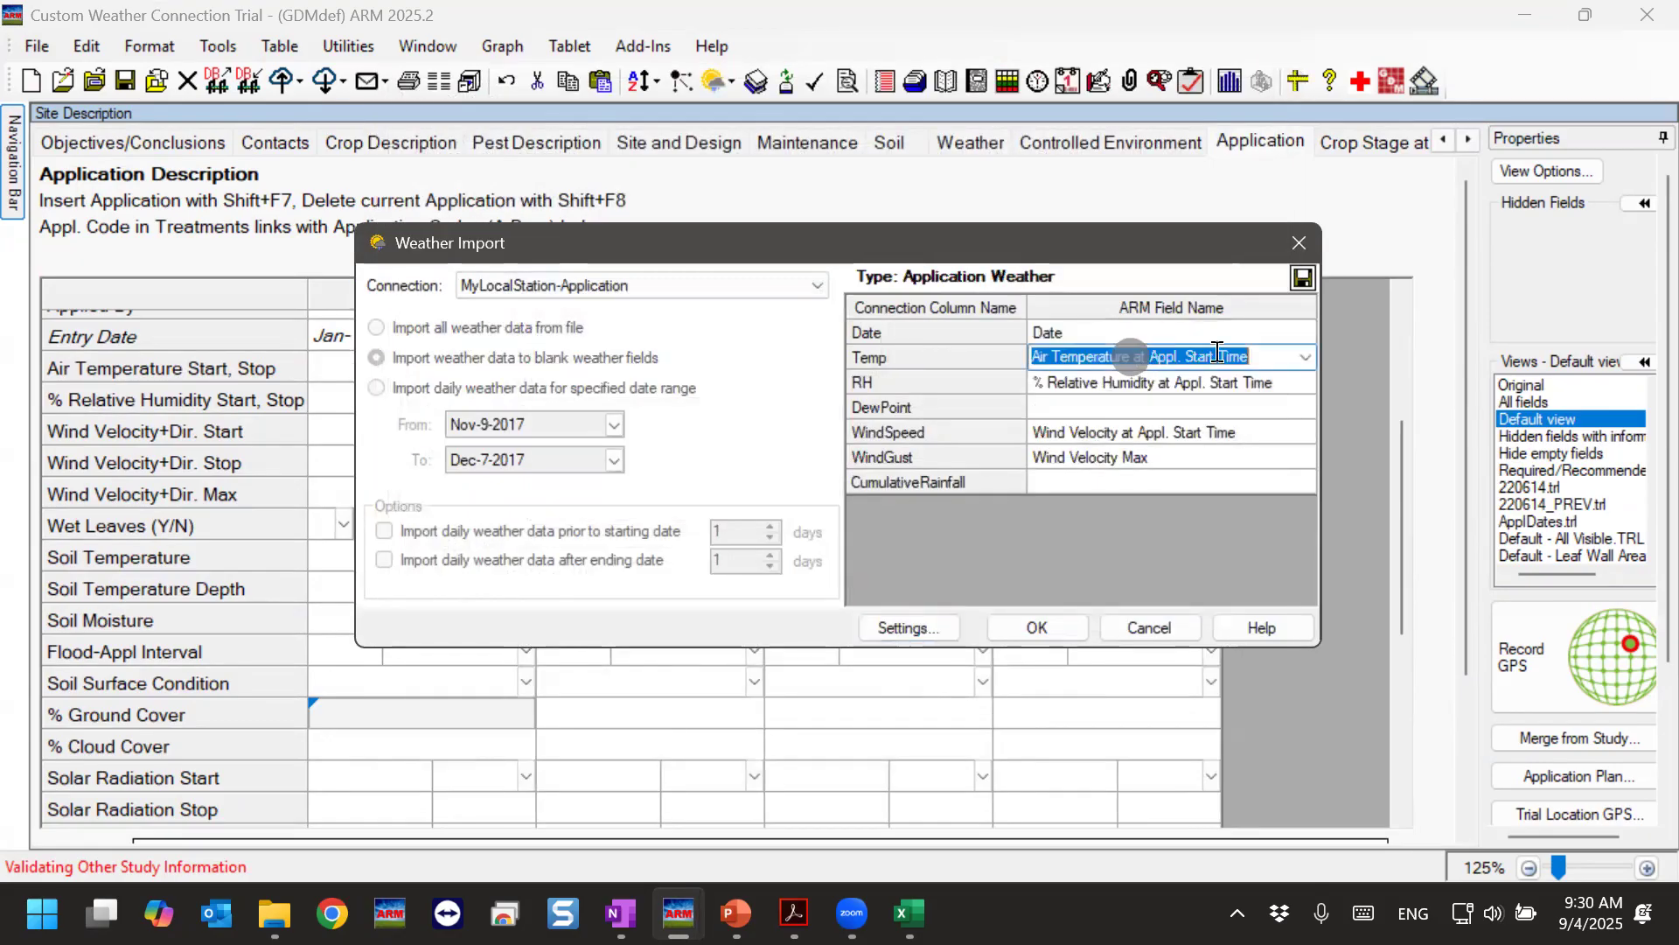
click(1305, 356)
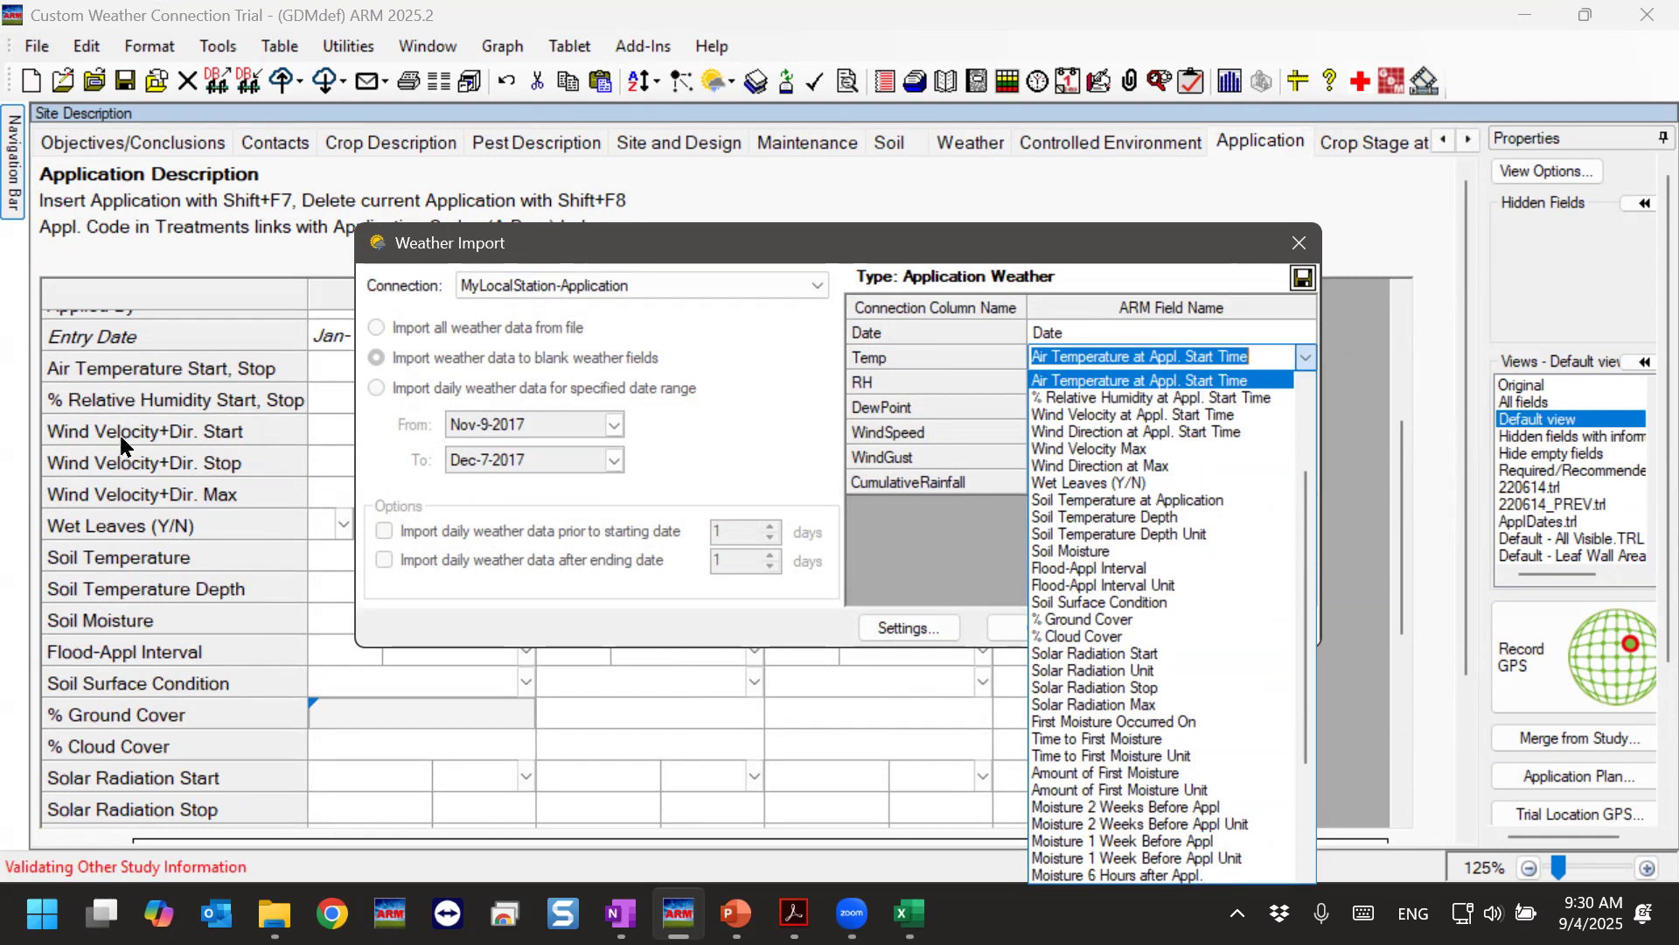
Accept the MyLocalStation-Application import settings, keeping the Temp column mapped to Air Temperature at Appl. Start Time.
click(1308, 356)
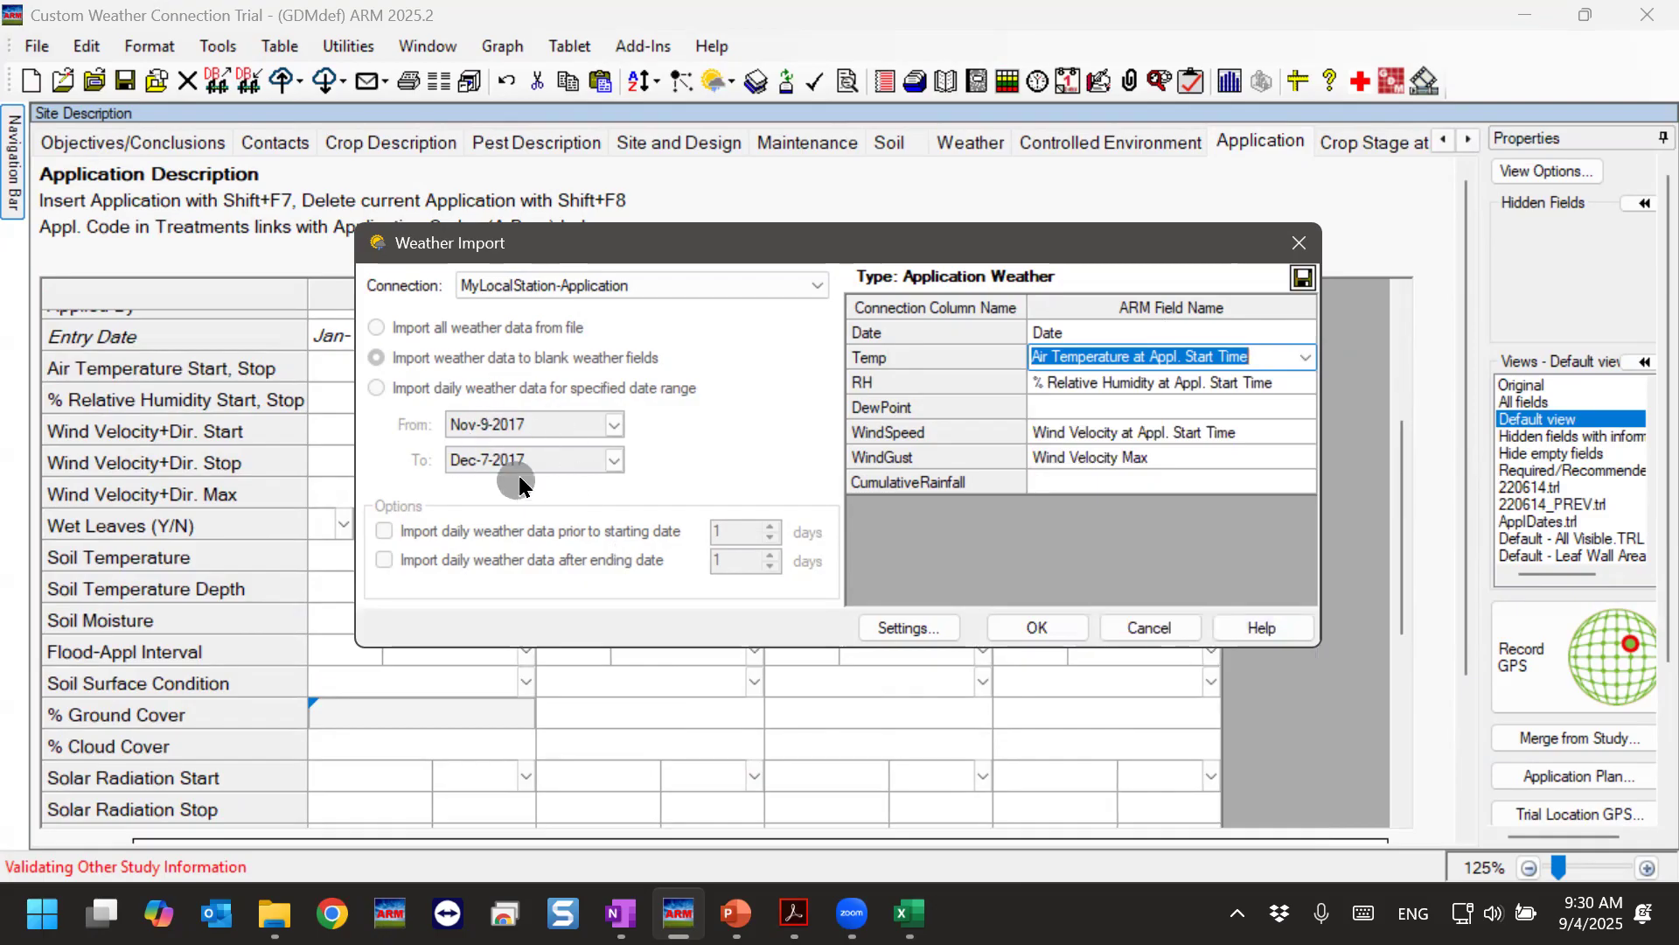
click(501, 244)
drag(564, 251, 952, 212)
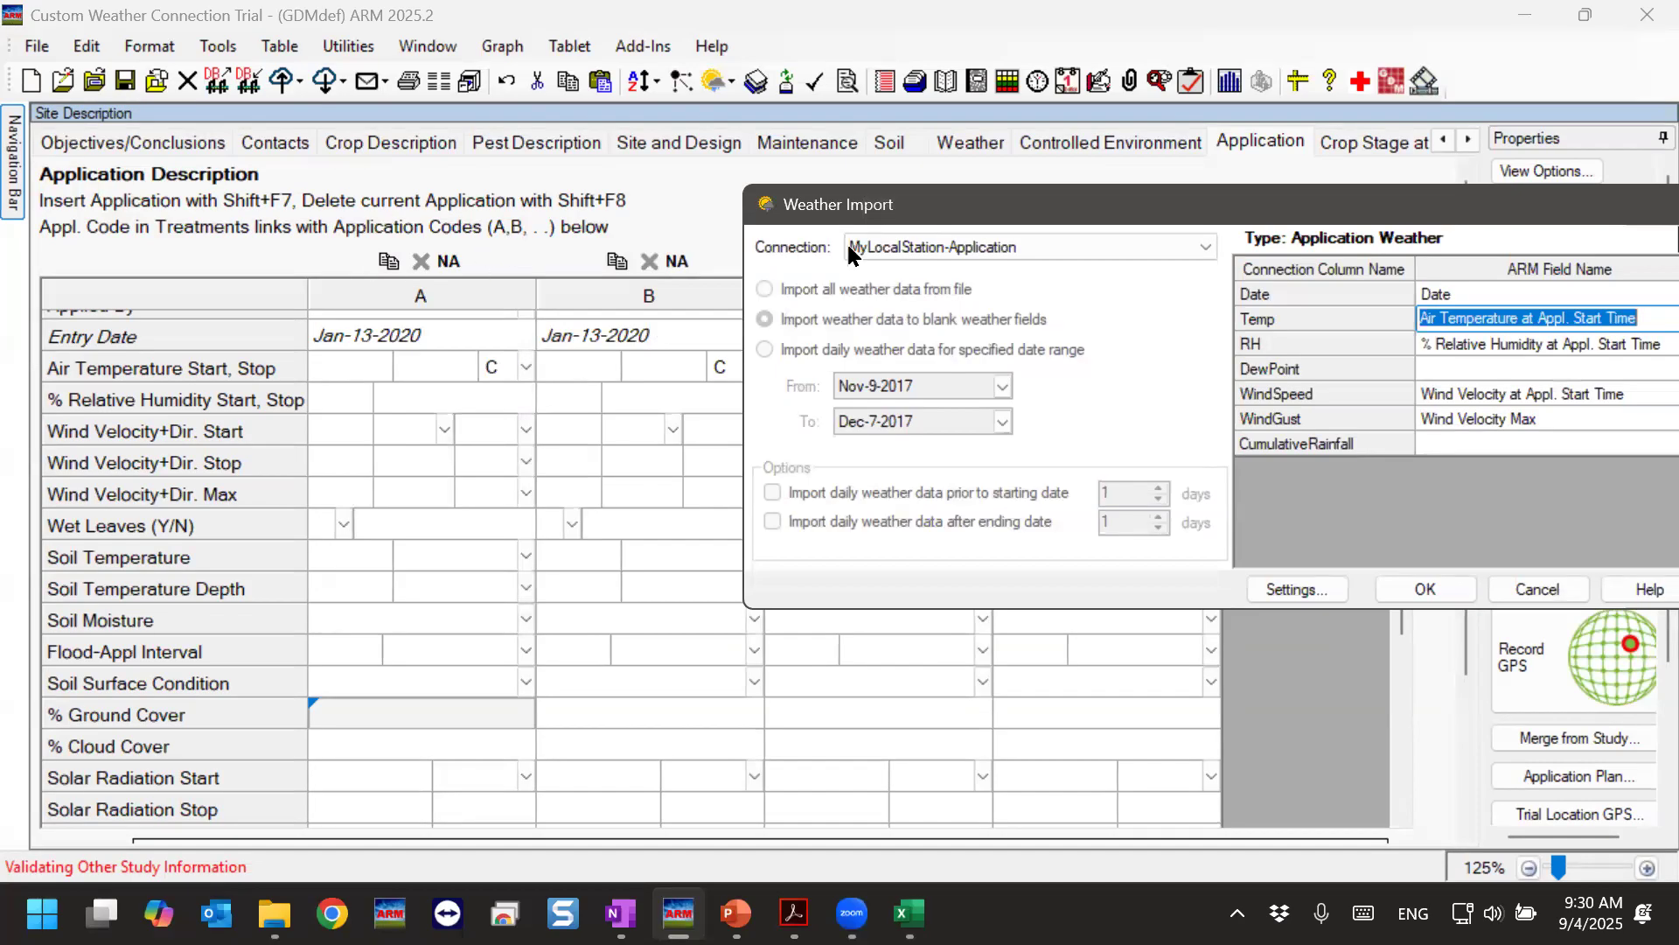
click(1371, 208)
drag(1371, 208, 1020, 219)
click(1070, 607)
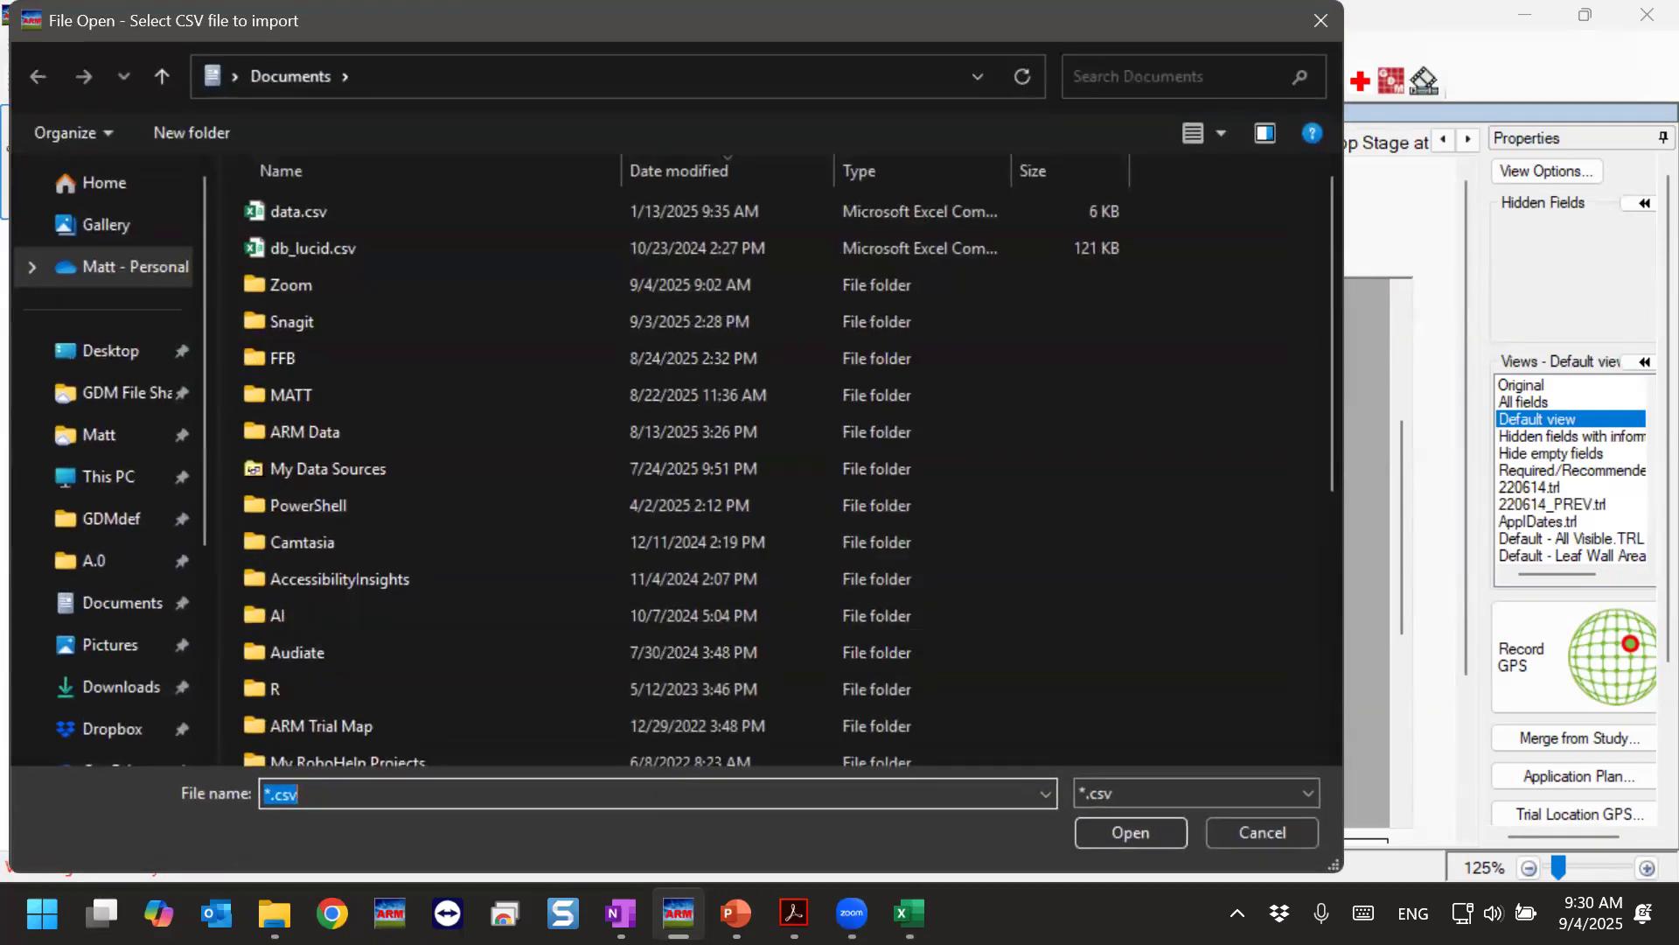
Import the application weather from HourlyExport-2.csv in the webinar session files' Weather Connection folder.
key(alt+Tab)
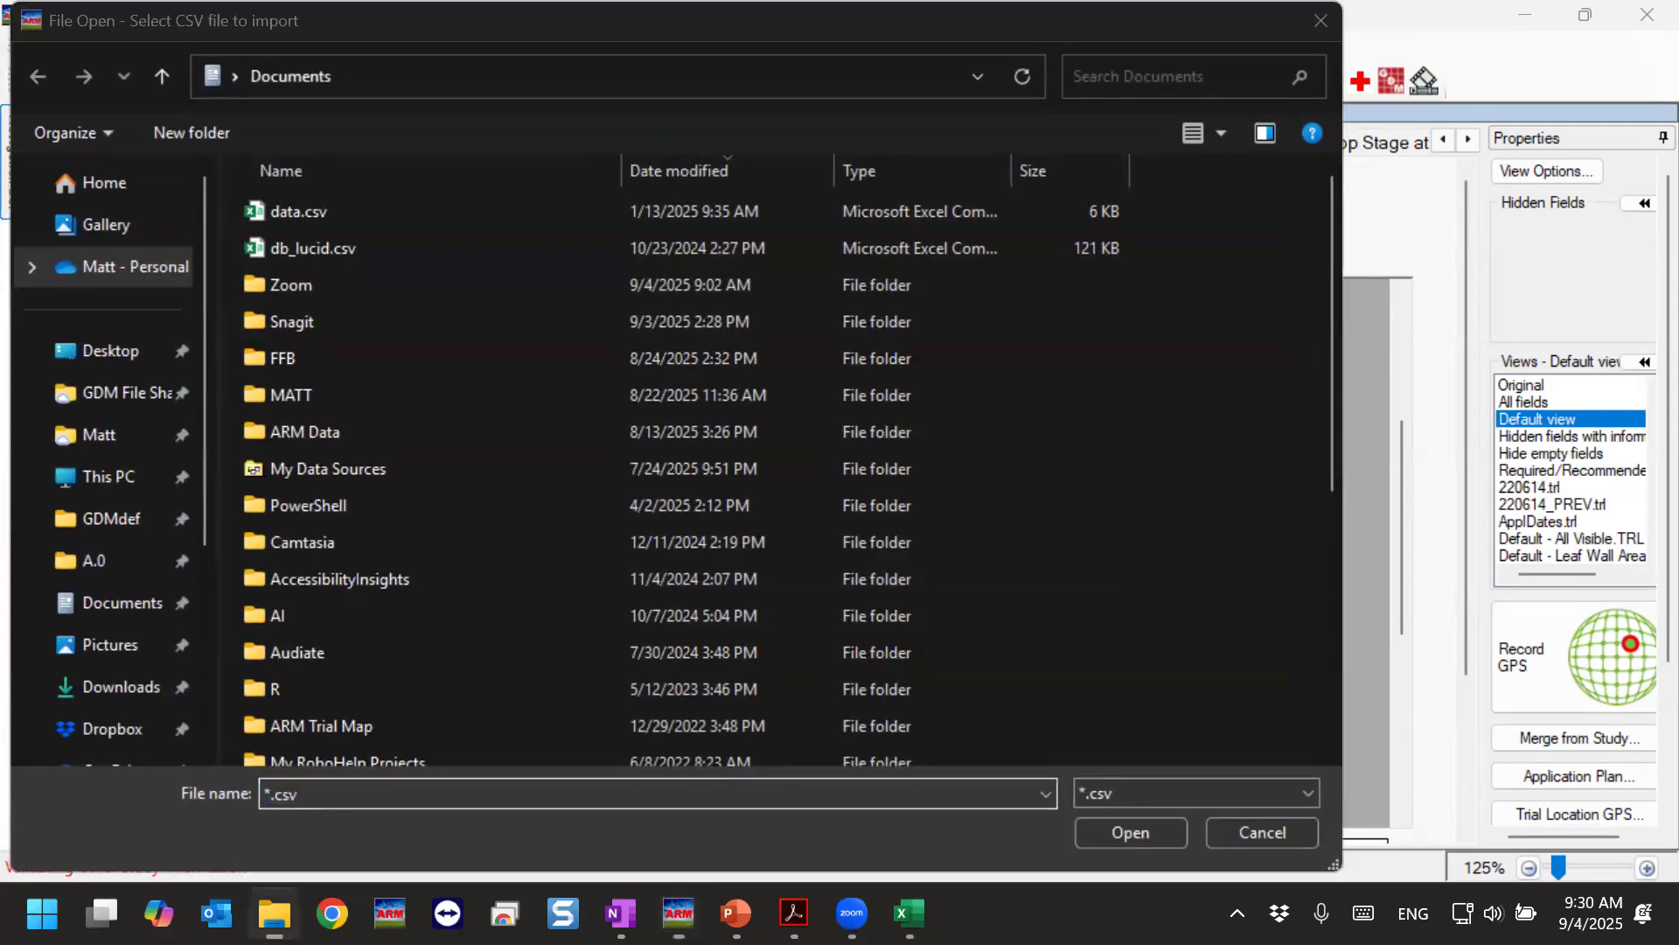
click(798, 87)
text(C:\Users\Matt\Dropbox\GDM File Share\Support\Training\Webinars\Session Files\Temp\Weather Connection)
key(Return)
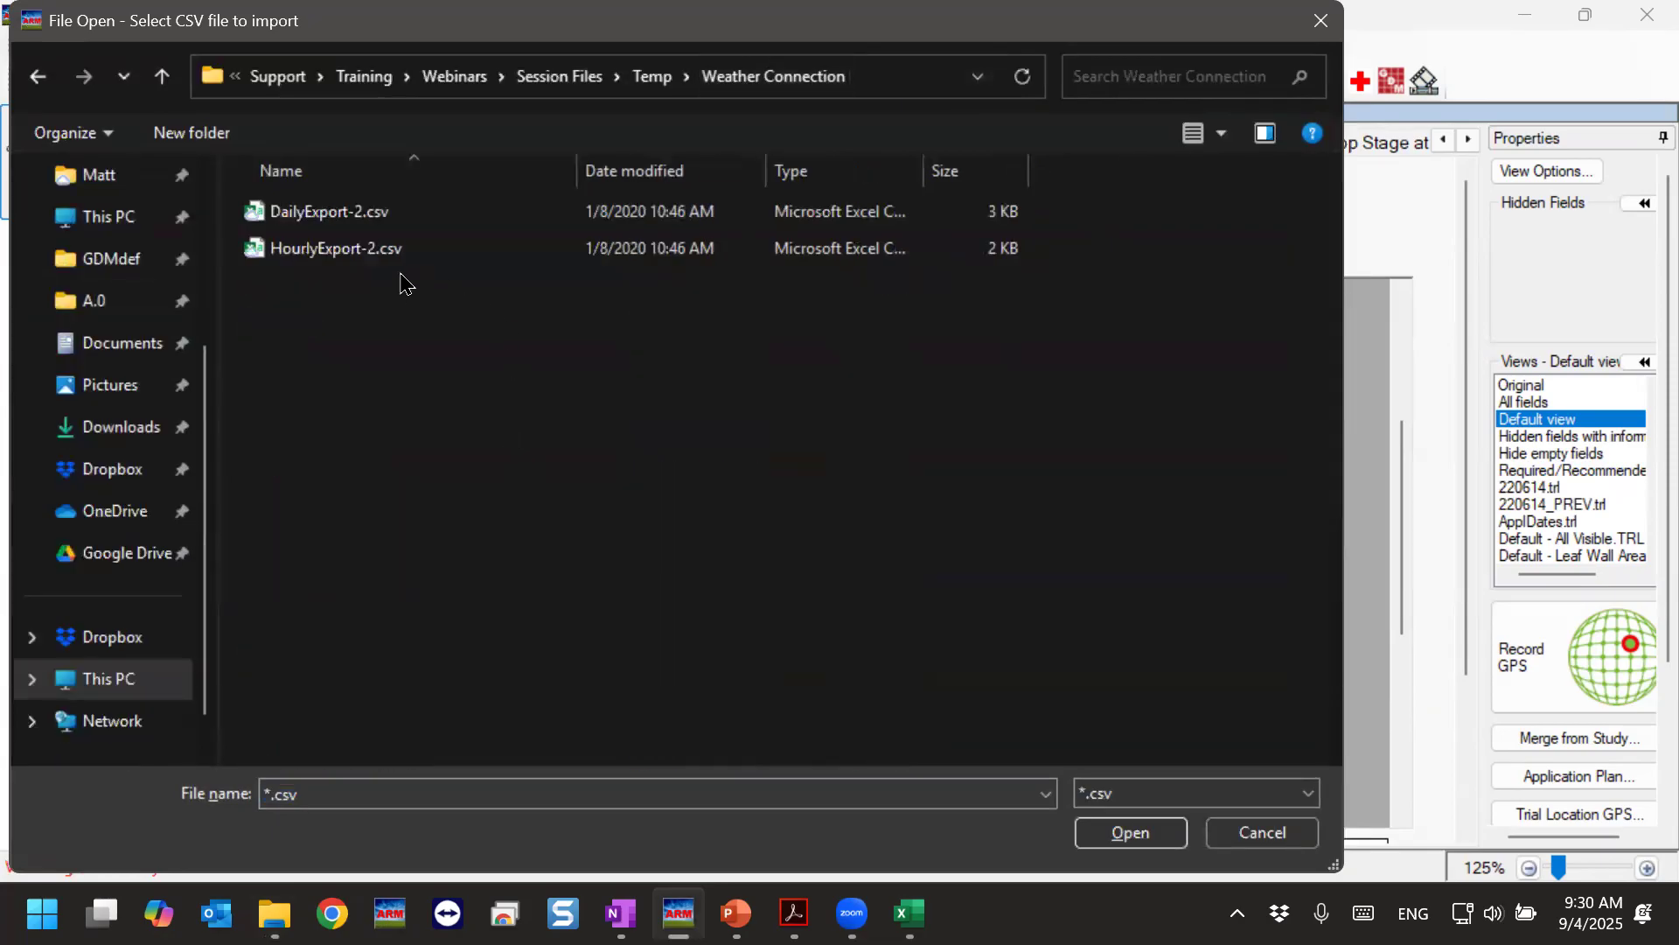
click(352, 257)
click(1084, 831)
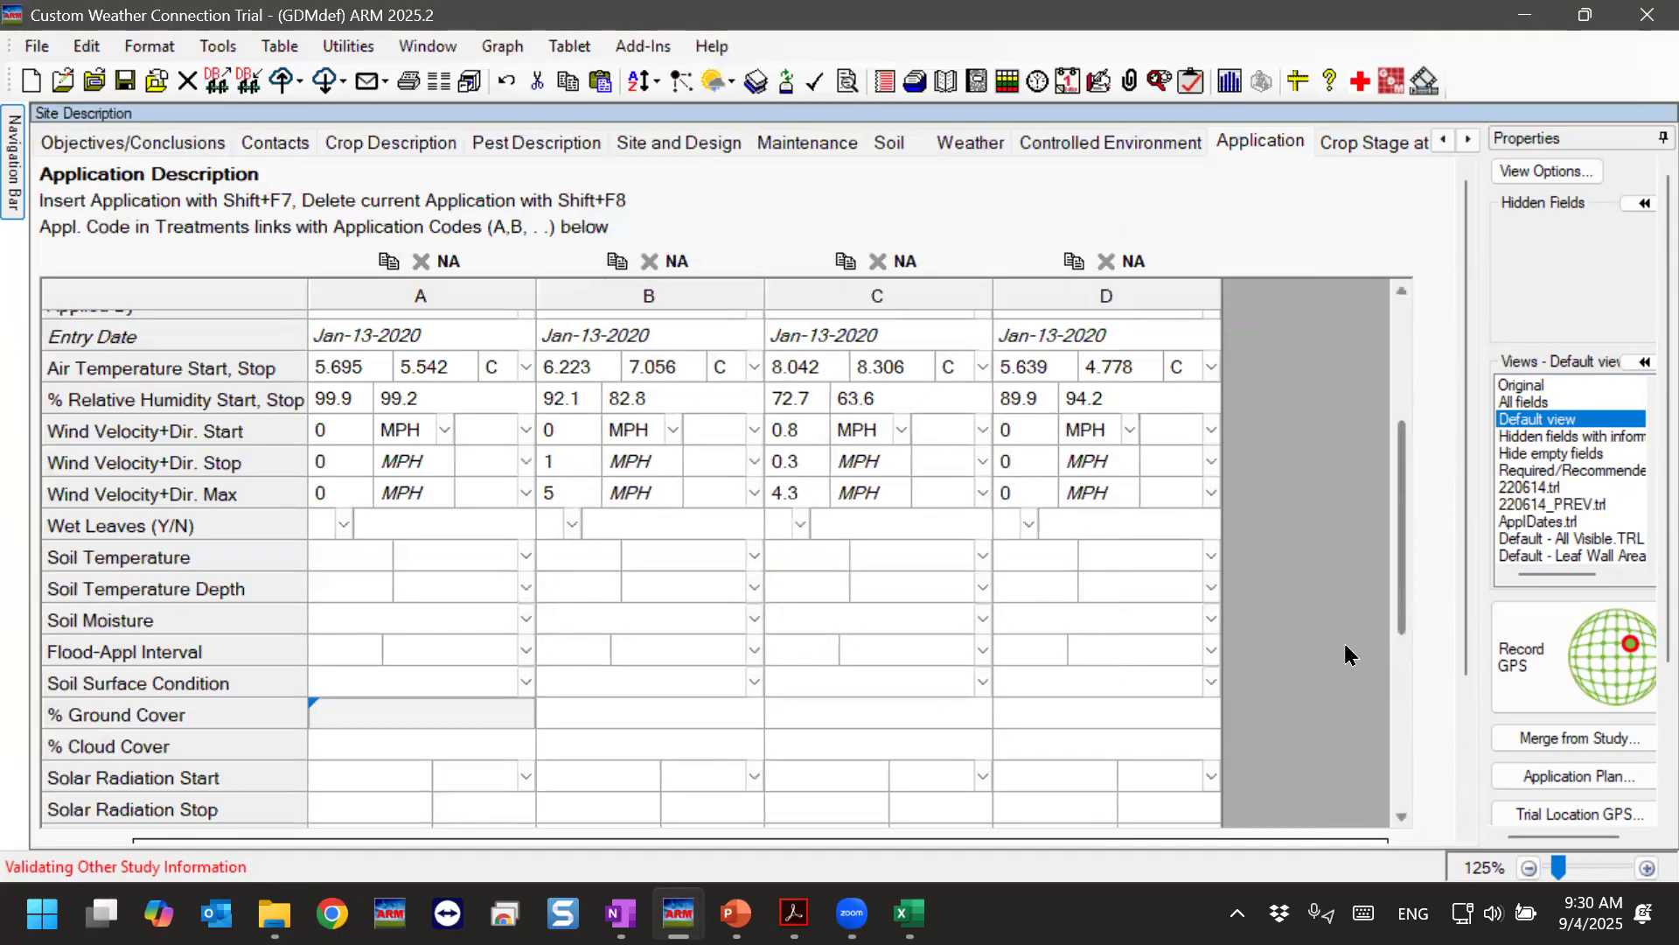
Examine the imported temperature, humidity and wind values for applications A to D against their dates and start and stop times.
drag(1404, 546, 1390, 479)
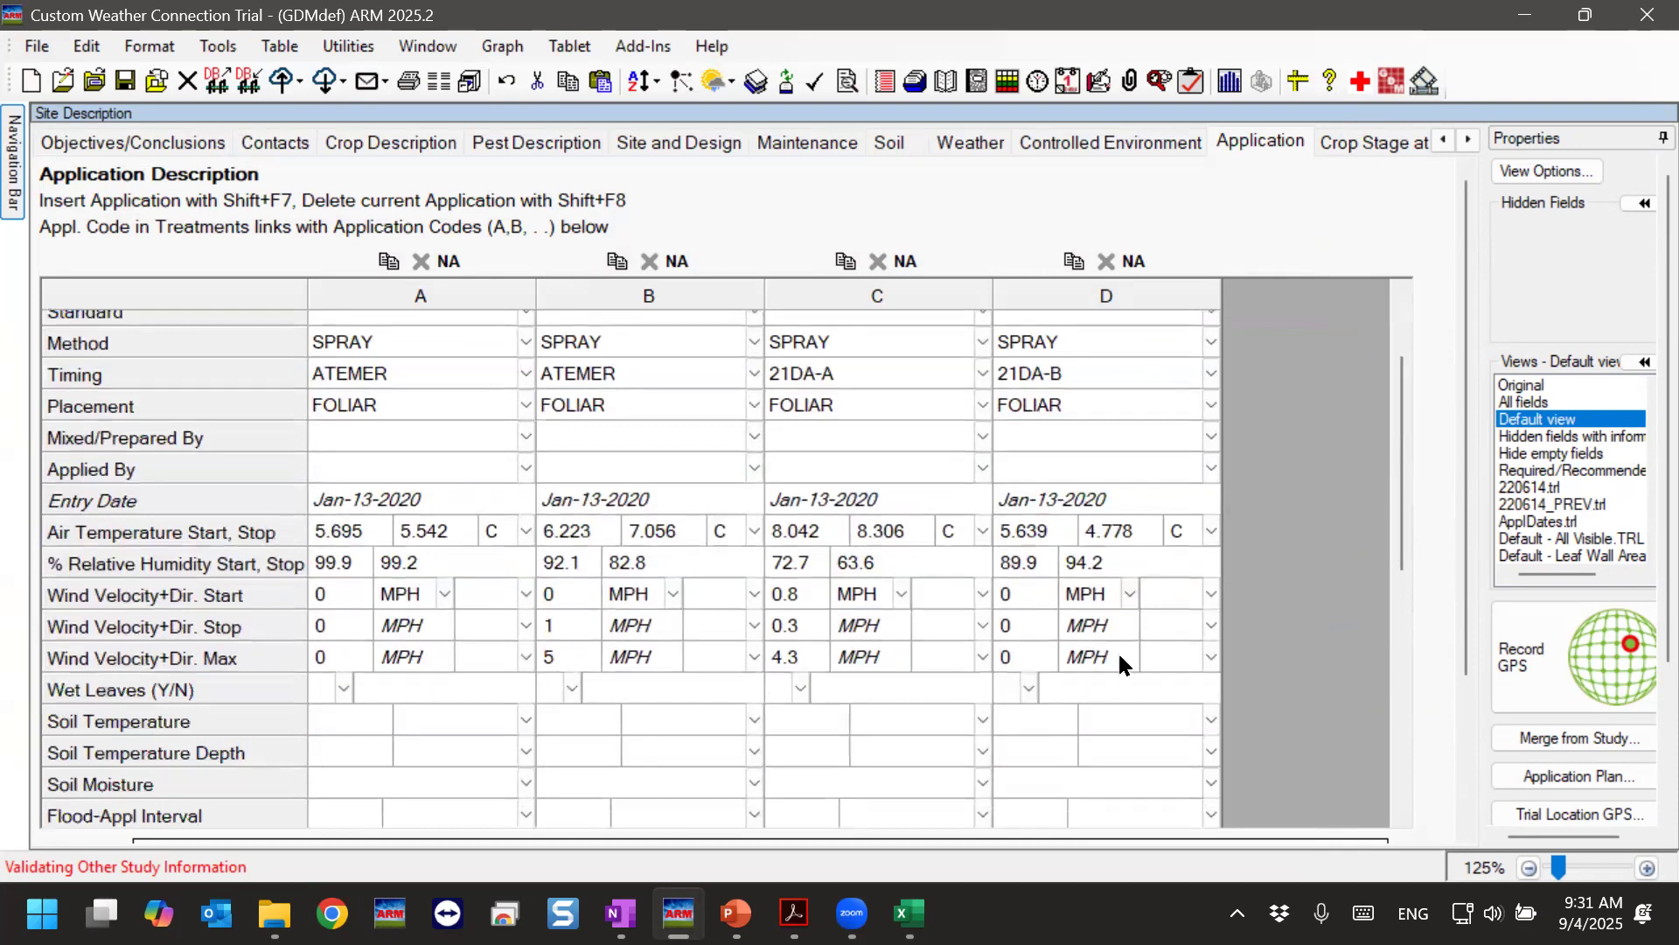
scroll(1120, 656, up, 3)
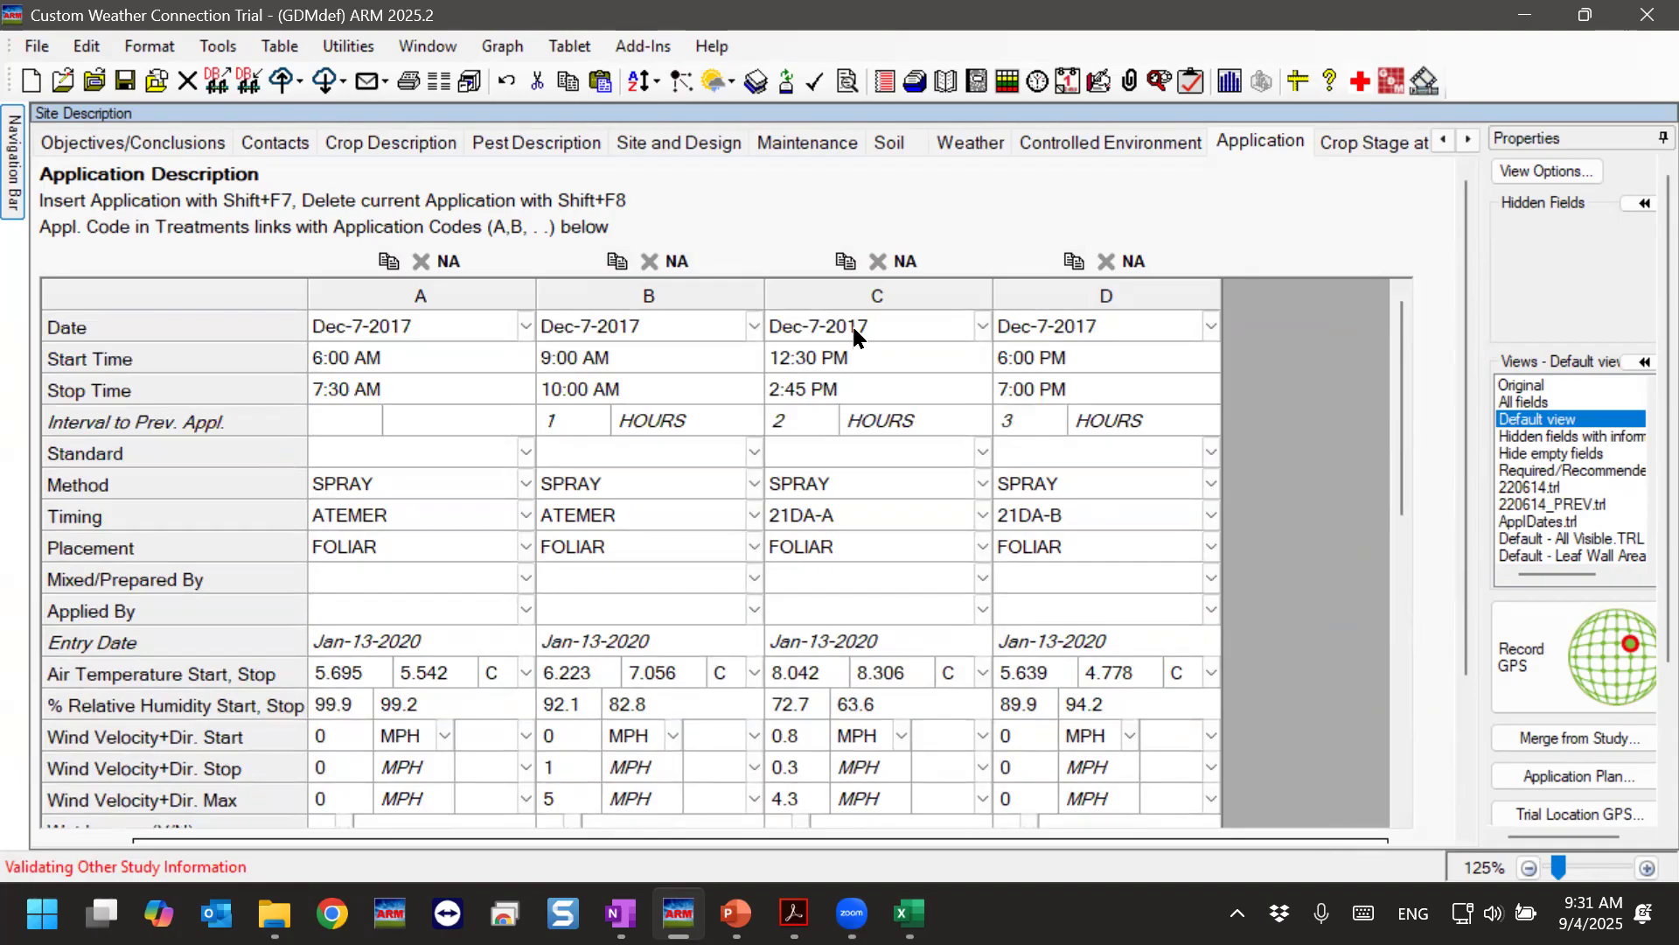
click(855, 359)
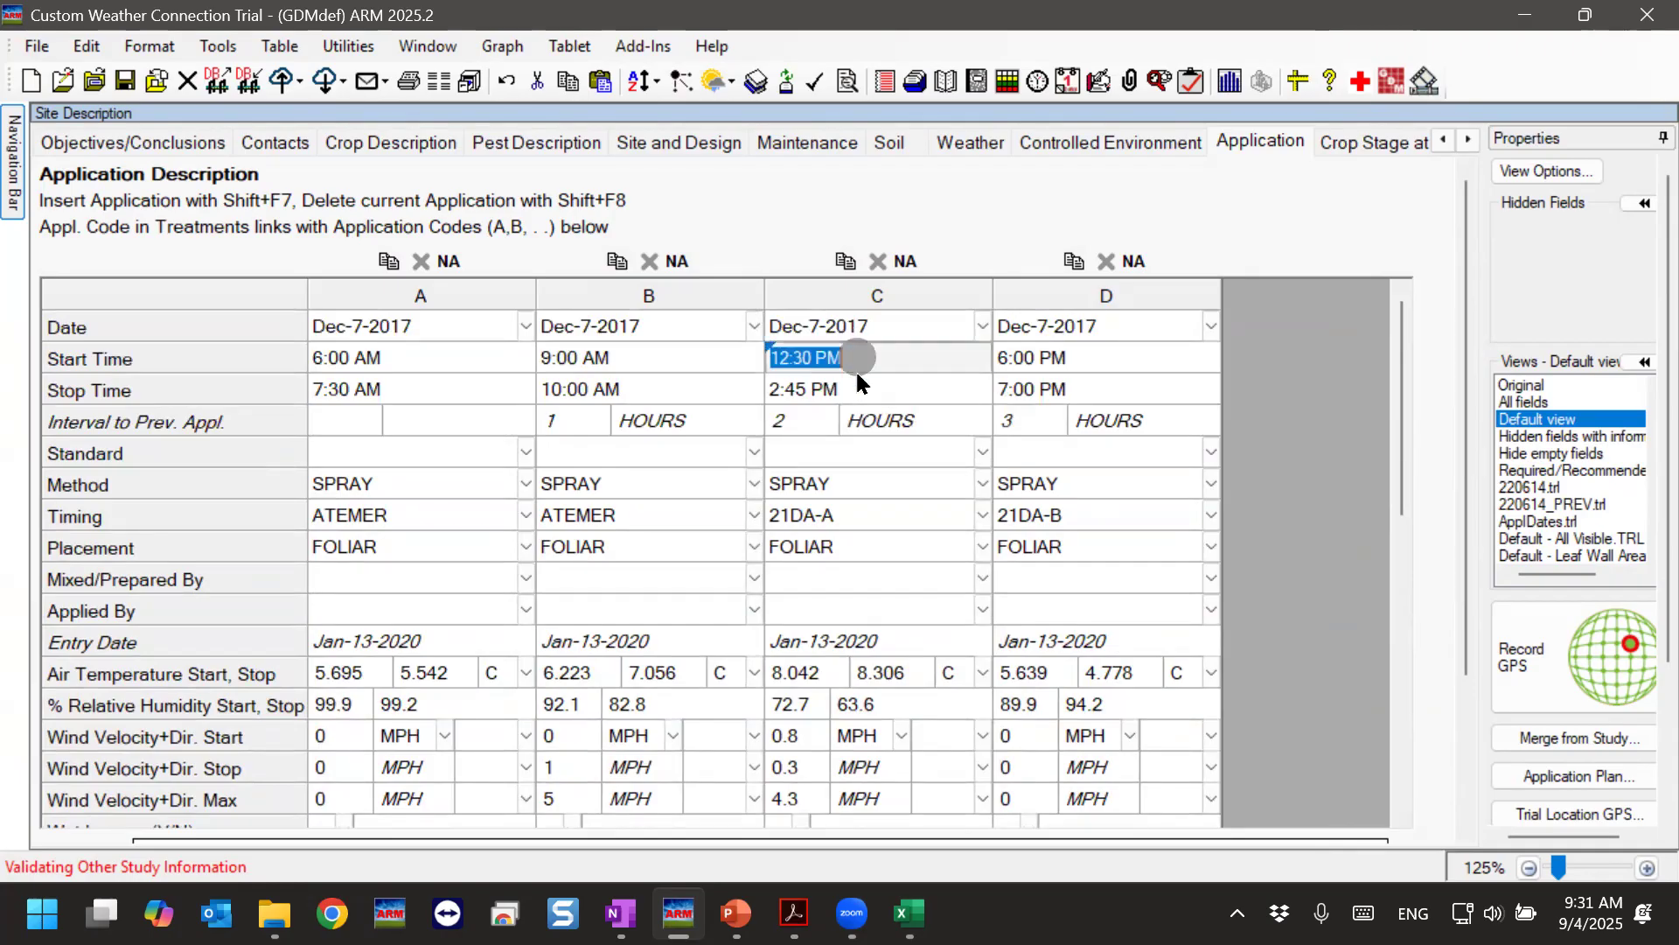
click(857, 384)
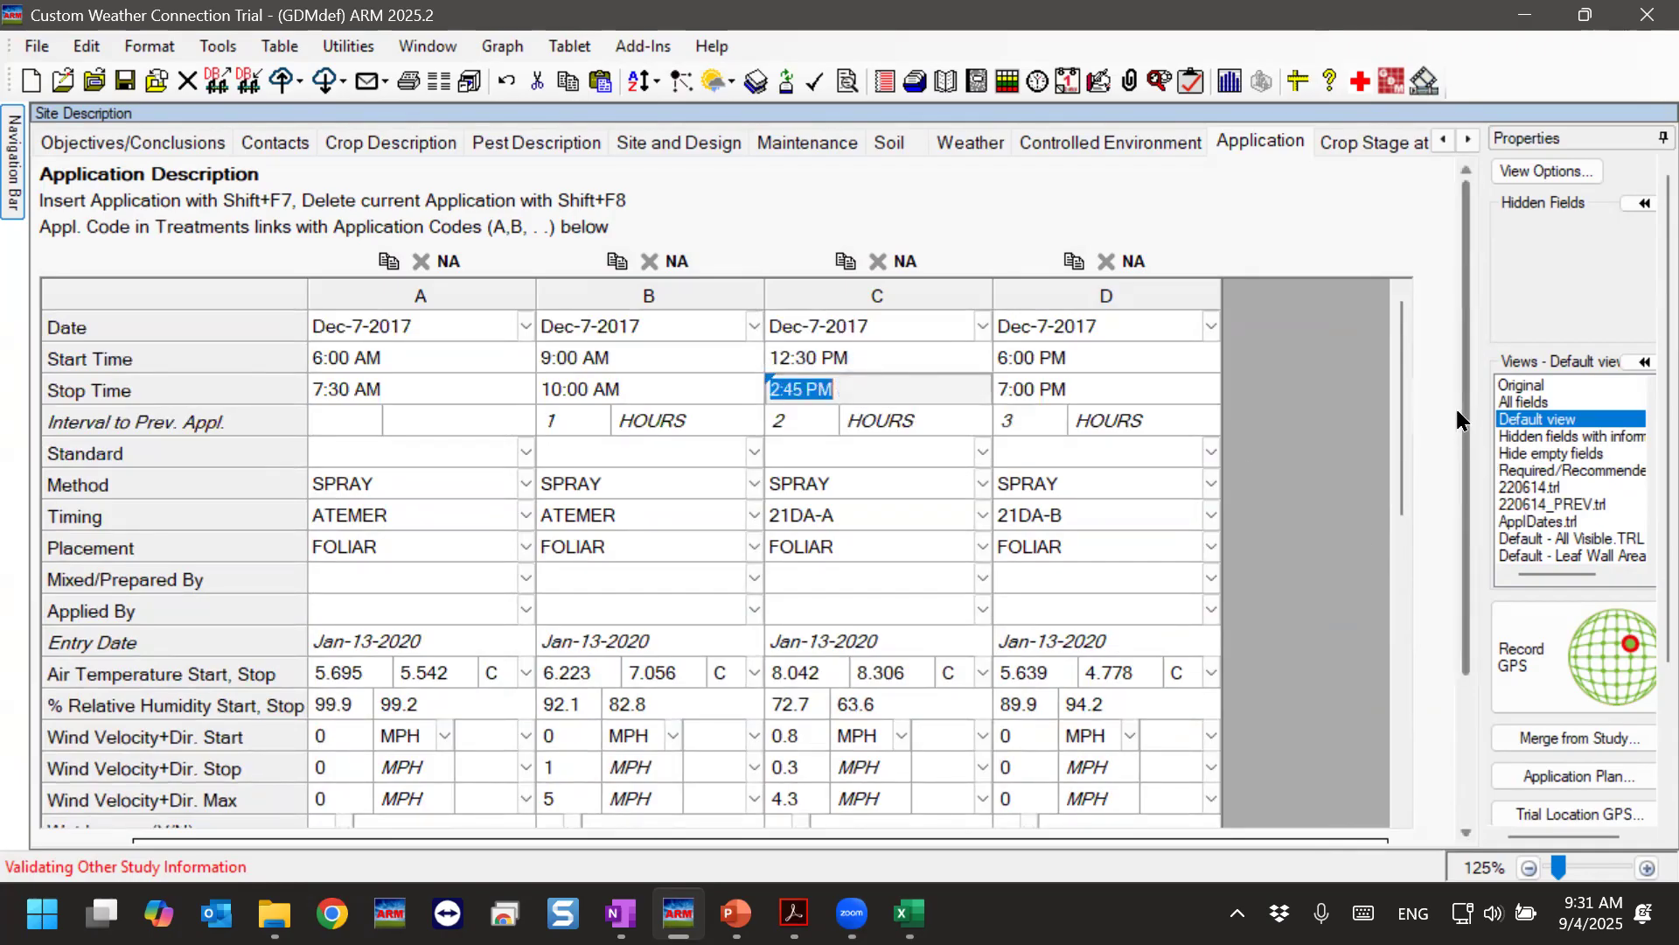
drag(1466, 408, 1465, 526)
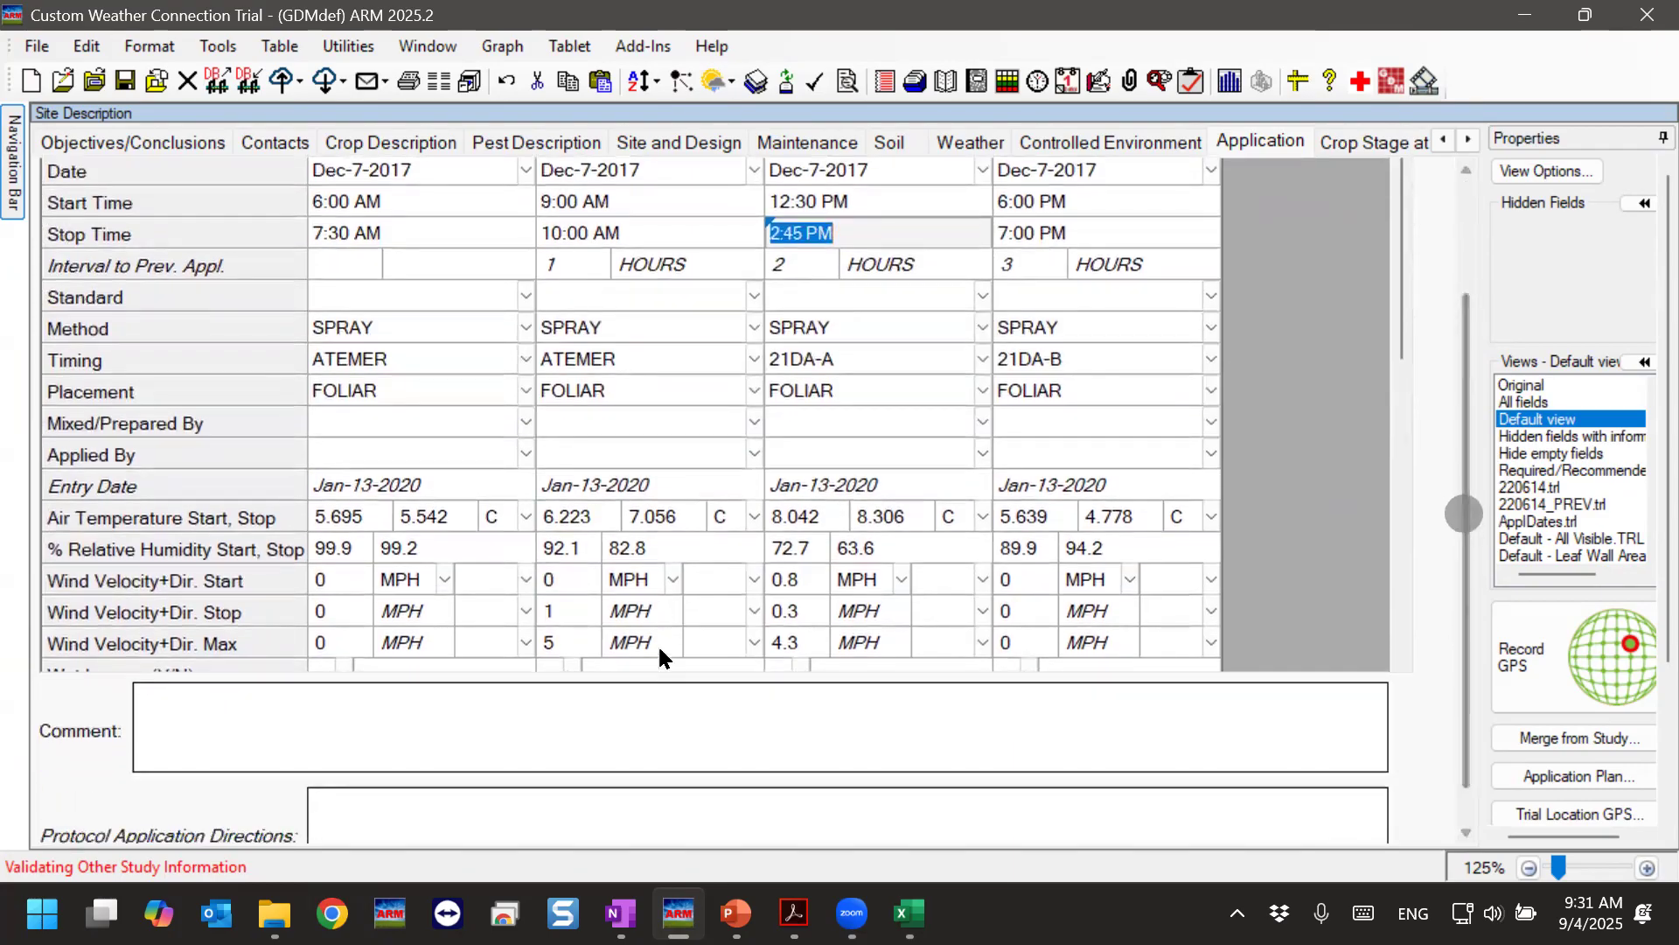
click(203, 530)
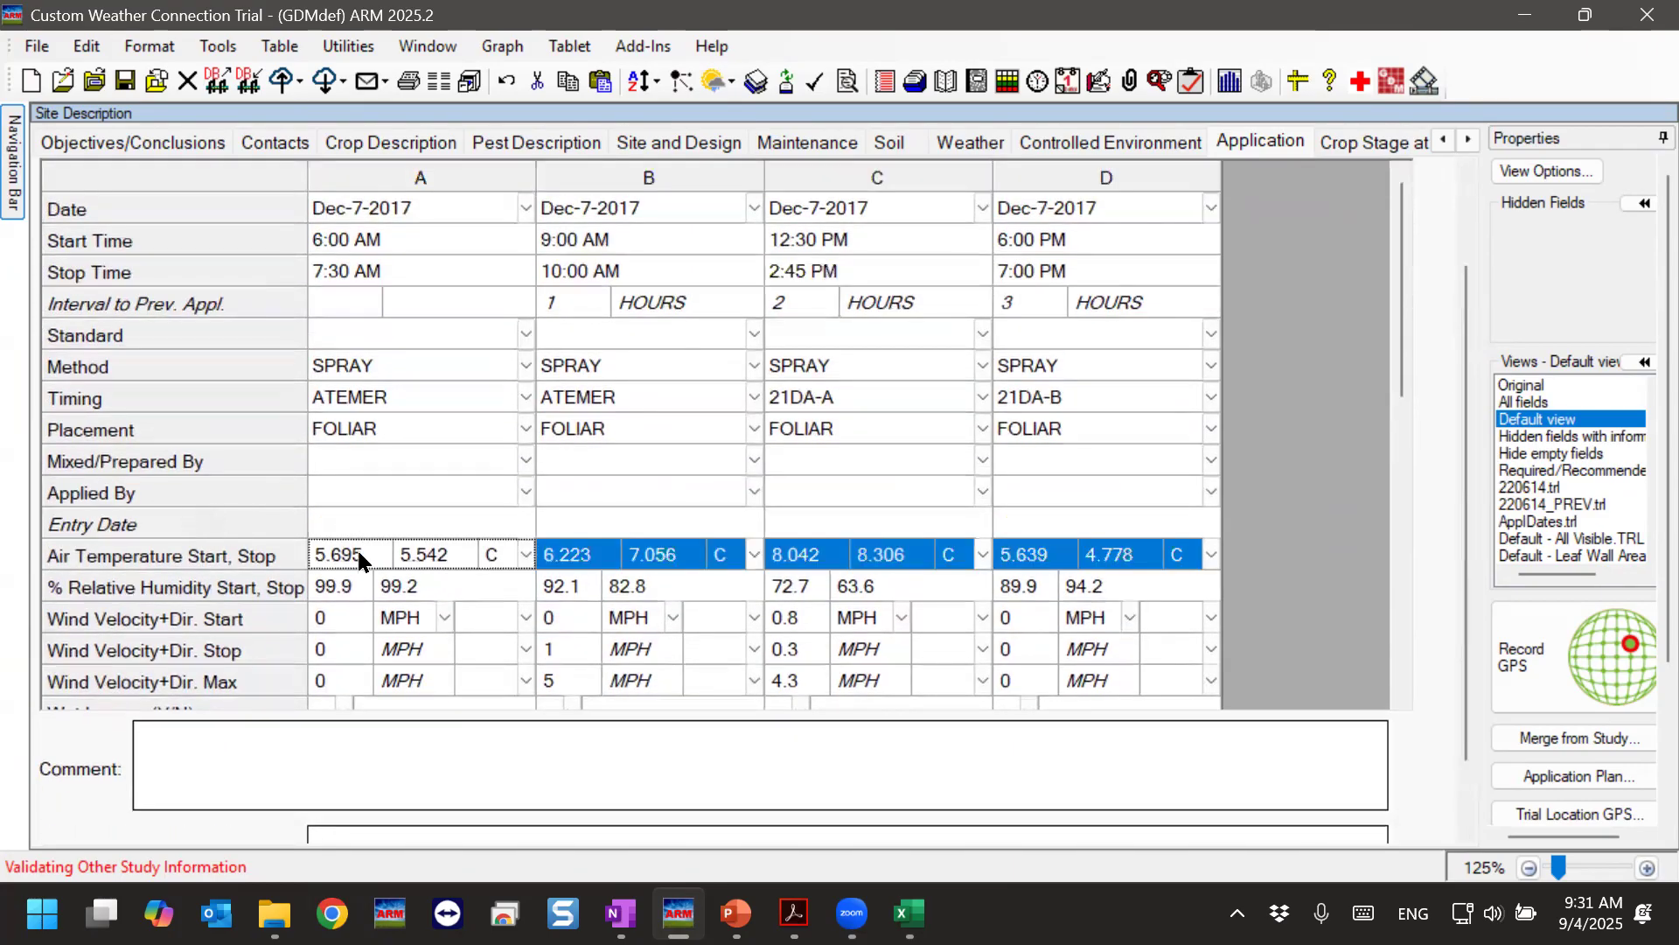
click(355, 551)
click(427, 548)
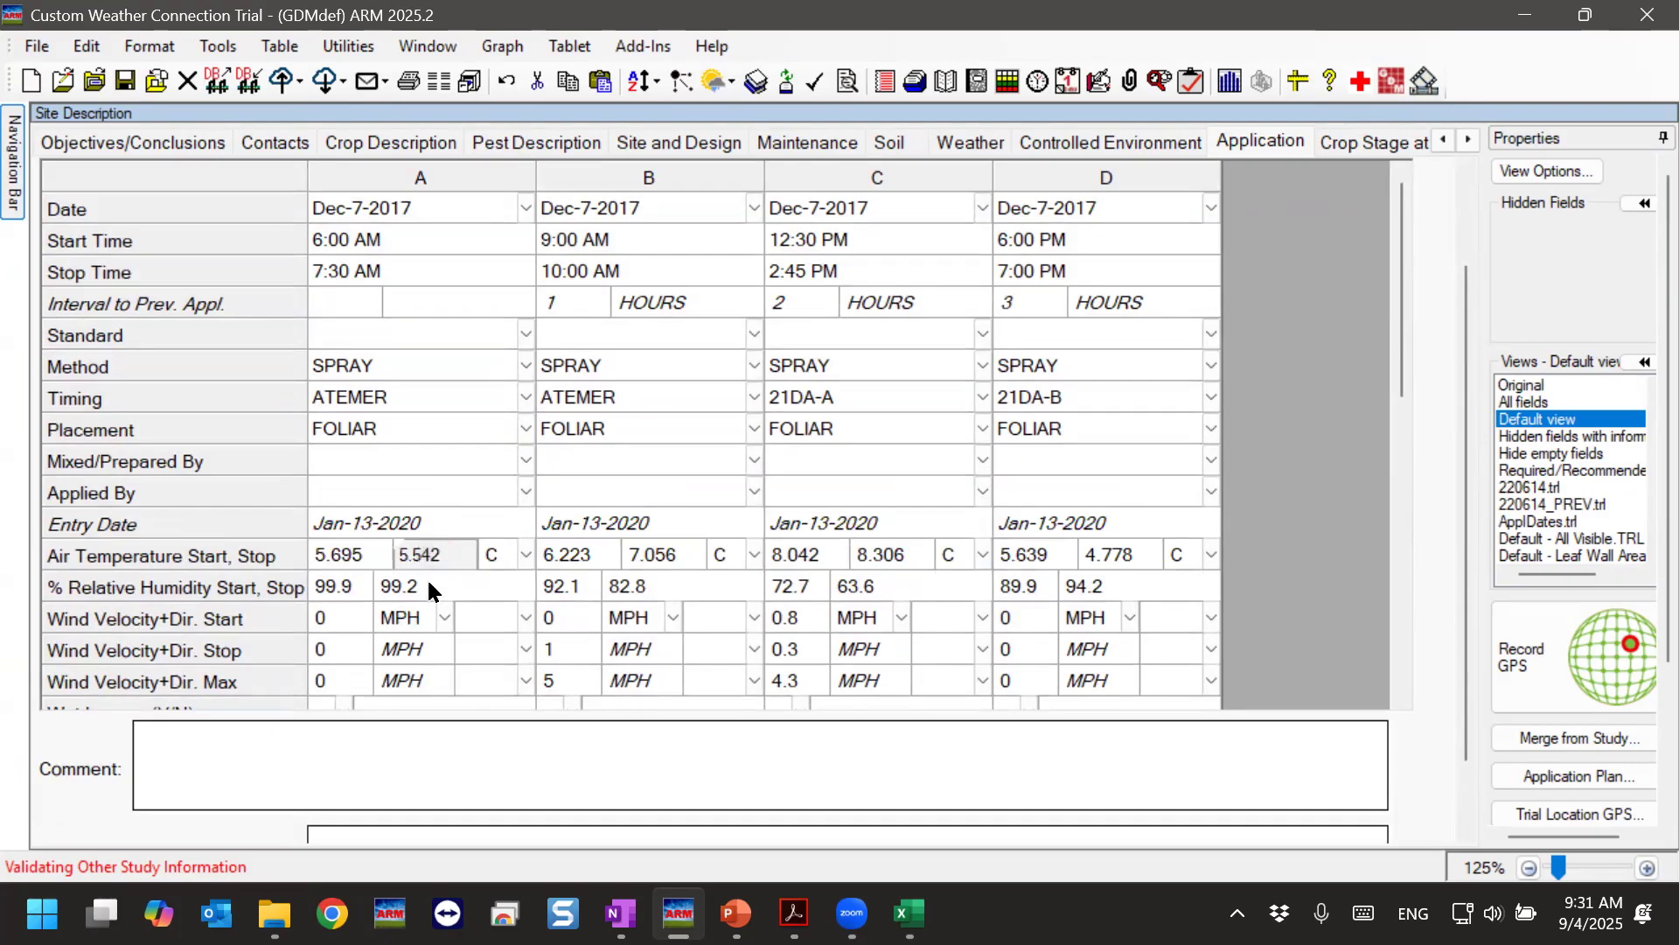
scroll(418, 596, down, 4)
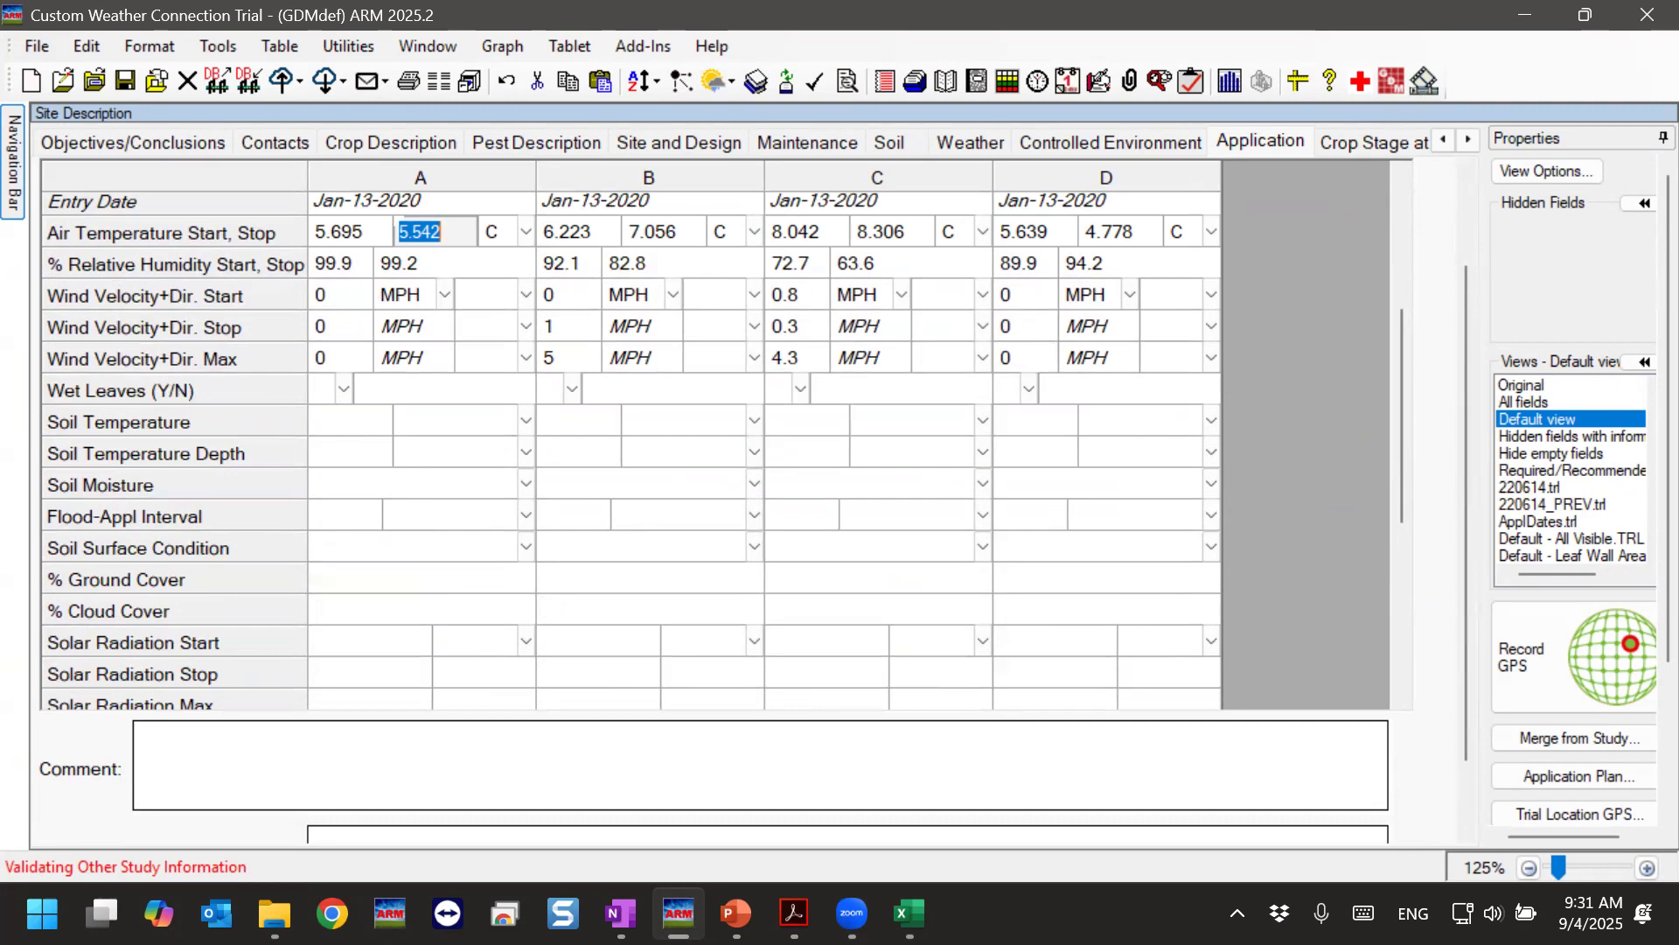
Switch to File Explorer and go from the GDMdef folder up to its parent ARMdef folder.
key(alt+Tab)
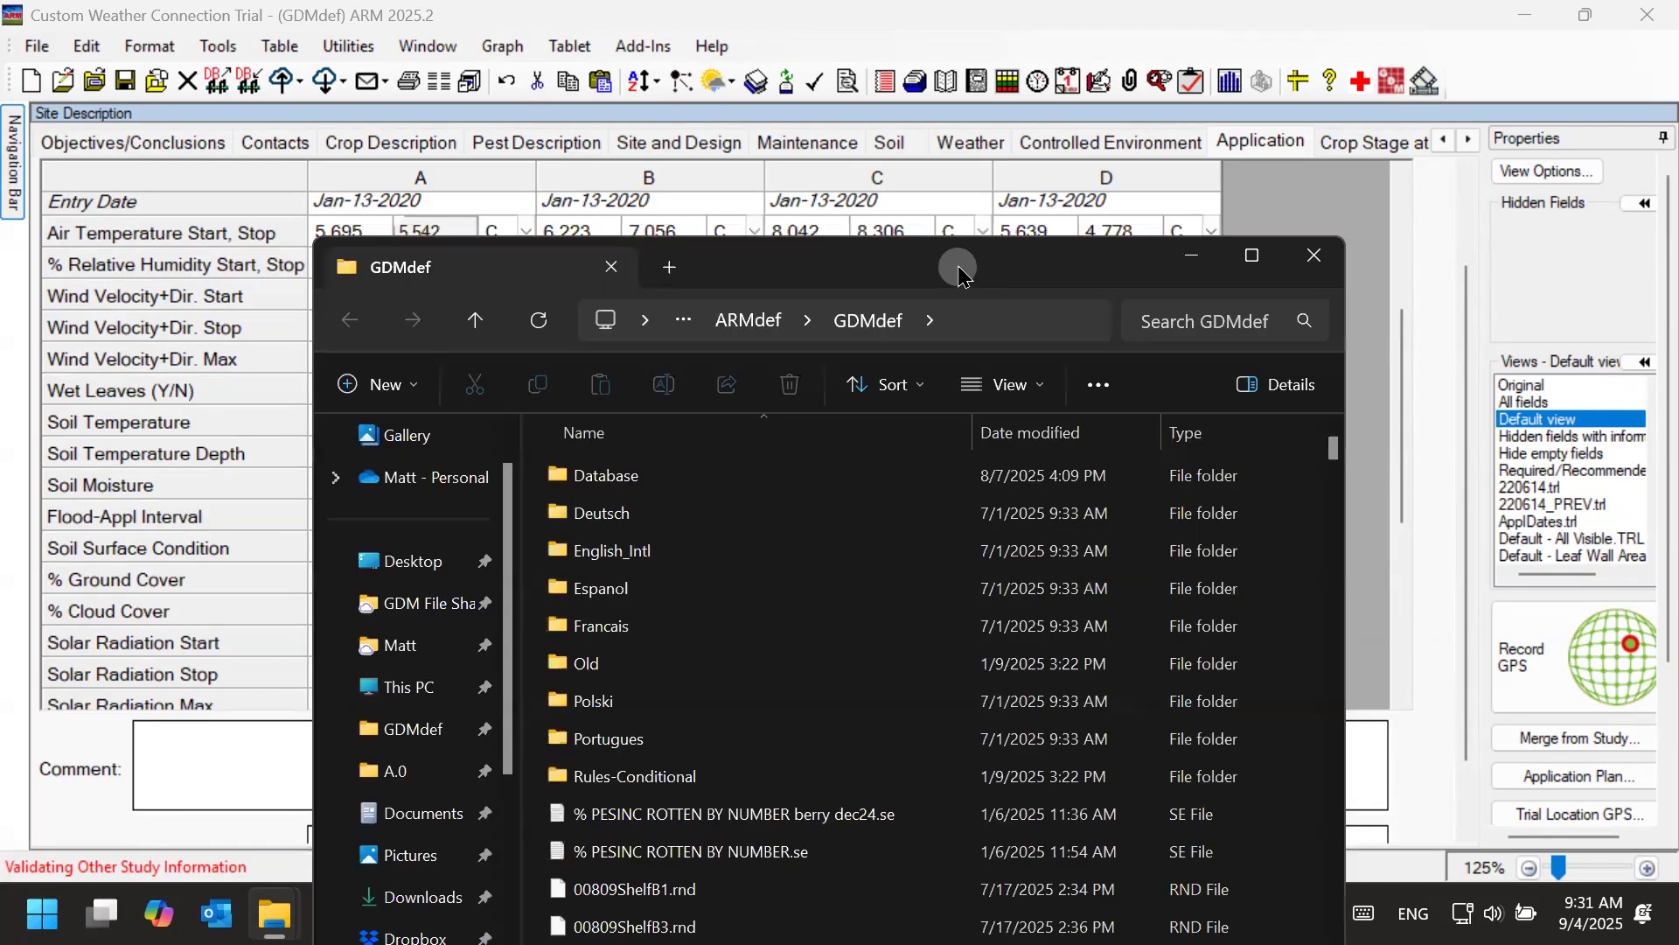
double_click(956, 262)
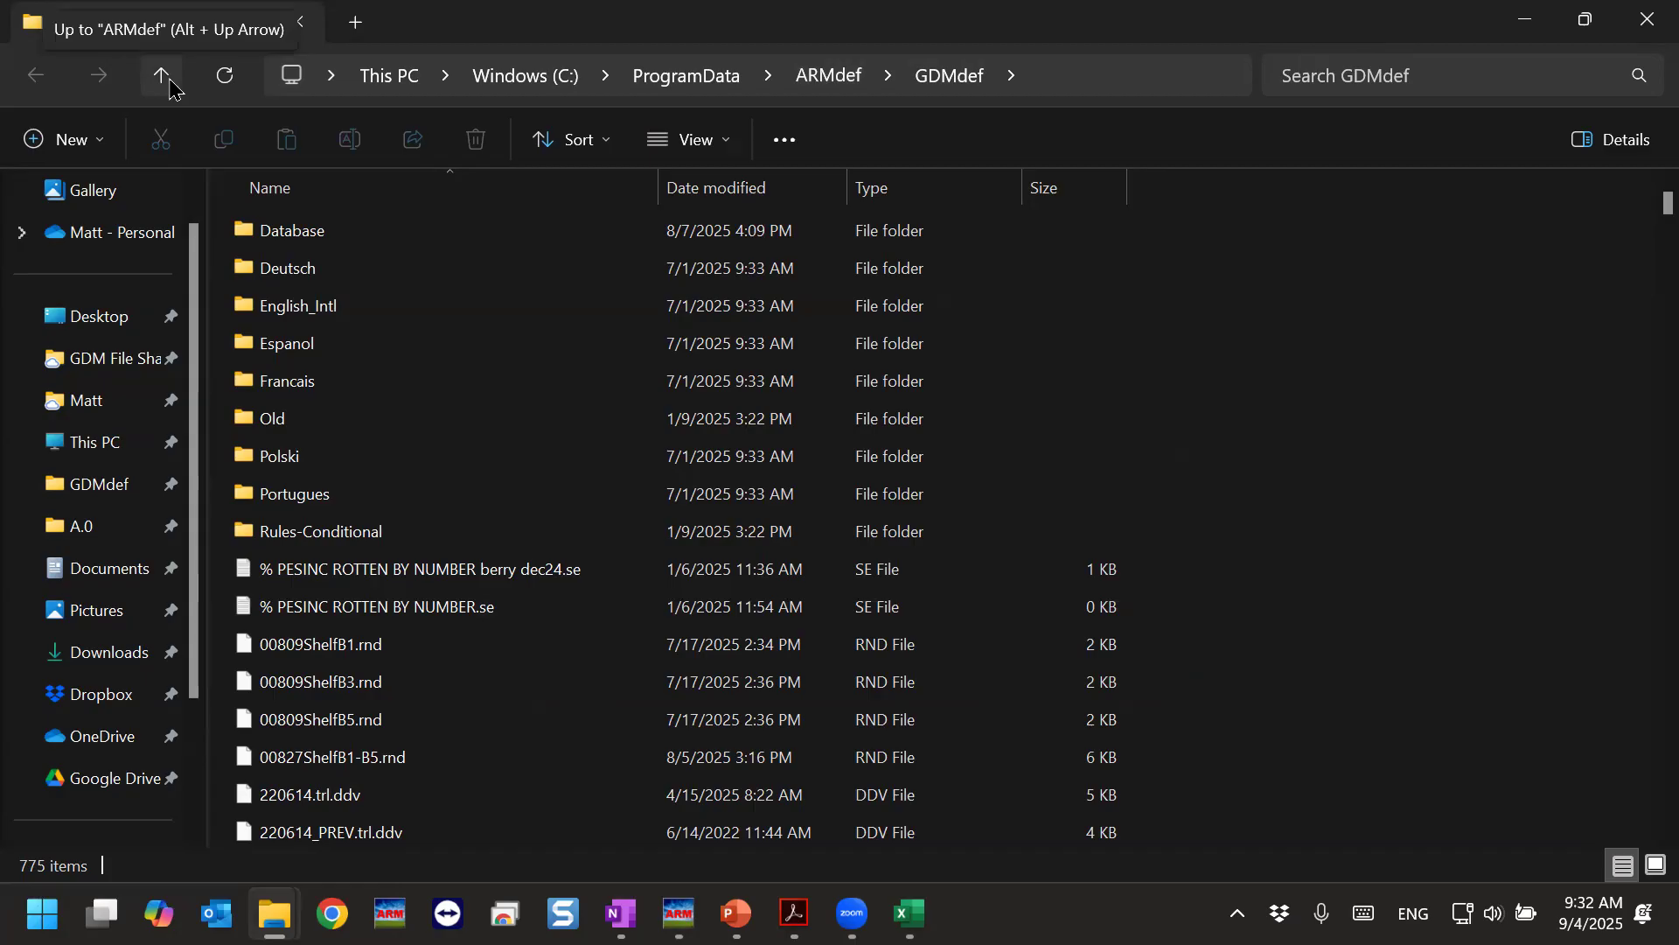
click(169, 86)
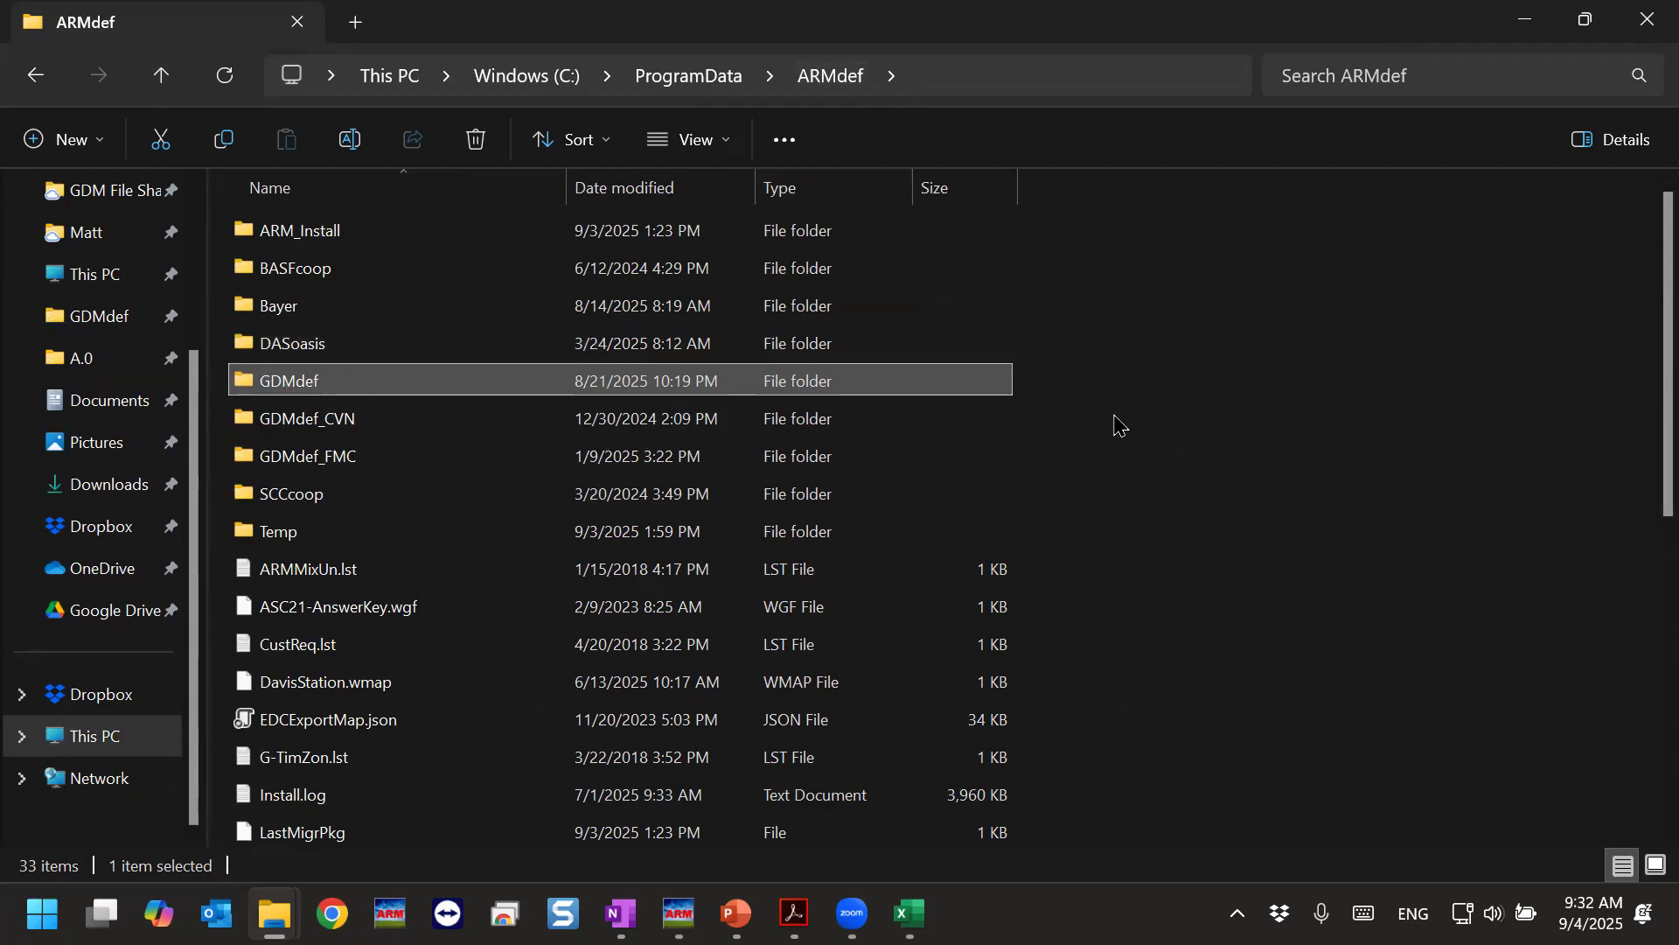
Sort the ARMdef folder by date modified, locate the MyLocalStation-Application and WeatherStation Daily .wmap files, and close File Explorer.
scroll(1071, 448, down, 1)
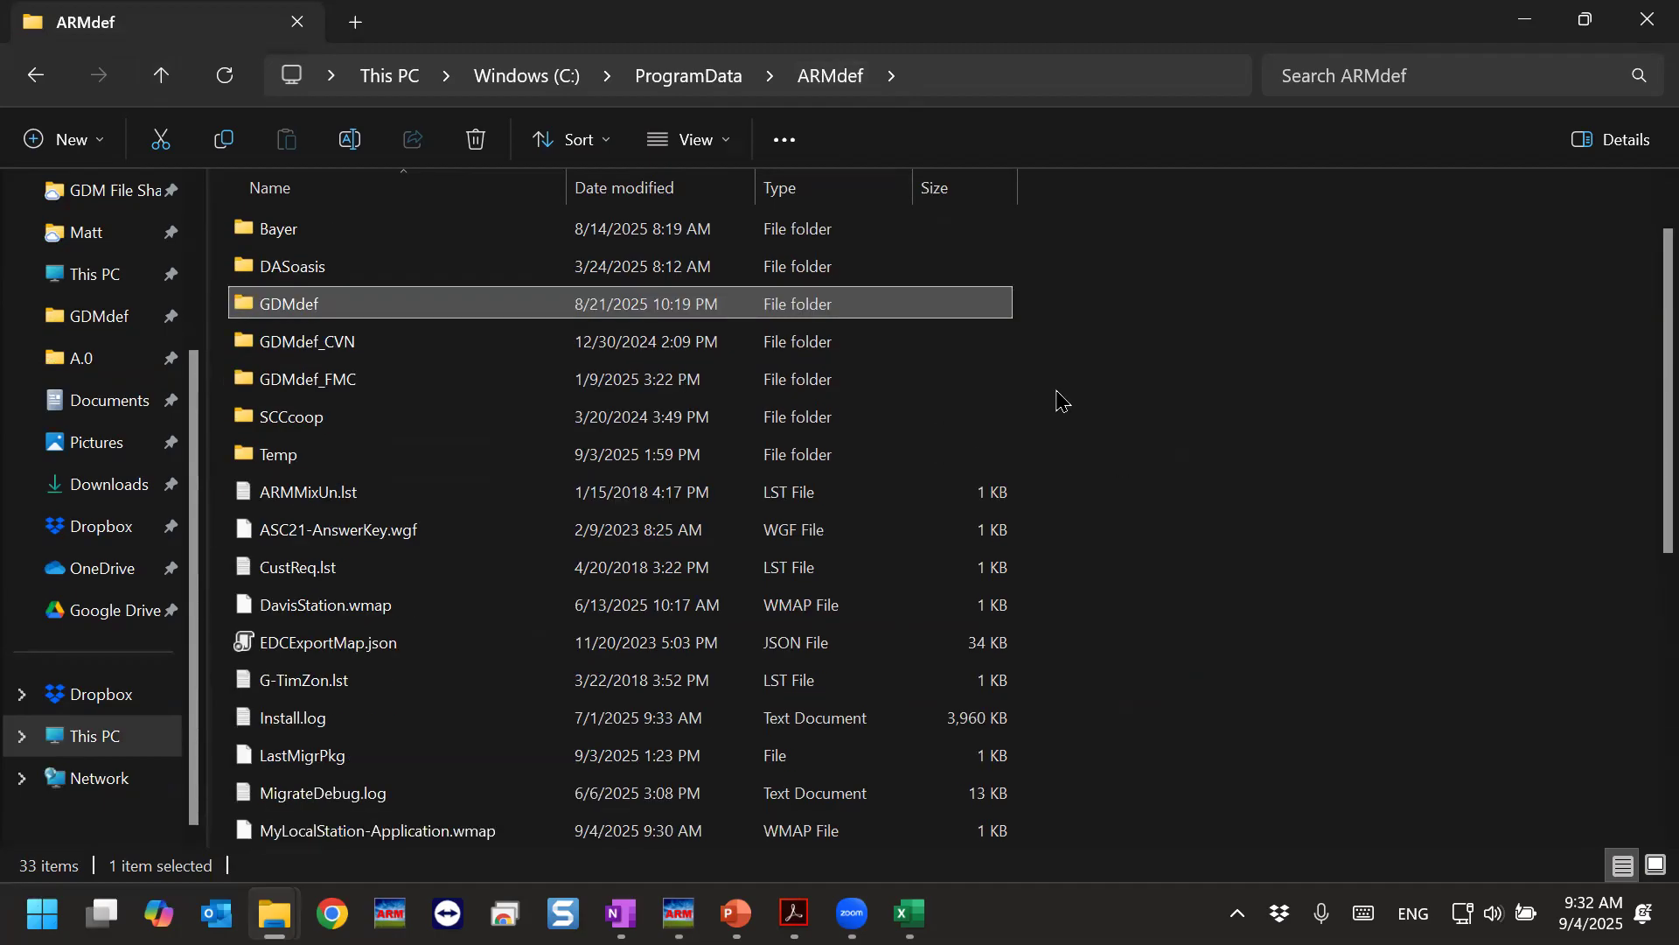
click(674, 188)
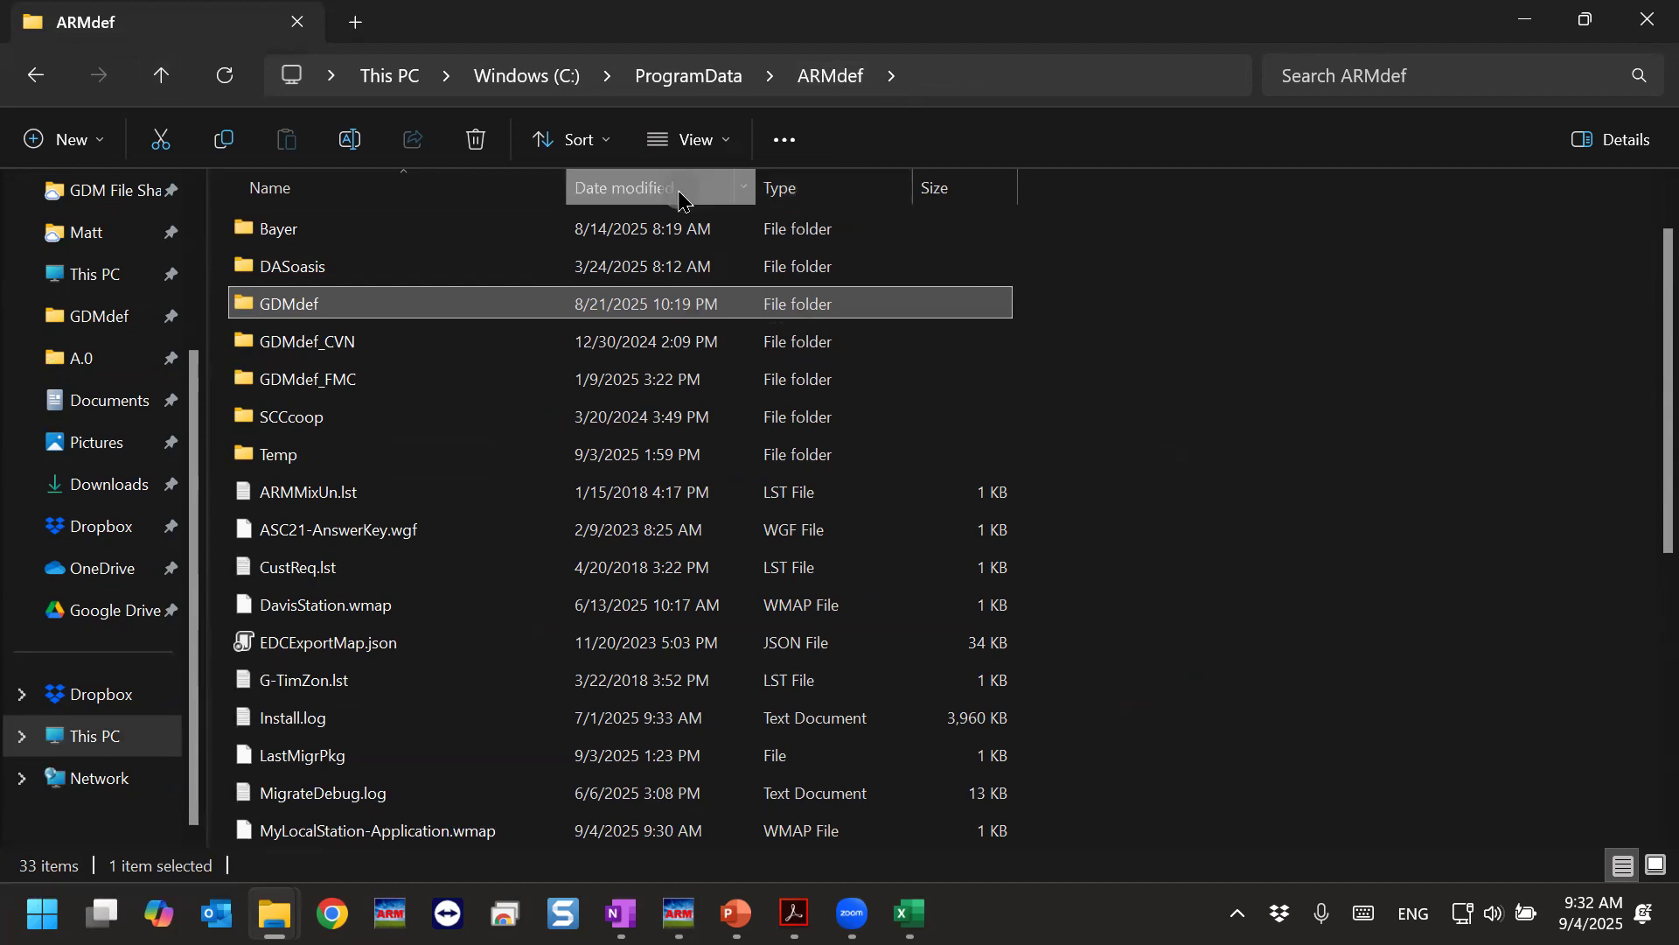
scroll(509, 399, up, 4)
click(325, 230)
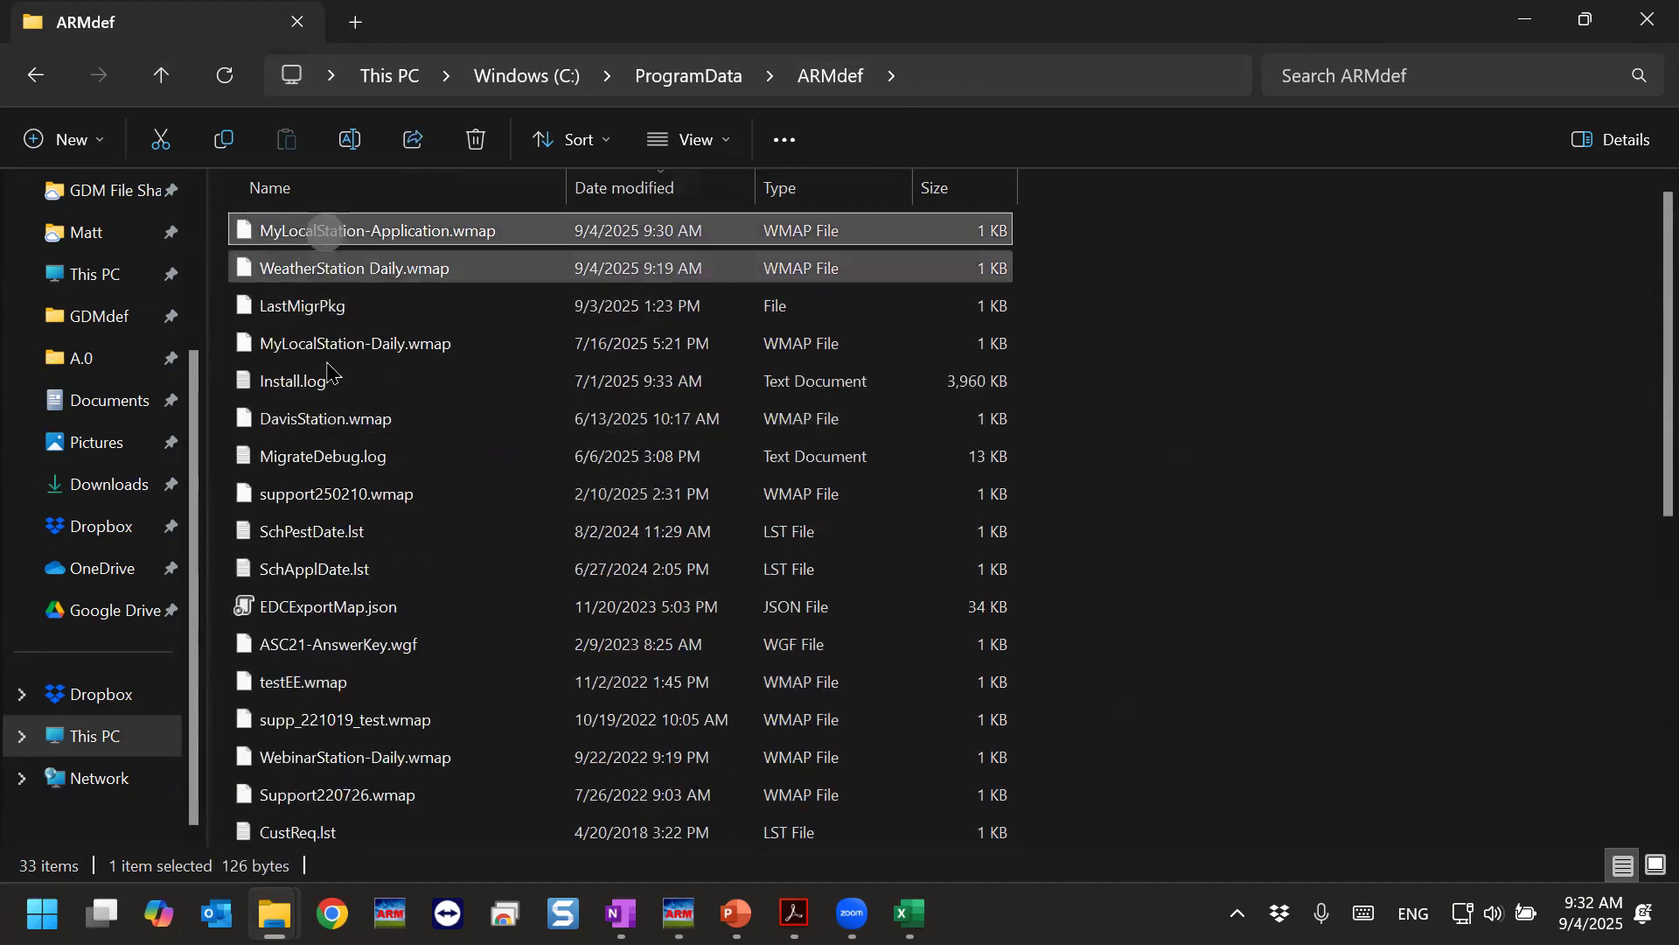
click(376, 279)
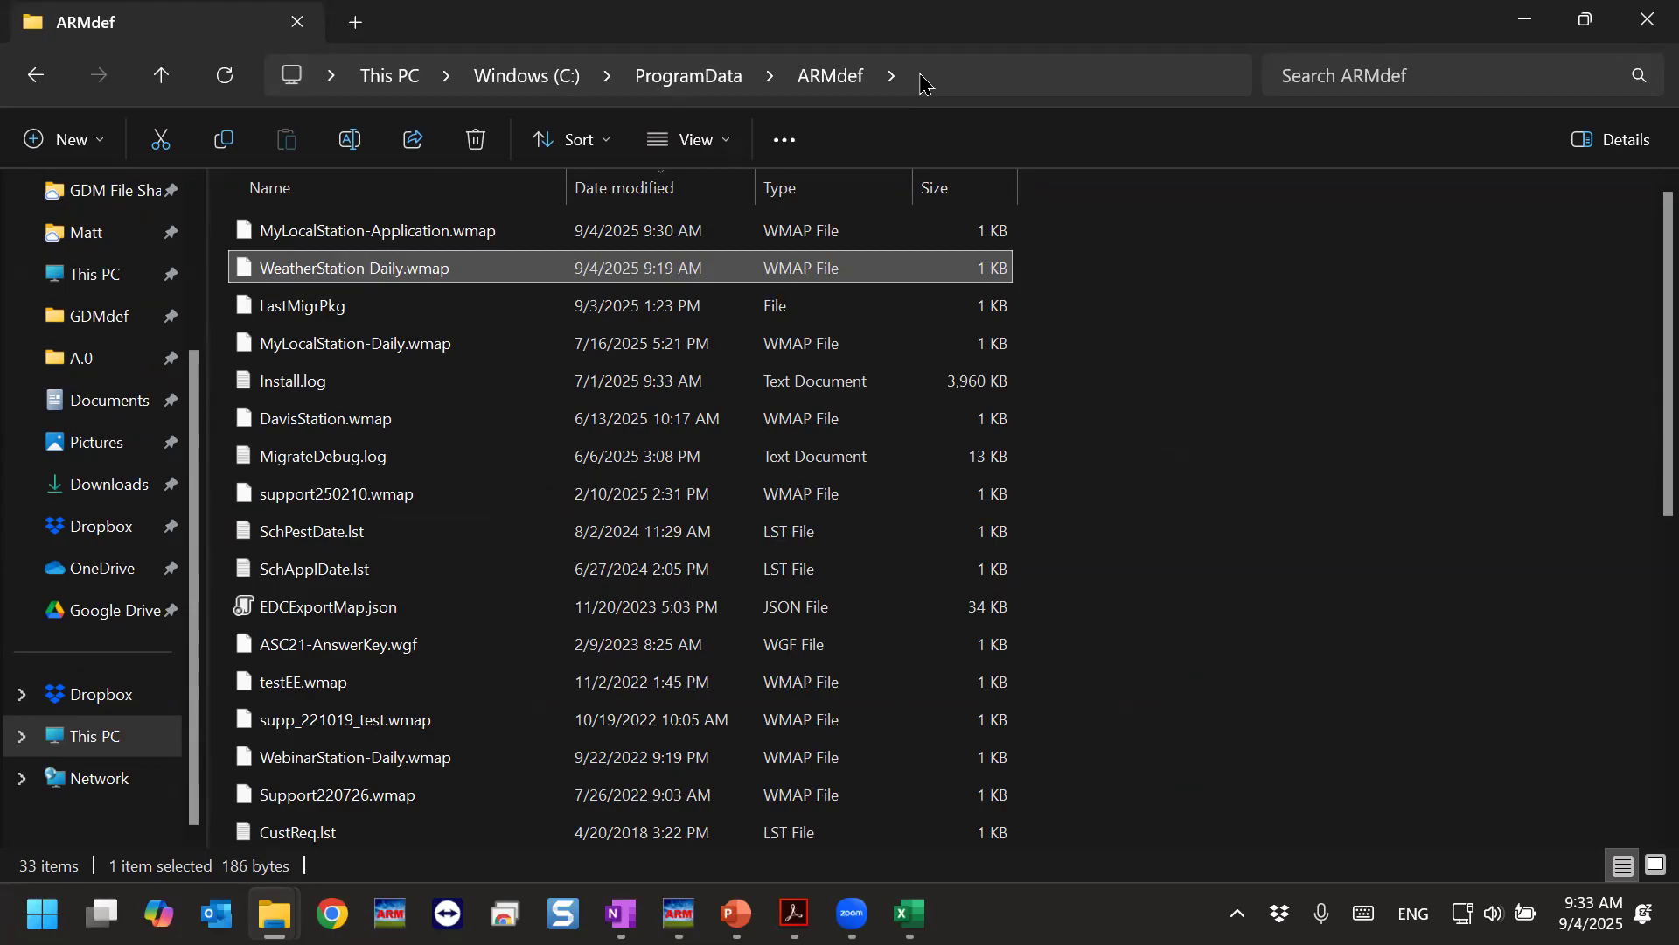
click(1313, 350)
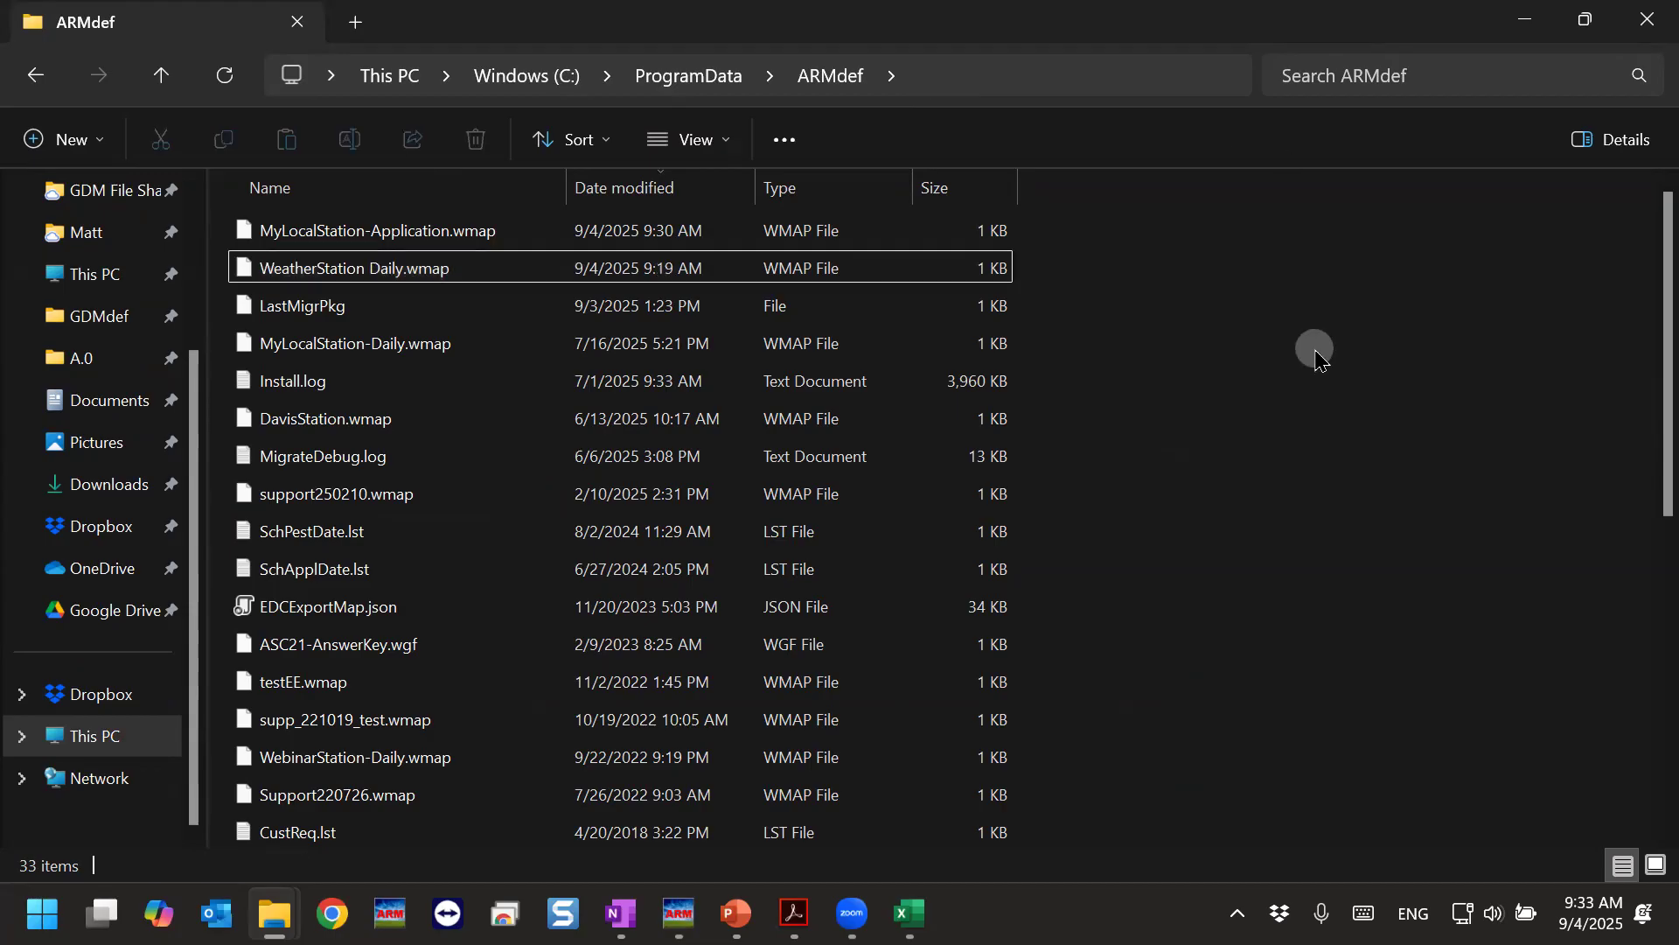
click(1647, 19)
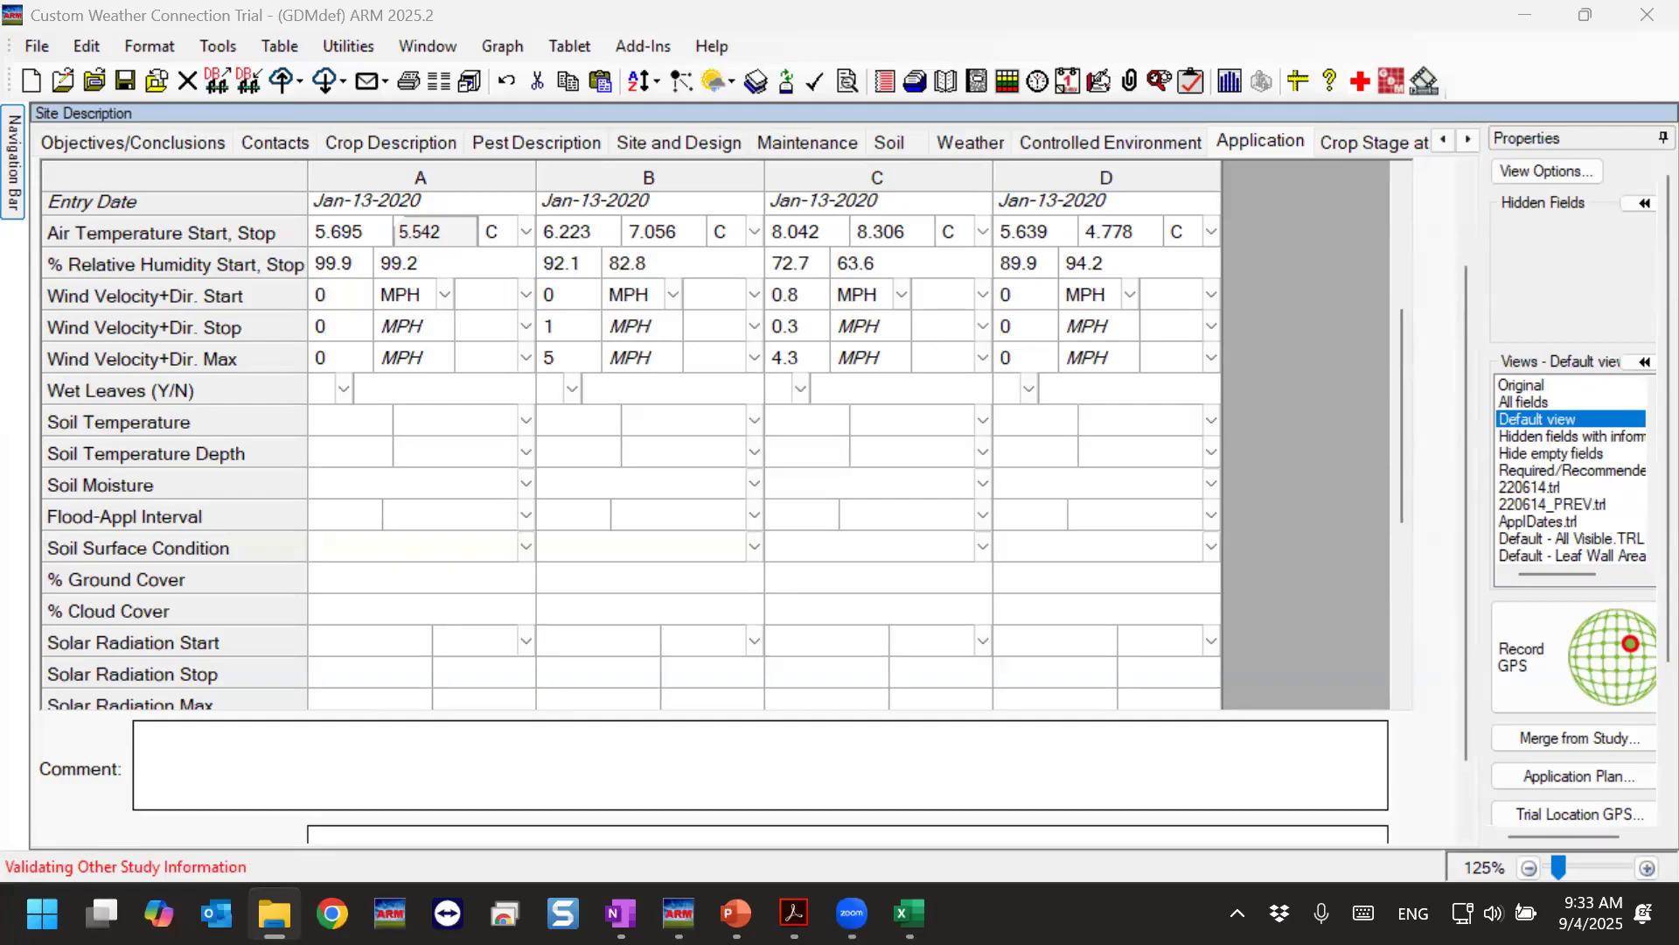
Close the Custom Weather Connection trial without saving changes and open the 2020-Tutorial-attach_img trial from the study list.
click(295, 514)
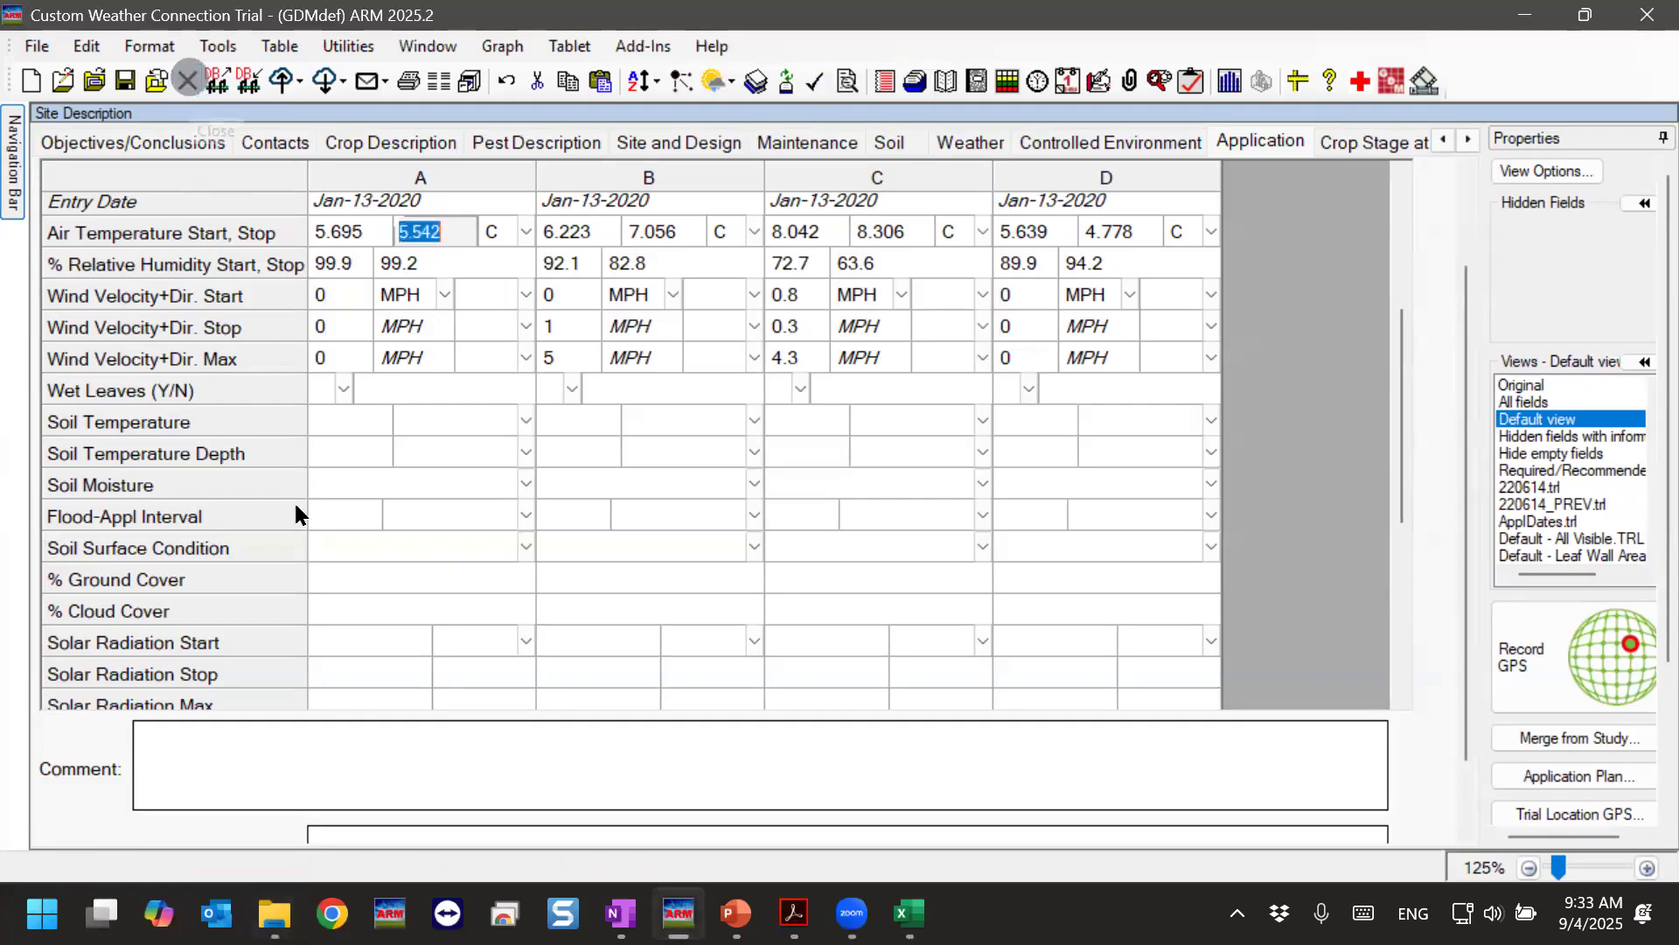
click(188, 80)
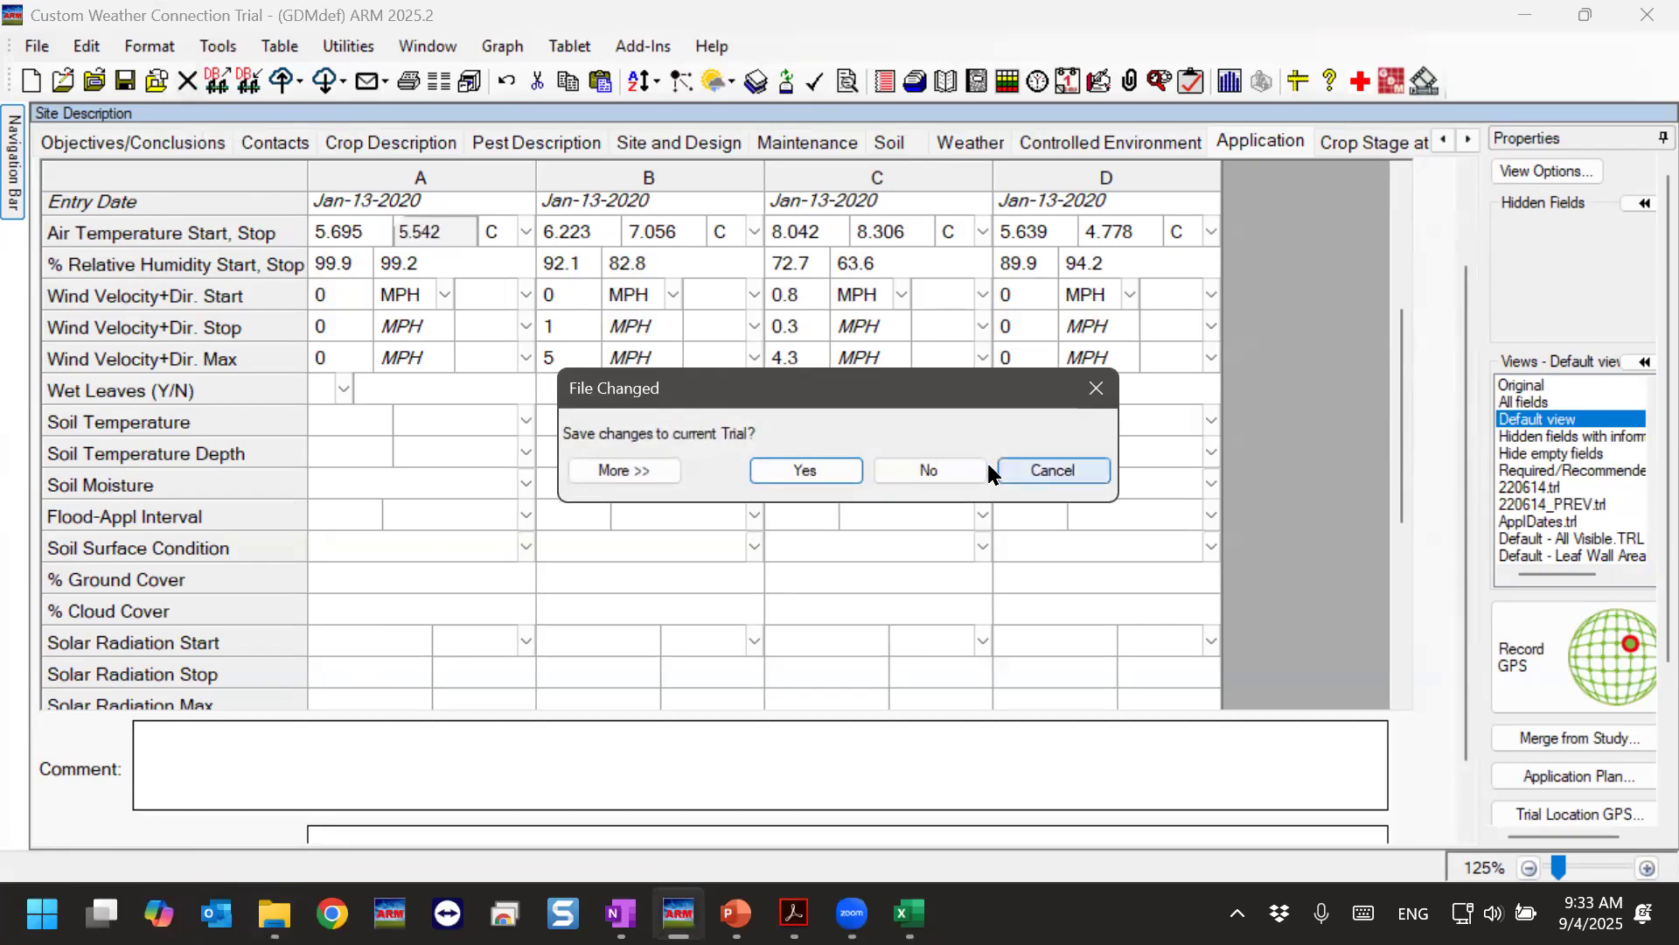
click(942, 477)
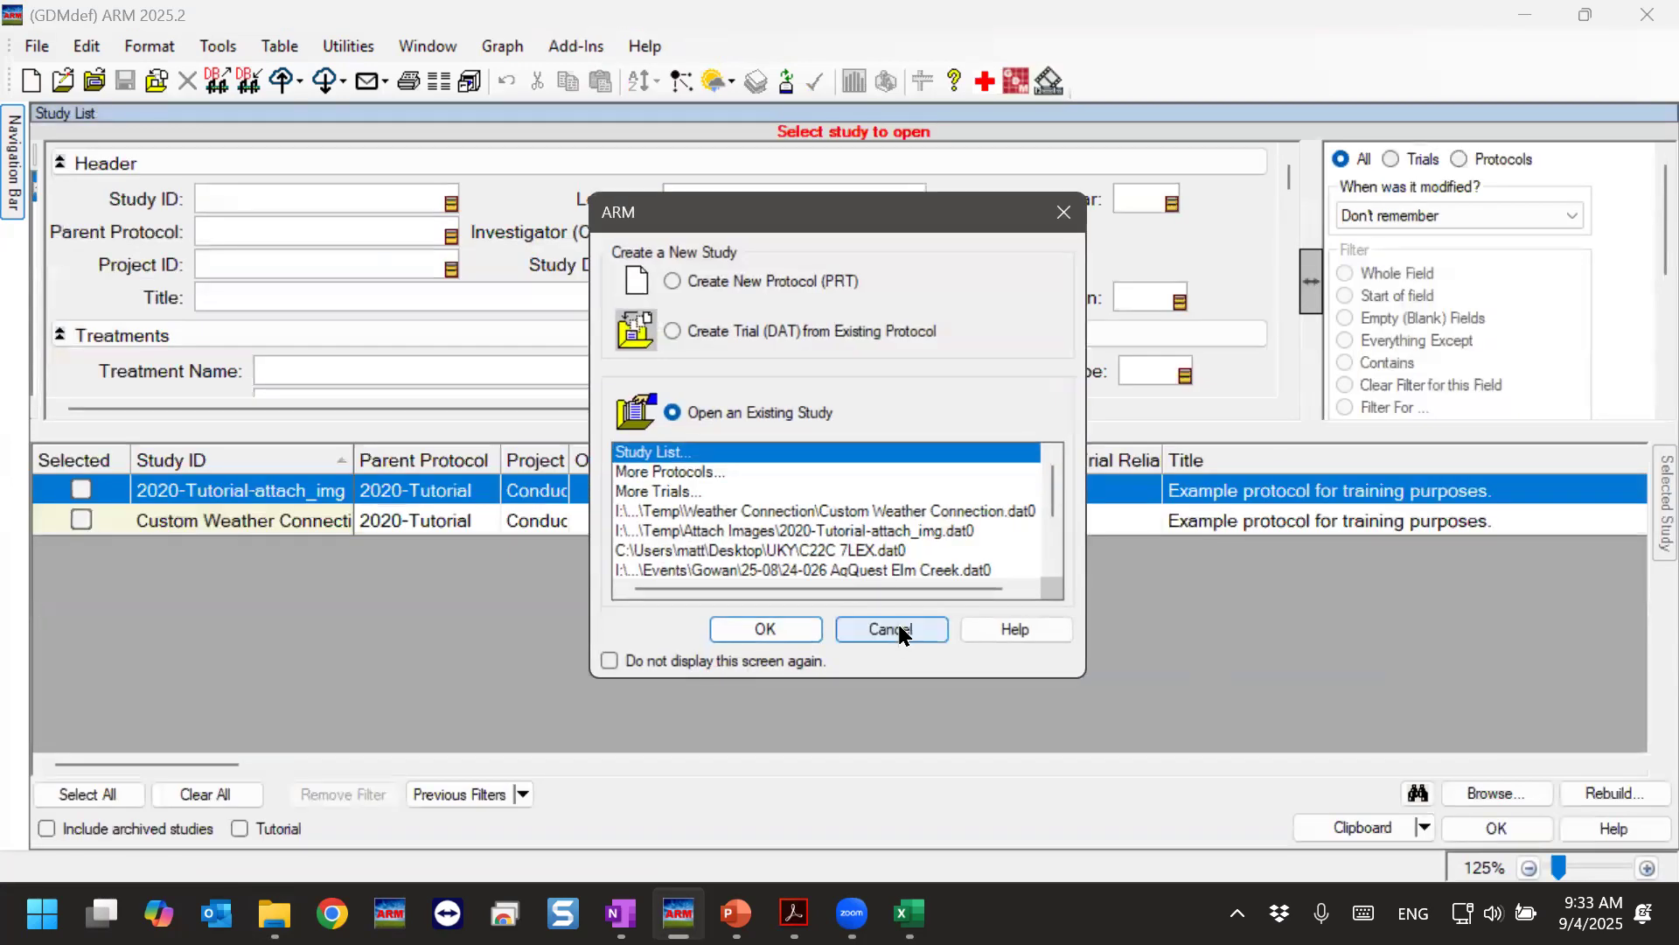
click(898, 623)
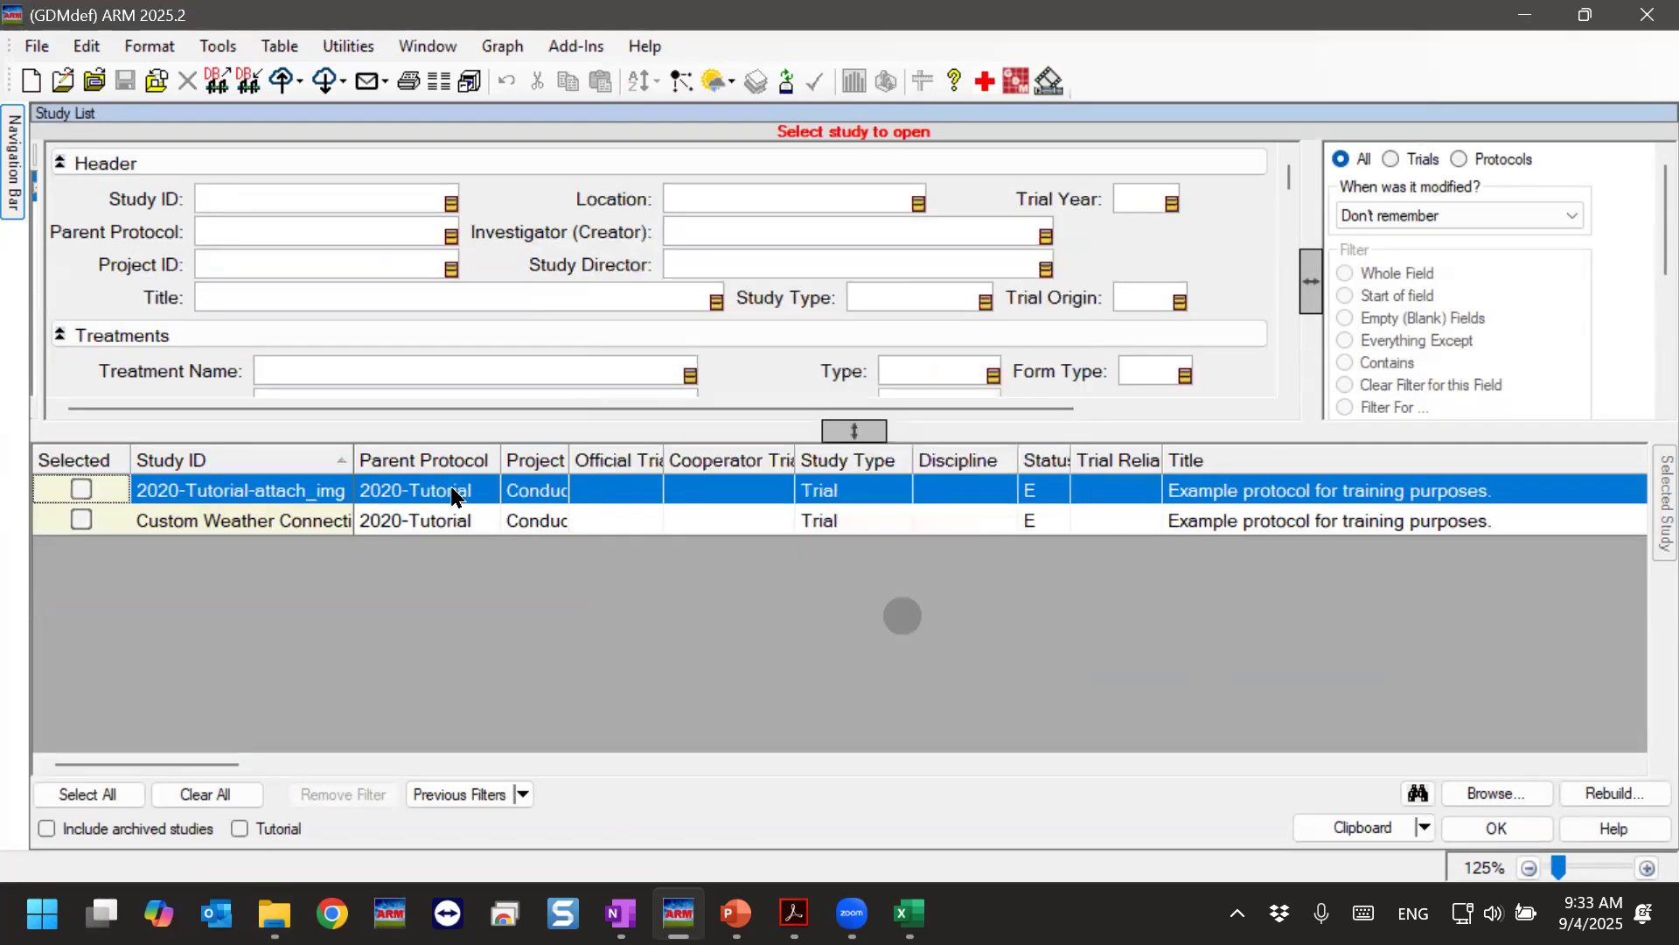
double_click(235, 501)
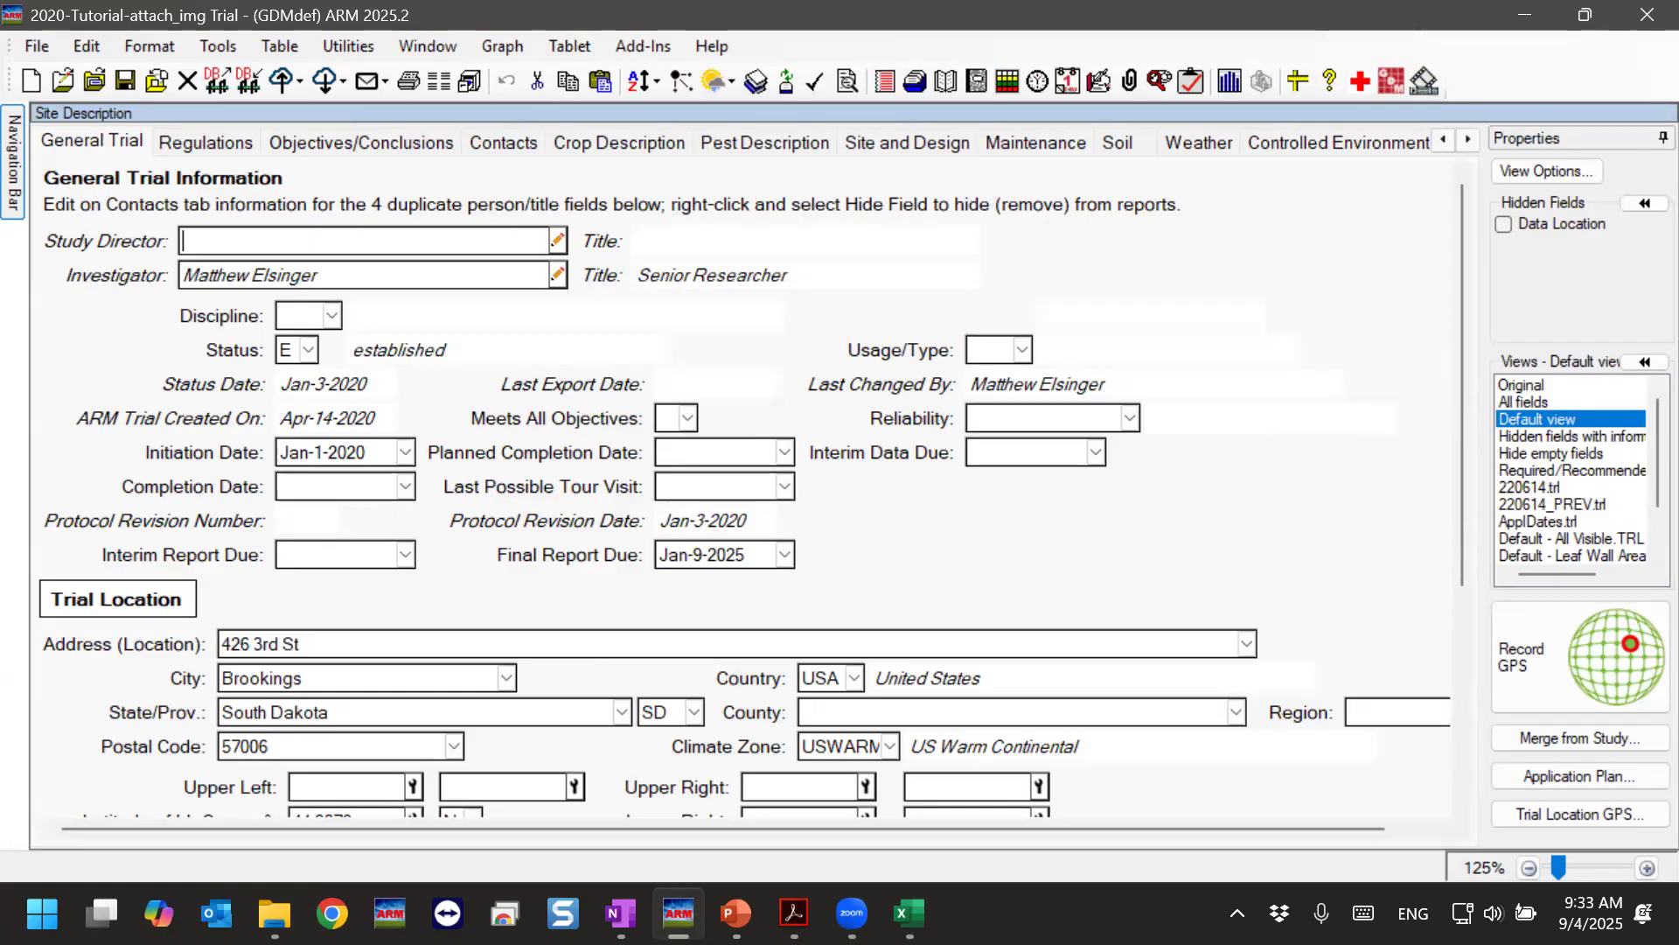
Switch to the Attach Plot Photos presentation in PowerPoint to view its slide on attaching images, and return to ARM.
key(alt+Tab)
mouse_move(431, 803)
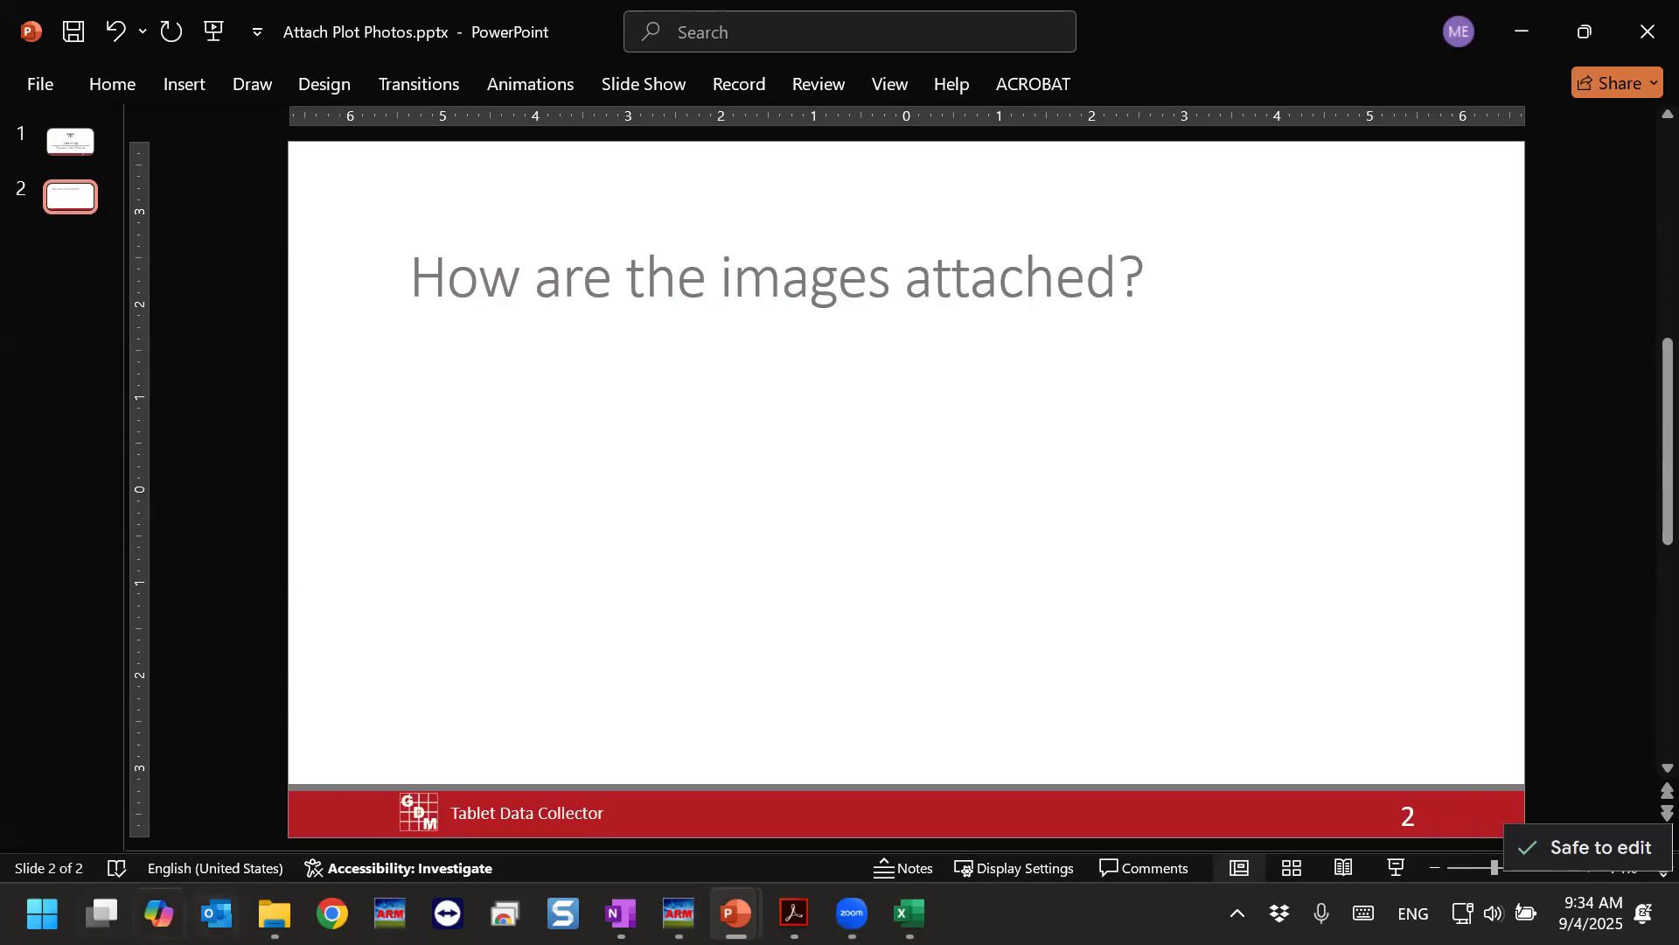
mouse_move(678, 913)
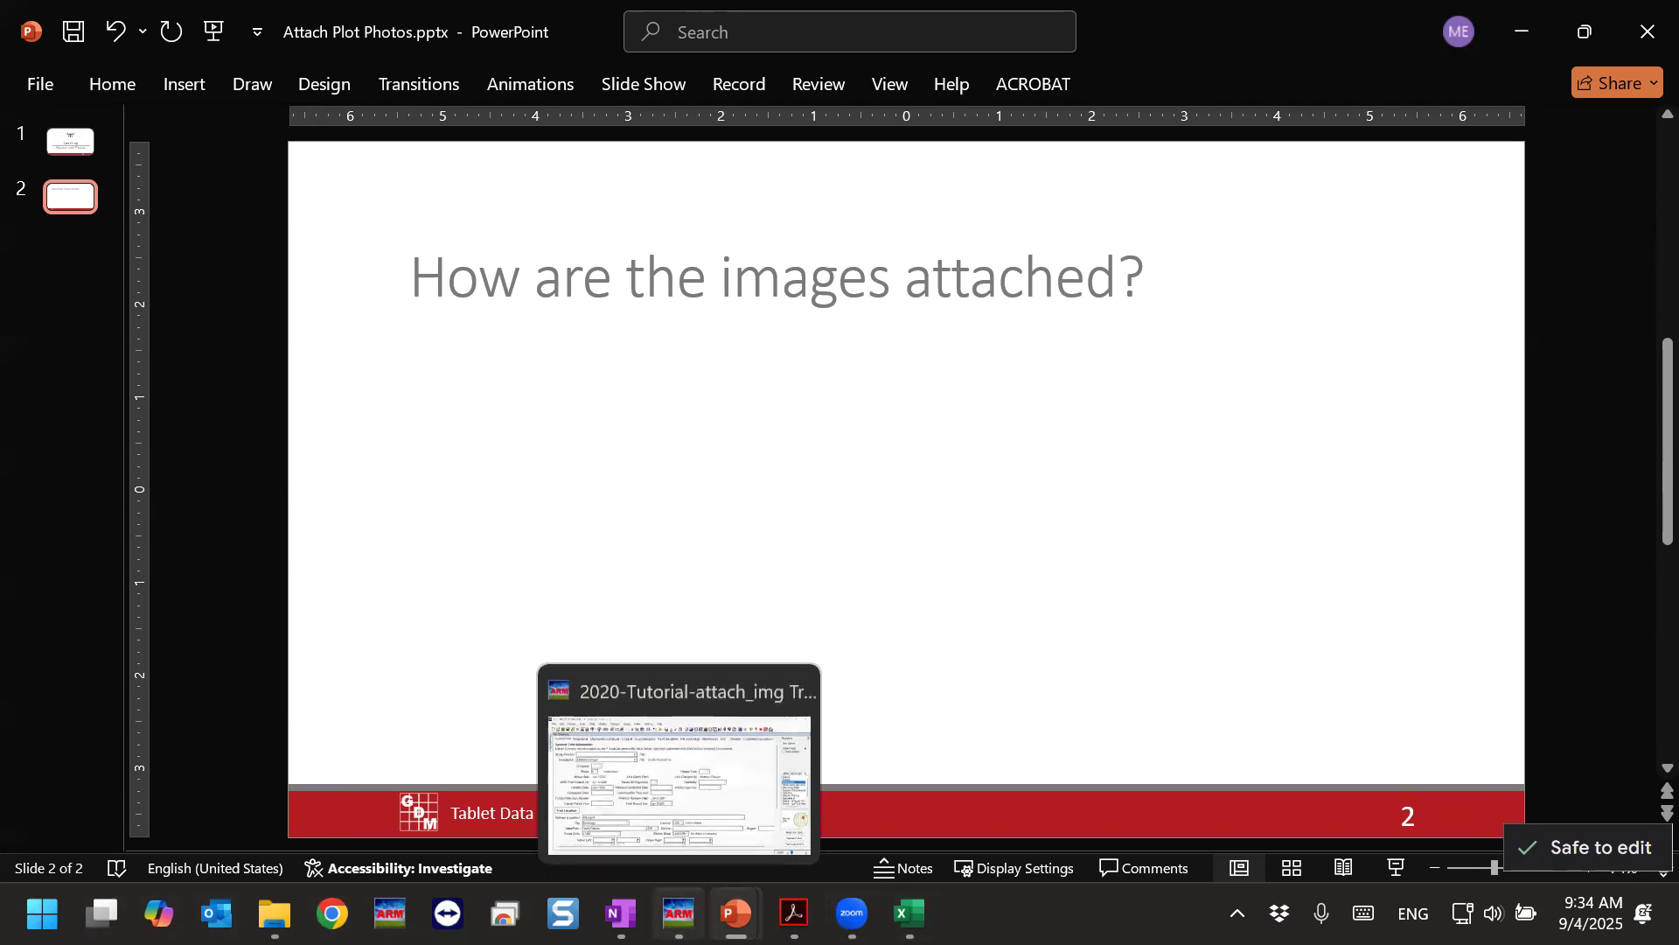
click(660, 798)
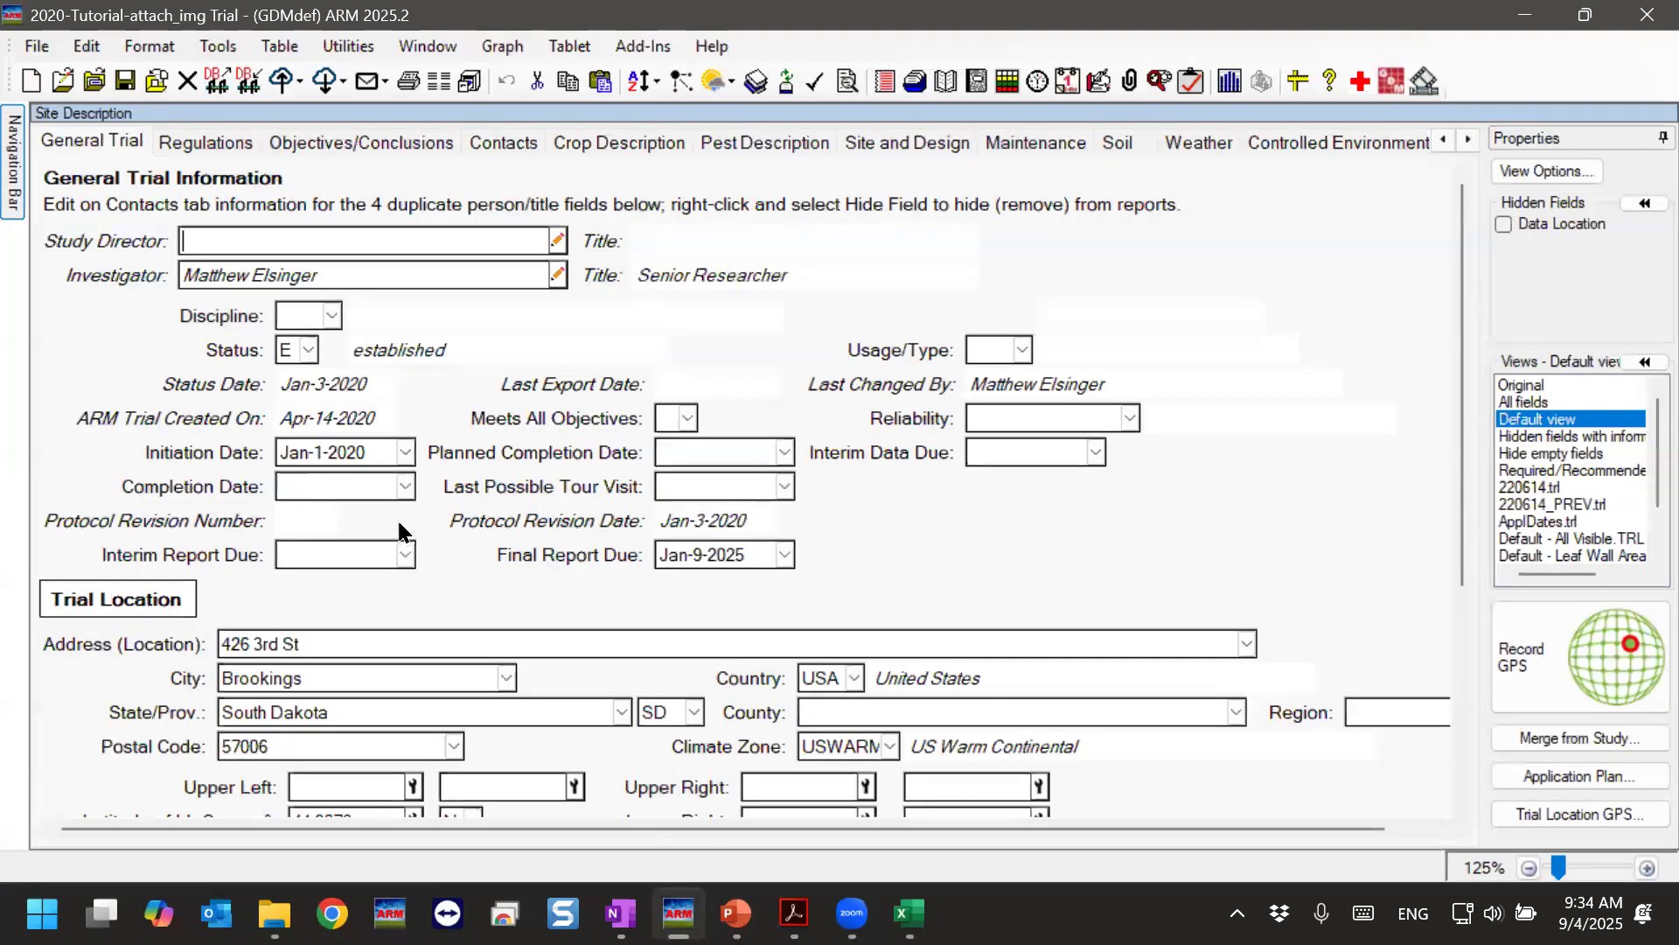
Open the trial's assessment data, select plot 101 in column 1, and bring up the image attachment options in its properties.
click(428, 46)
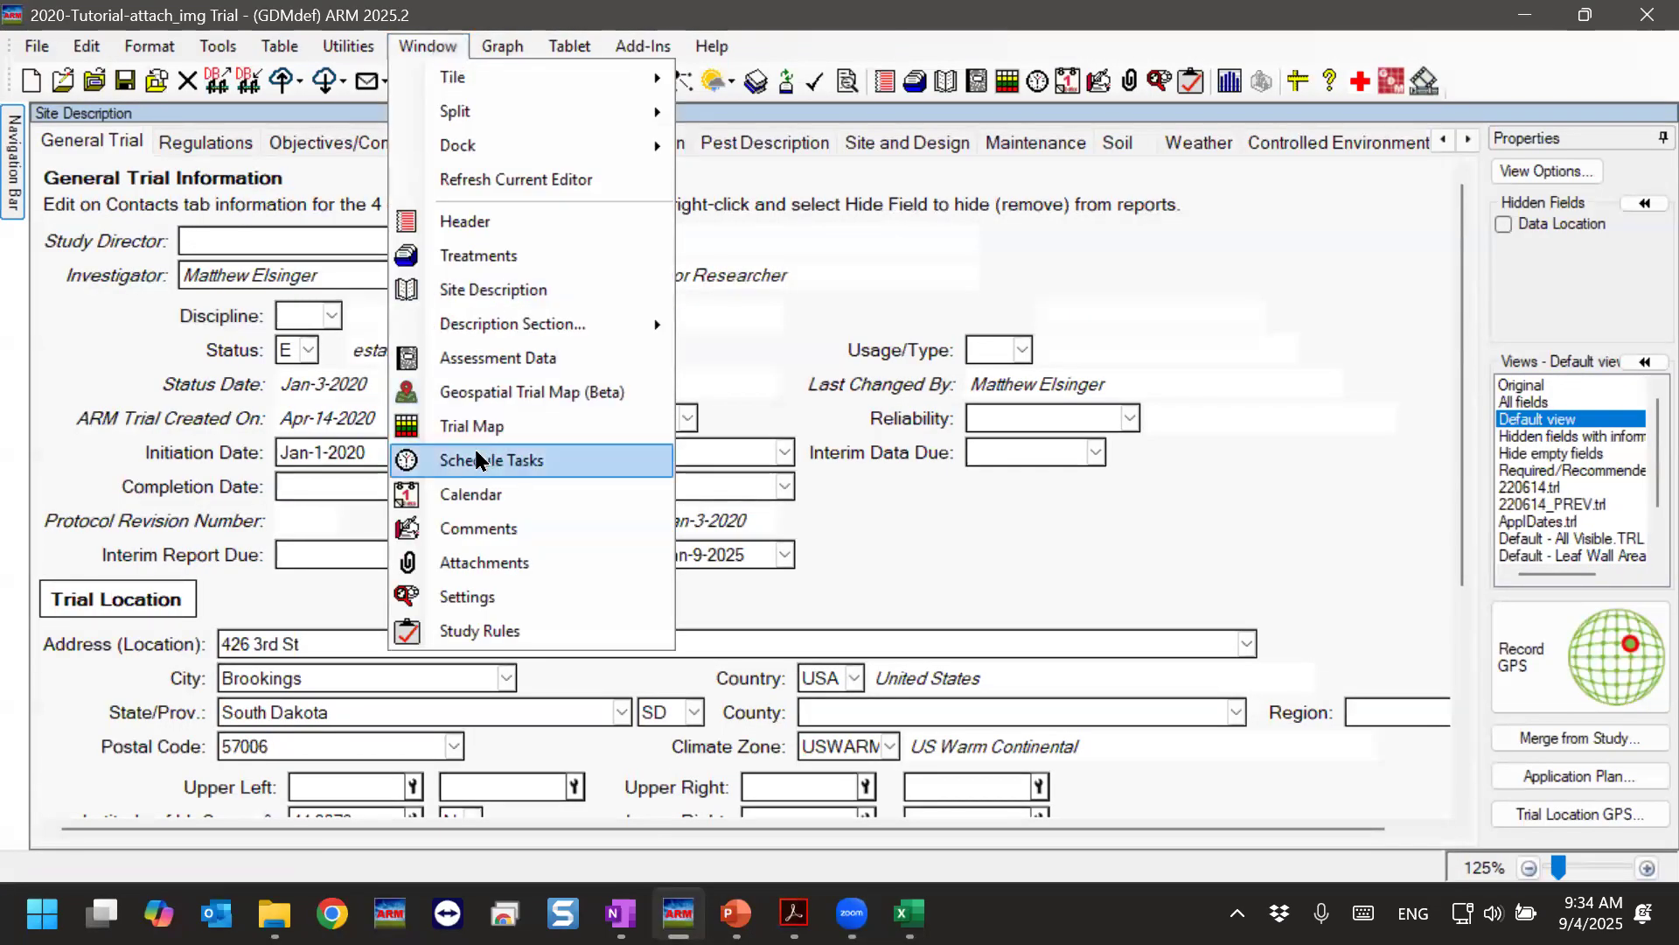
click(494, 358)
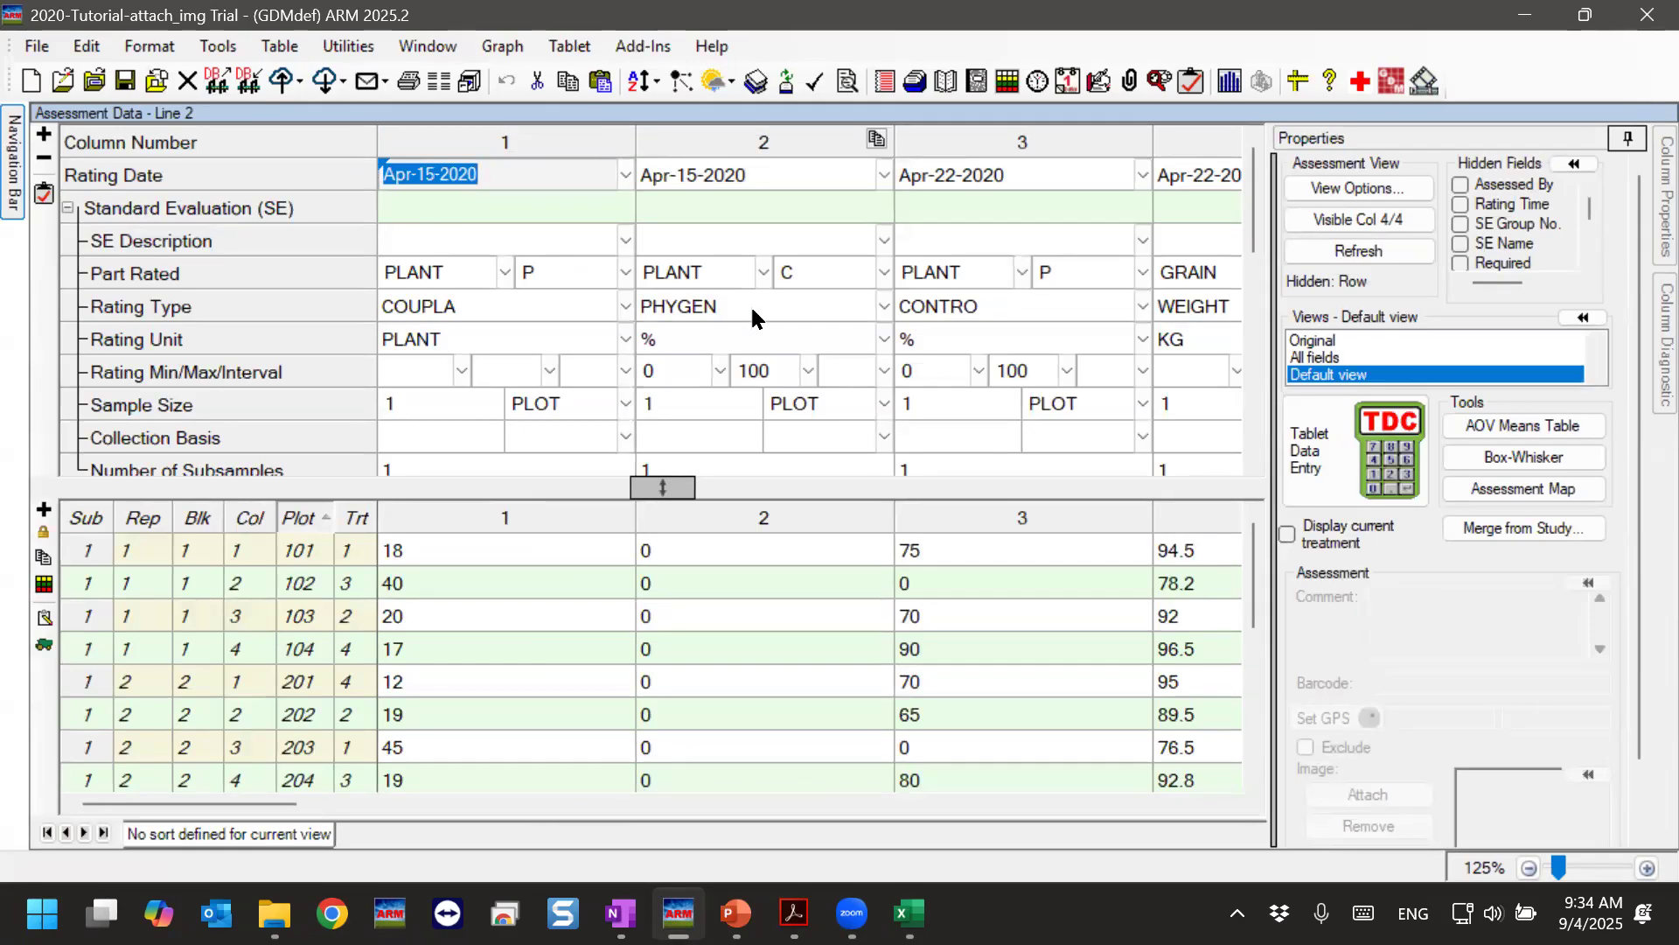
click(412, 551)
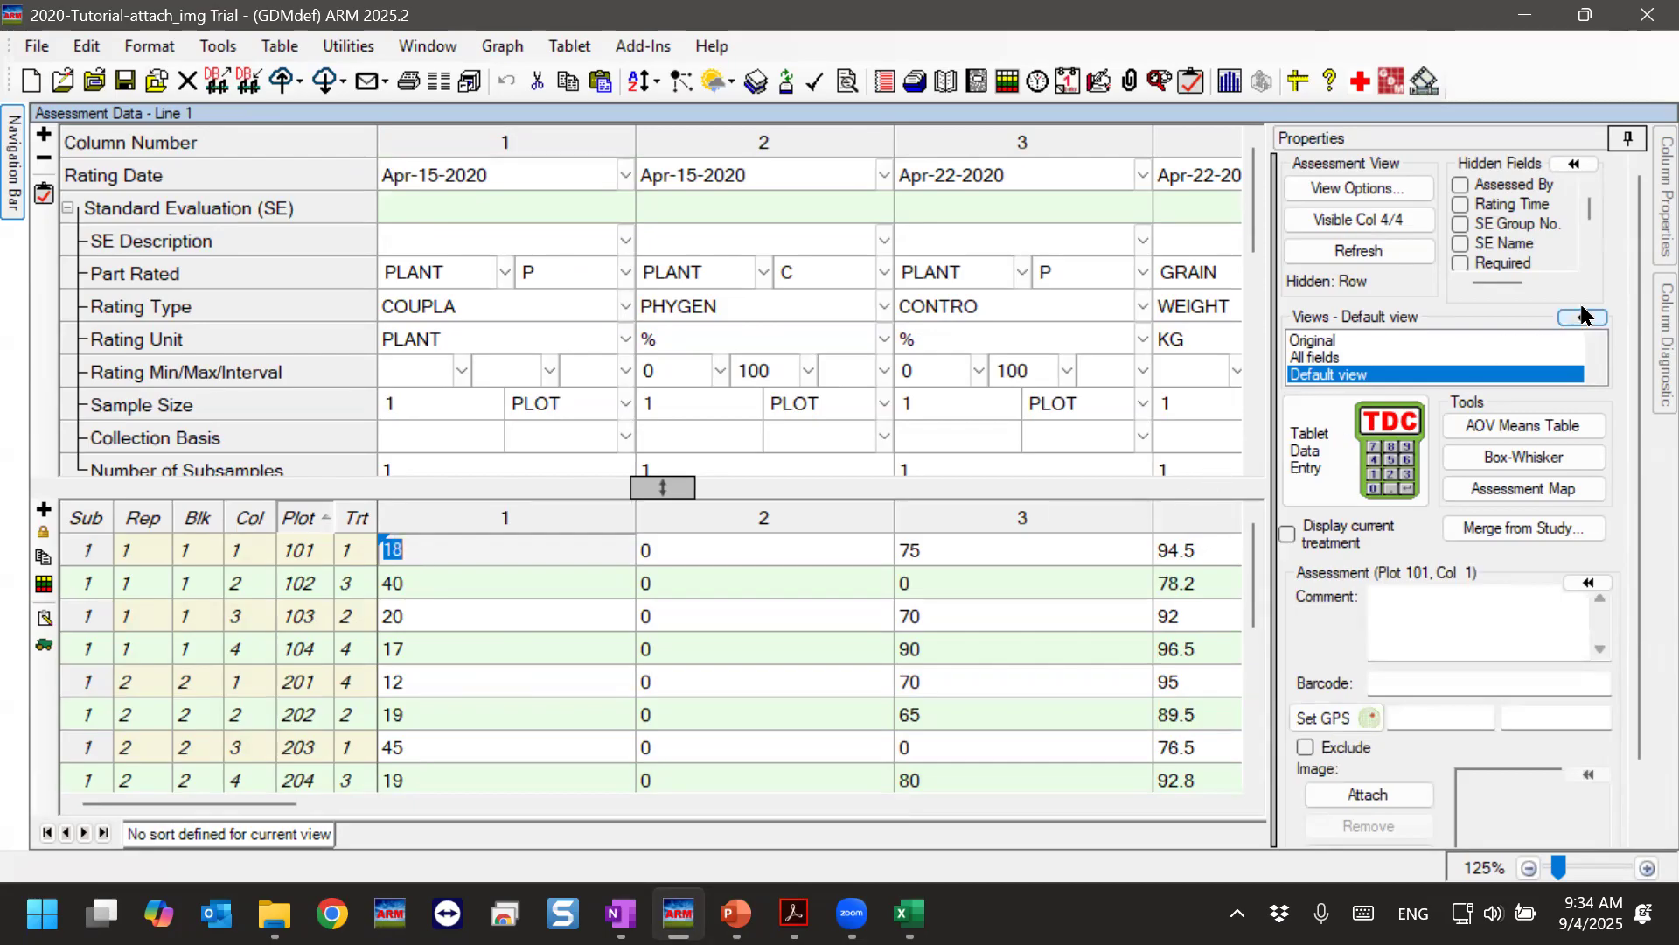
click(1309, 145)
drag(1638, 254, 1639, 522)
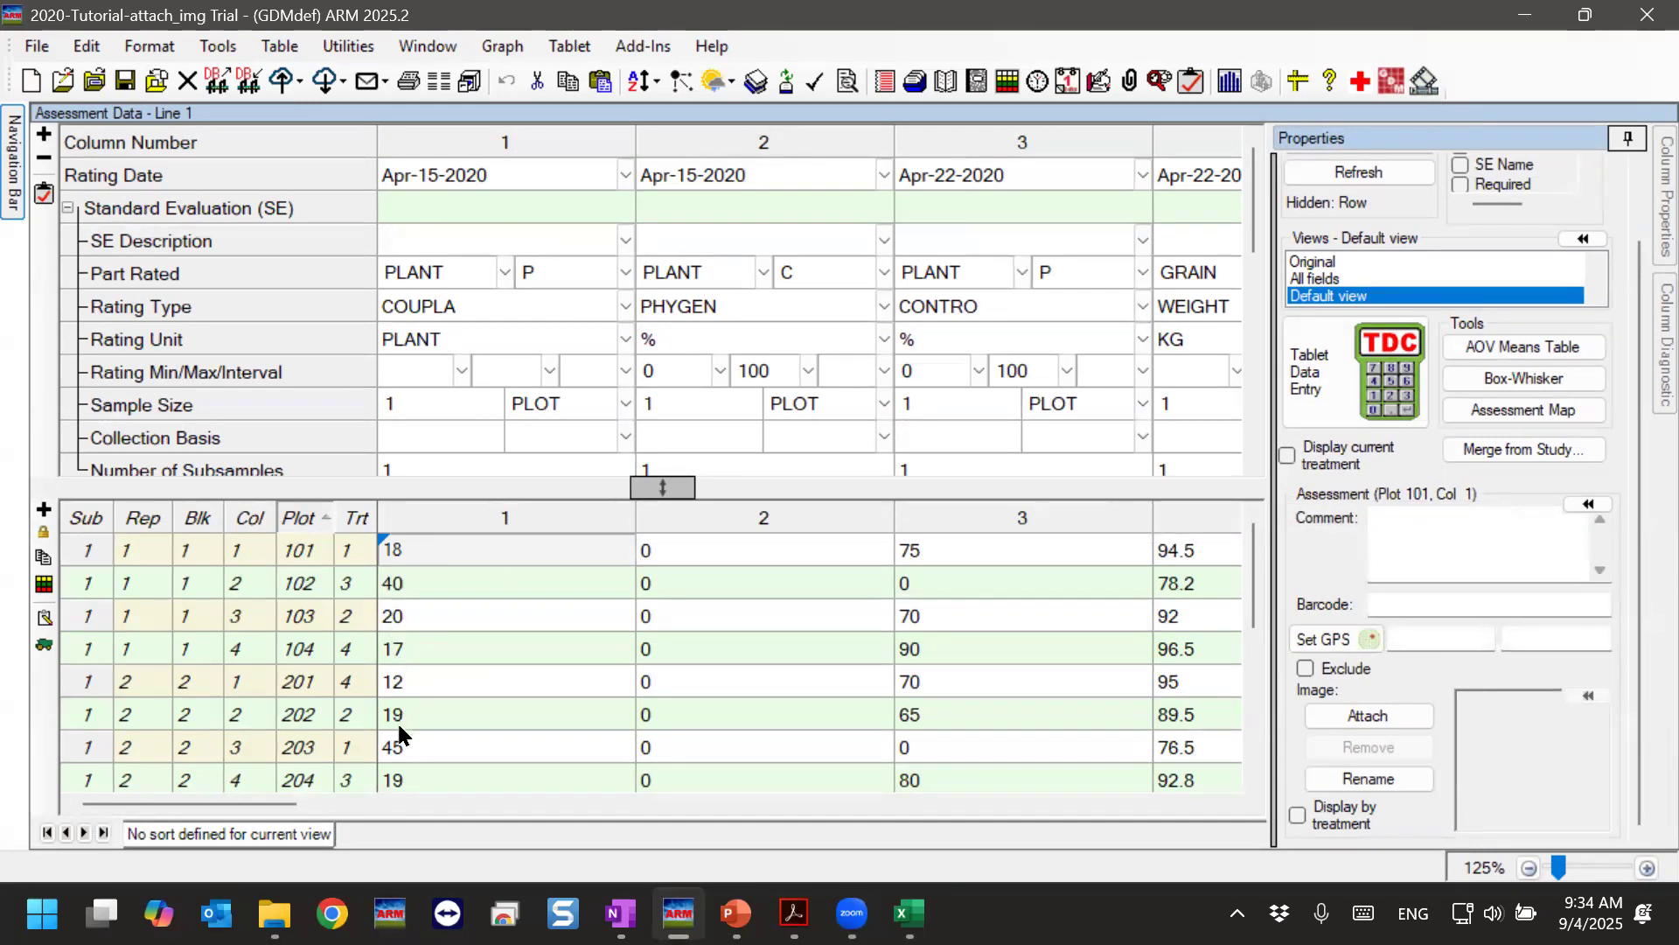
click(1436, 551)
click(1431, 606)
click(1552, 637)
click(1305, 669)
click(1343, 673)
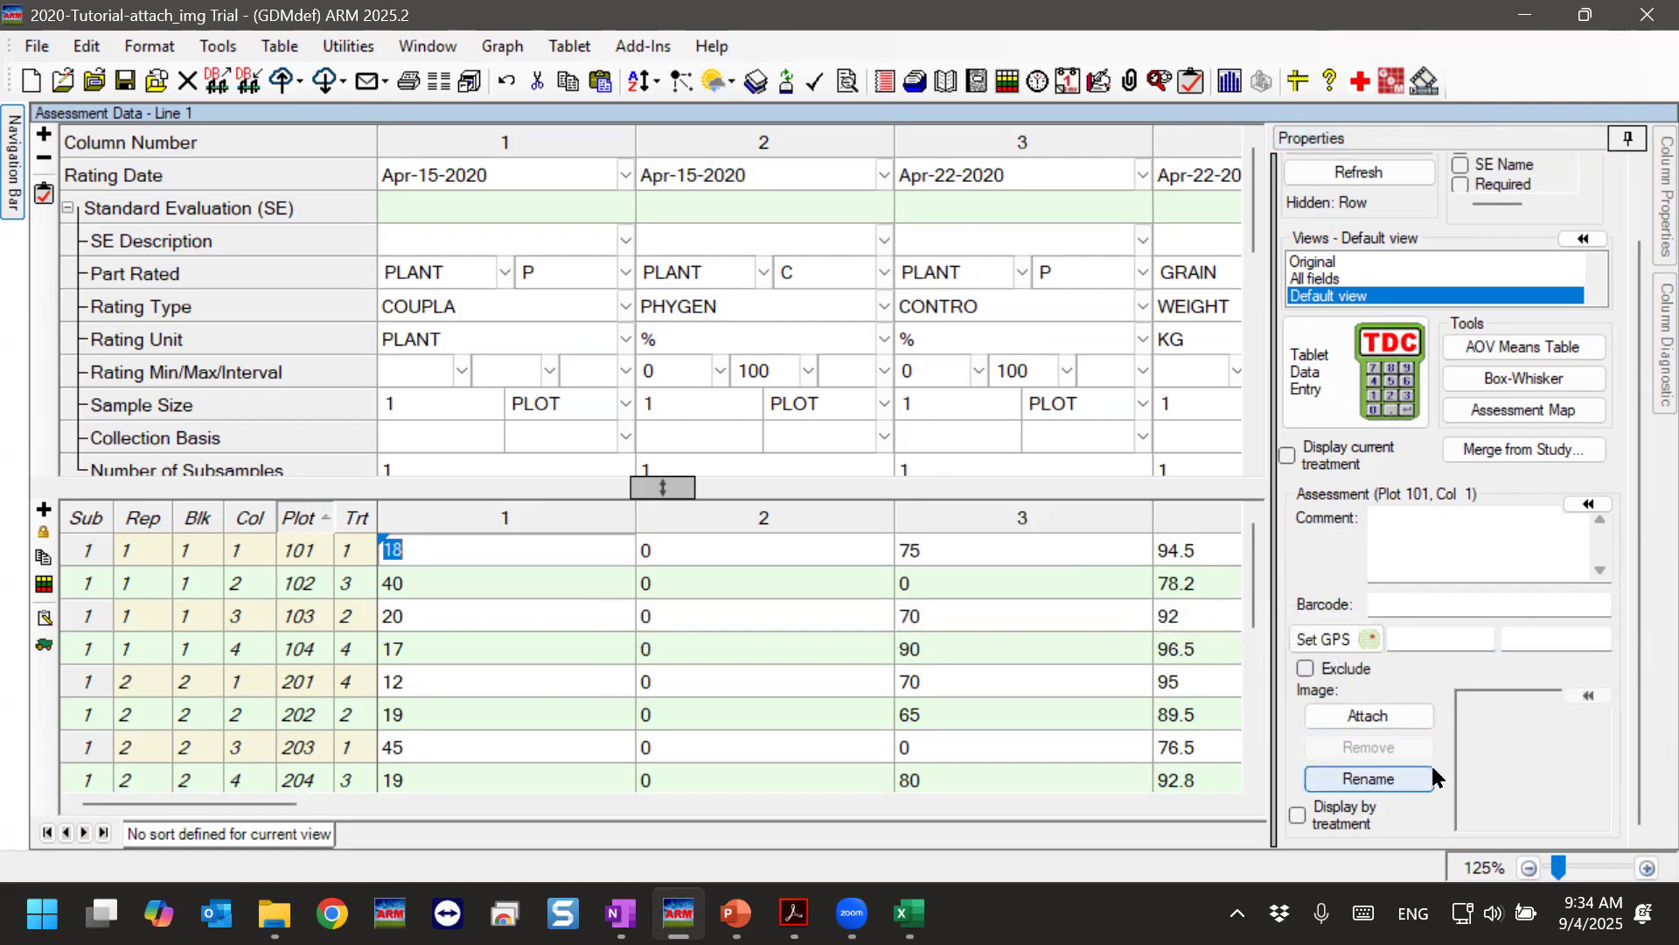
click(1309, 689)
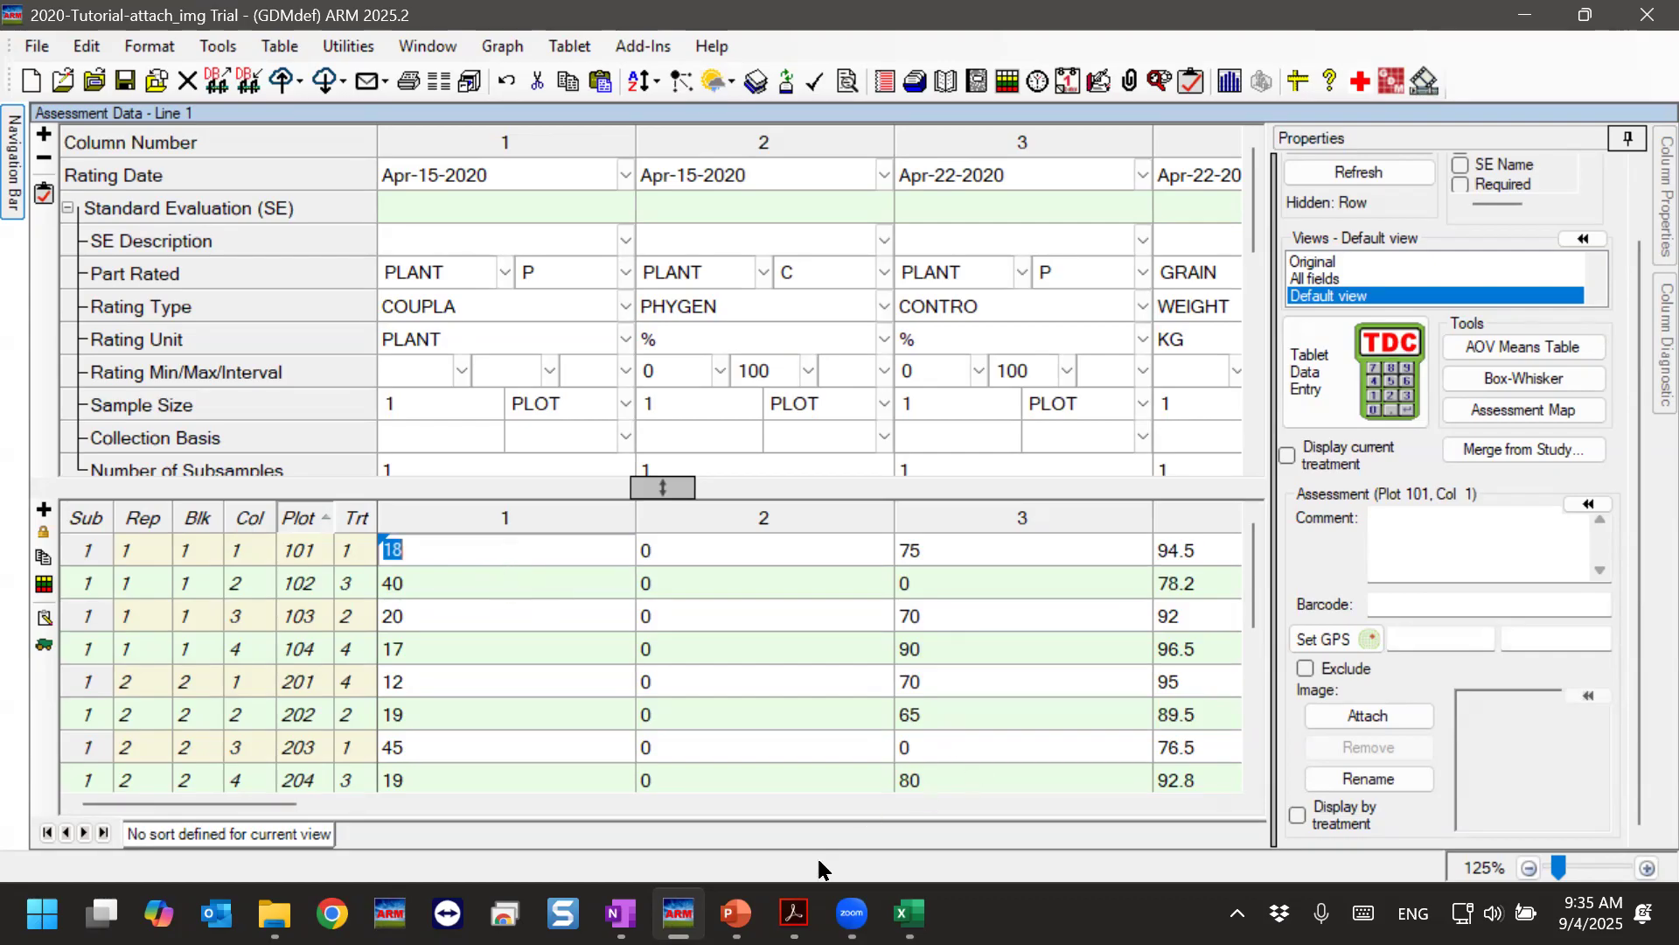
Switch to the Attach Plot Photos presentation in PowerPoint to view the "How are the images attached?" slide.
mouse_move(735, 913)
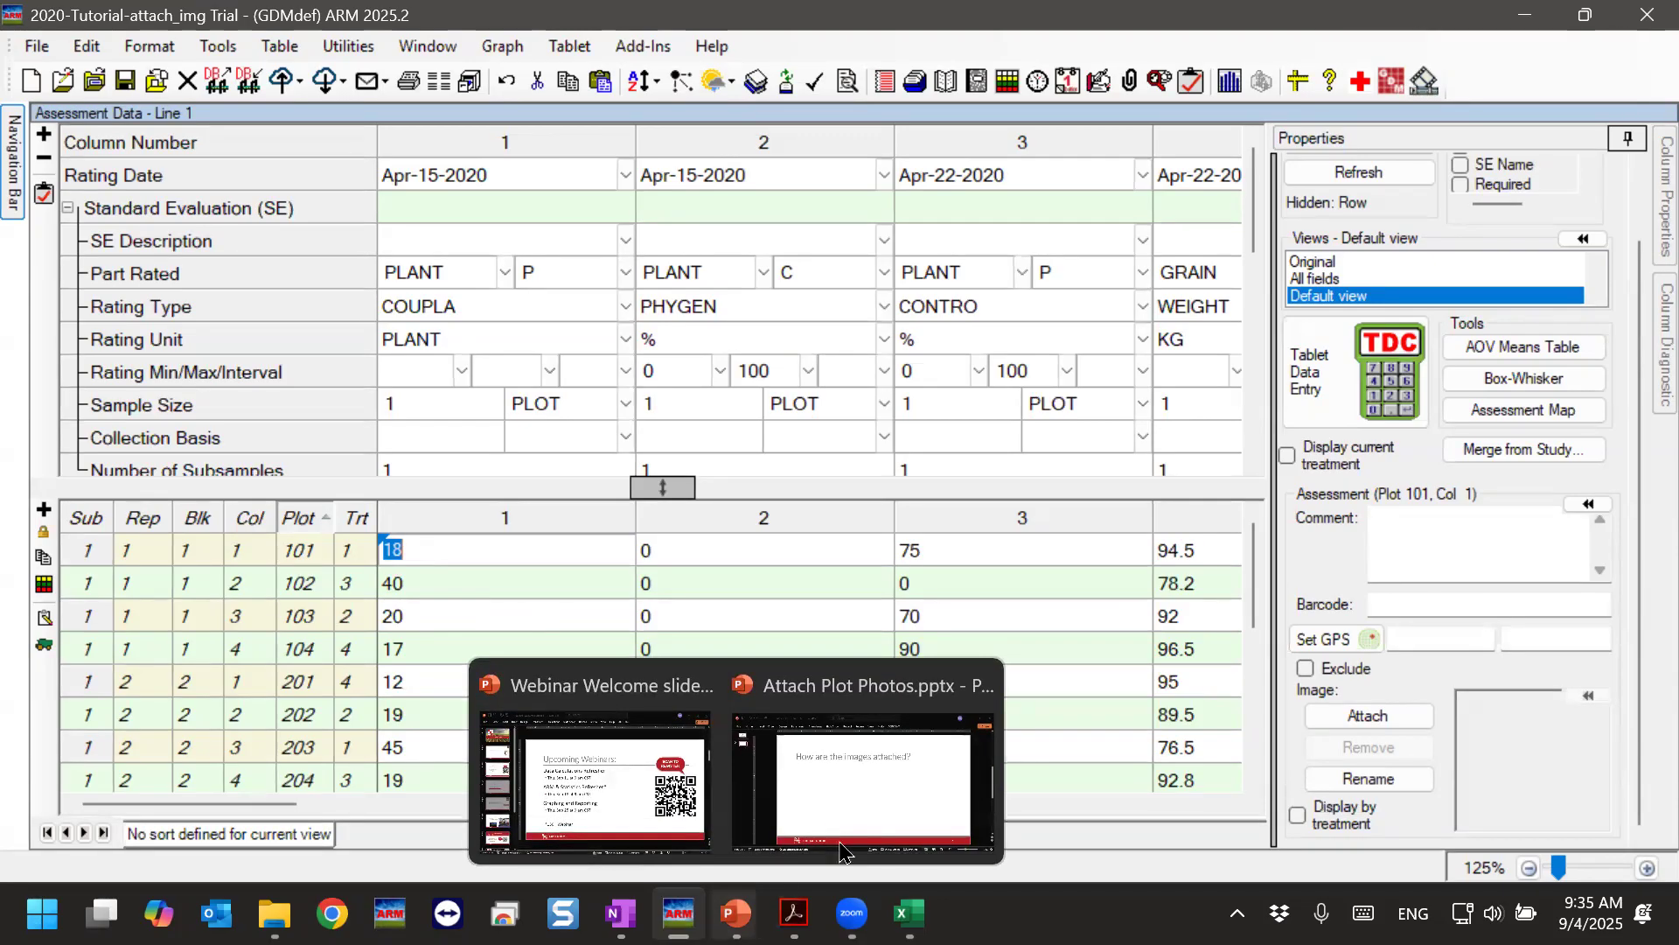
click(856, 794)
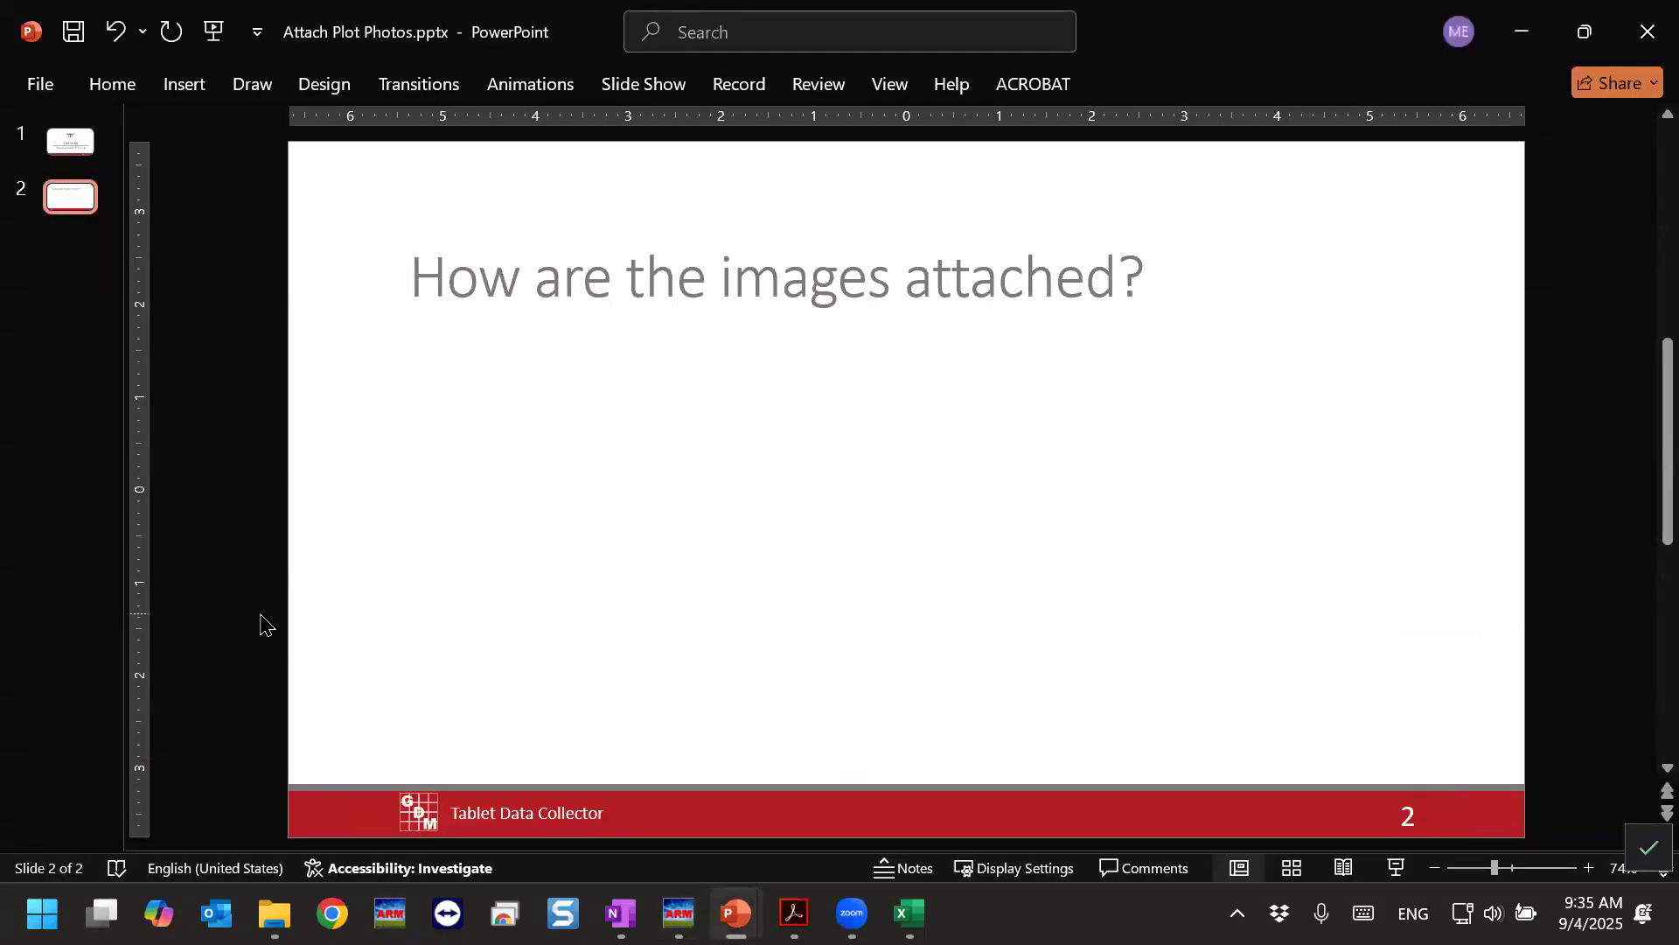
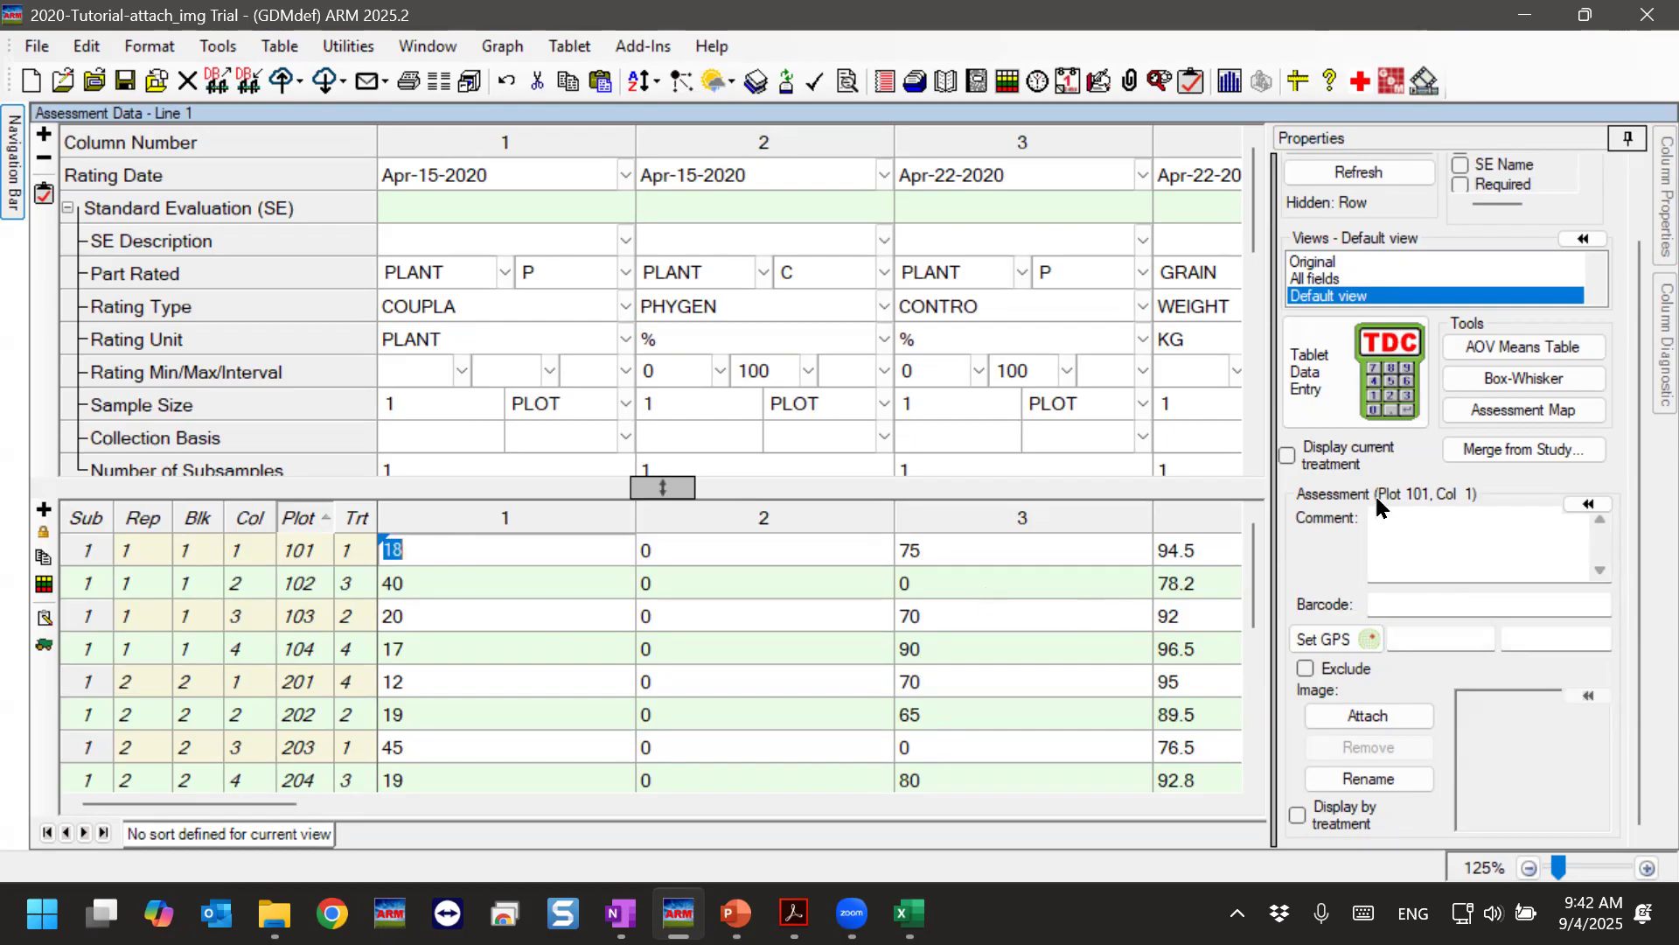
Start attaching images to plot 101, column 1, and select 3030GL 1.png in the soybeans folder.
click(1368, 140)
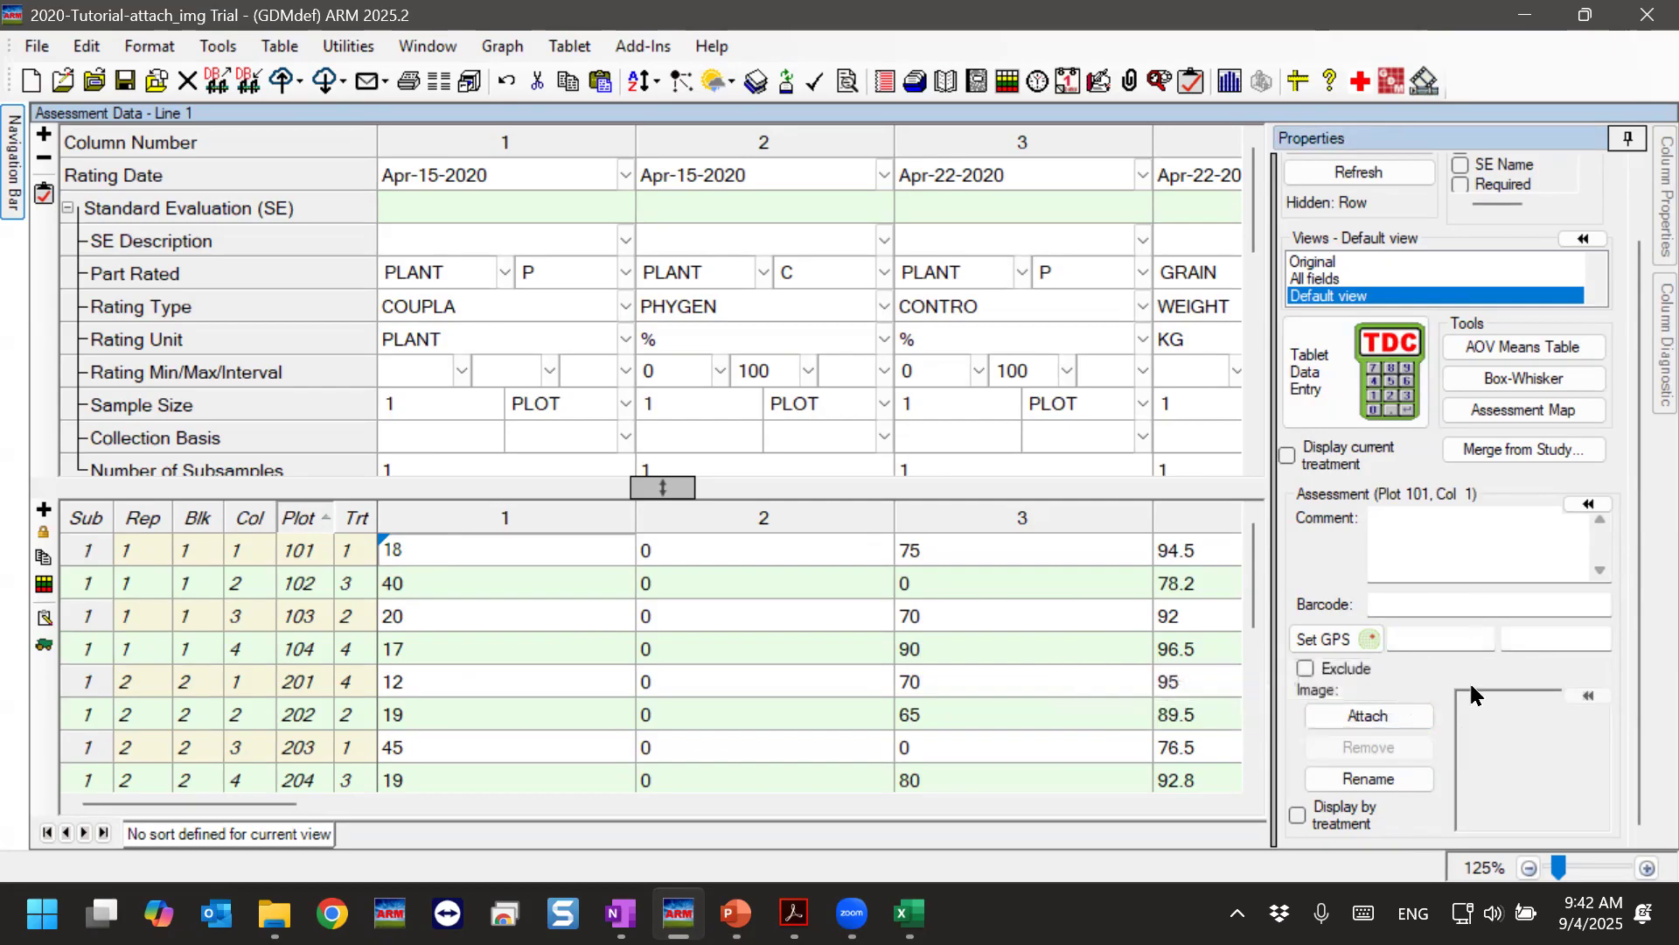
click(1410, 717)
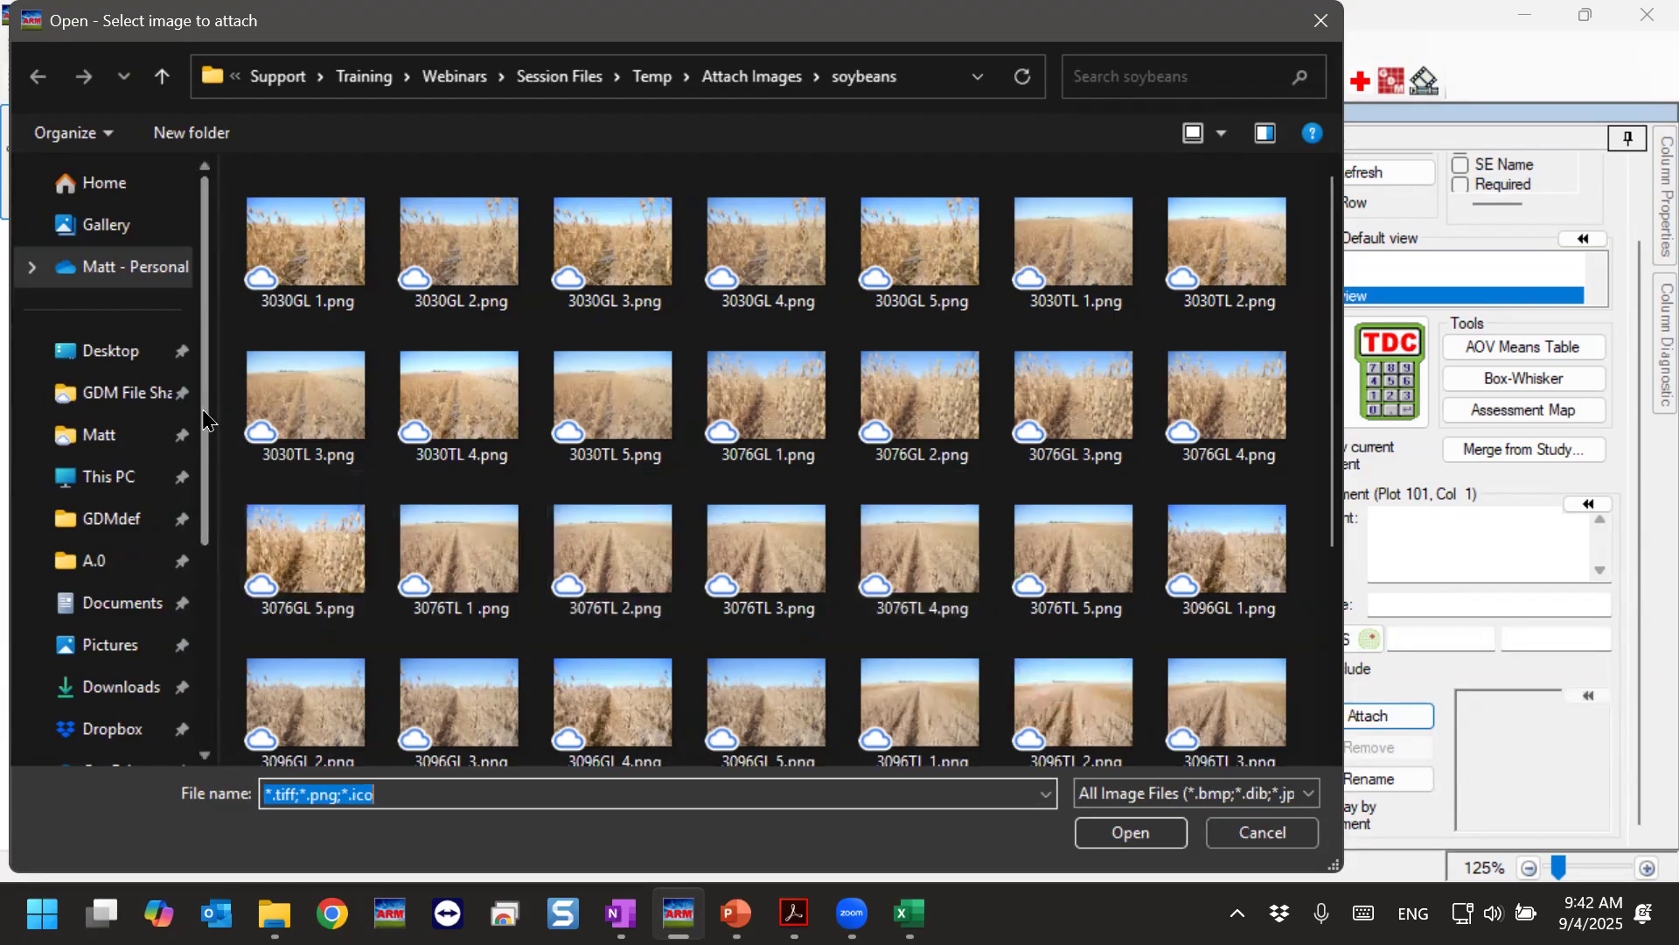
drag(206, 421, 188, 617)
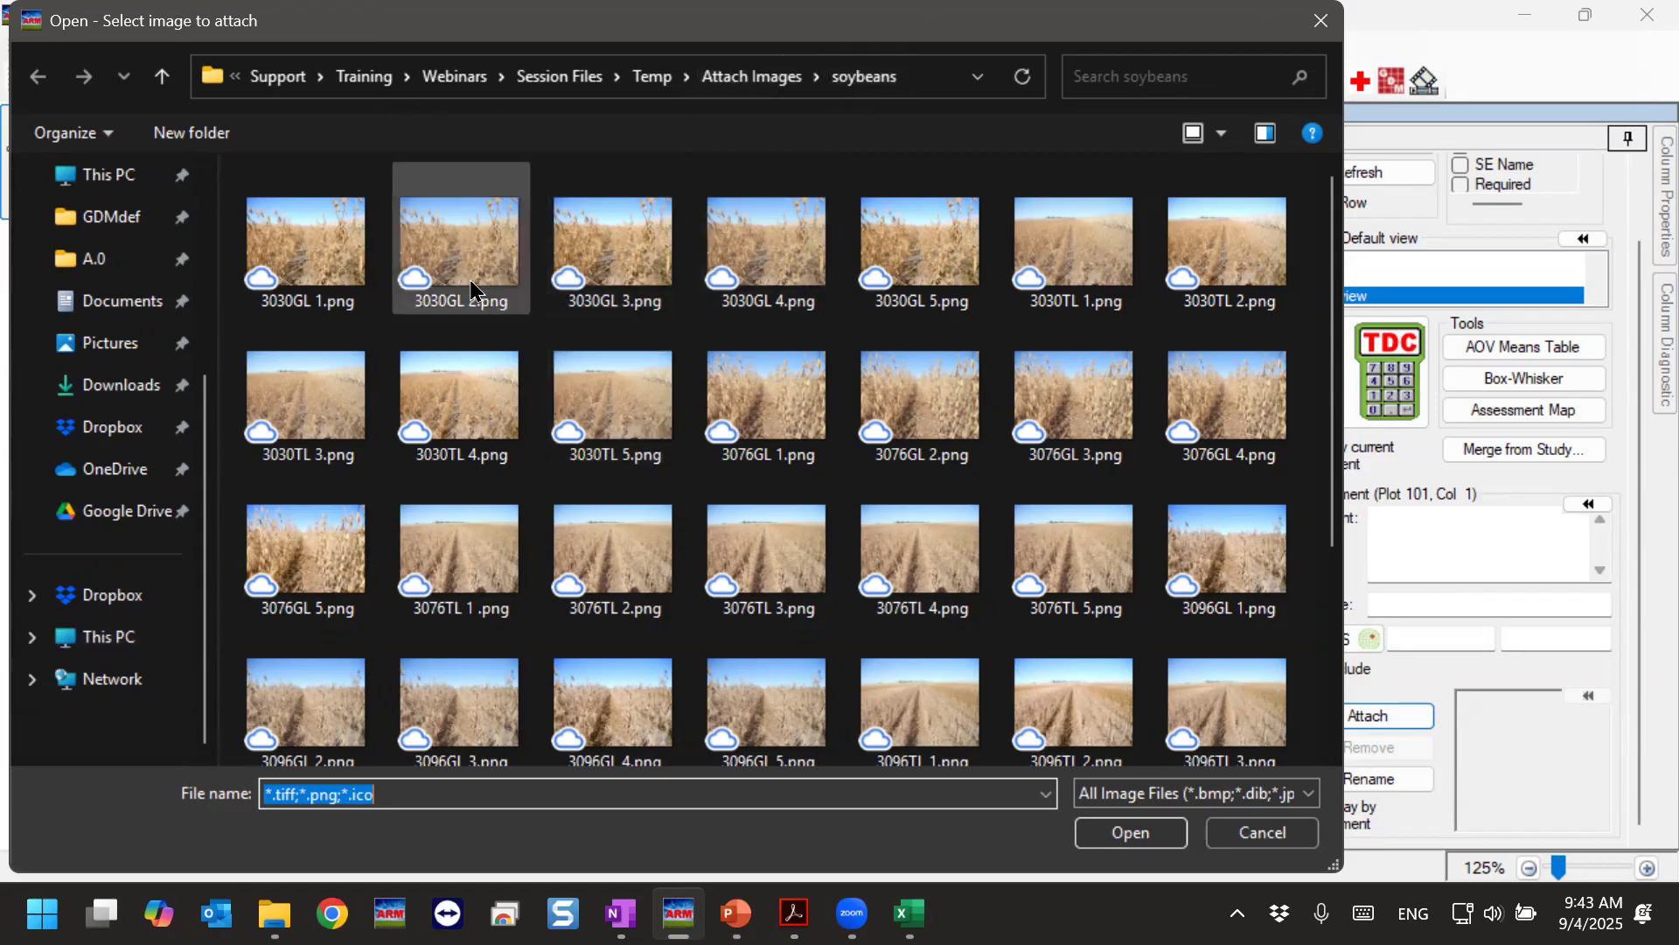
click(322, 275)
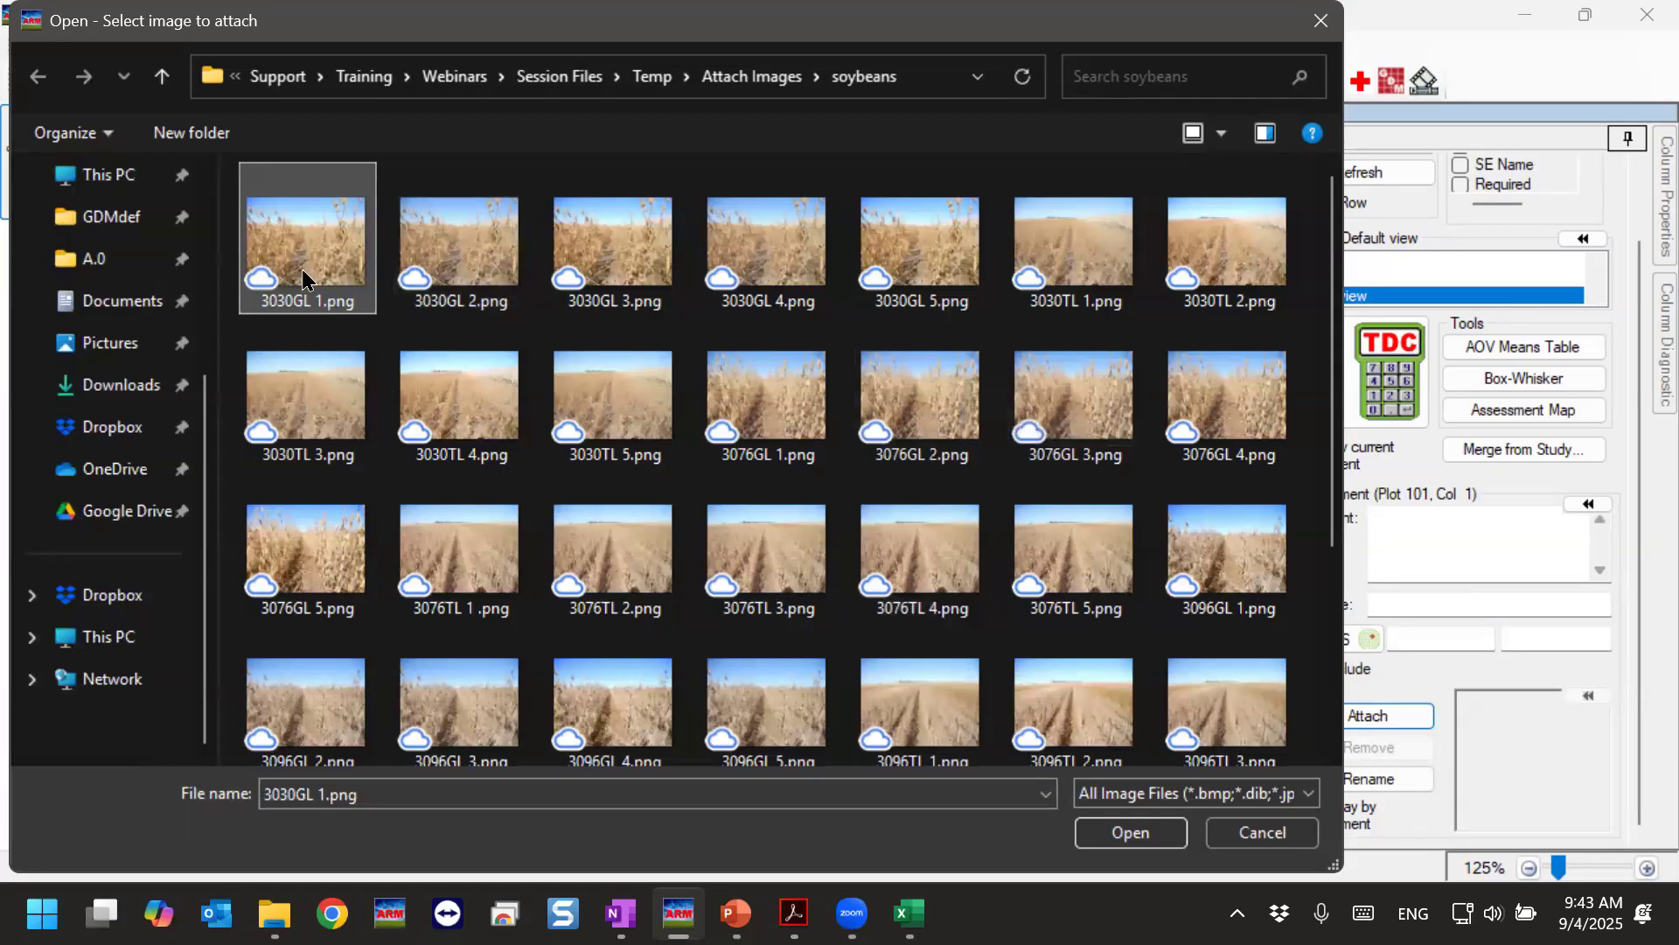
drag(331, 37, 981, 138)
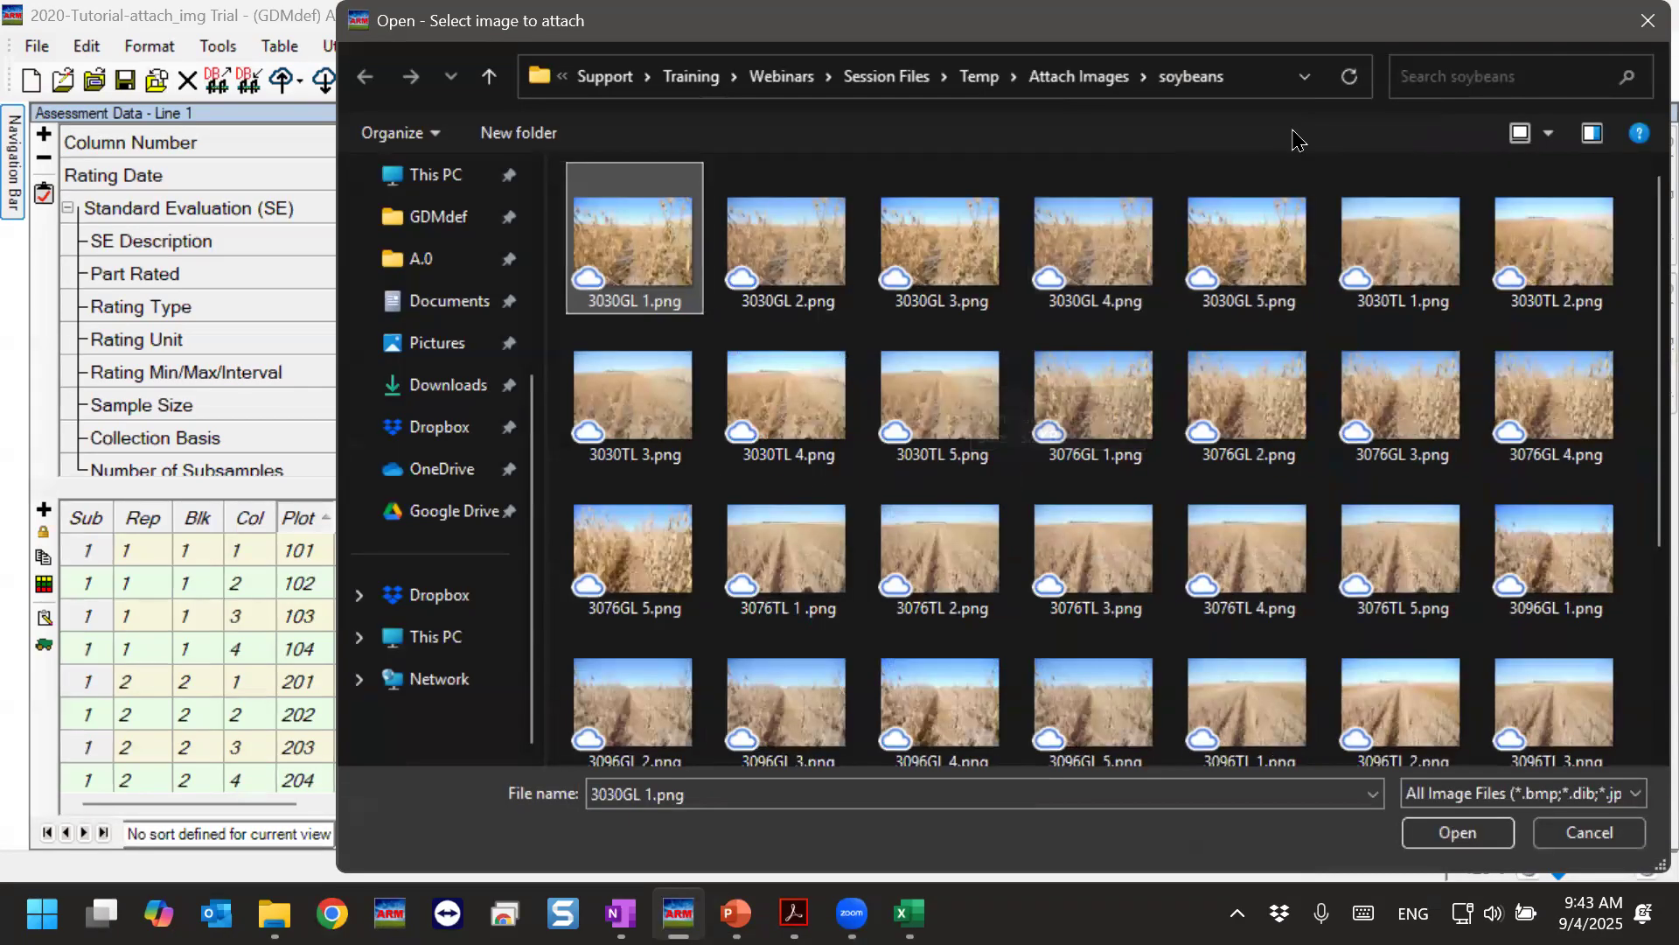
click(1369, 32)
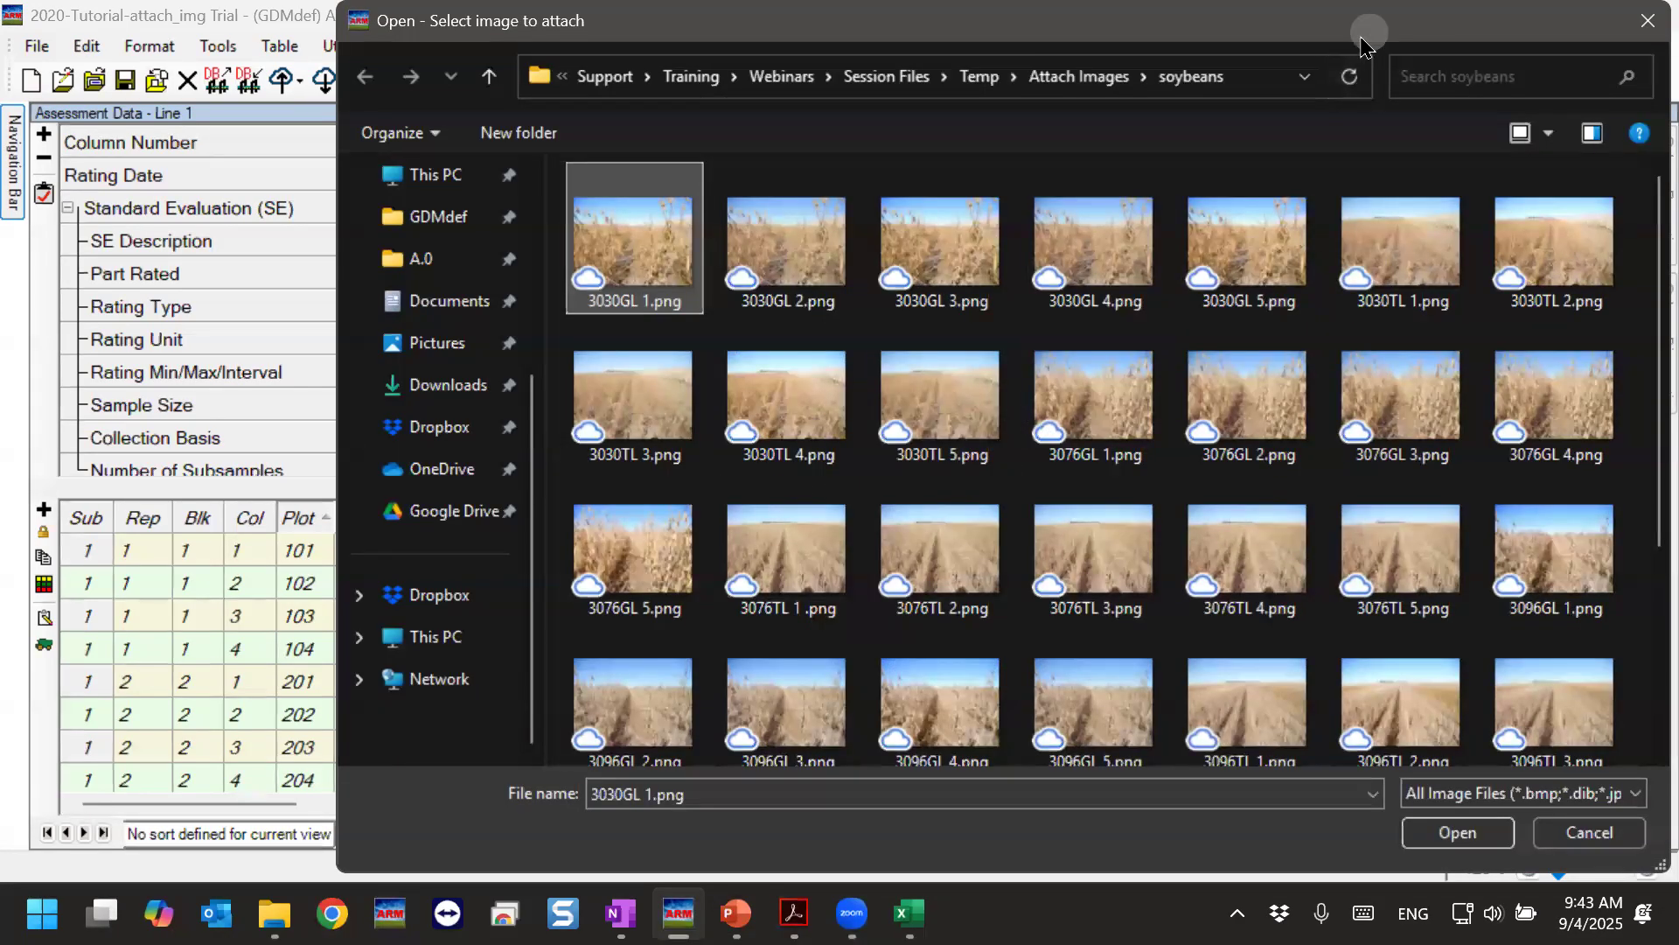
drag(1369, 32, 1206, 32)
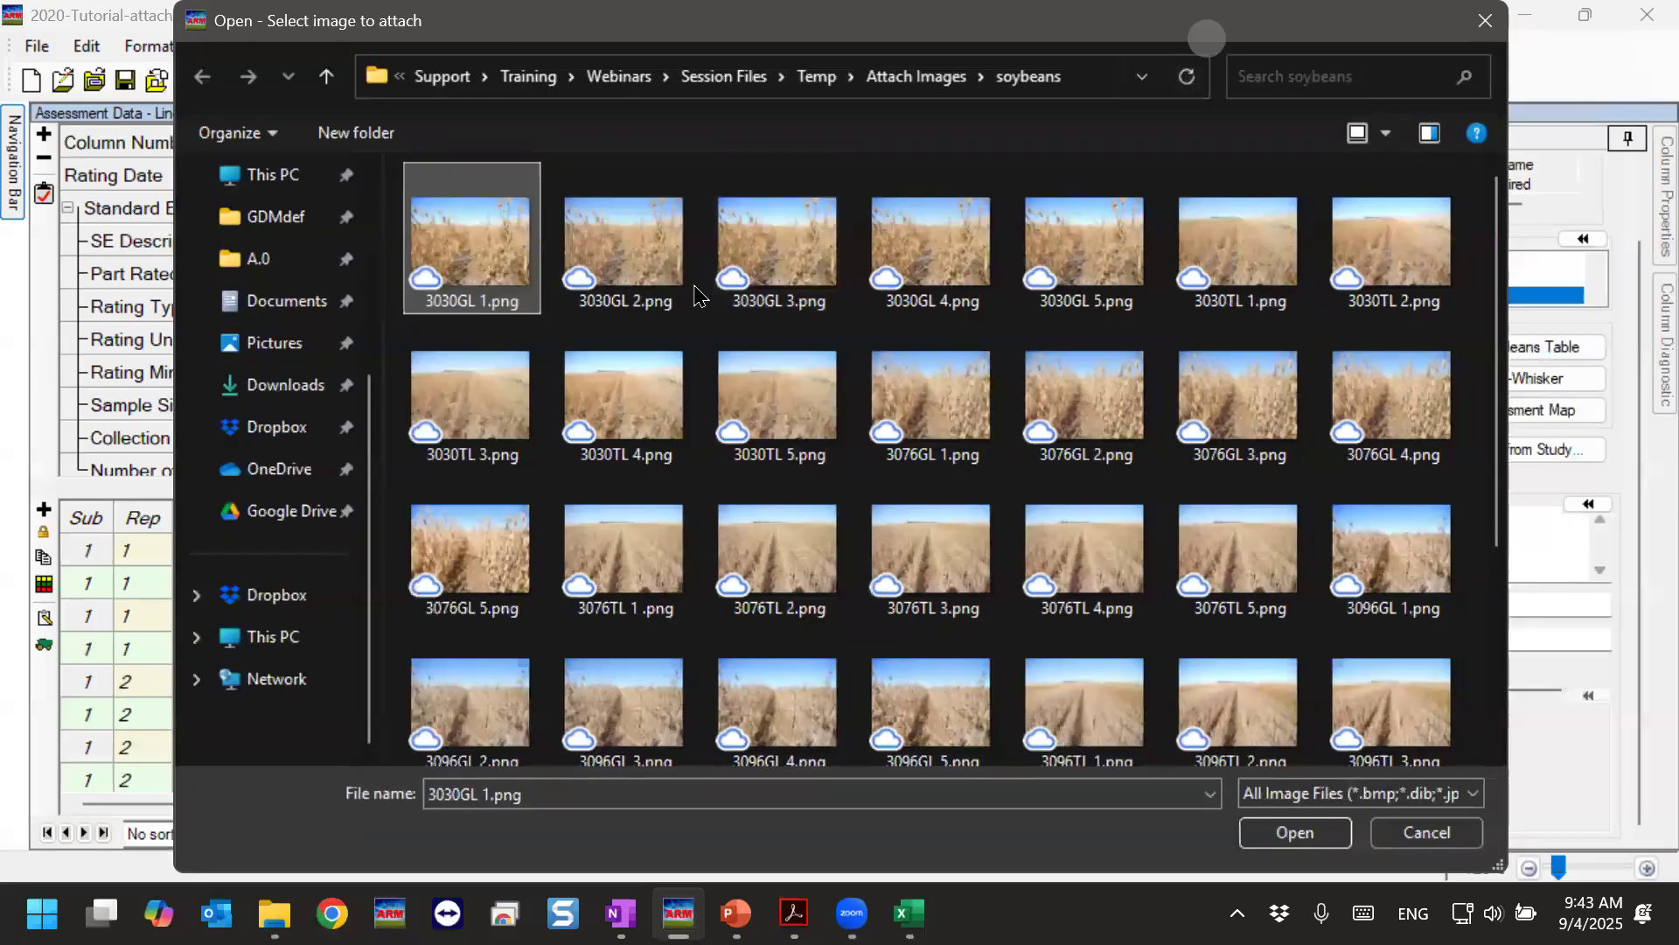
click(1385, 133)
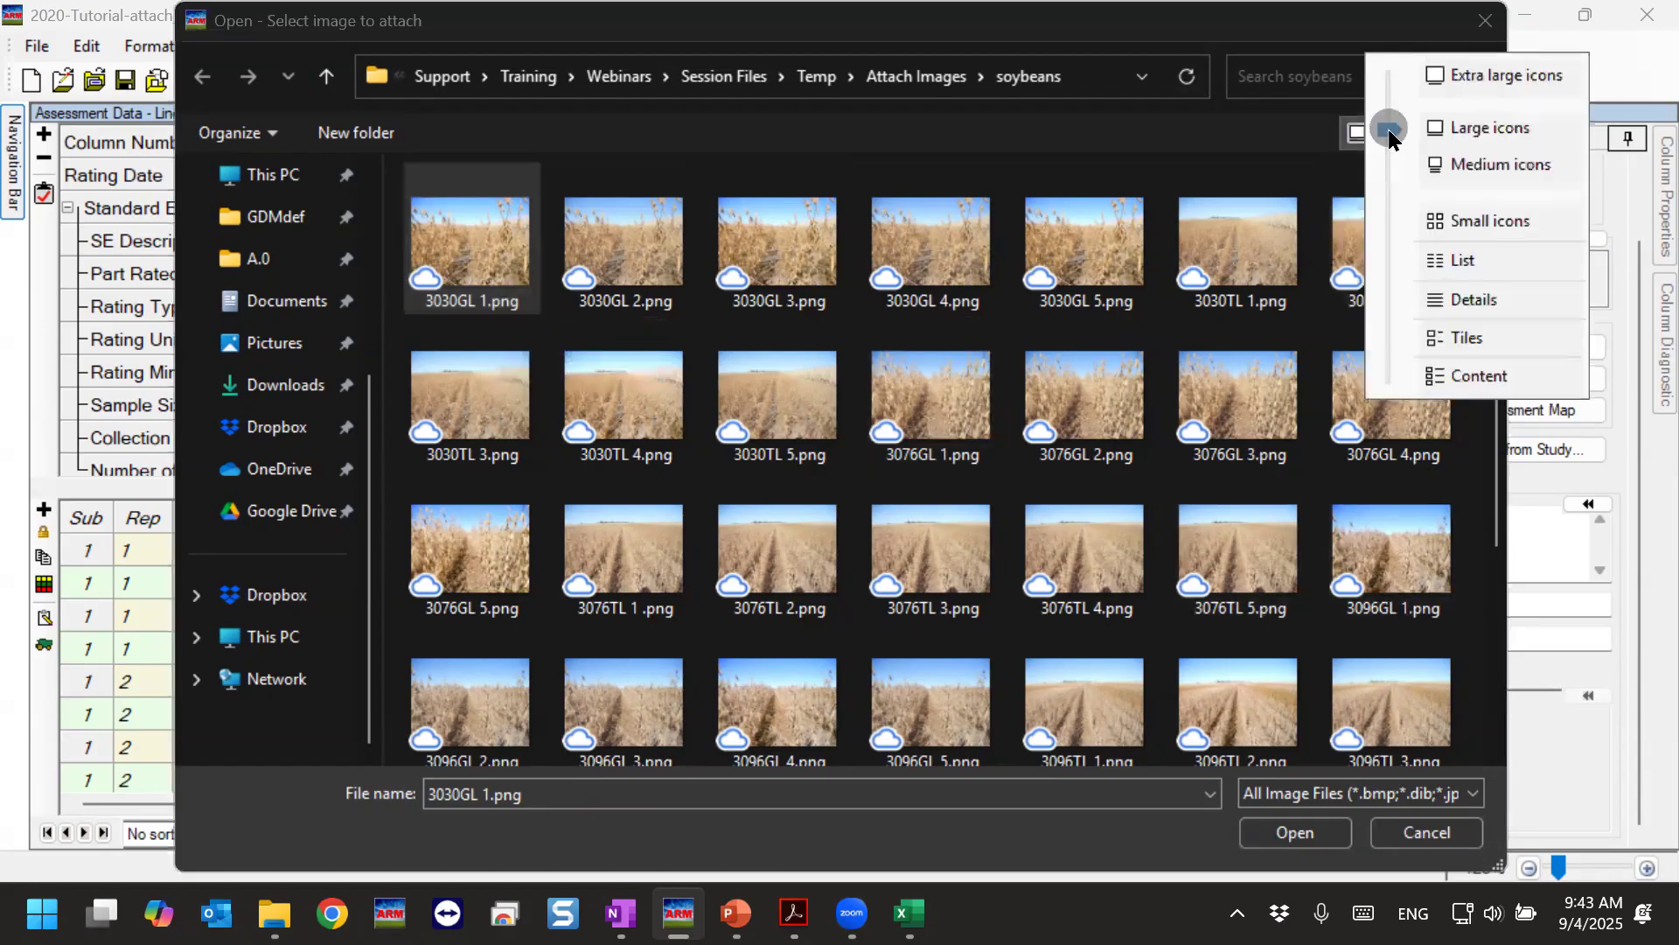
click(1172, 160)
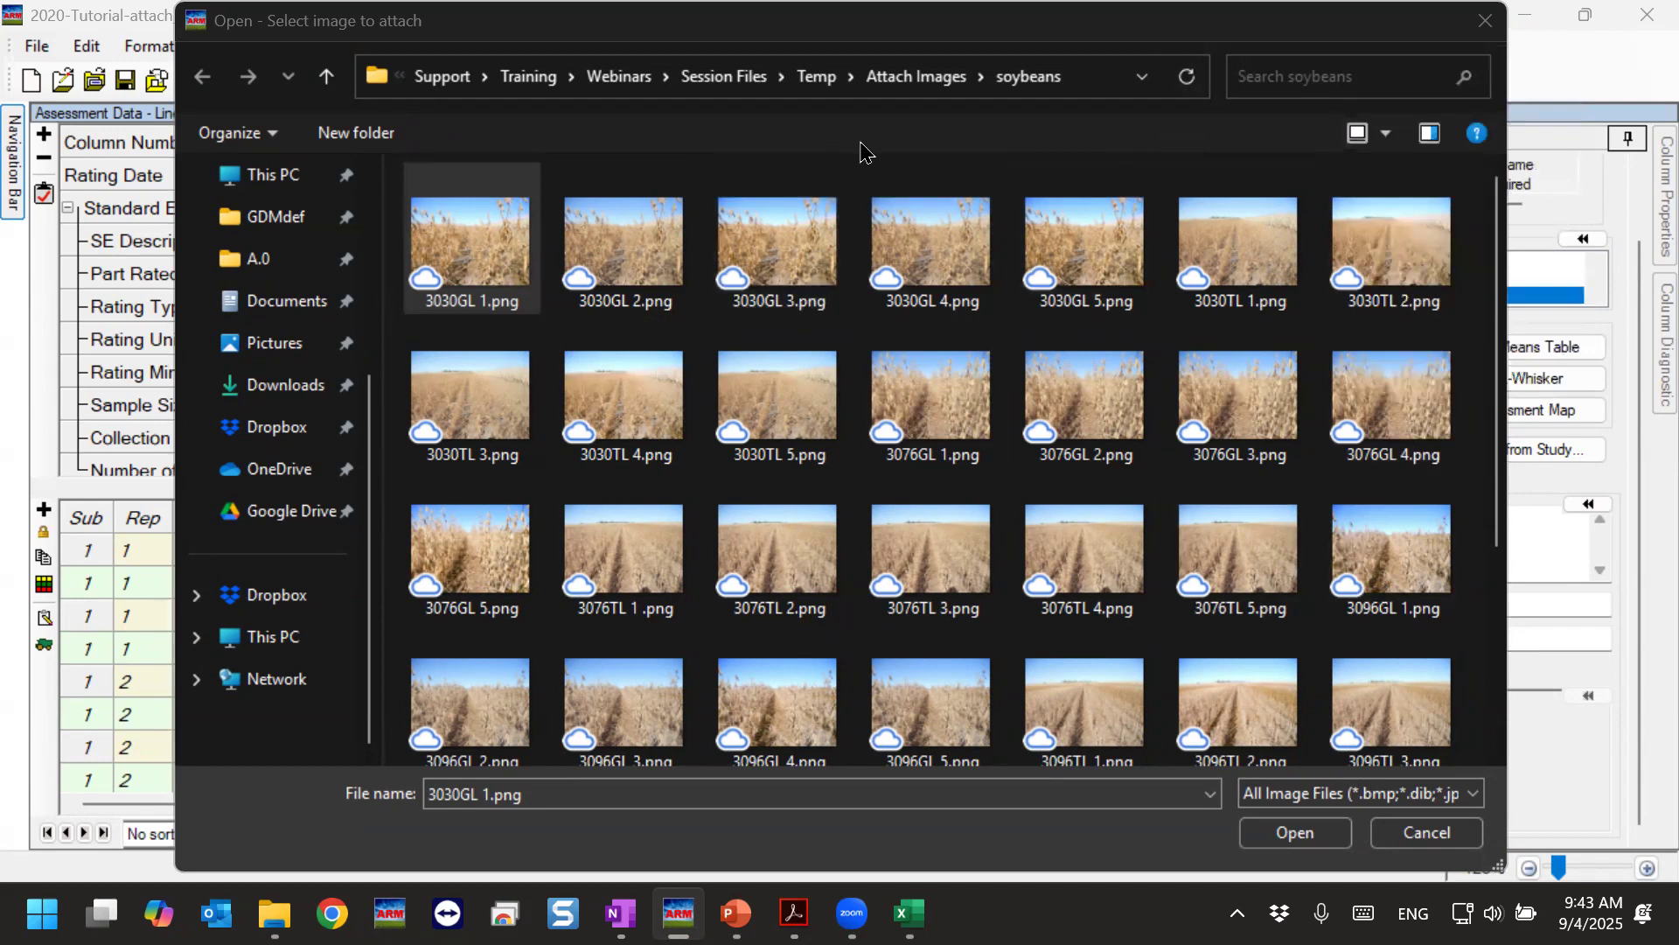
Sort the images in the soybeans folder by date in ascending order.
right_click(1467, 286)
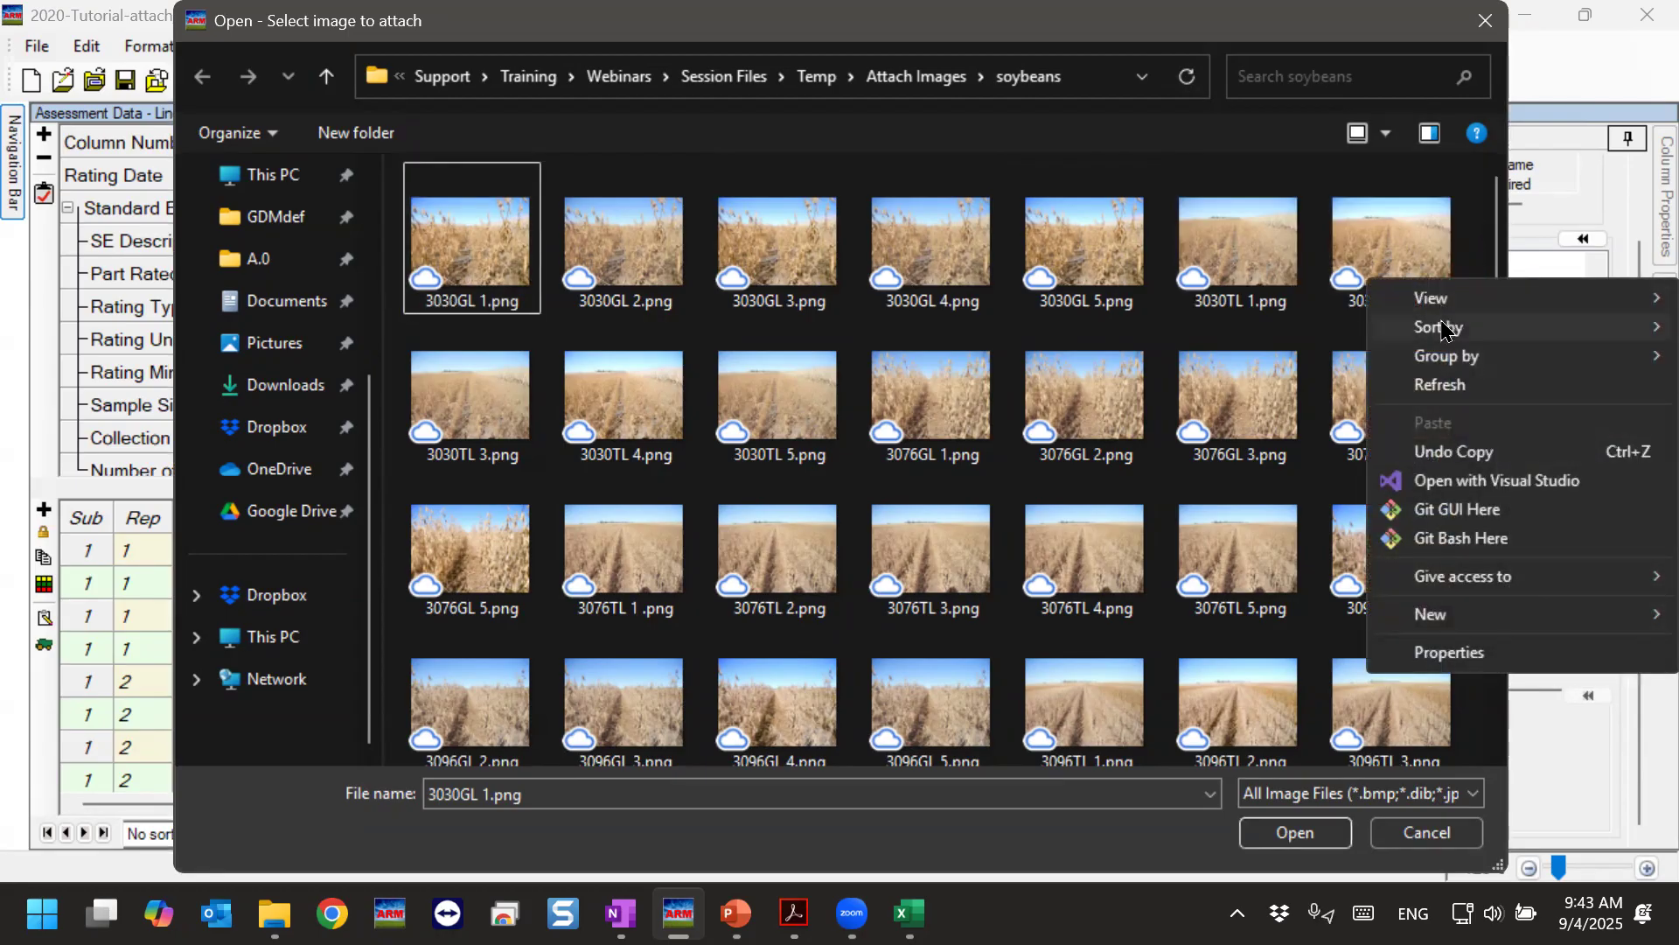
mouse_move(1443, 341)
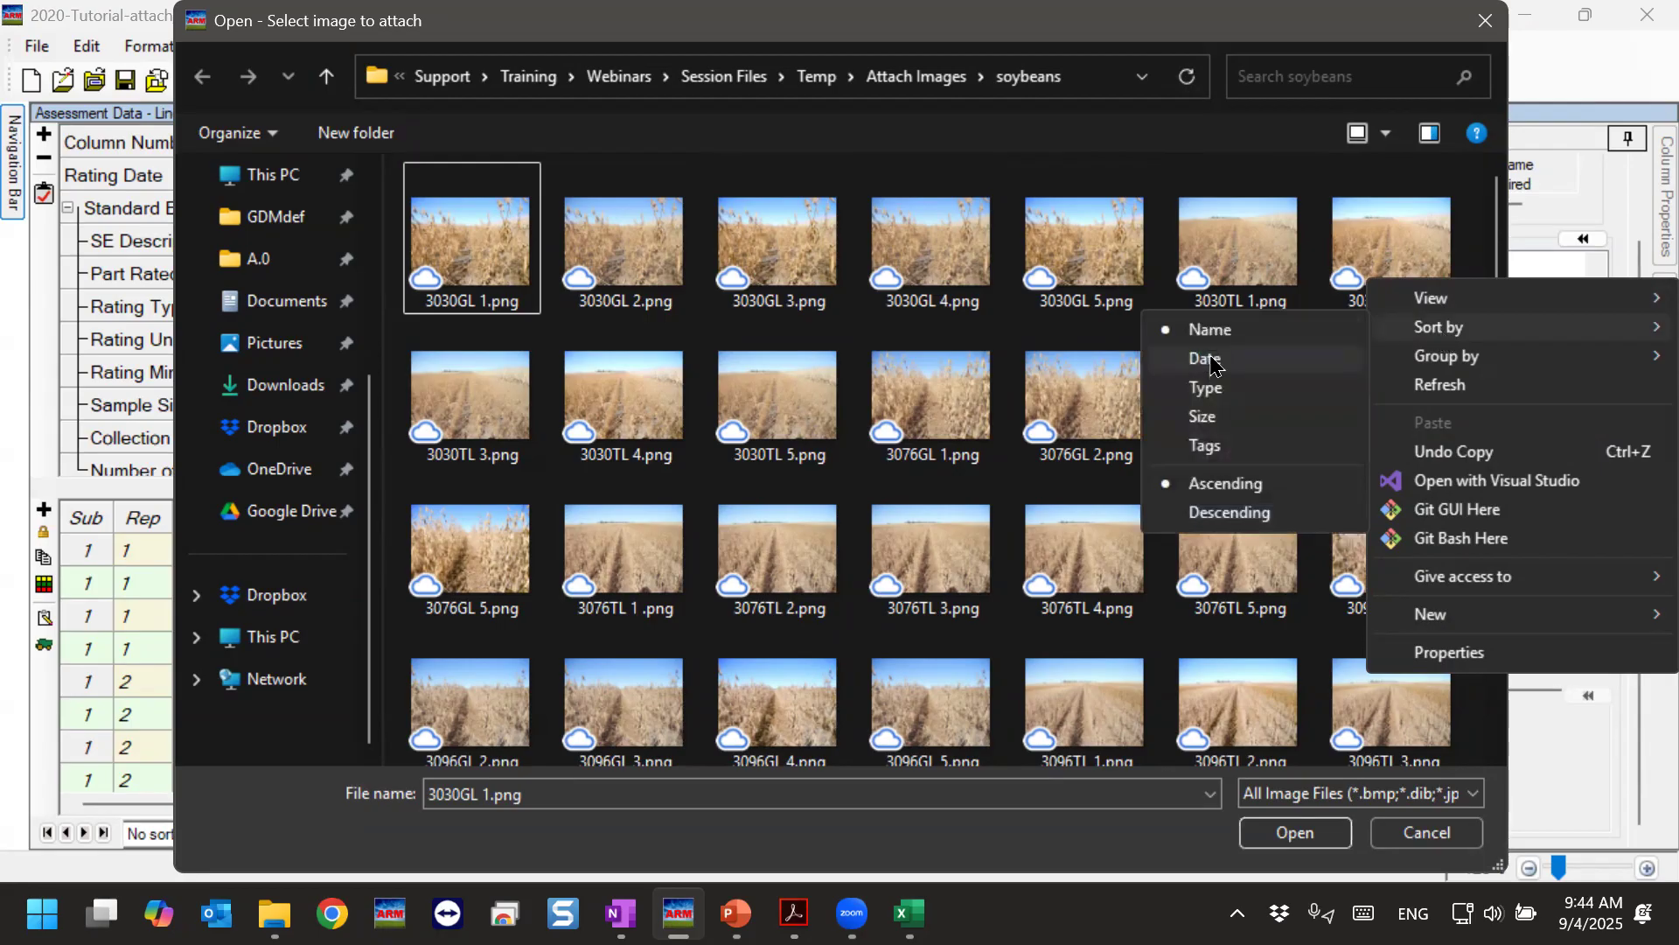
click(1225, 359)
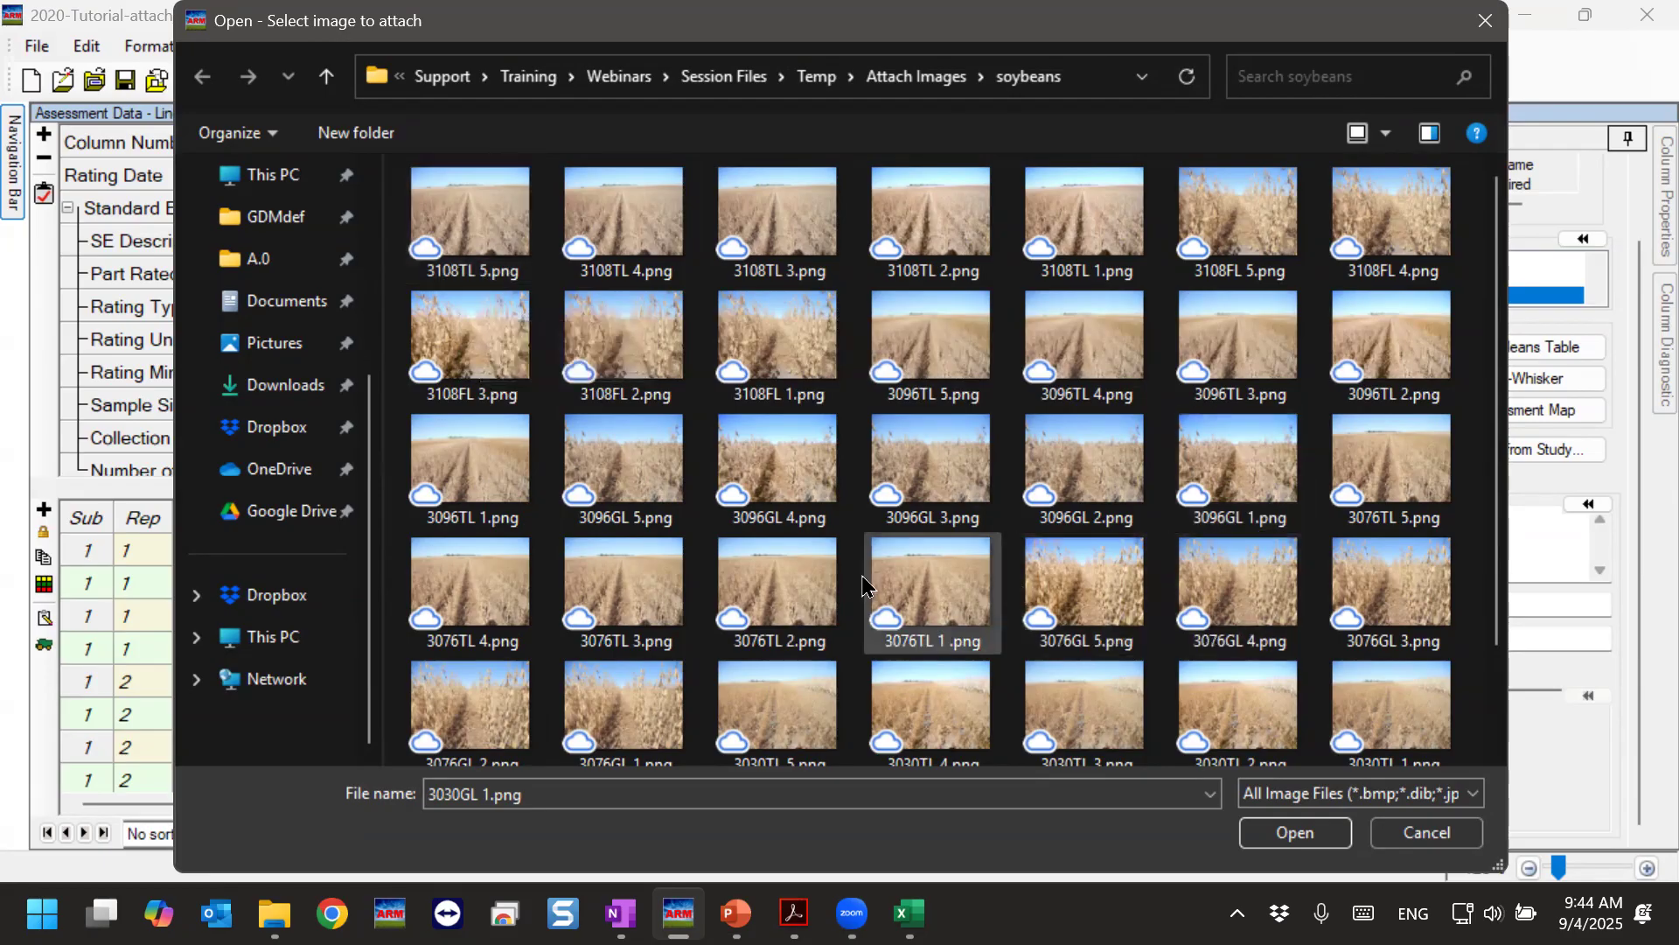
scroll(787, 535, down, 1)
scroll(787, 546, up, 1)
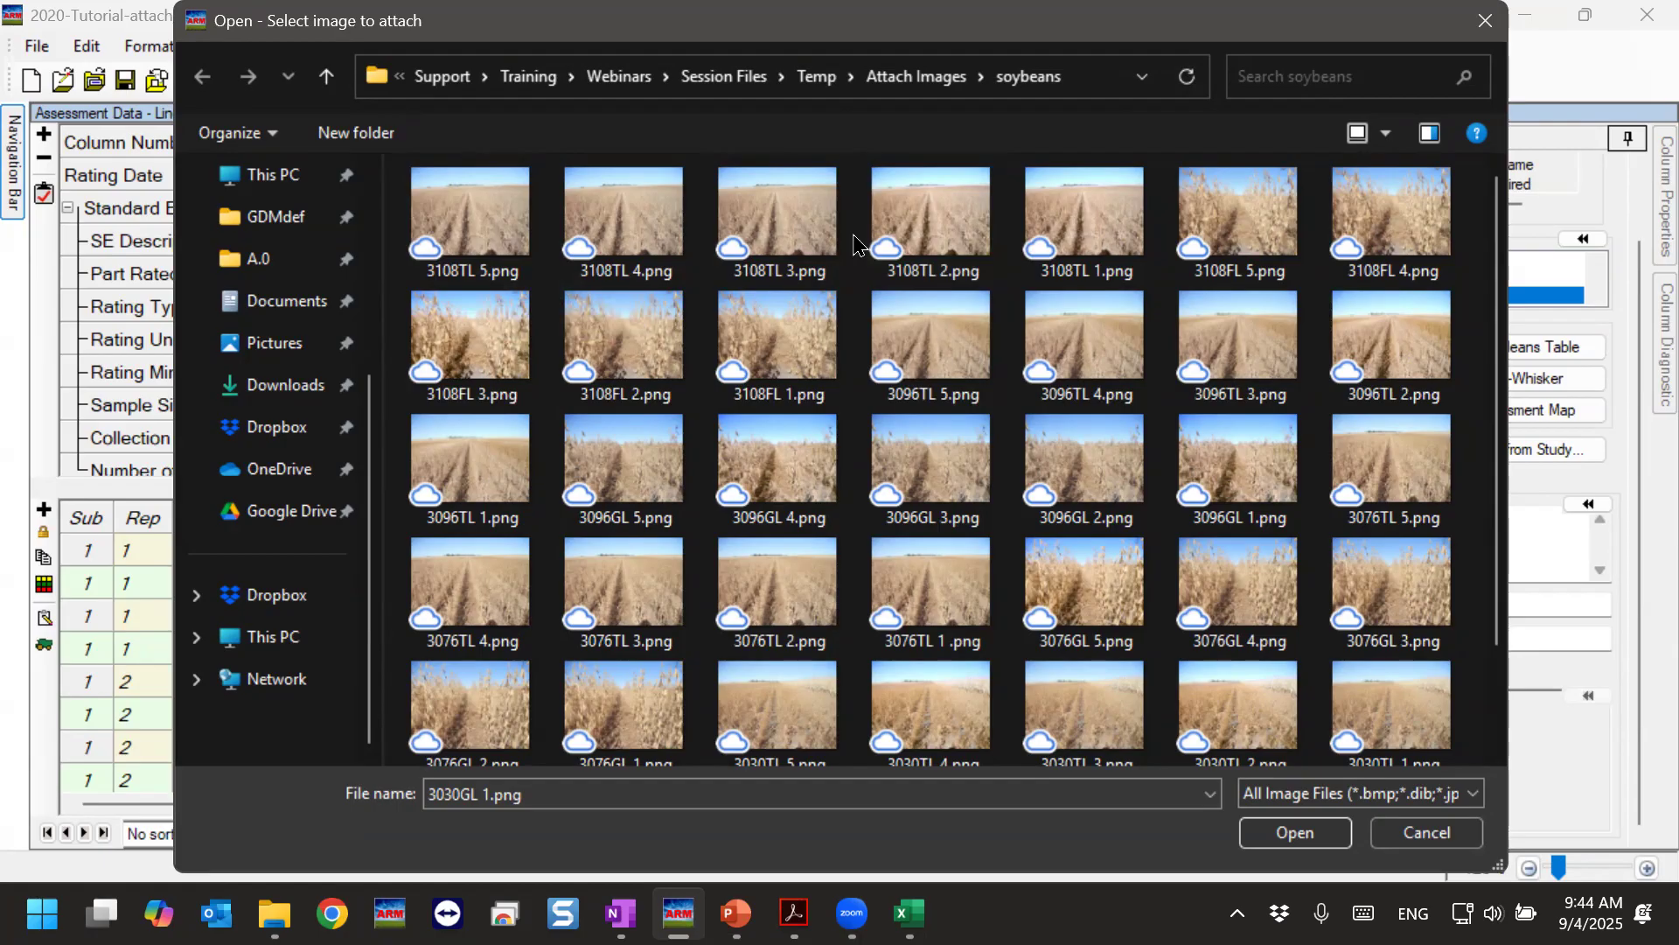
click(481, 228)
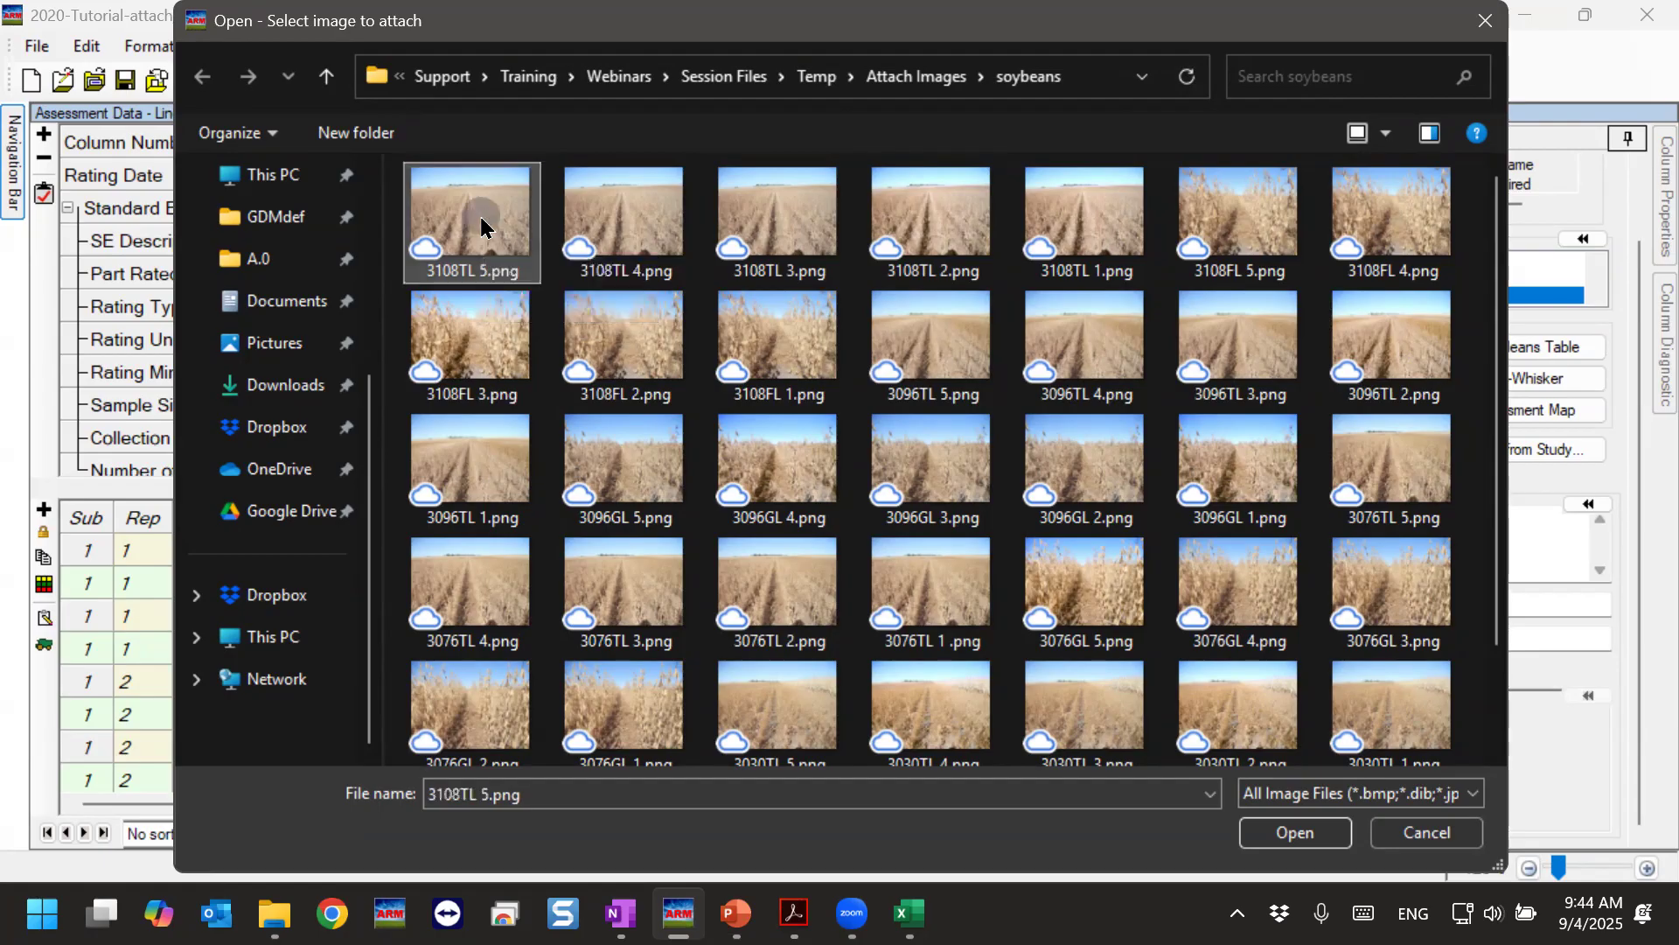
click(1469, 226)
right_click(1468, 226)
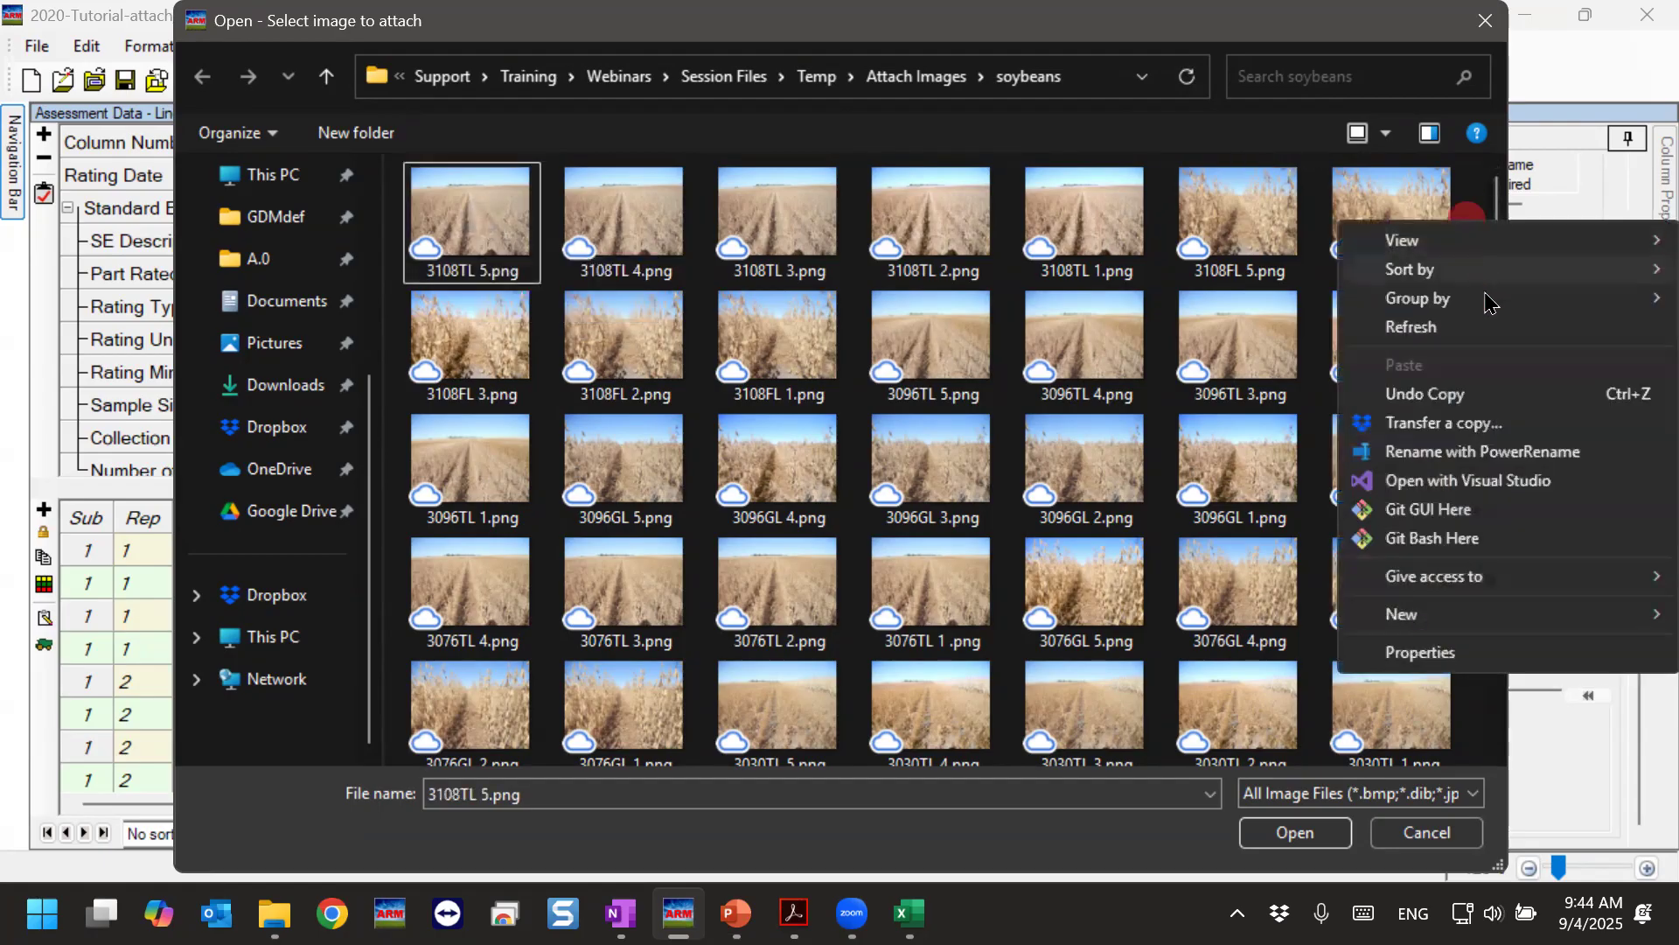
mouse_move(1475, 280)
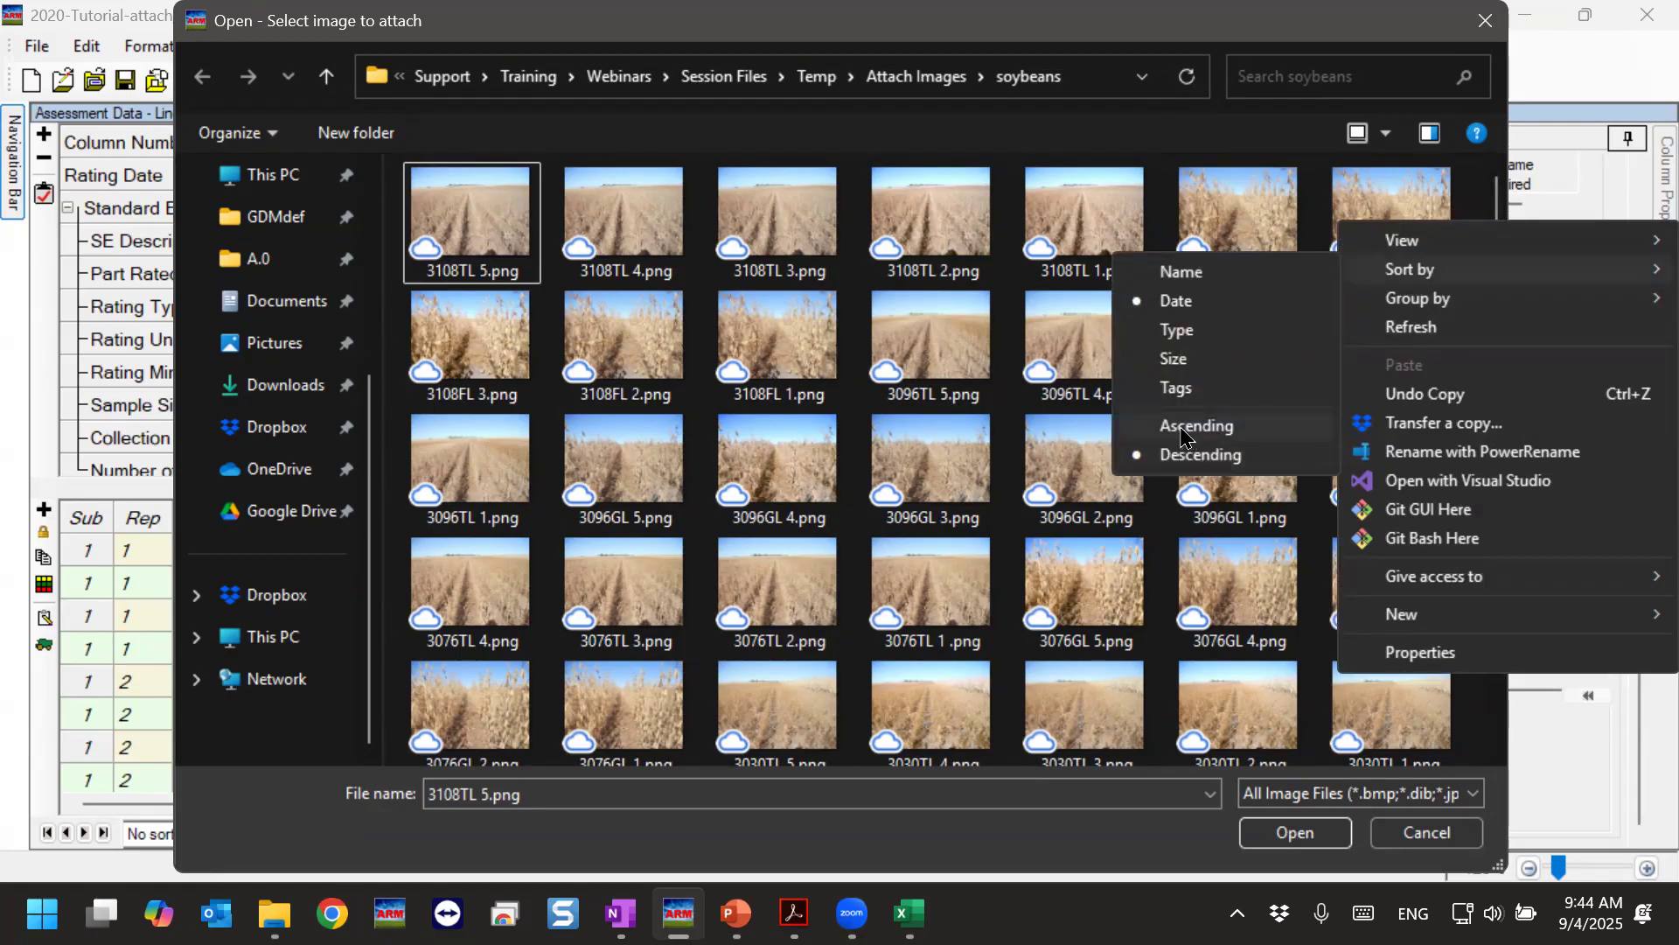
click(1195, 426)
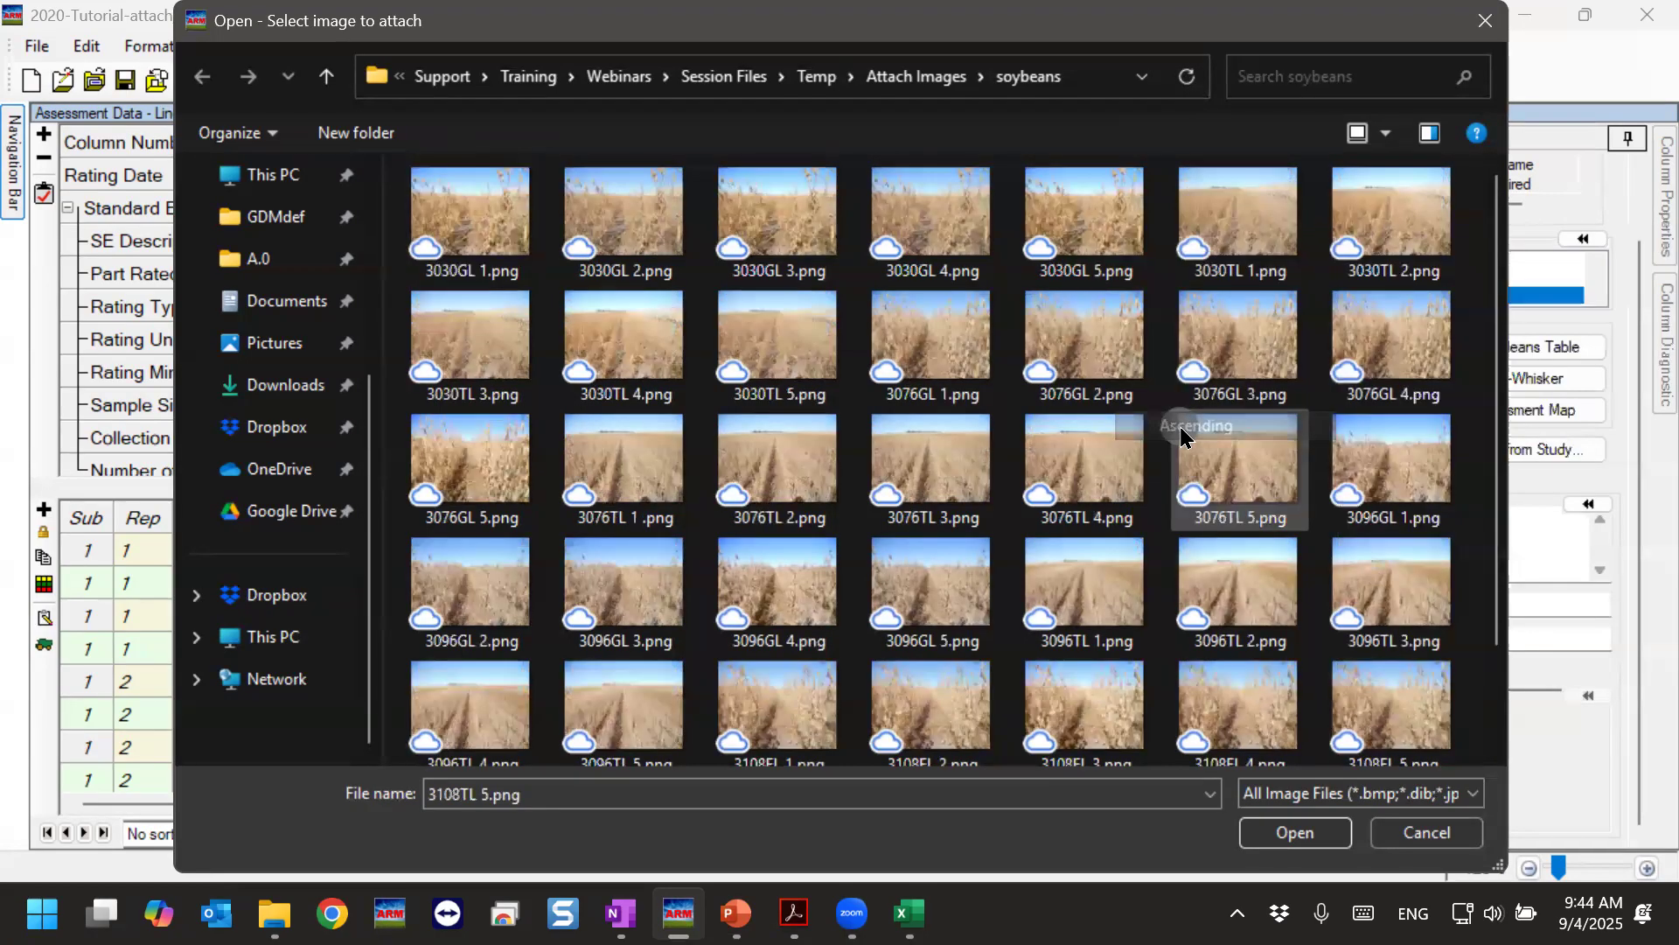
Load all images from 3030GL 1.png through 3108TL 5.png into the Image Import Preview, examine their plot assignments, and cancel the import.
click(476, 236)
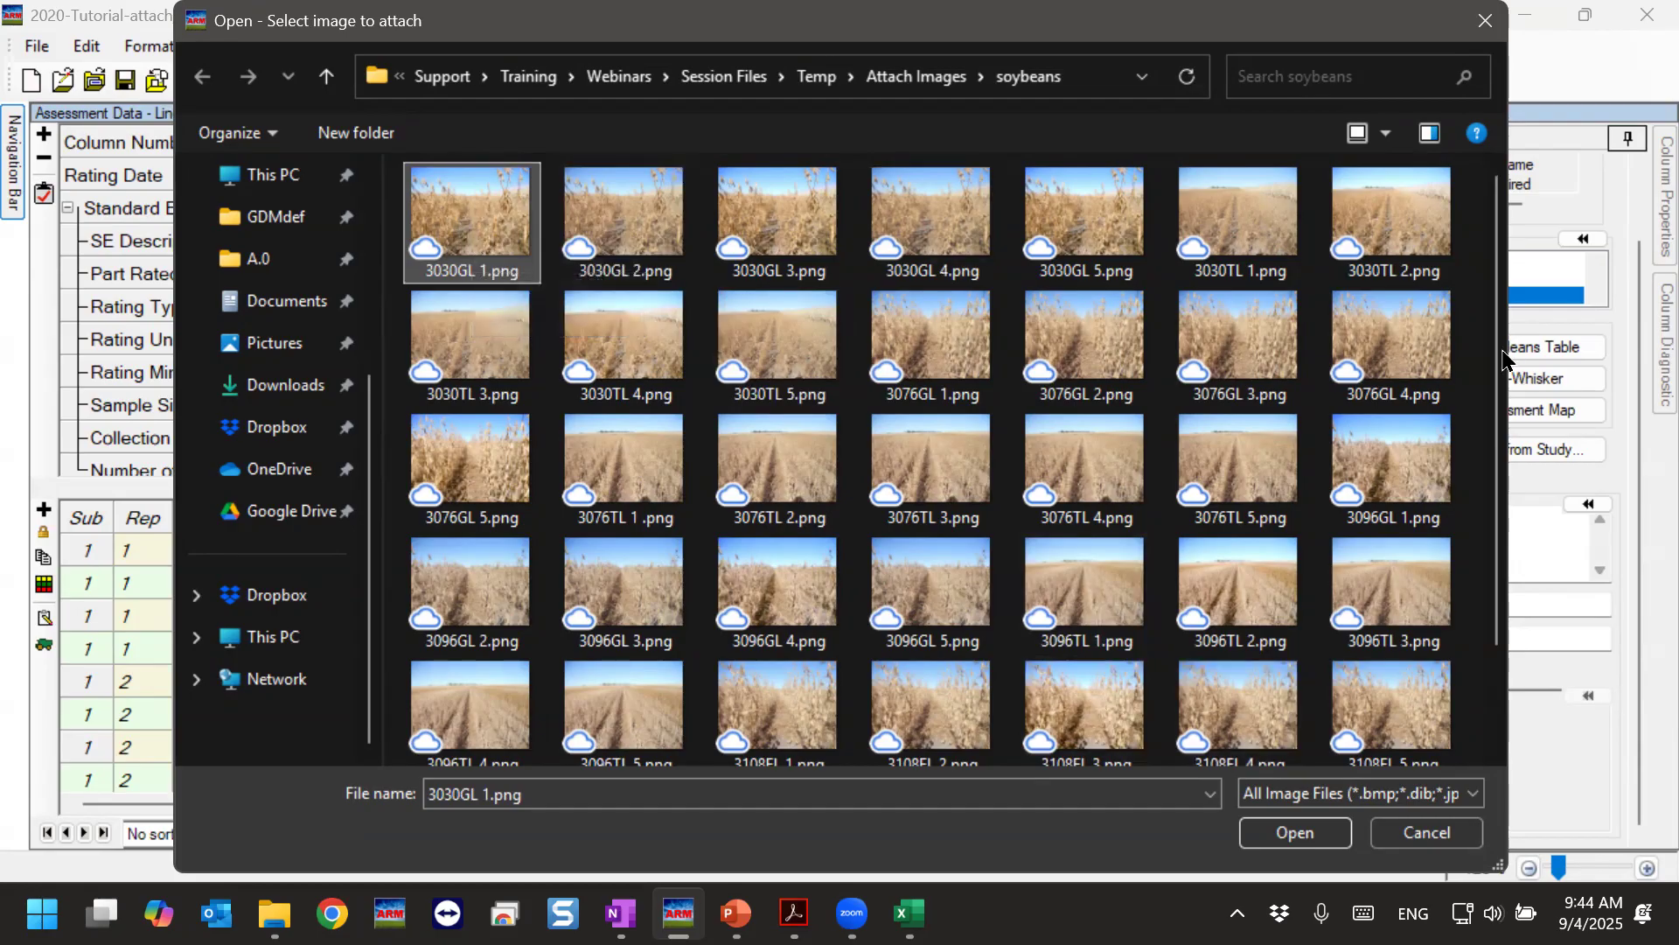
scroll(1497, 376, down, 2)
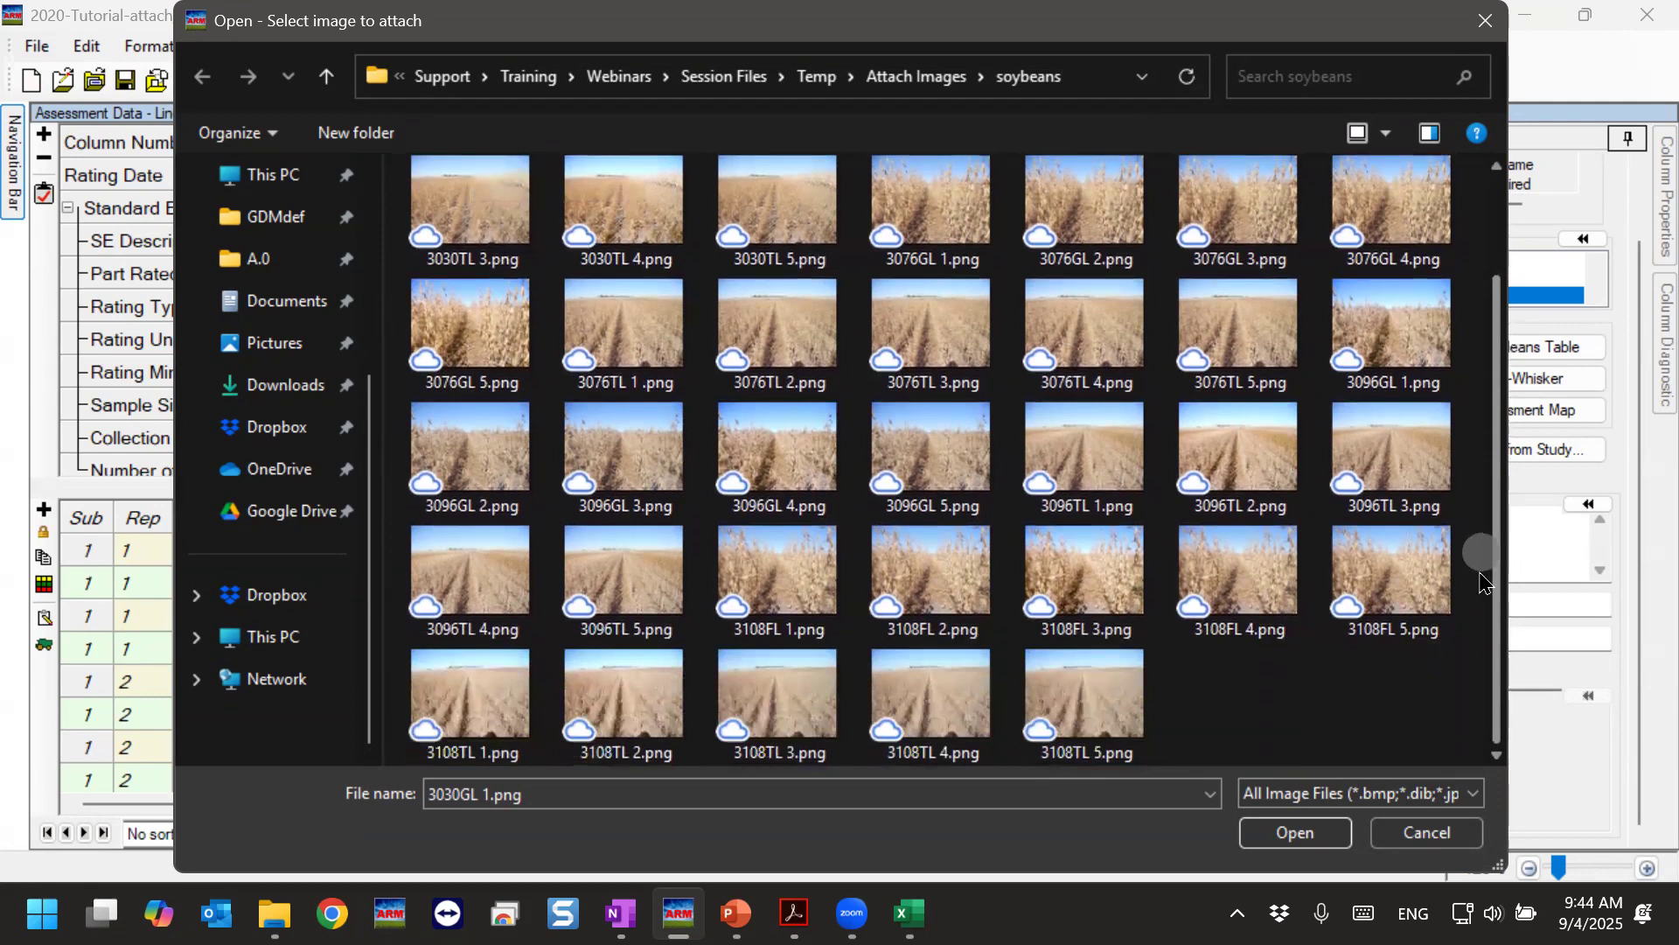
shift+click(1107, 721)
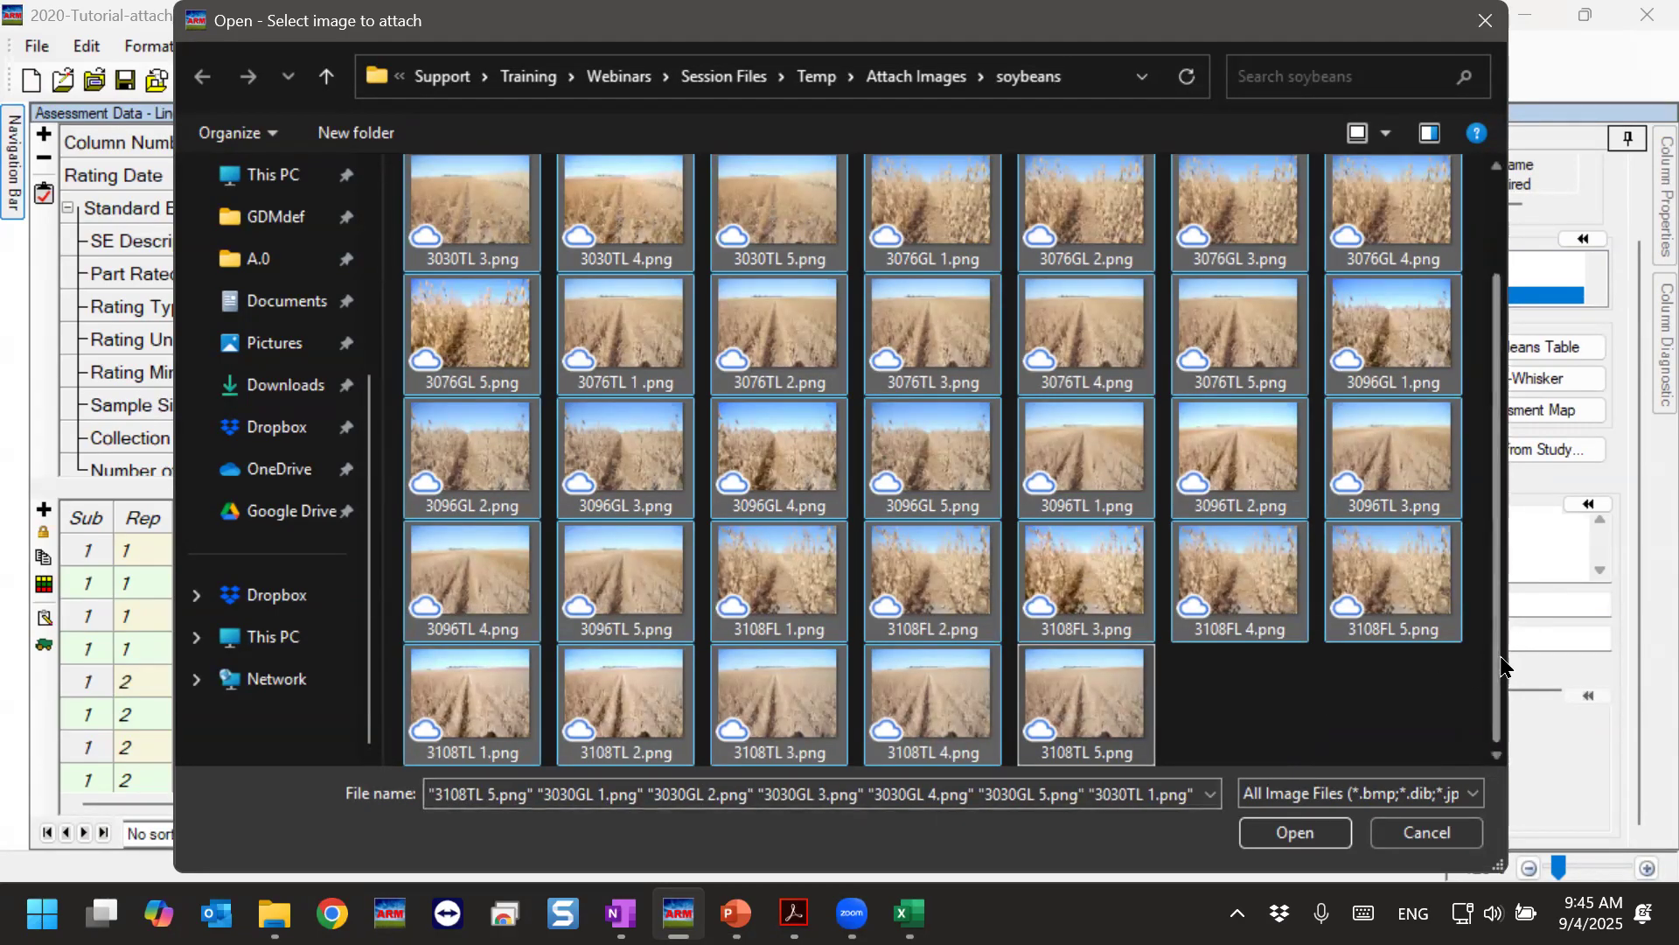
scroll(1502, 668, up, 2)
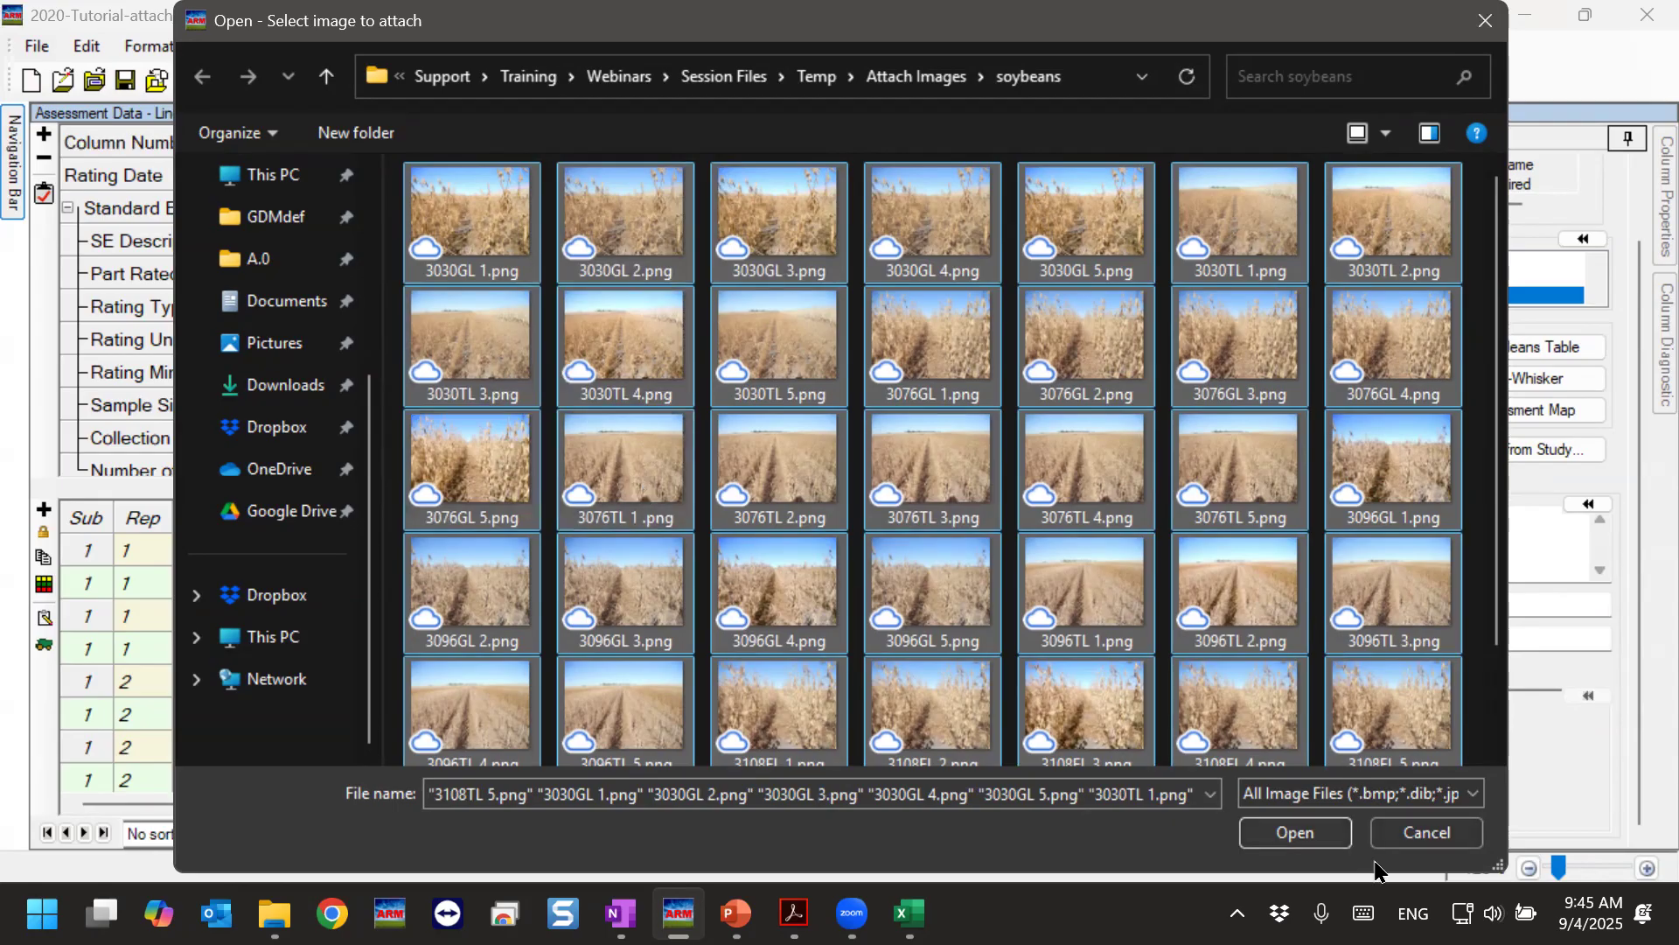
click(1309, 835)
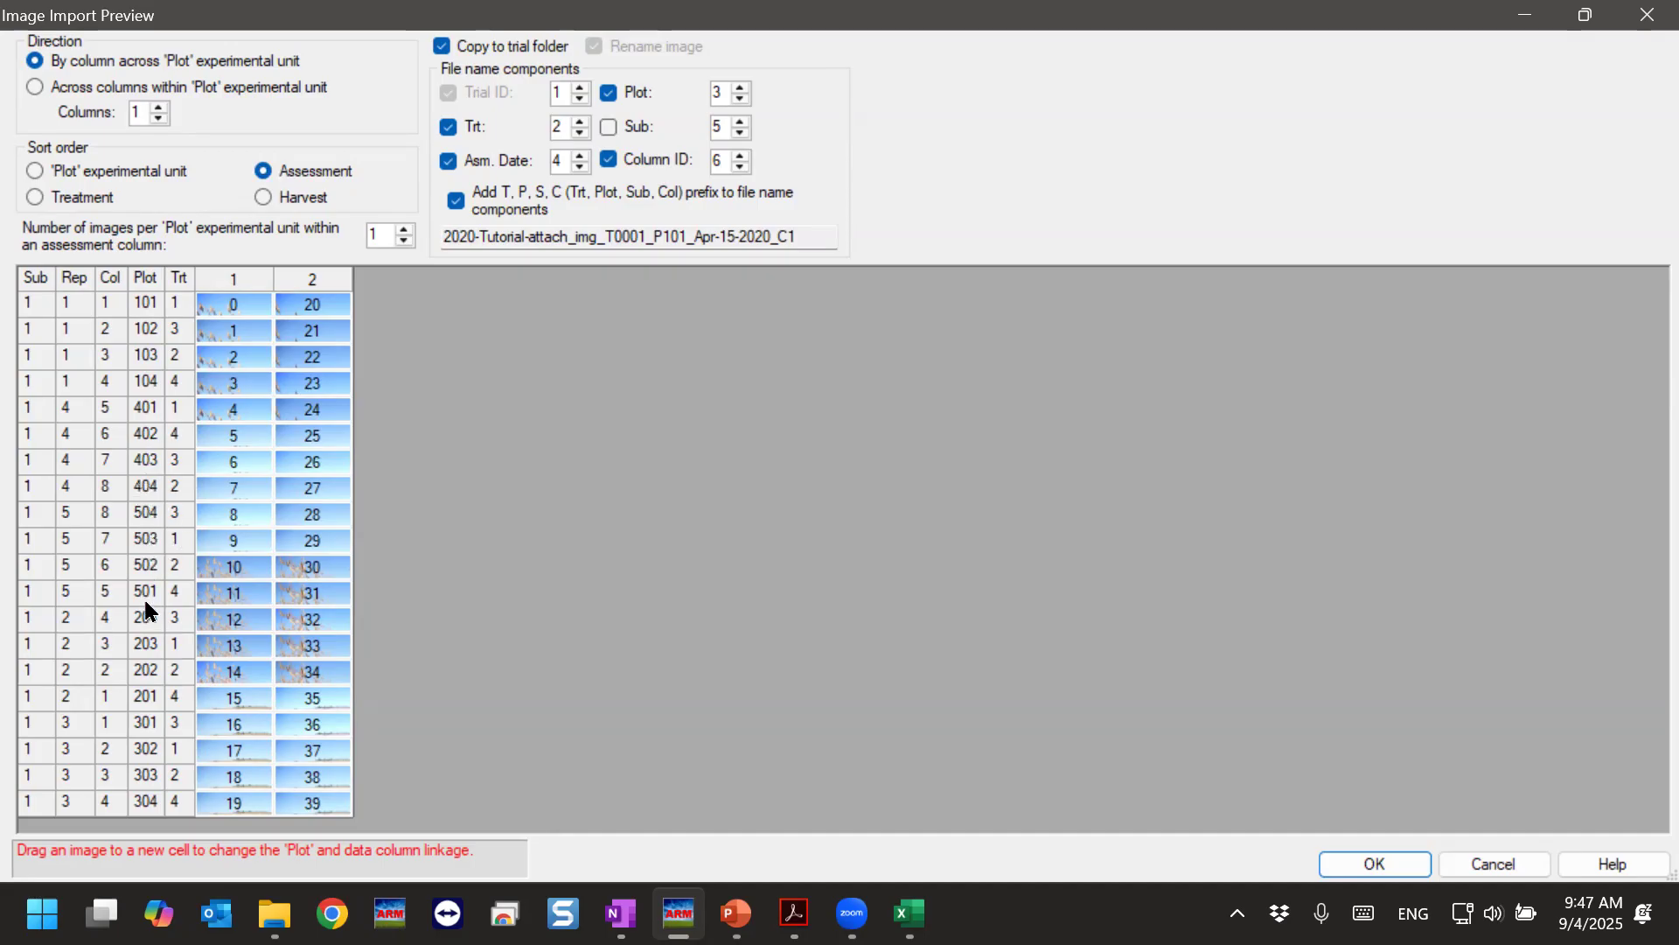
click(1495, 864)
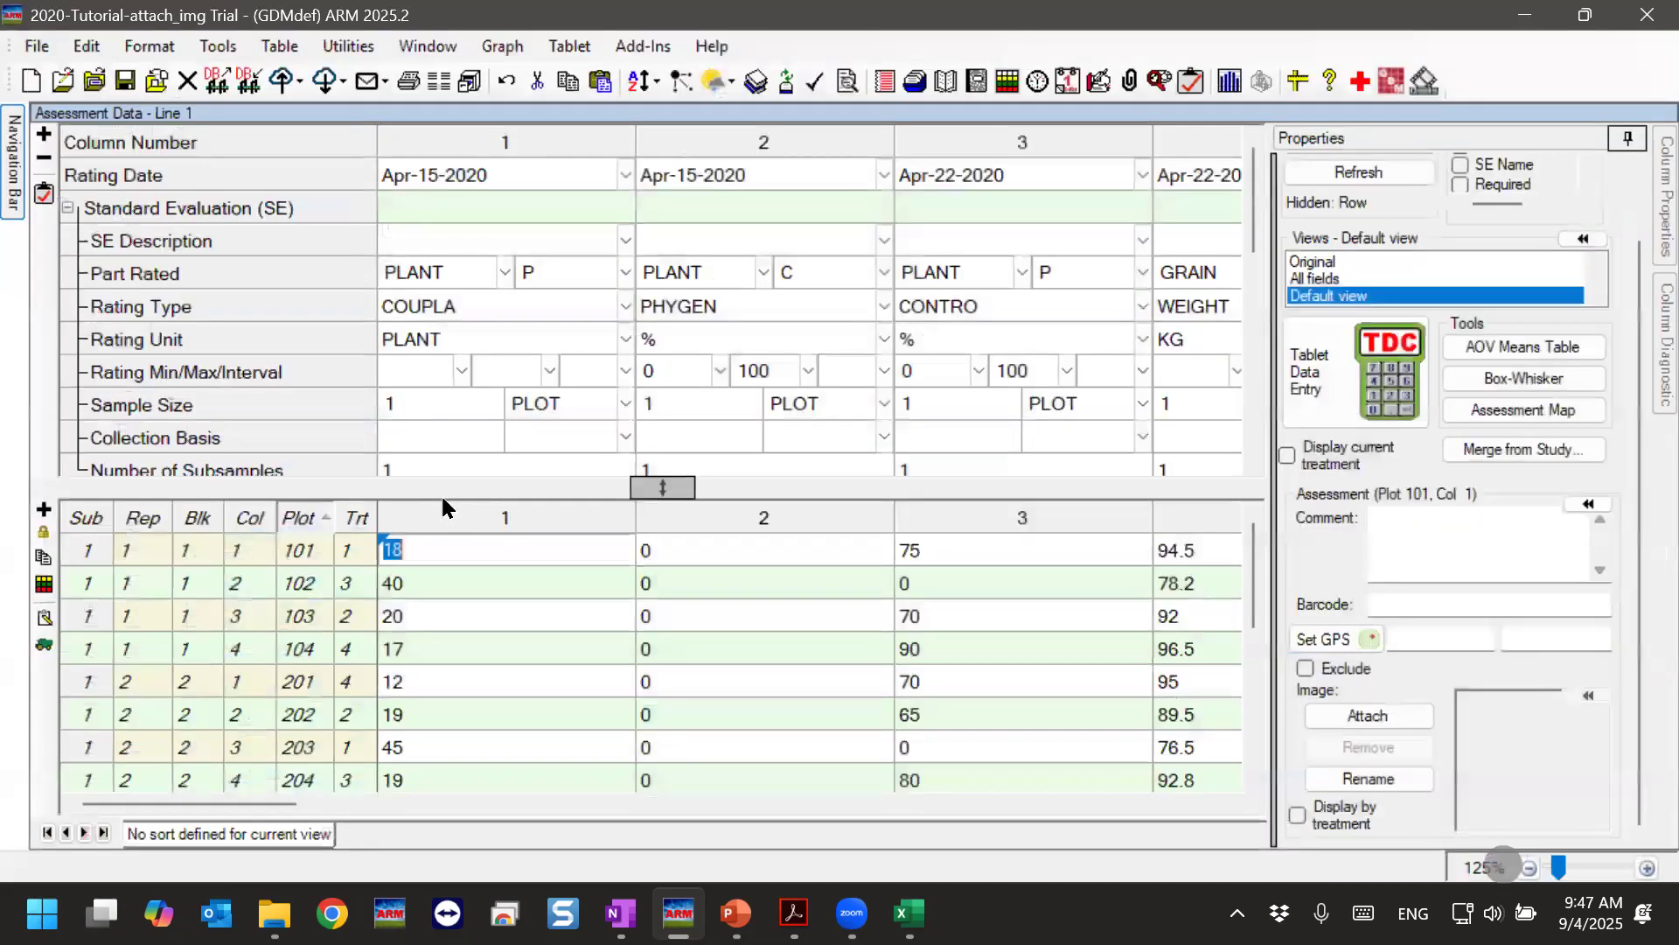
Open the trial map, display the movement arrows for the assessment order, and close the map without accepting changes.
click(45, 586)
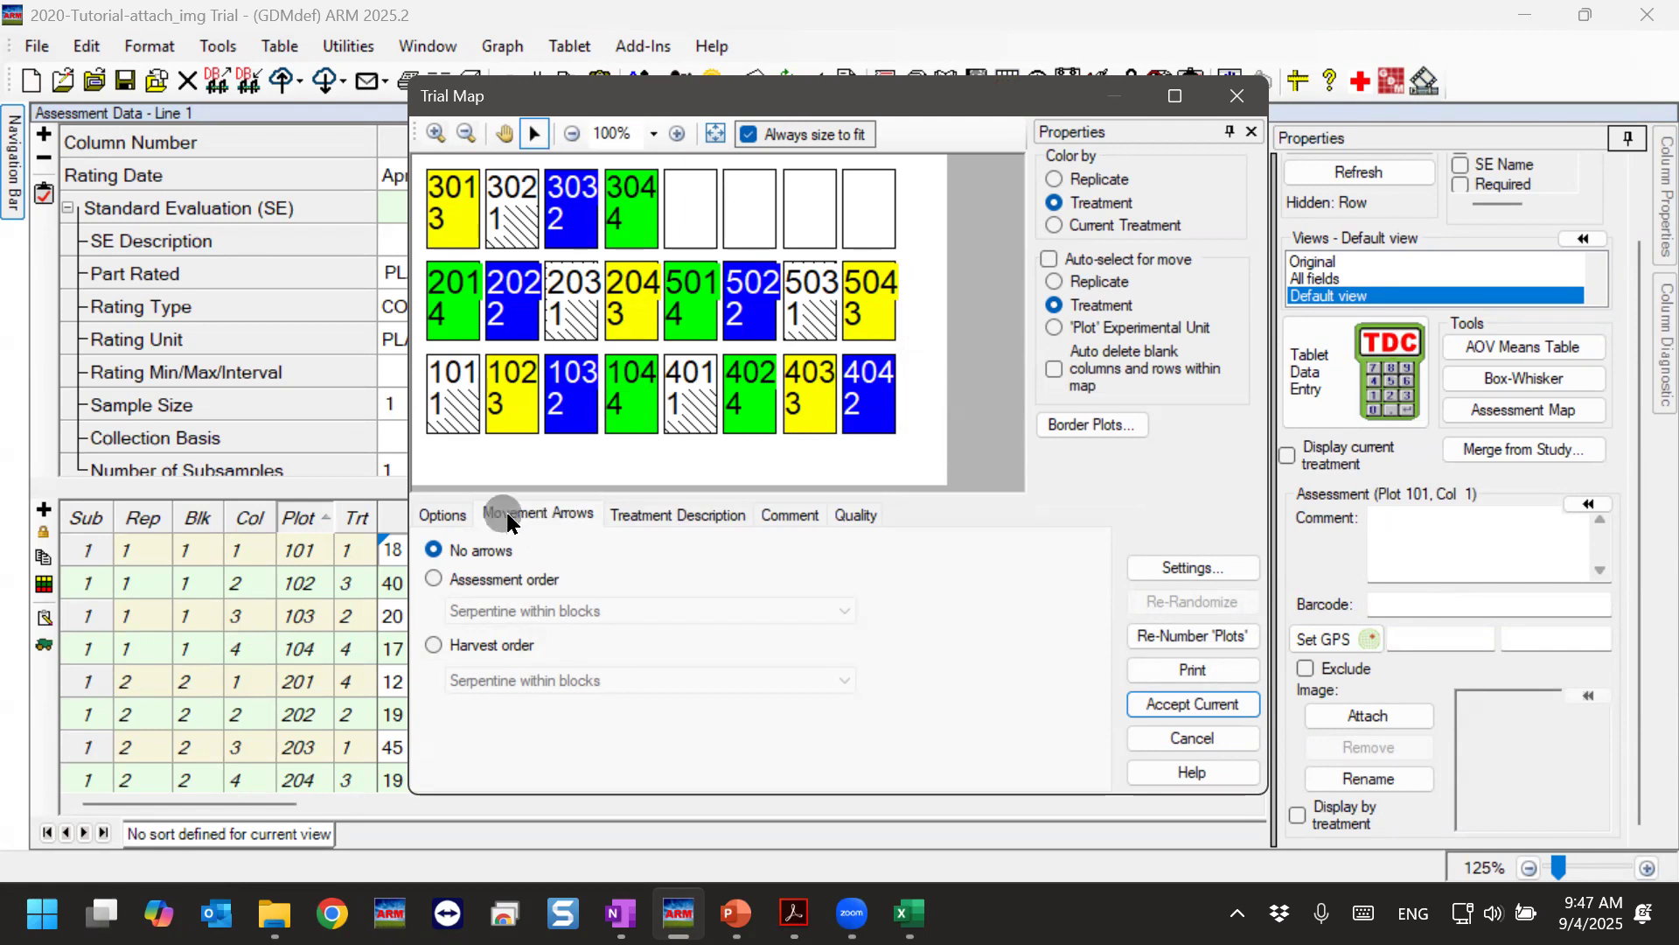
click(437, 579)
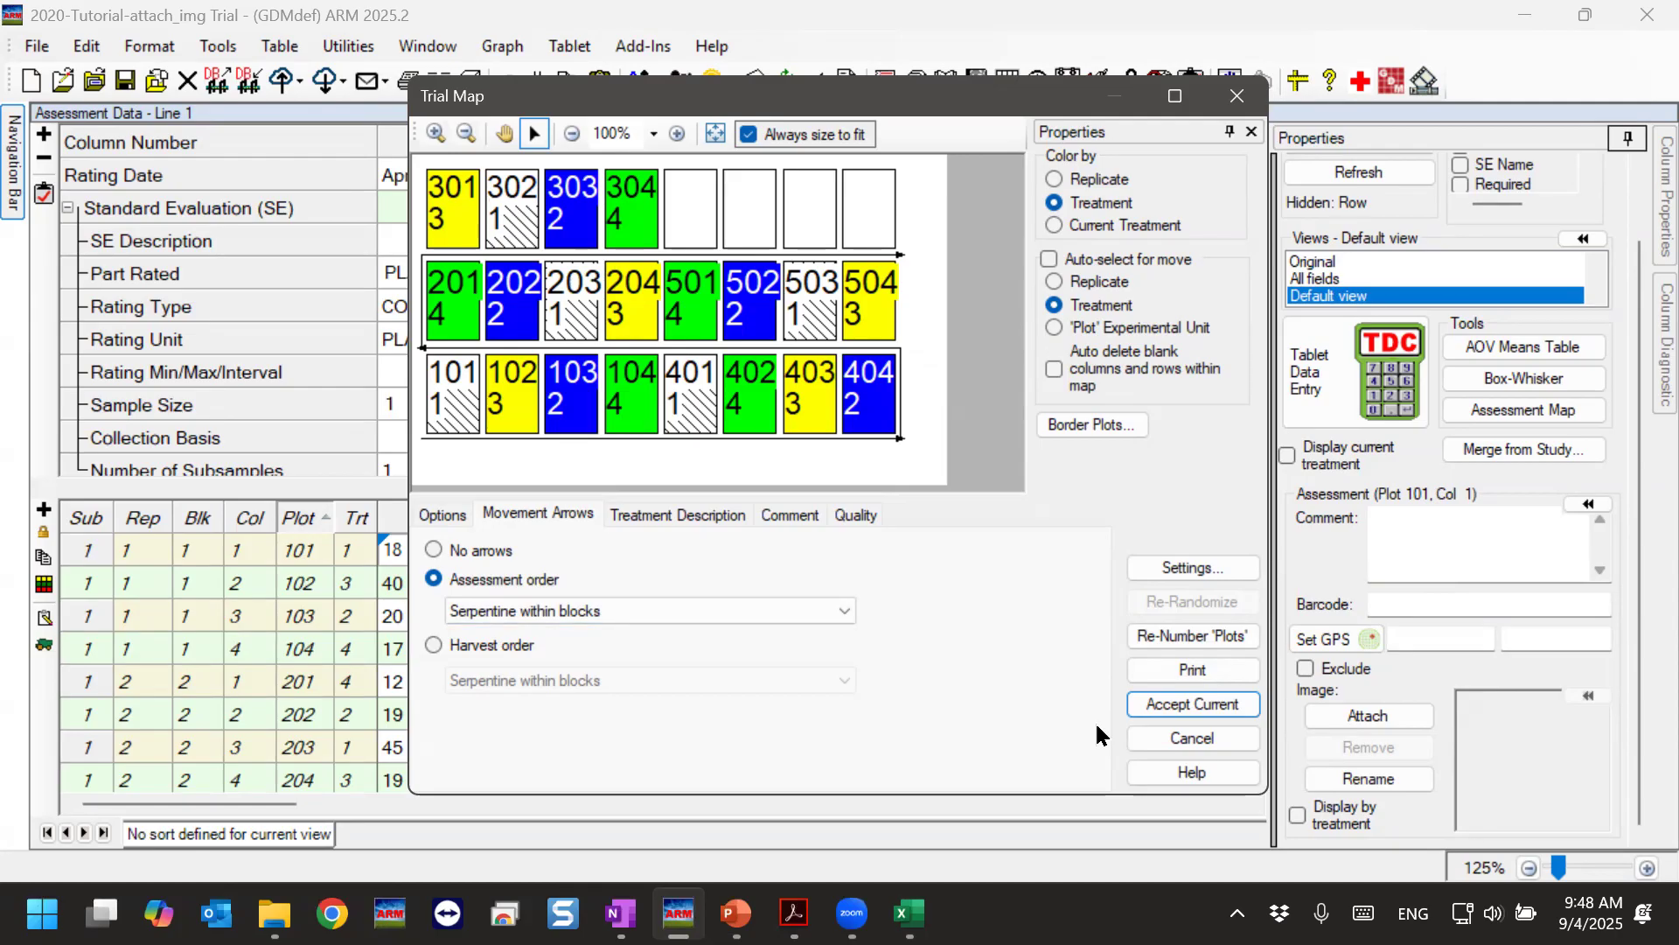
click(1197, 744)
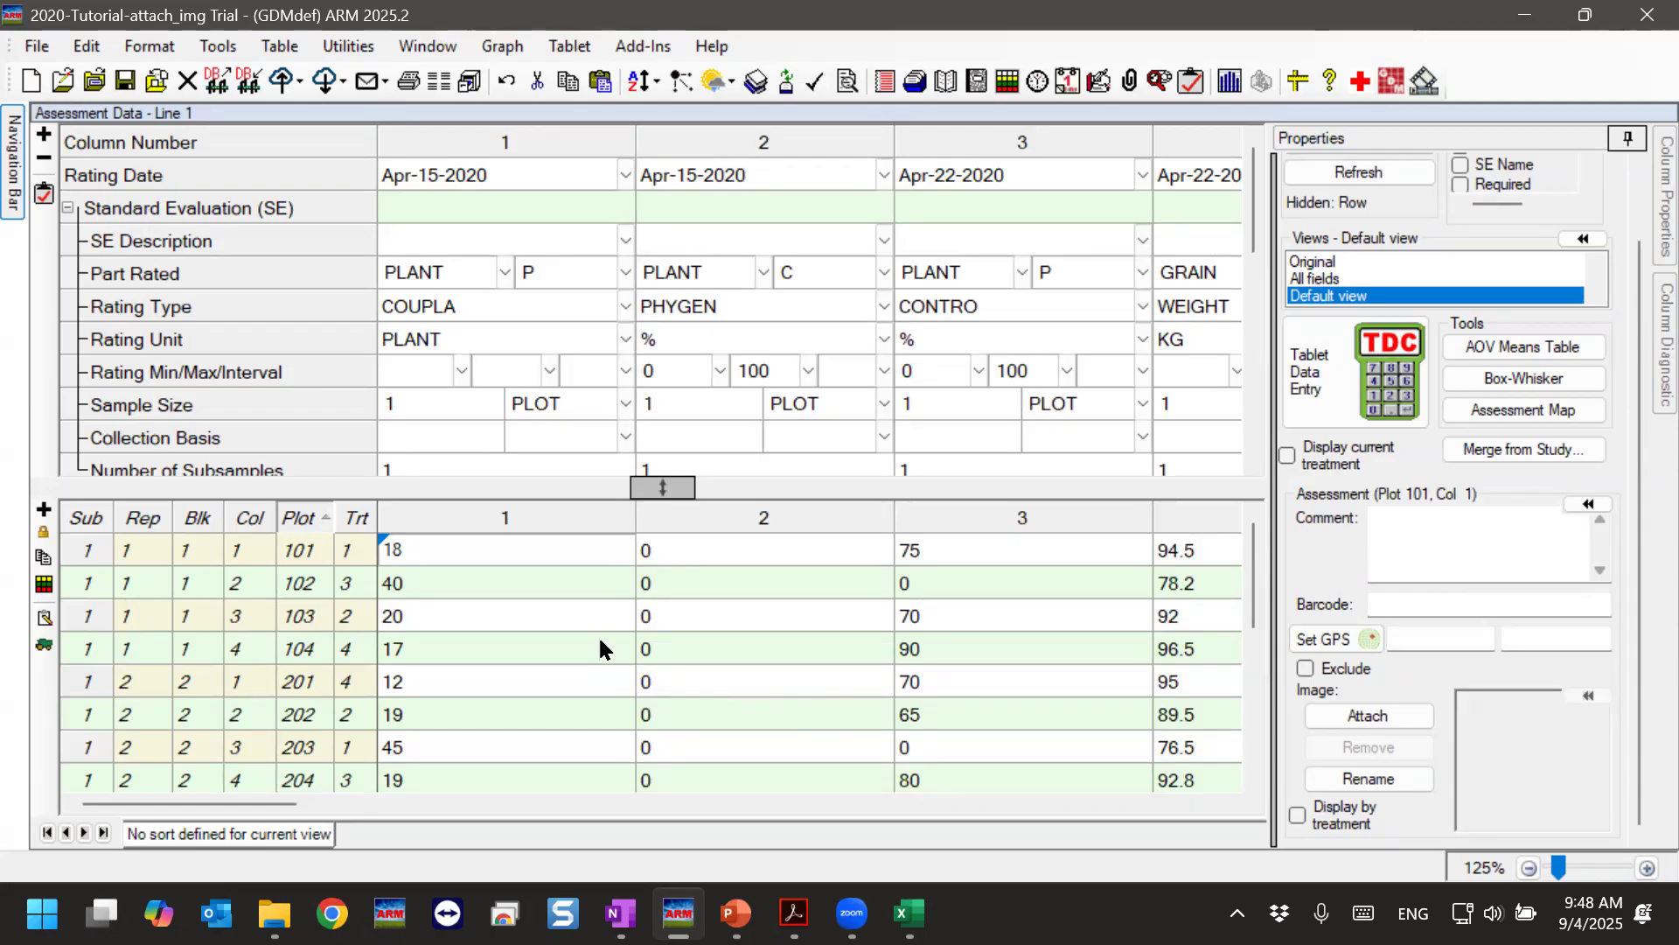
Load all soybeans images from 3030GL 1.png through 3108TL 5.png into the Image Import Preview for plot 101, column 1.
click(1384, 713)
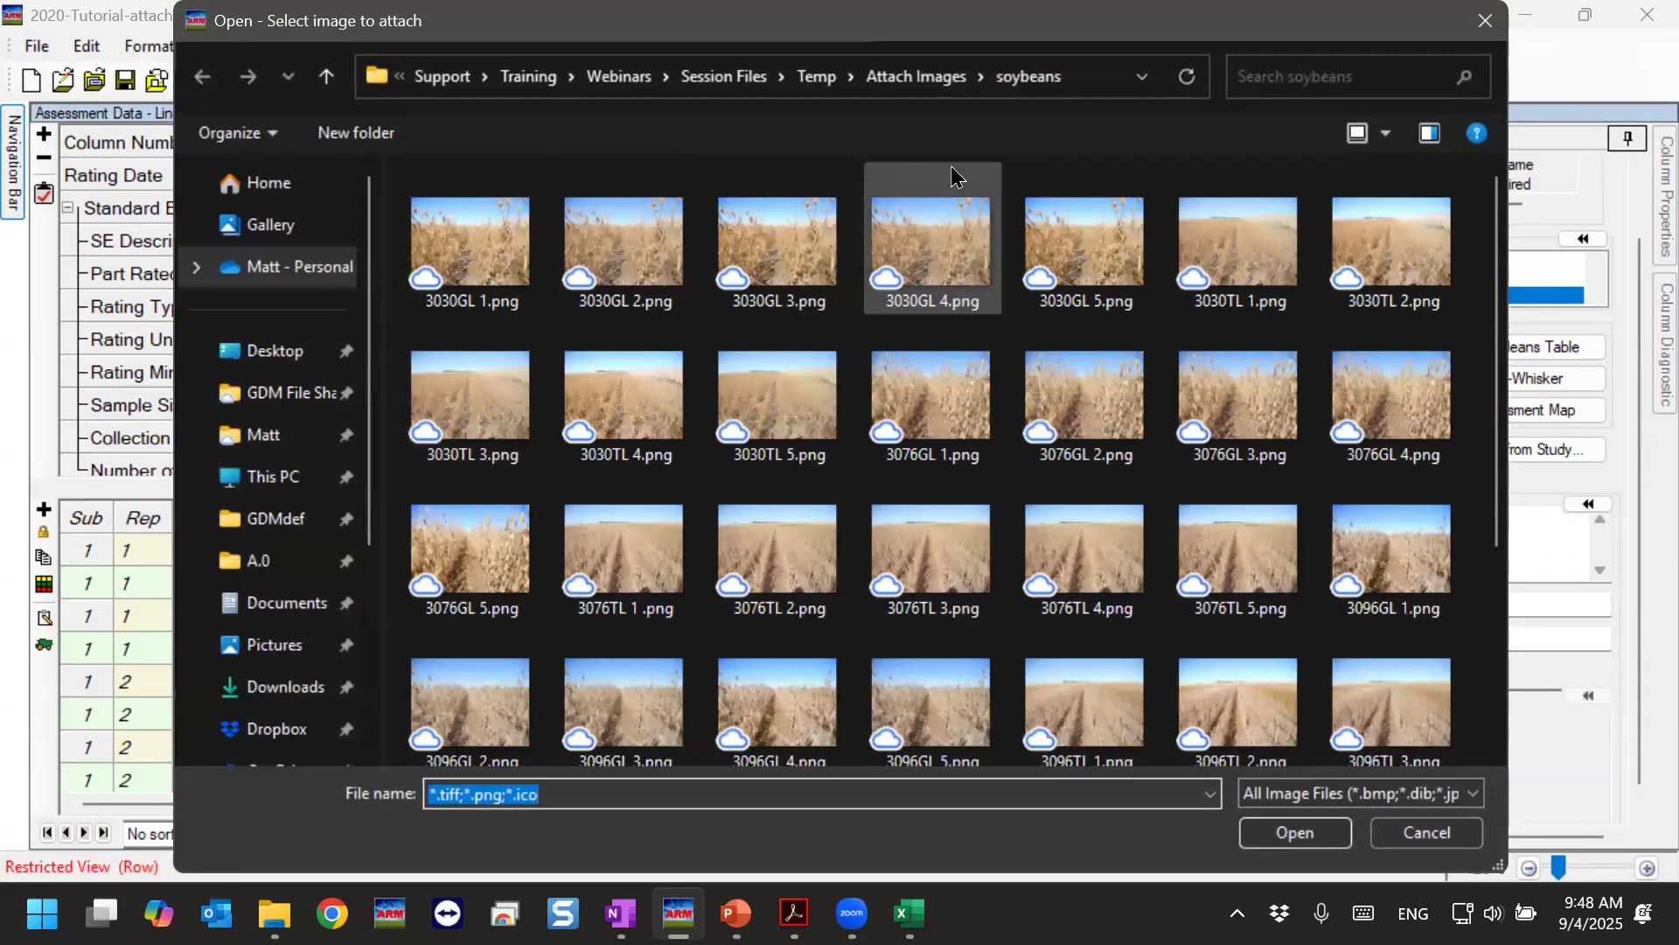
right_click(1019, 166)
mouse_move(1192, 215)
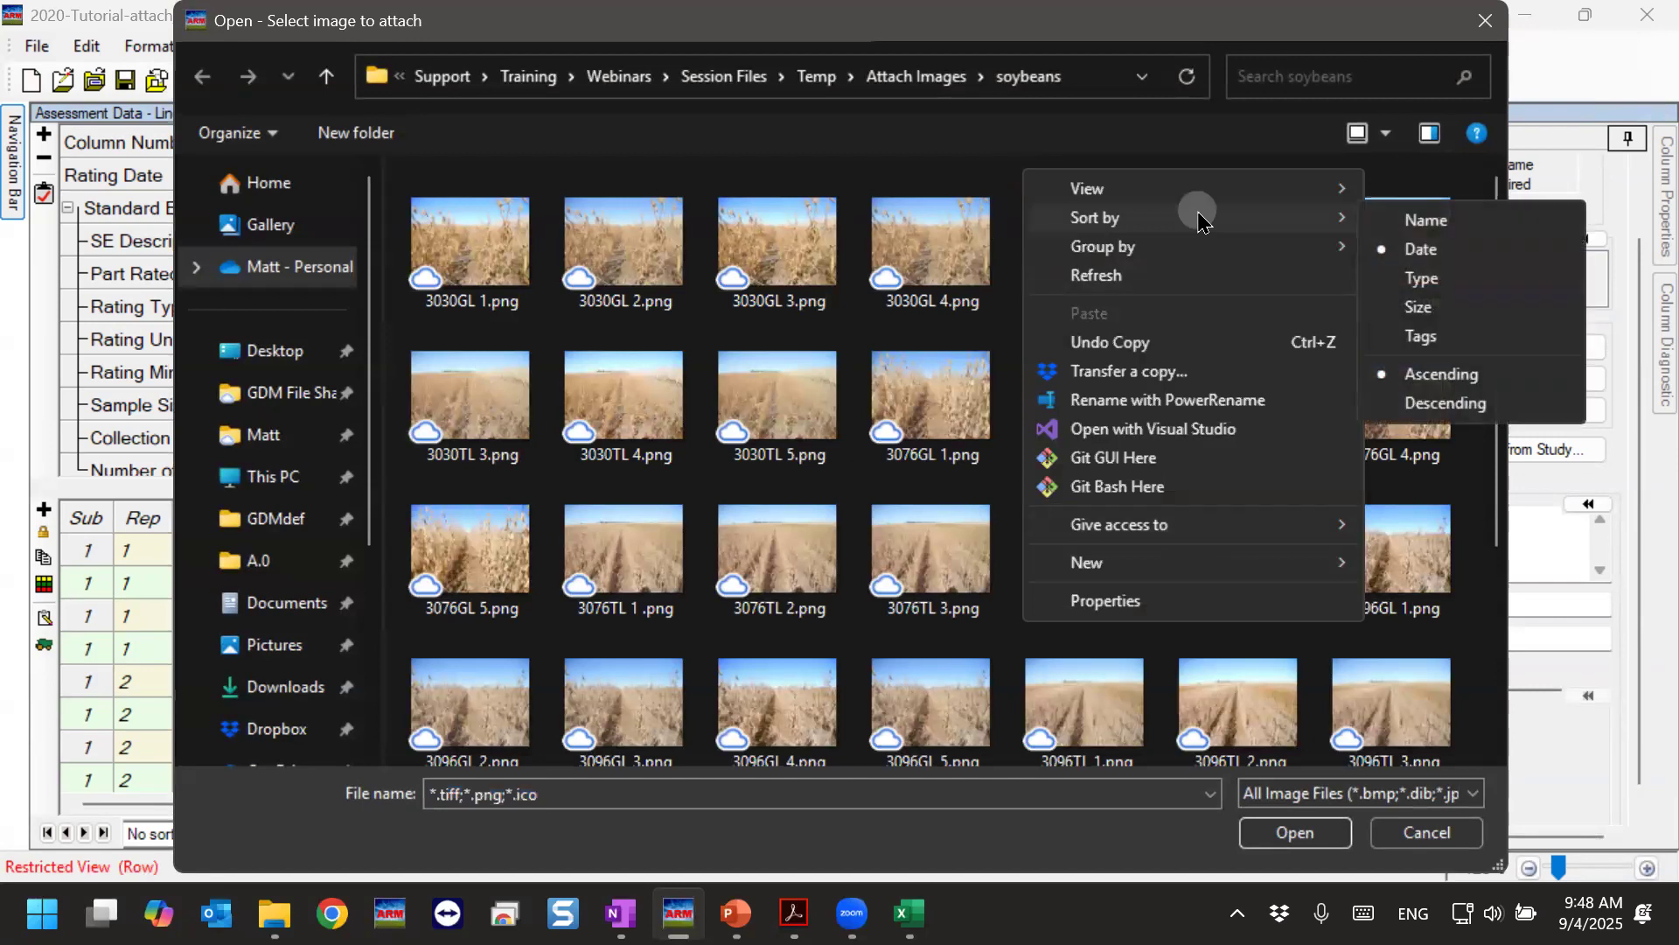
click(495, 234)
scroll(831, 498, down, 3)
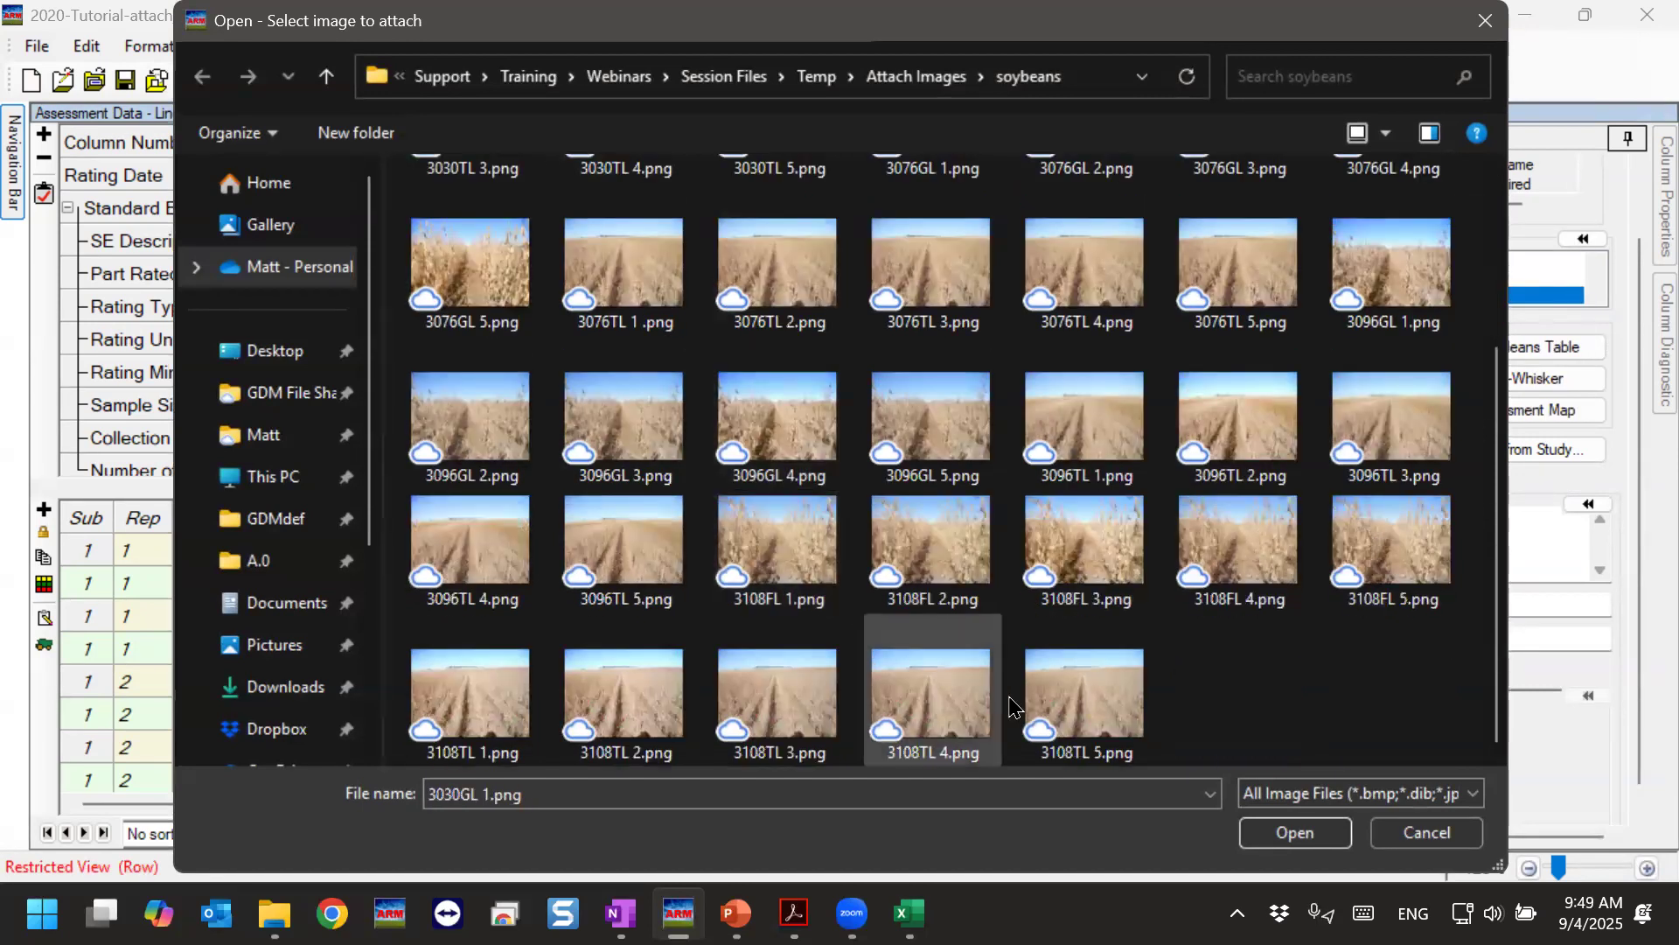
shift+click(1087, 707)
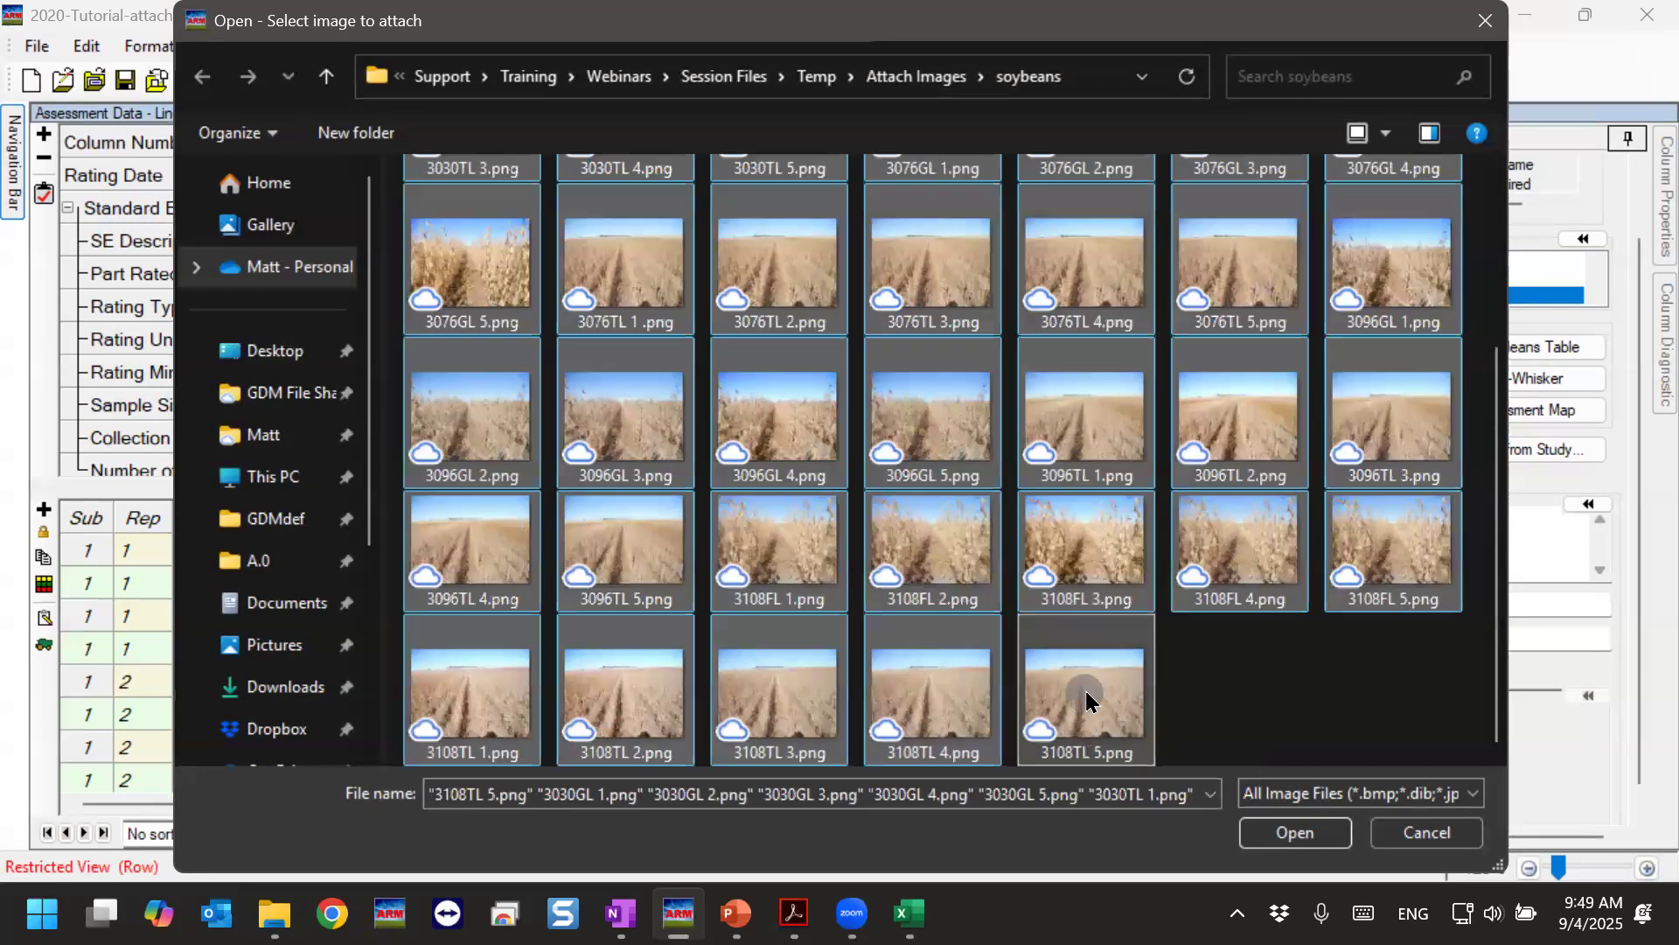
click(1294, 832)
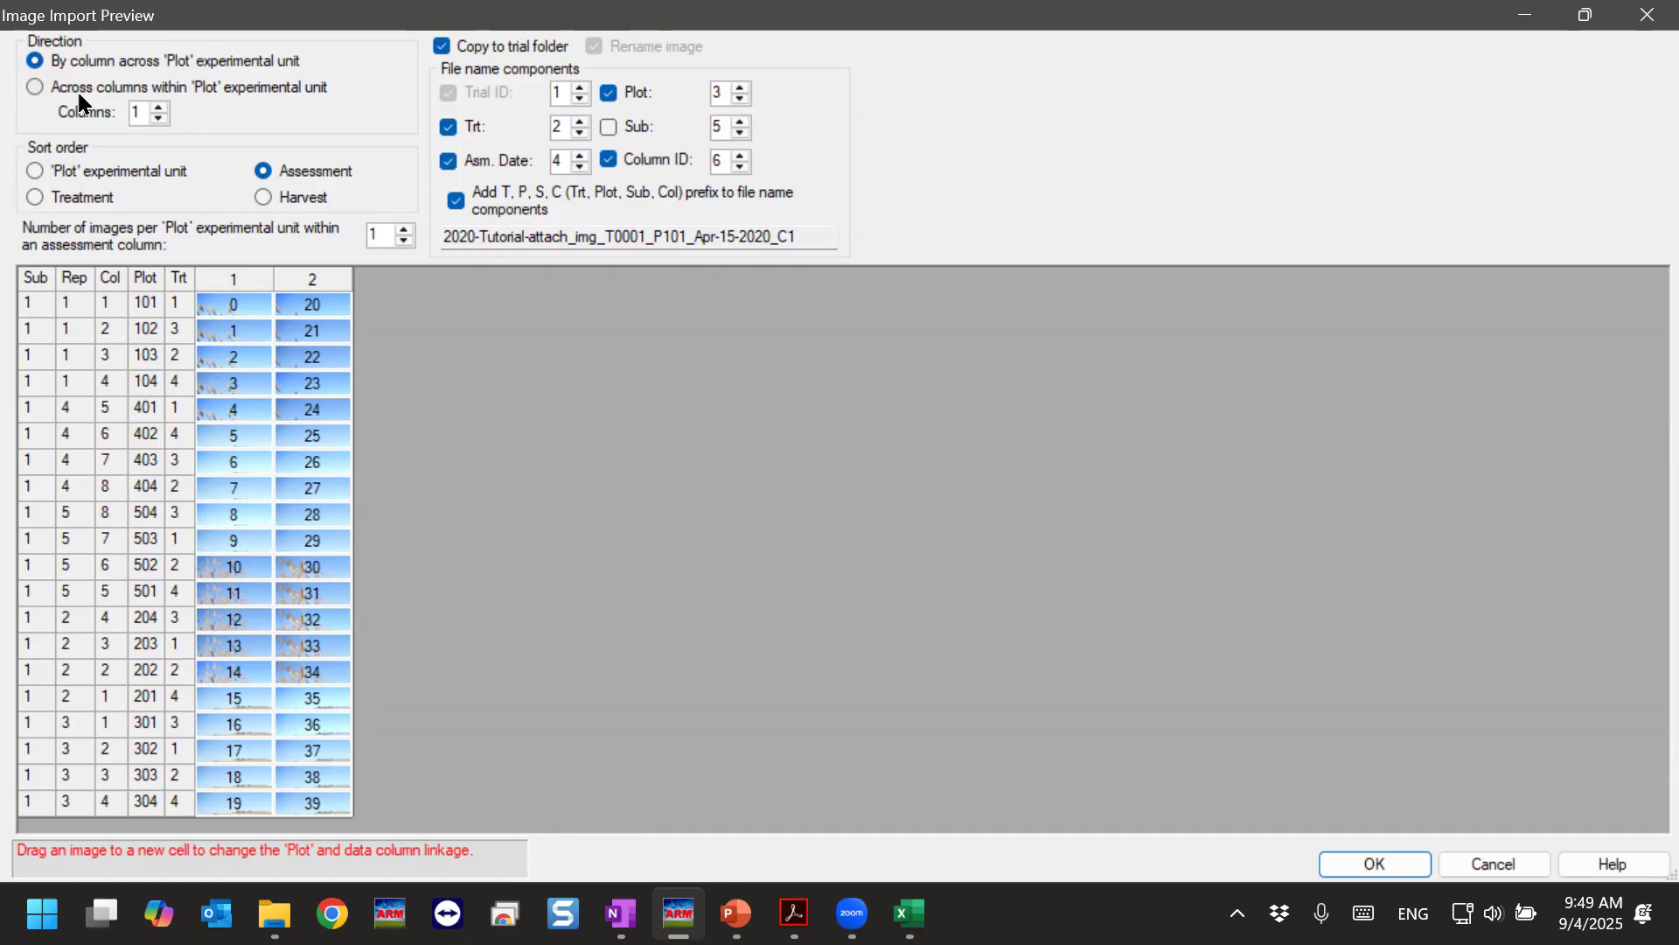
Try the direction across columns within the plot with 2 columns, and return to the by-column direction.
click(35, 88)
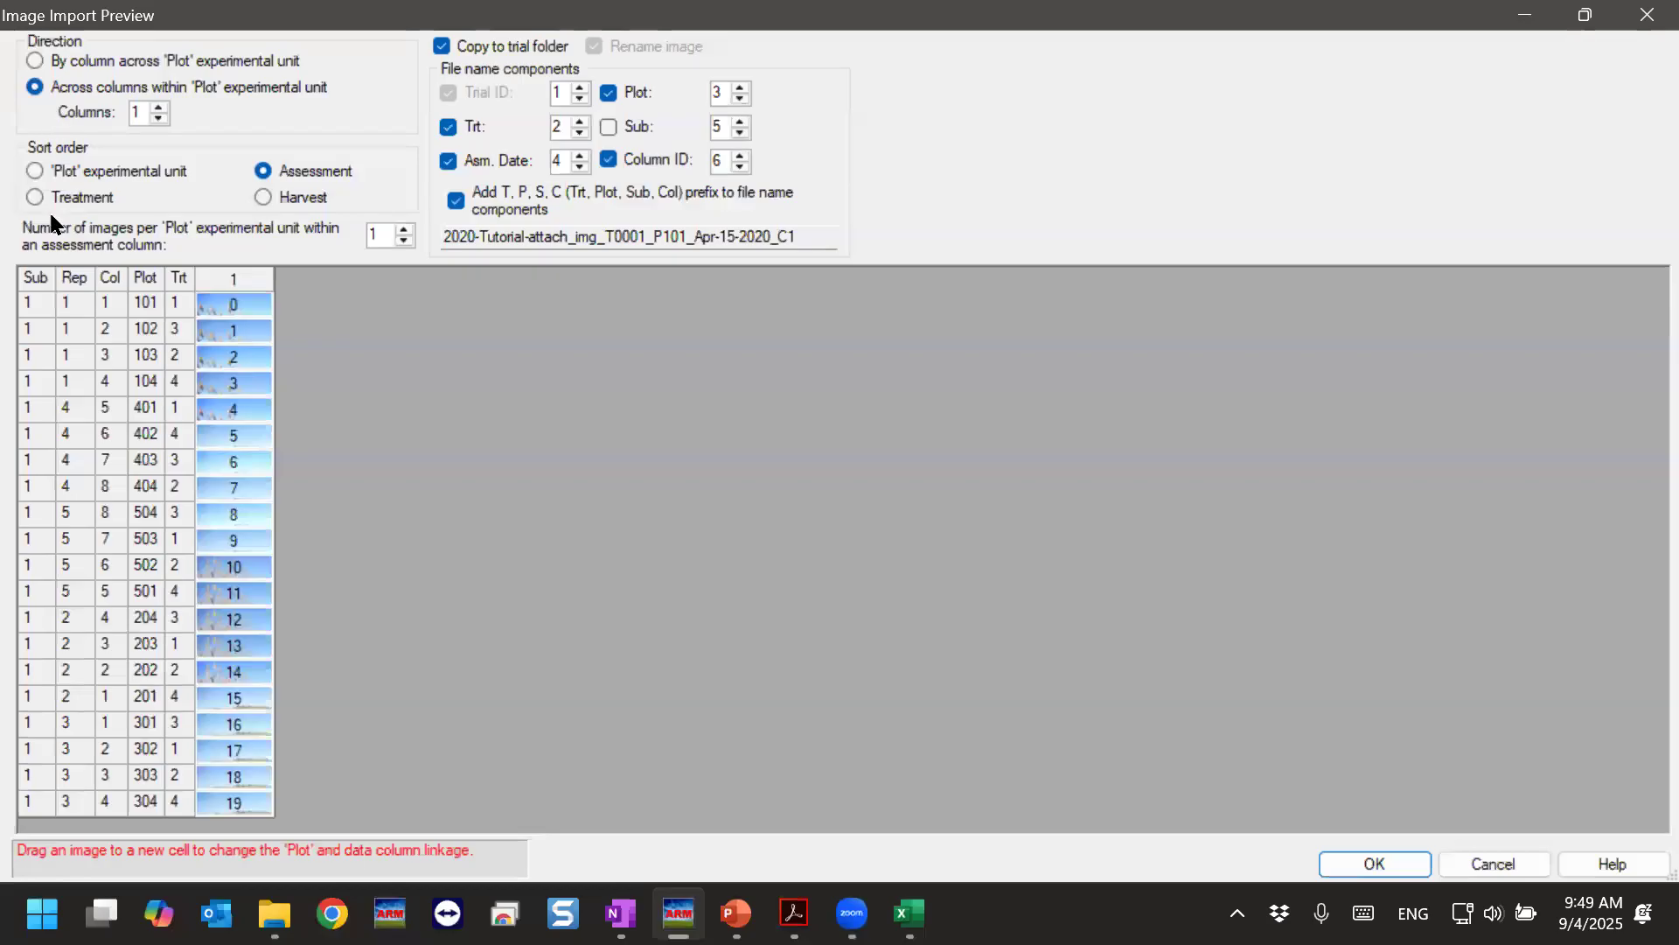
click(162, 105)
text(2)
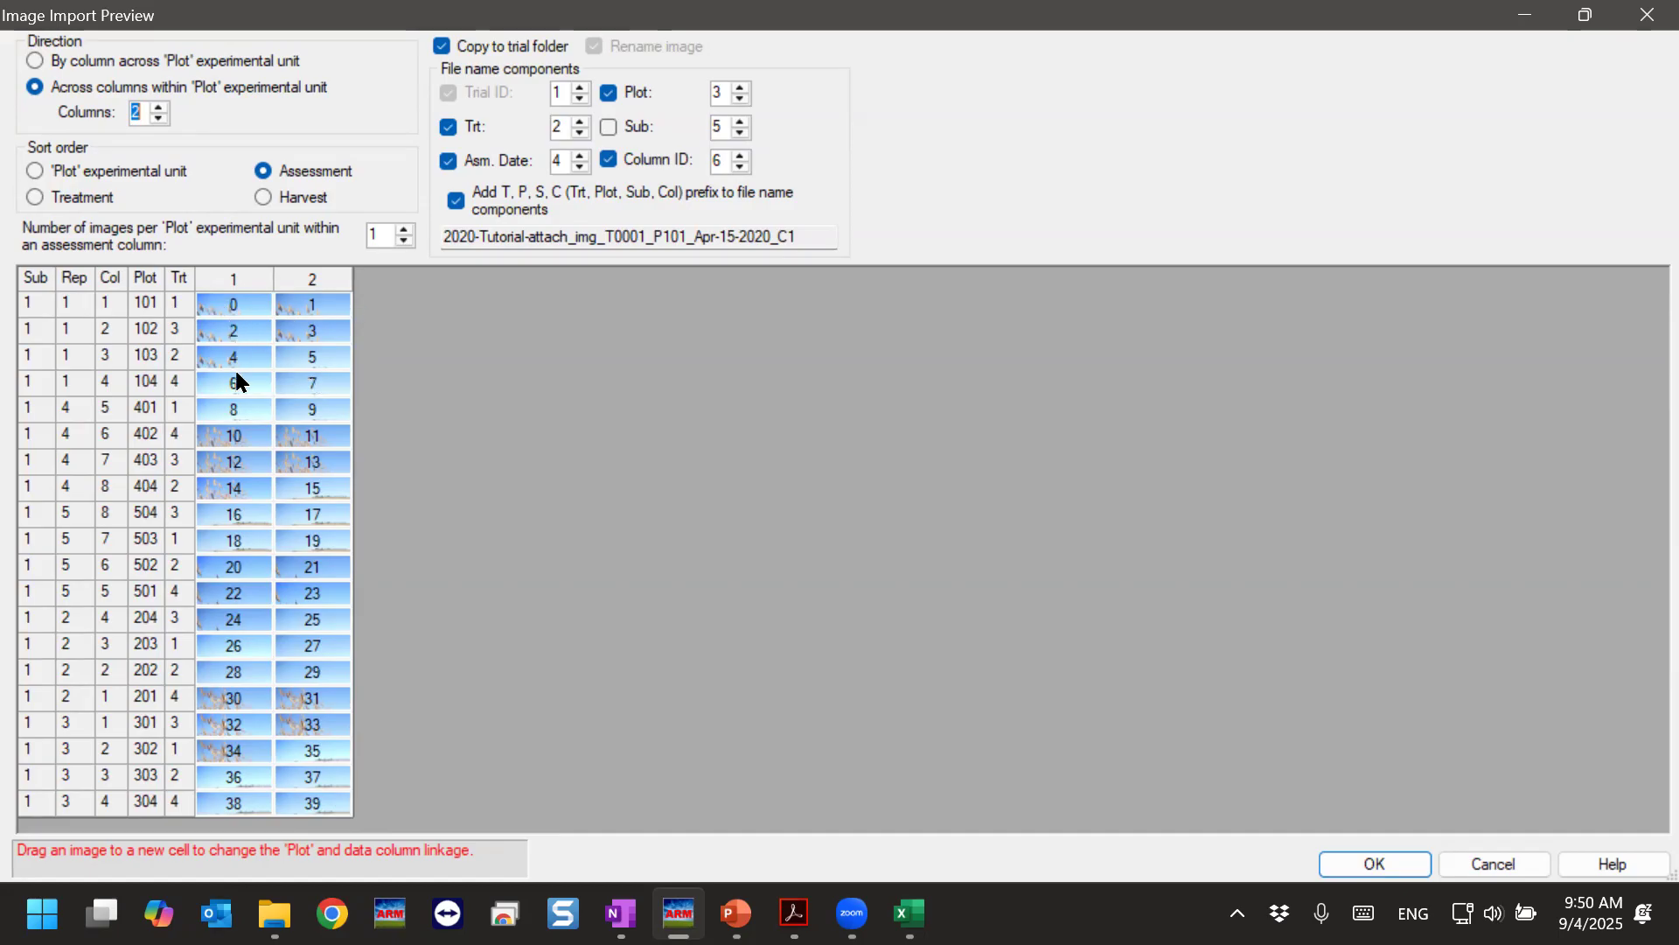
click(33, 60)
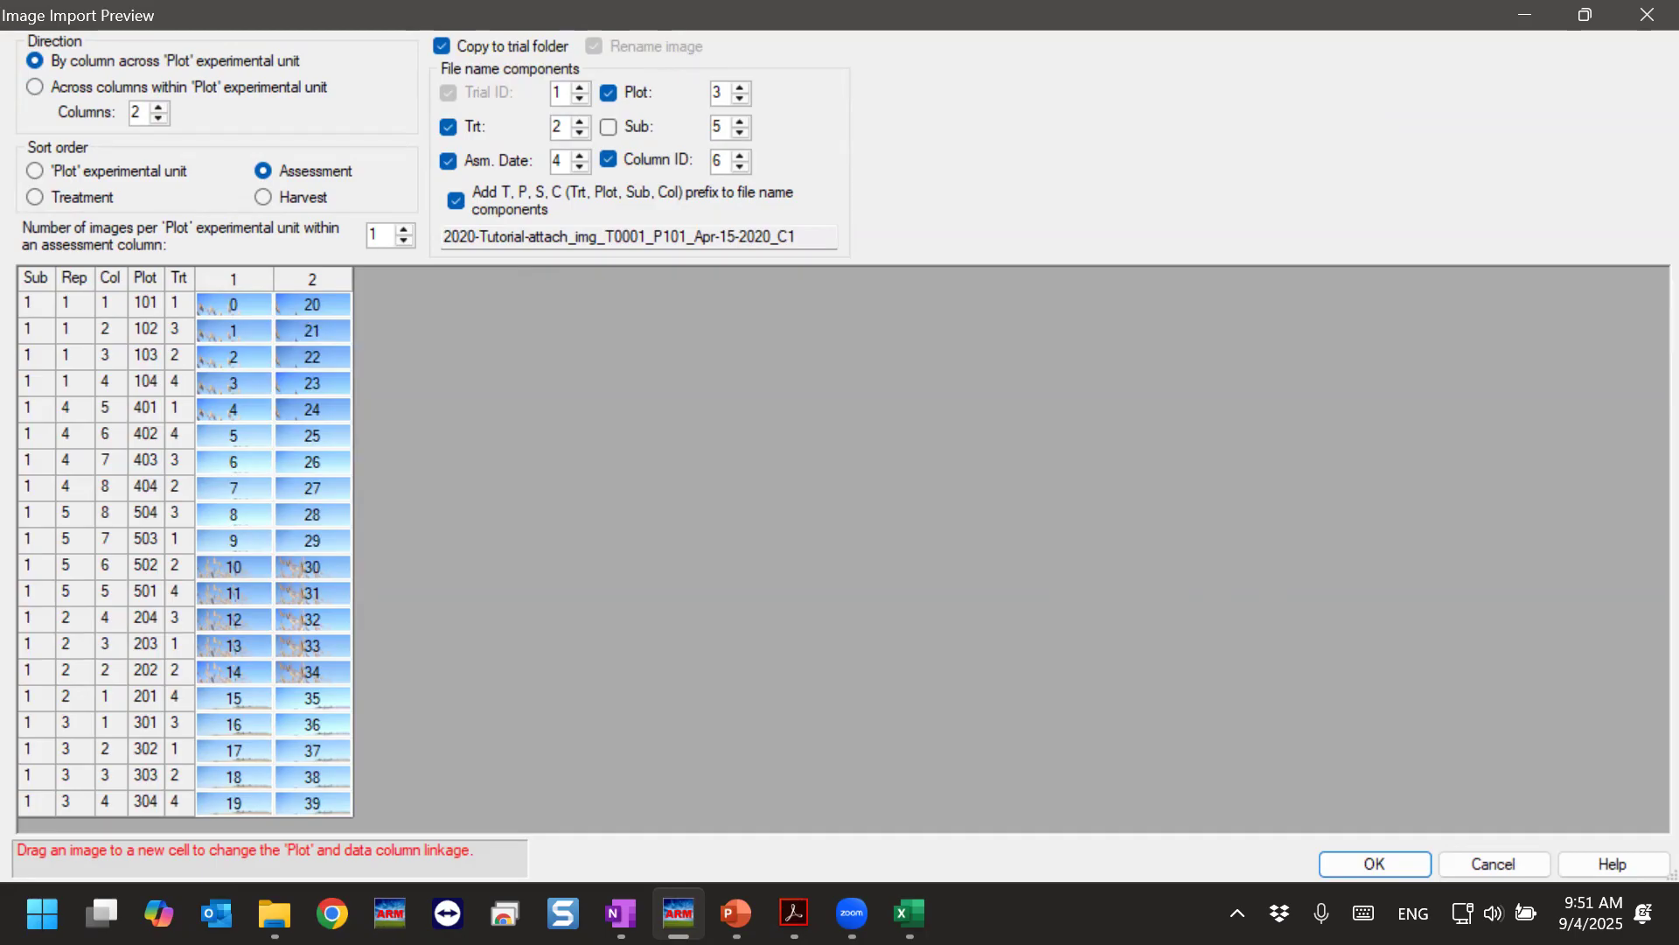
Check the original image names in the soybeans folder and examine the generated file name in the import preview.
key(alt+Tab)
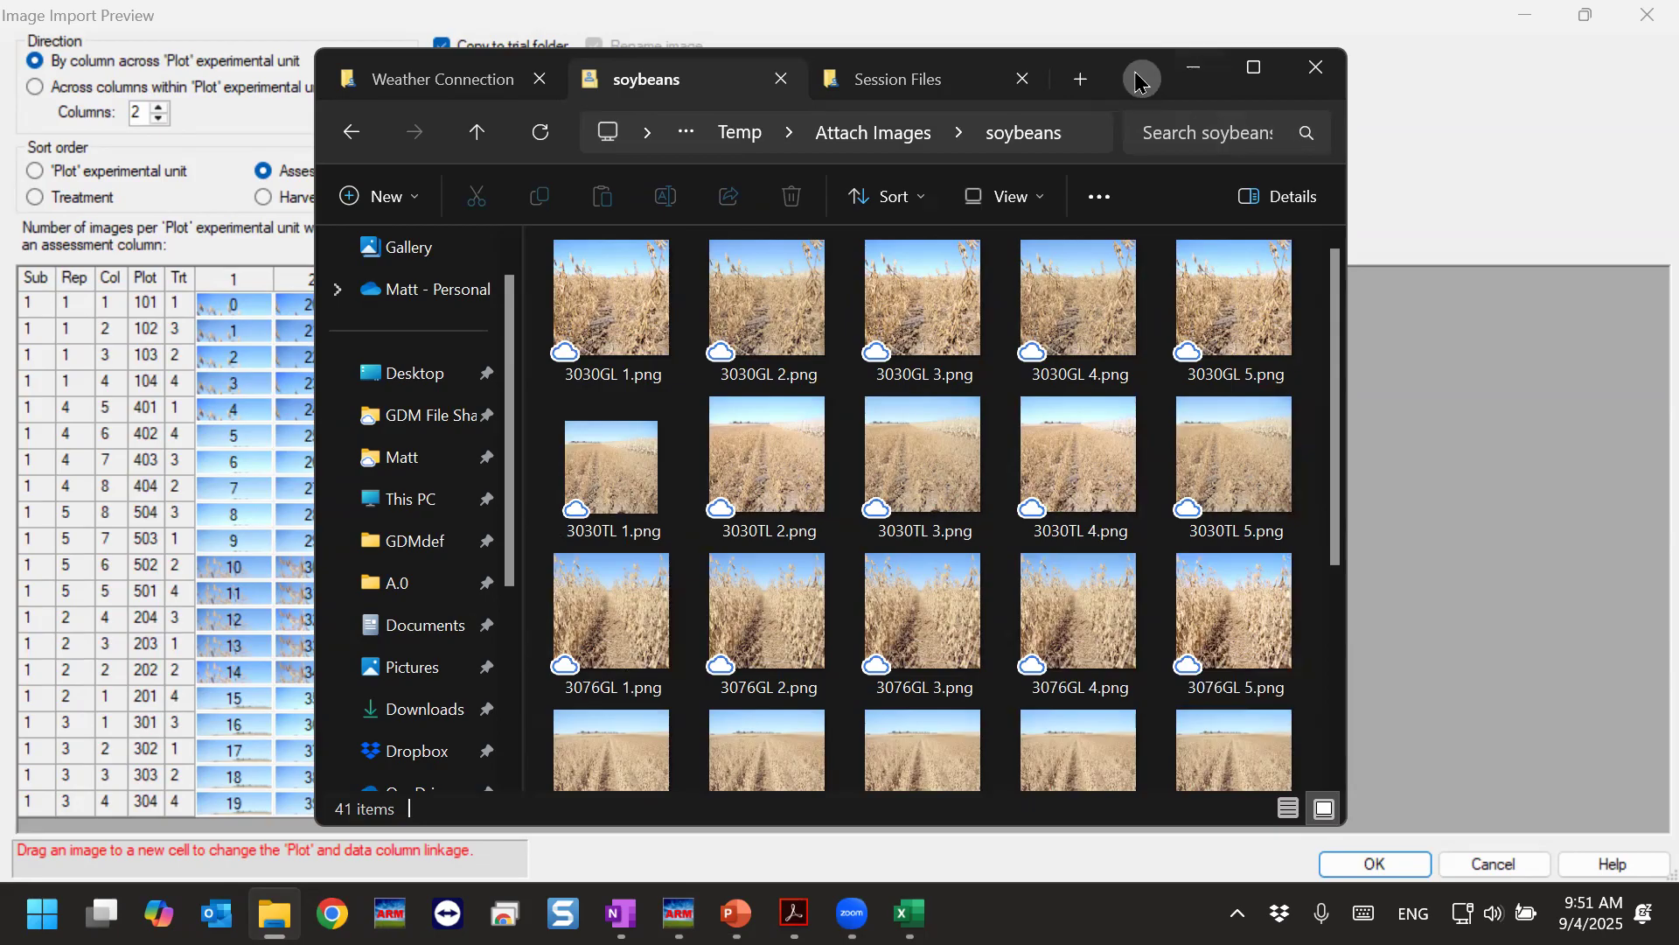
click(1194, 69)
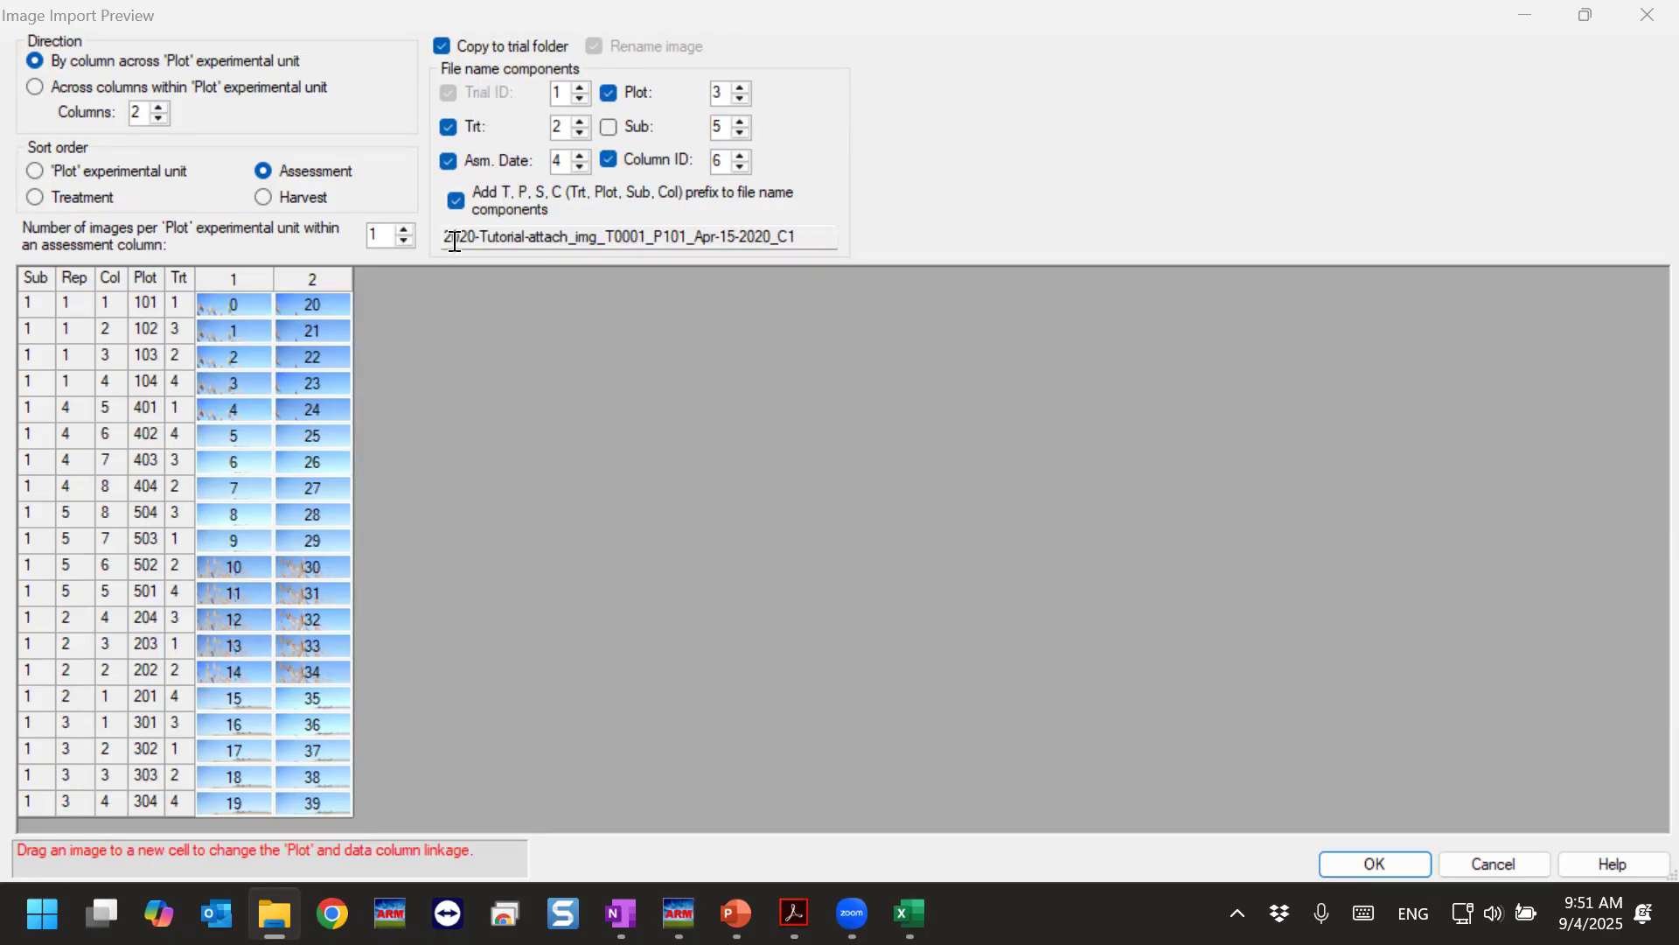
click(806, 236)
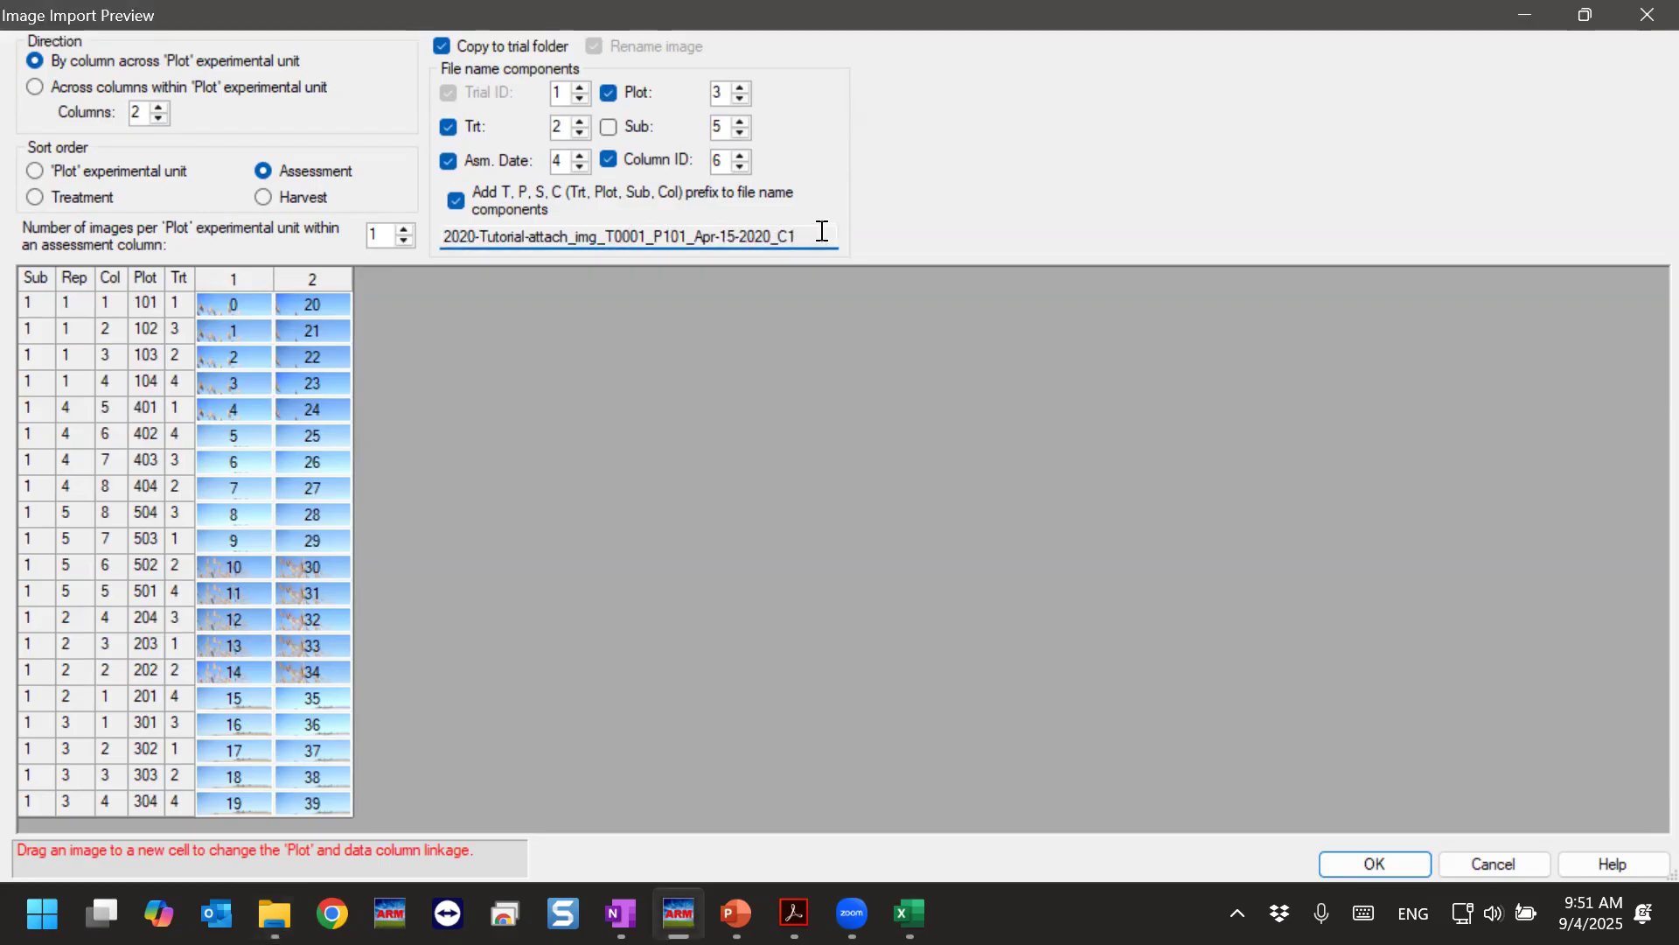
drag(822, 231, 448, 232)
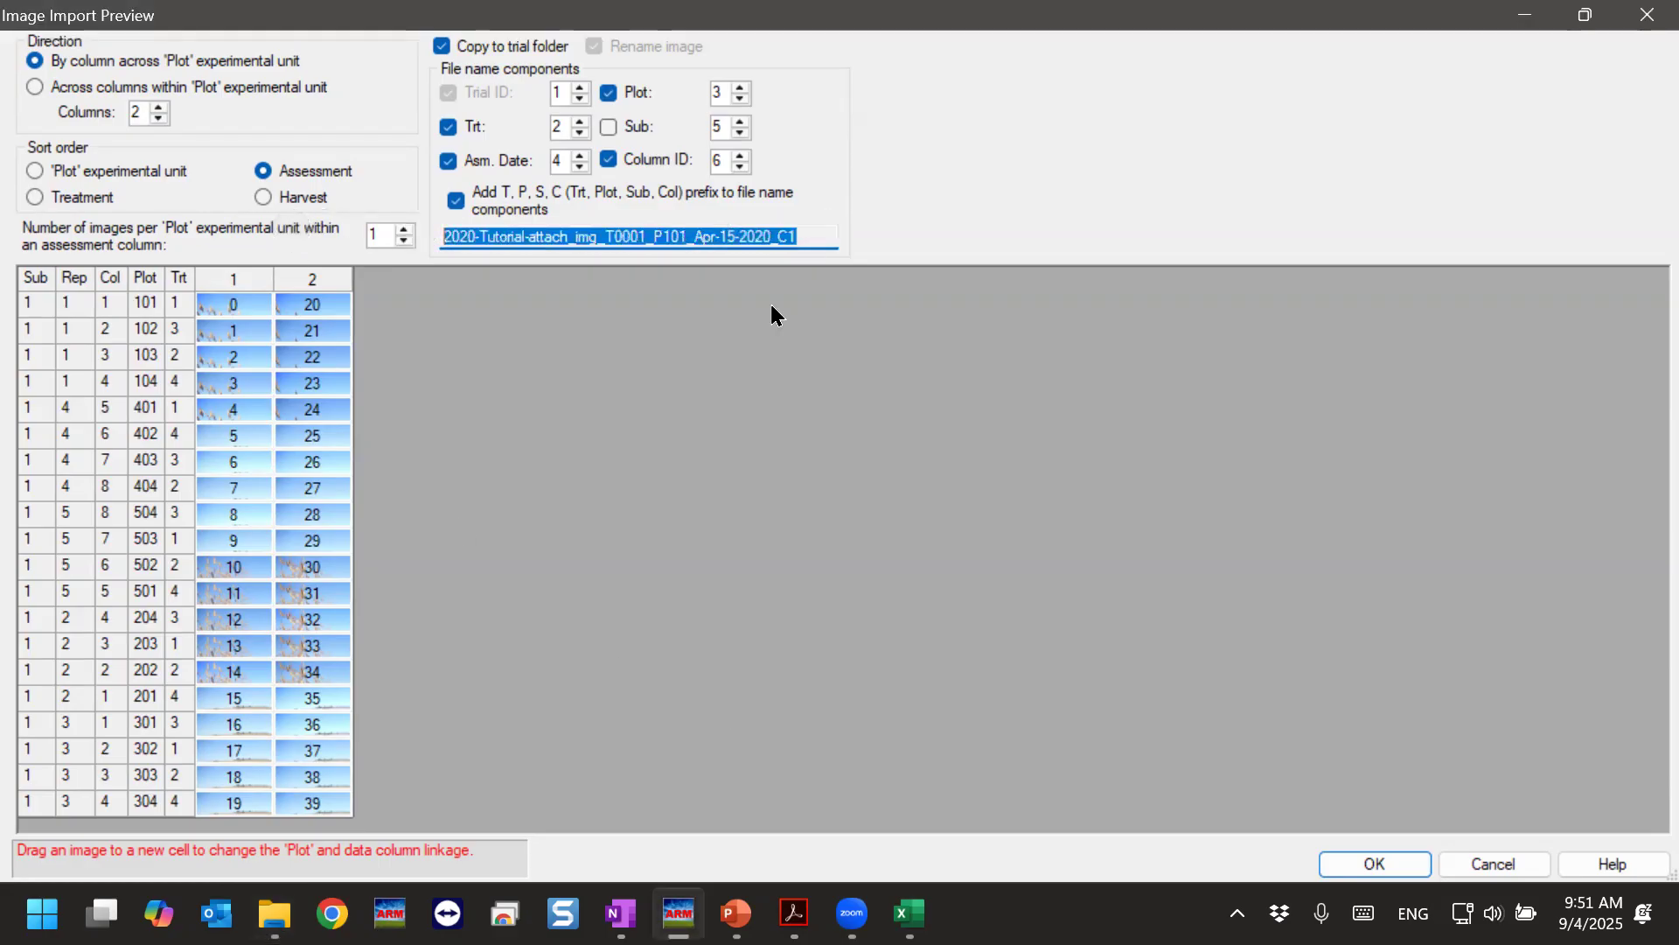
click(567, 236)
click(801, 233)
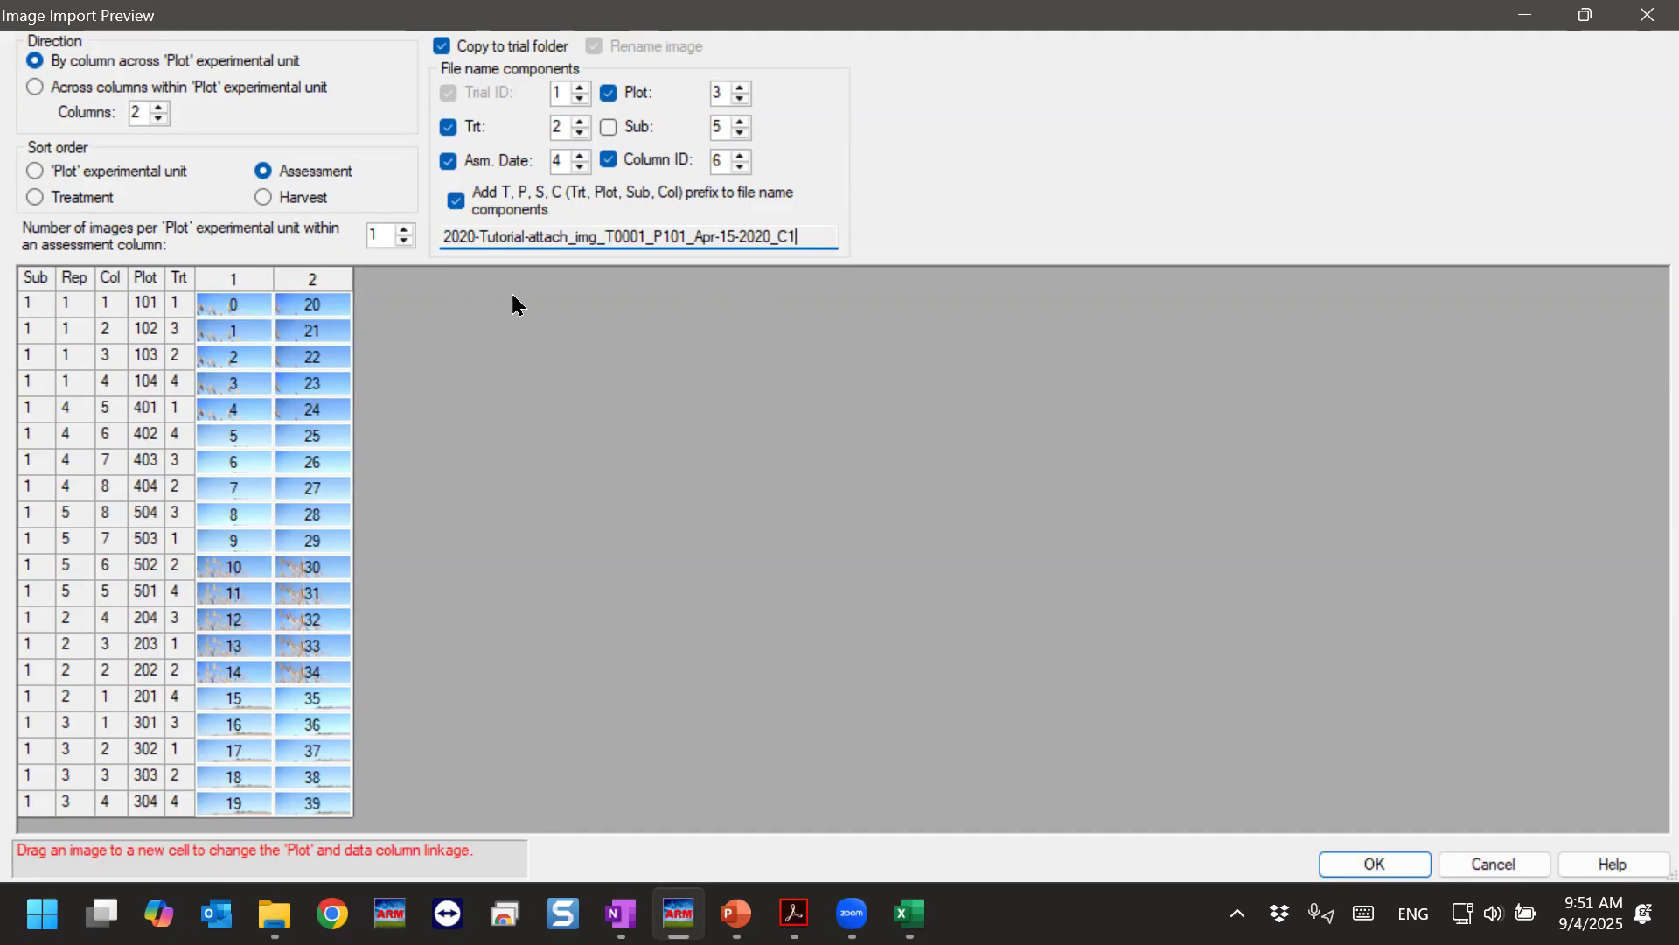
click(594, 232)
drag(595, 233, 431, 233)
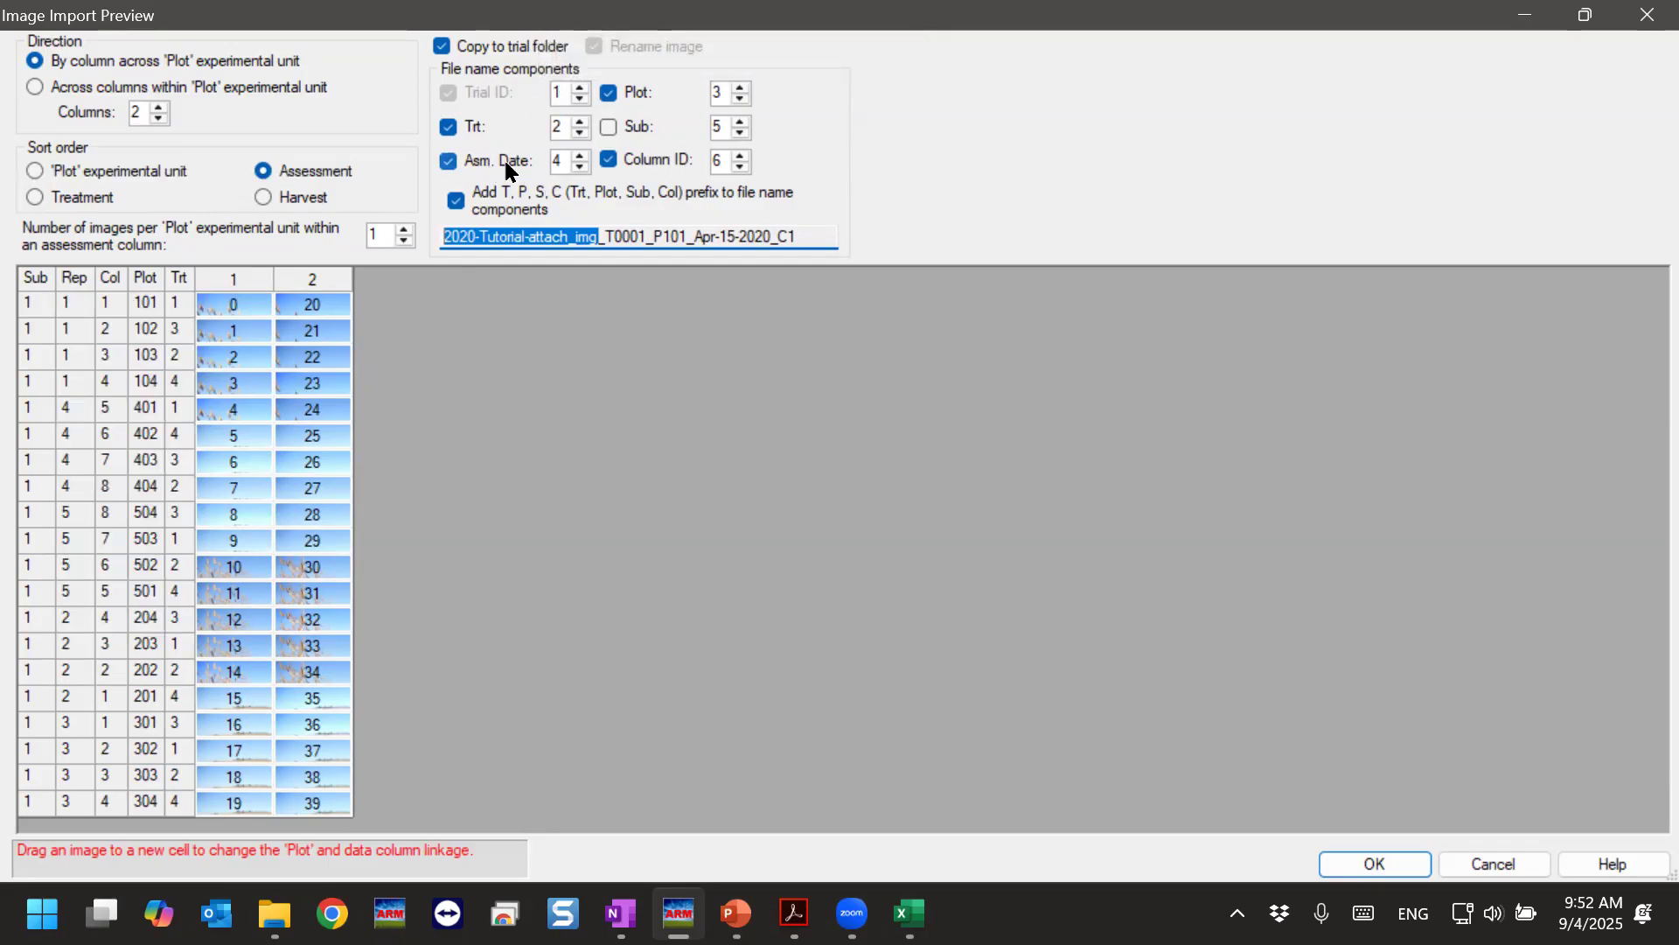
Move the assessment date to position 1 in the image file name components.
click(565, 159)
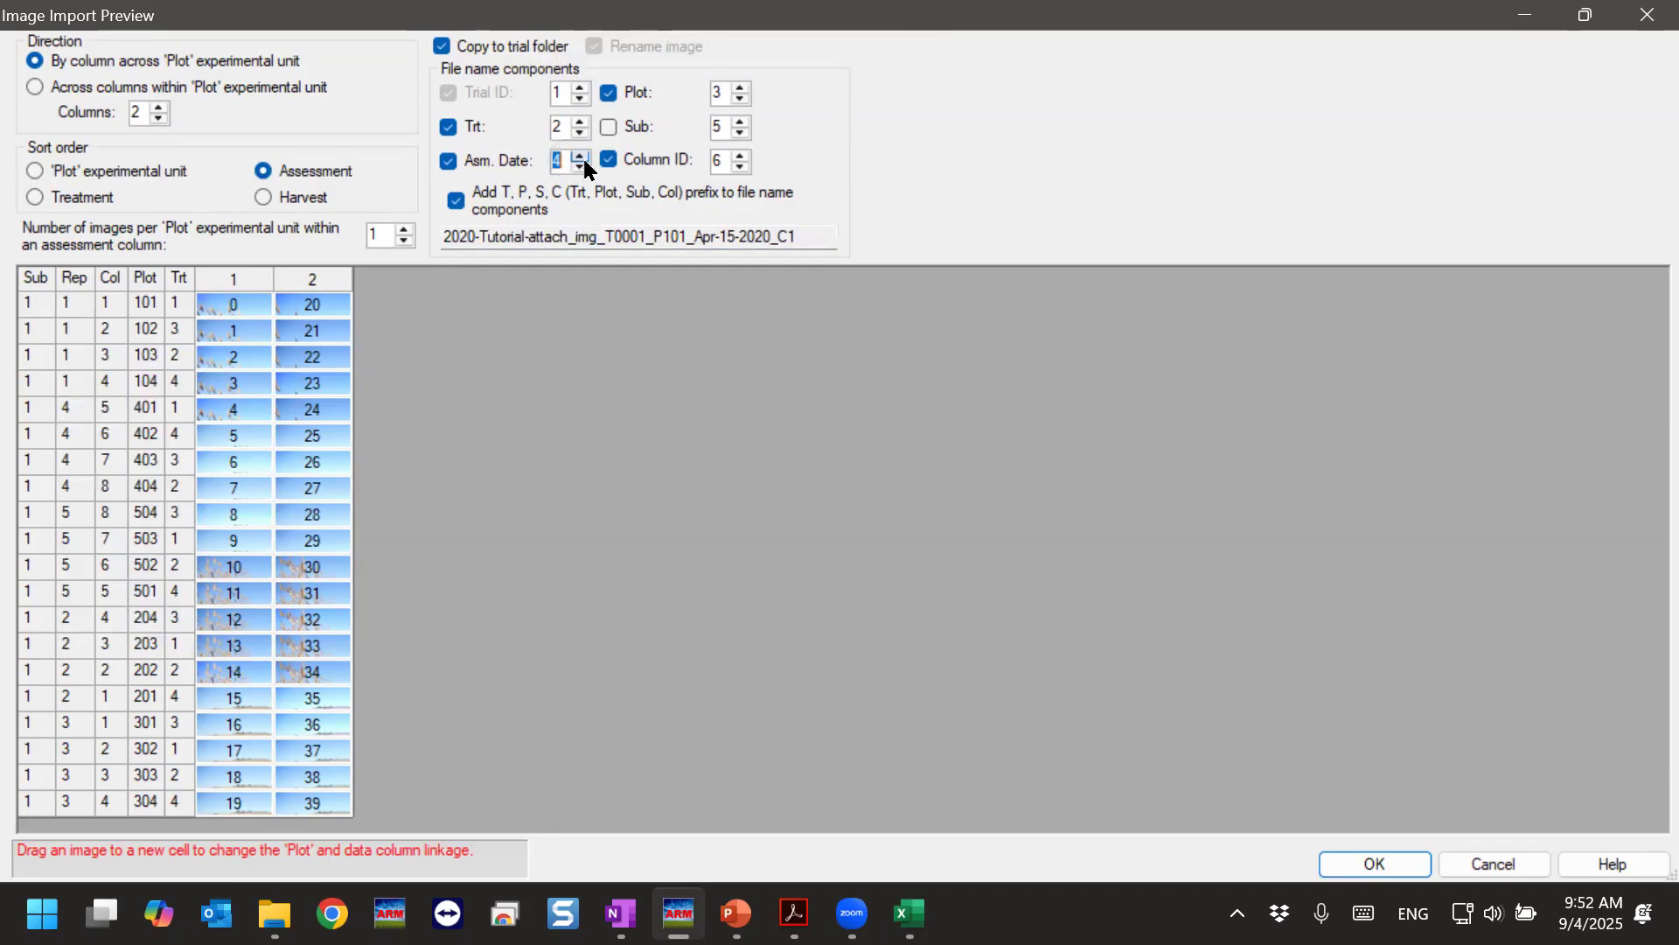
click(578, 165)
click(578, 165)
click(579, 166)
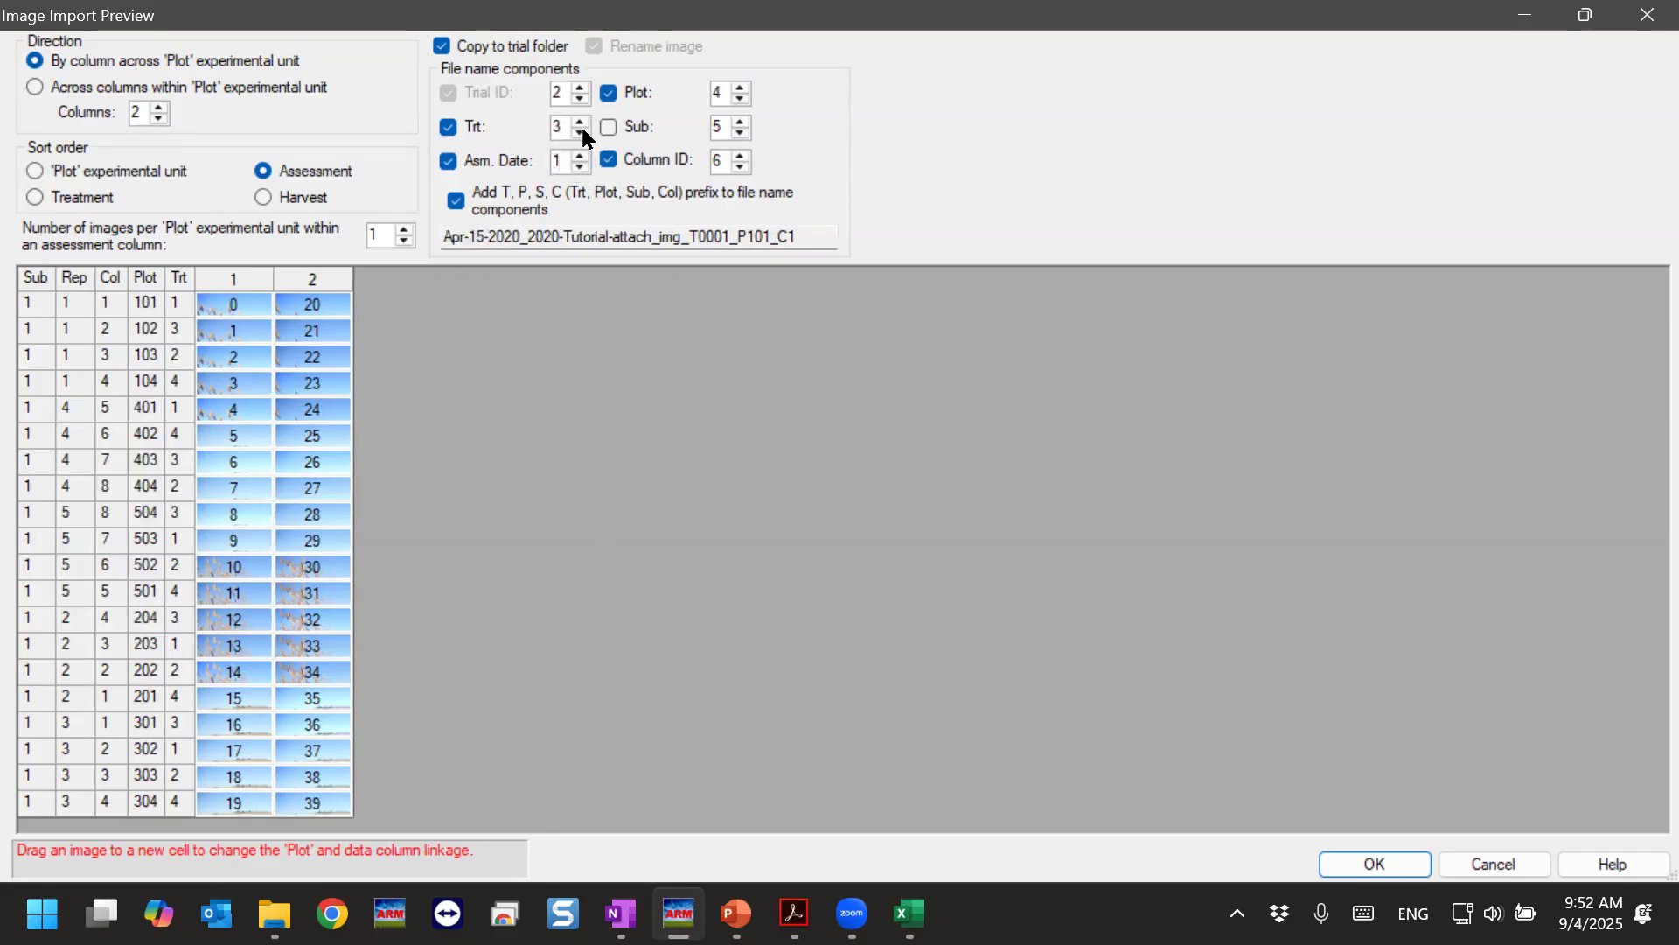
Examine the date, trial ID and treatment parts of the generated image file name.
drag(522, 236, 390, 262)
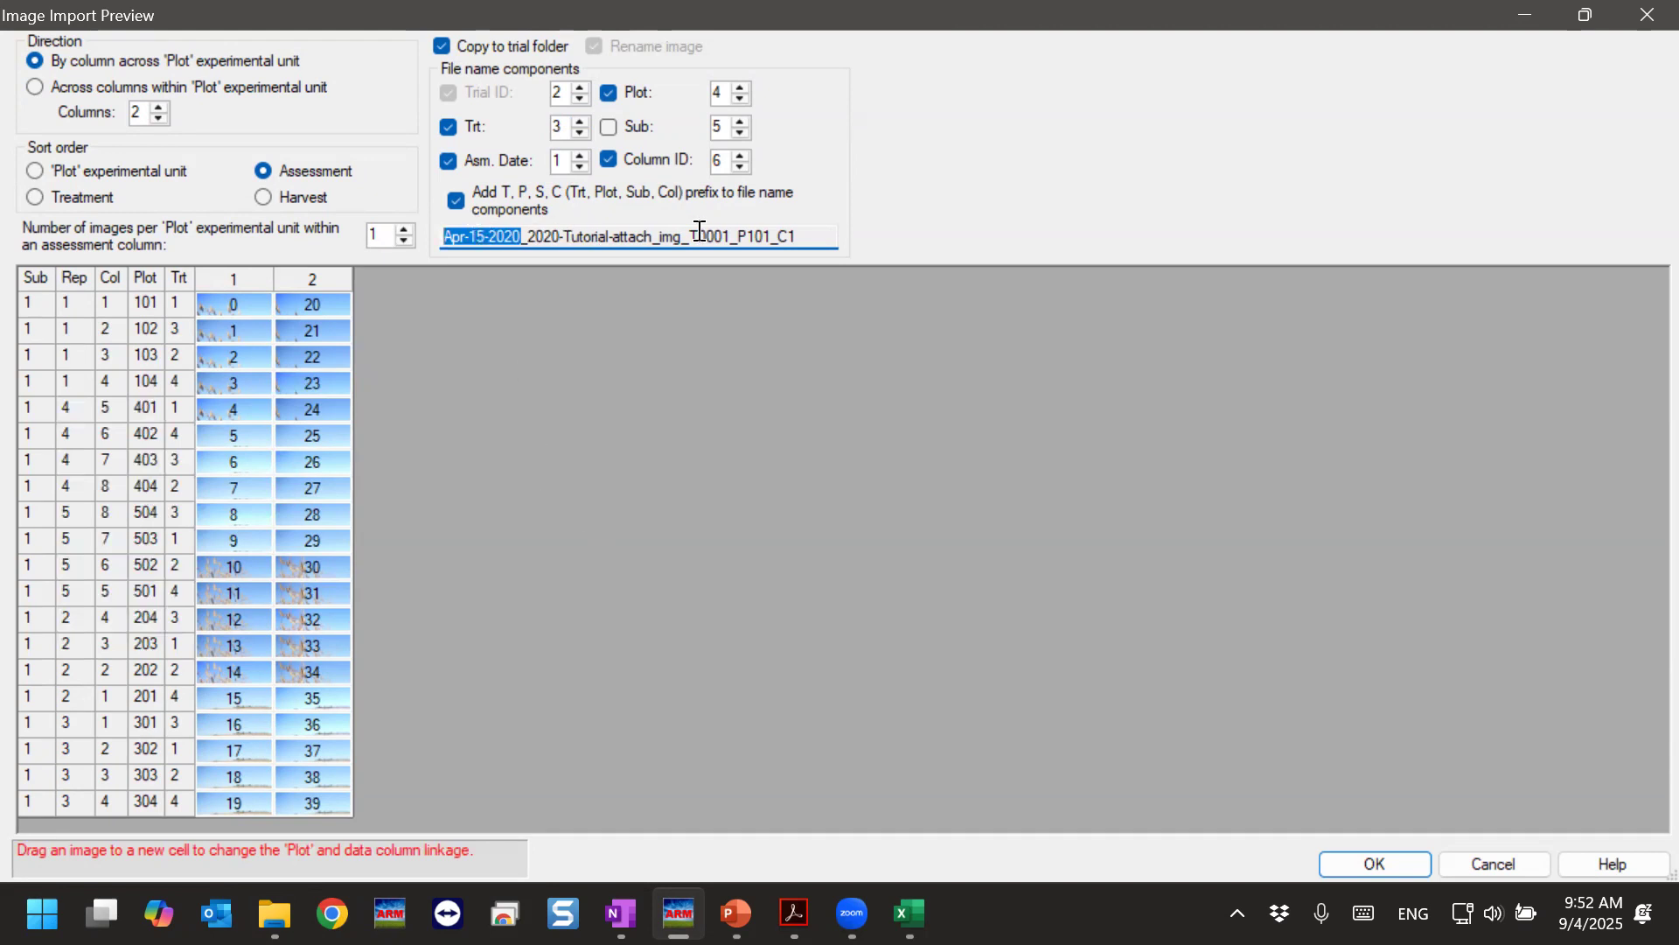
click(493, 236)
drag(523, 237, 359, 236)
drag(535, 234, 654, 229)
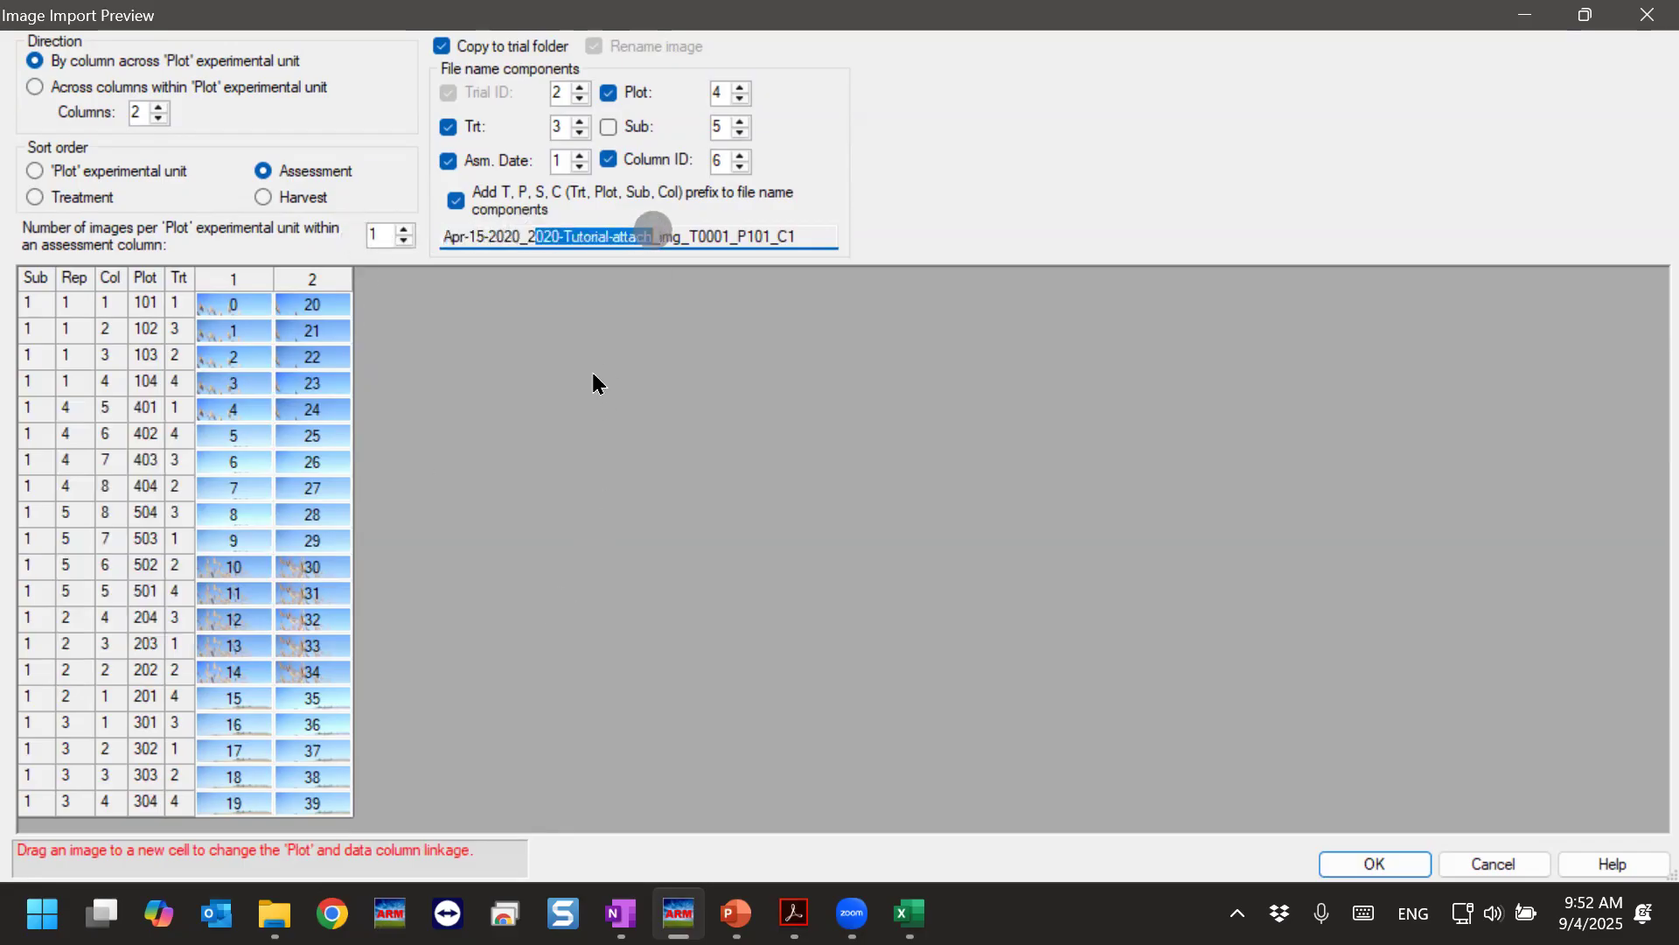
double_click(558, 125)
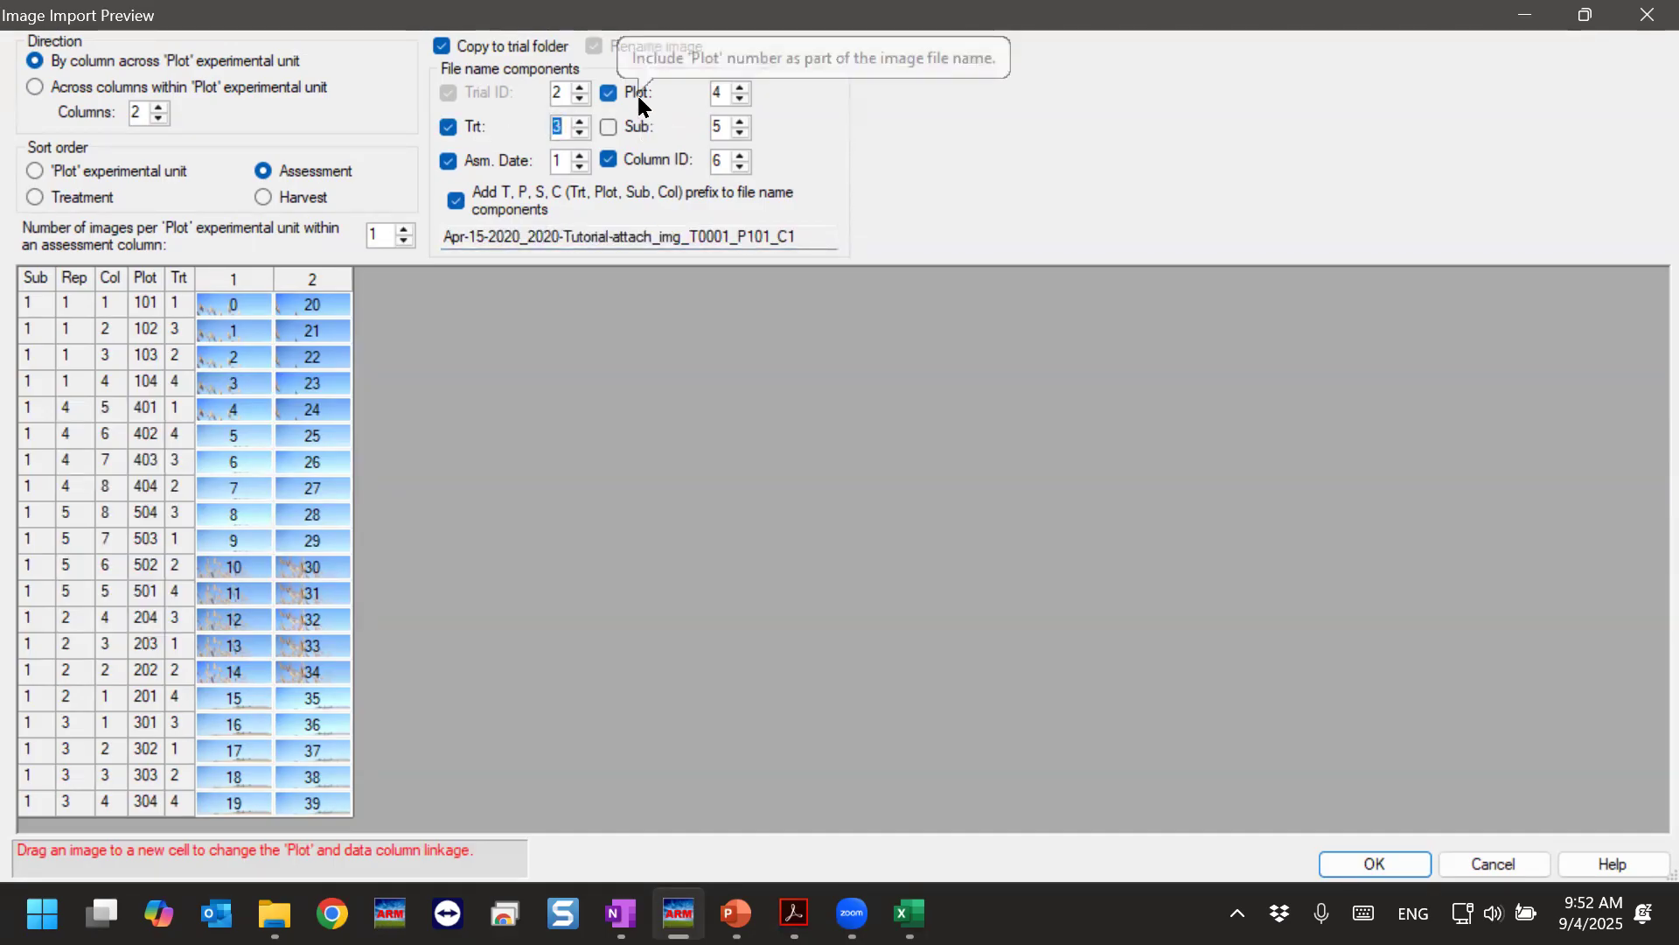
click(713, 229)
drag(687, 233, 729, 233)
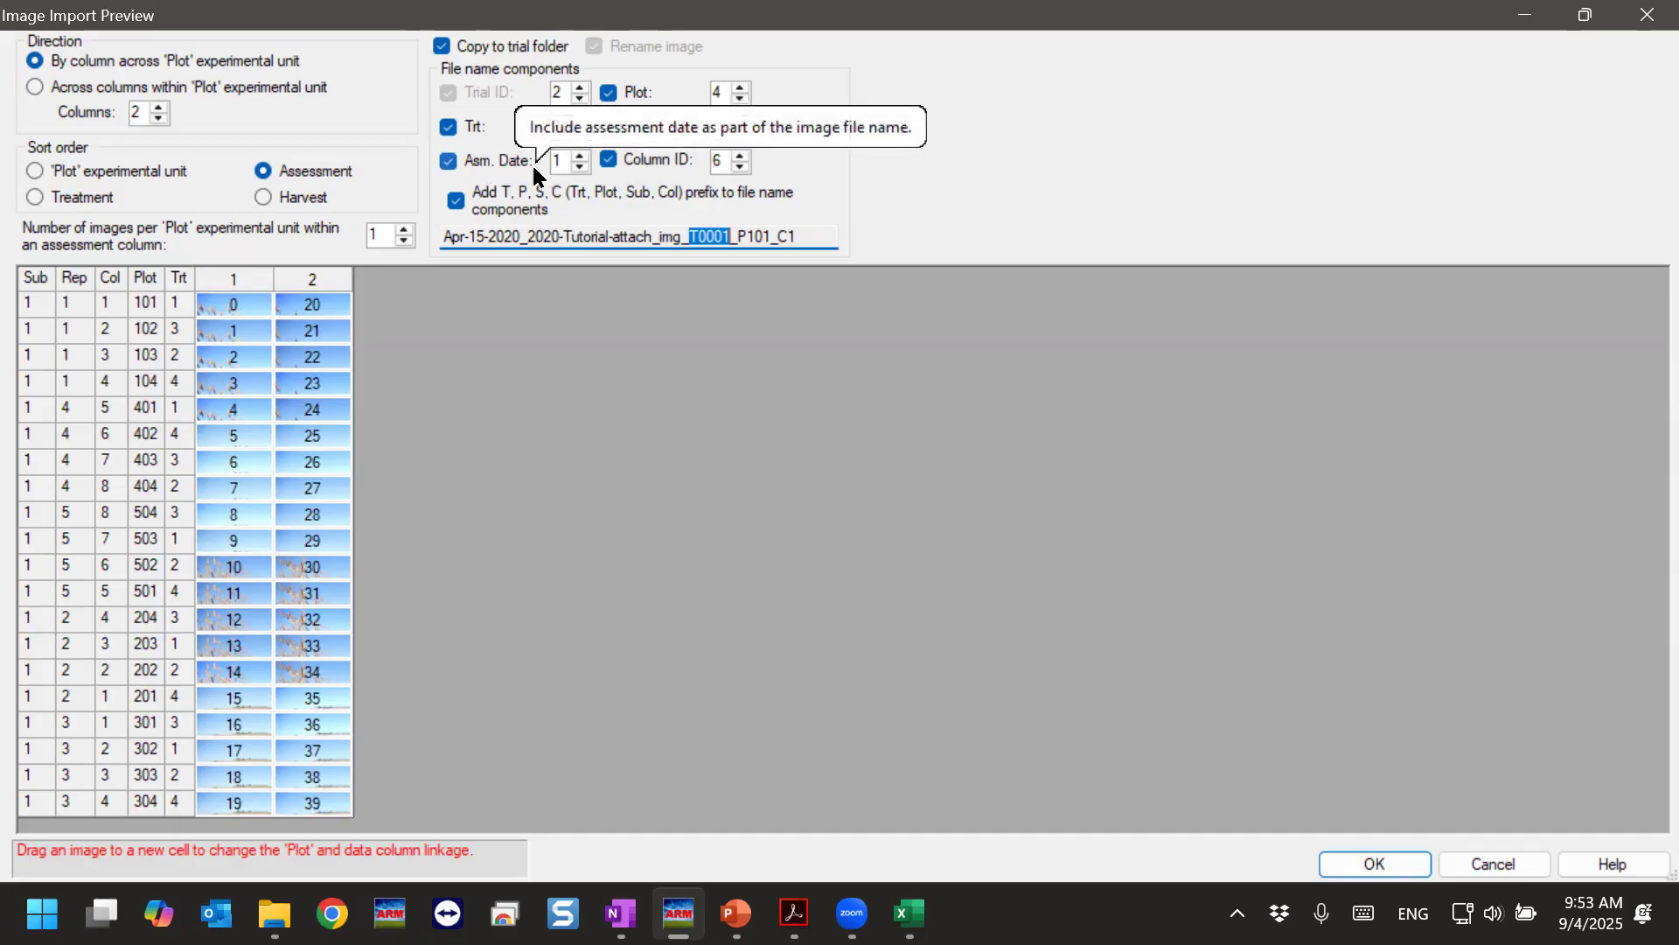
Exclude and restore the column ID in the file name, and accept the import to attach the images.
click(663, 163)
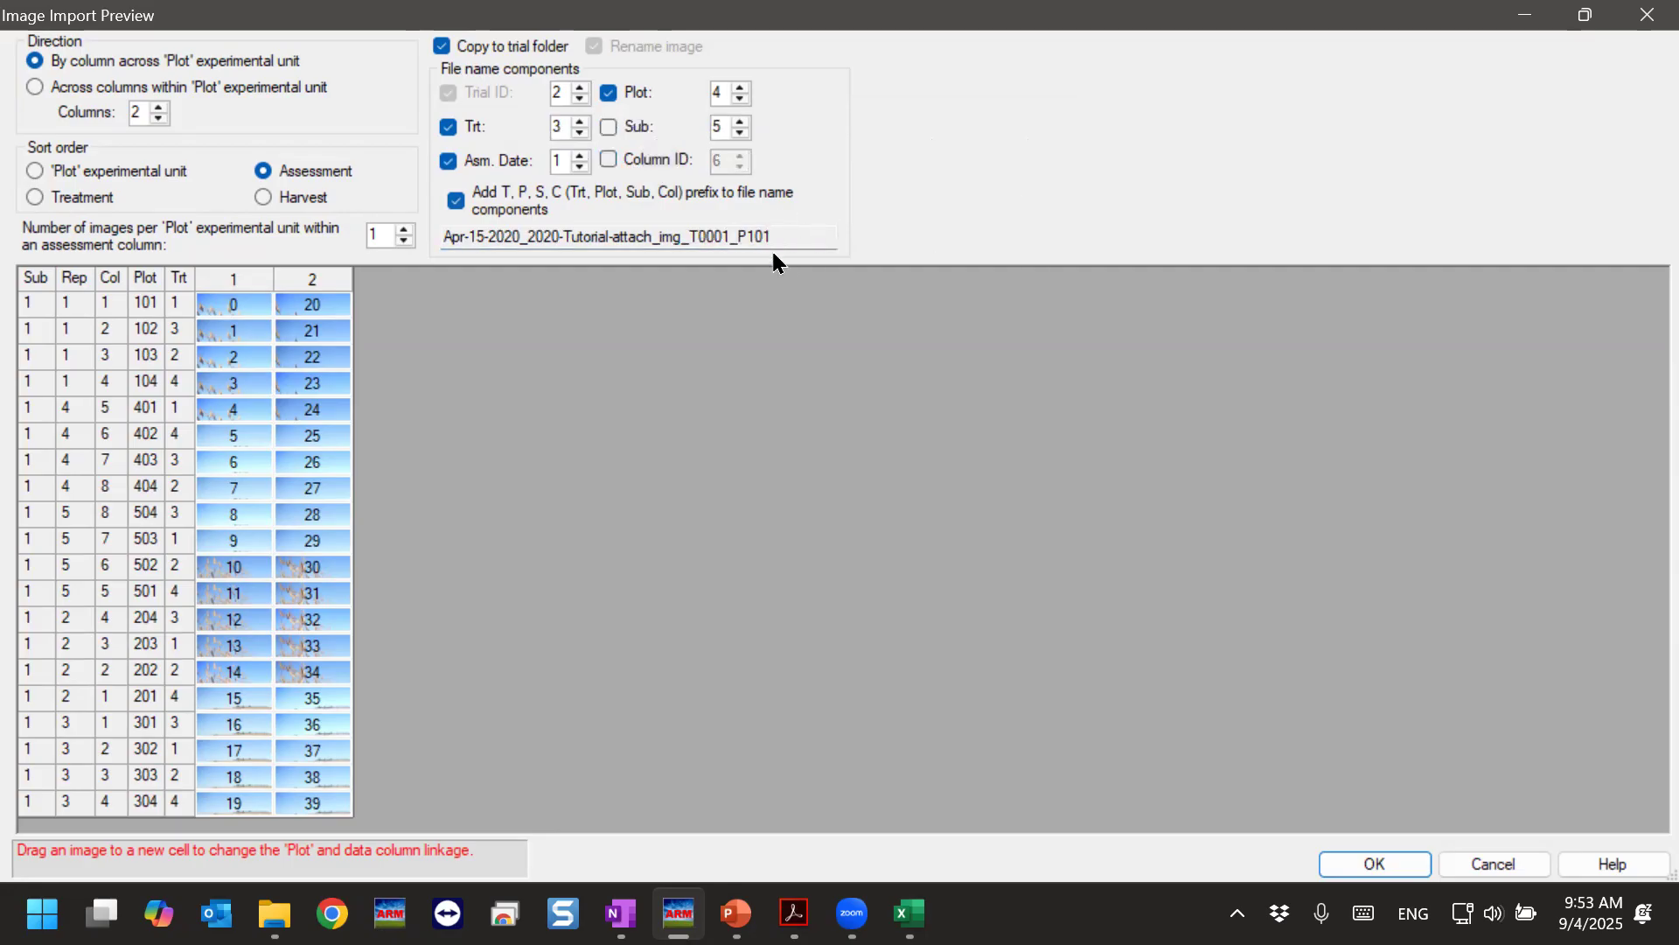
click(642, 163)
click(1417, 868)
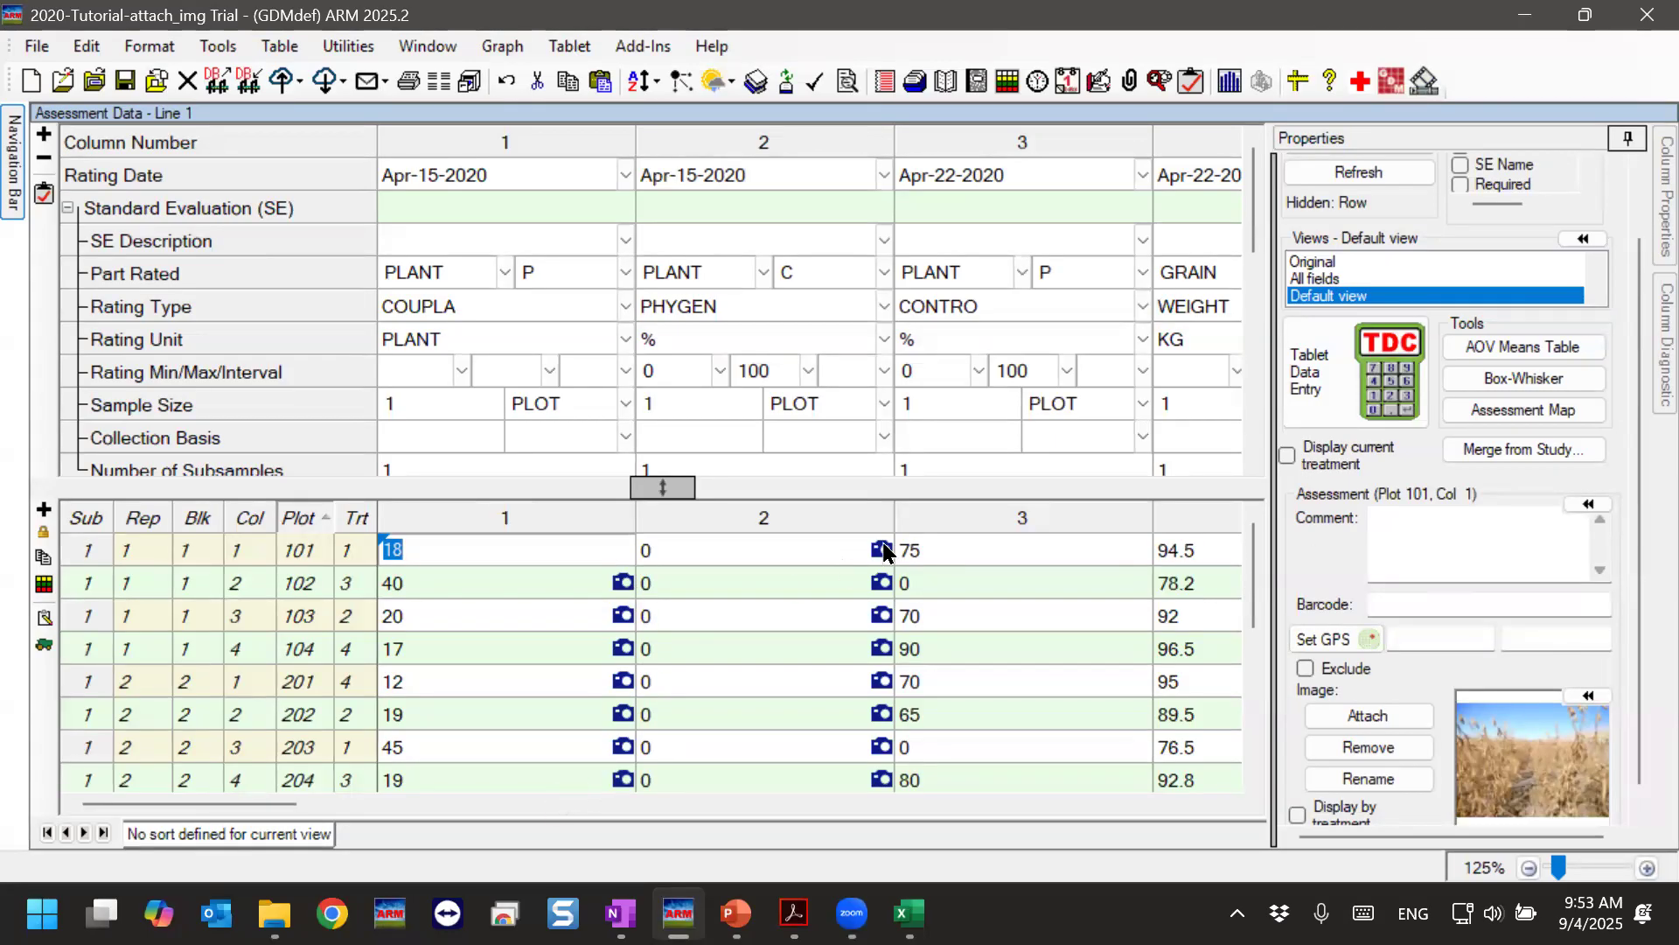
View the image attached to plot 101, column 1 in an enlarged viewer fitted to the window, and close it.
click(438, 585)
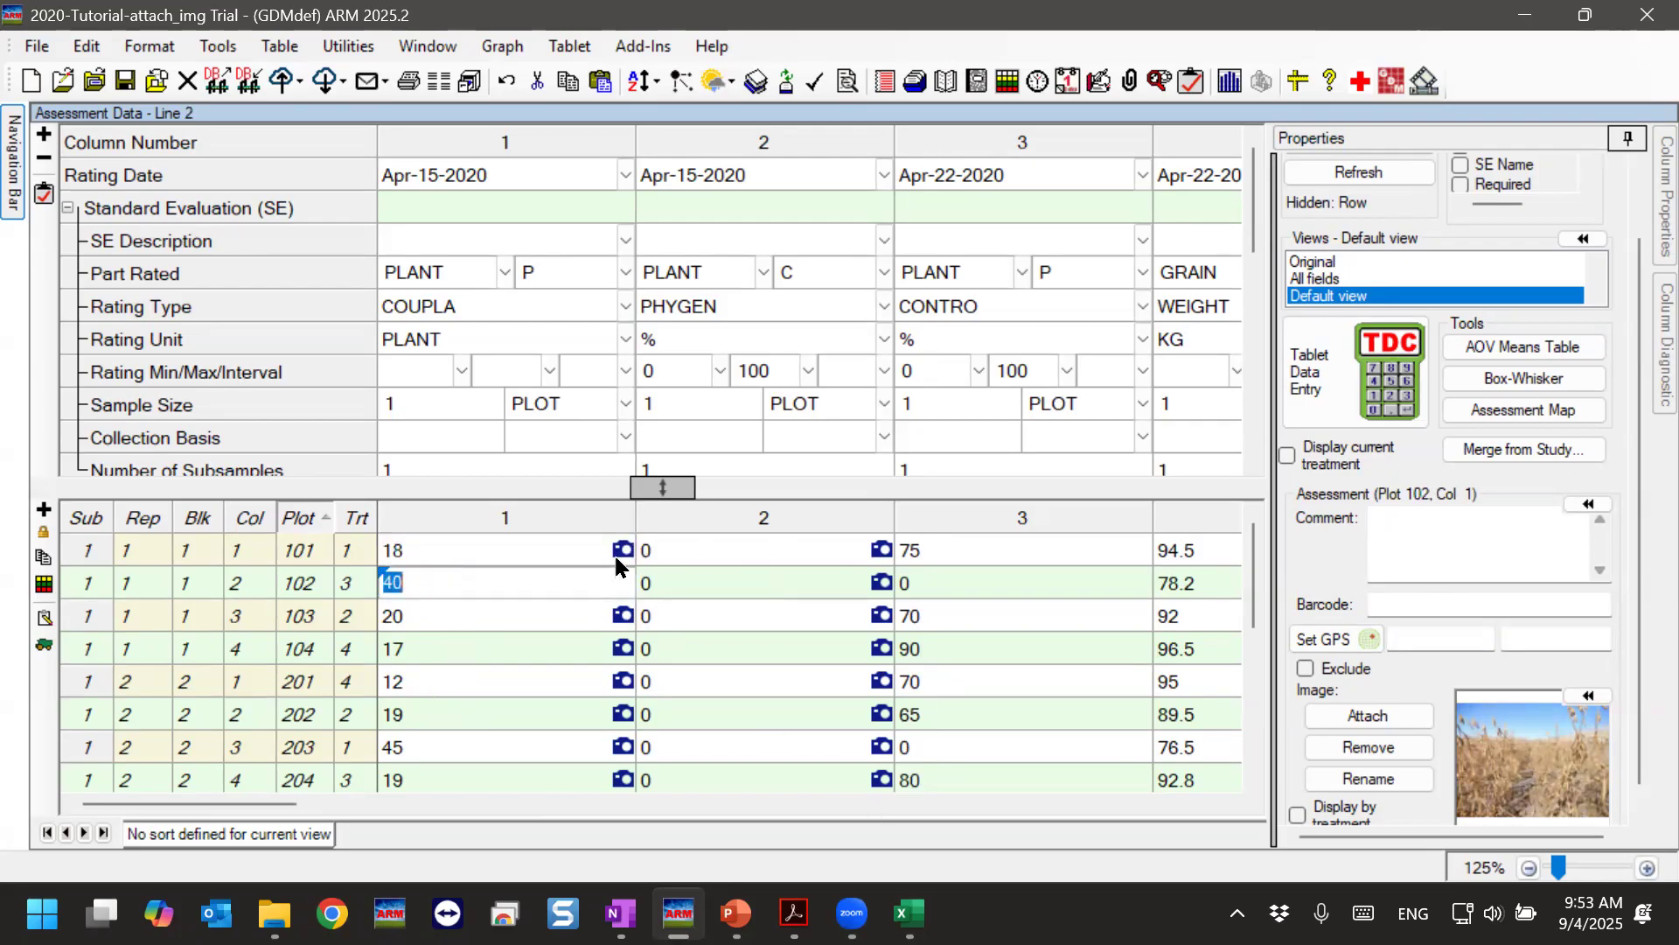
click(412, 550)
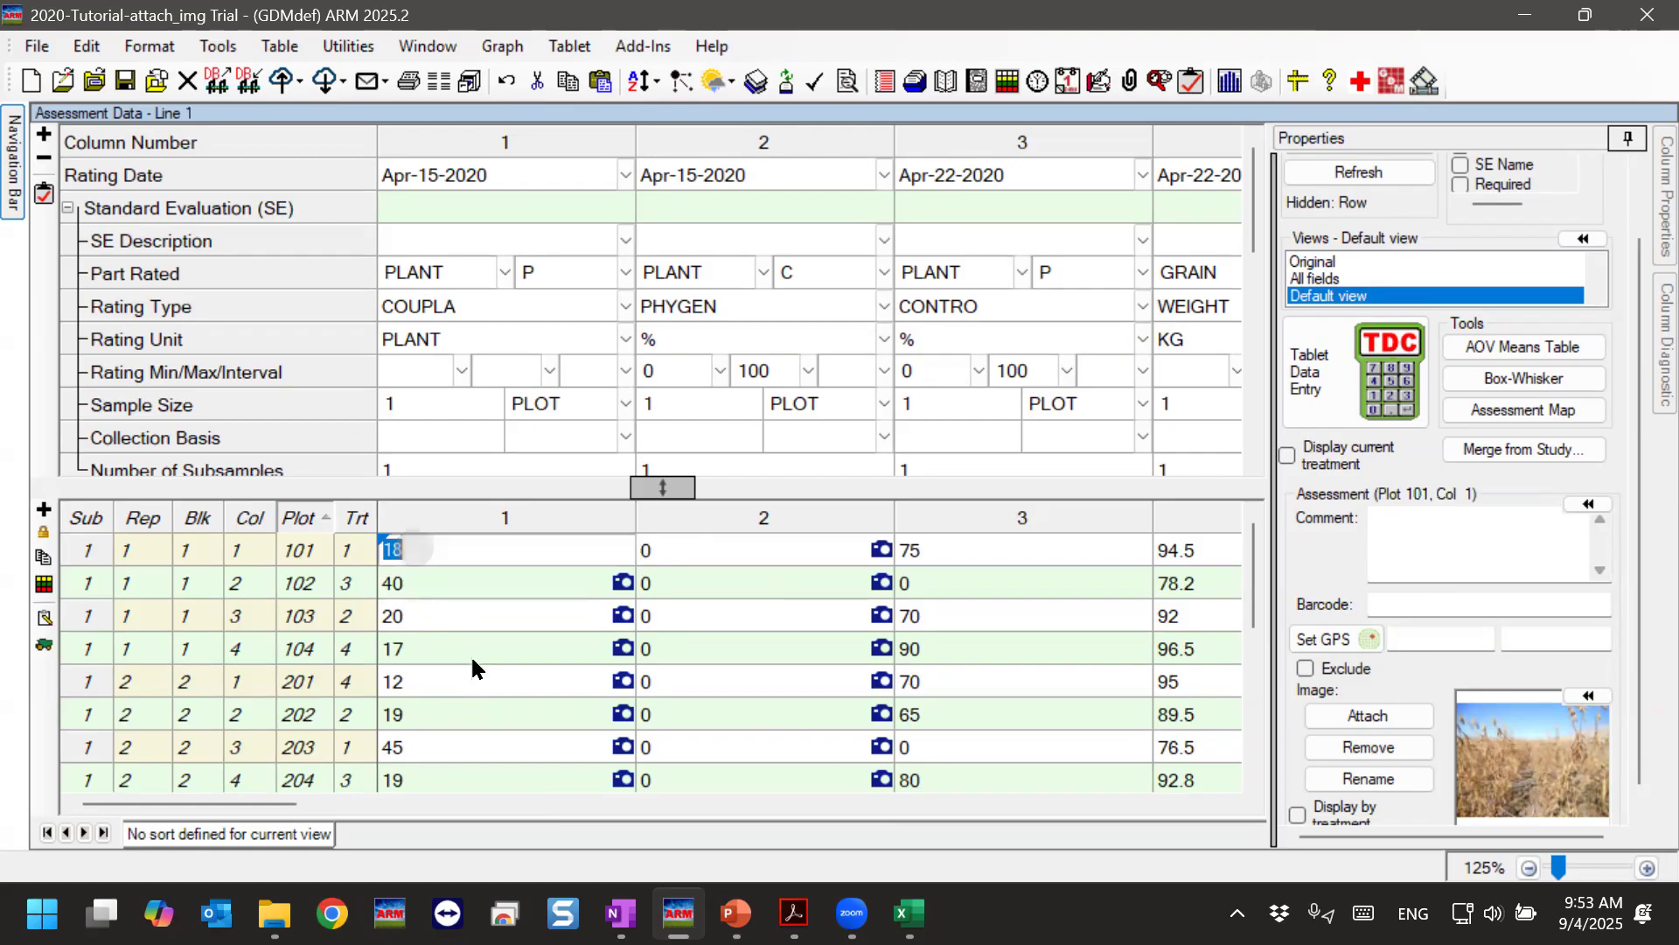
click(1323, 140)
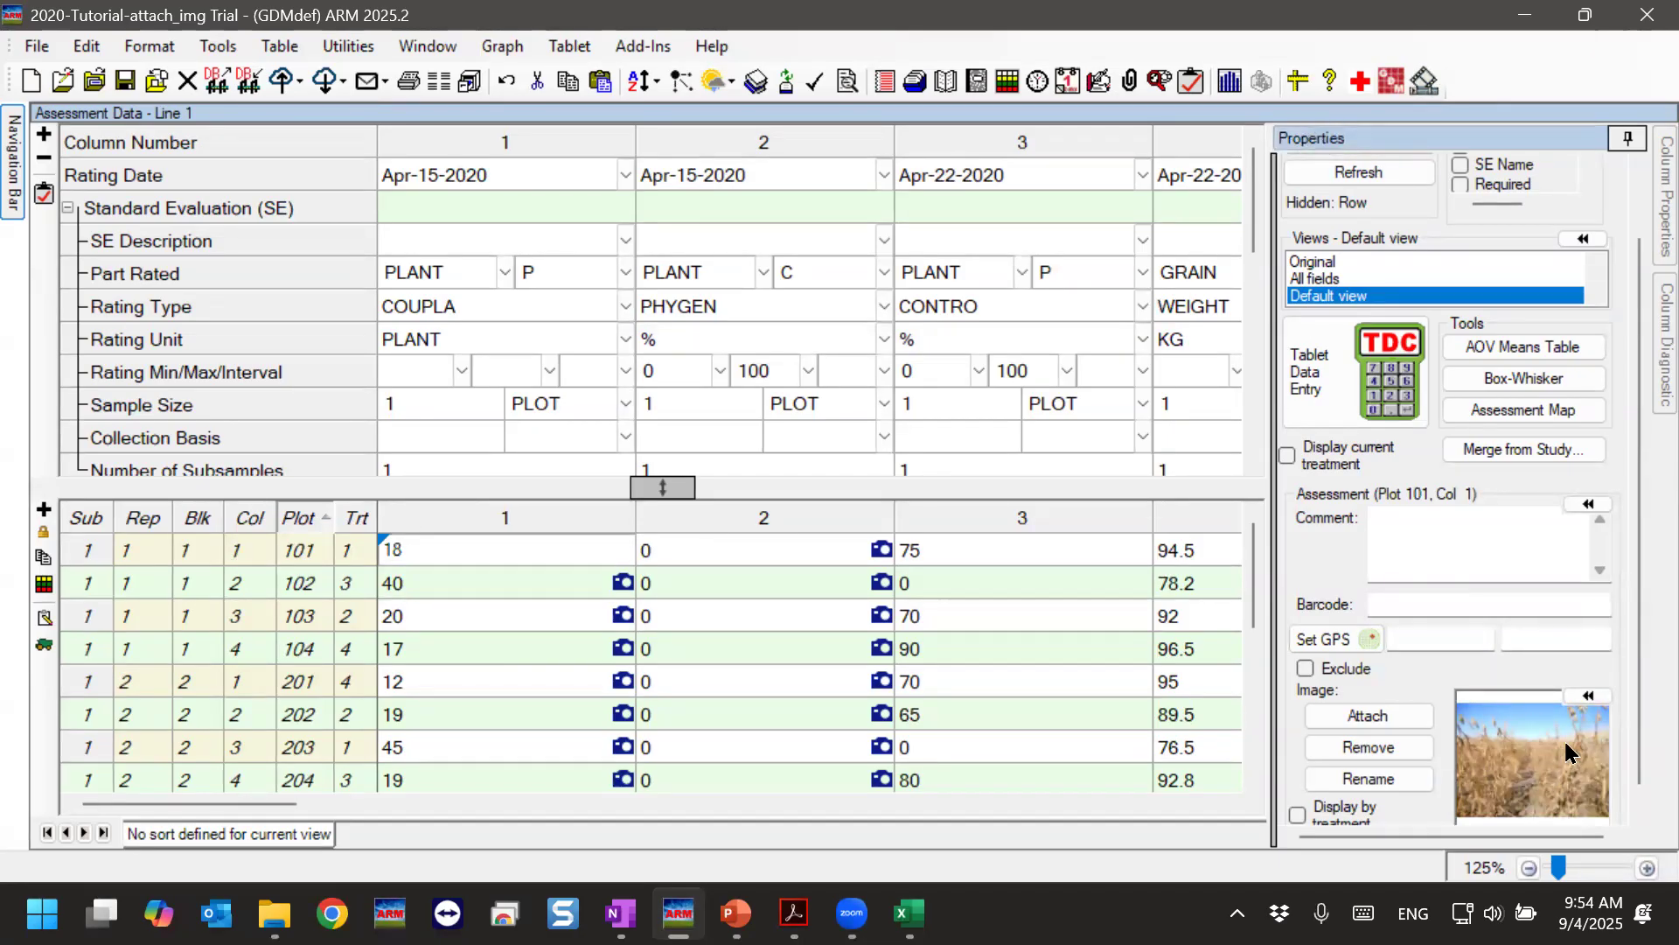
click(1571, 704)
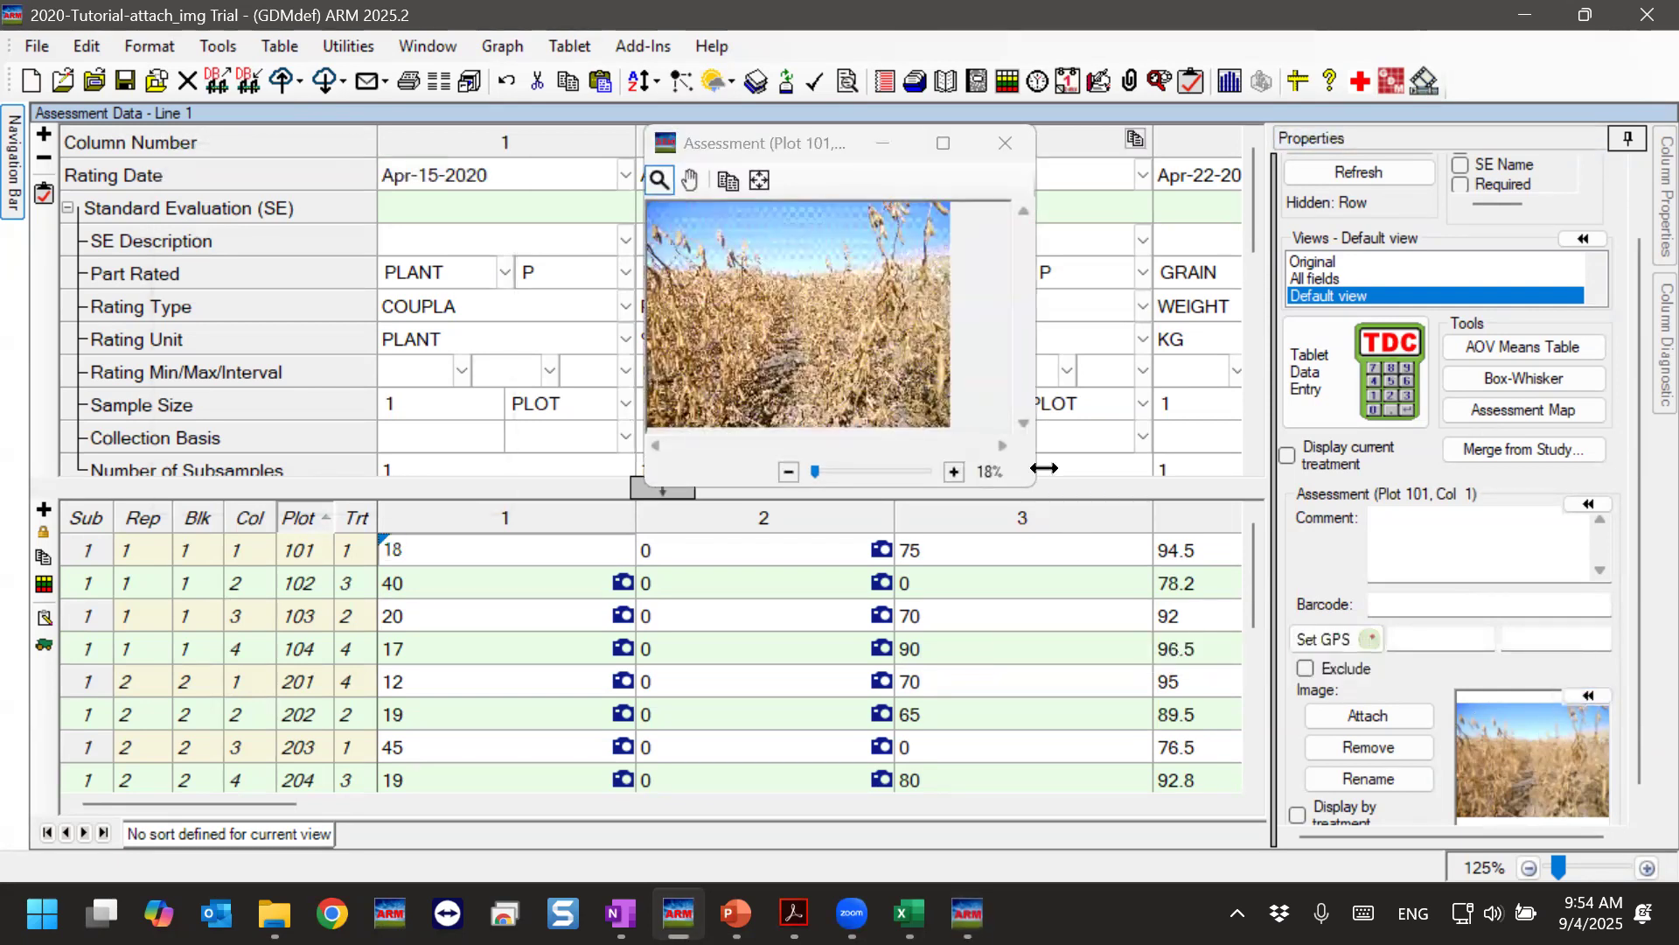
drag(1035, 486, 1479, 788)
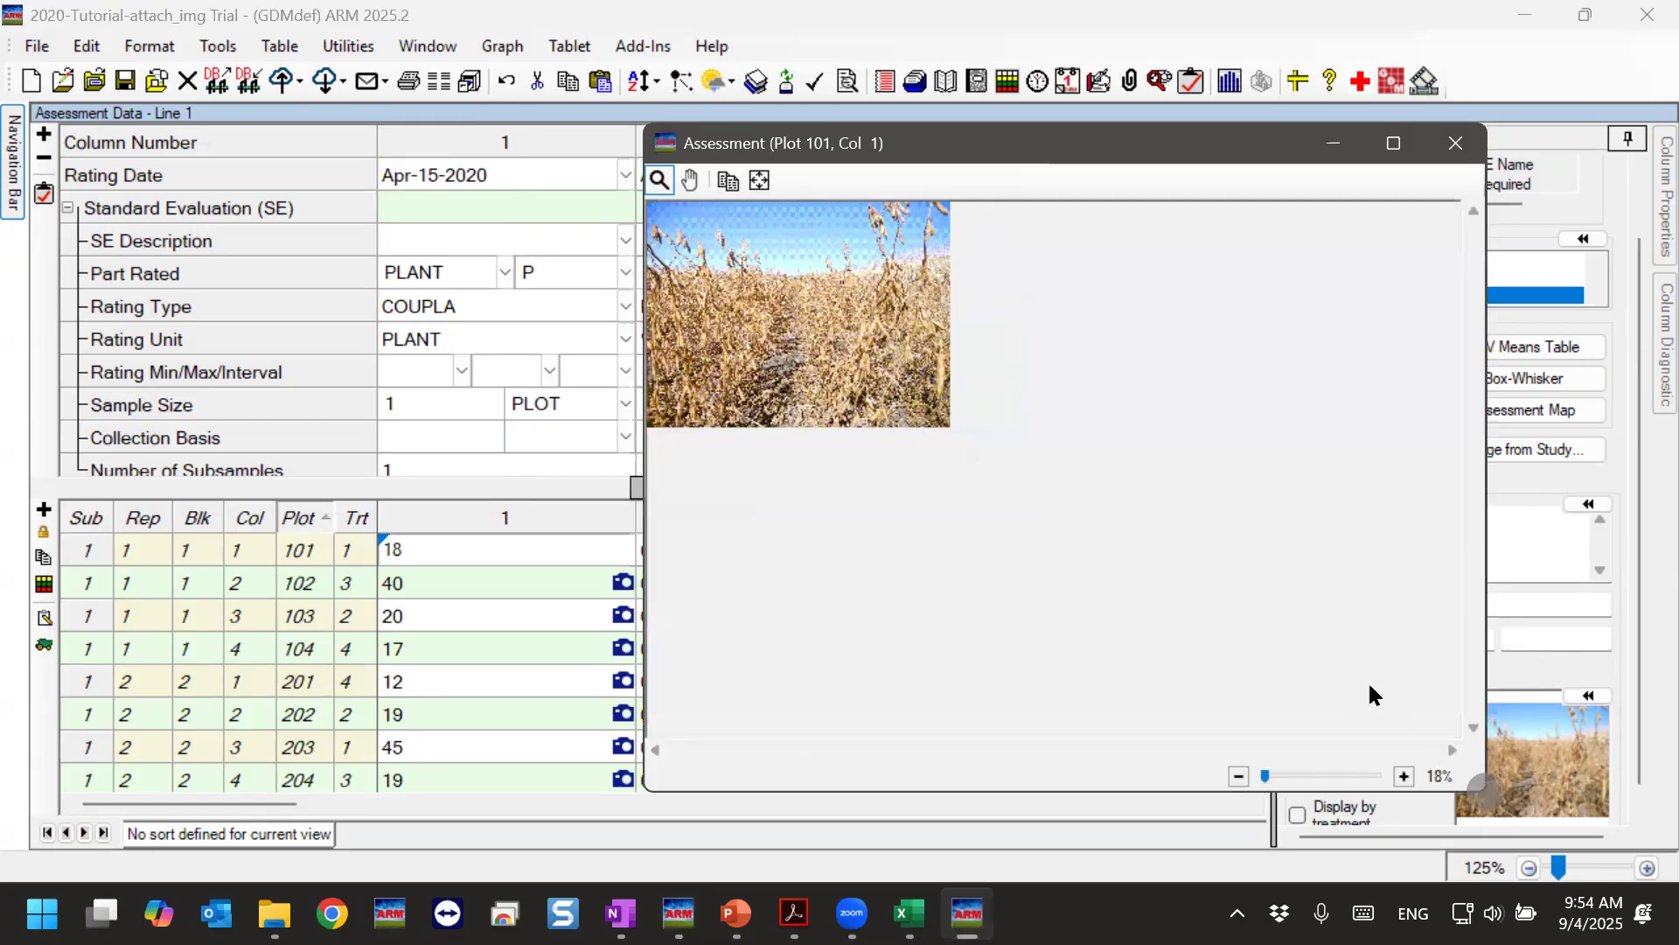
click(759, 180)
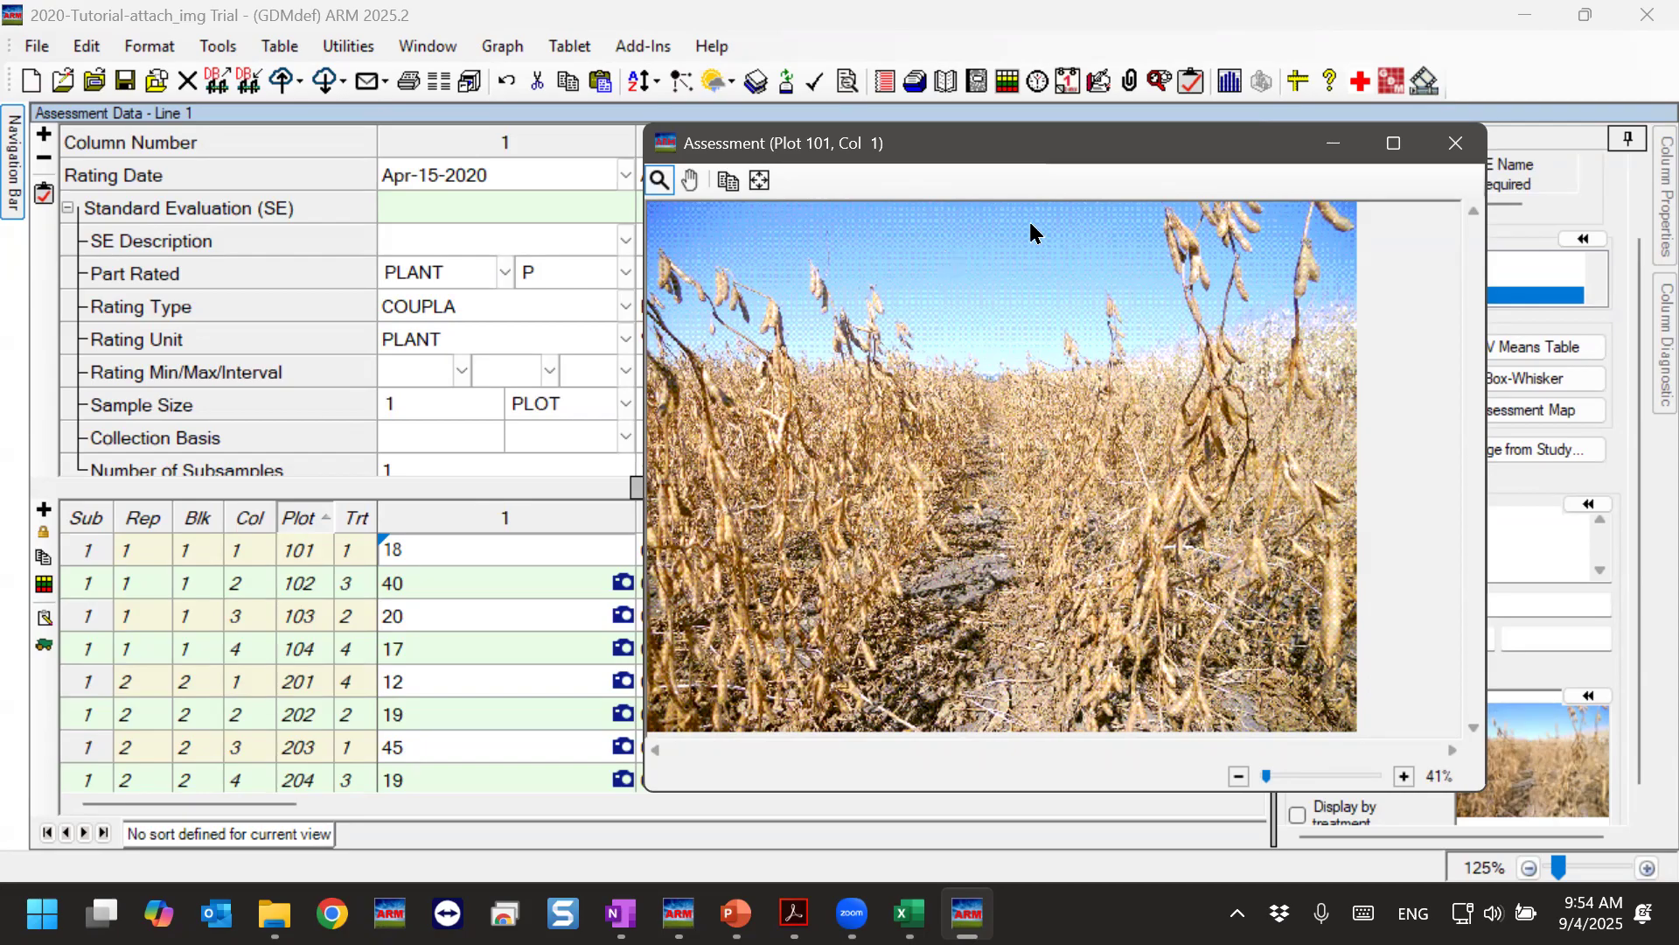
click(1455, 146)
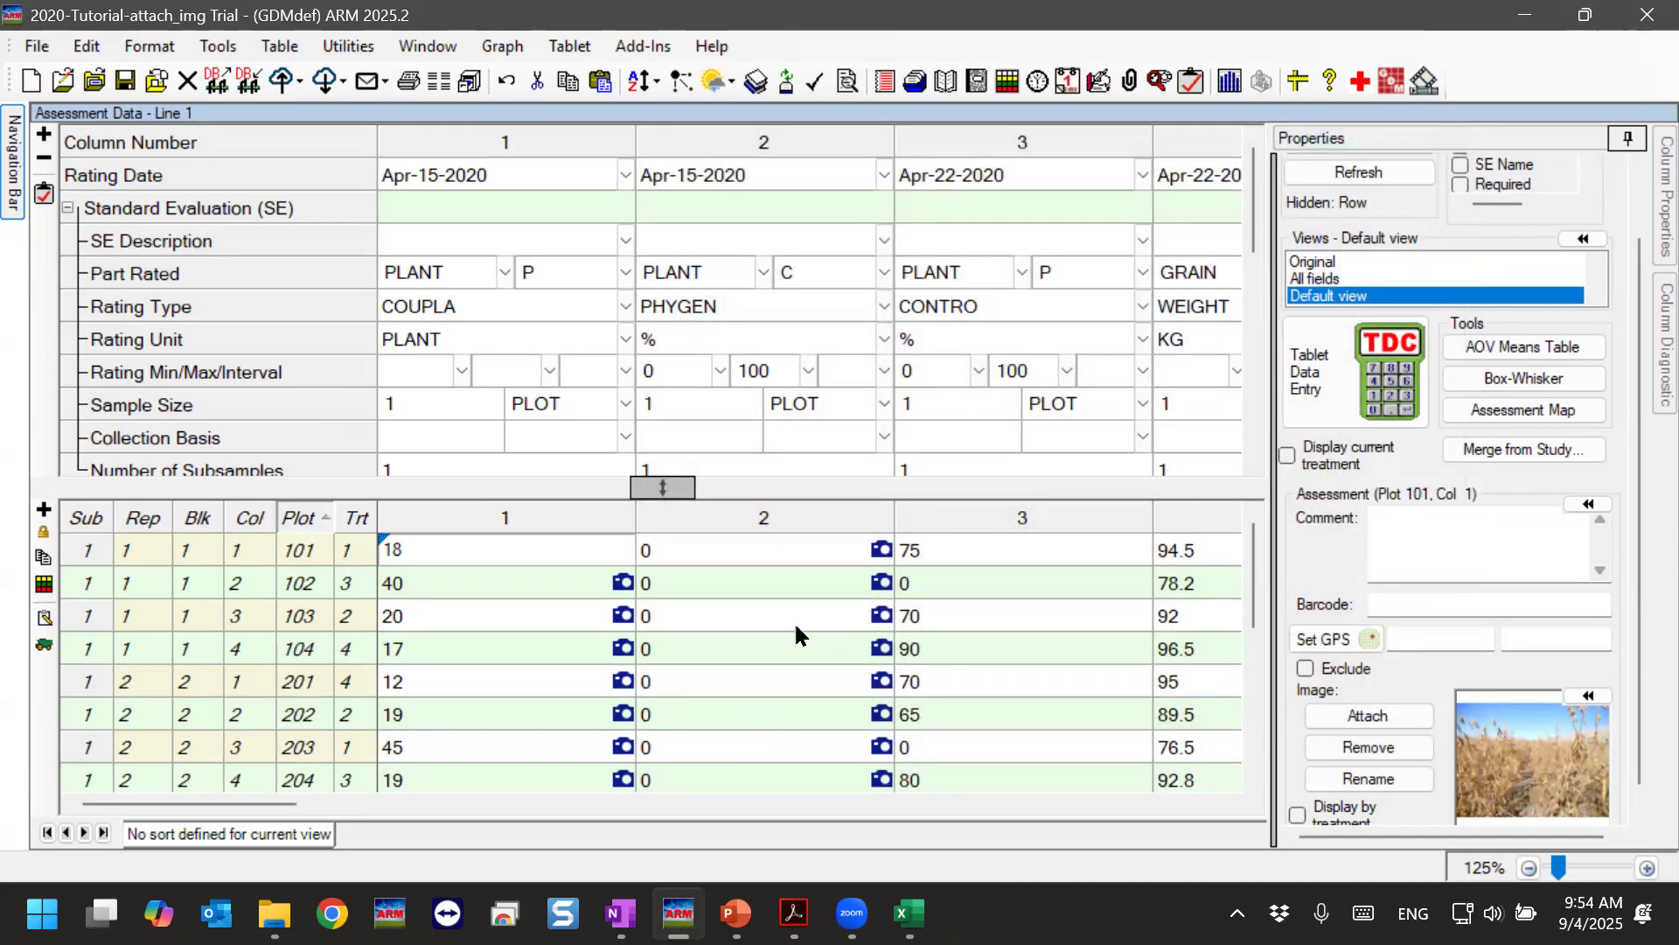
Open the image attached to plot 201, column 2 in an enlarged viewer and fit it to the window.
click(660, 679)
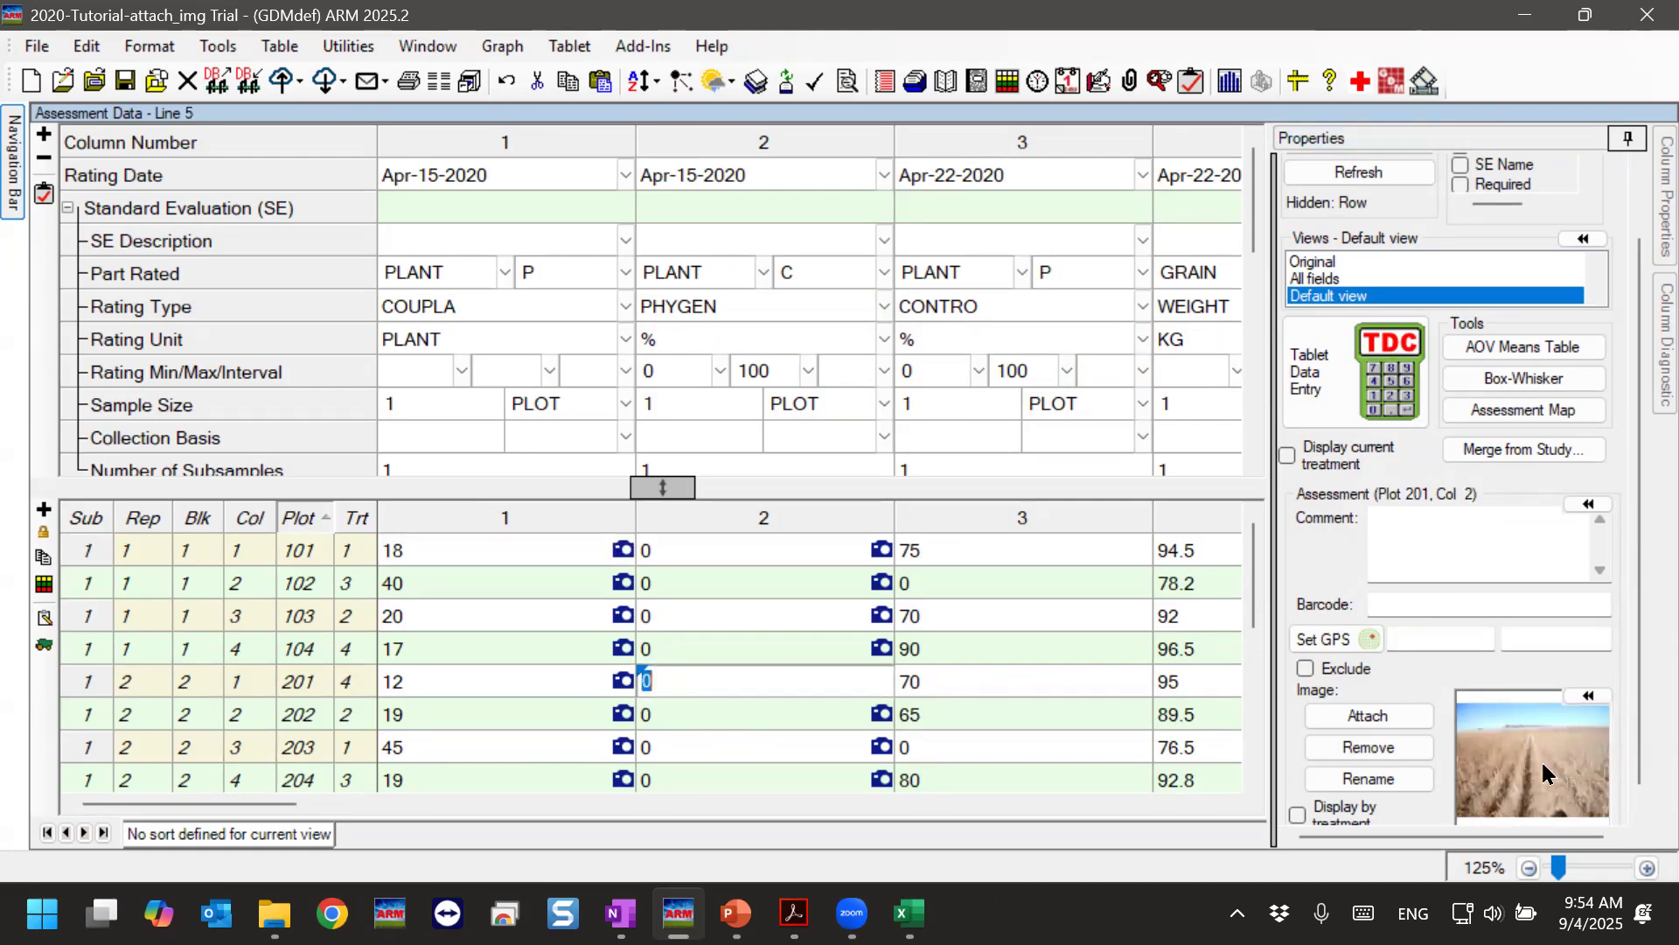
click(1585, 696)
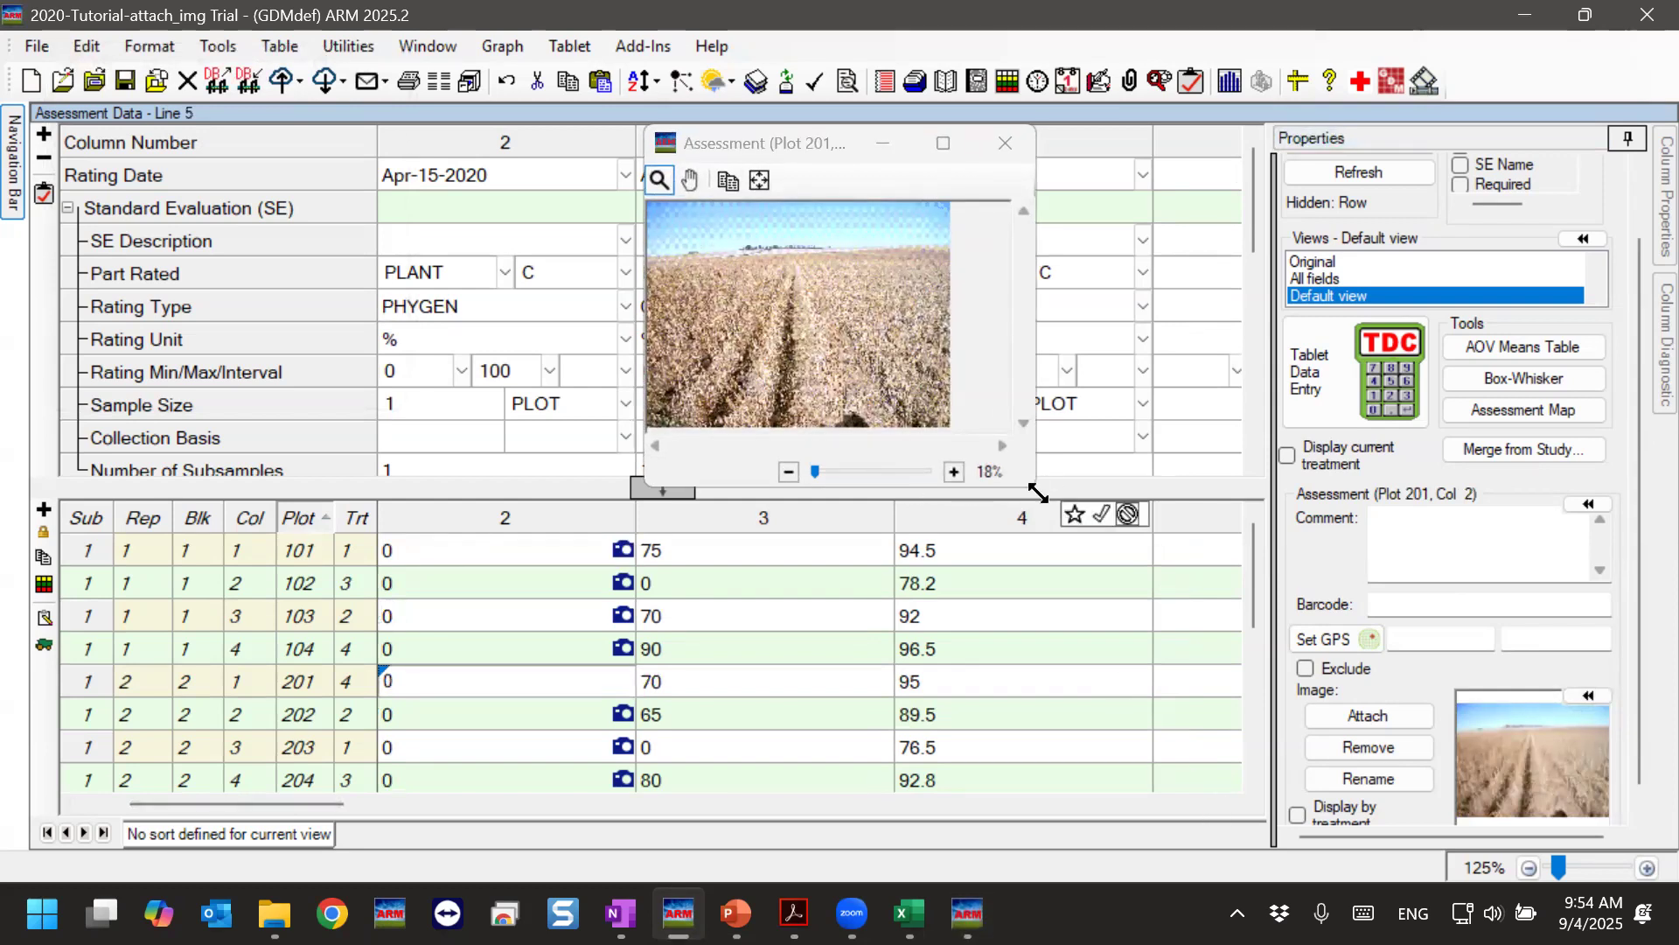
drag(1038, 486, 1340, 703)
drag(839, 144, 1019, 140)
click(937, 175)
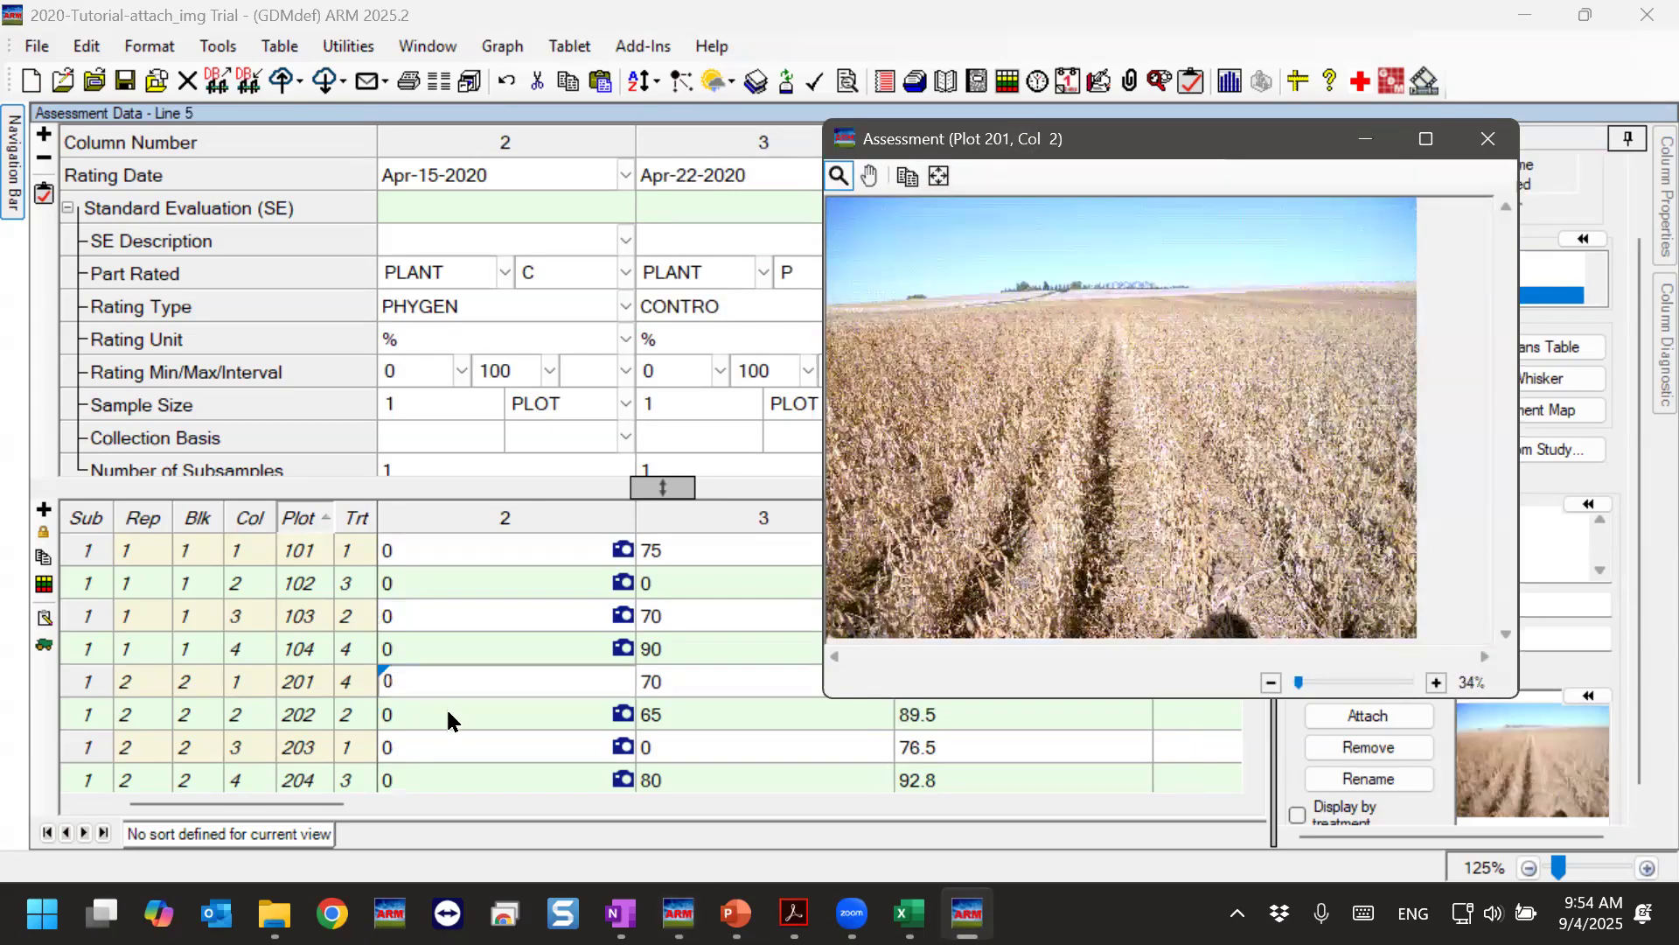
View the column 2 images of plots 202, 203, 204 and 102 in the open viewer.
click(448, 713)
click(433, 744)
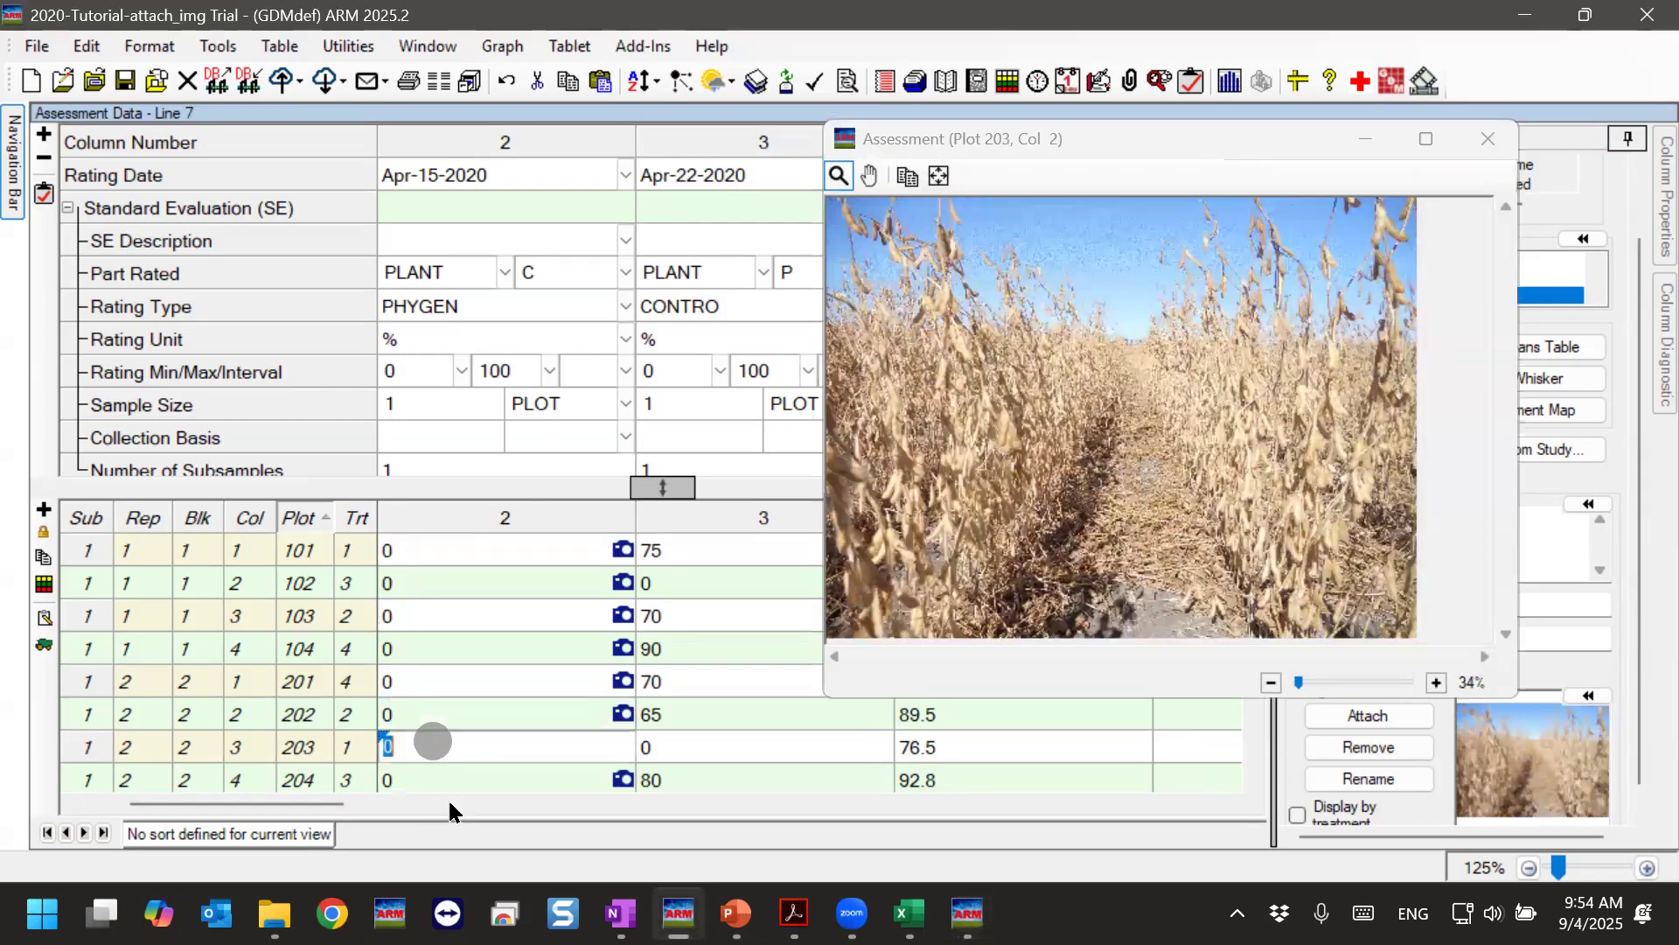
click(454, 777)
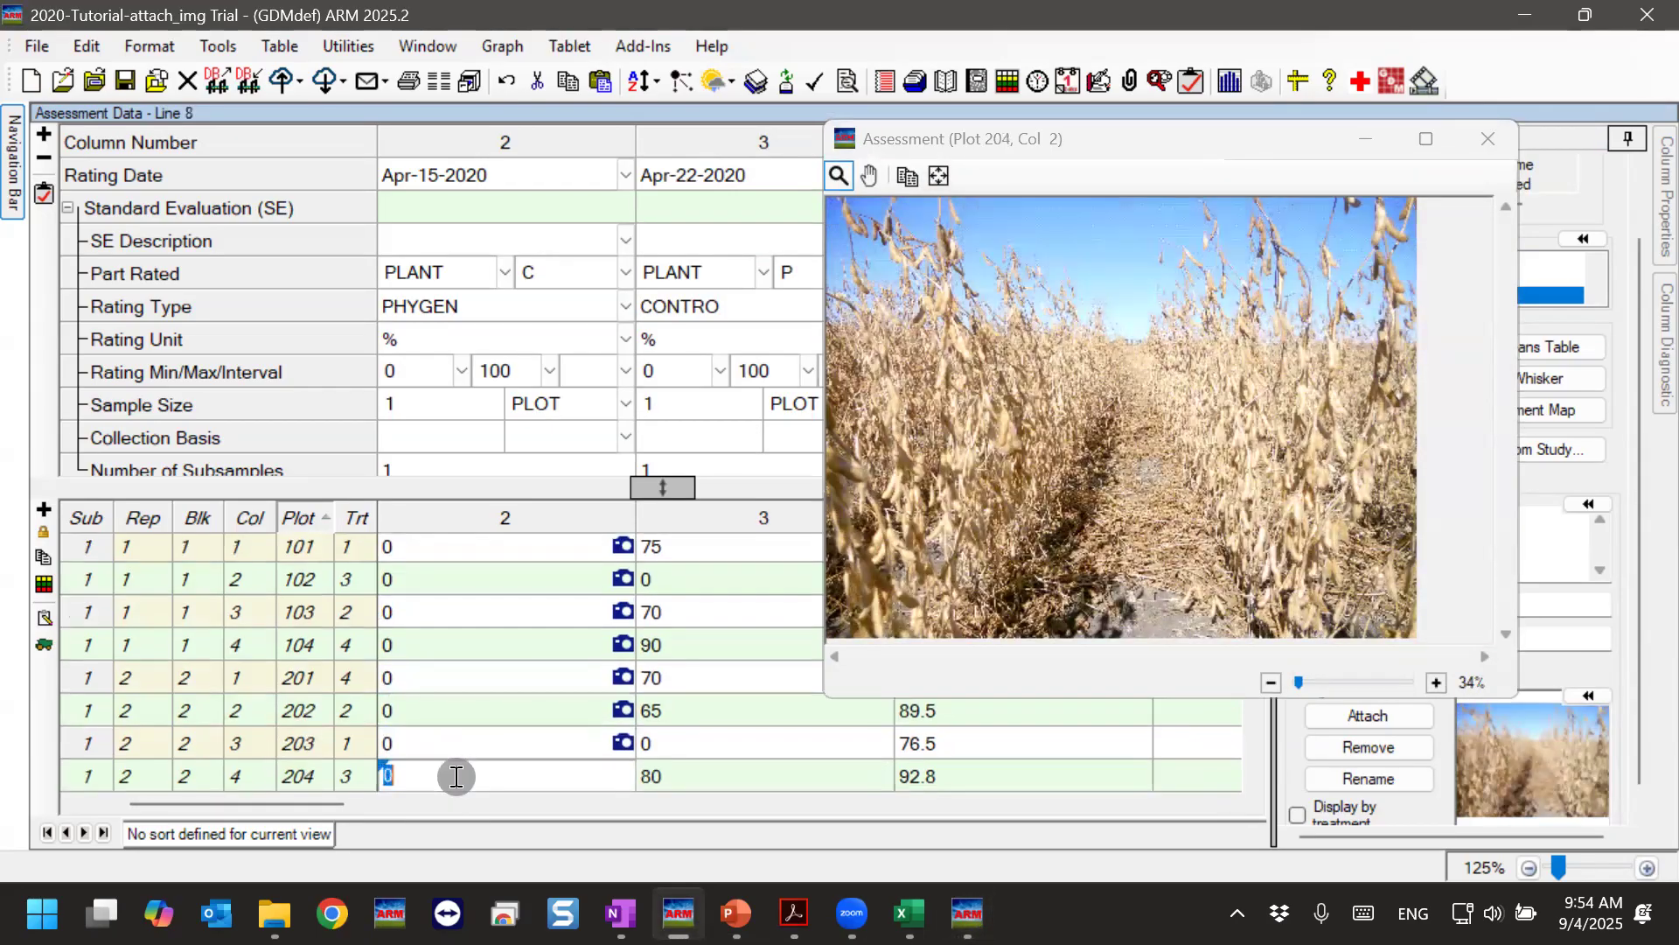
click(471, 583)
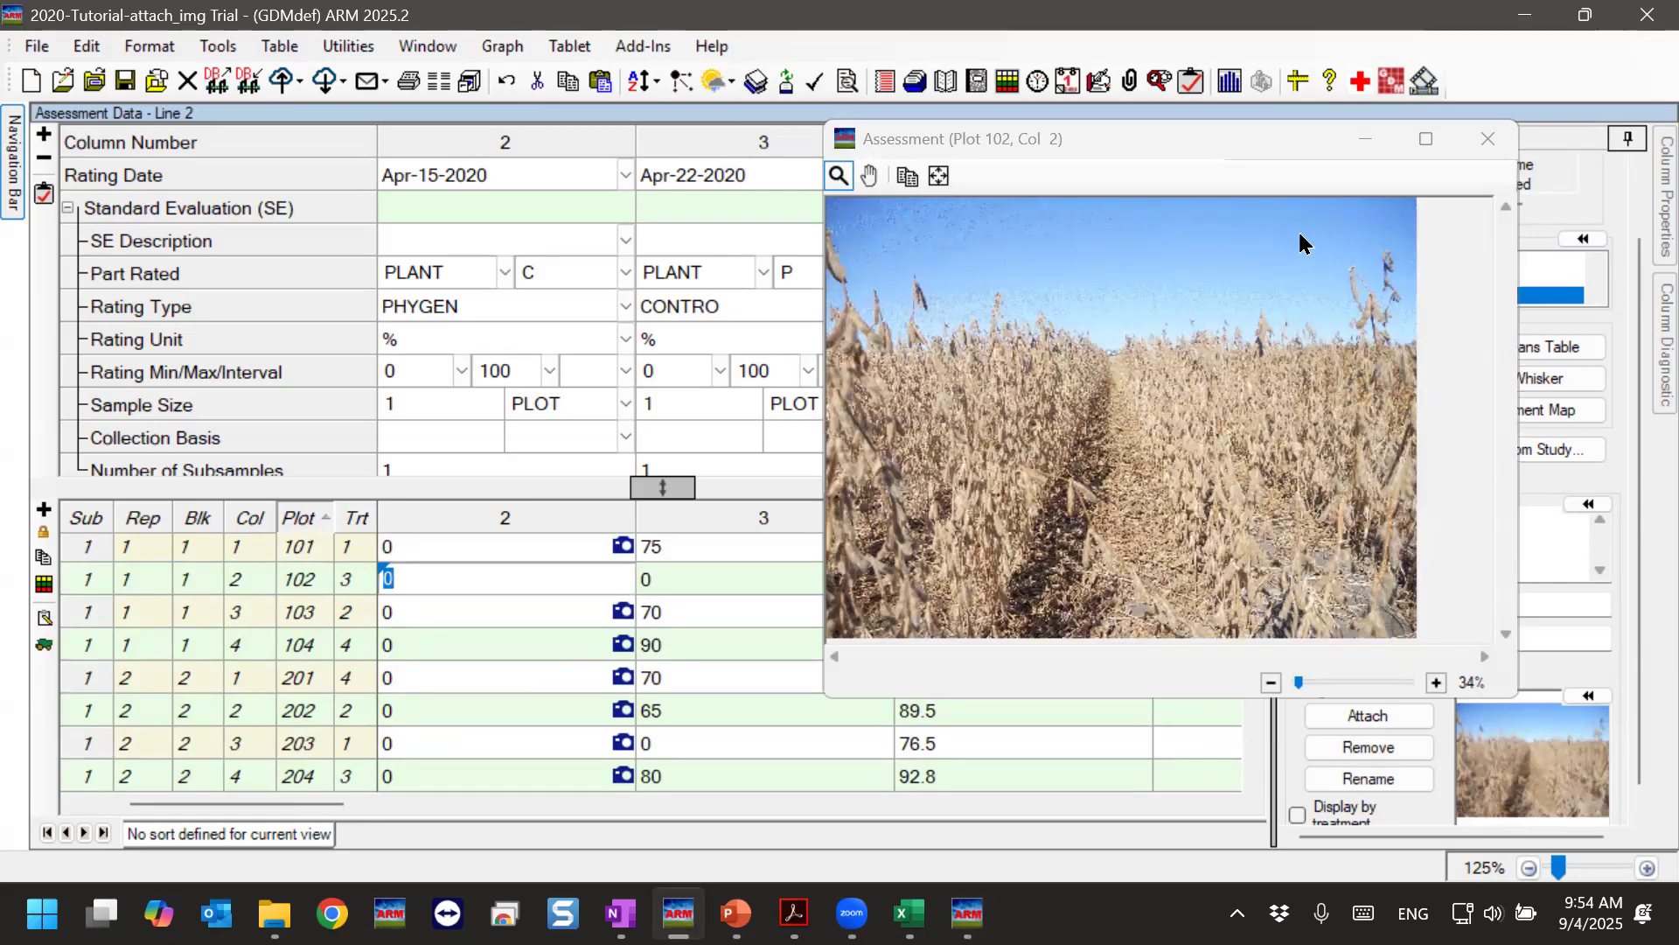
Close the enlarged image of plot 102, column 2 and turn on displaying the attached images by treatment.
click(1488, 138)
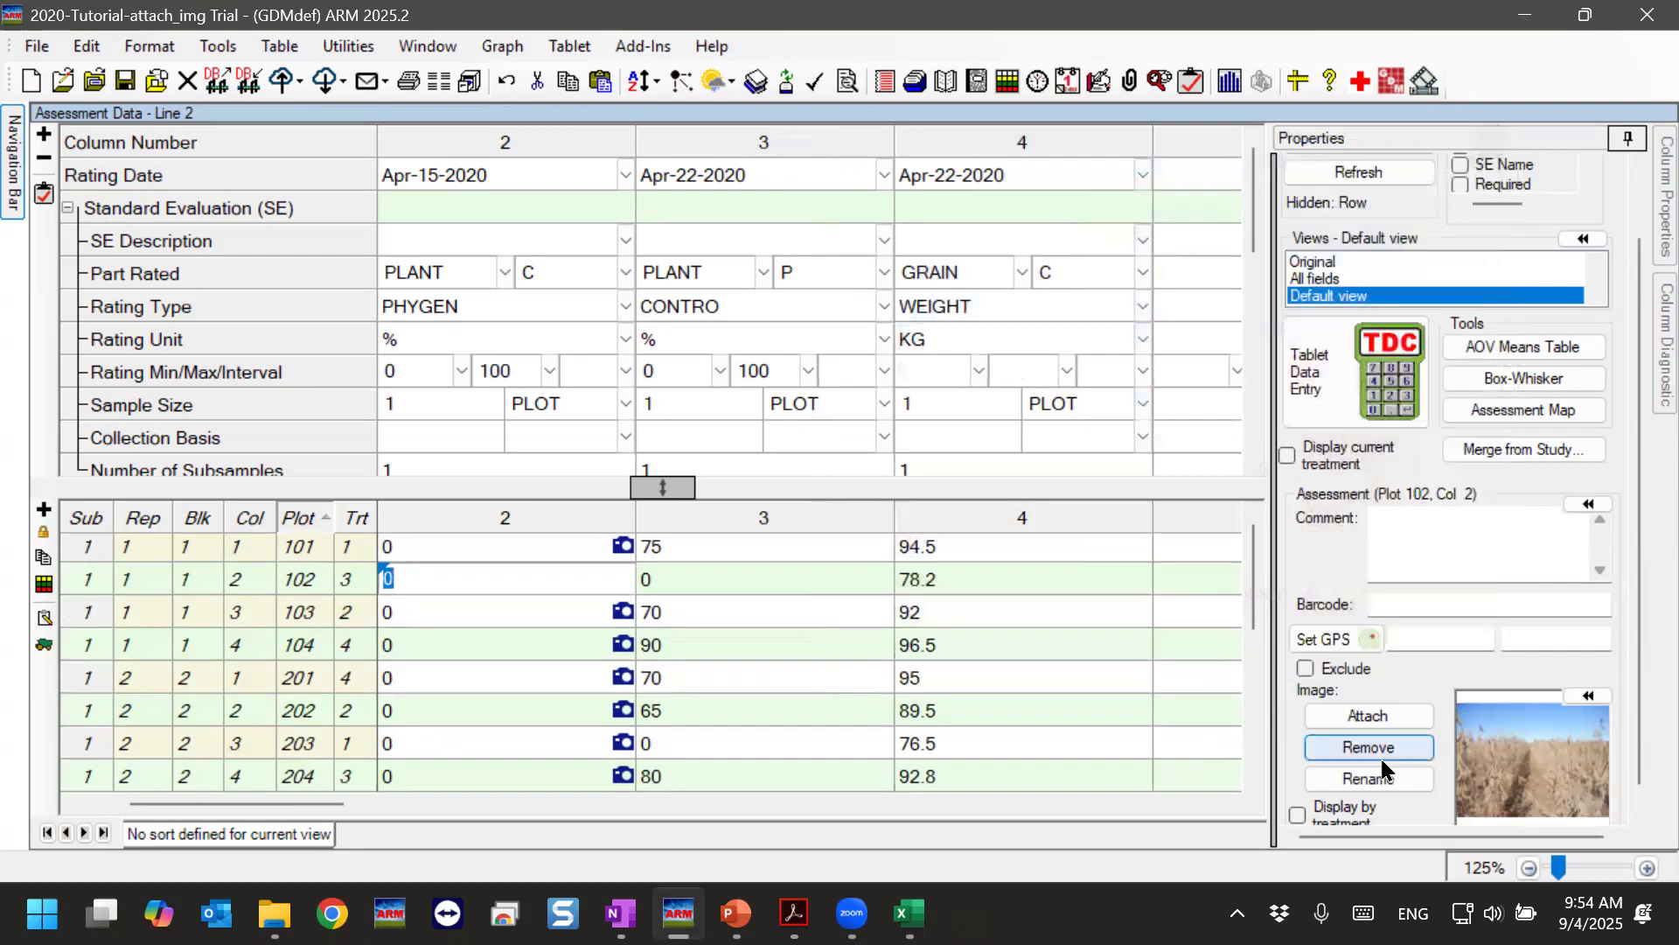
scroll(1635, 770, down, 1)
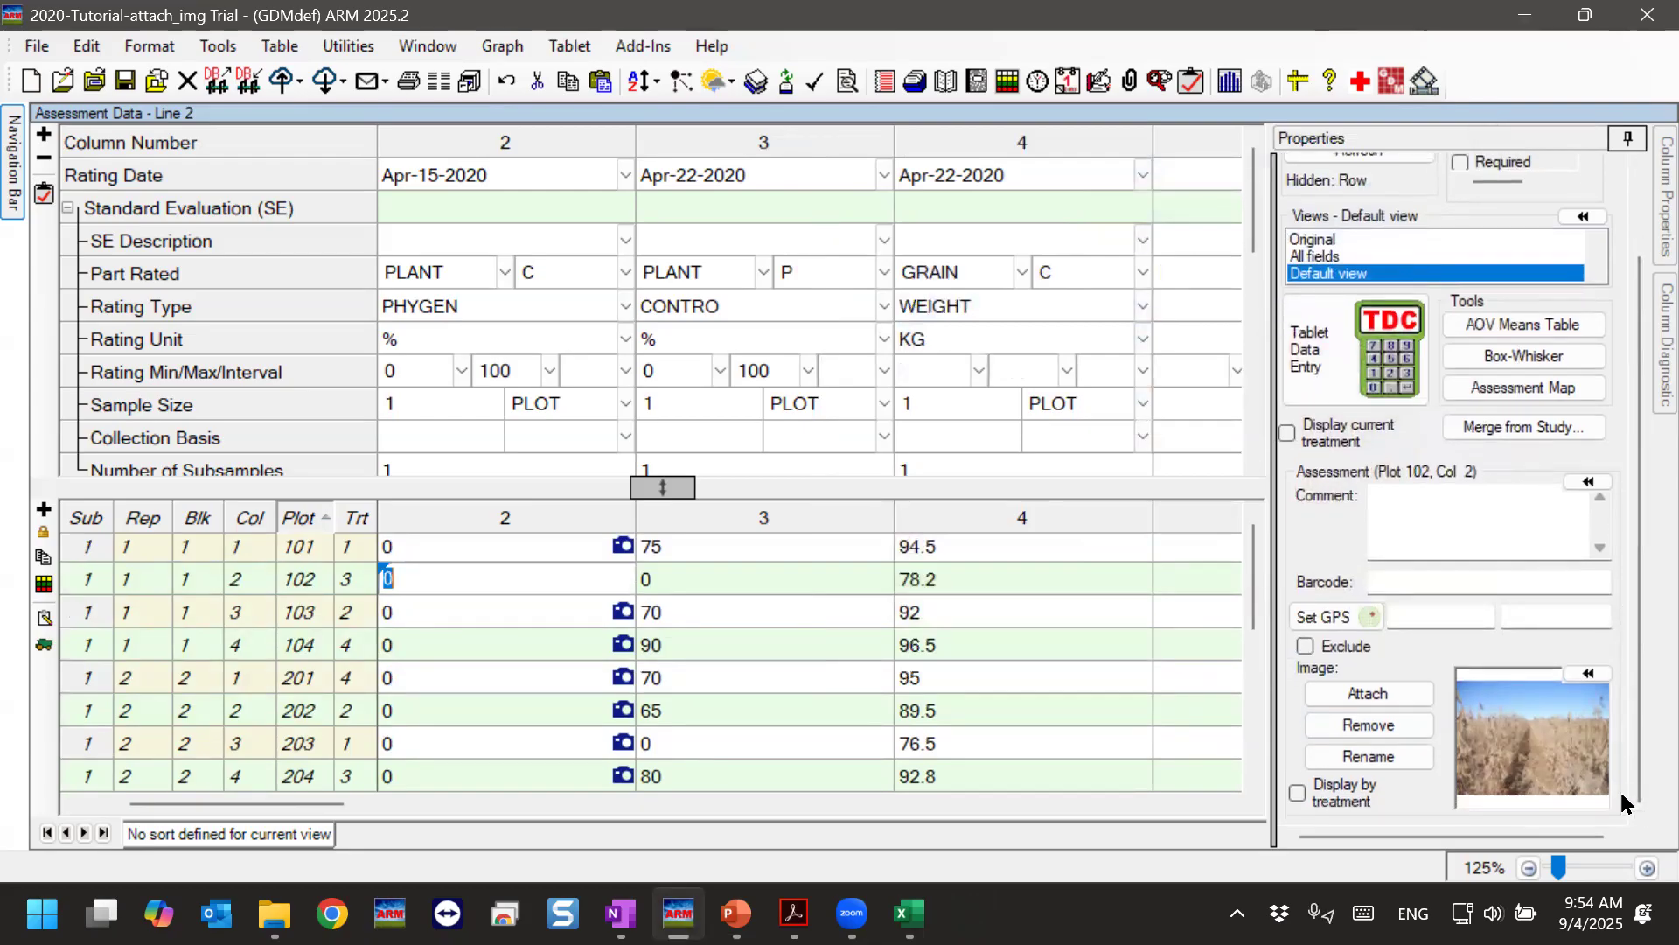
click(1338, 805)
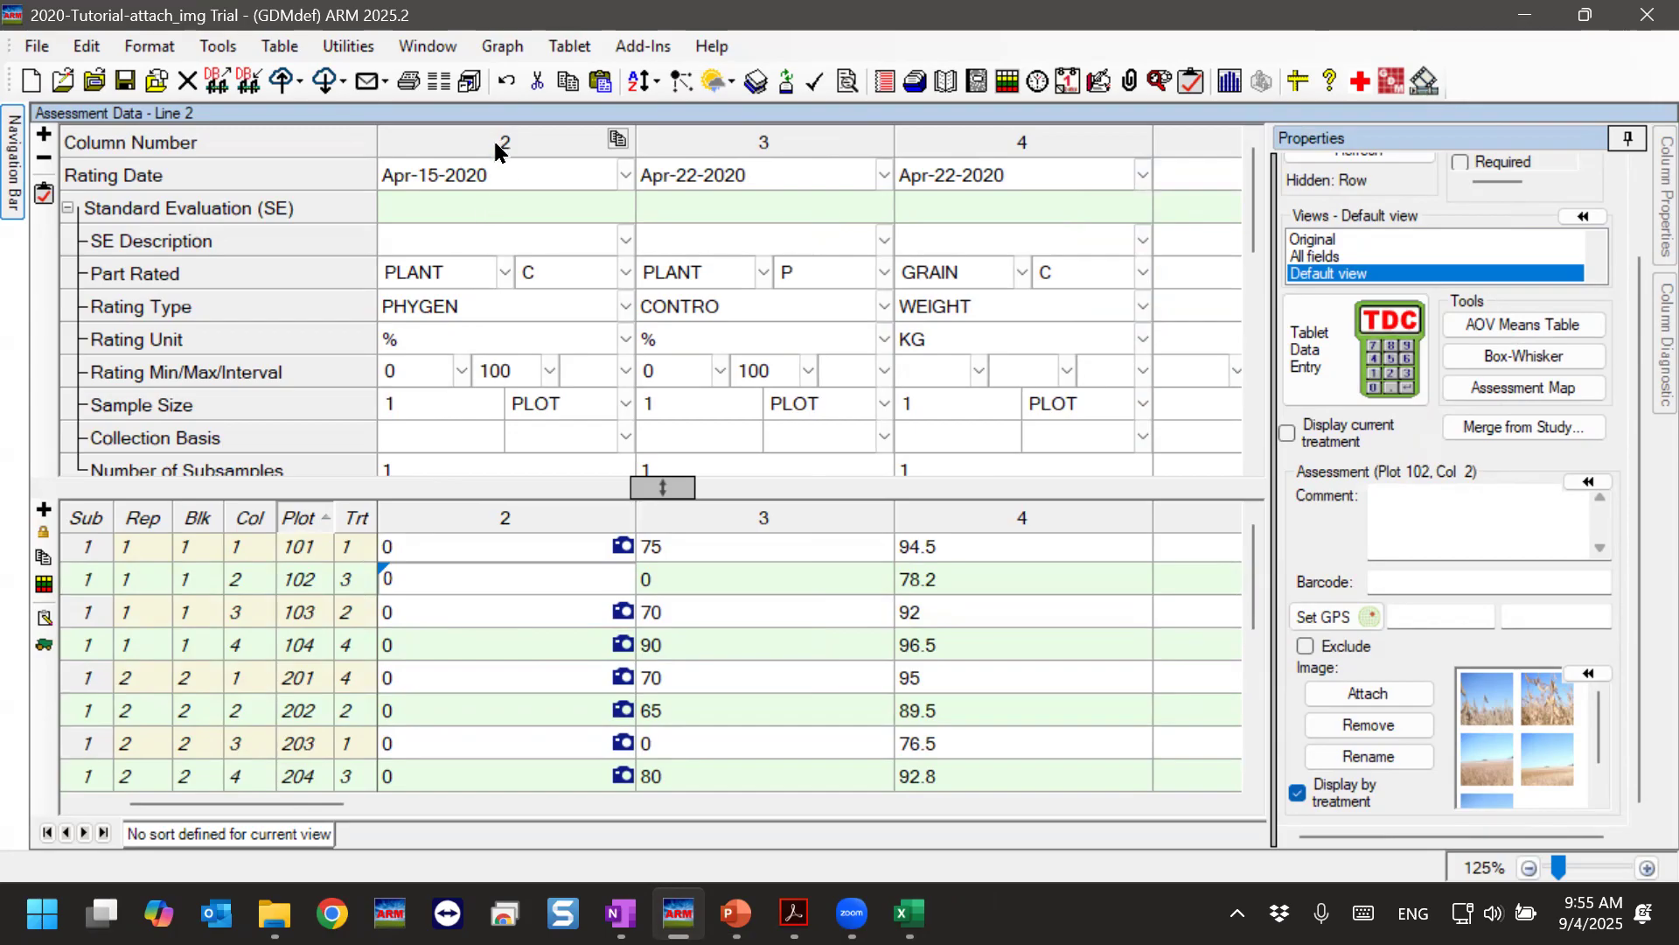
Sort the assessment plots by treatment and open the treatment 3 images of column 2 in enlarged viewers.
click(359, 518)
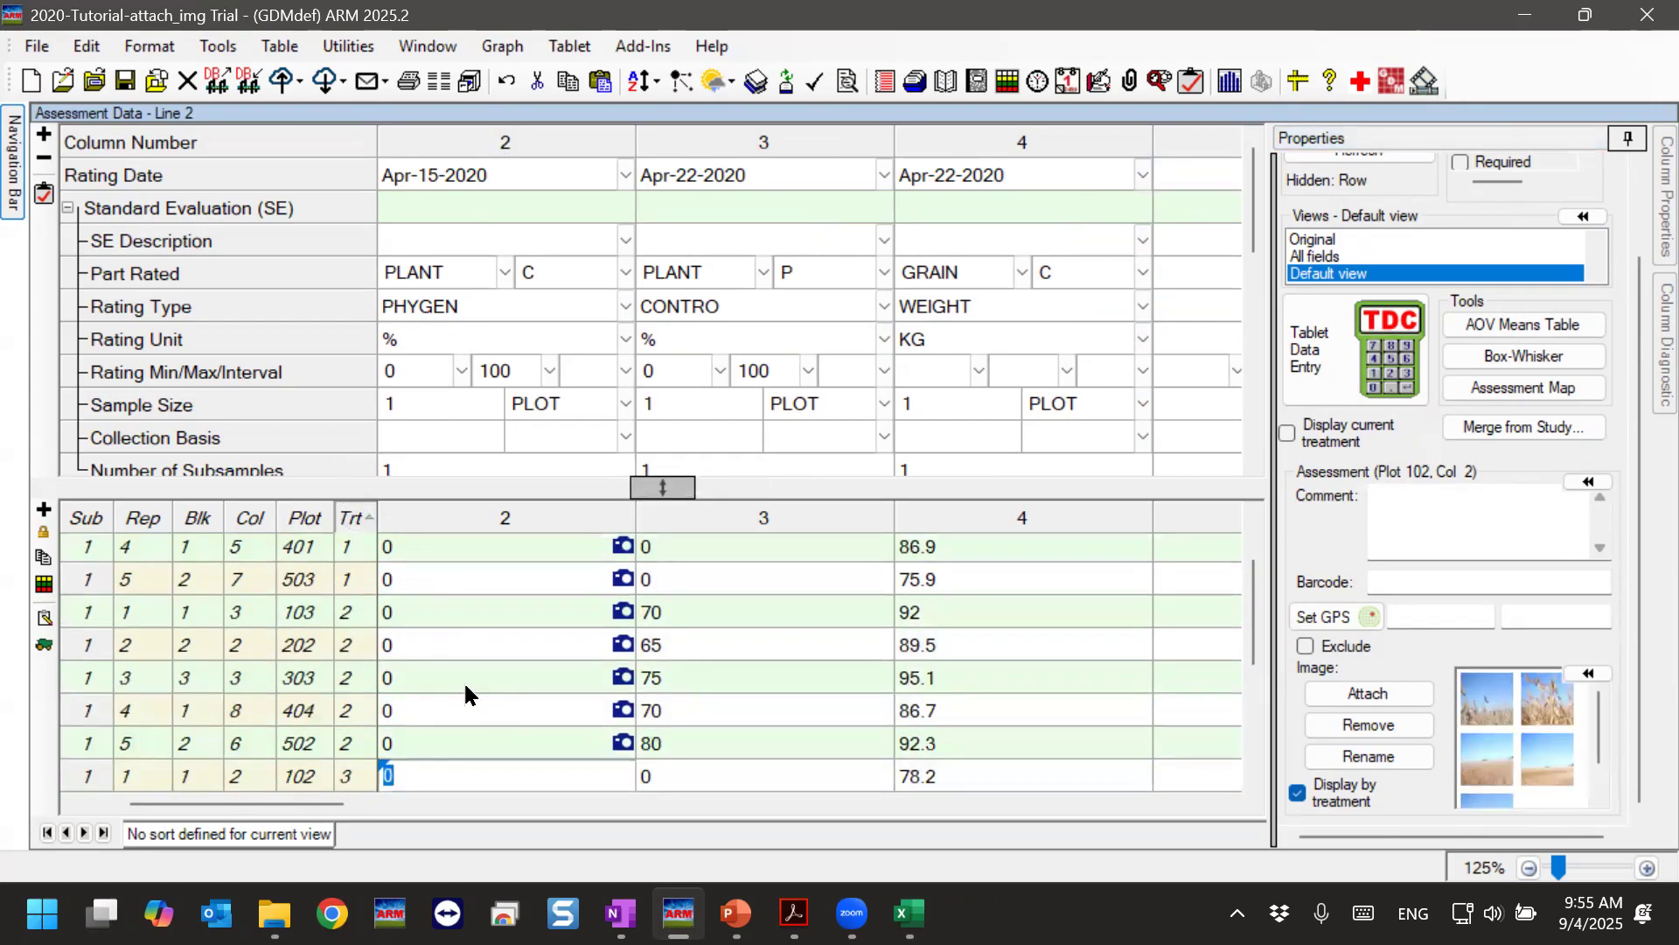
scroll(465, 687, down, 2)
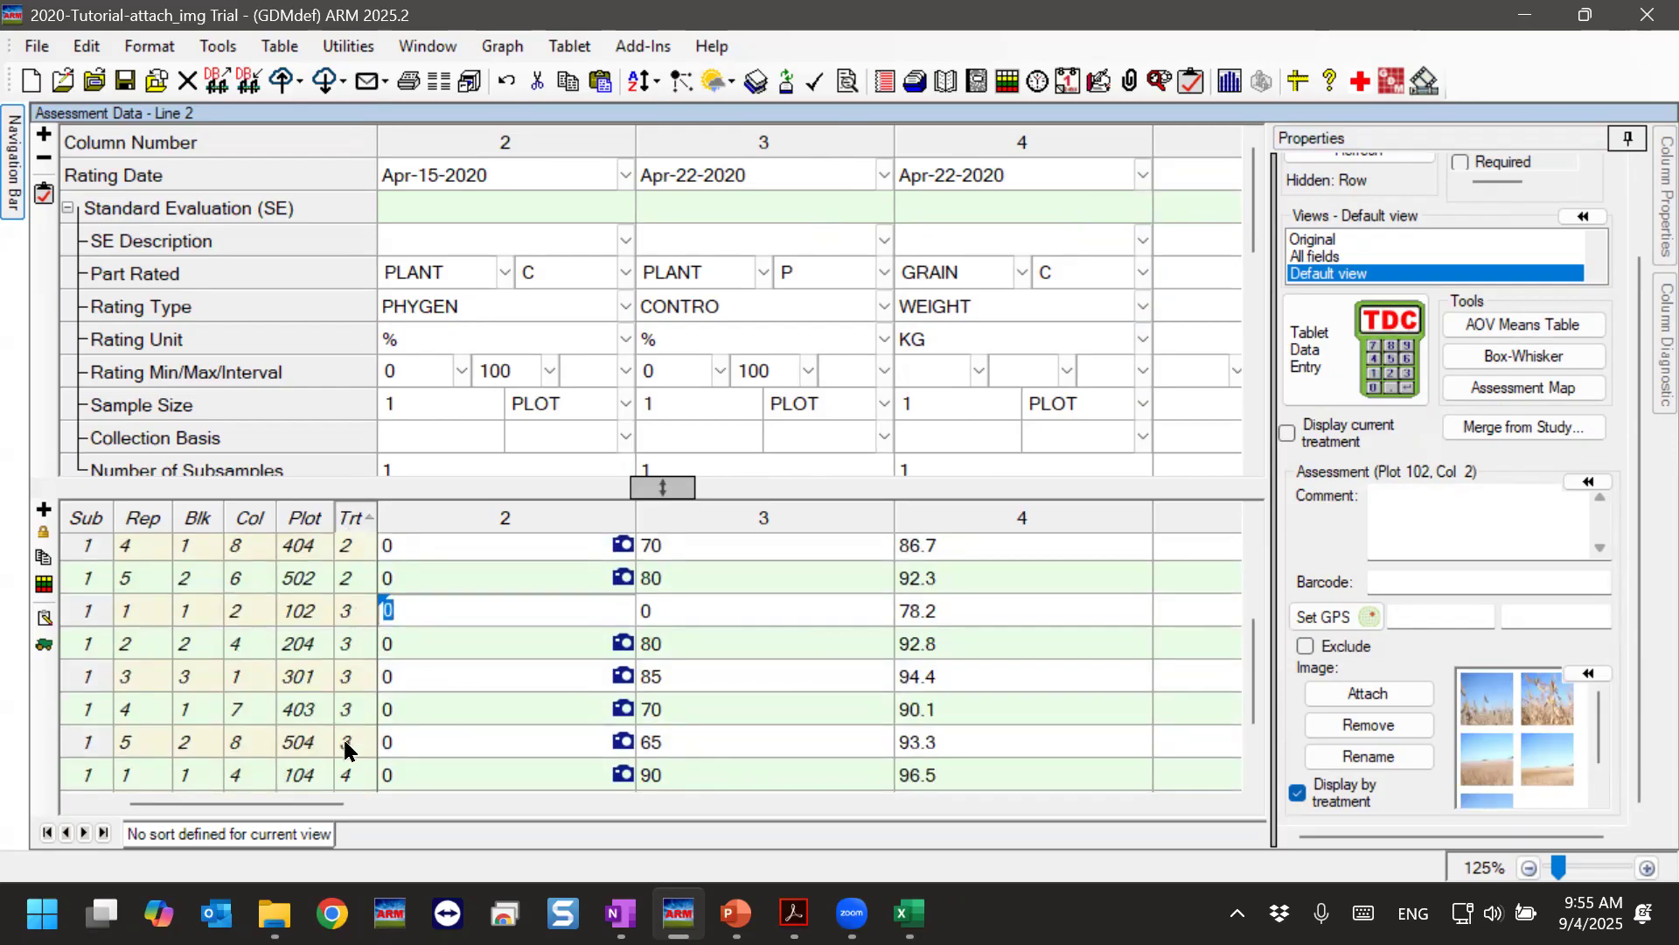
click(1589, 674)
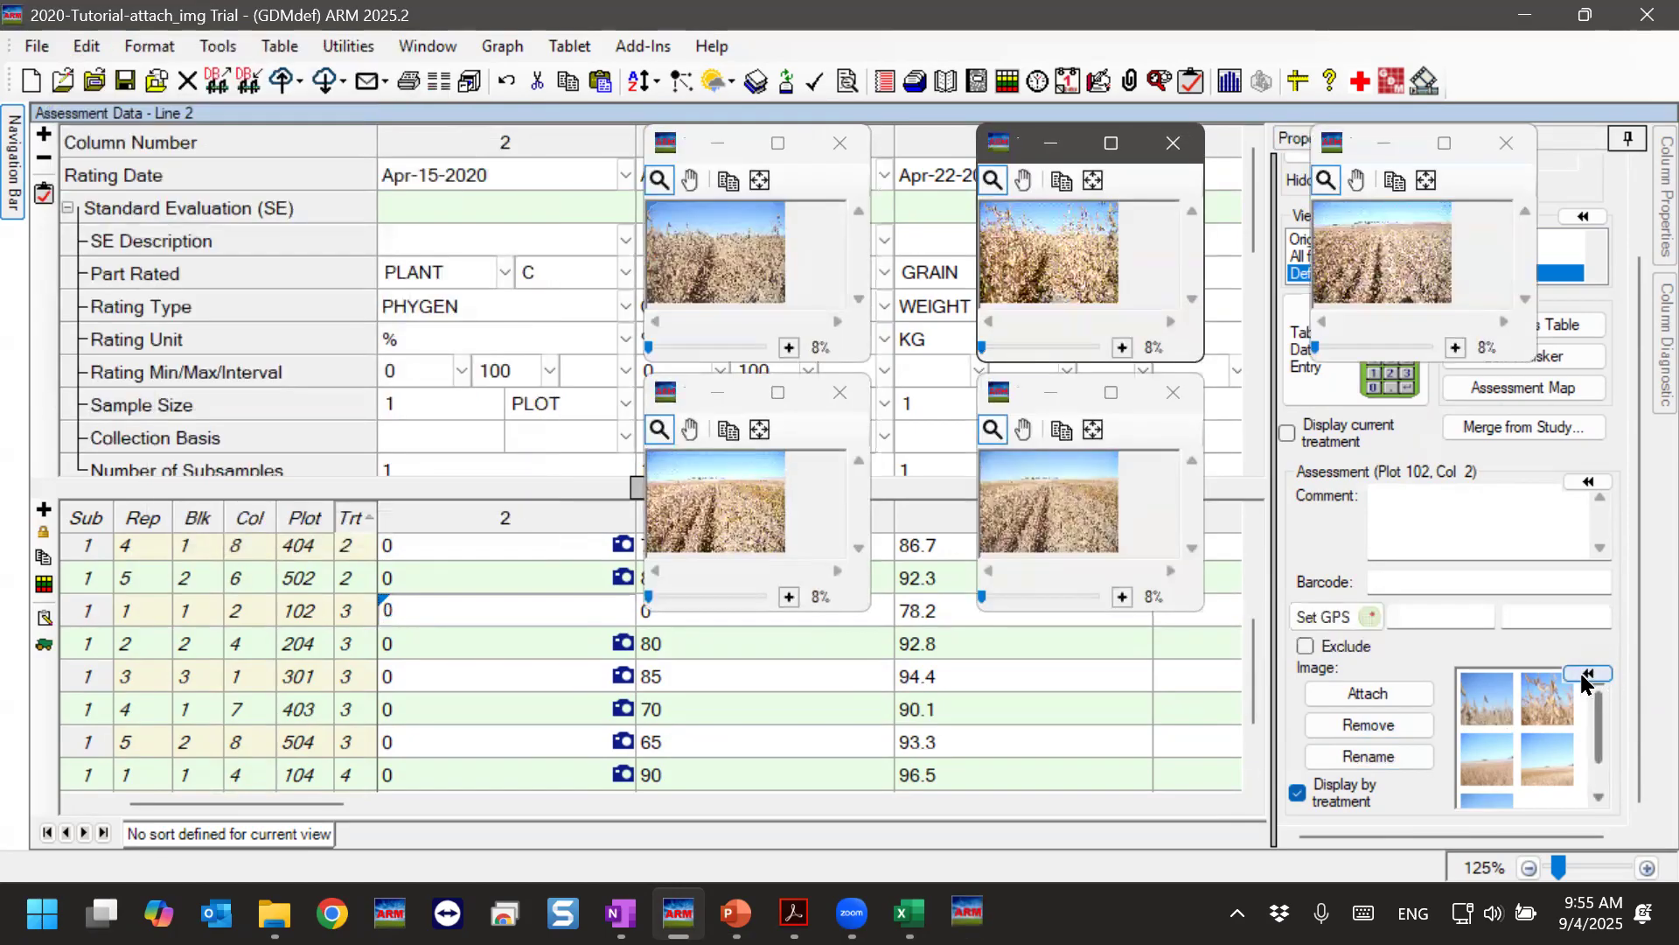
Move and enlarge the image viewers of plots 102 and 403, and fit each image to its window.
drag(683, 140, 111, 54)
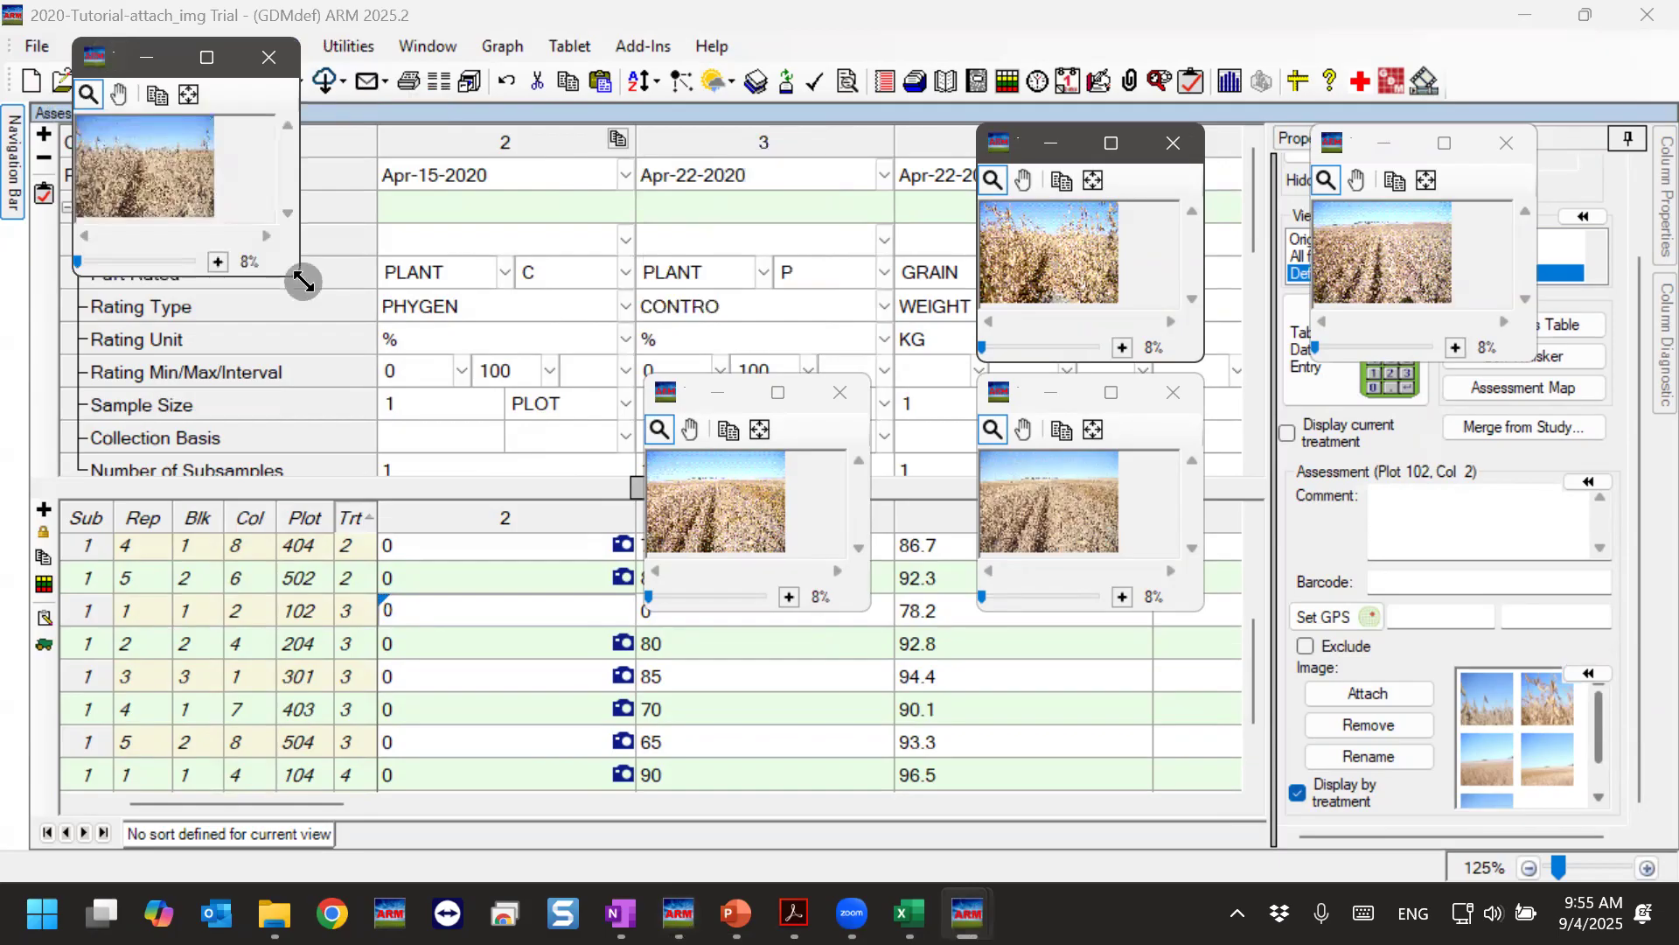
drag(301, 280, 558, 464)
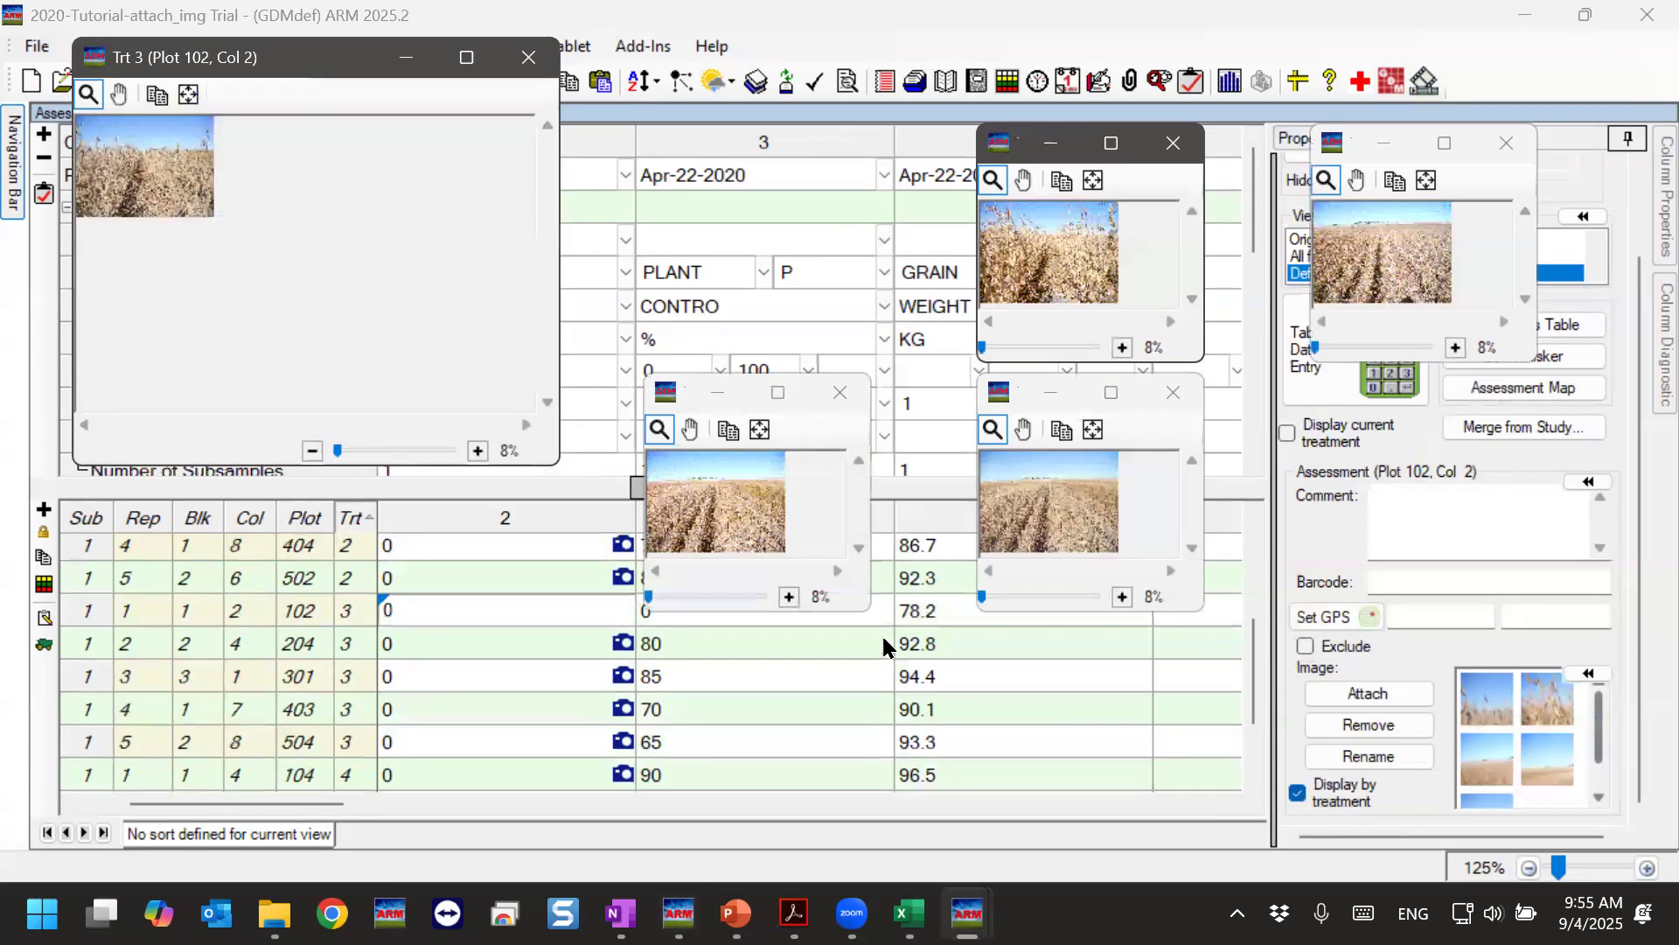
drag(871, 619, 1081, 786)
click(760, 429)
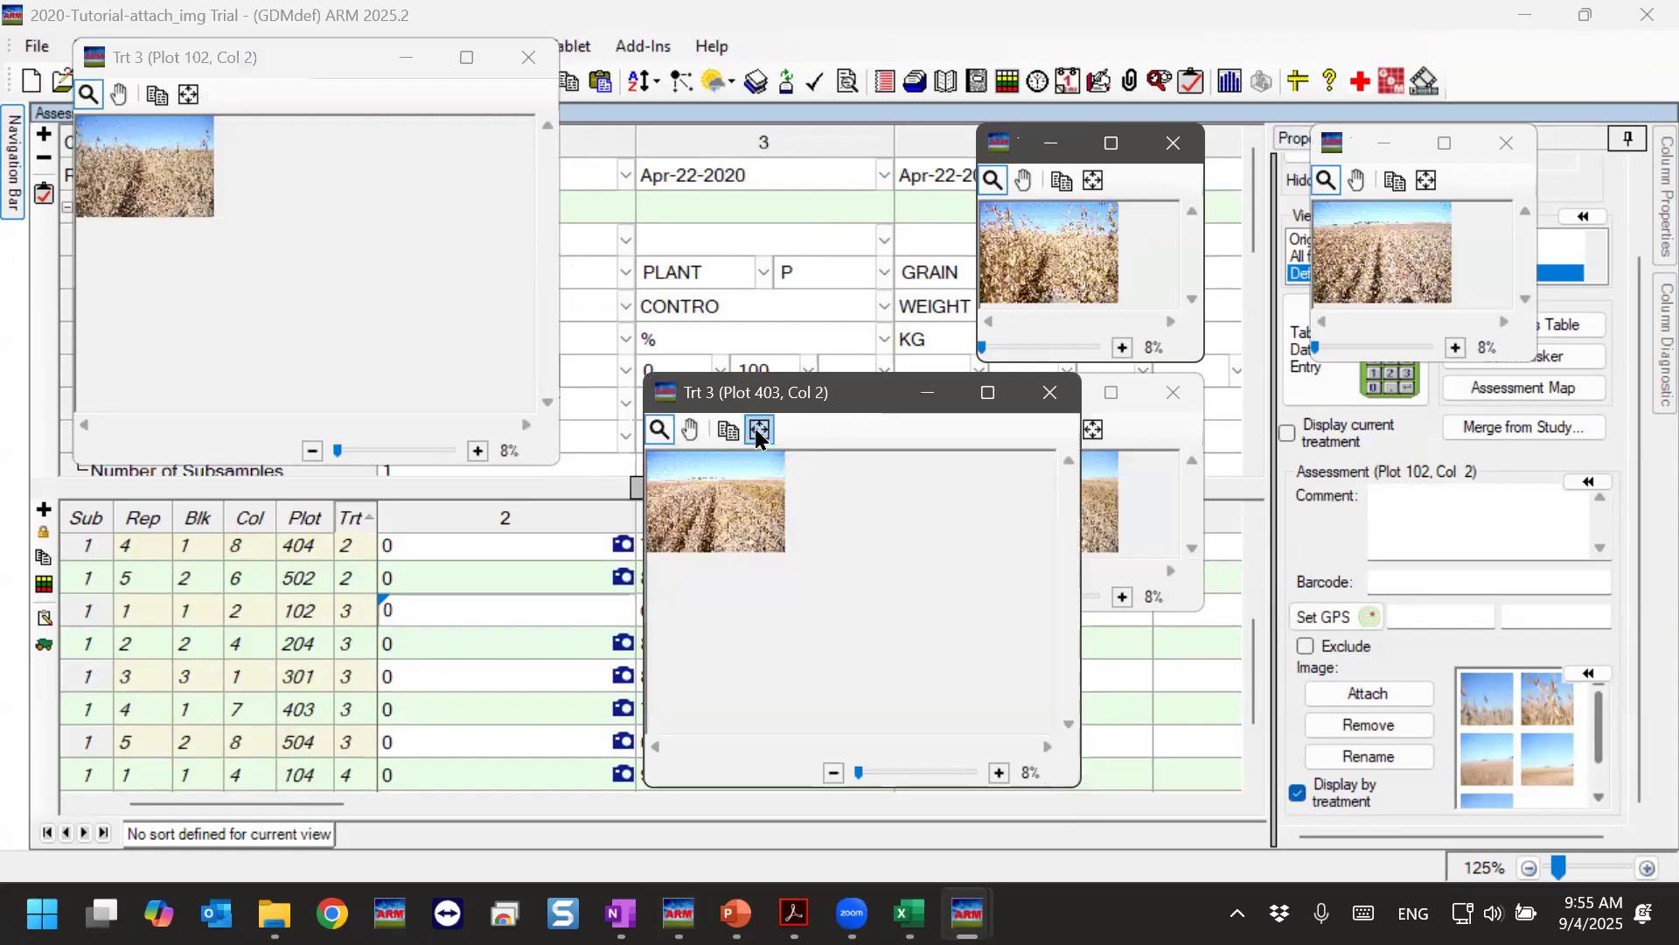
drag(812, 393, 323, 404)
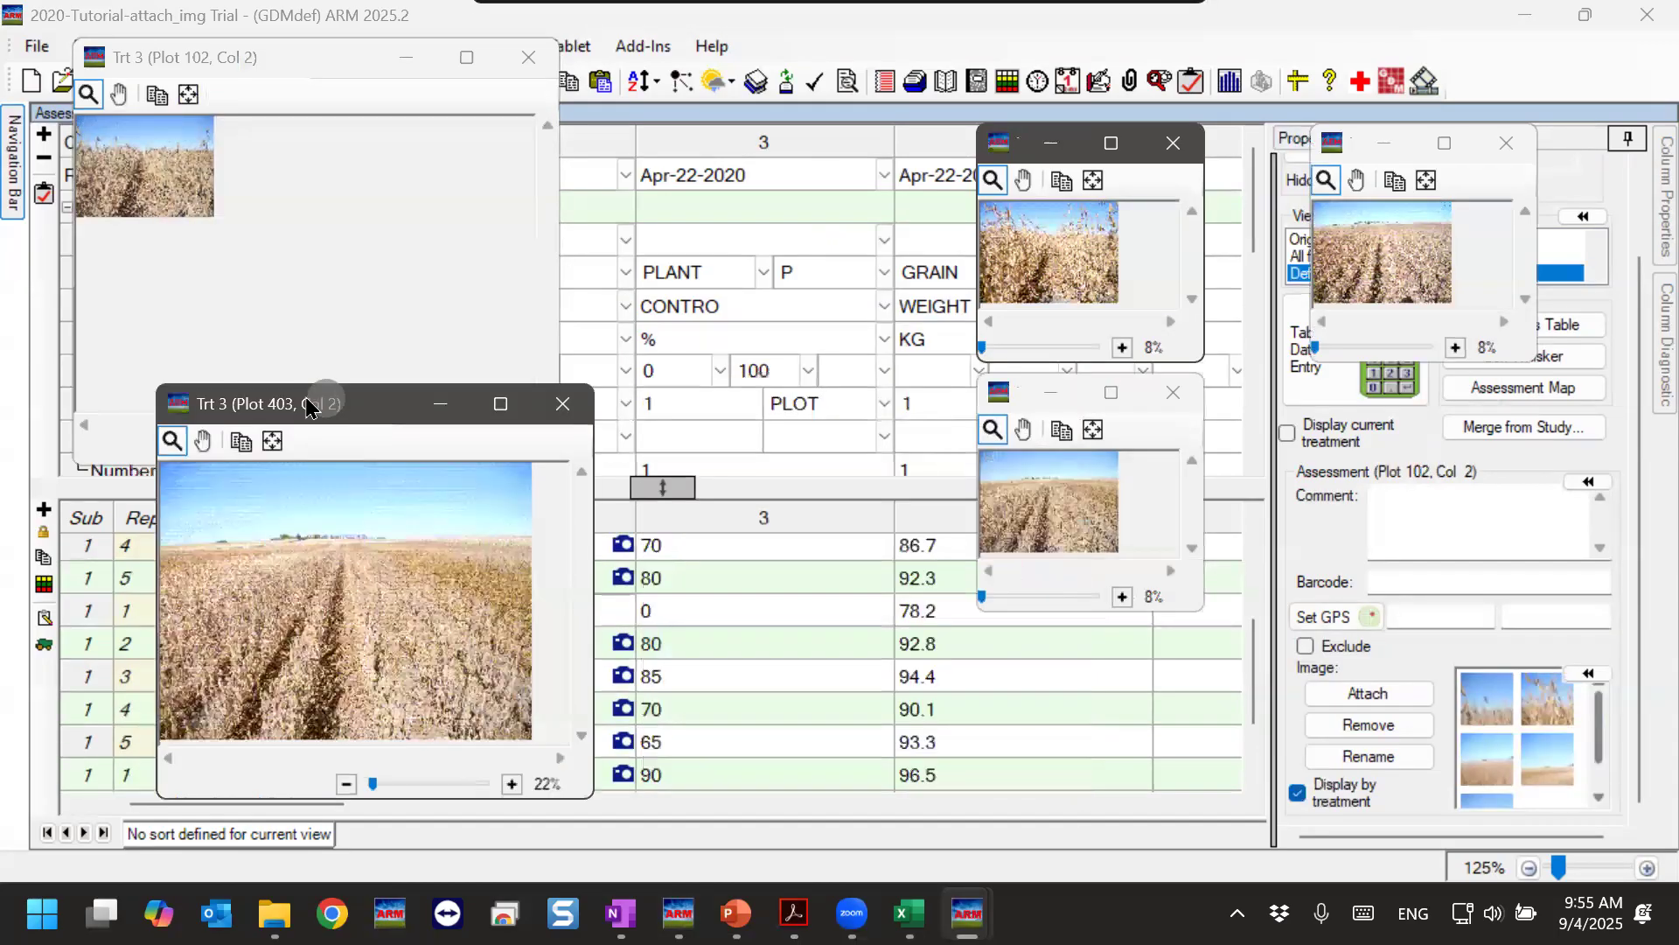
click(188, 93)
click(188, 93)
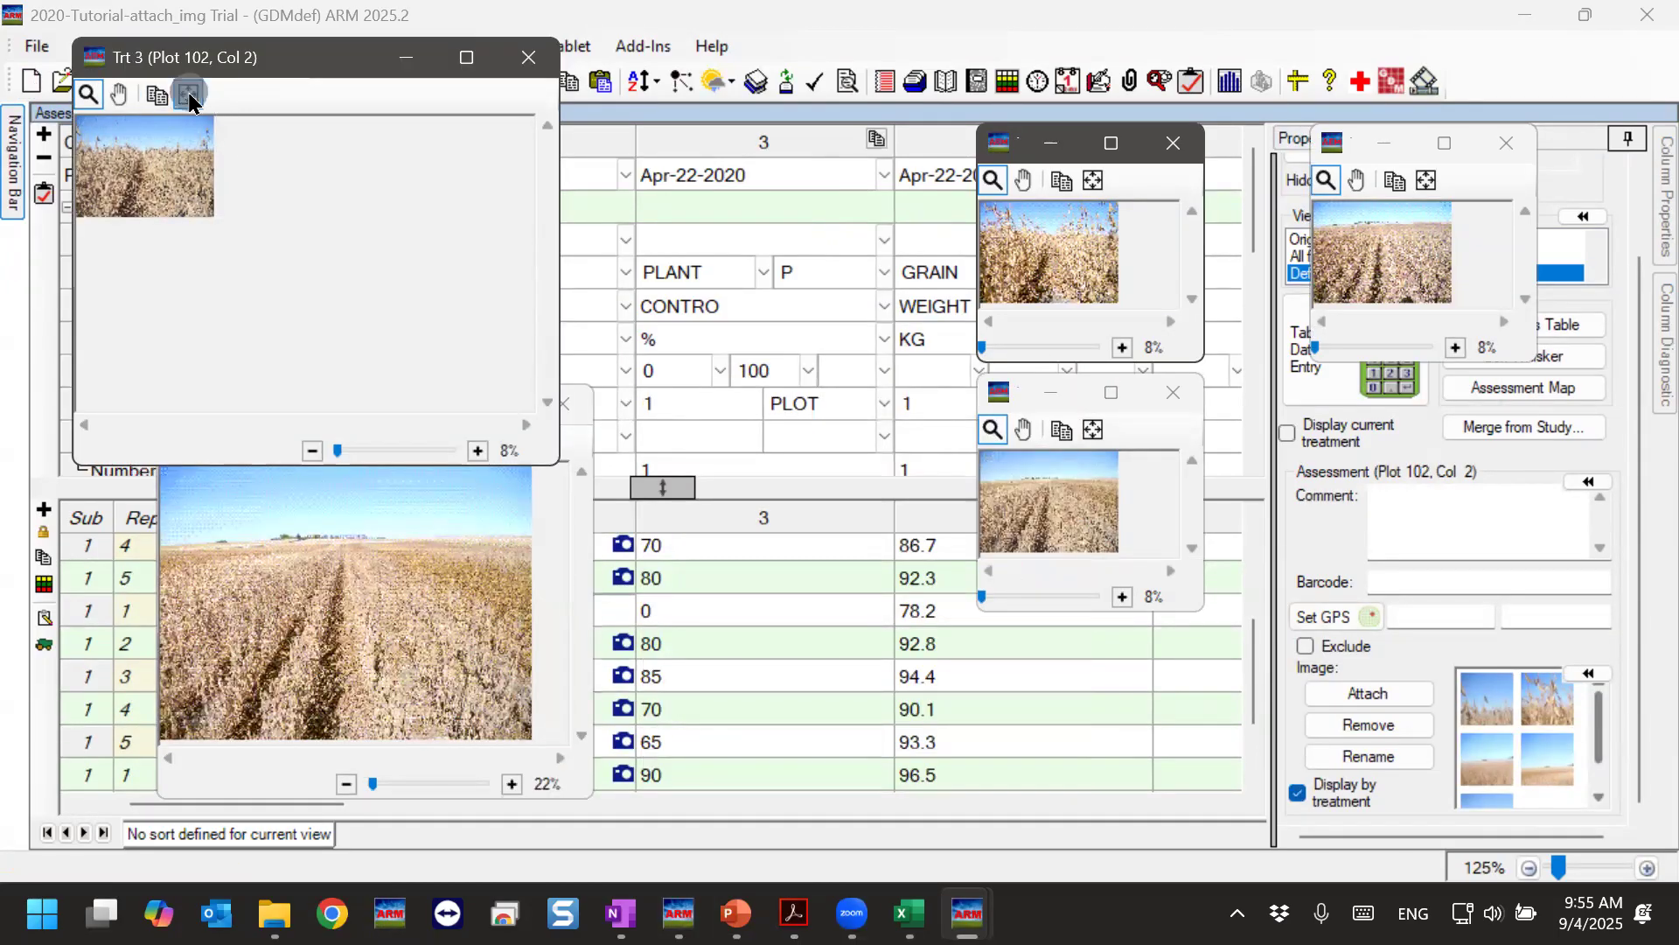
Place the plot 204 image viewer beside the plot 102 viewer, enlarge it and fit the image to the window.
click(1001, 150)
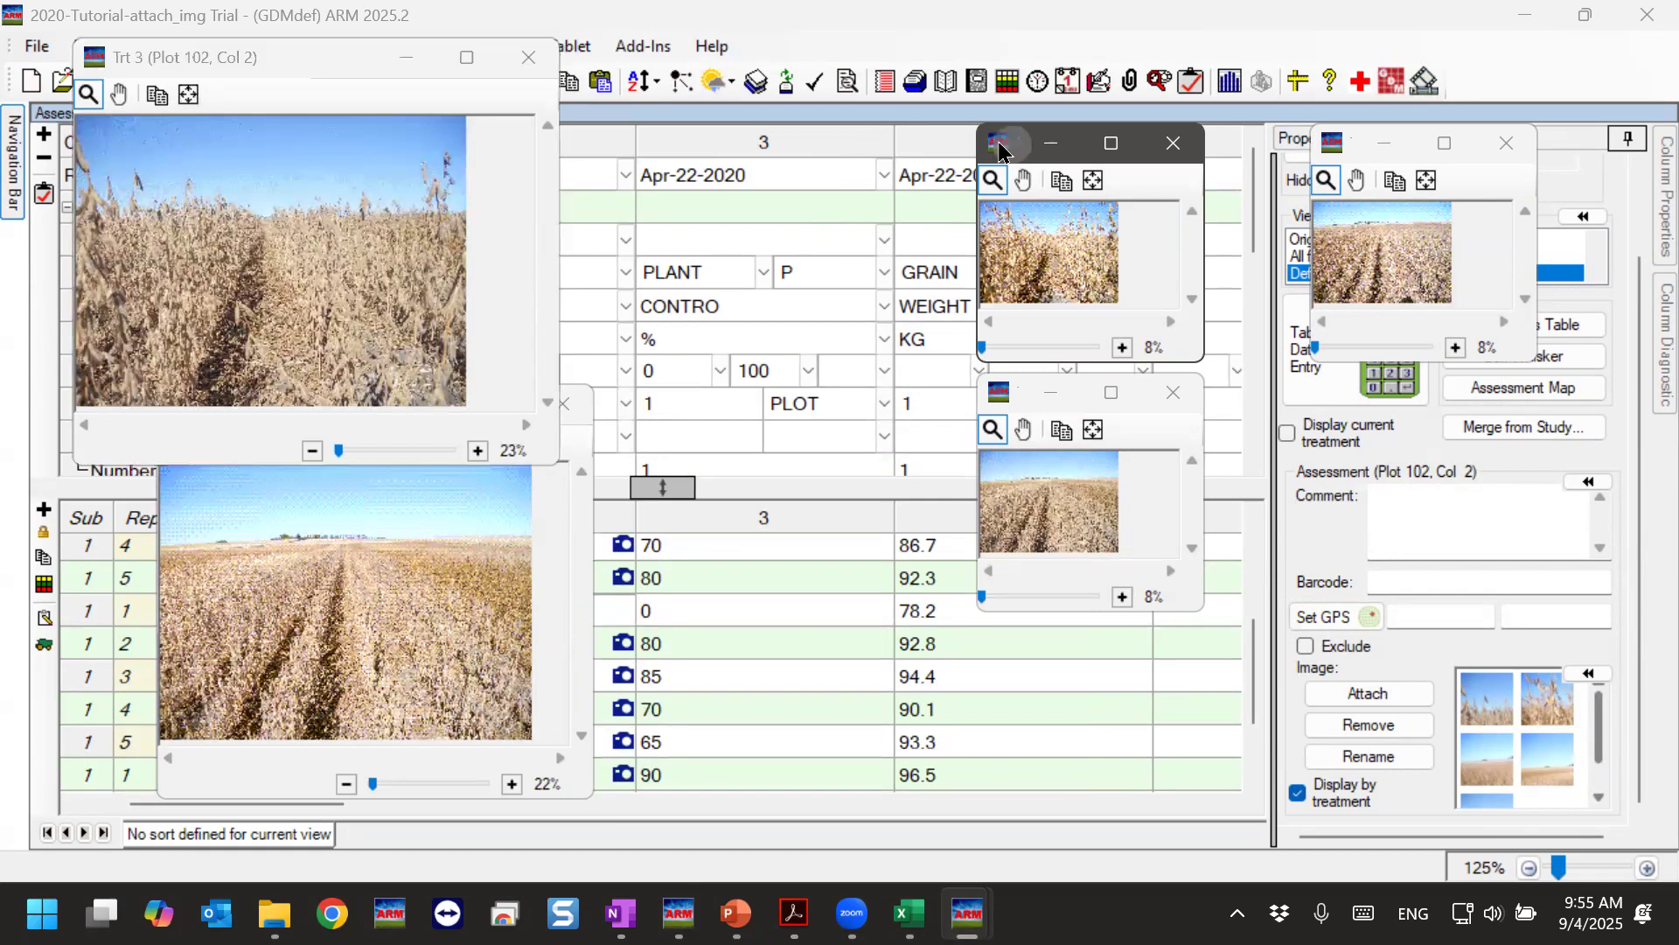
drag(1000, 150, 601, 65)
drag(805, 278, 965, 442)
click(694, 94)
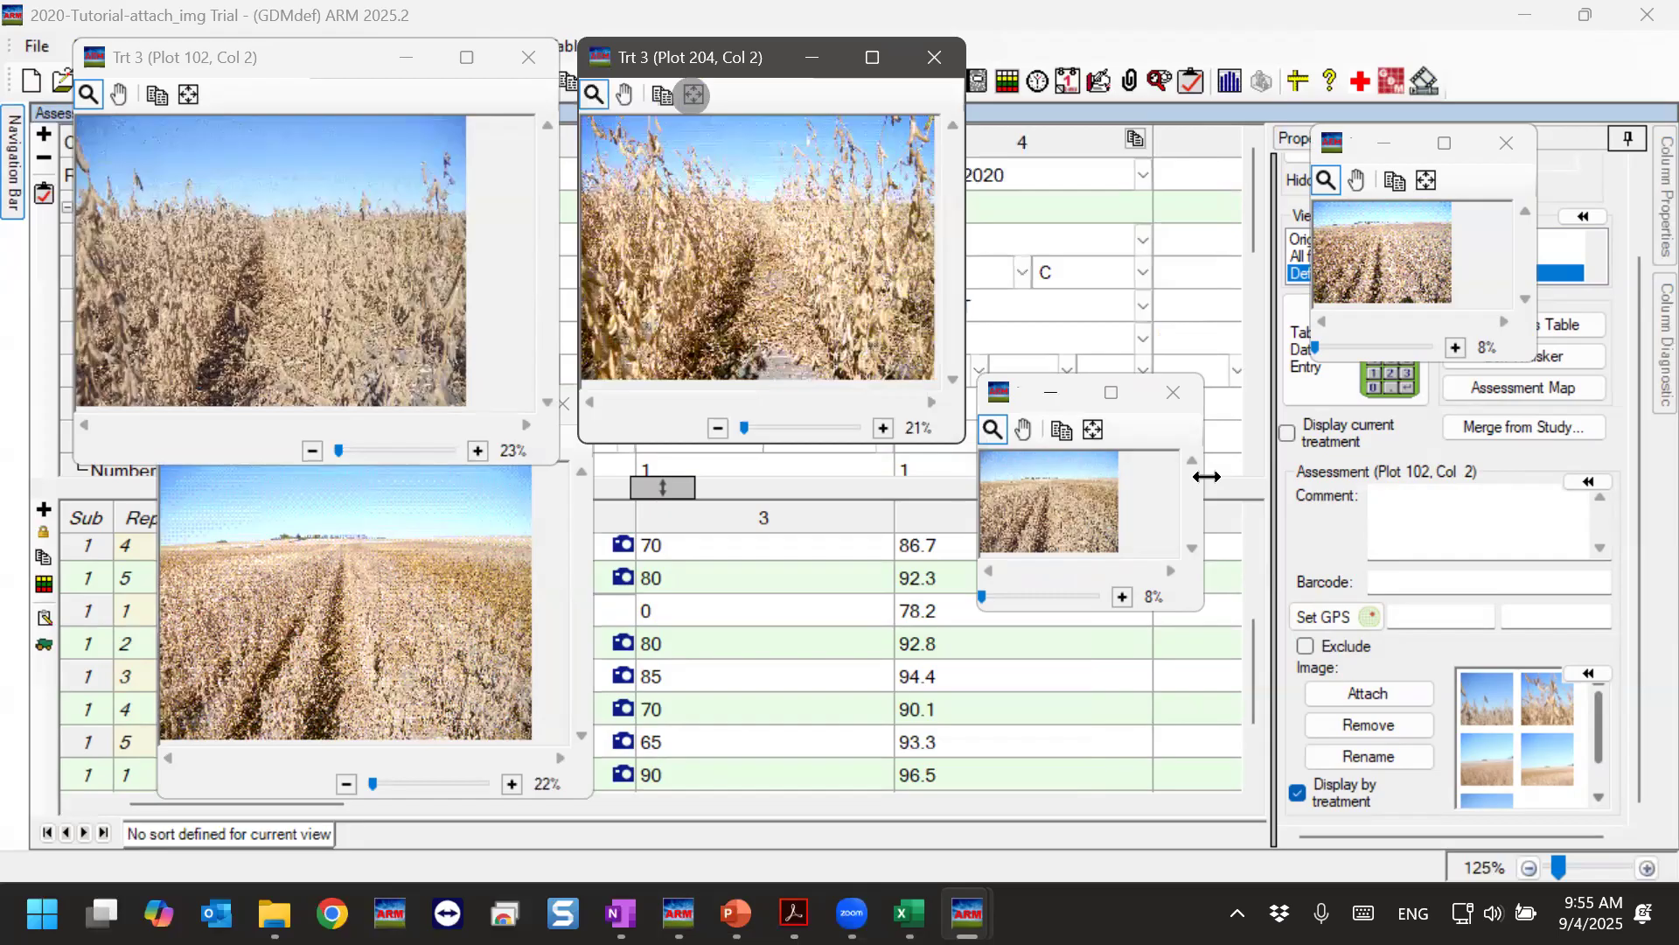
Enlarge the plot 504 image viewer, fit the image to the window and place it below the plot 204 viewer.
click(999, 391)
click(1000, 387)
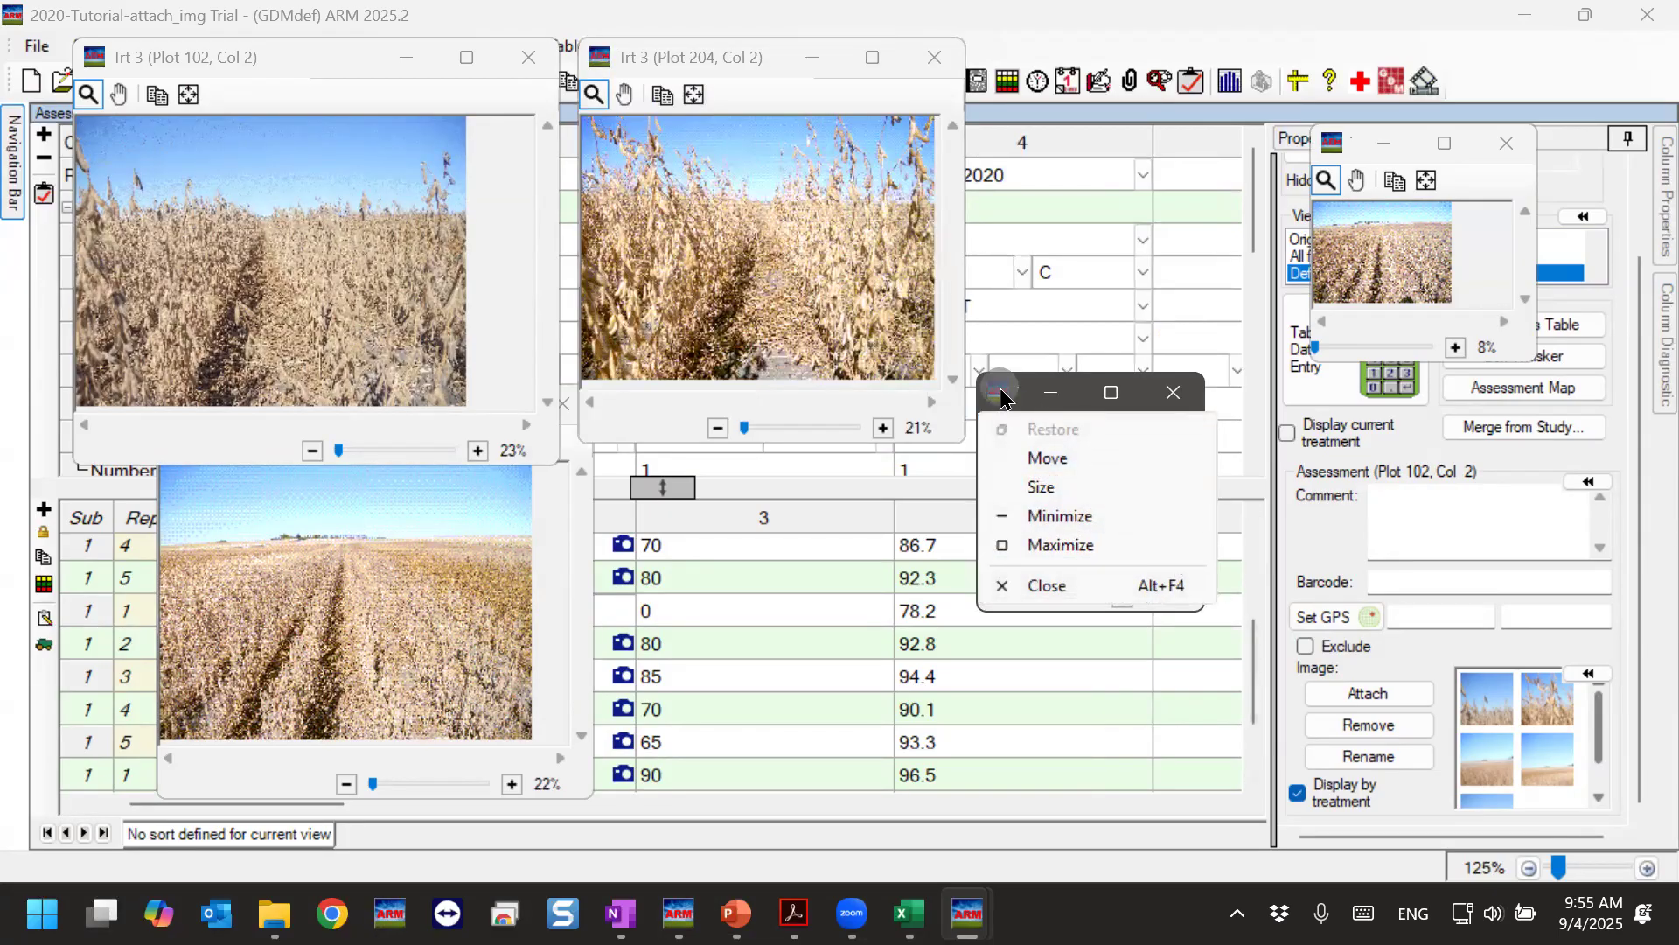
drag(1196, 613, 1410, 783)
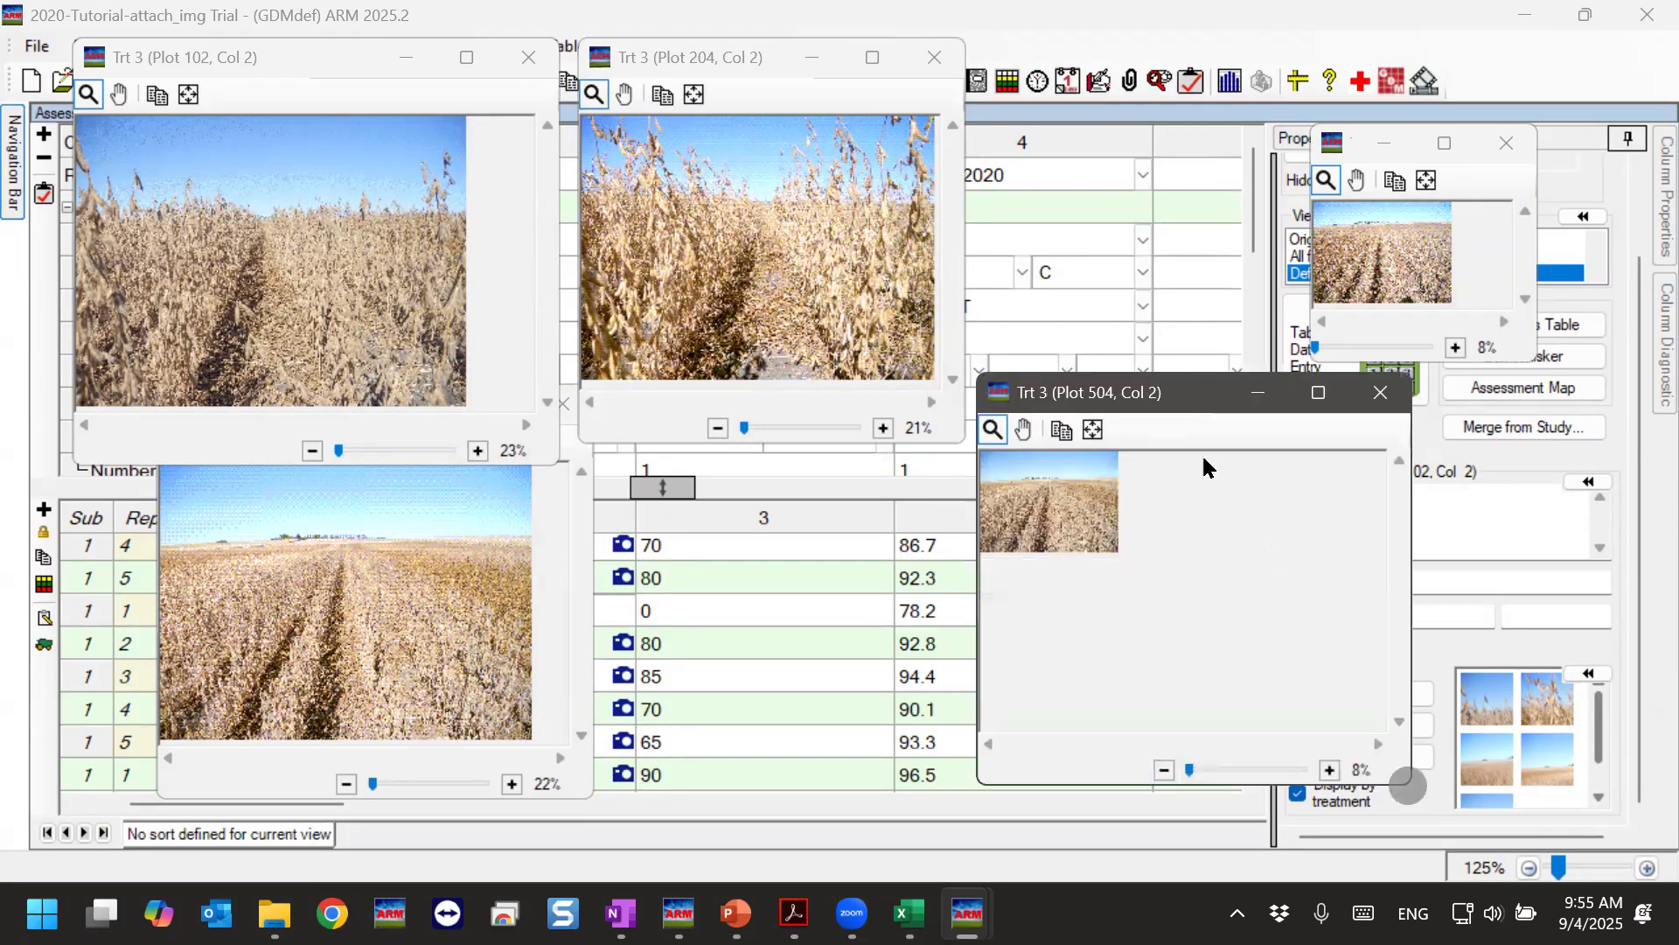
click(1093, 430)
drag(1111, 392, 839, 409)
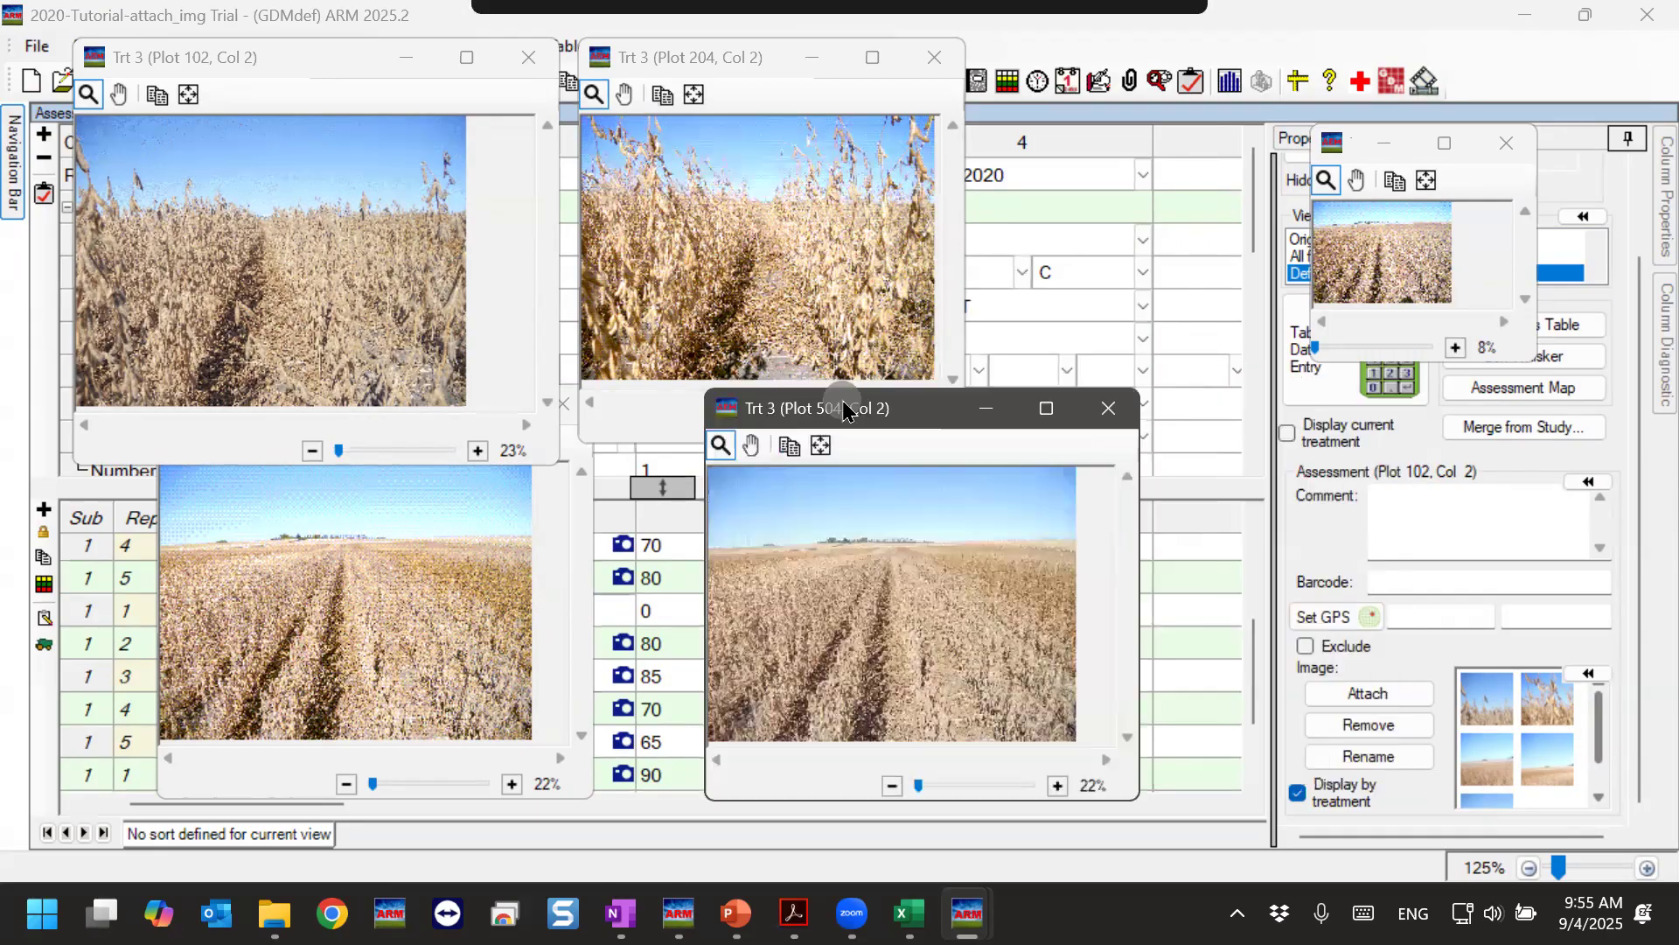
Enlarge the plot 301 image viewer, fit the image to the window and place it beside the plot 204 viewer.
click(1364, 147)
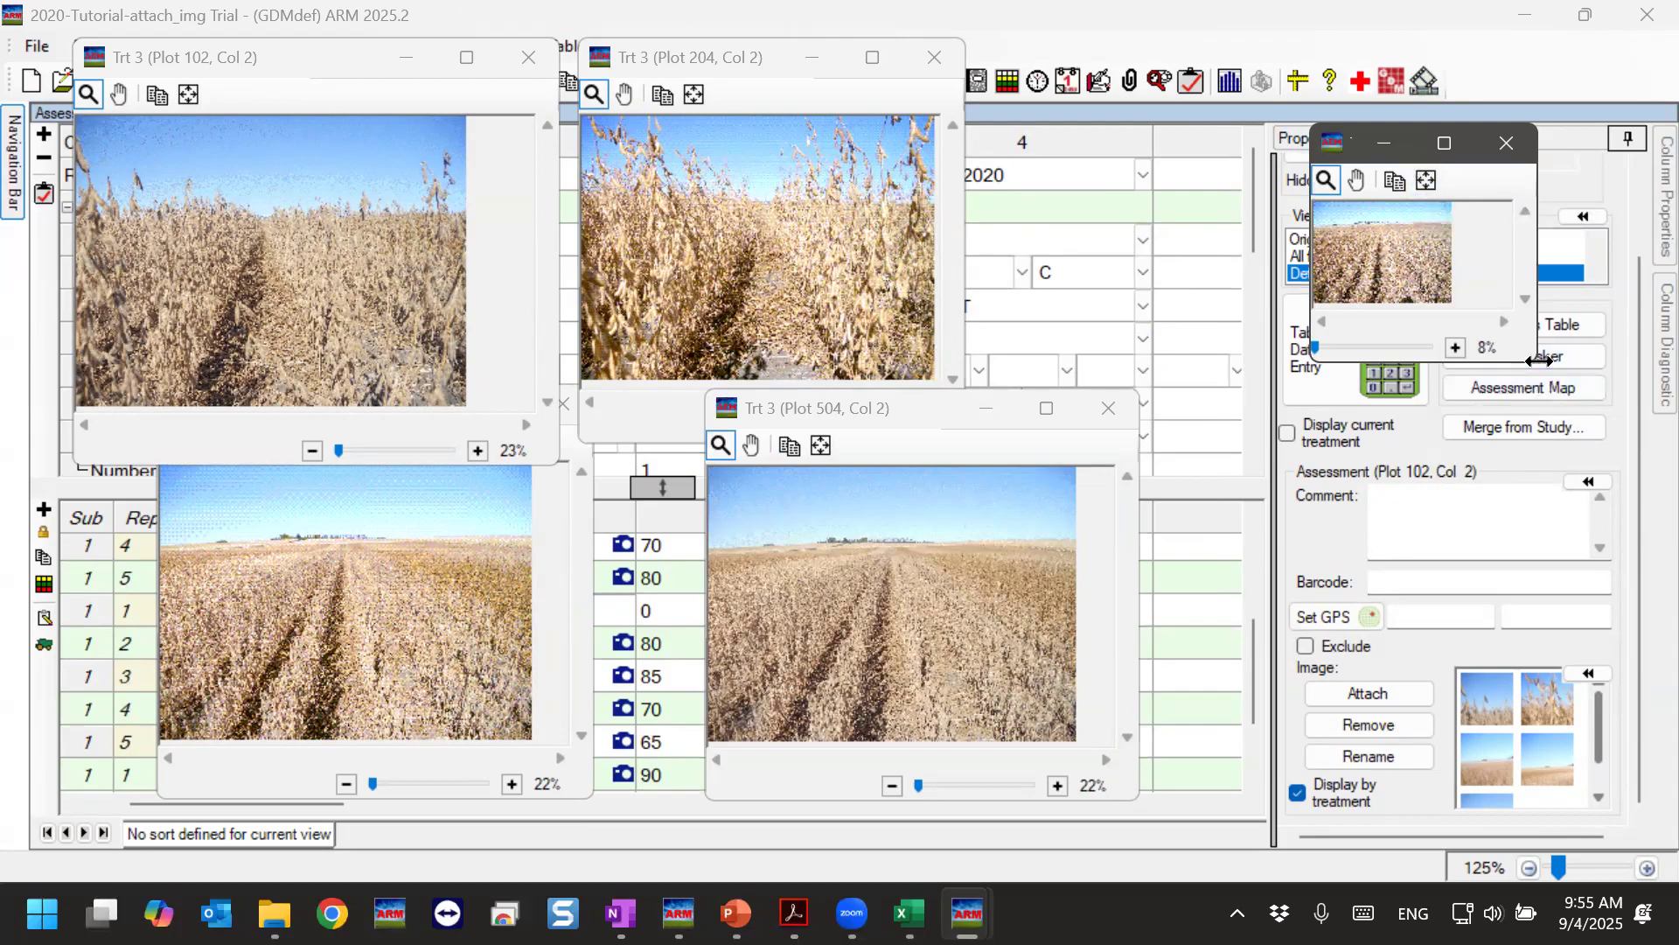
drag(1540, 370, 1655, 584)
click(1425, 180)
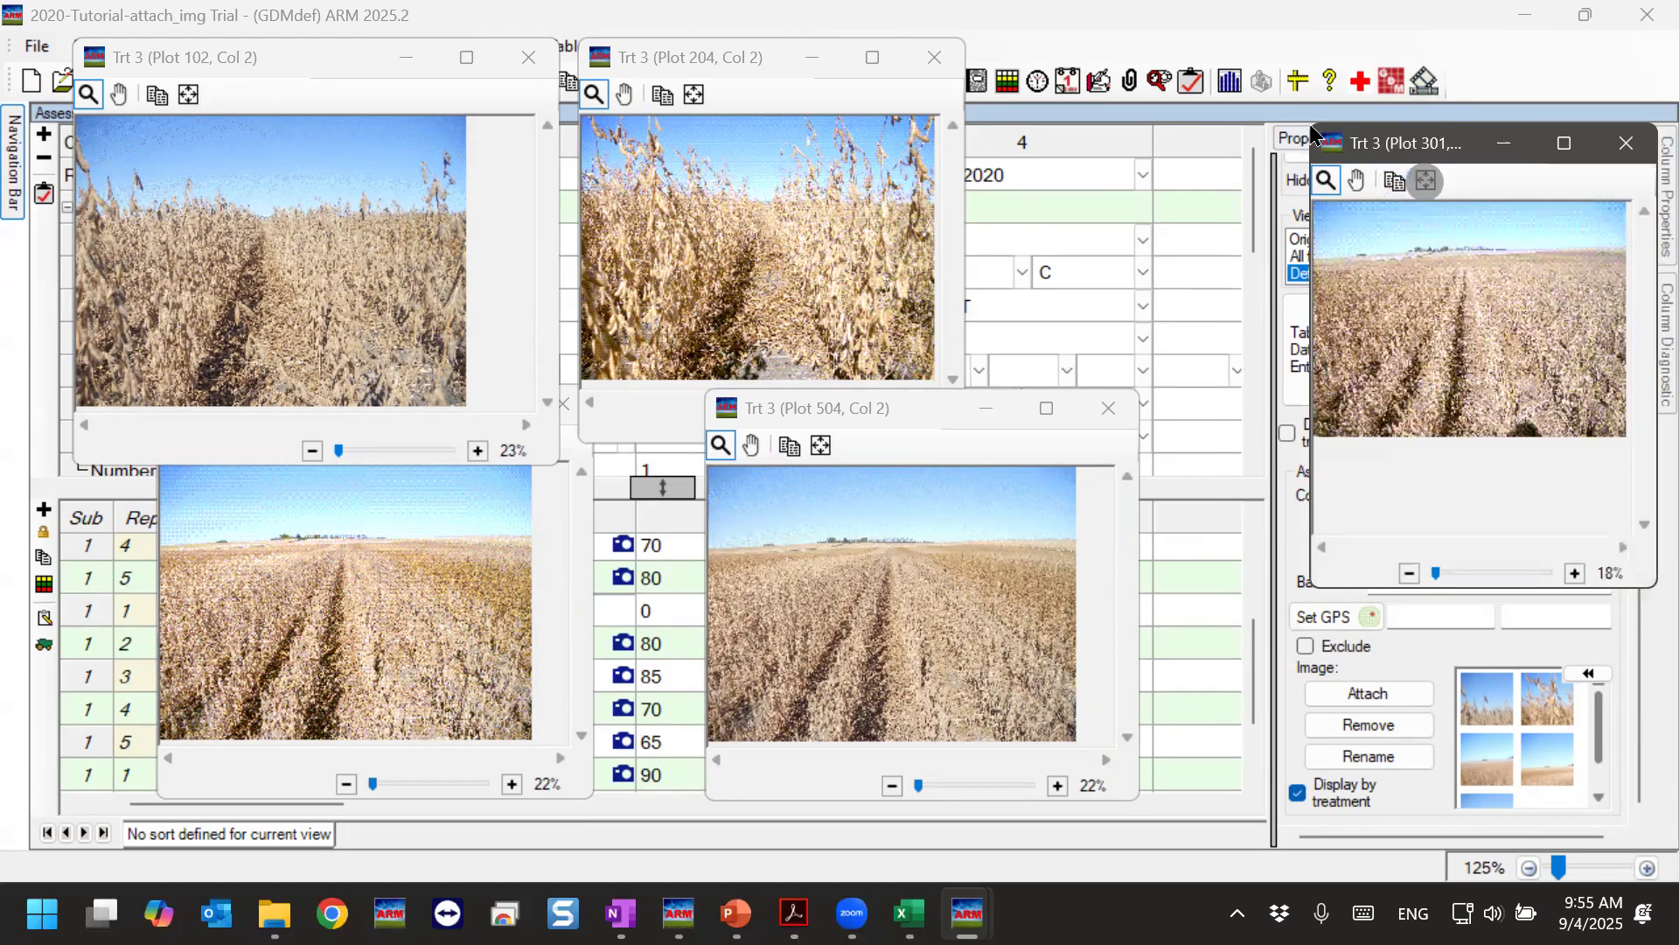
drag(1425, 149, 1152, 56)
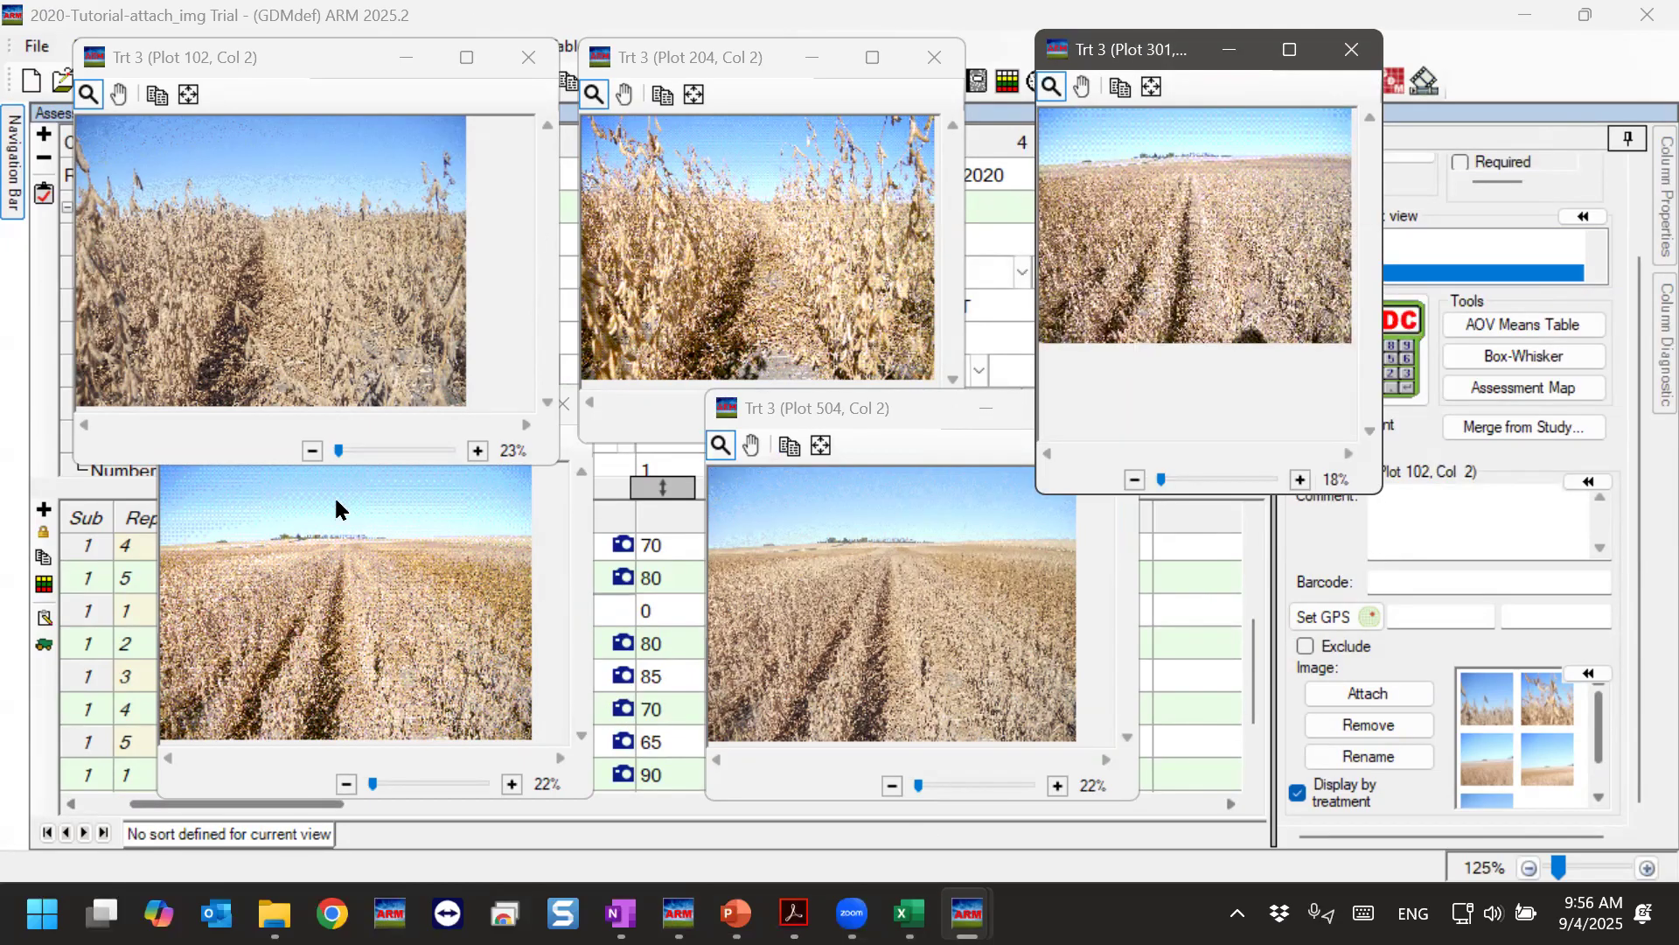
Shift the plot 403 and plot 504 image viewers sideways so the plot rows in the data table are uncovered.
click(379, 607)
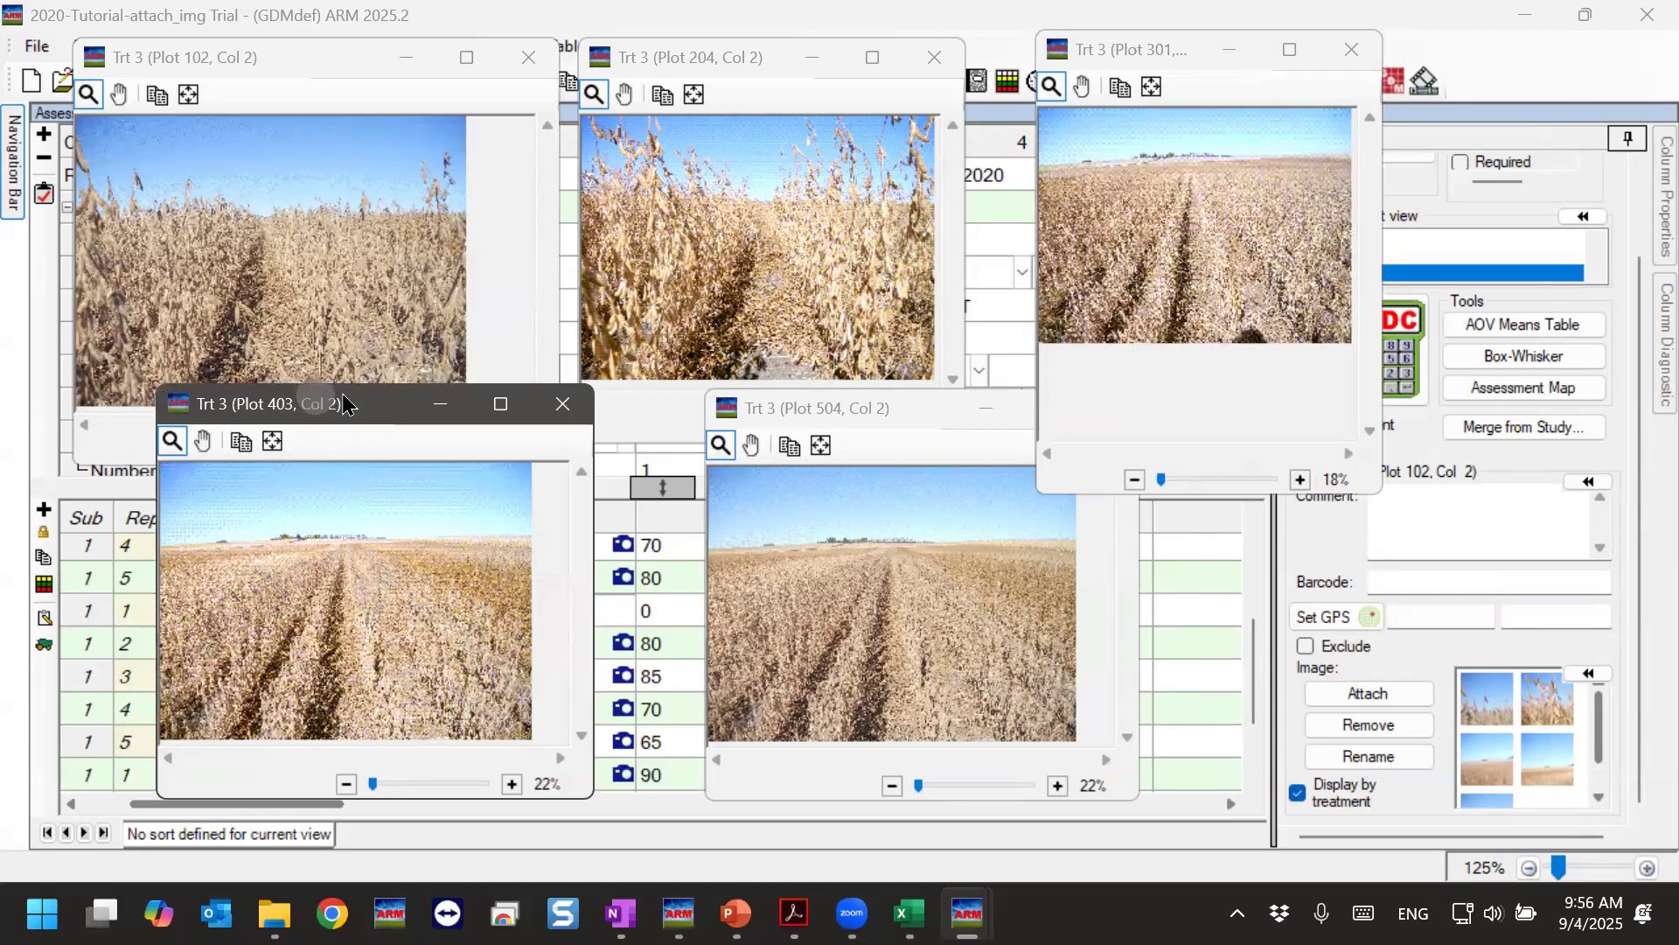
drag(344, 404, 757, 386)
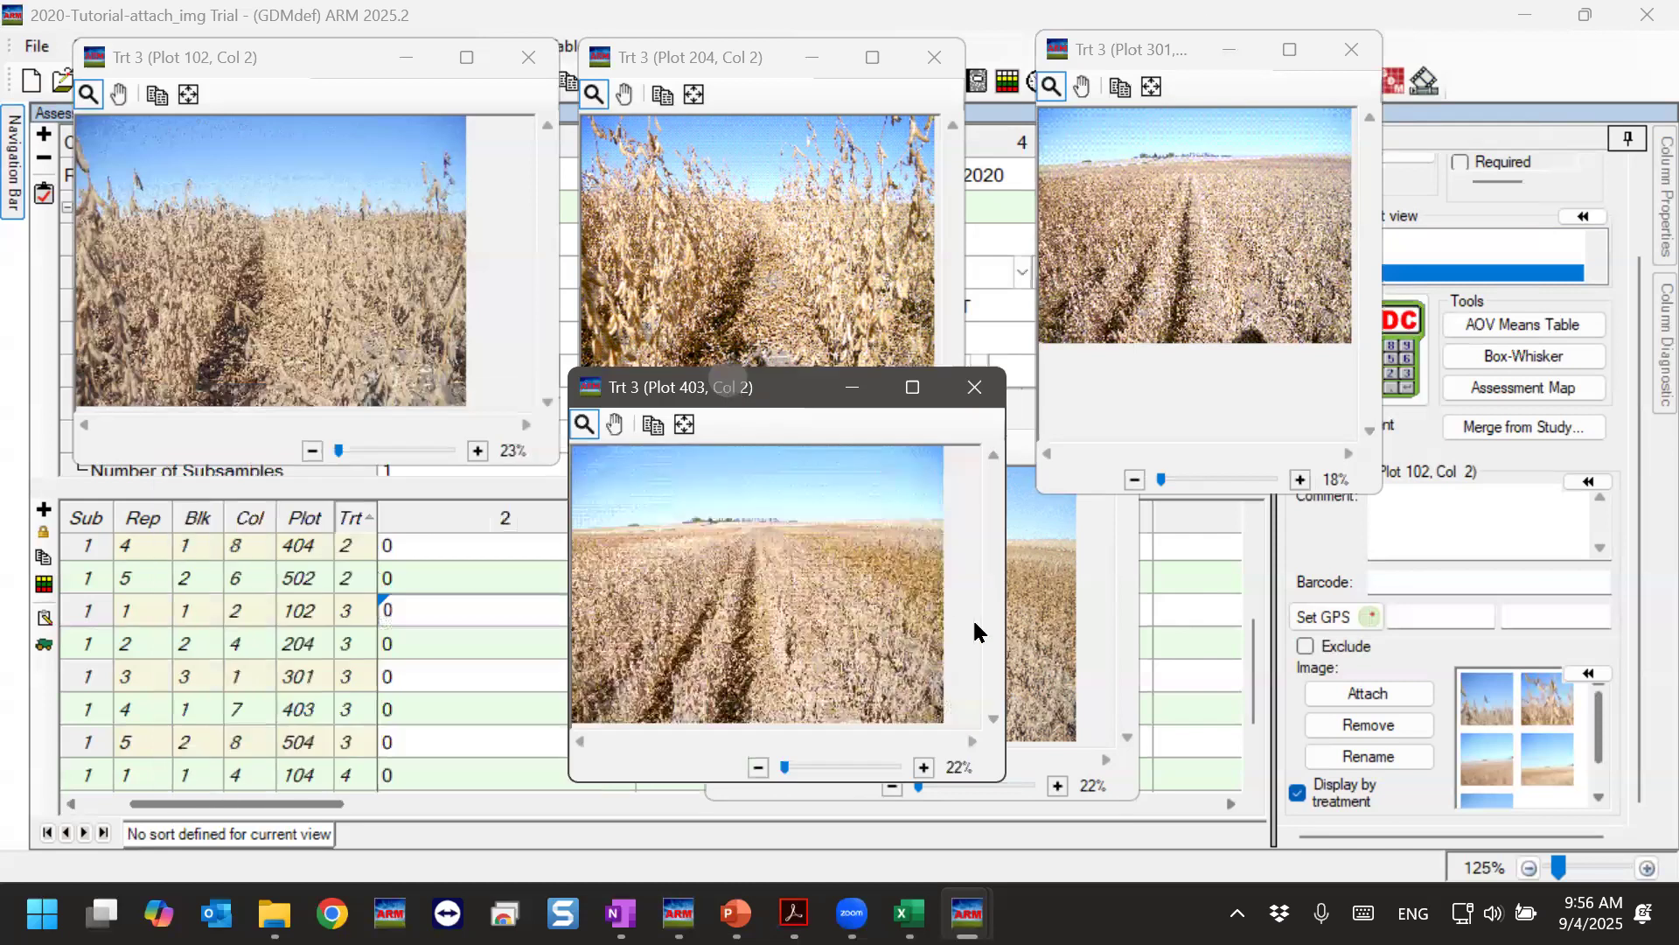
click(1114, 616)
click(915, 408)
drag(916, 412, 1250, 415)
Compare the column 2 images of treatments 2, 4 and 1 in the open viewers, return to treatment 2, and close the viewers.
click(418, 578)
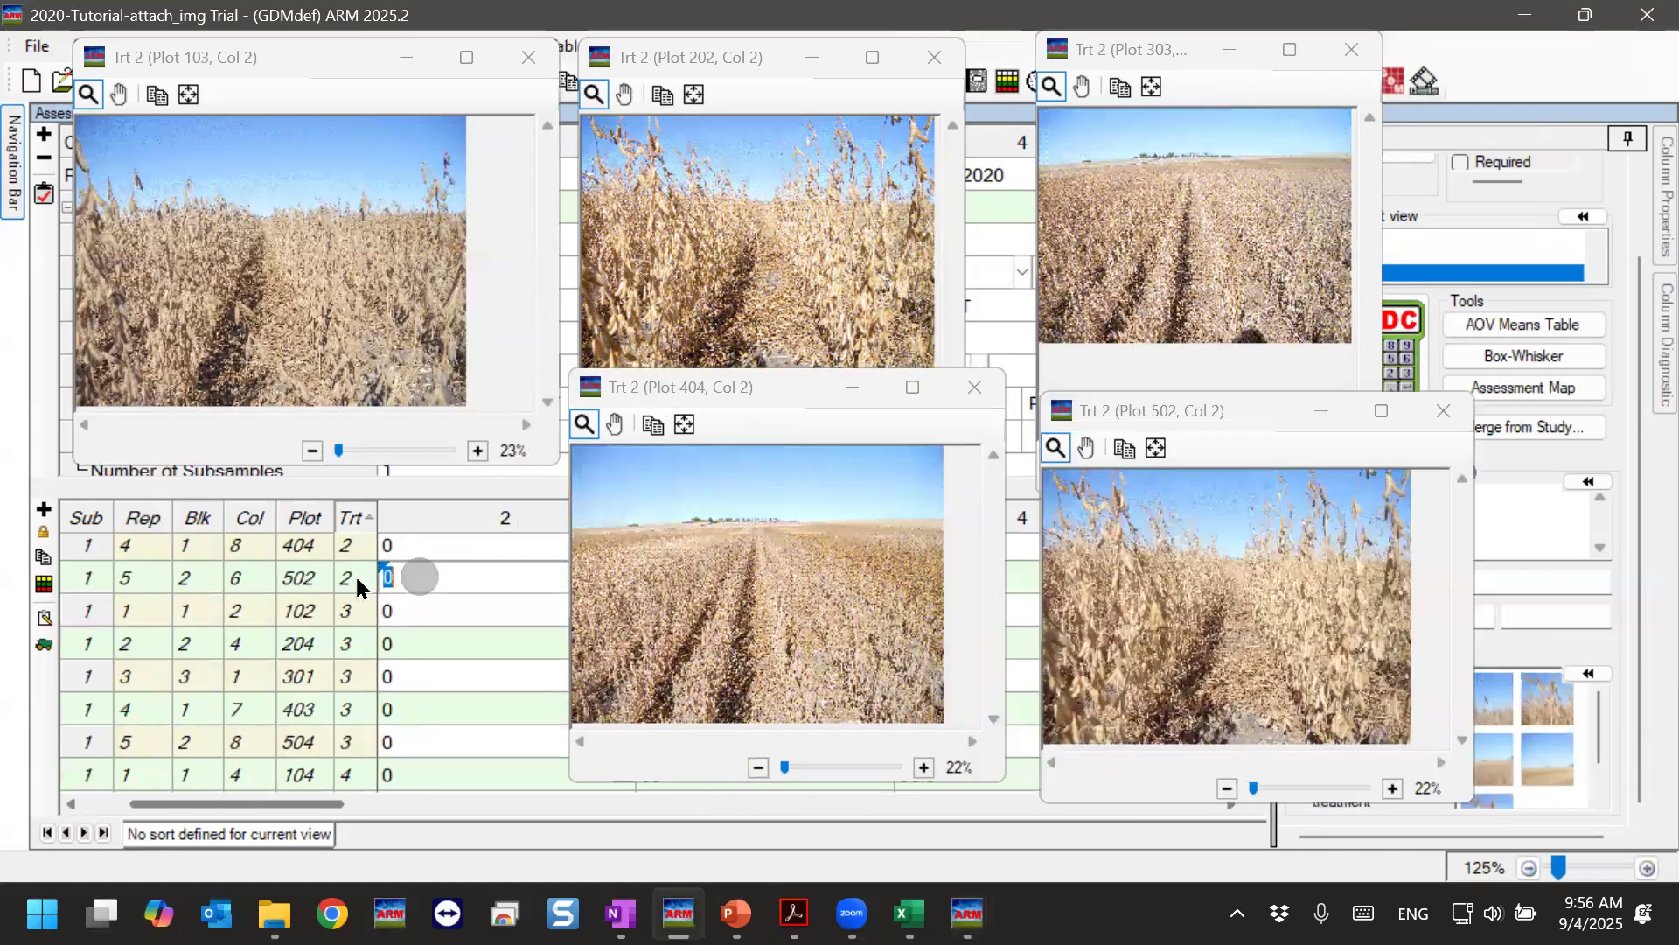
scroll(367, 773, down, 2)
click(424, 675)
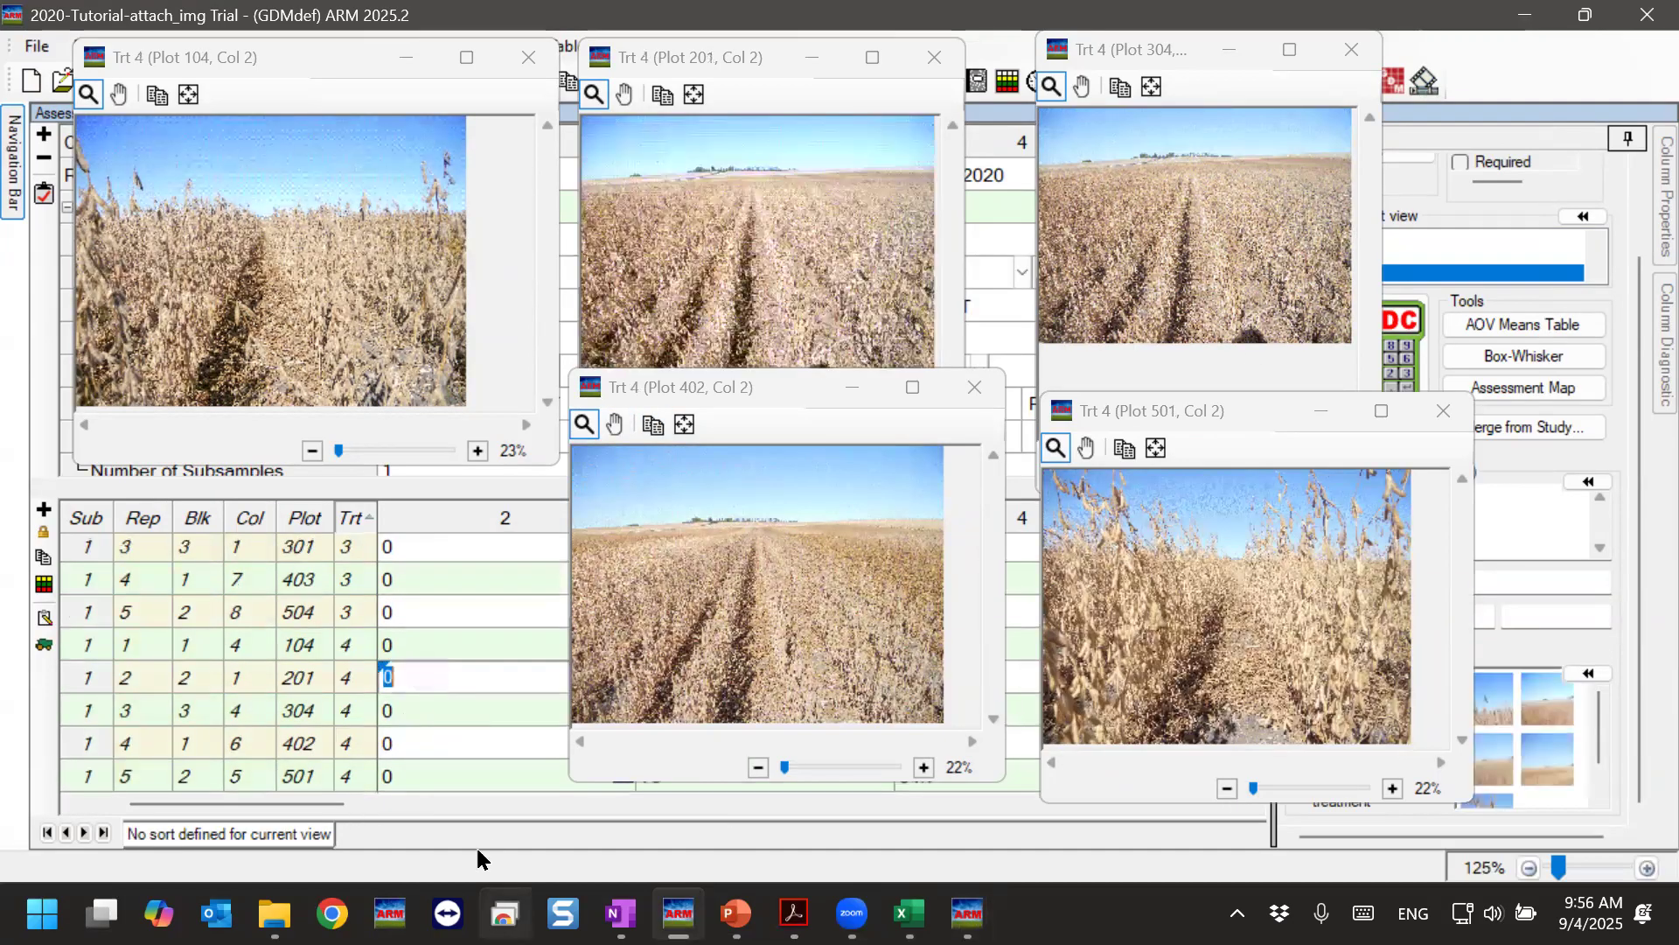
click(433, 762)
scroll(434, 718, up, 3)
scroll(467, 712, up, 1)
click(428, 584)
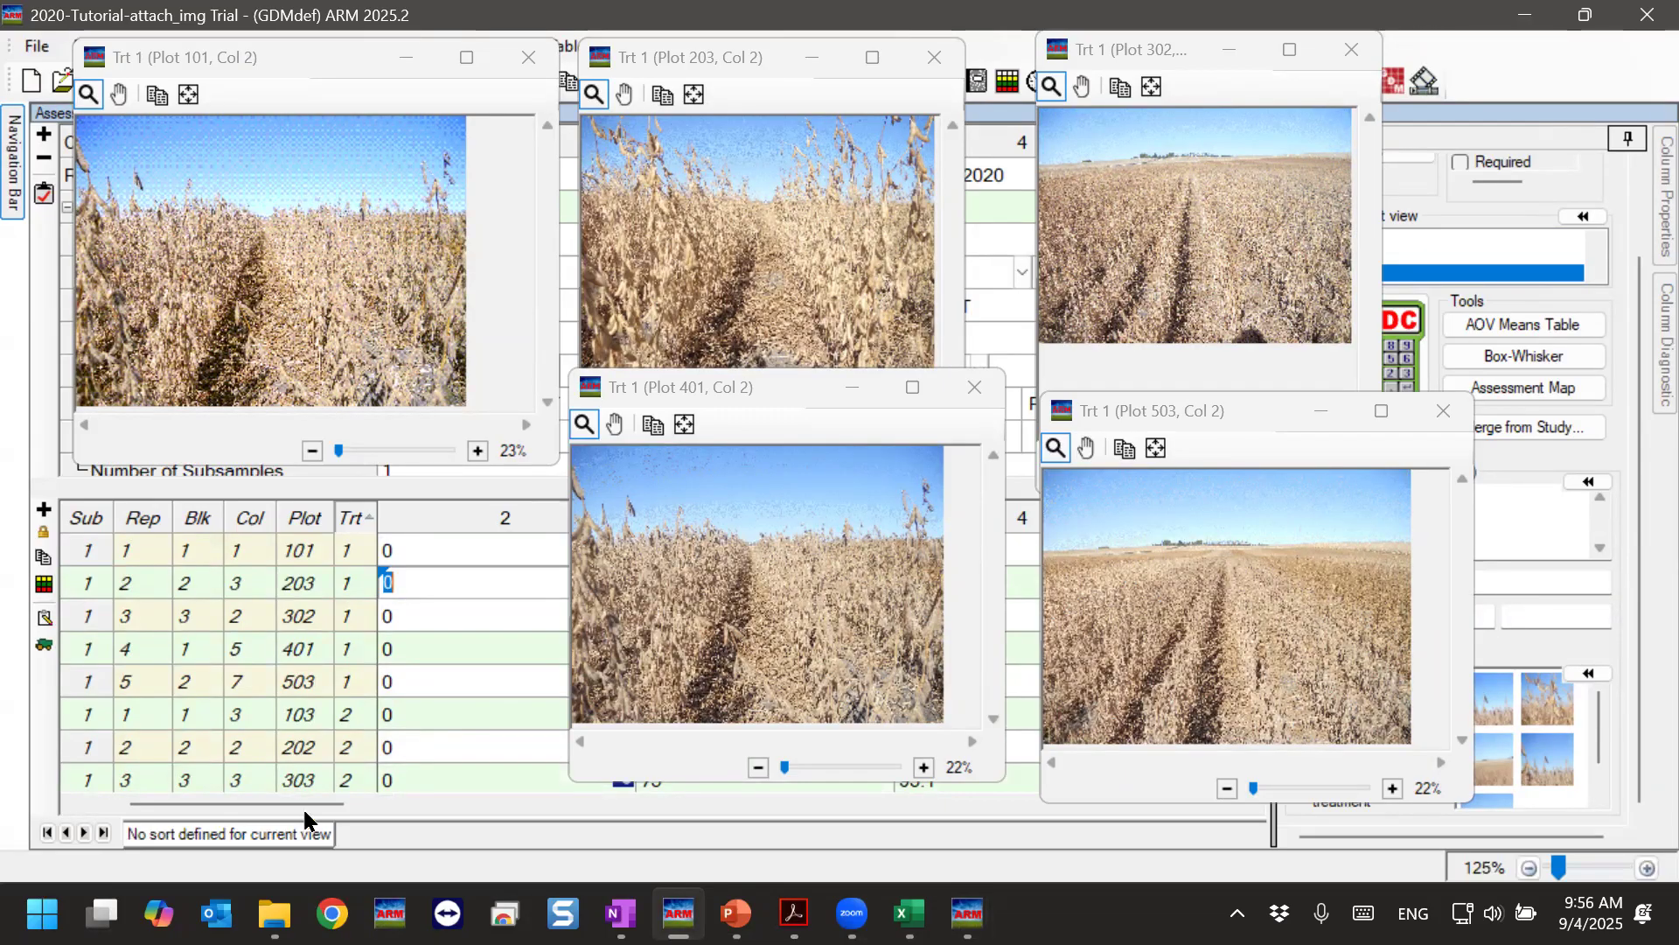
click(472, 710)
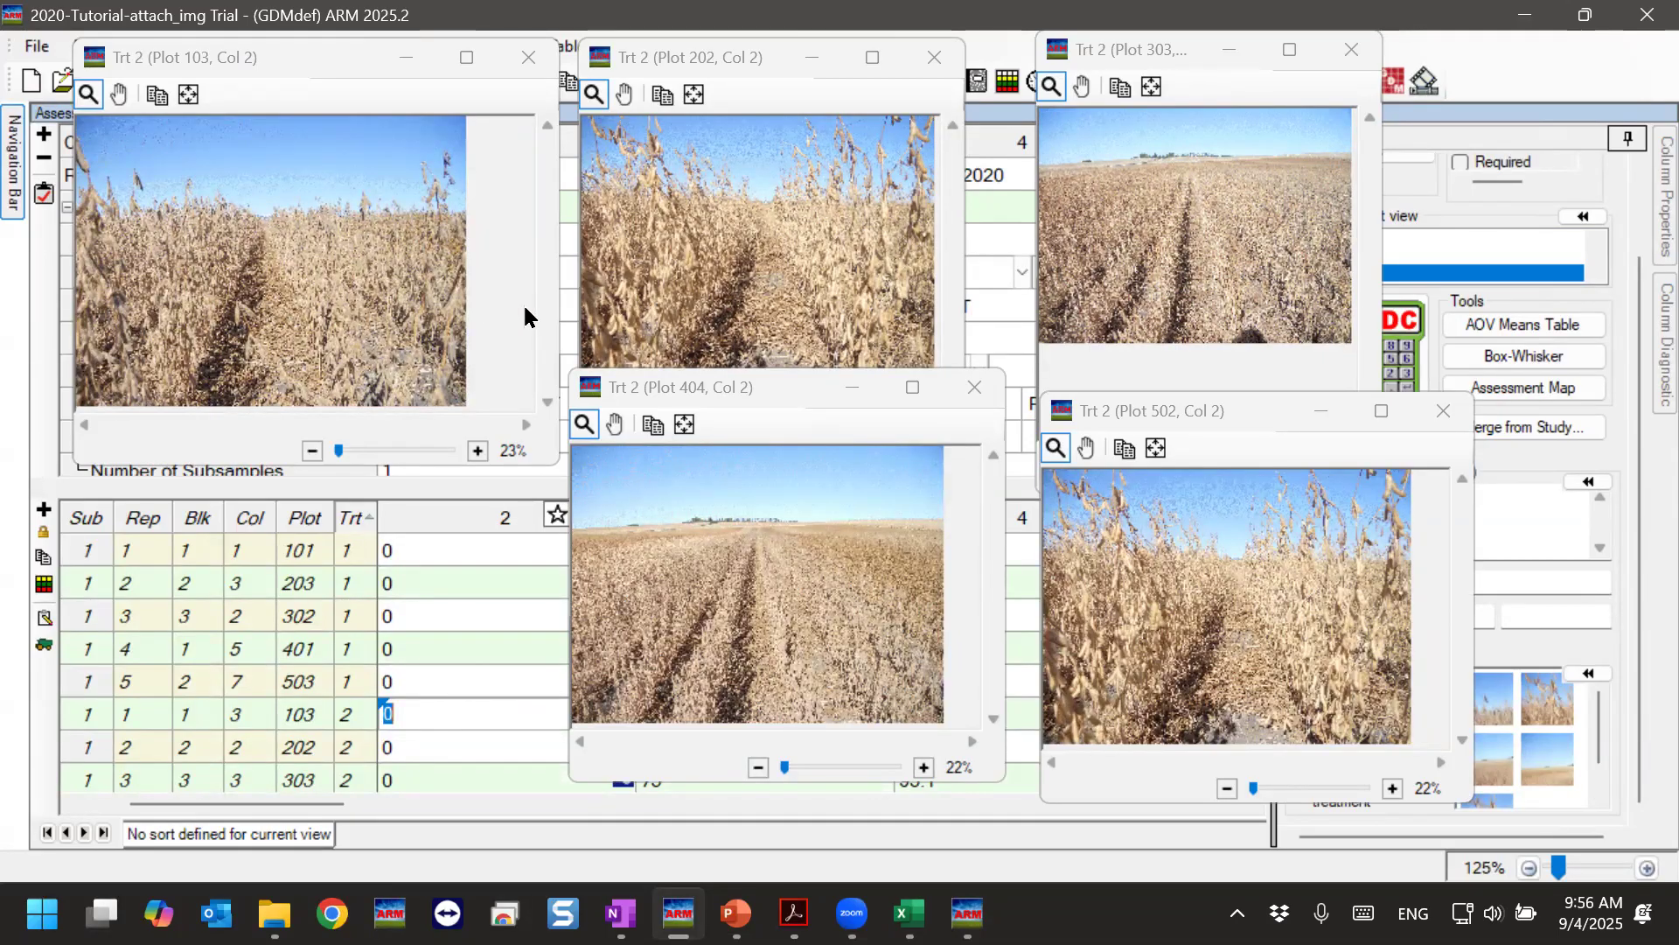
click(527, 59)
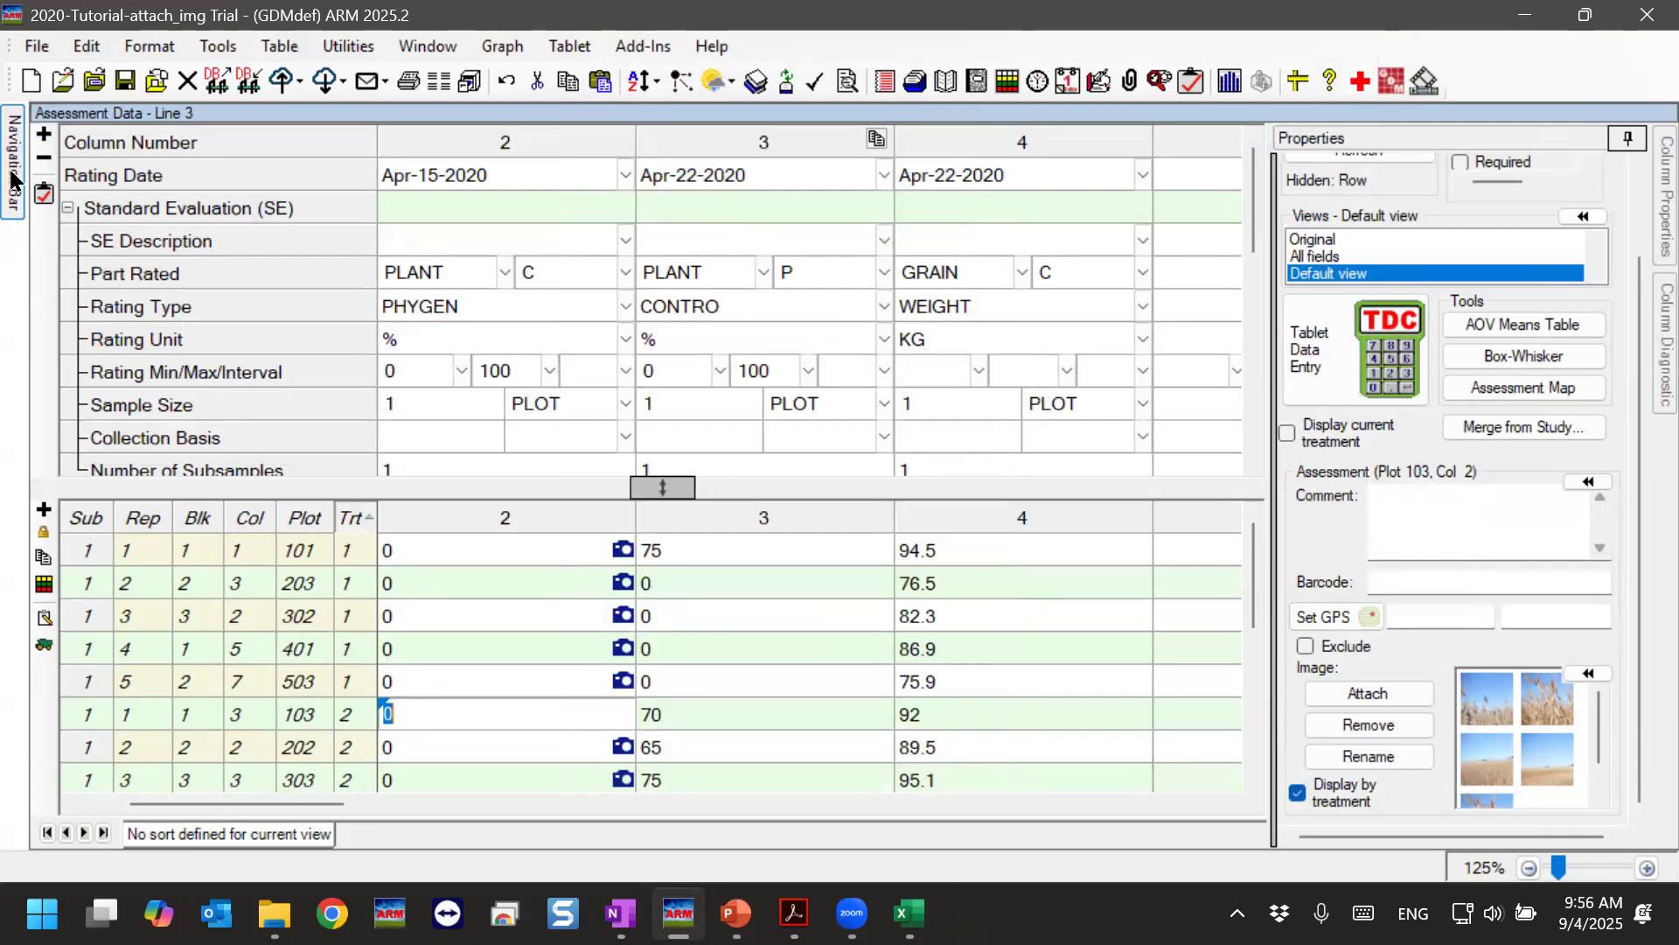
Open the study's Attachments list, select the plot 102, column 1 image, and widen the Name column to reveal the file paths.
mouse_move(15, 180)
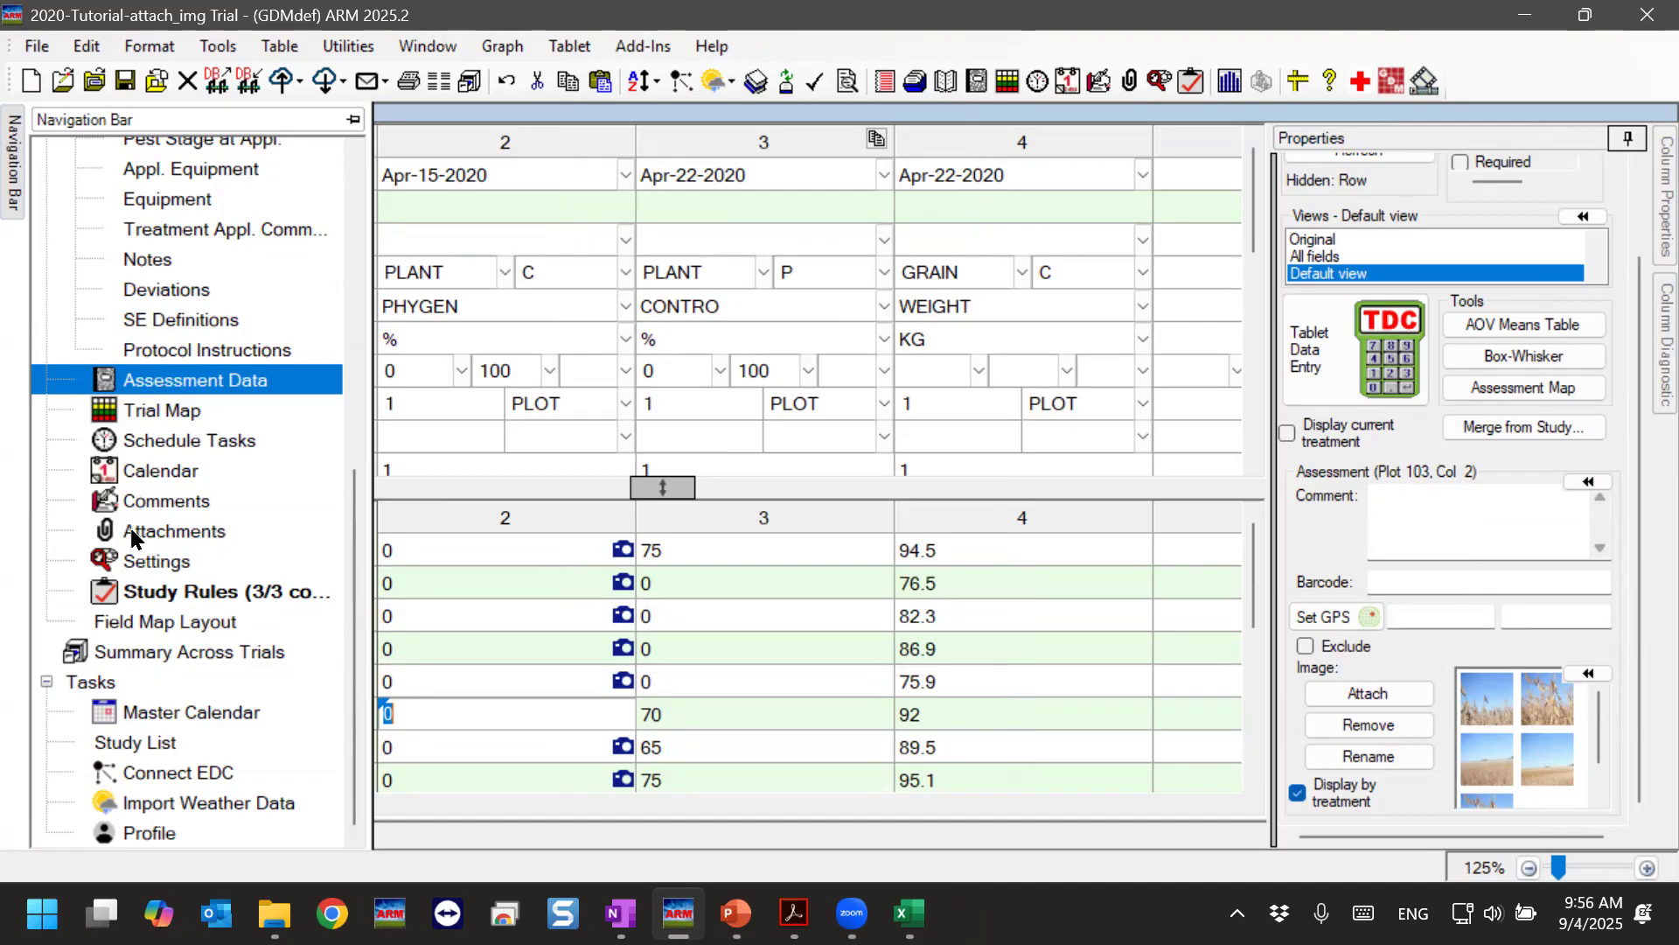
click(203, 533)
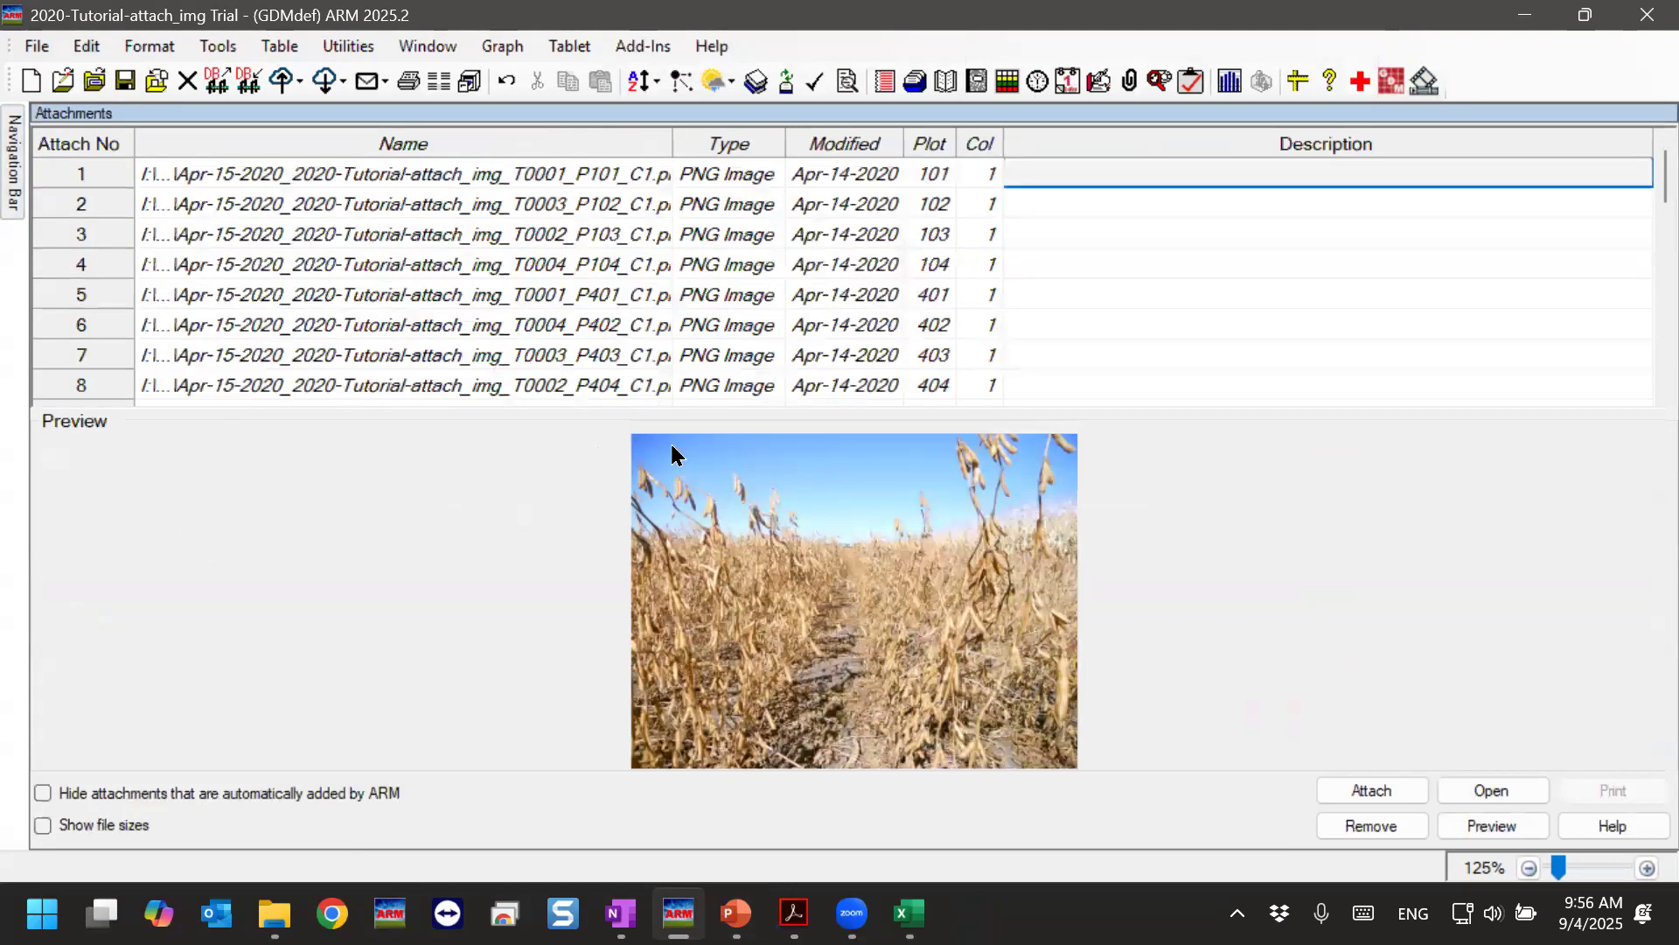
click(287, 207)
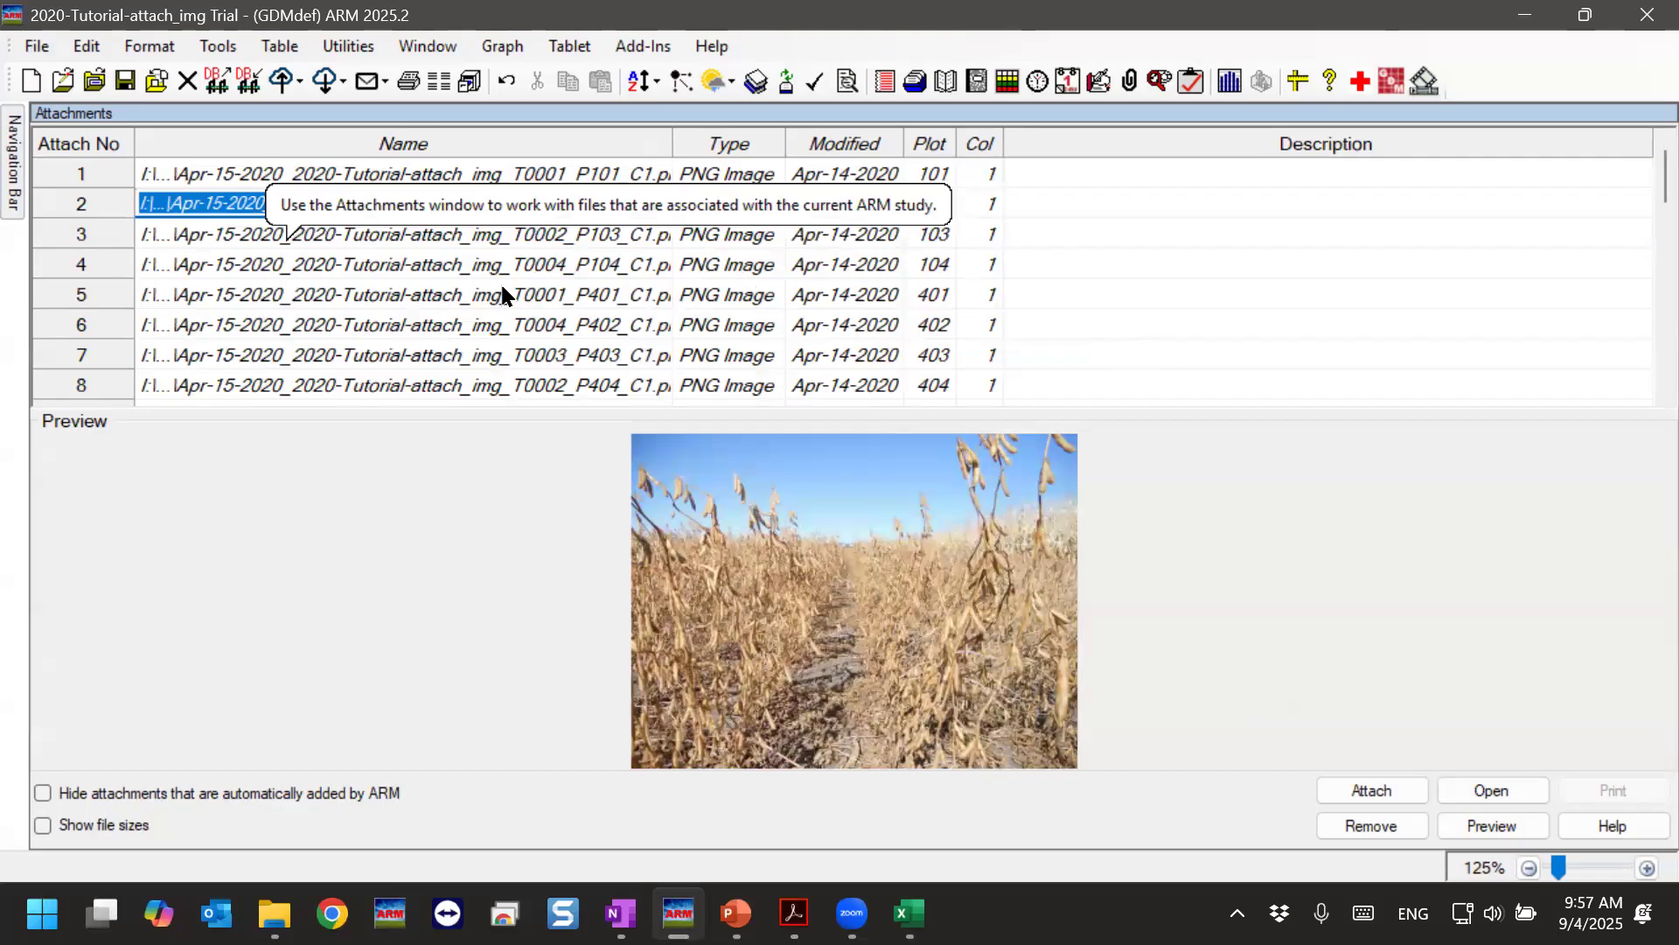
click(395, 617)
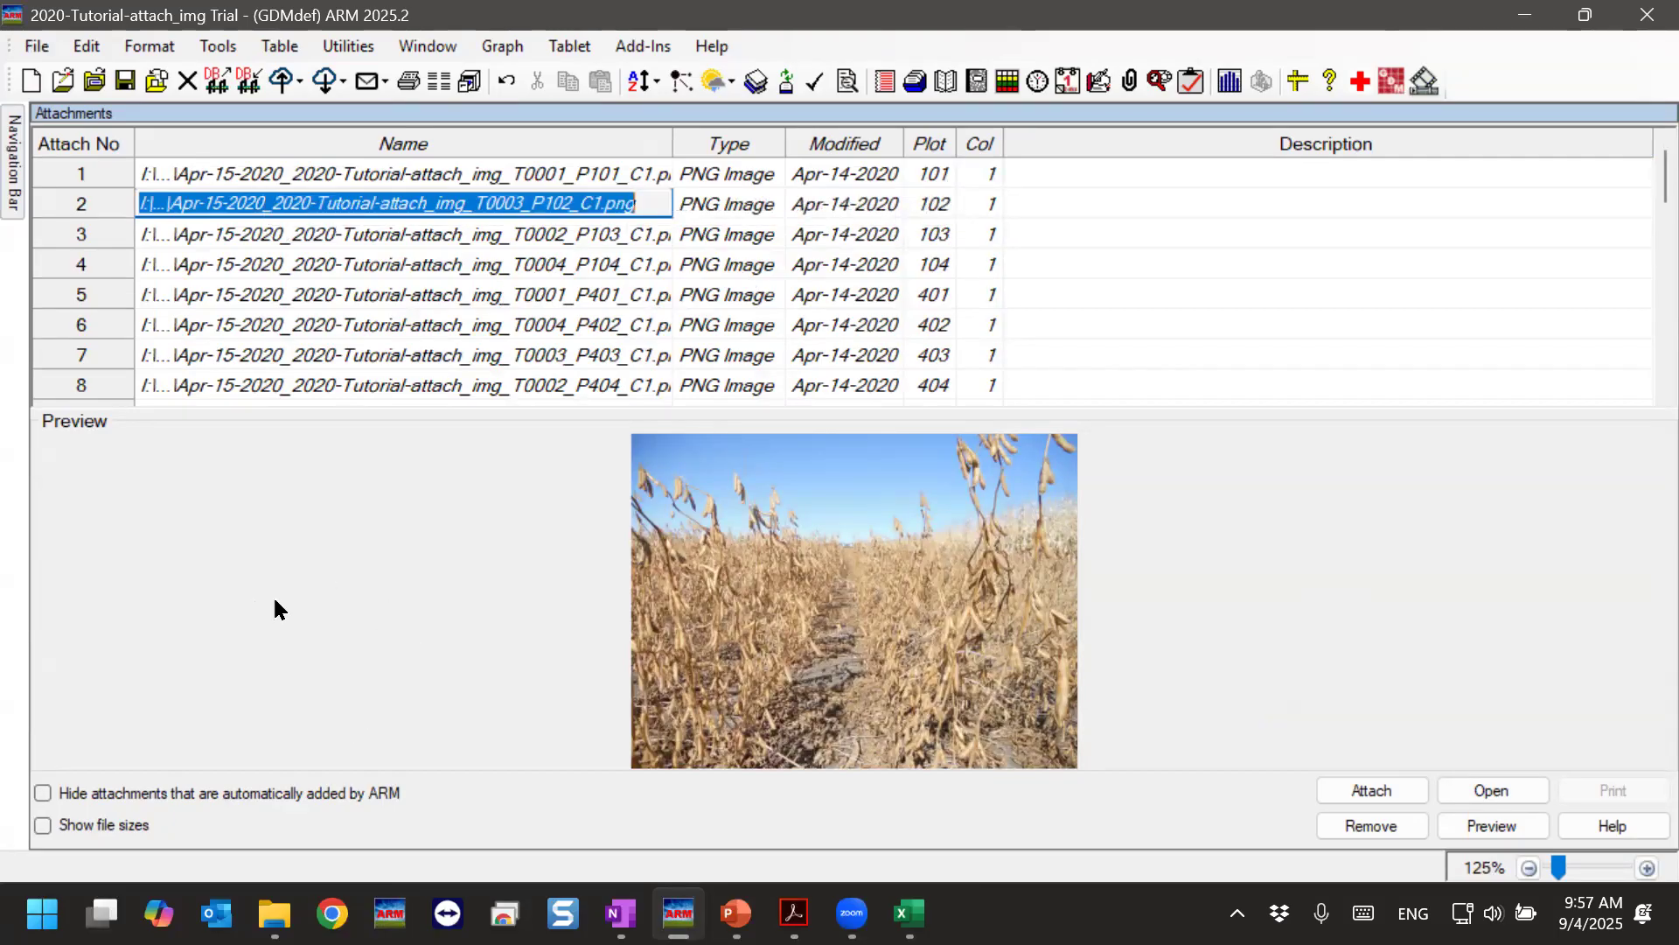
drag(672, 143, 1029, 143)
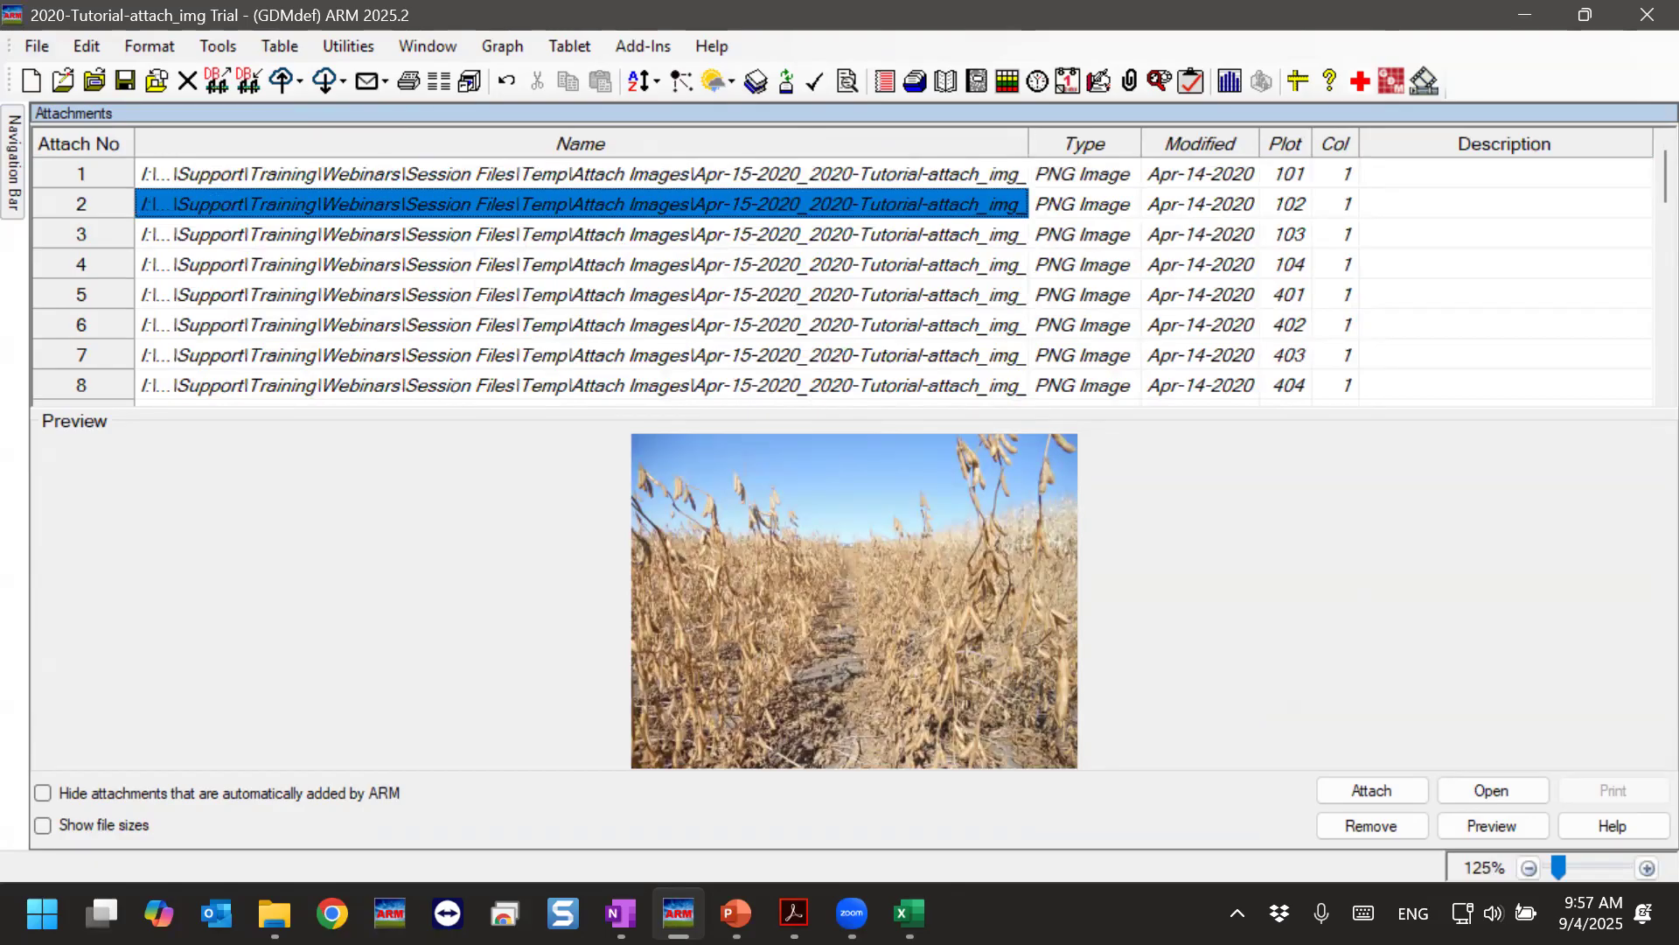
Switch to File Explorer, maximize the Attach Images folder window, and open the soybeans subfolder to view the original images.
click(274, 913)
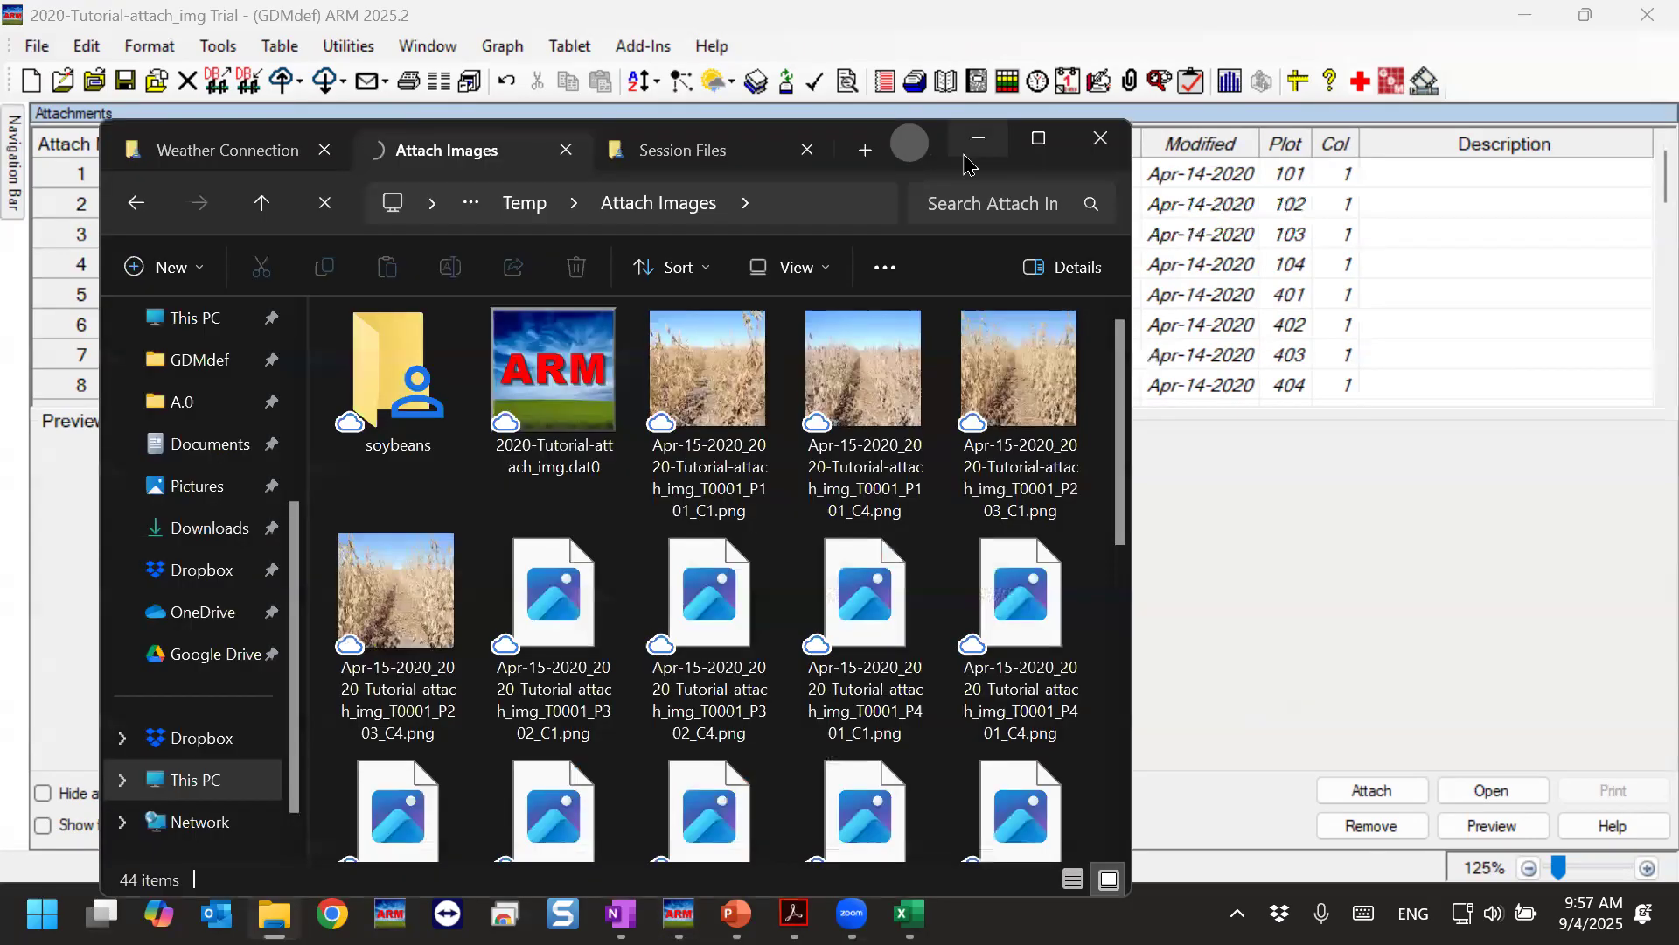
double_click(933, 147)
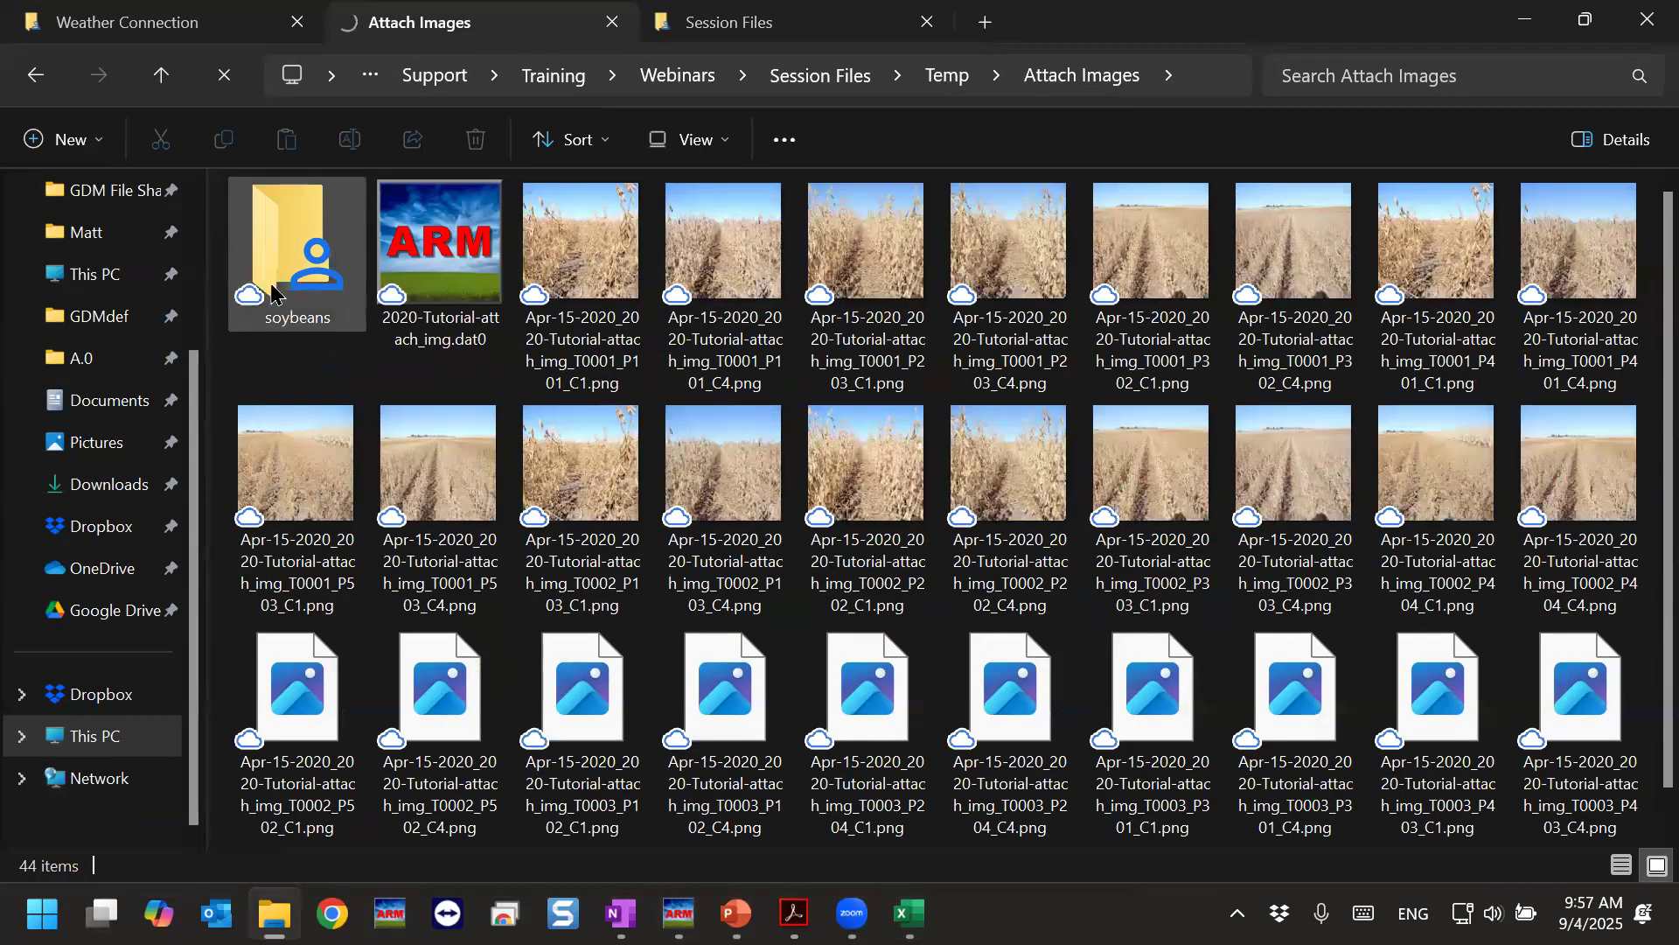
click(286, 244)
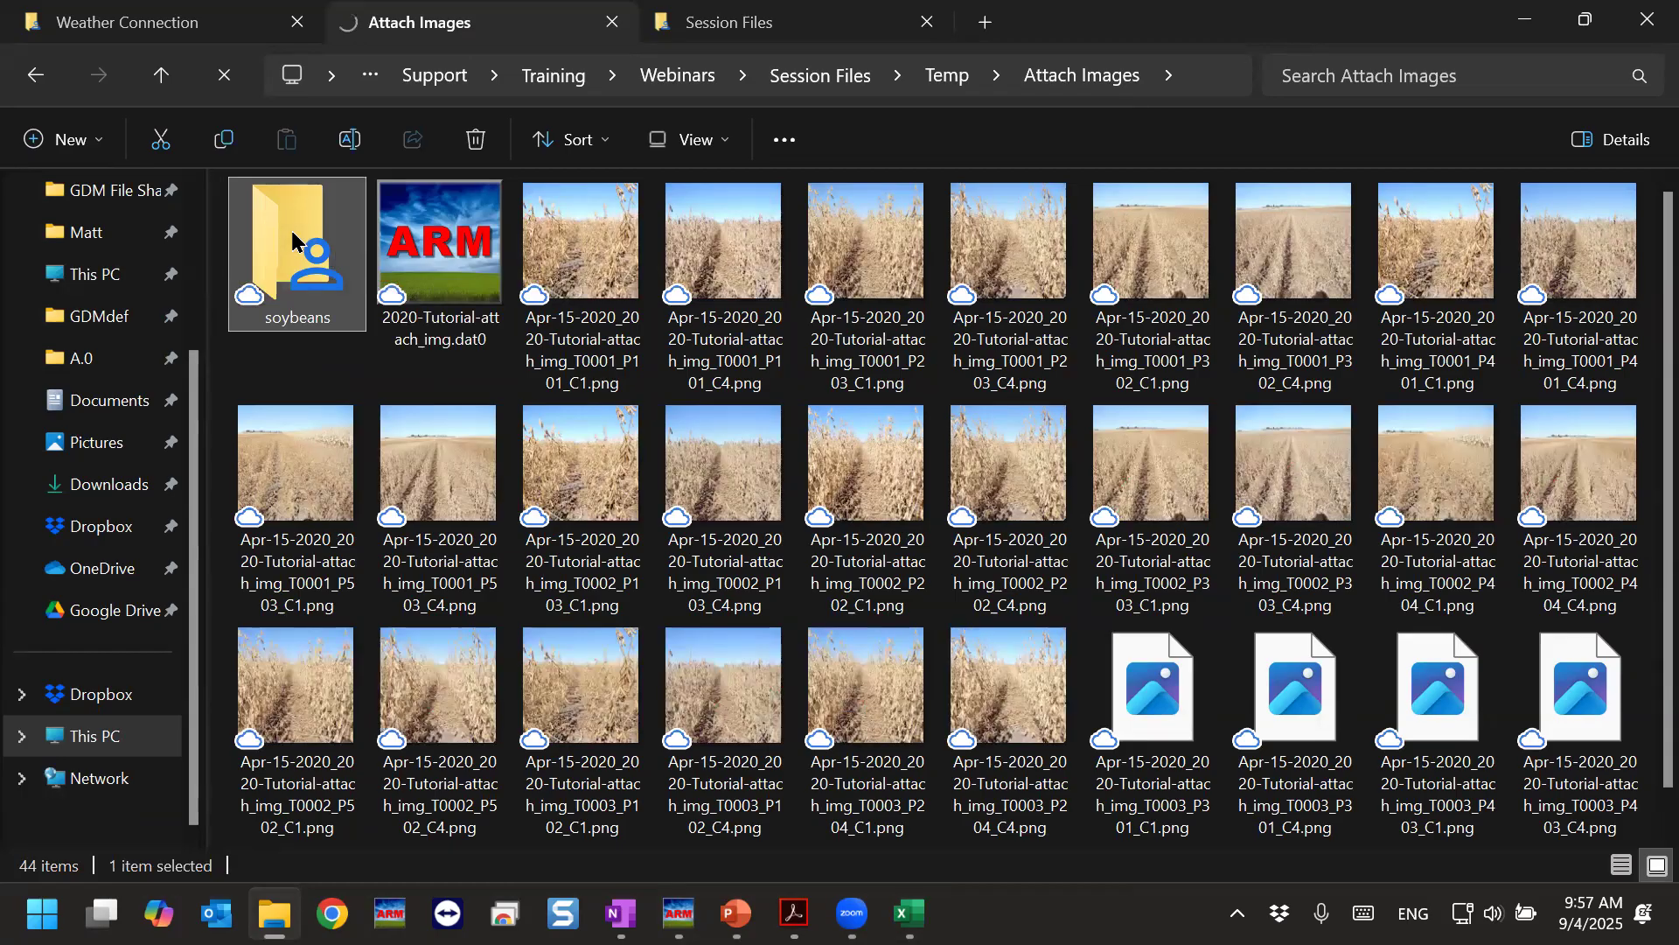
double_click(292, 236)
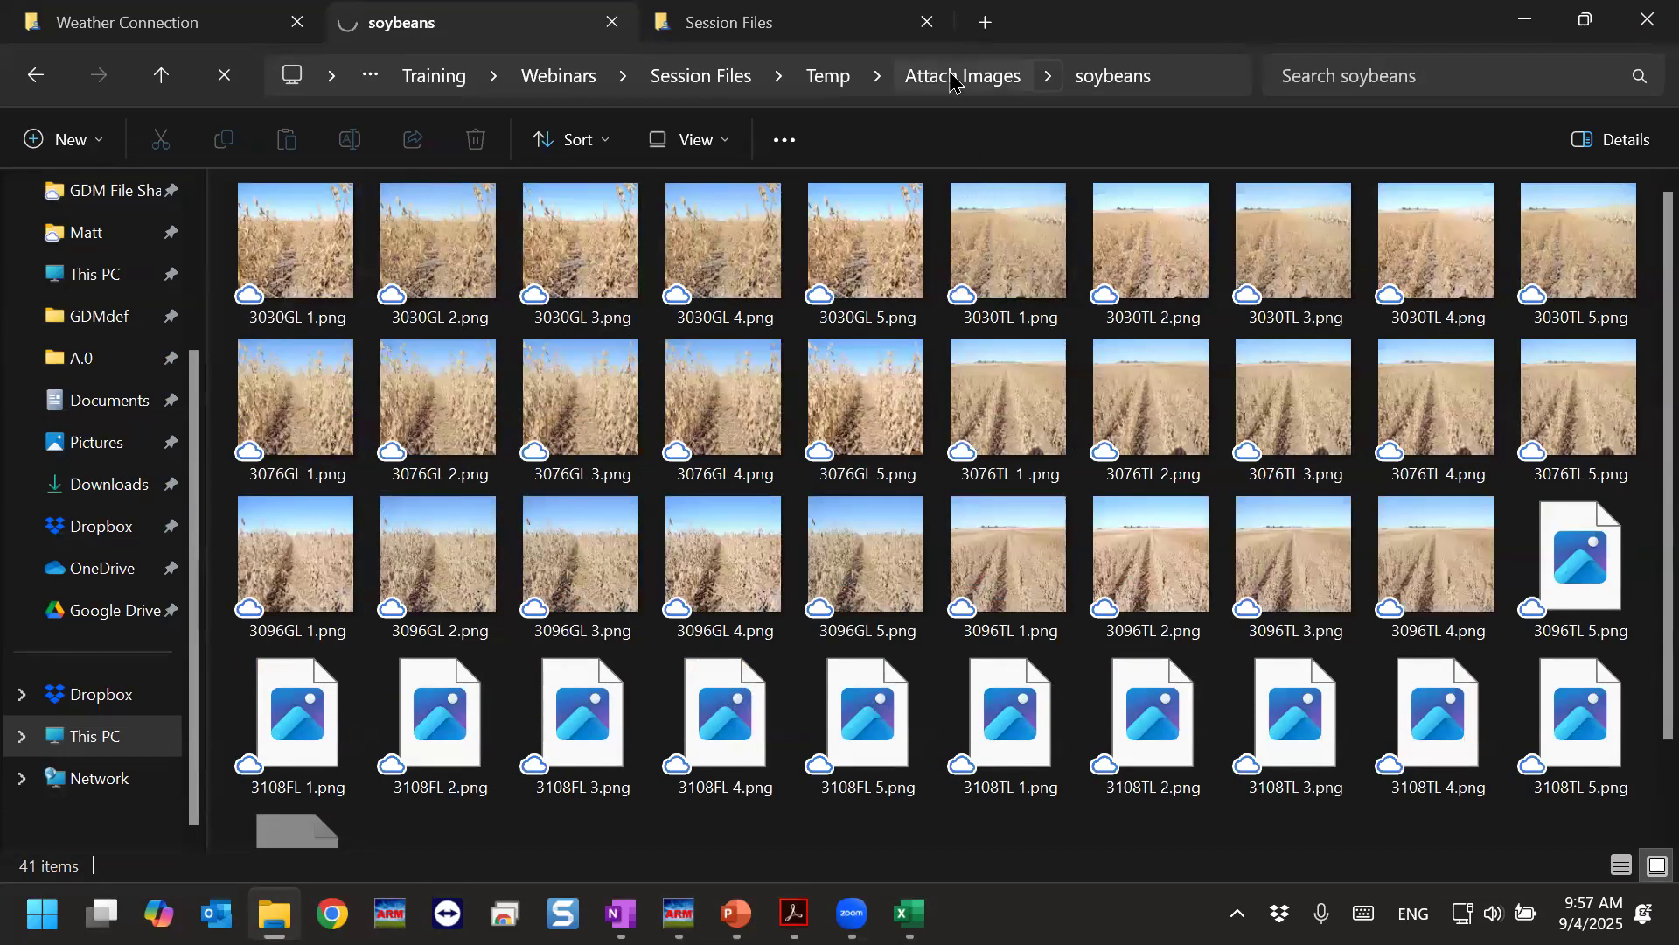
Return to the Attach Images folder and inspect the ARM trial file and the treatment 1, plot 101 images for columns 1 and 4.
click(962, 75)
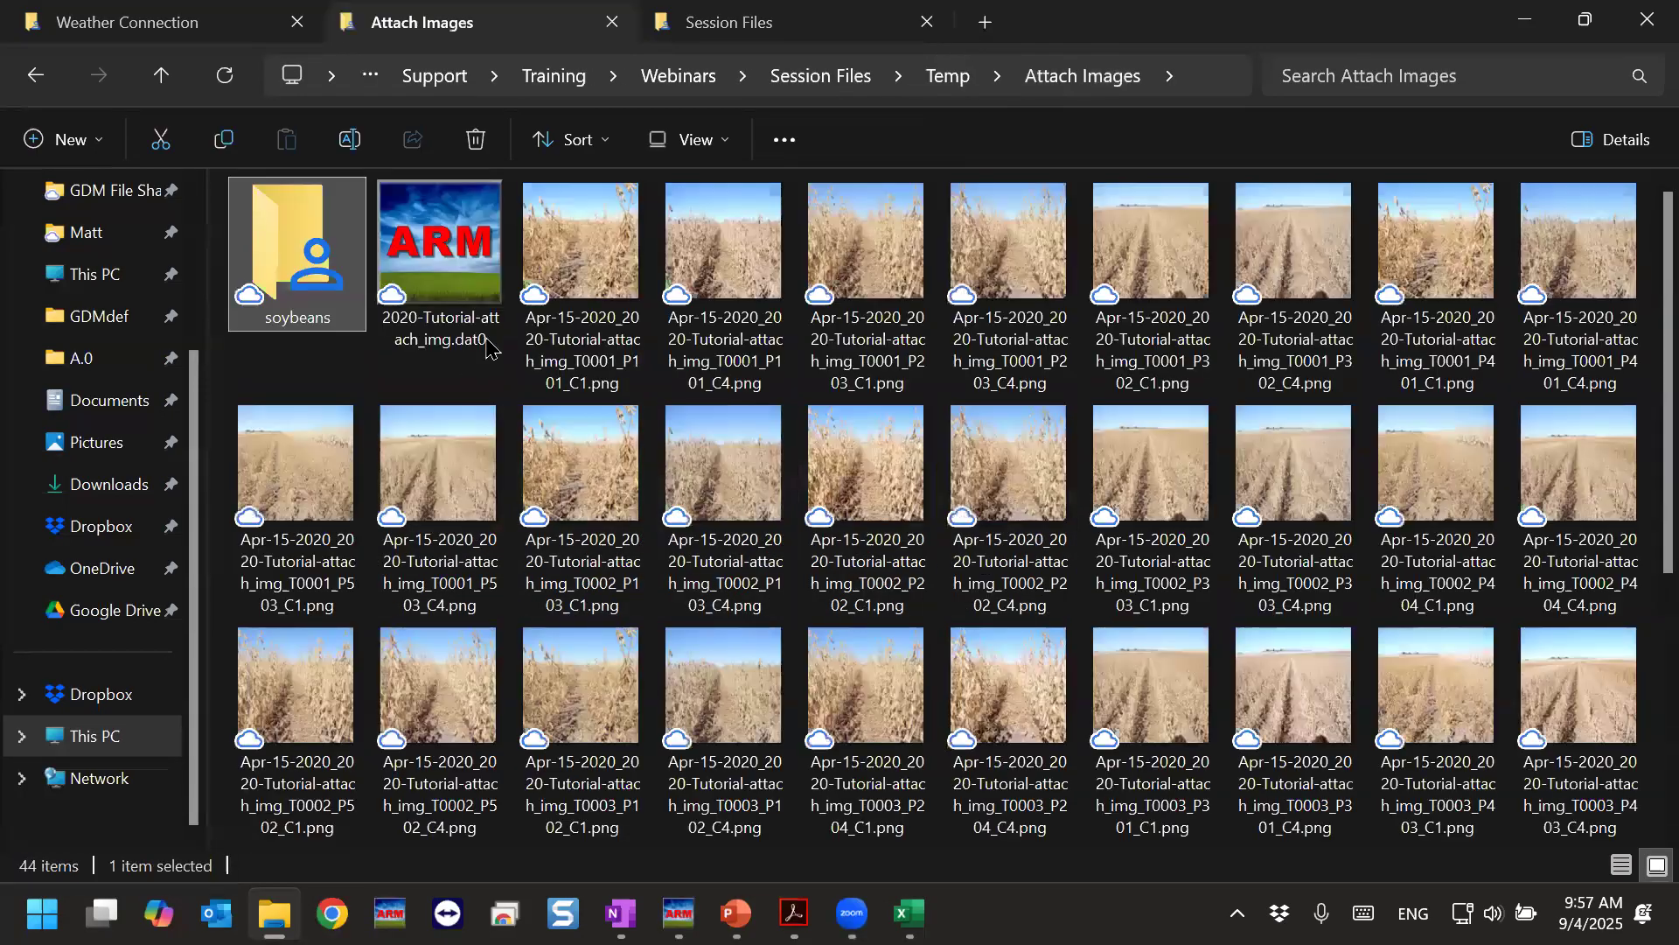
click(439, 254)
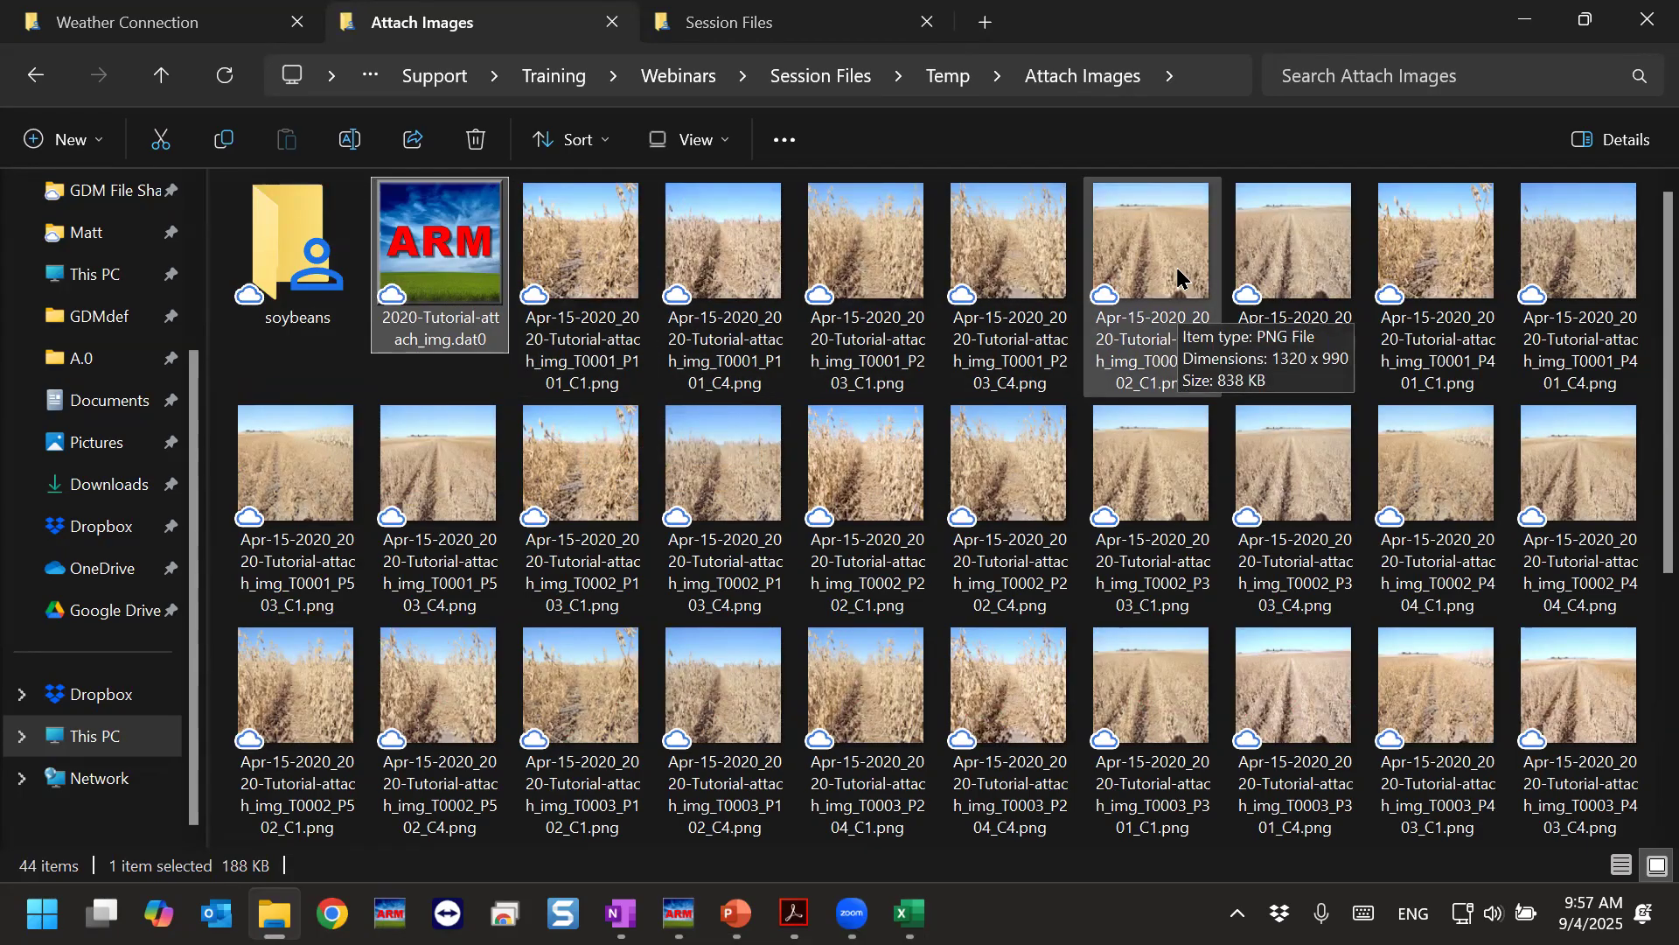
click(572, 351)
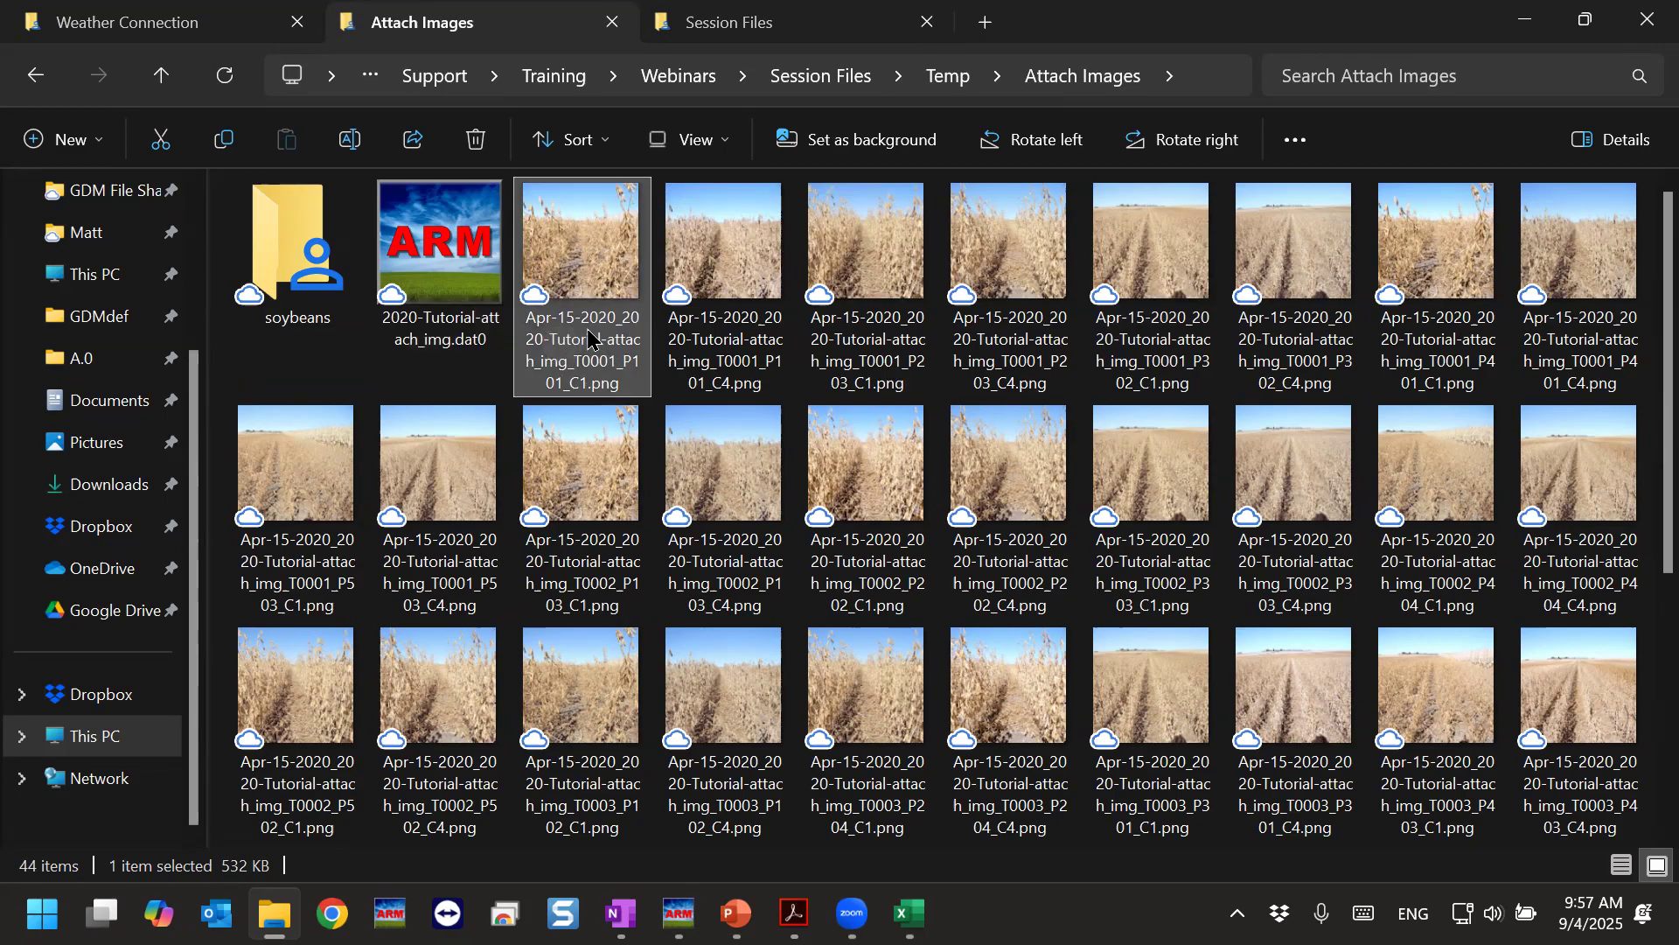
click(724, 337)
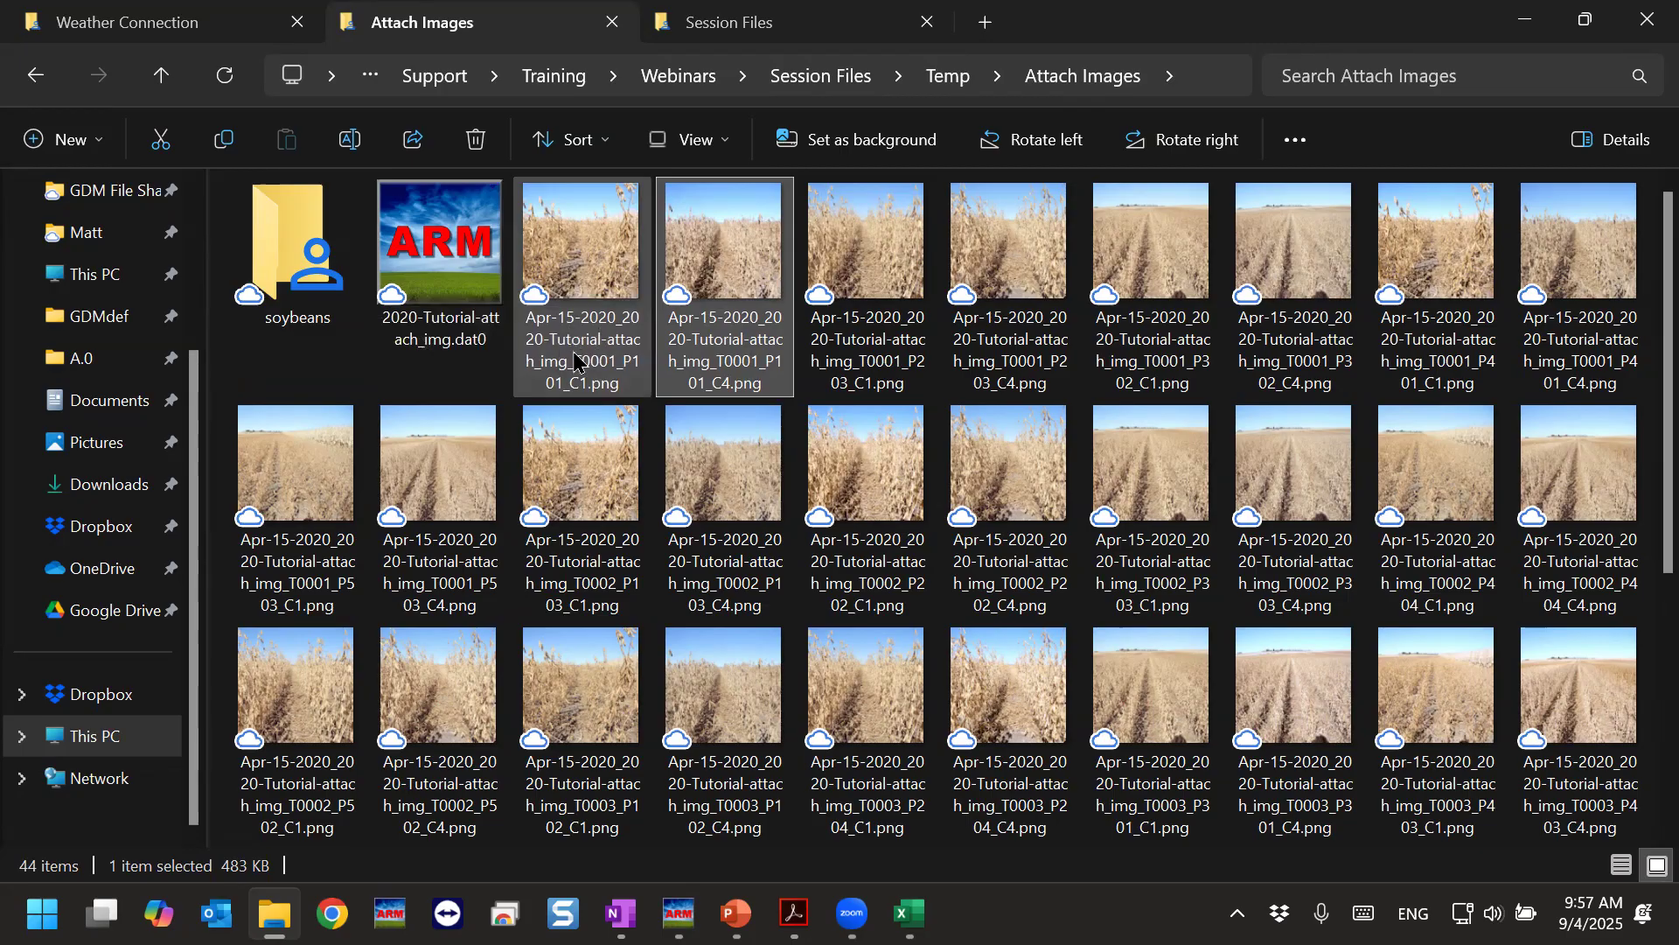
mouse_move(576, 359)
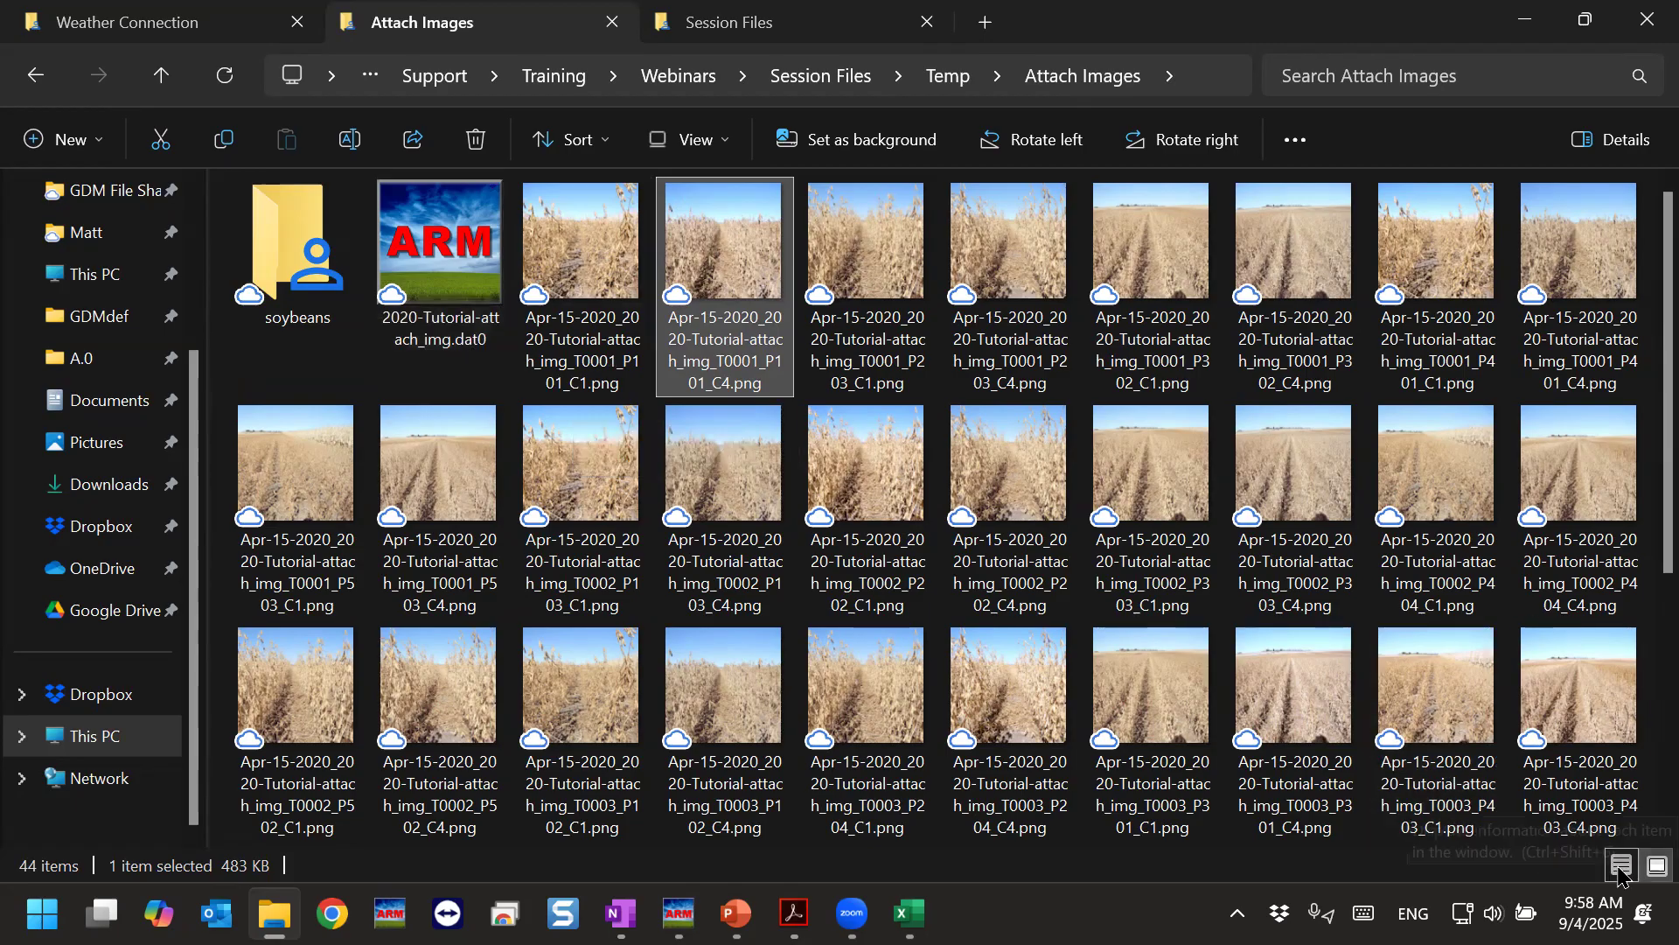
Show the Attach Images folder as a detailed list and review the image file names by treatment, plot and column.
click(1628, 870)
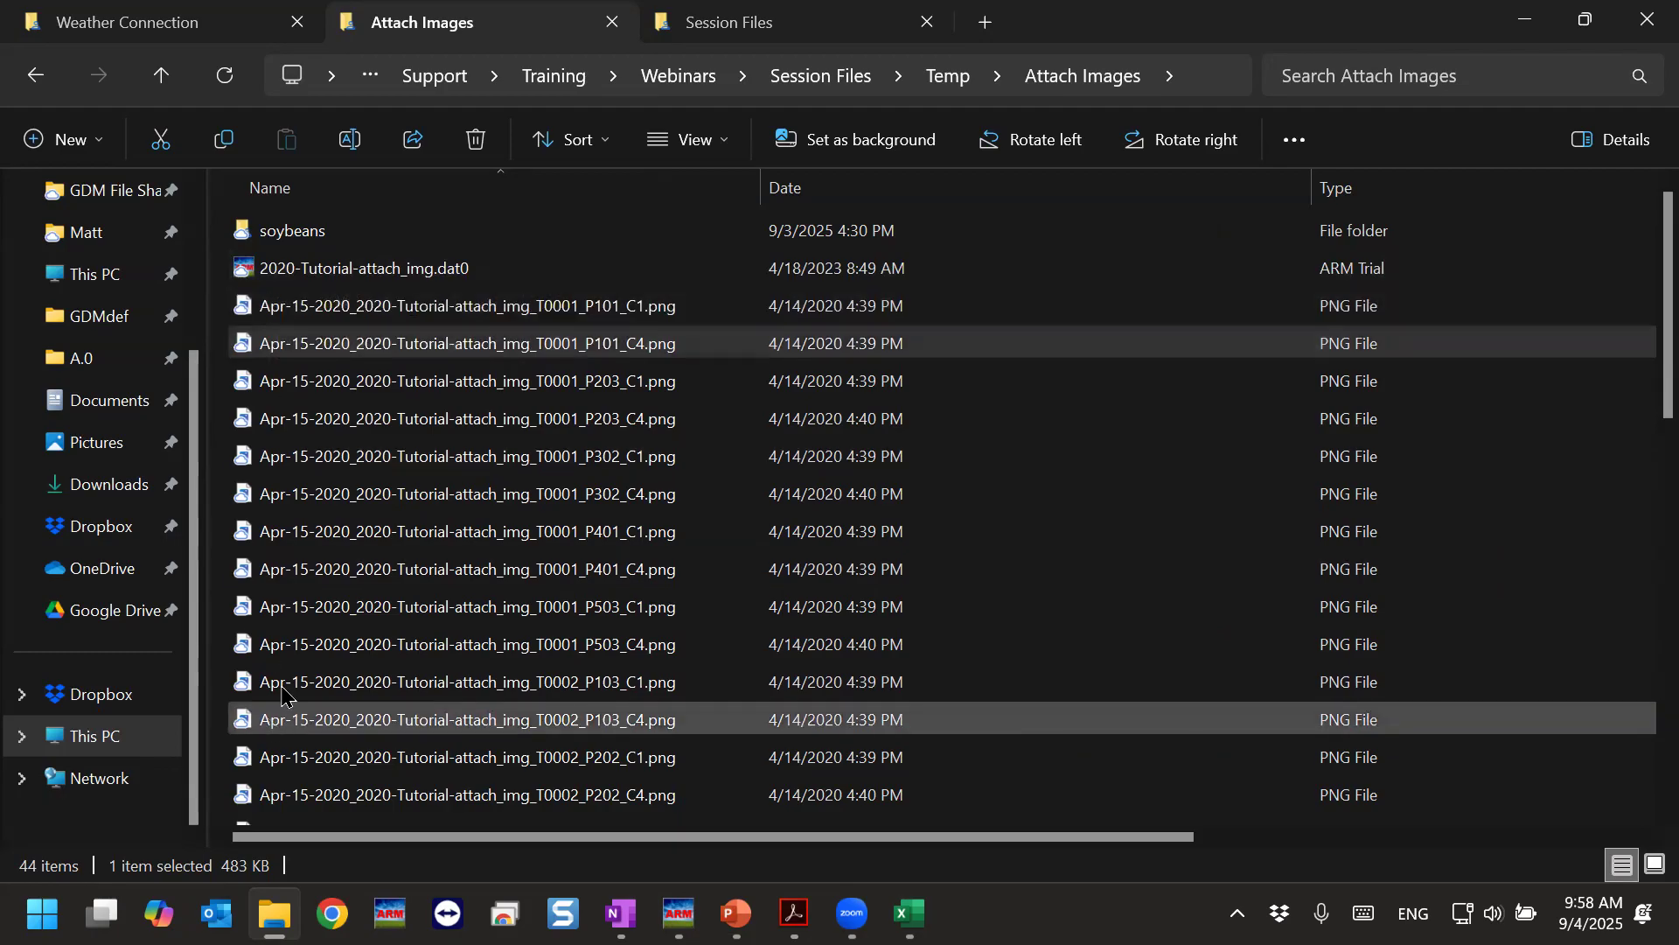
scroll(315, 647, down, 9)
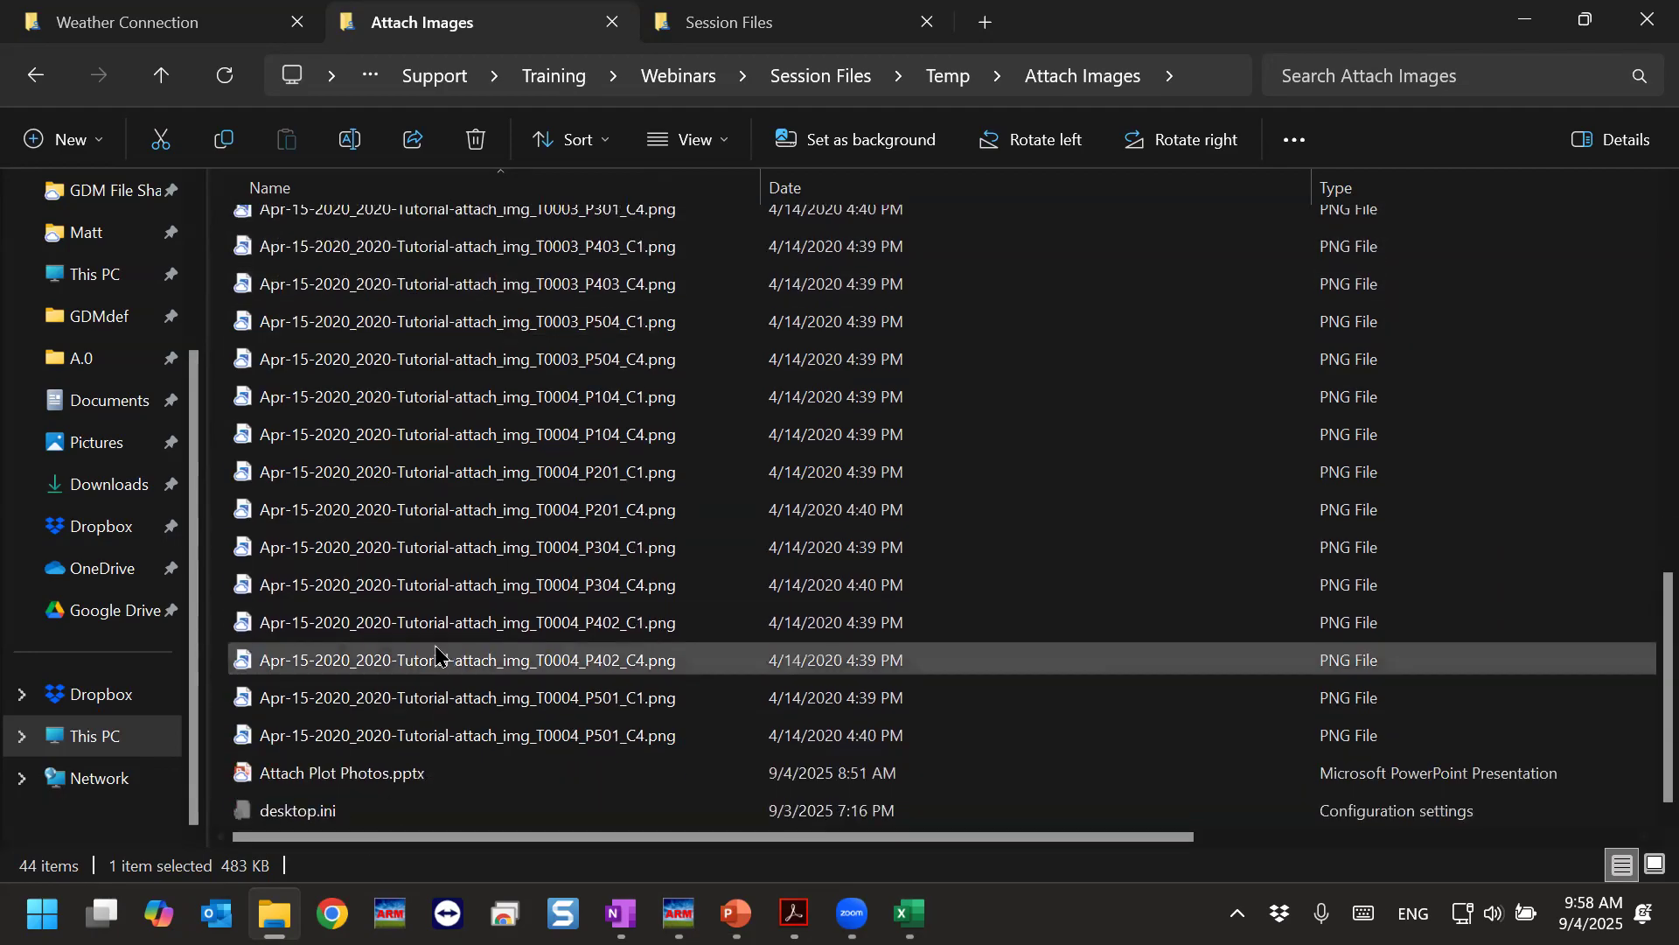
scroll(438, 647, up, 9)
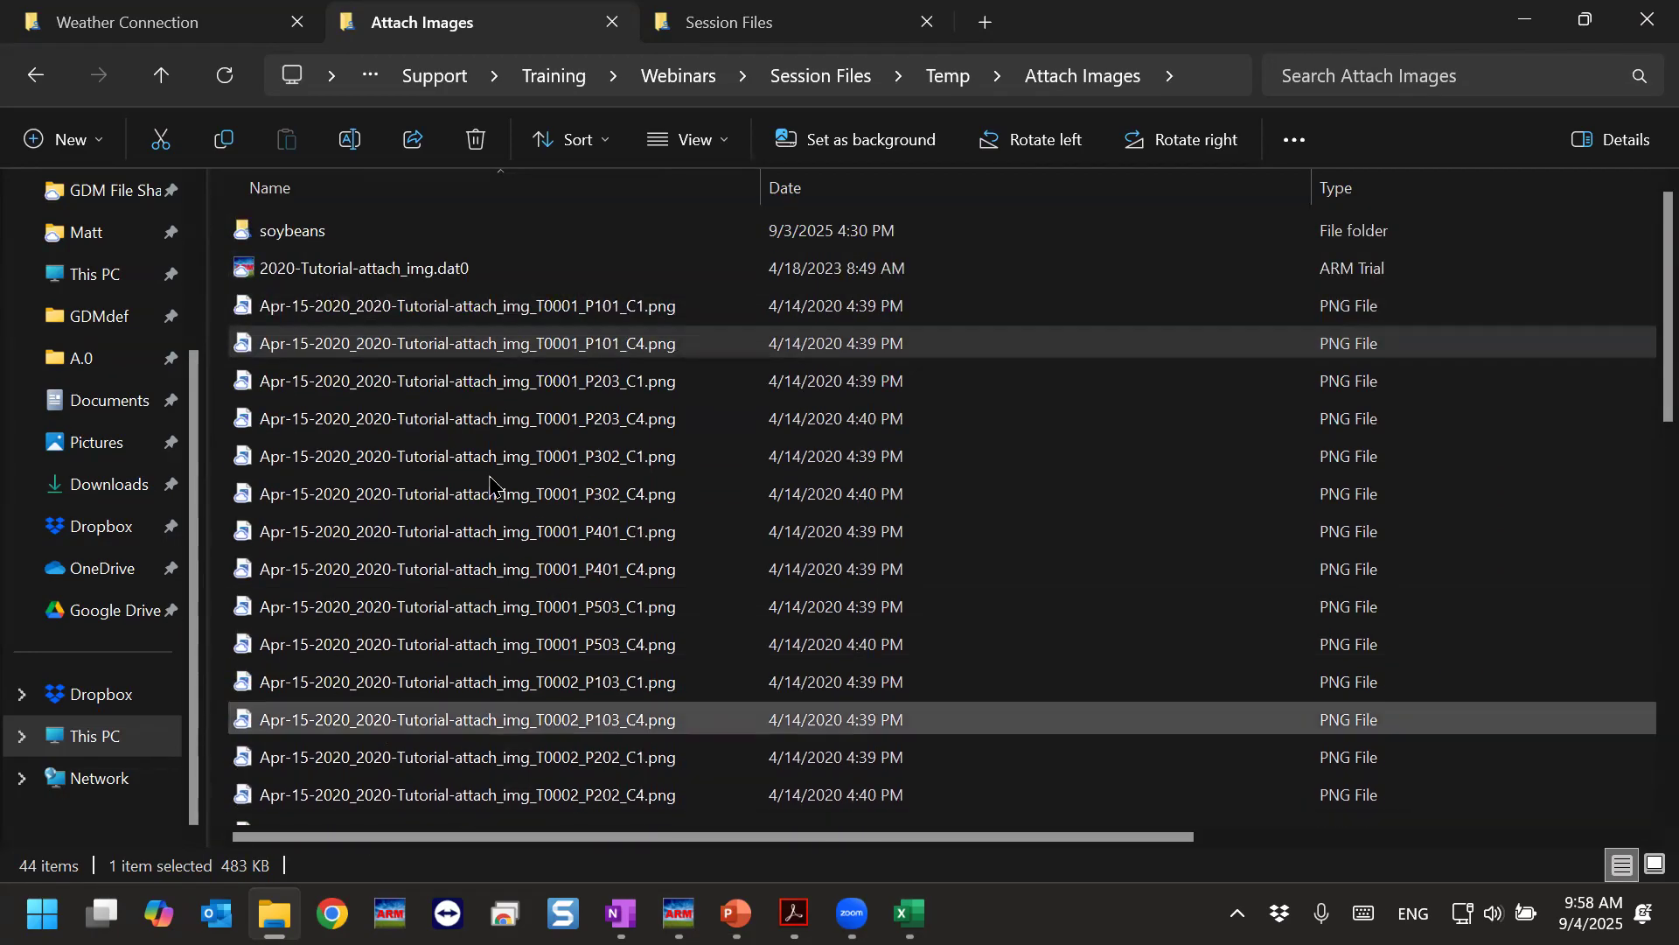
click(503, 501)
click(524, 654)
click(516, 753)
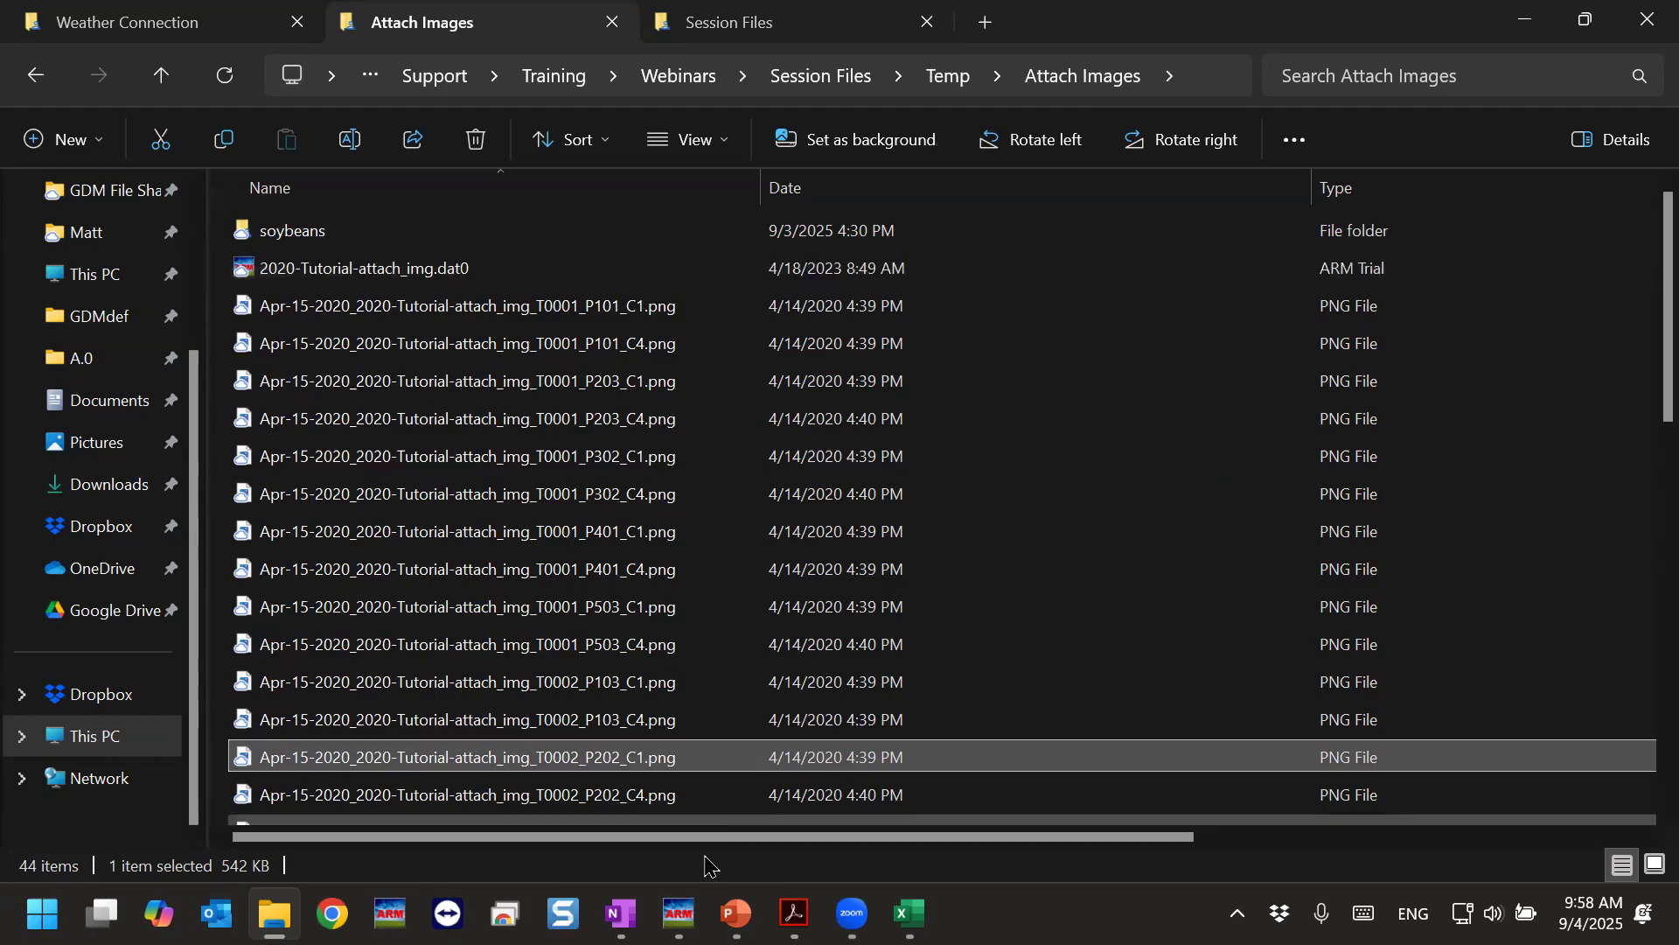
Narrow the Date and Size columns to reveal the file sizes, and compare the trial file with the treatment 1 images.
click(525, 268)
drag(1317, 184, 923, 189)
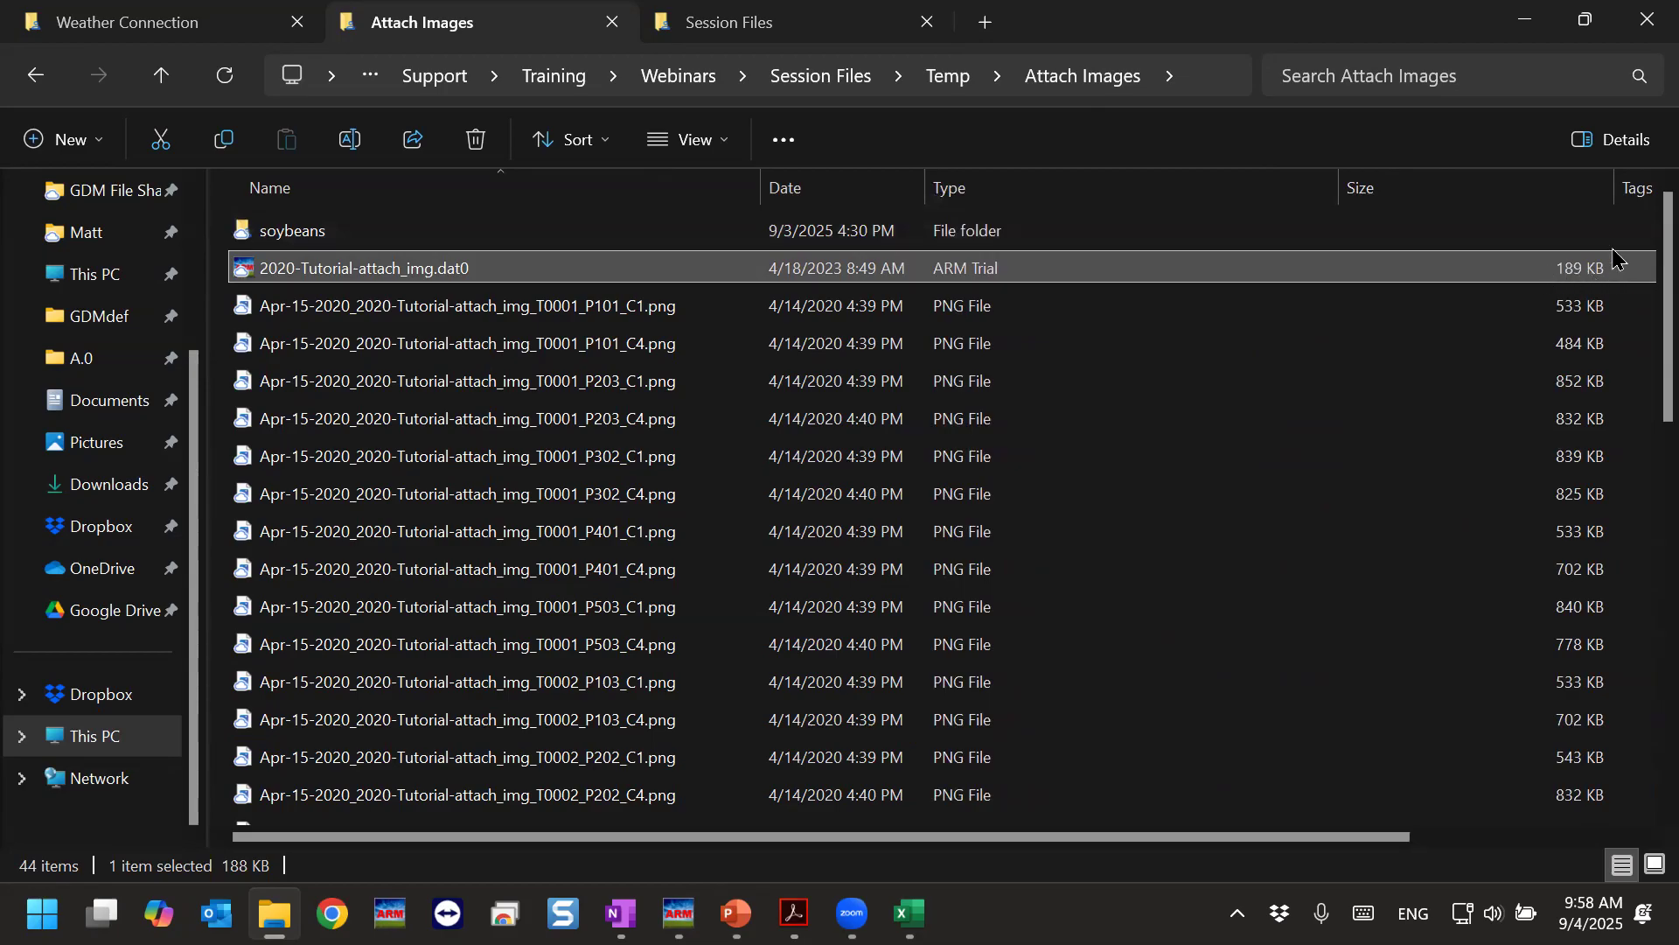
drag(1614, 187, 1412, 200)
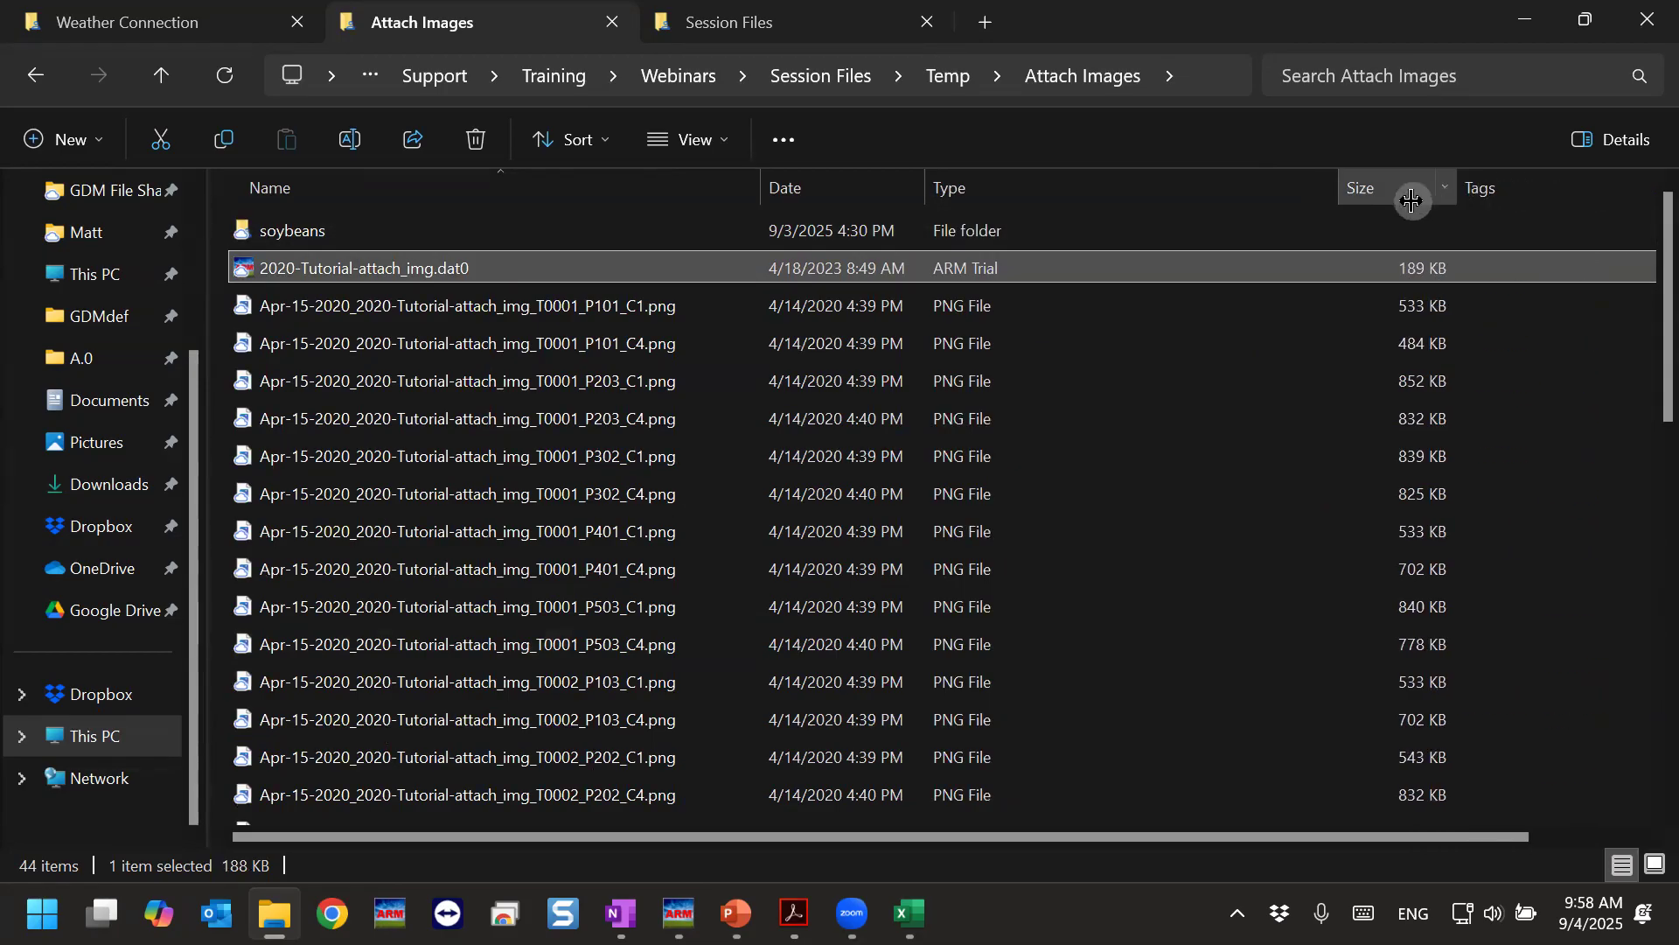
click(1435, 308)
click(1435, 346)
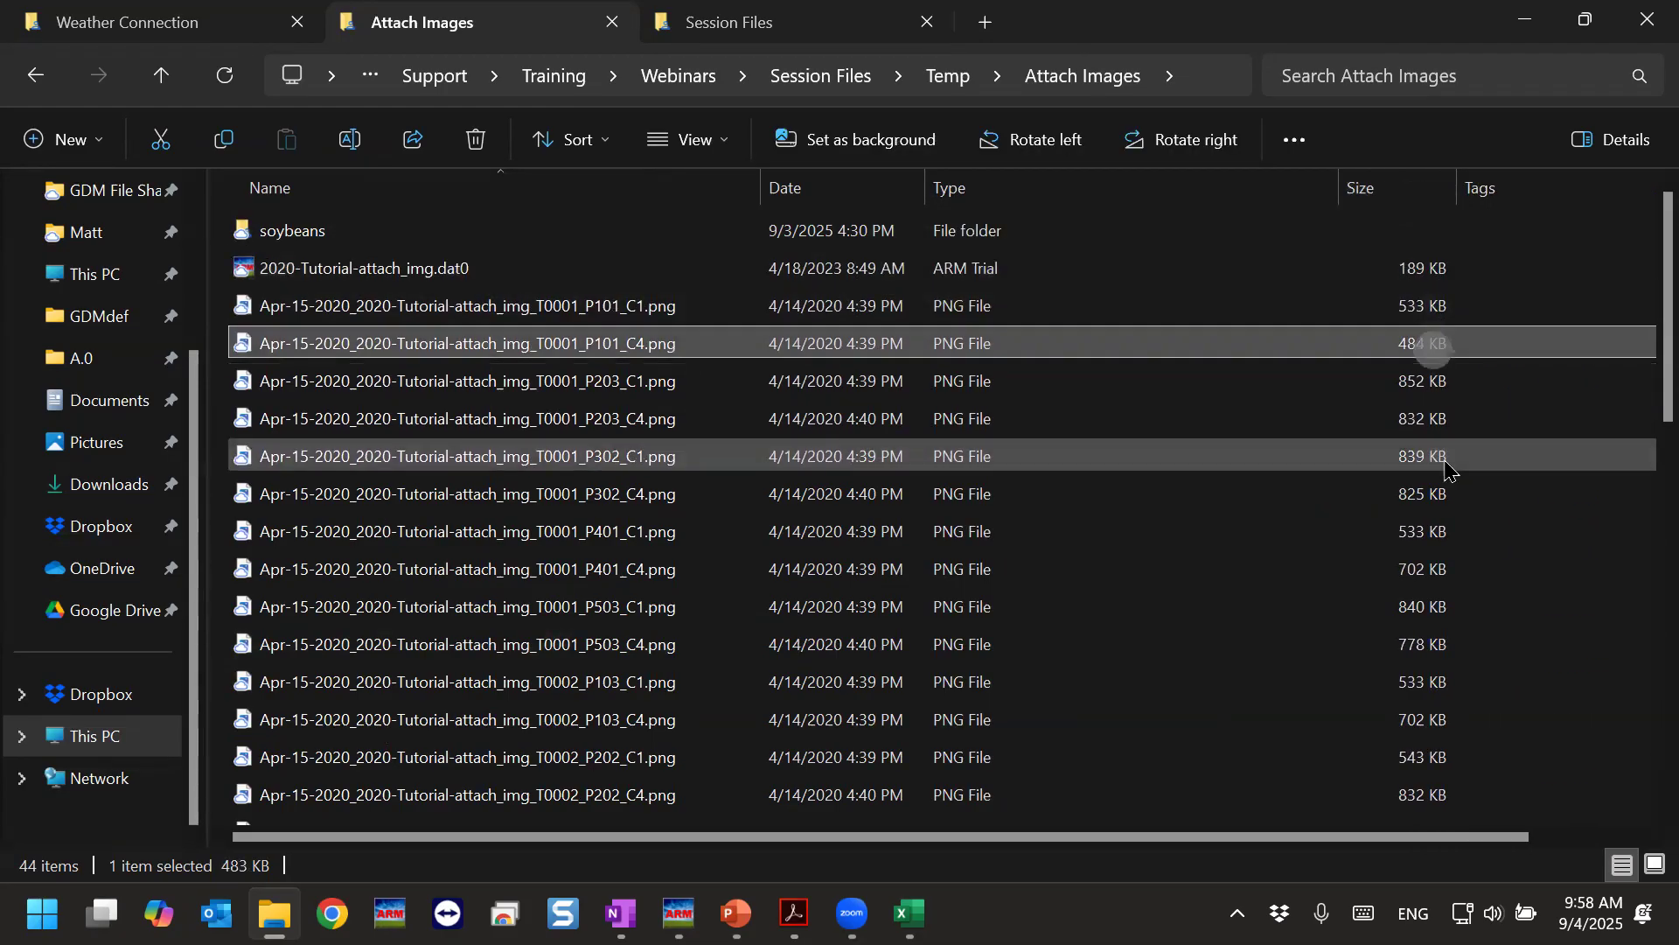
click(1448, 466)
click(1444, 537)
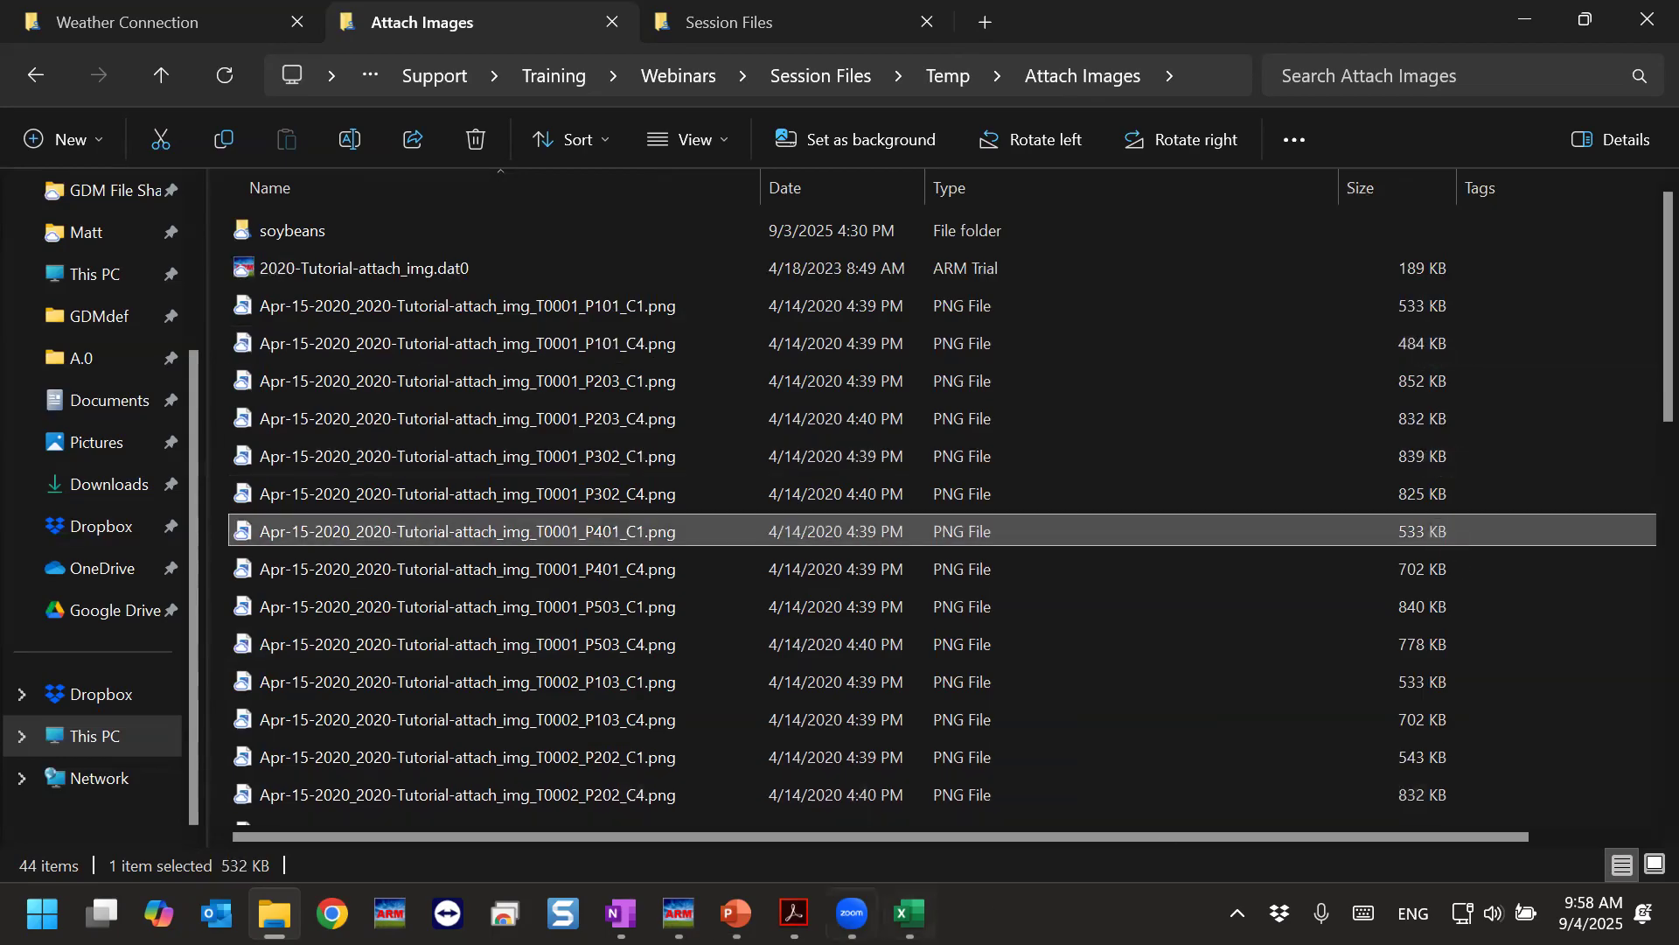
Switch to ARM and check the plot 102 attachment's file path, plot and column entries, then preview the plot 402 attachment.
mouse_move(678, 914)
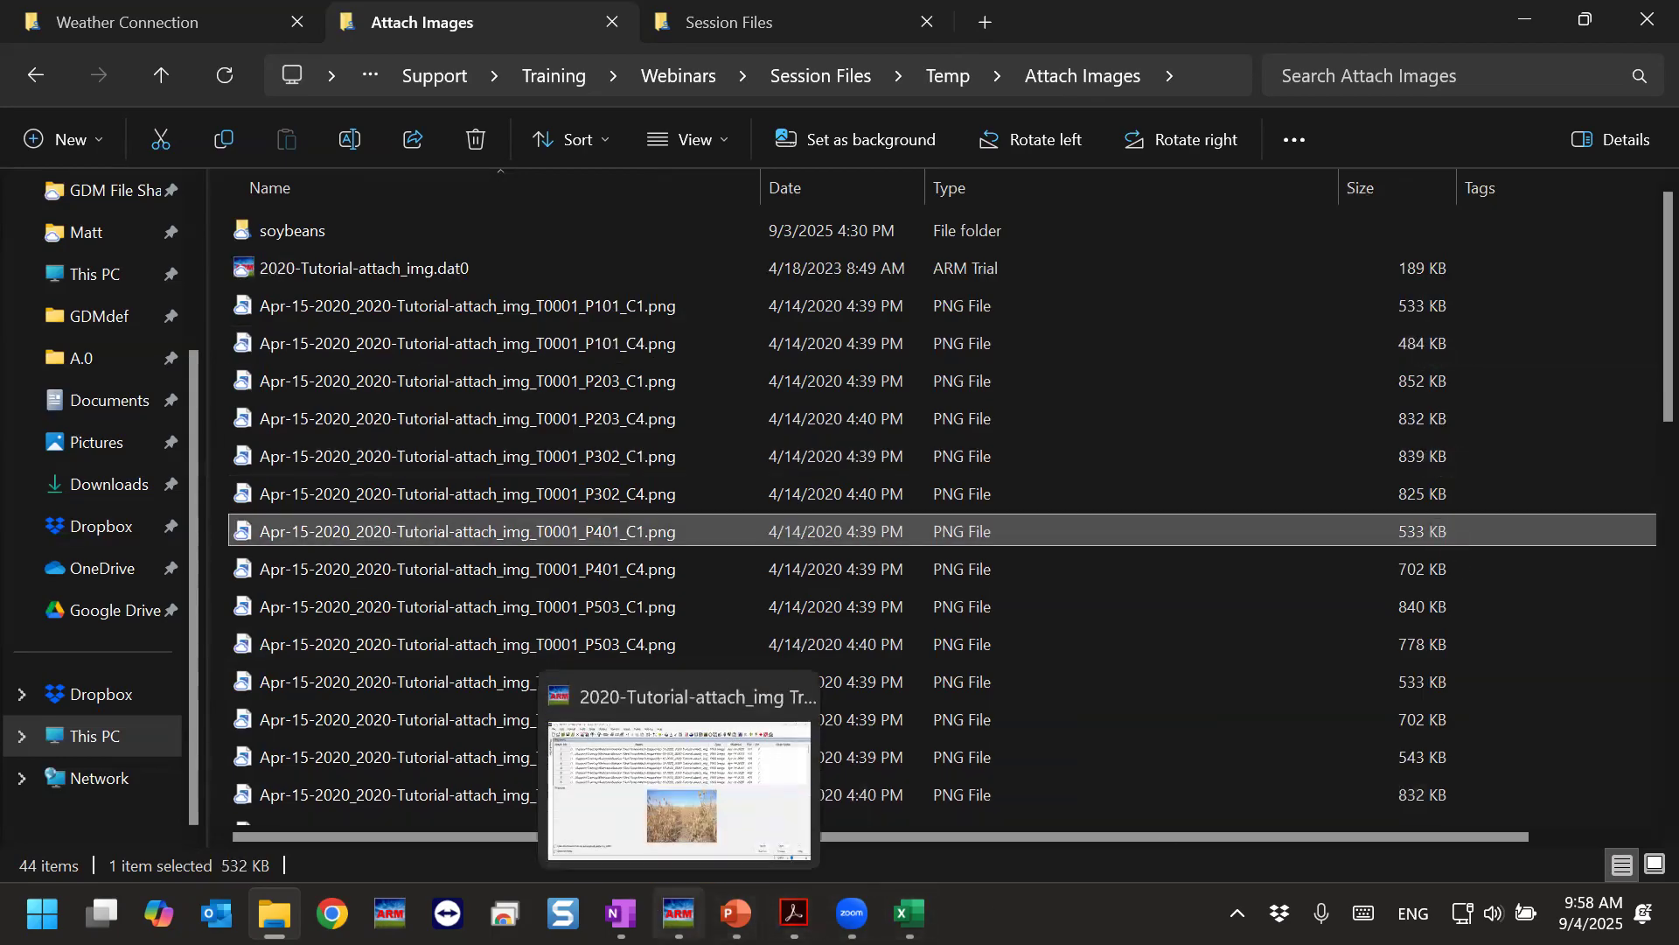
click(605, 813)
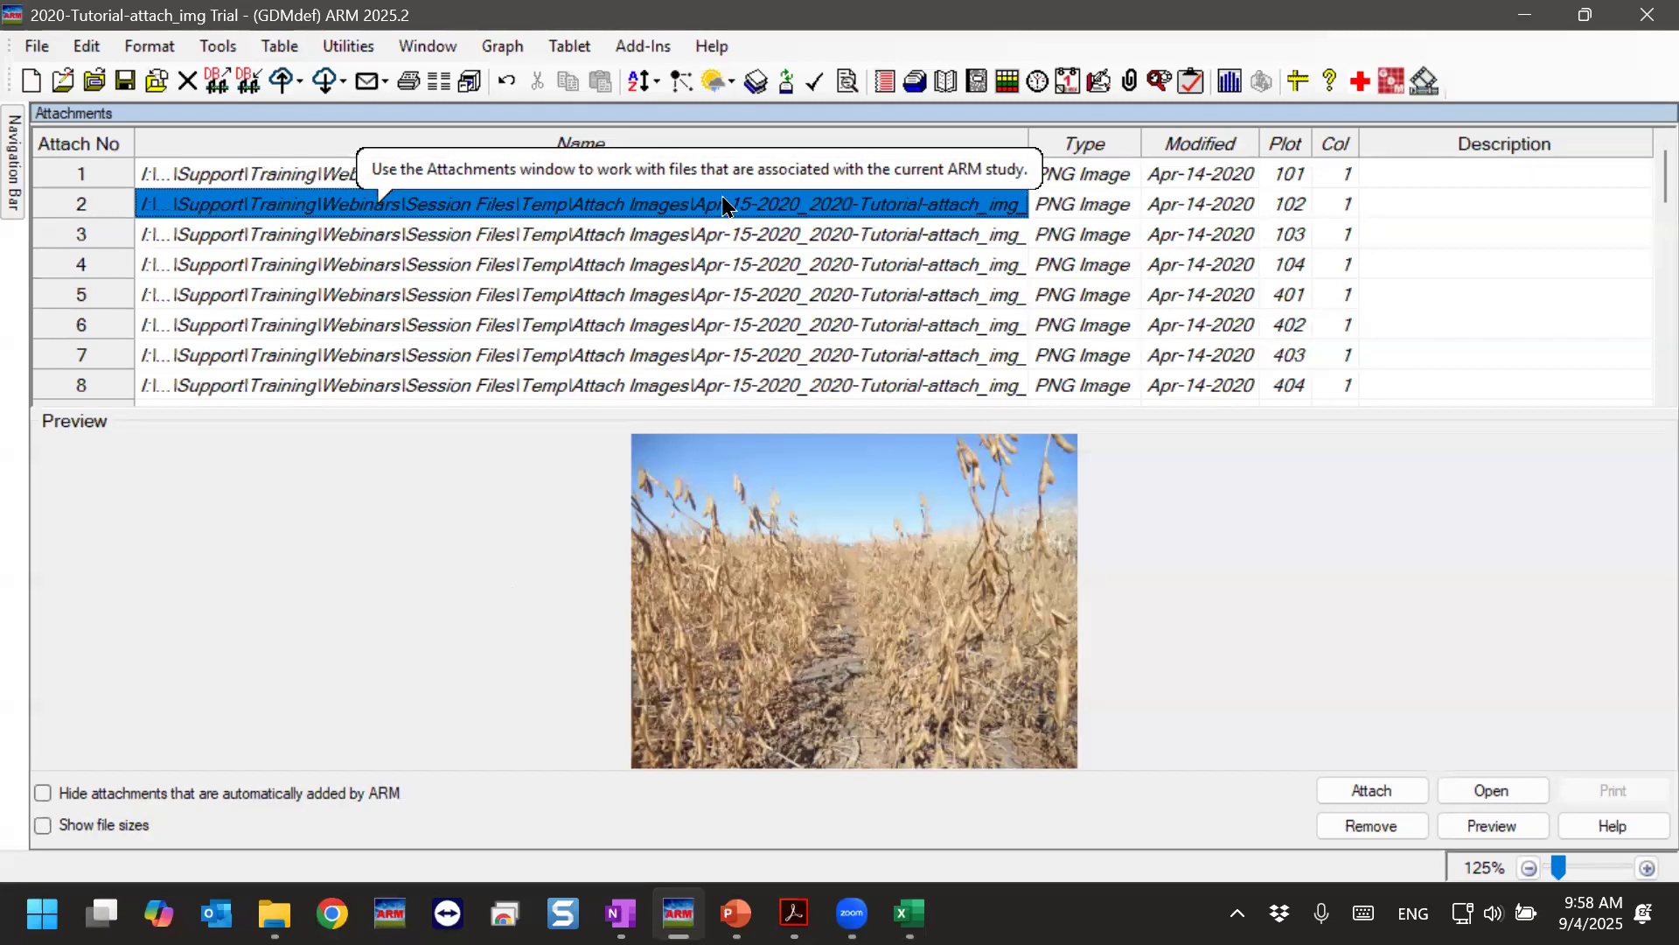
click(956, 215)
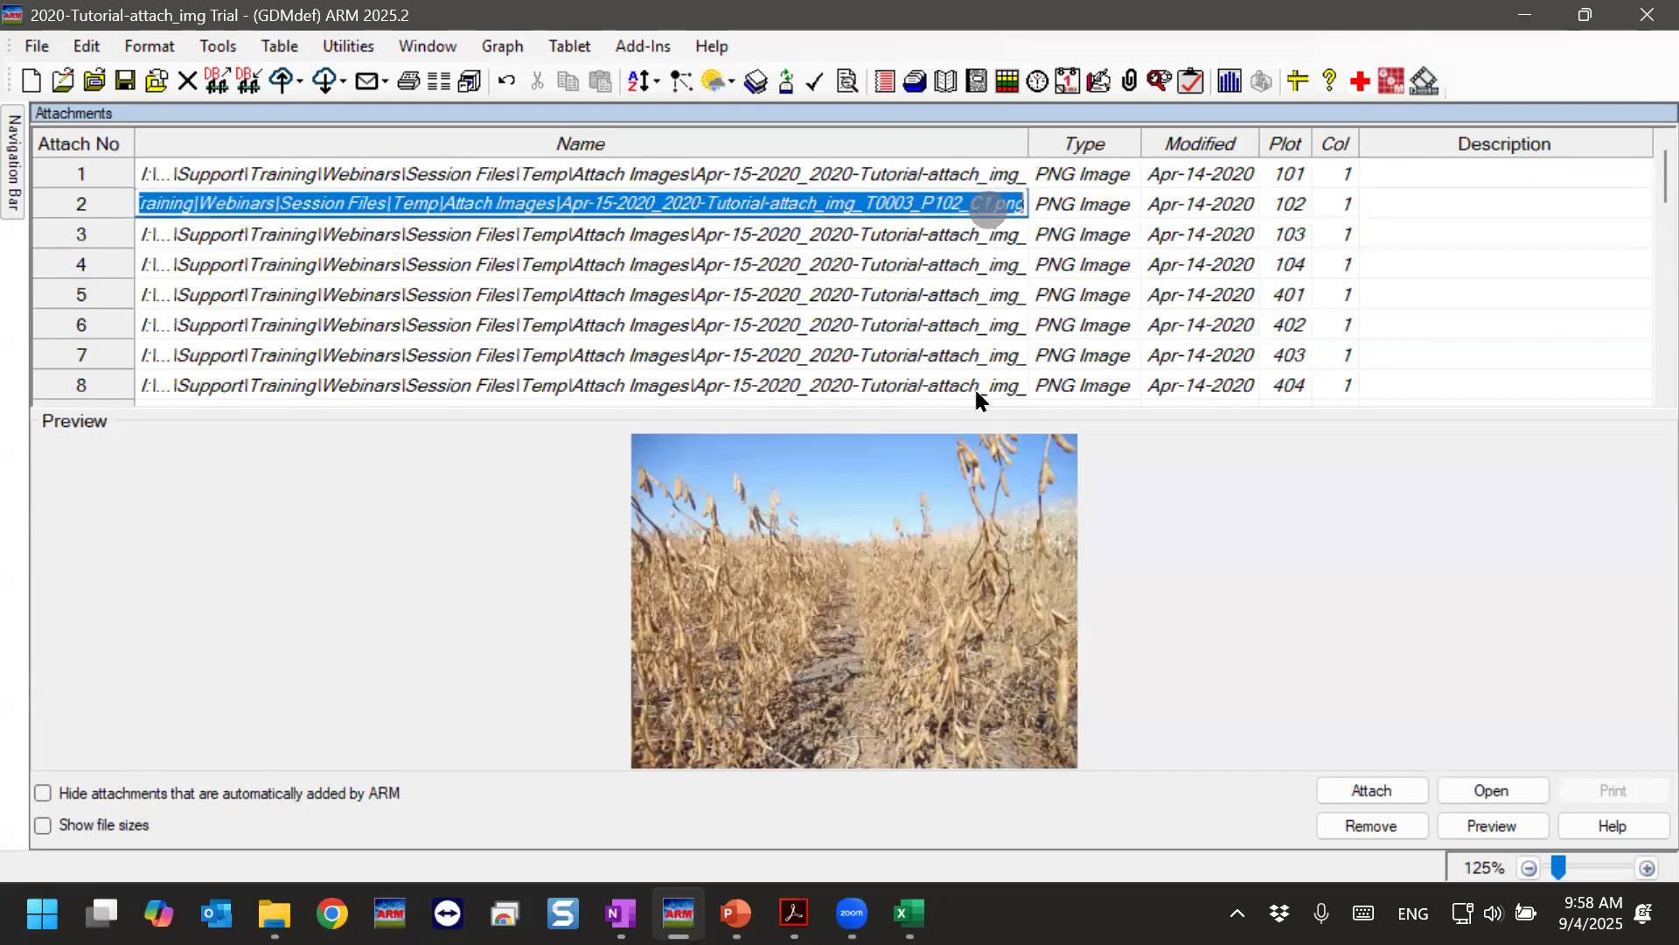
click(1293, 198)
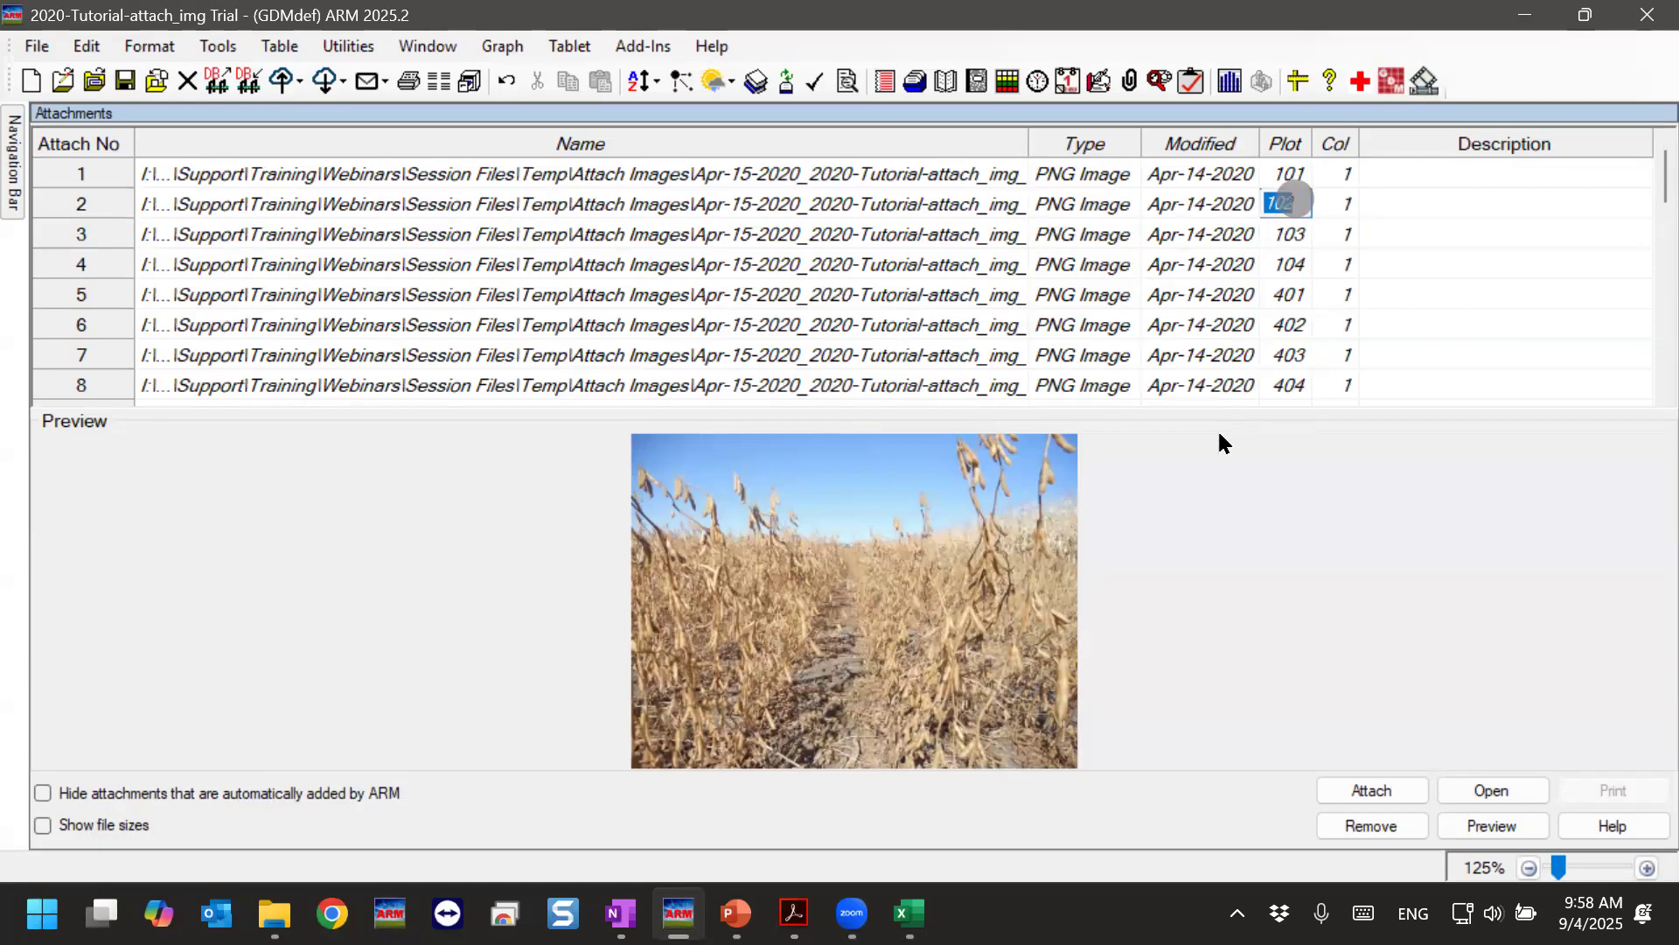
click(1348, 210)
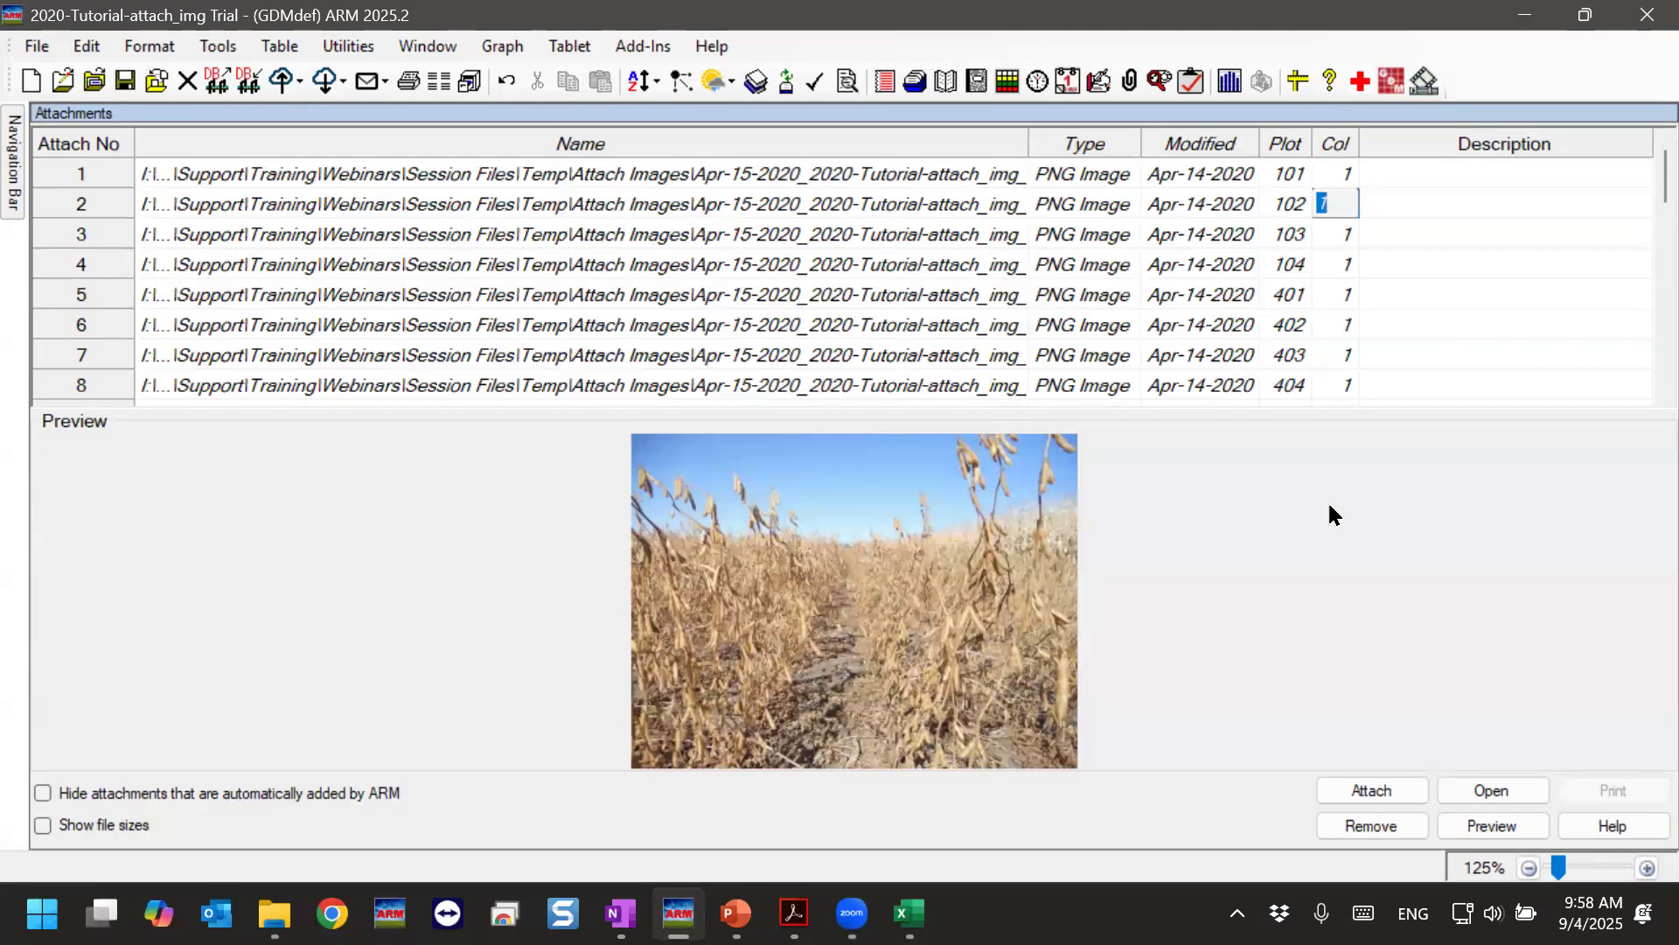
click(1279, 324)
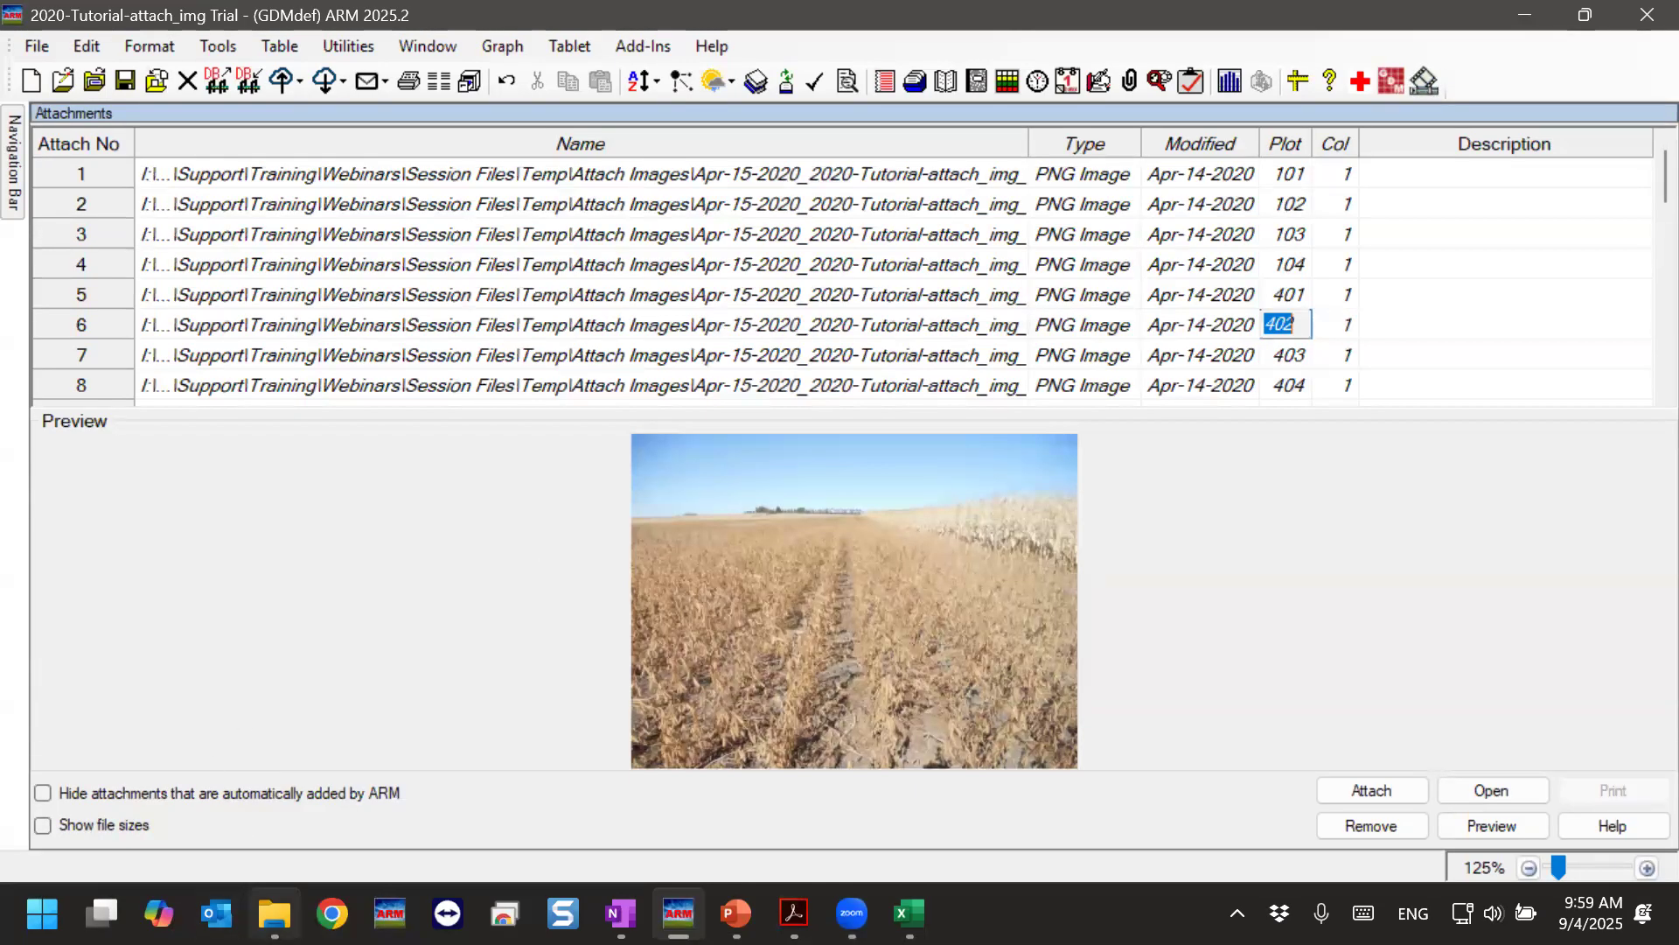
Switch back to File Explorer and examine the 2020-Tutorial-attach_img.dat0 trial file alongside the separate PNG images for treatments 1 and 2.
mouse_move(274, 914)
click(285, 766)
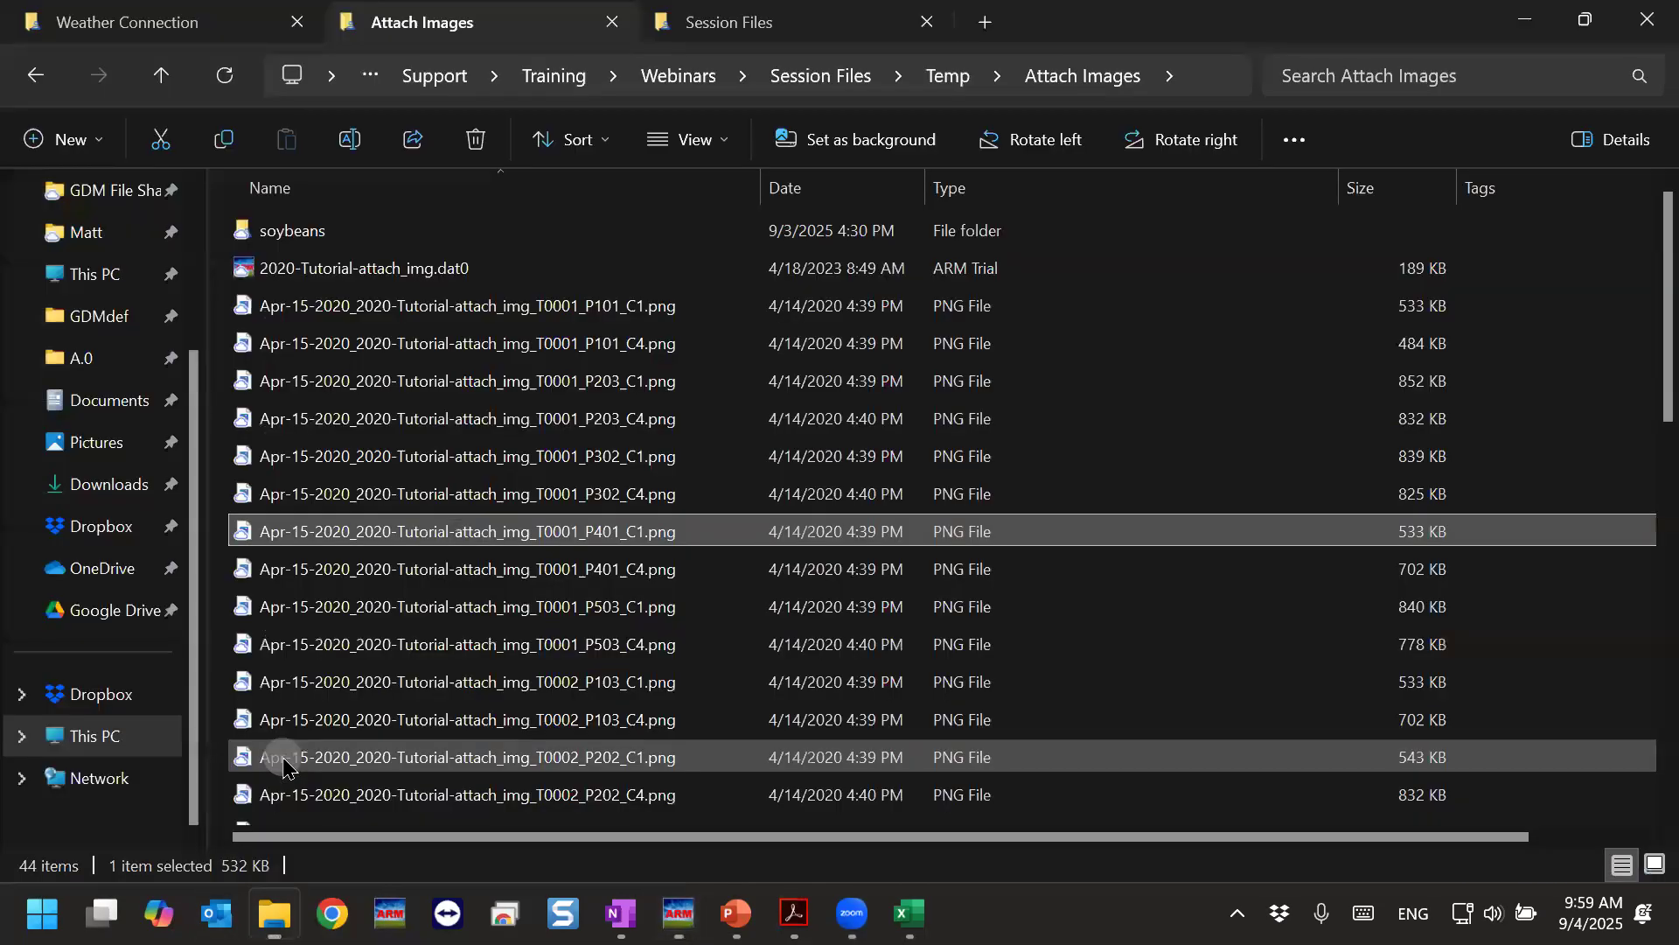
click(322, 267)
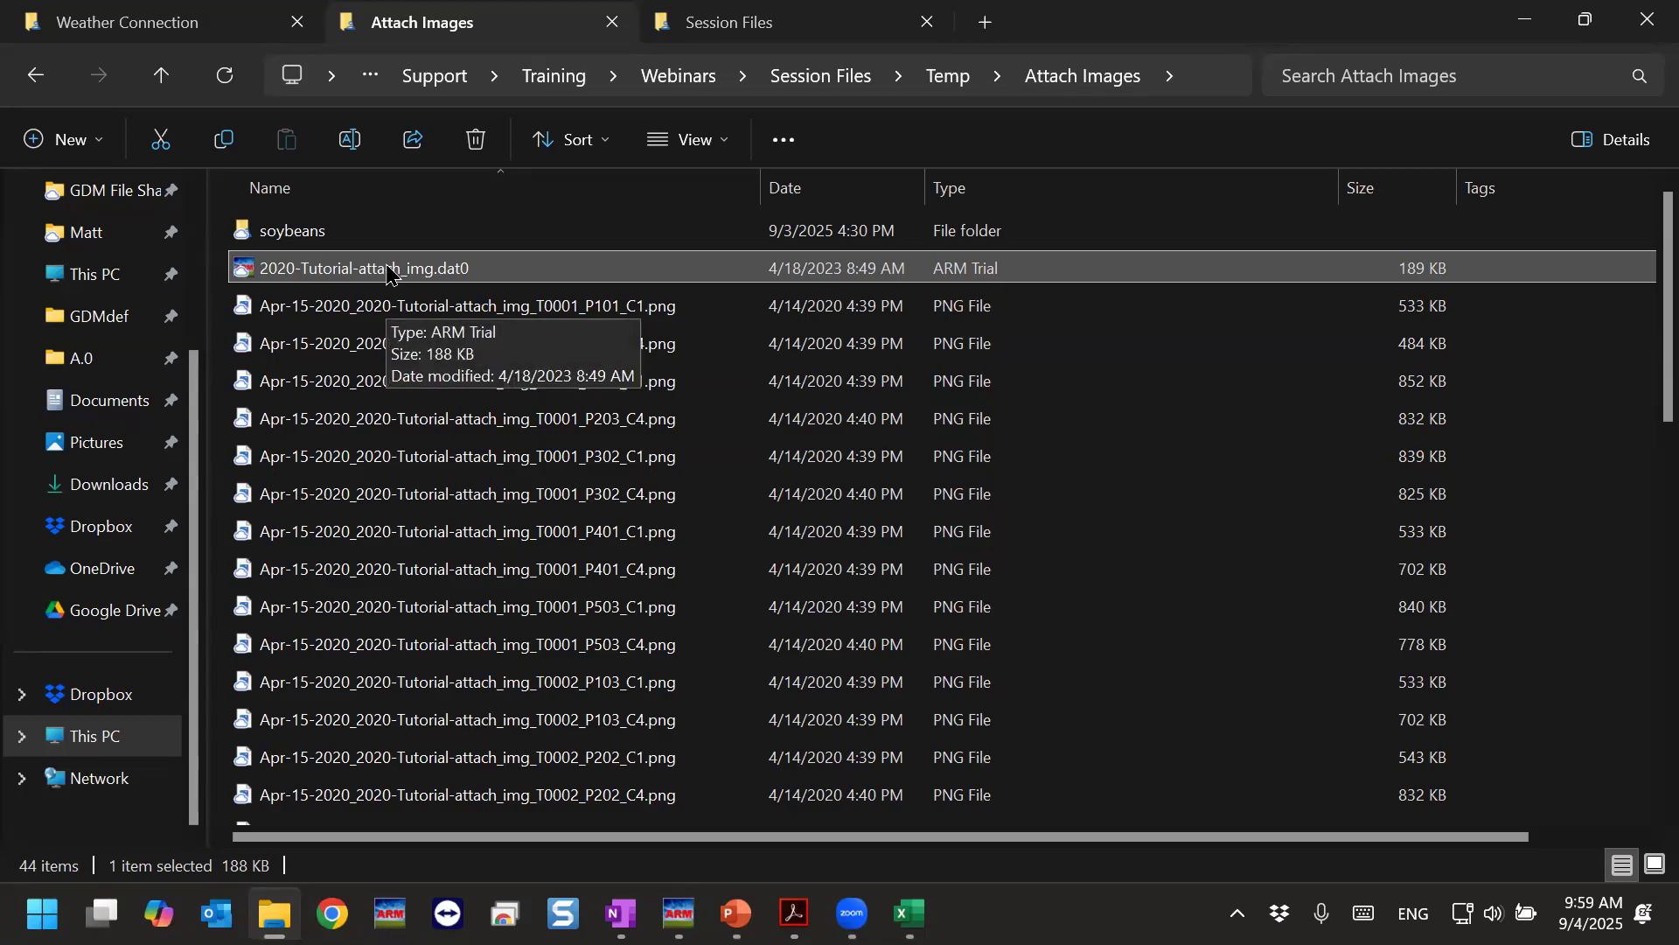
click(724, 315)
click(719, 361)
click(694, 418)
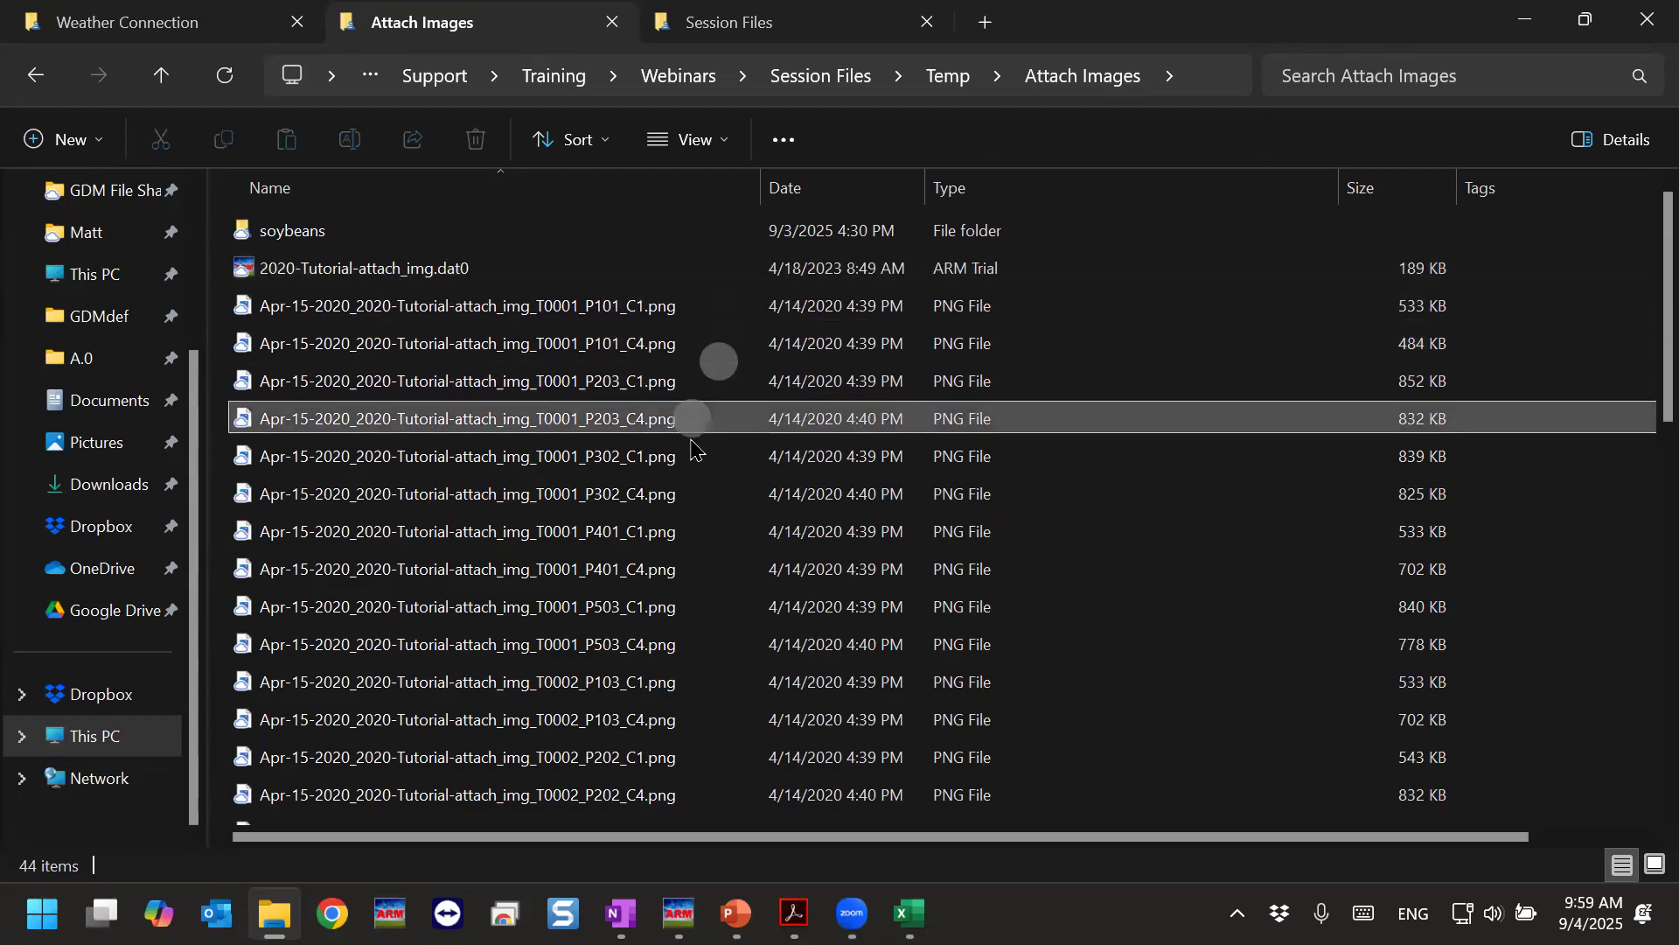
click(678, 494)
click(658, 643)
click(615, 758)
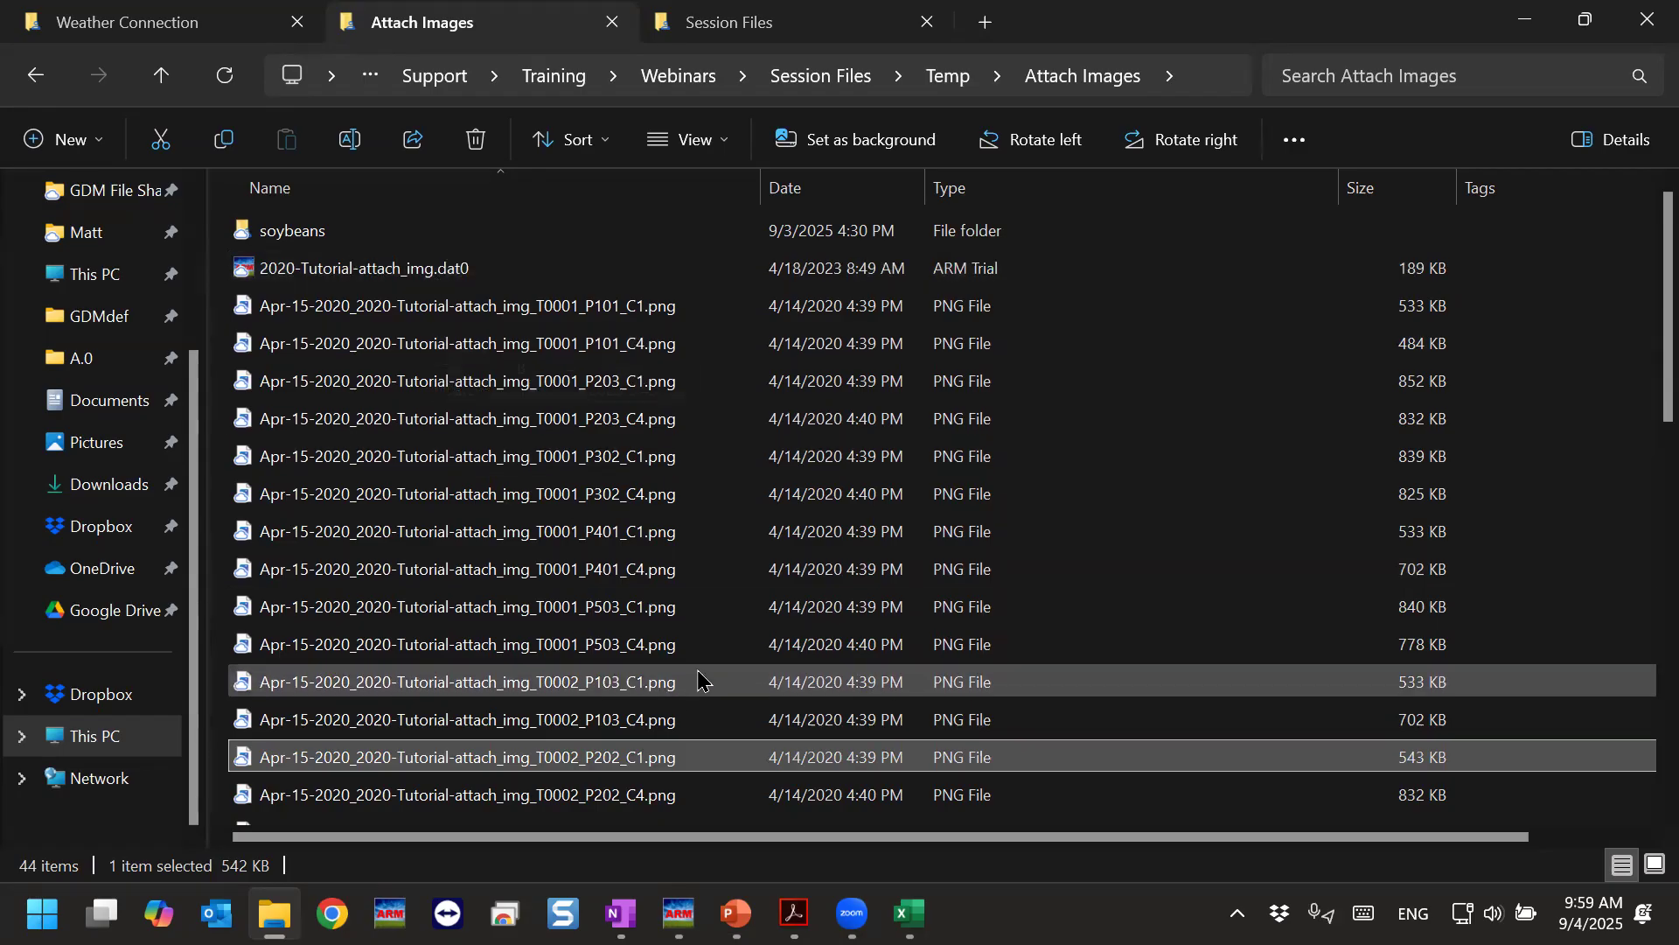
Switch to ARM, start sending the study to an external sponsor or cooperator, and decline saving the changes.
mouse_move(679, 914)
click(679, 809)
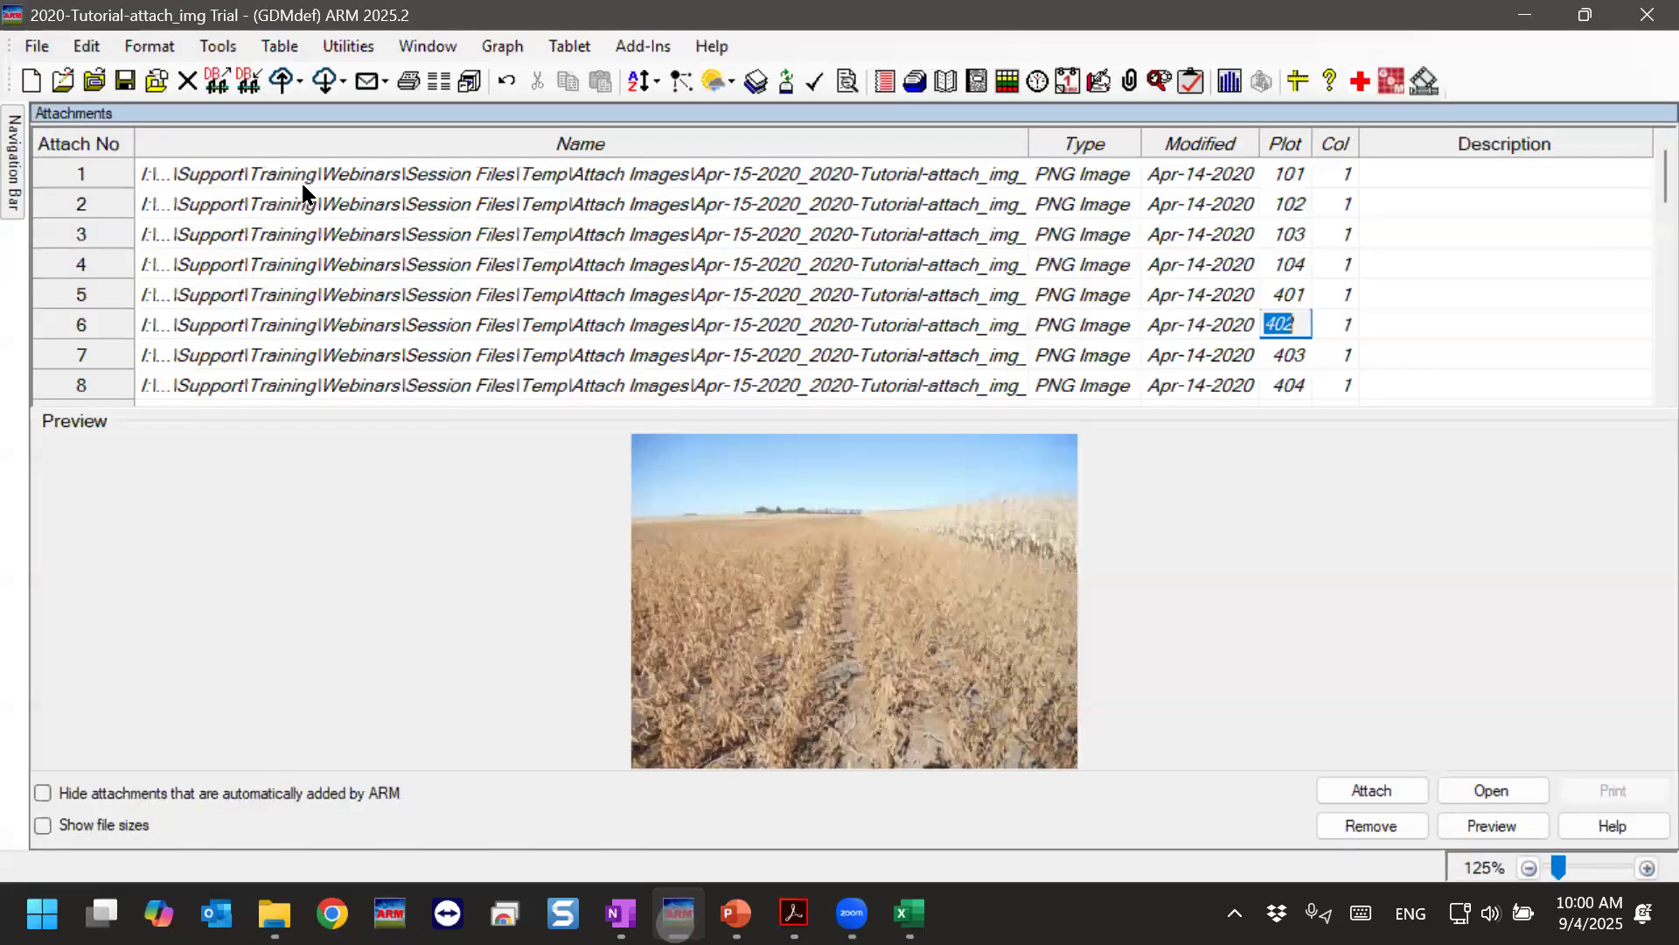
click(44, 52)
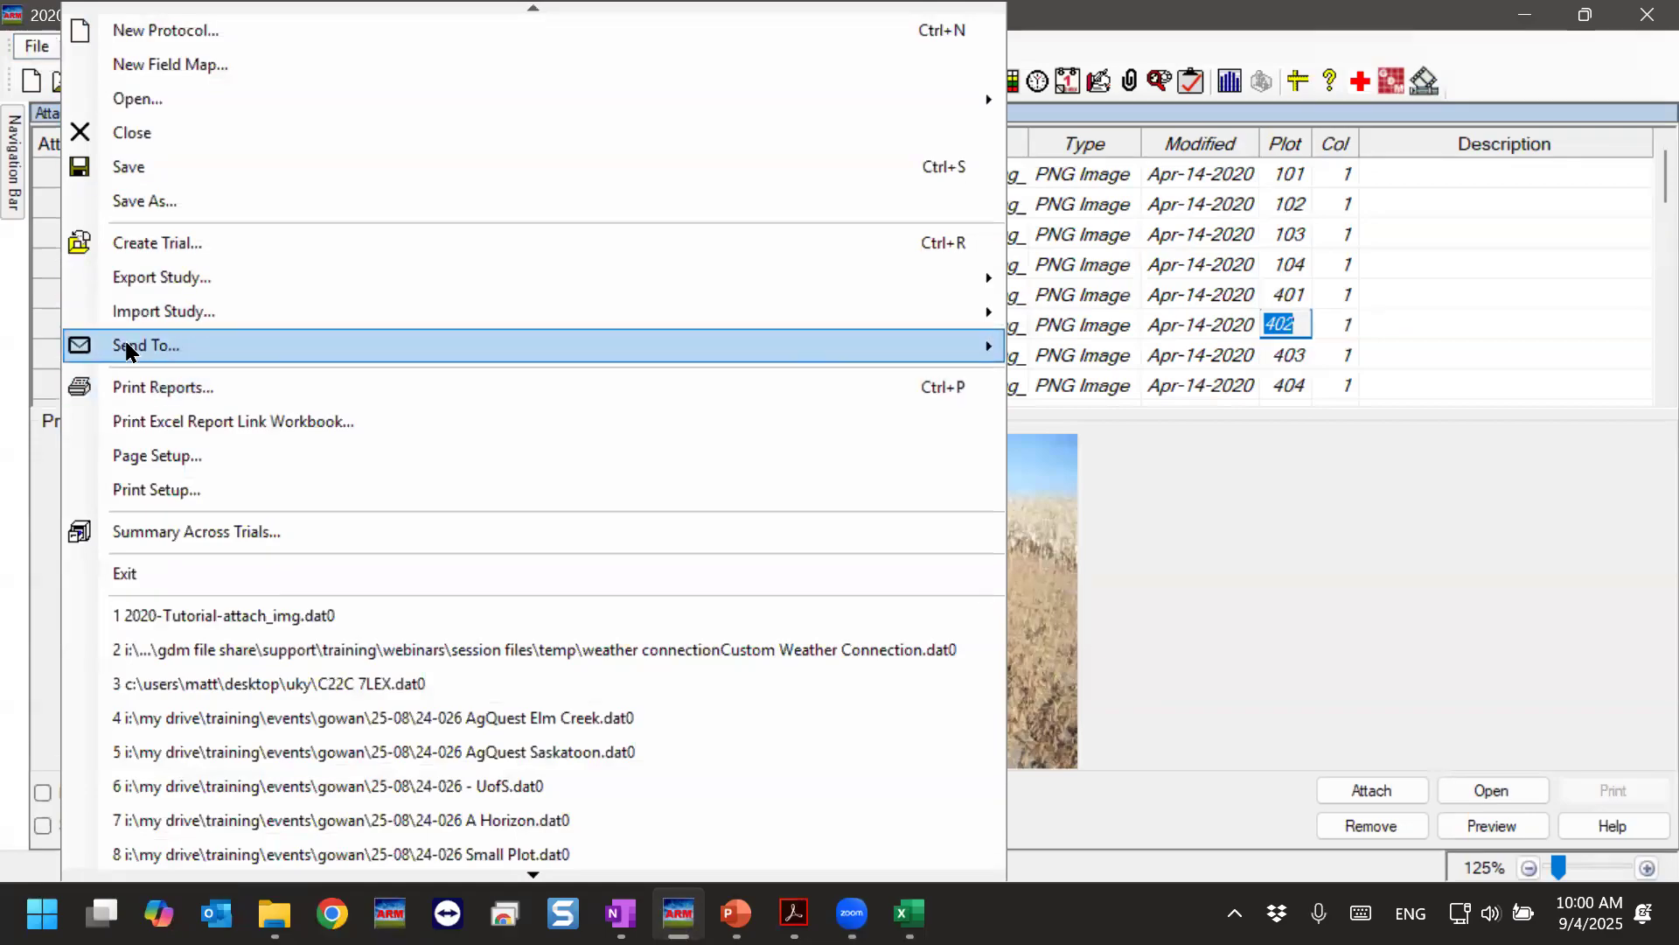
mouse_move(125, 348)
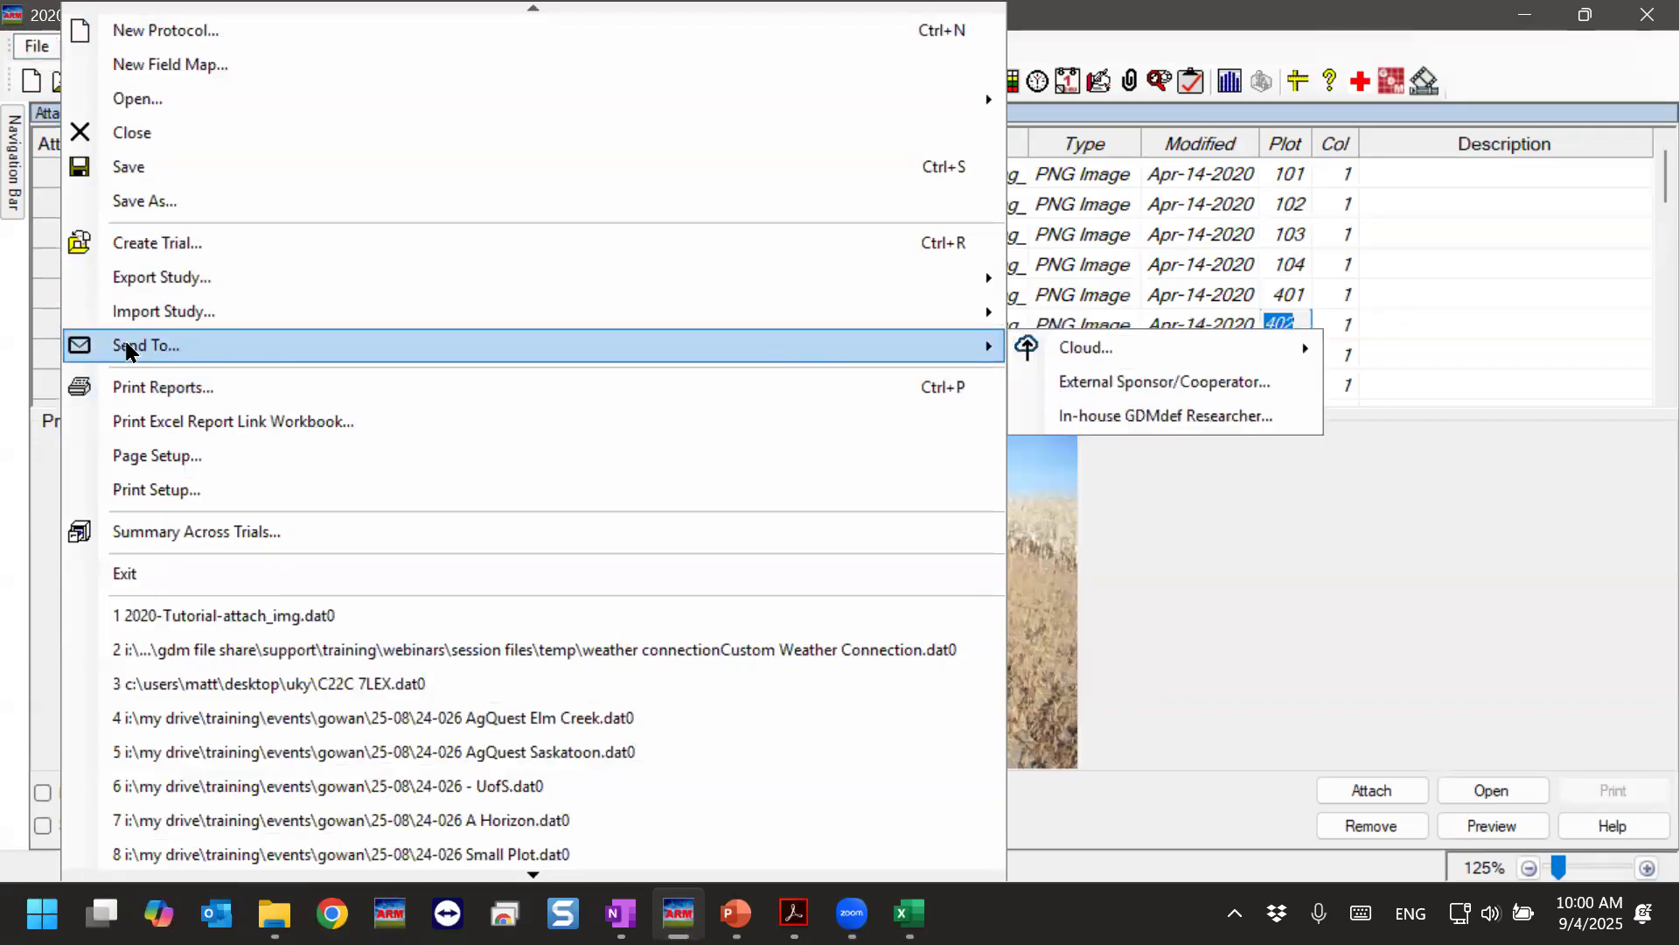
click(1168, 394)
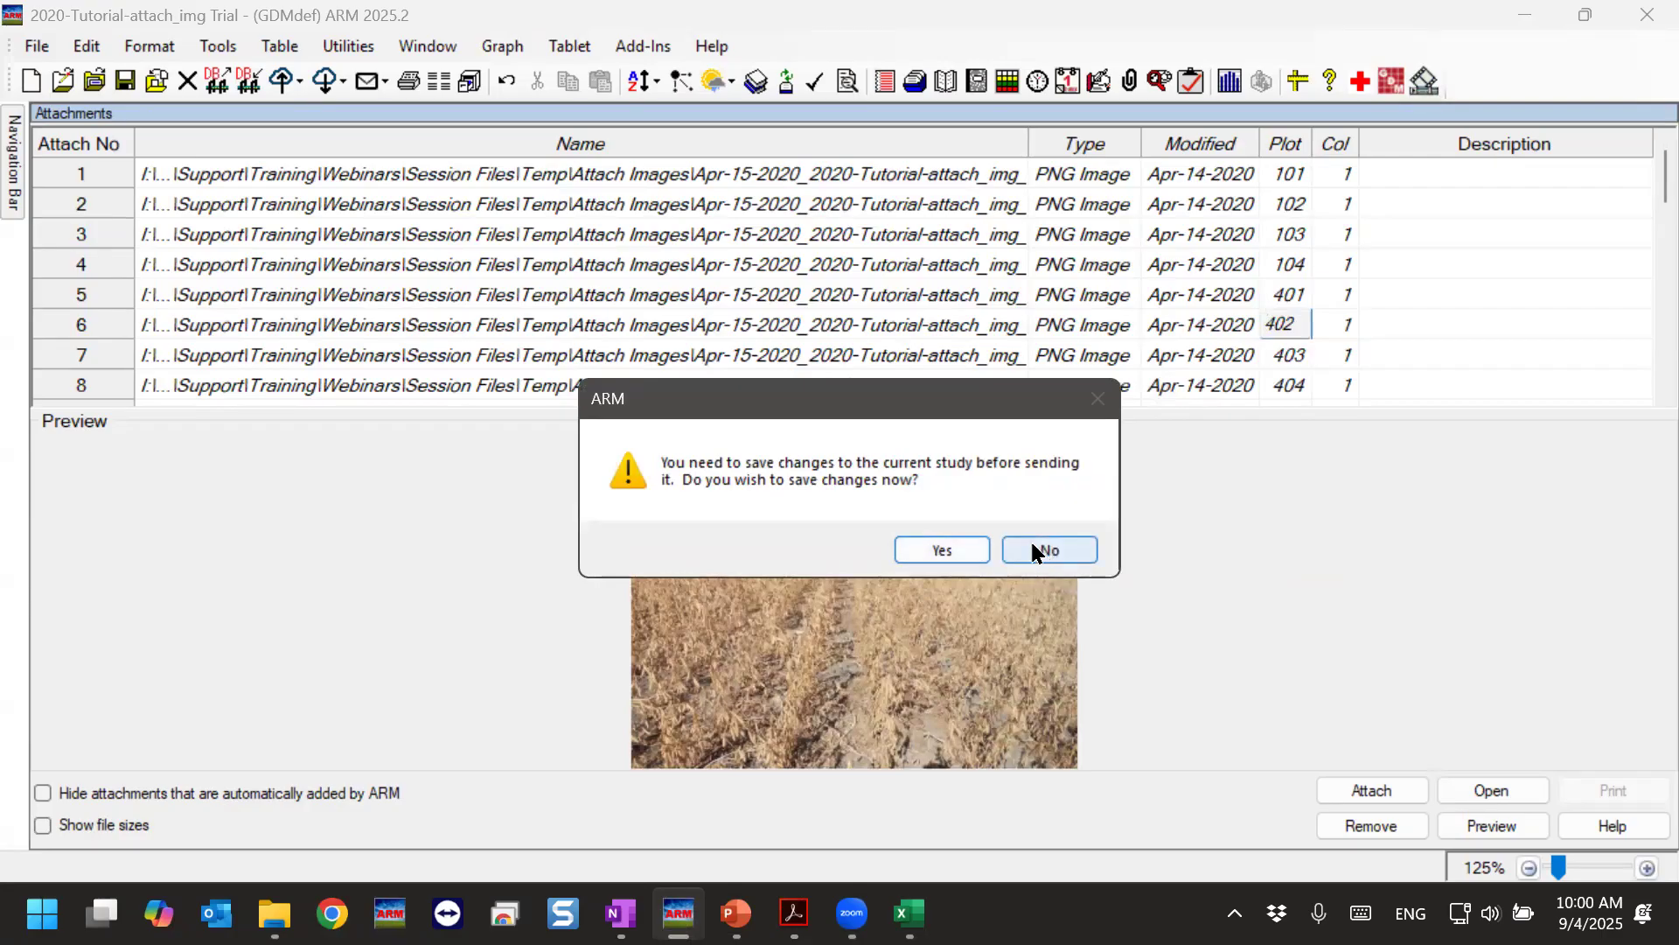
click(1080, 551)
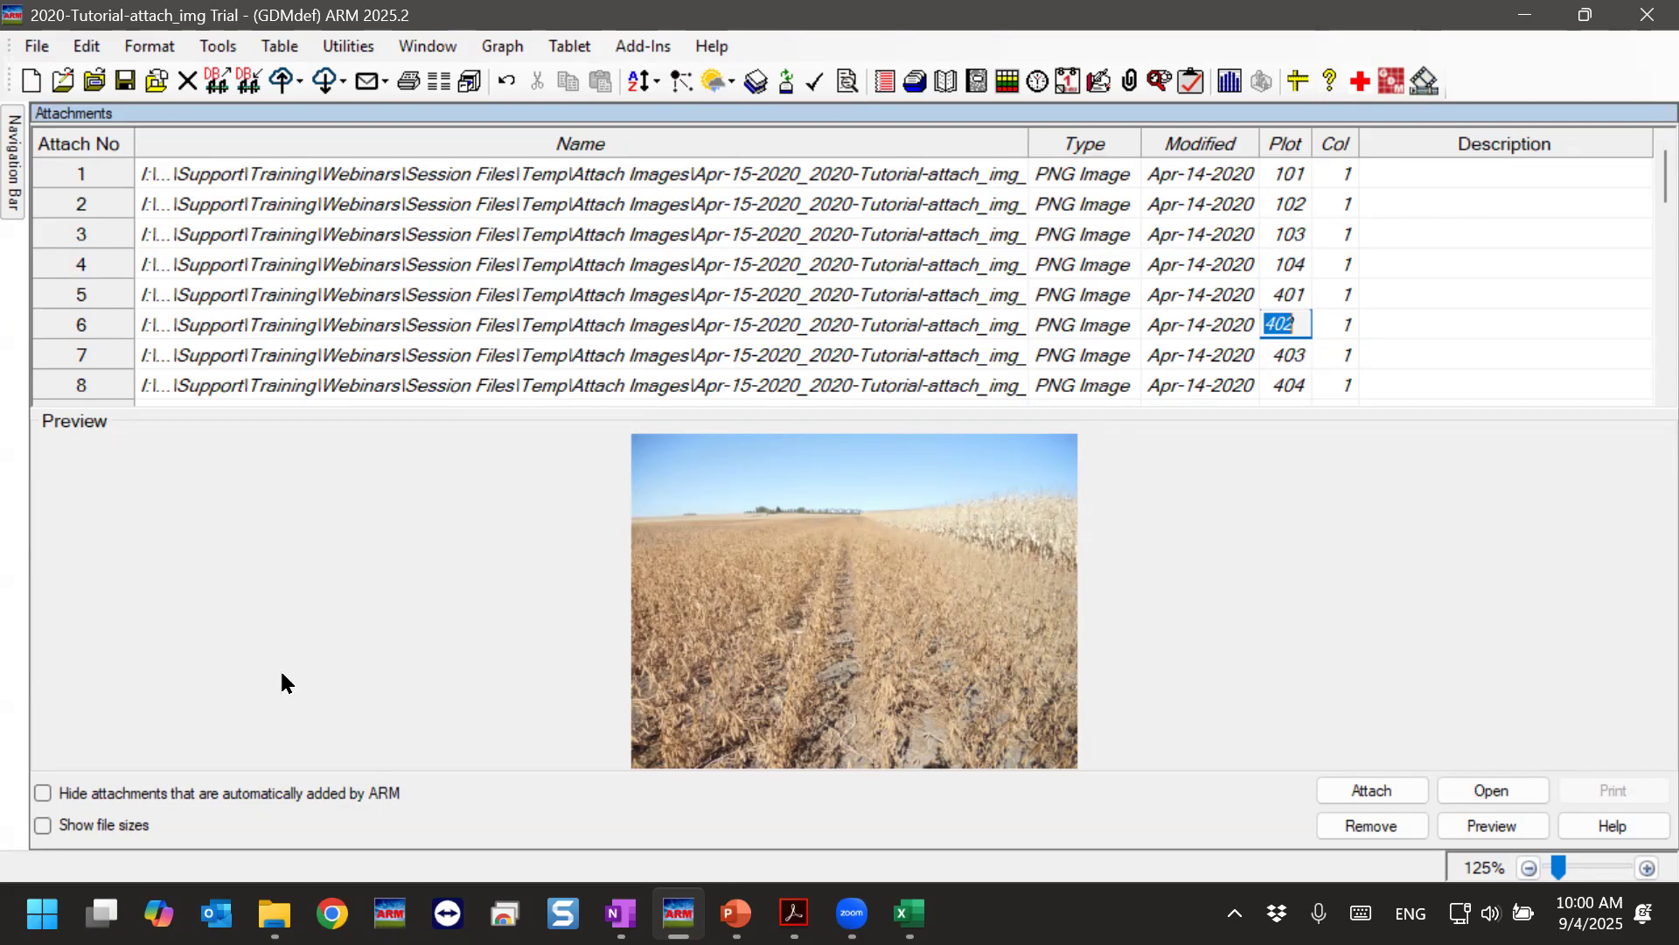
Go back to the Attach Images folder in File Explorer and inspect the details of the 2020-Tutorial-attach_img.dat0 trial file.
mouse_move(280, 913)
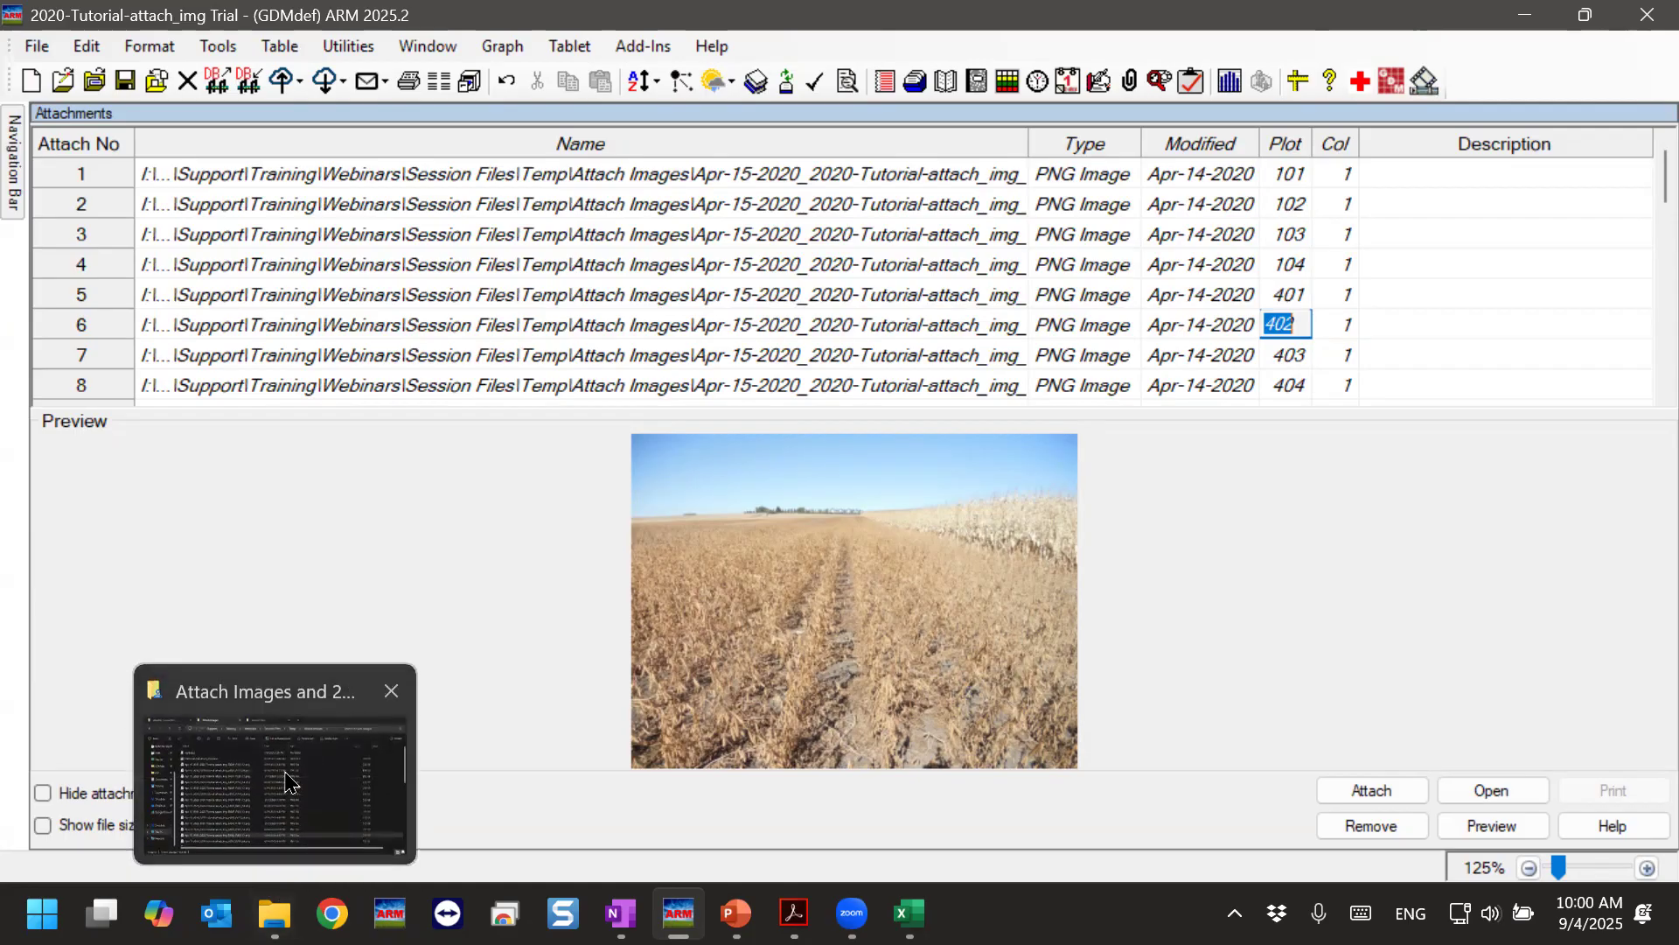
click(289, 781)
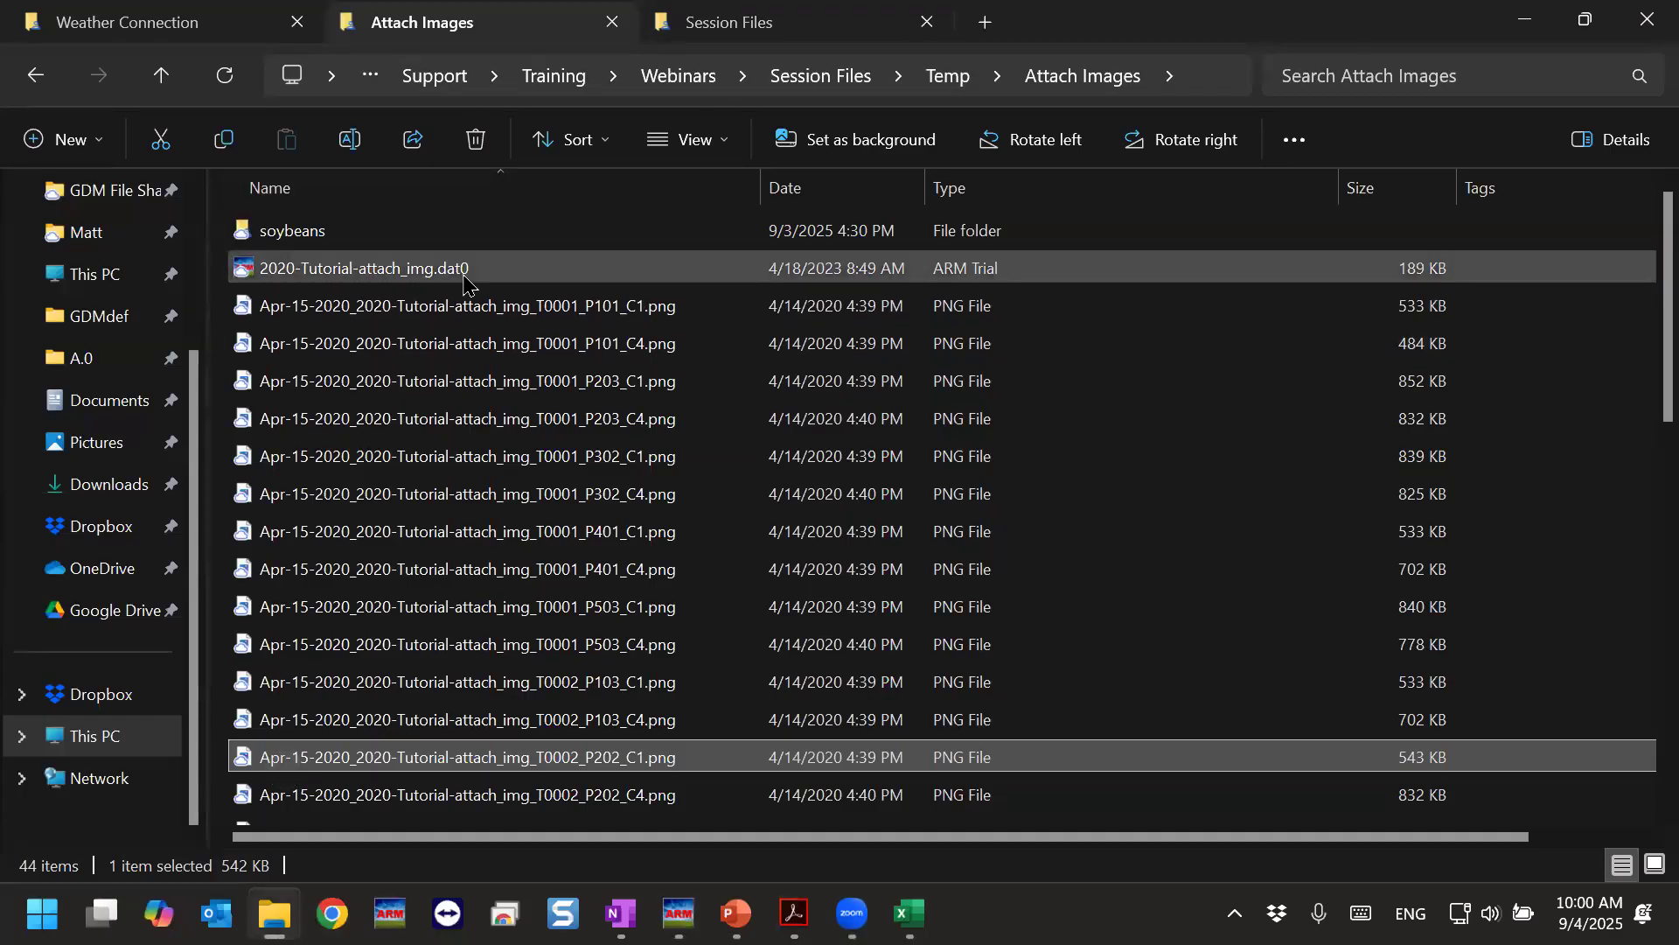
mouse_move(463, 278)
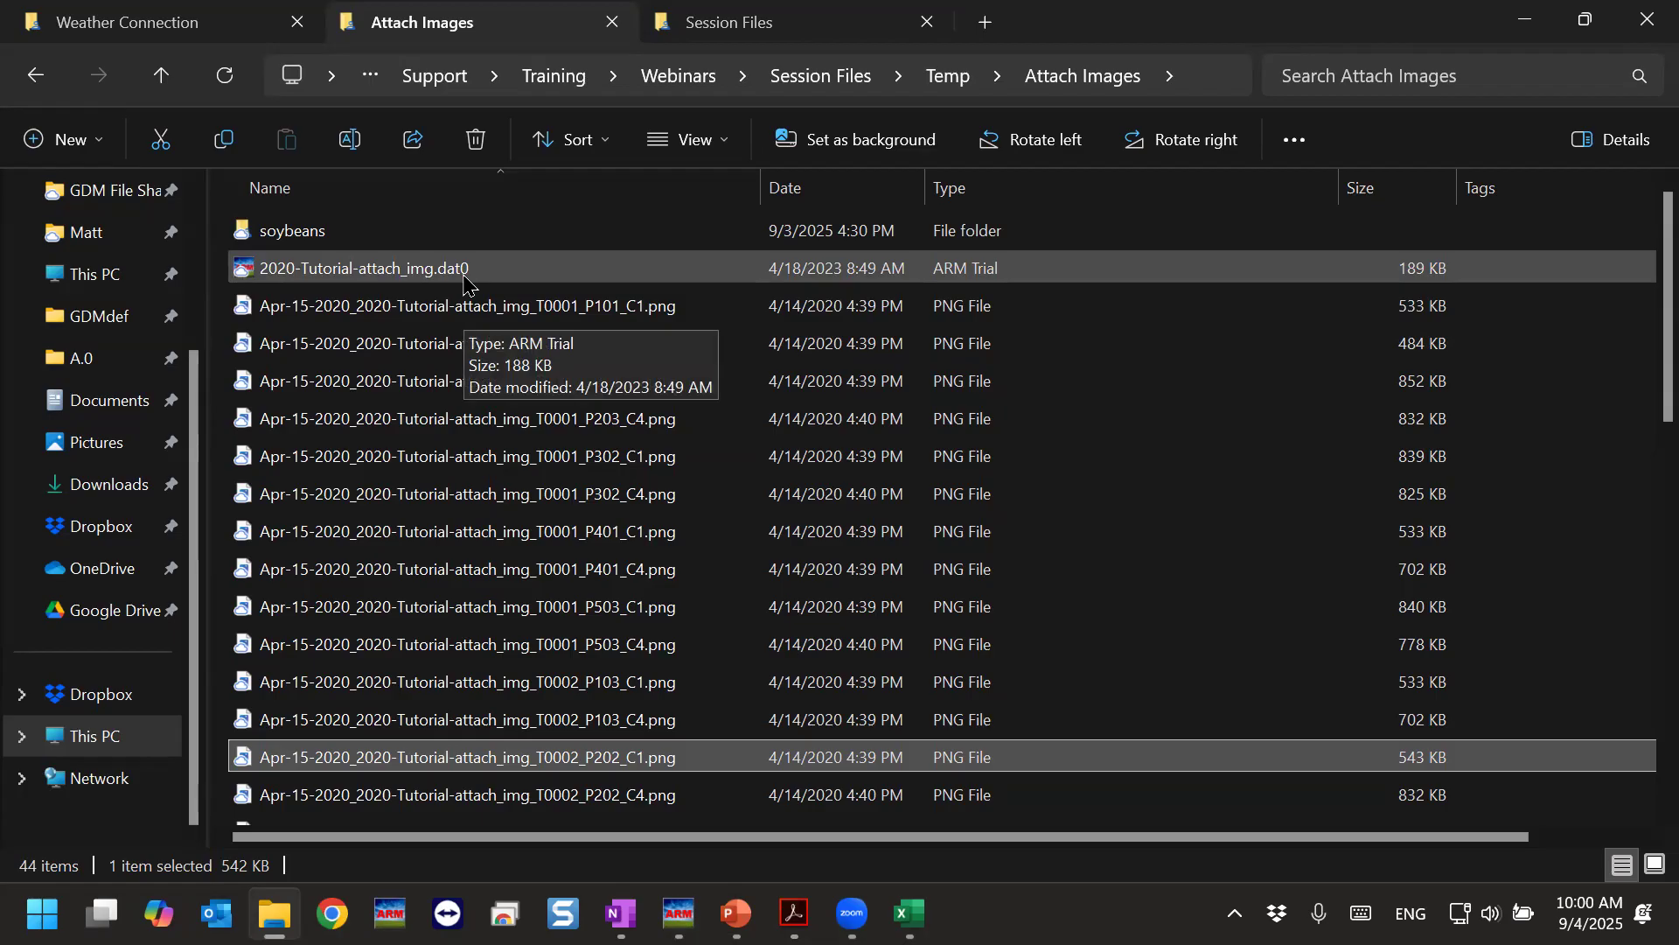